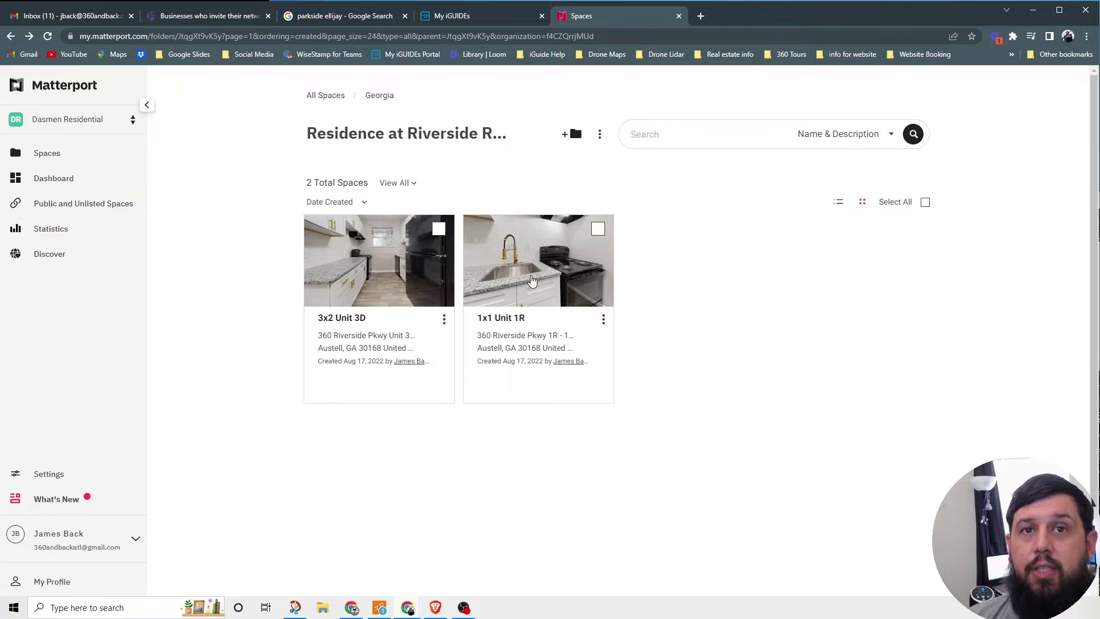
- Open the 1x1 Unit 1R space and start its 3D tour
click(537, 280)
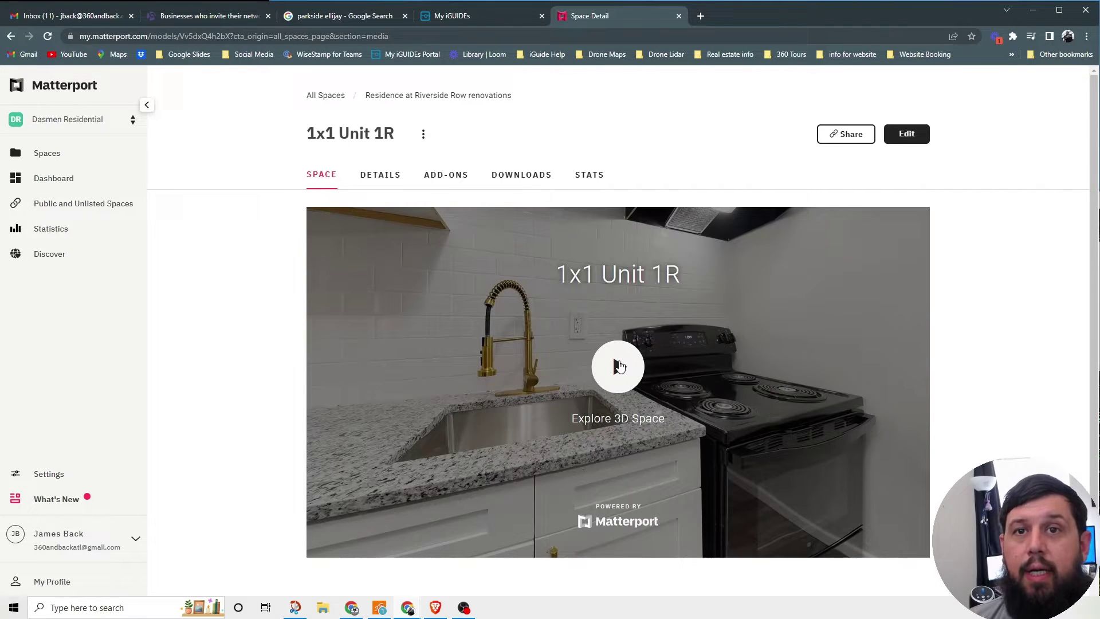
click(619, 366)
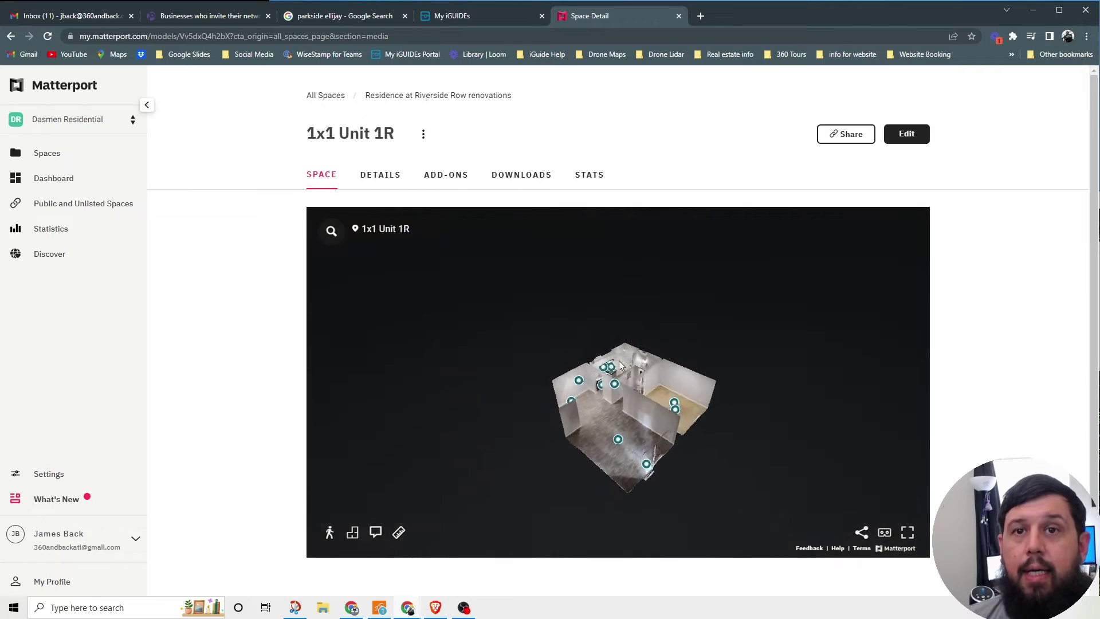
click(606, 391)
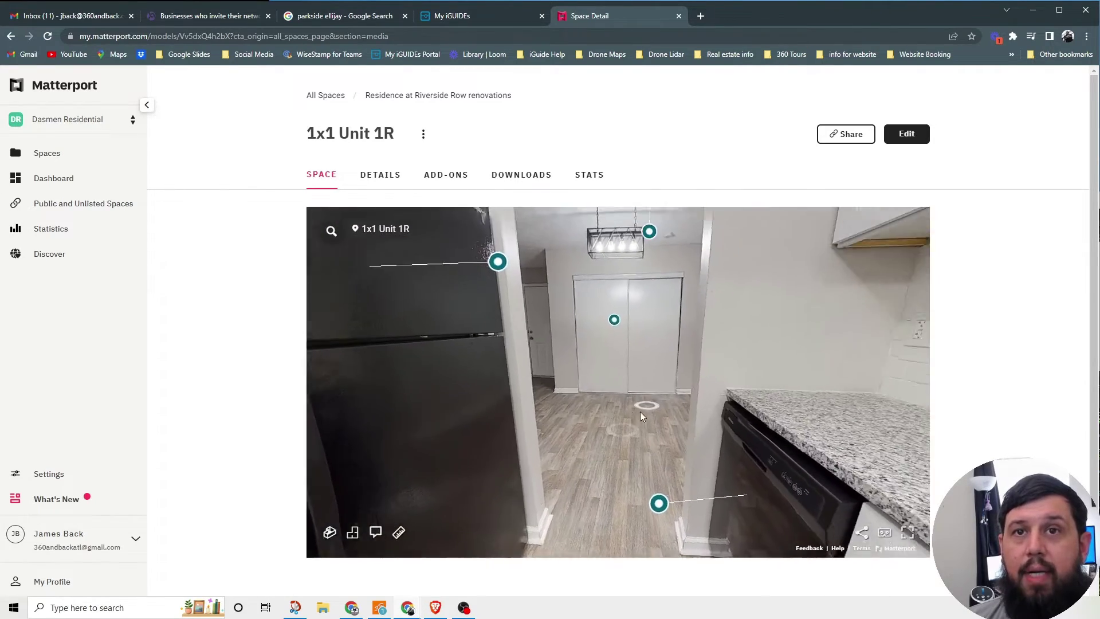
- Examine the tags placed around the kitchen of the 3D tour, including those on the refrigerator and the dishwasher
click(630, 439)
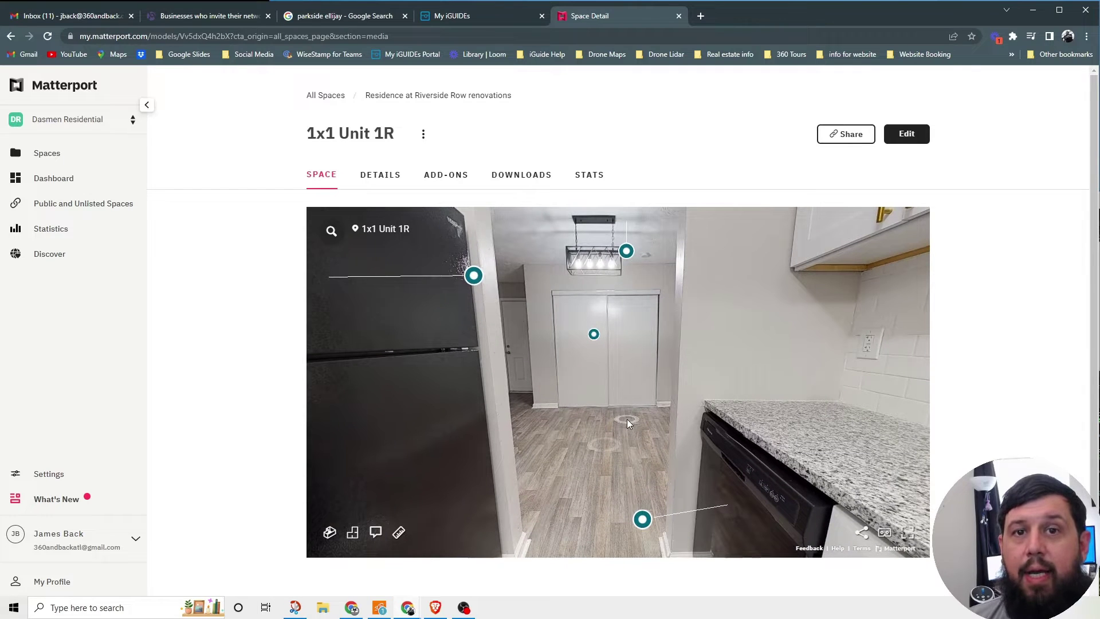
drag(628, 423, 625, 420)
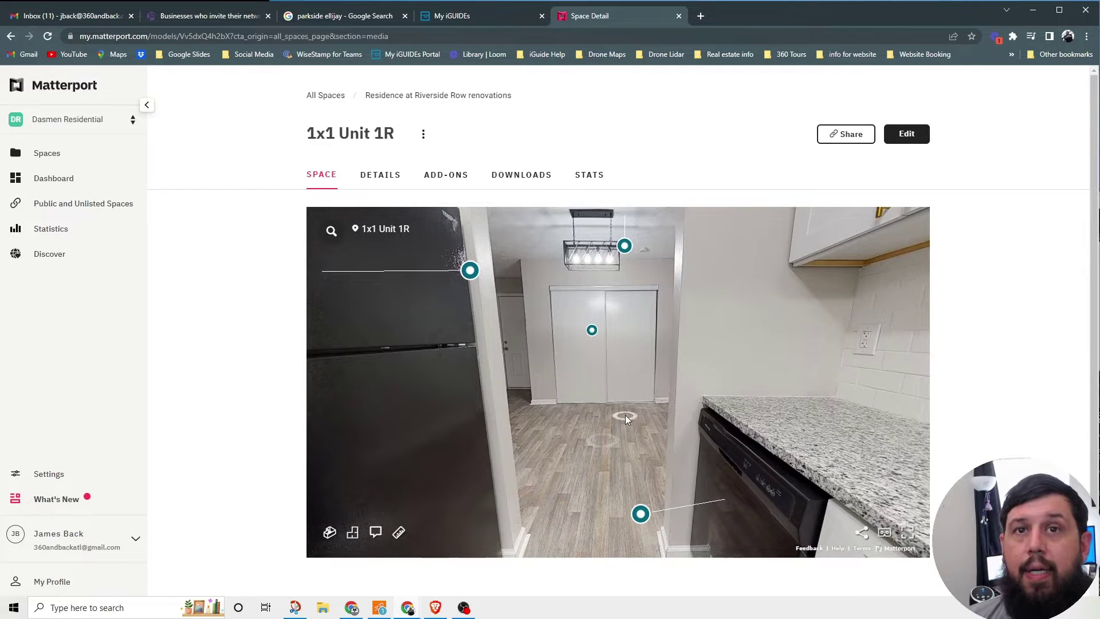
mouse_move(470, 270)
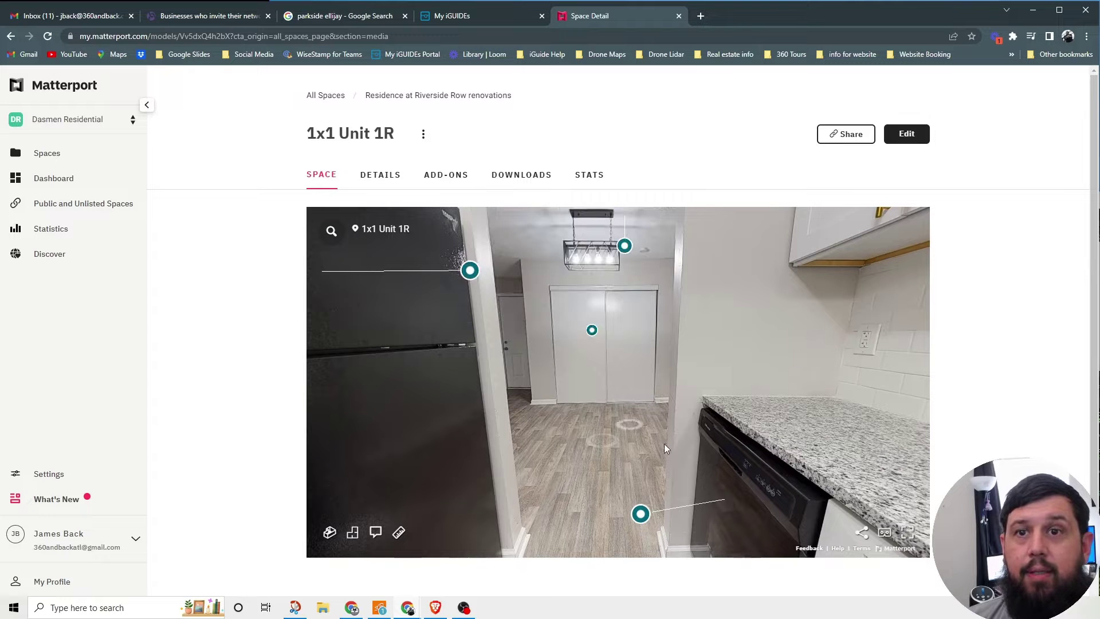
click(640, 513)
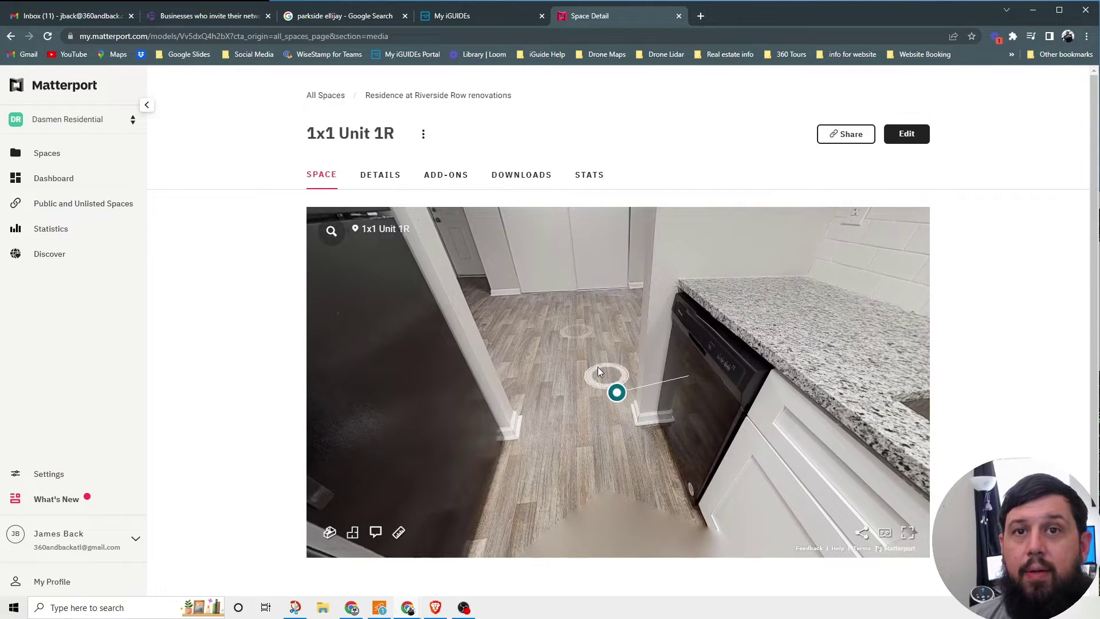
click(569, 328)
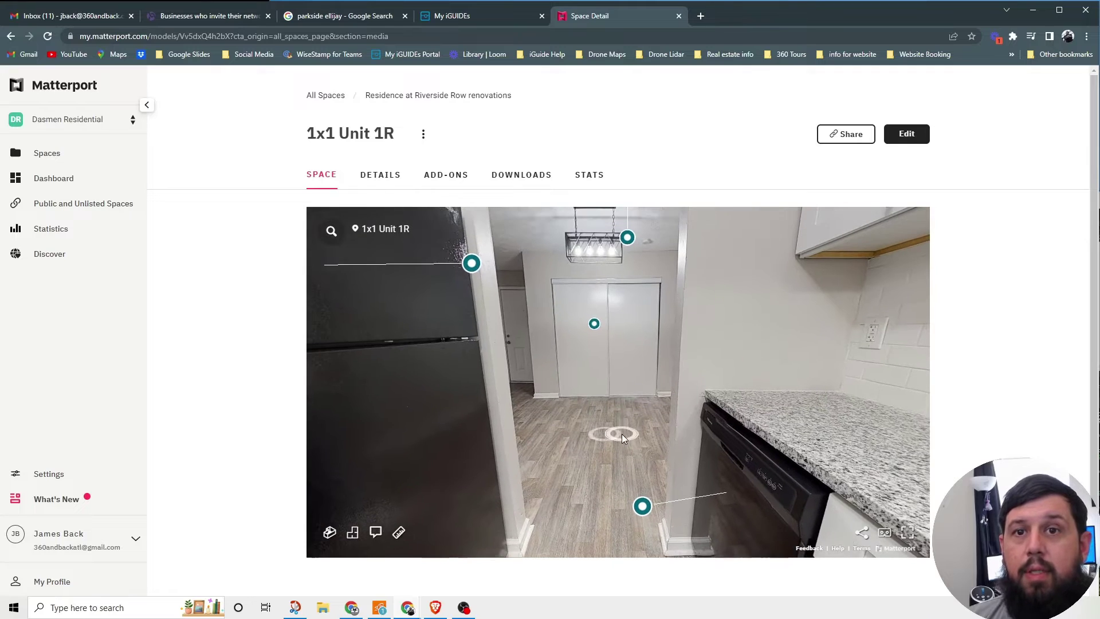
- Walk through the dining area into the living room and look around at its floor and patio door tags
click(613, 432)
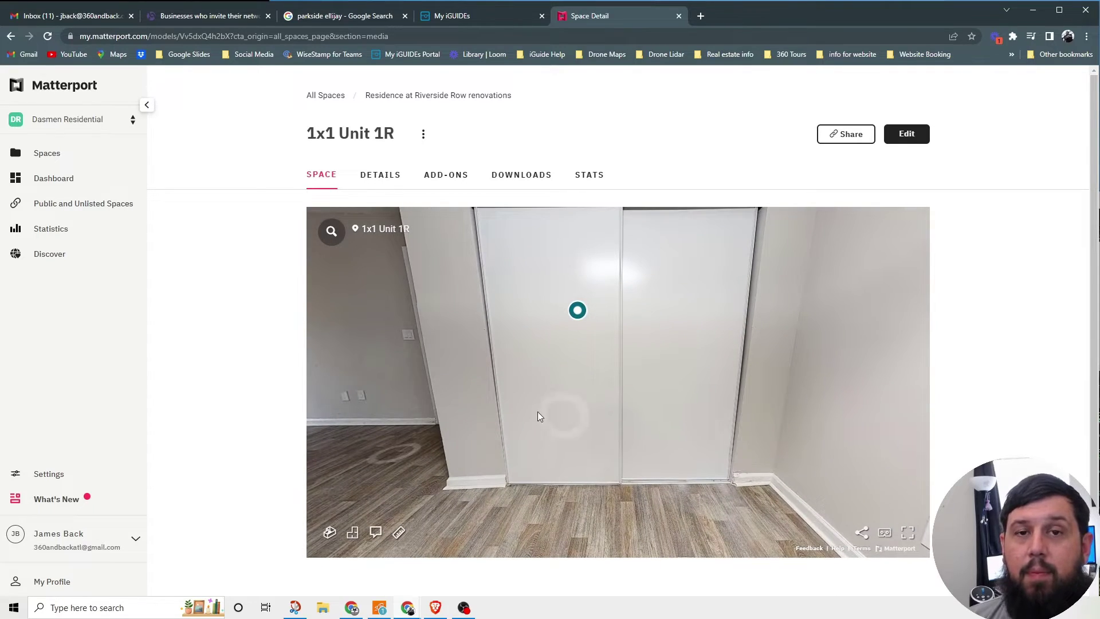
drag(560, 418, 786, 367)
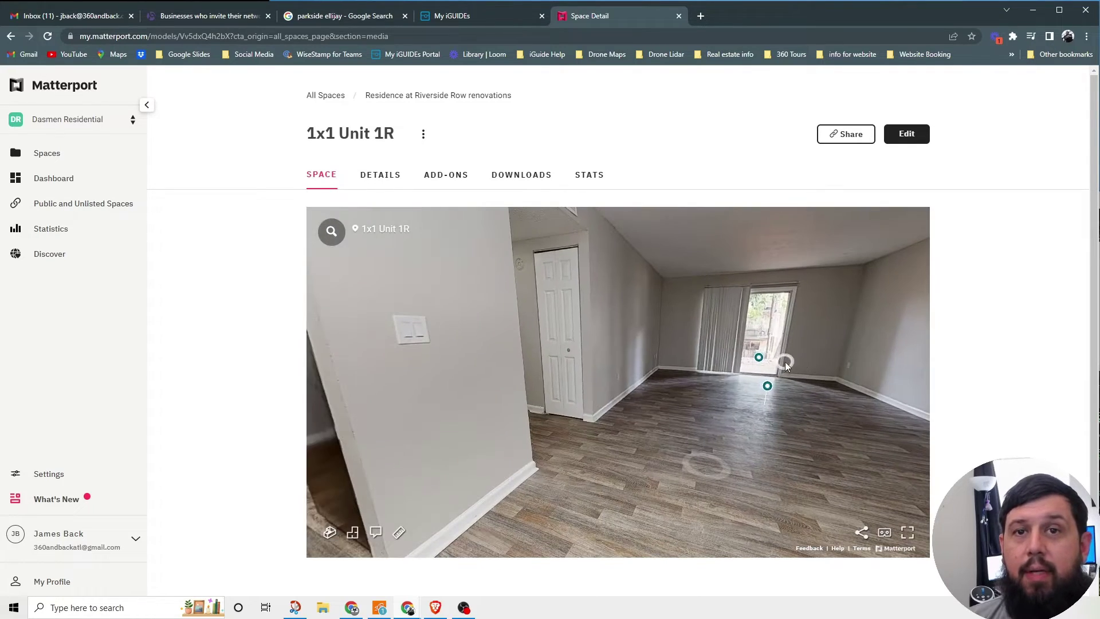
click(711, 466)
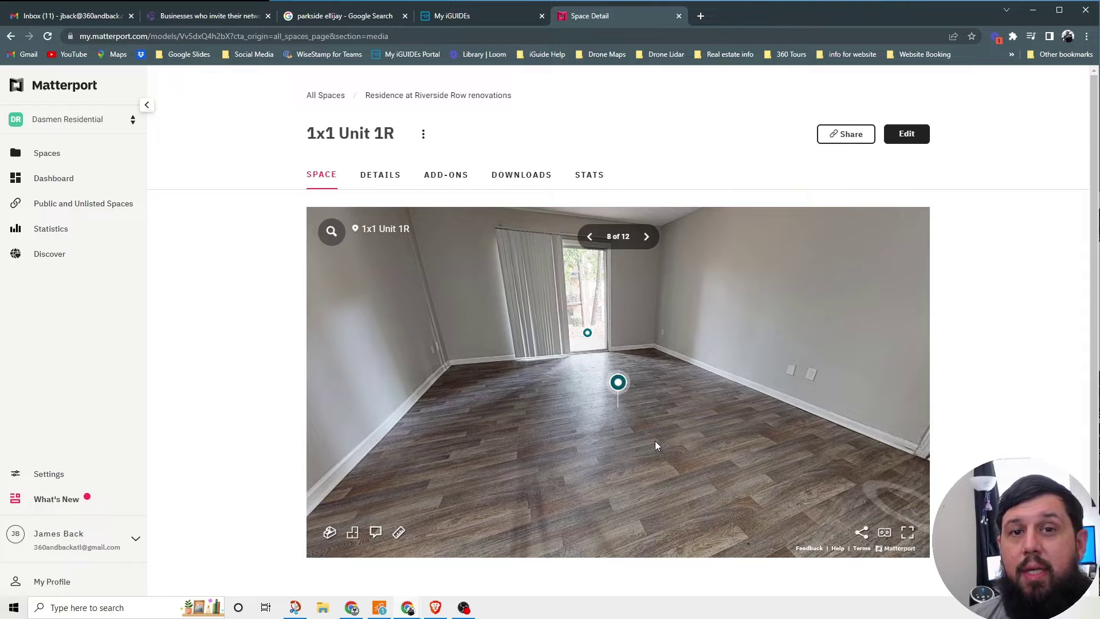
drag(655, 441, 607, 397)
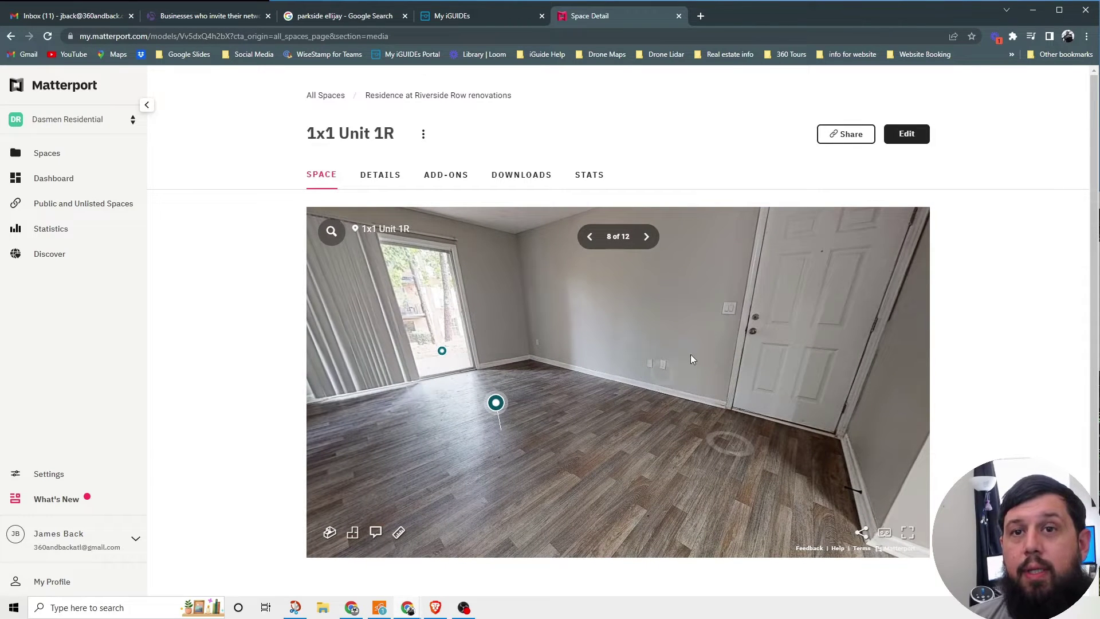
drag(690, 354, 781, 367)
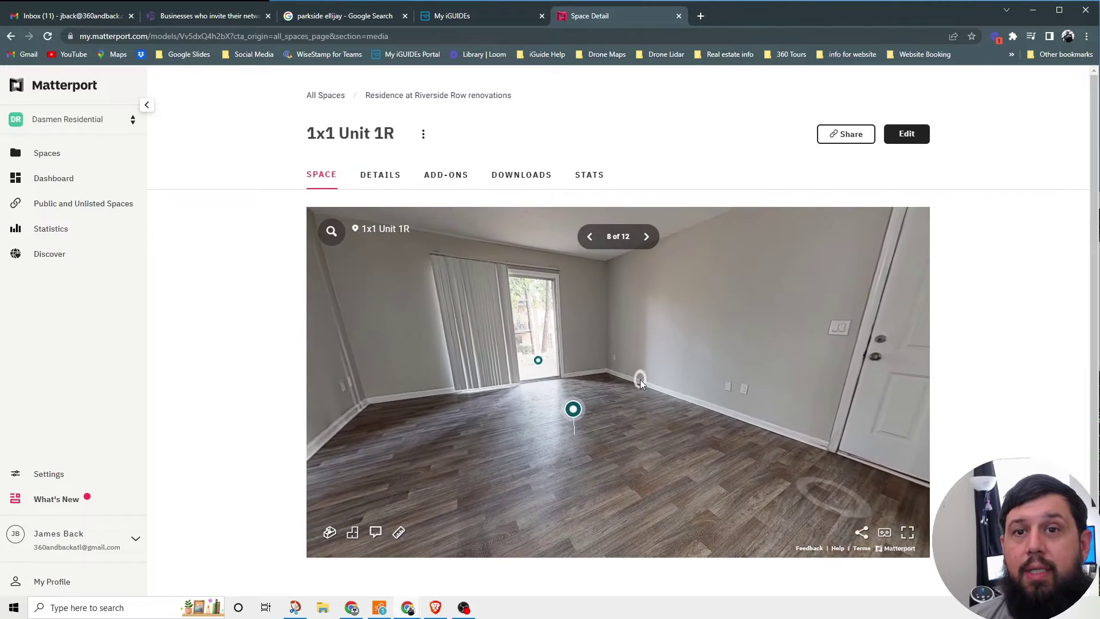
drag(639, 380, 798, 387)
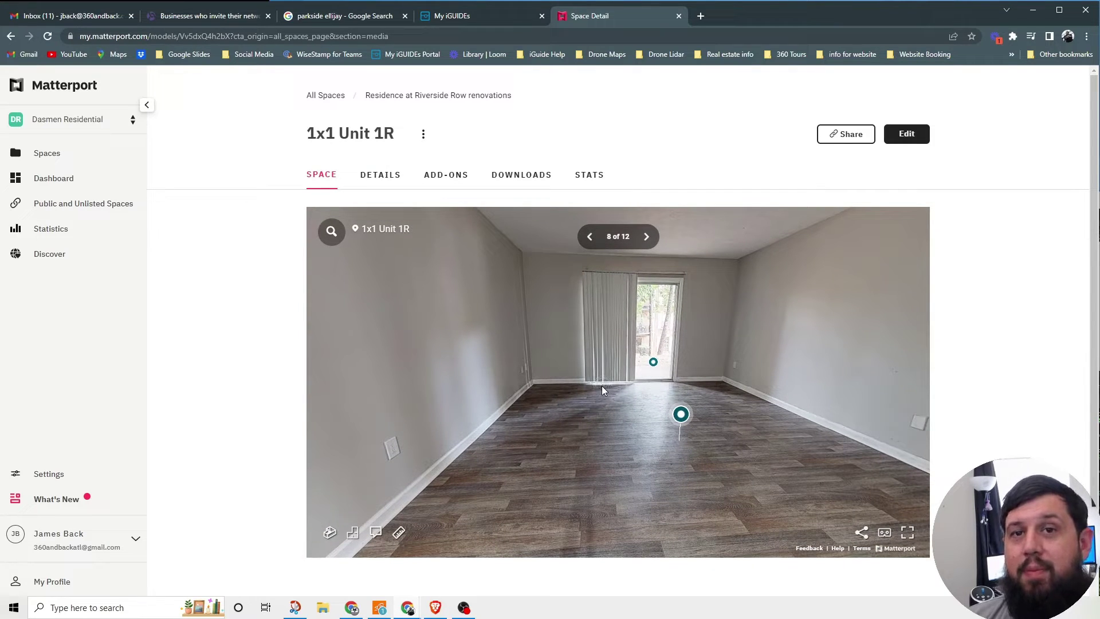
drag(602, 386, 723, 396)
drag(606, 401, 720, 408)
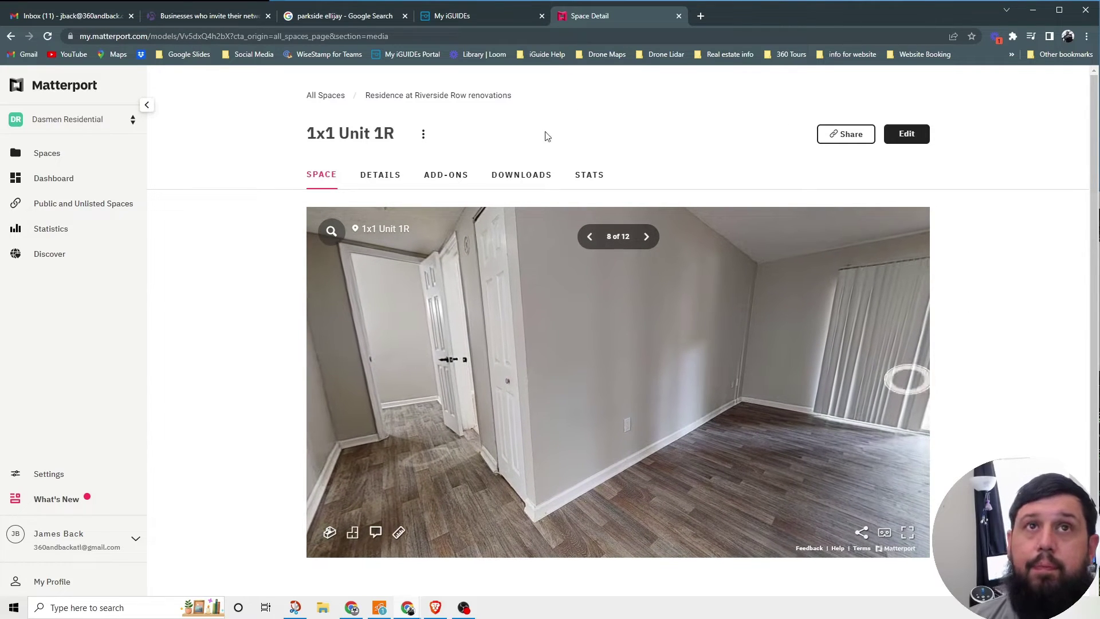
- Switch to My iGUIDEs and open the Tag Editor for the Austell, GA property
click(480, 11)
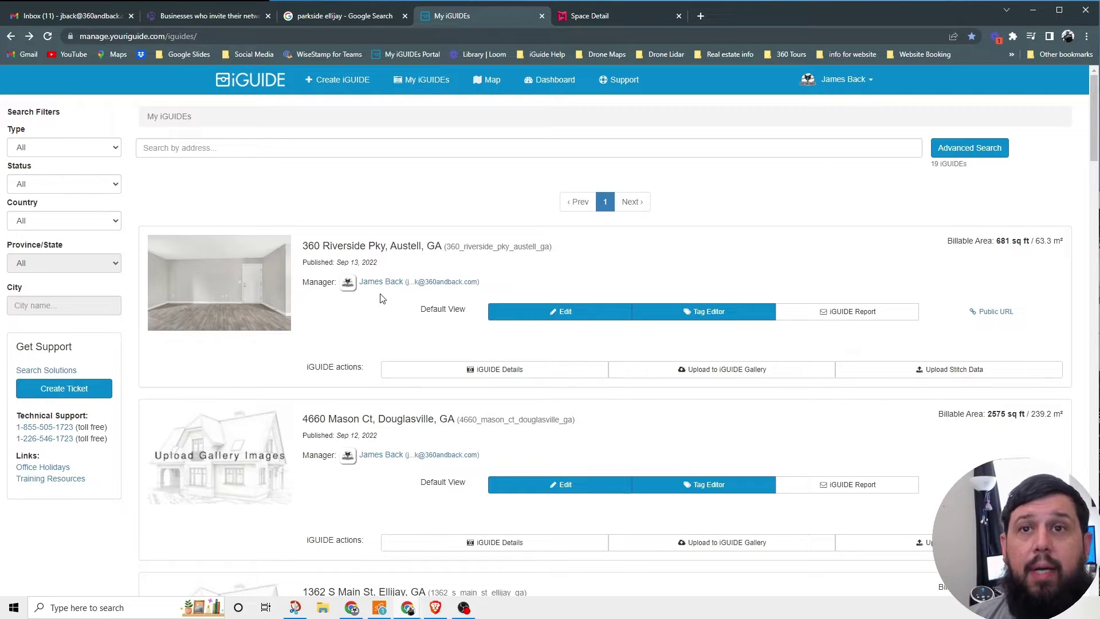
click(709, 314)
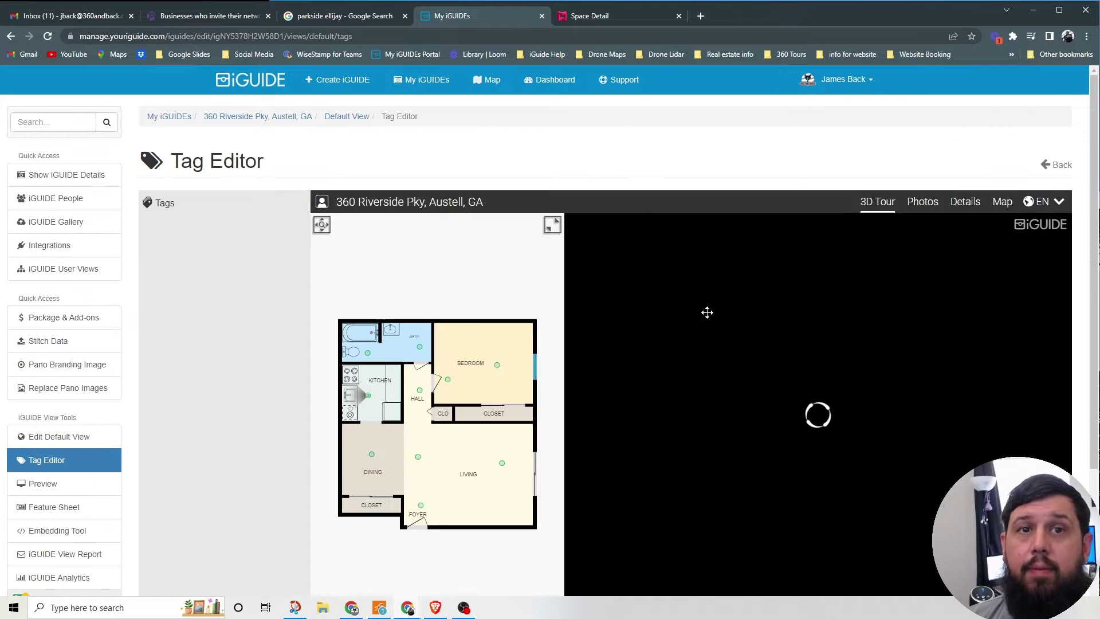
scroll(194, 355, down, 1)
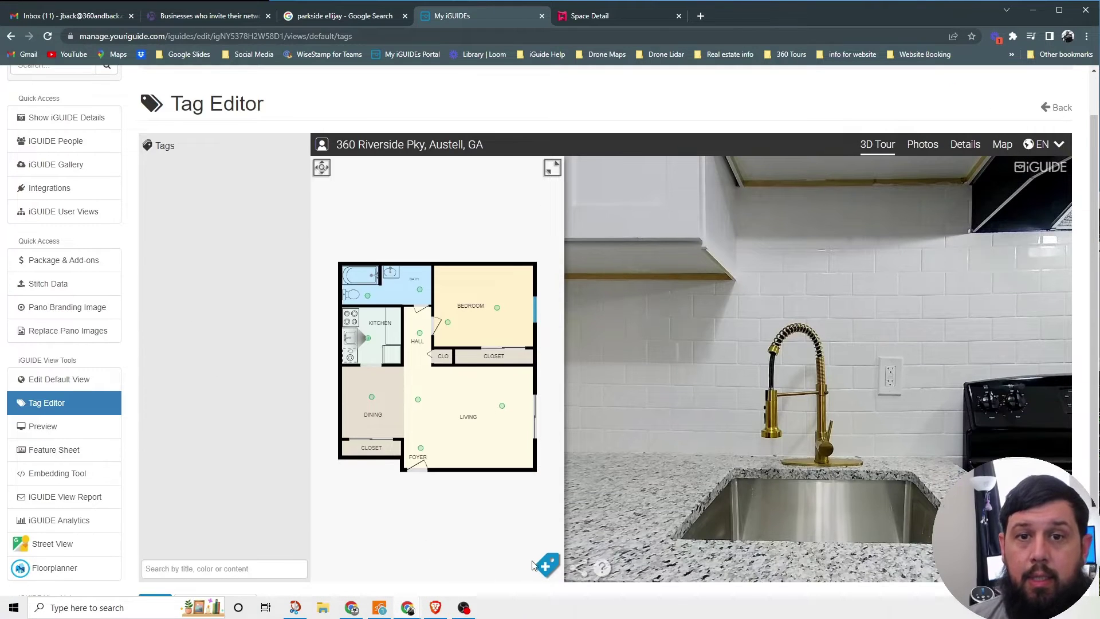
- Place a new tag on the tiled wall above the kitchen faucet and enter "Tile Backsplash" as its content
click(543, 570)
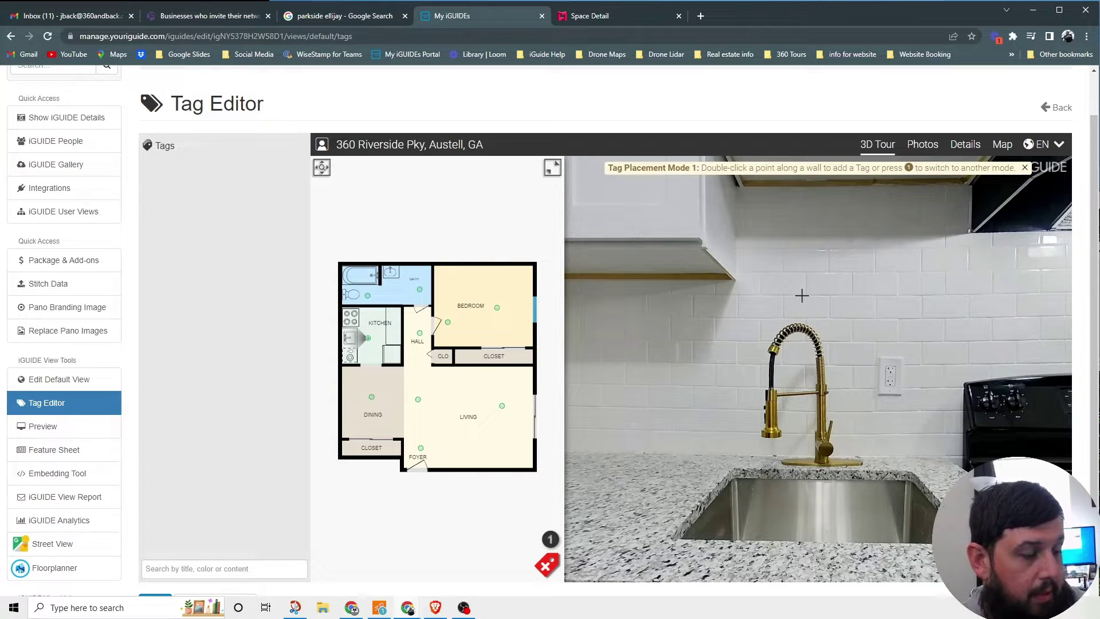
double_click(868, 283)
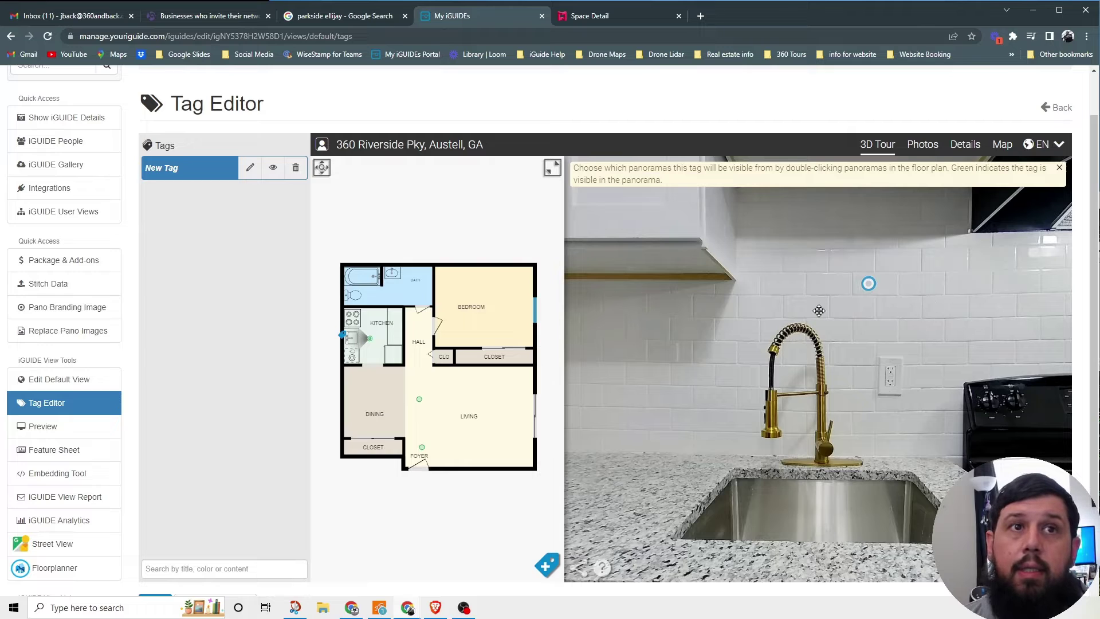
click(251, 167)
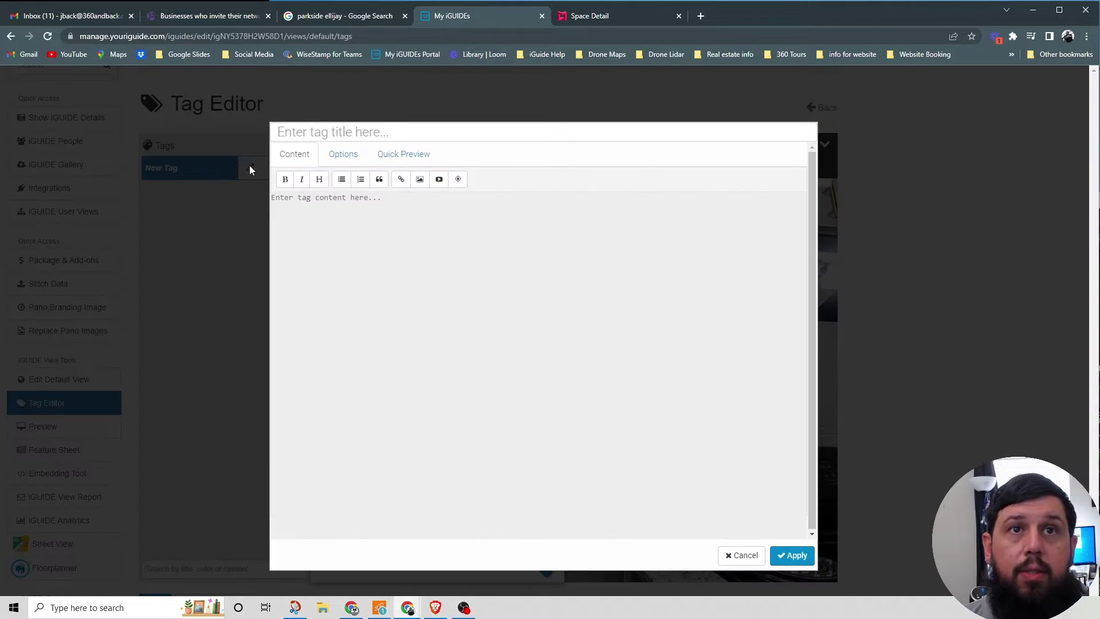
click(329, 199)
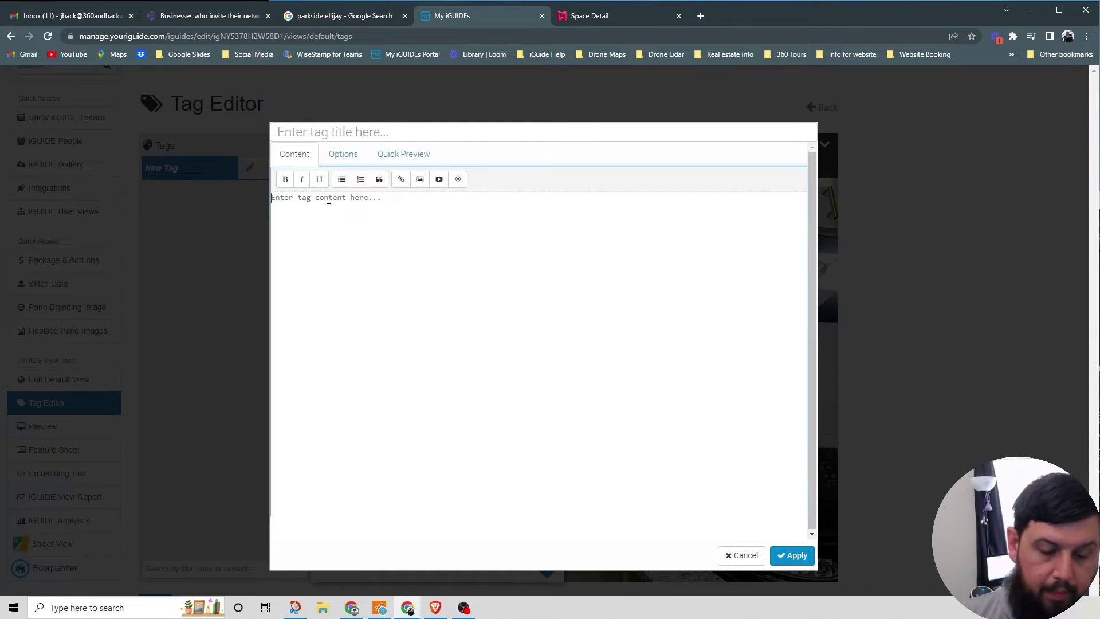
text(Tile B)
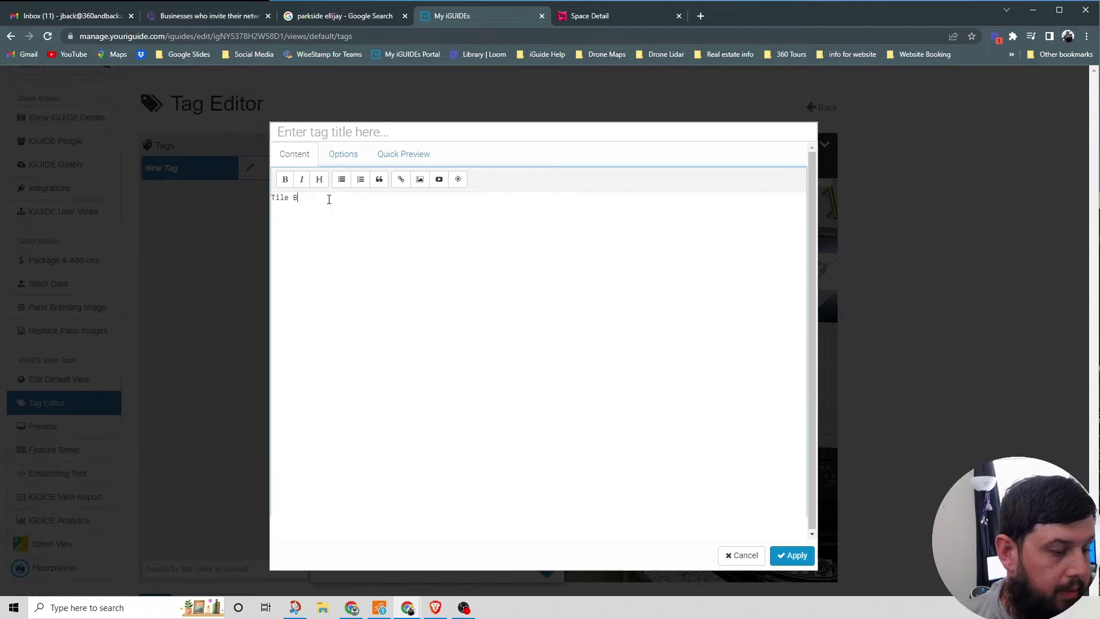
text(acksplash)
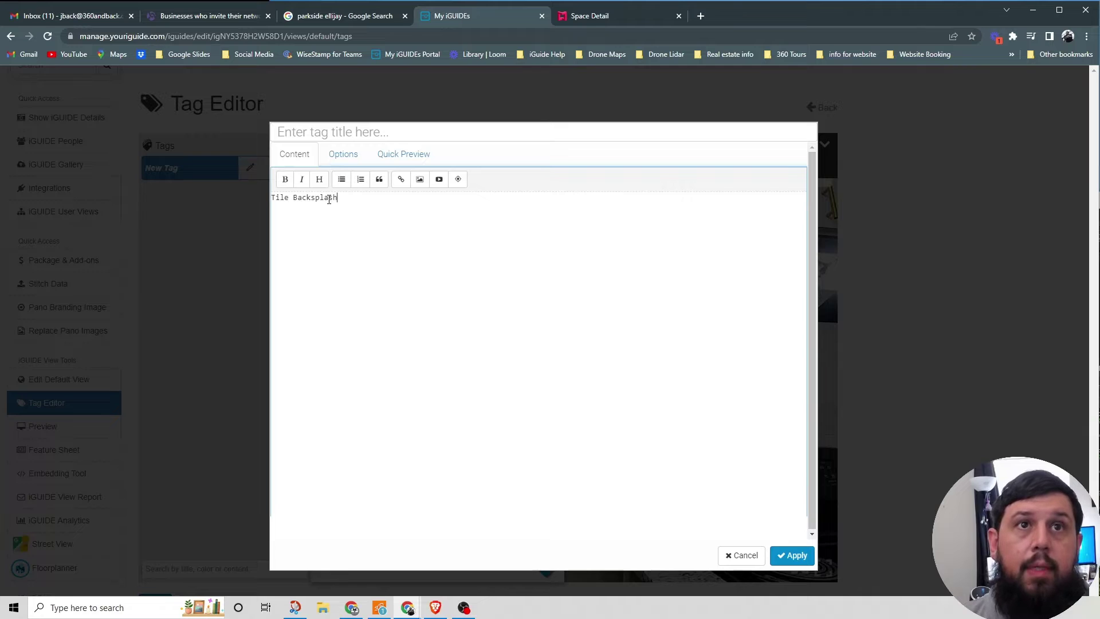
- Insert a heading in the tag content and move the "Tile Backsplash" text into it, replacing the placeholder
click(320, 179)
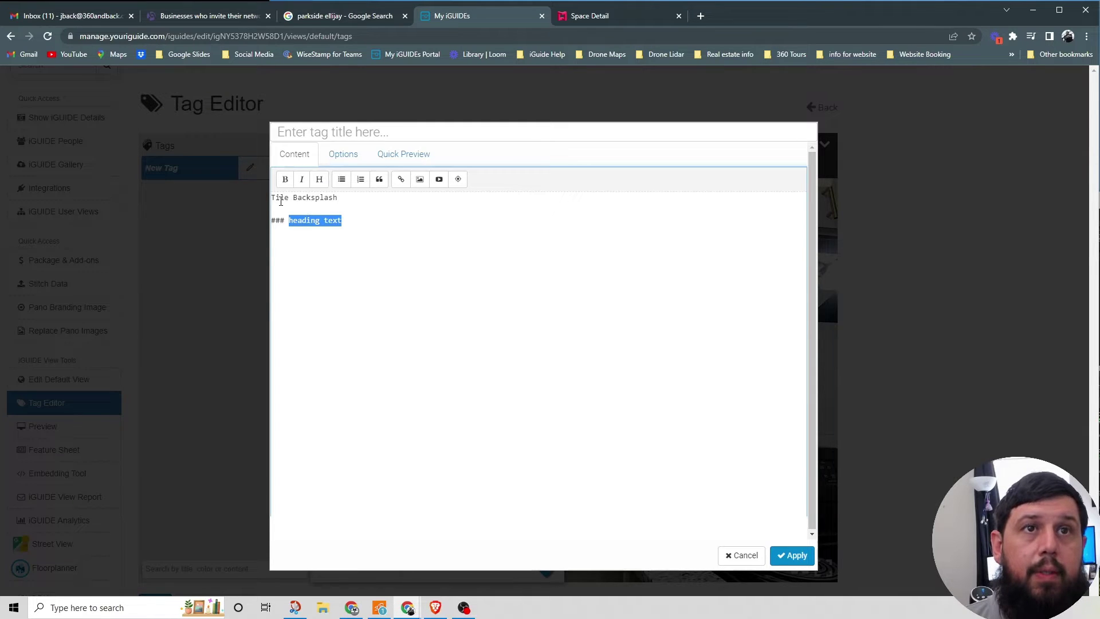
drag(271, 198, 339, 196)
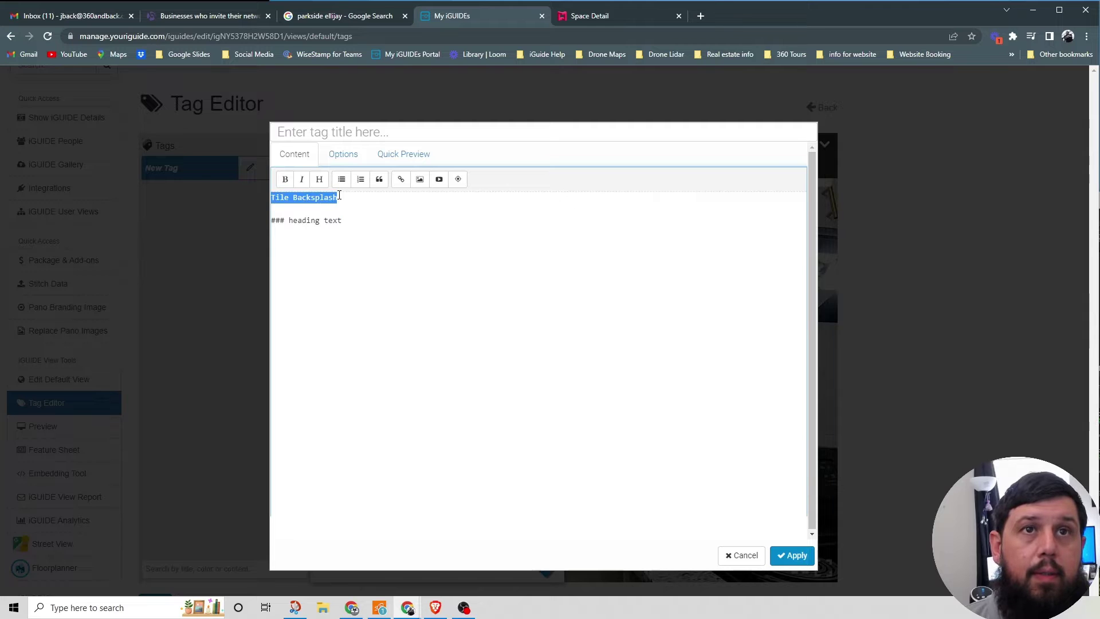
right_click(332, 197)
click(356, 224)
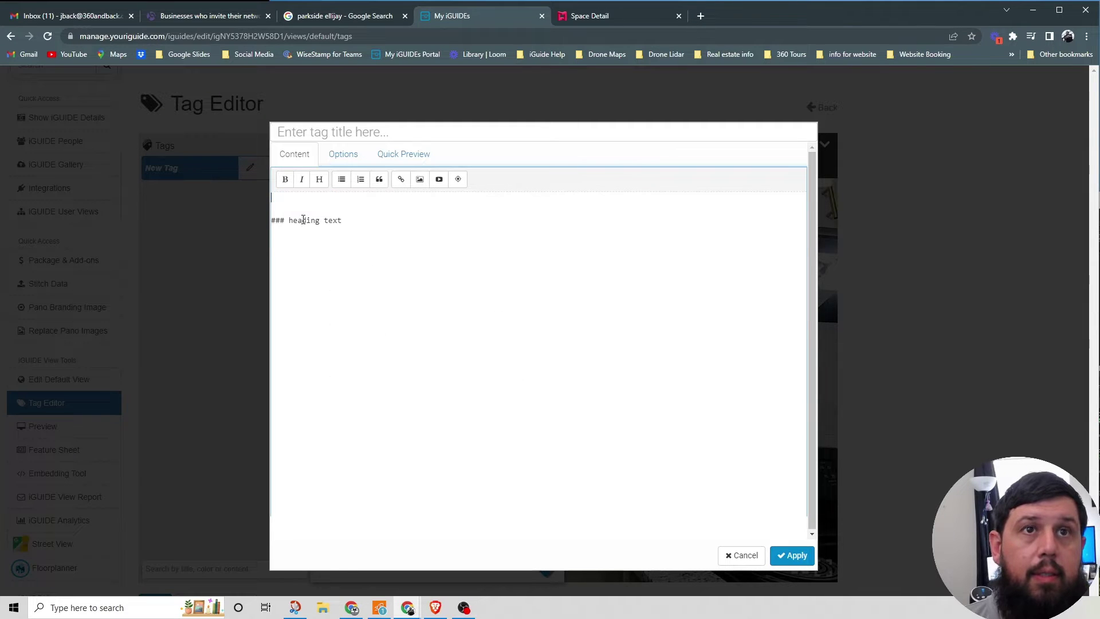
drag(289, 220, 366, 220)
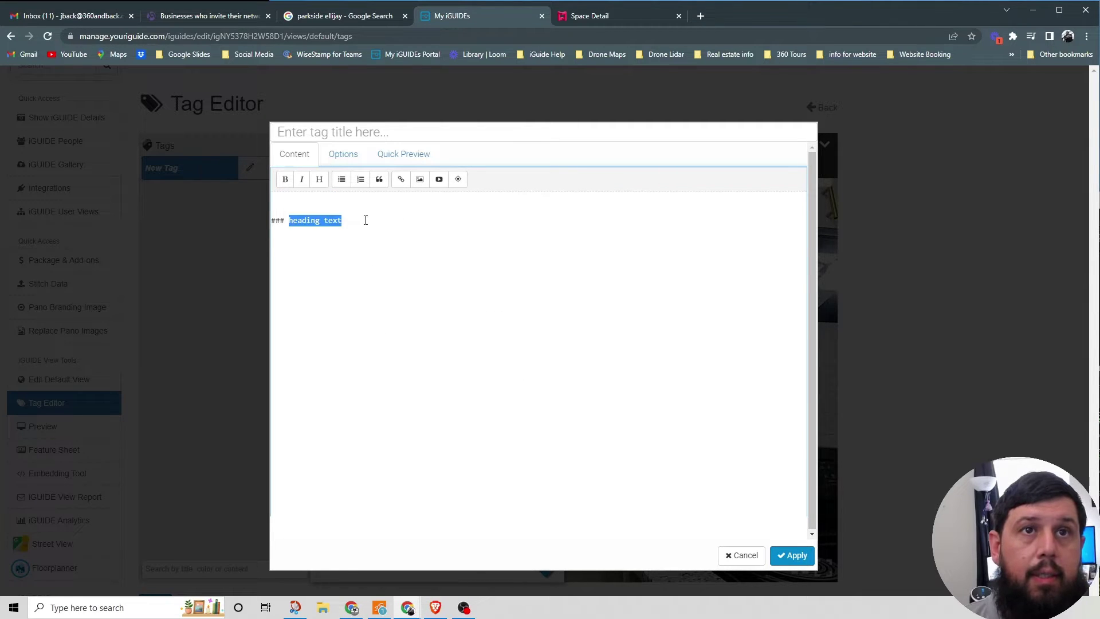
key(ctrl+v)
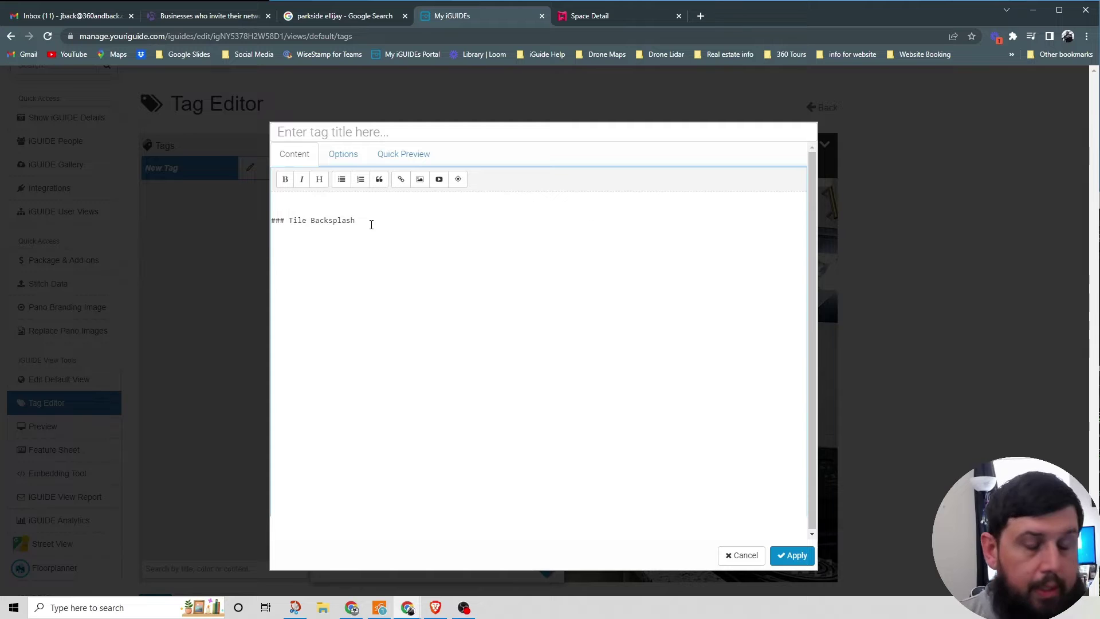
- Add the description "As an added bonus, many of our units feature subway-style tile backsplash to make cleaning up any cooking splatter a breeze!" below the heading
text(A)
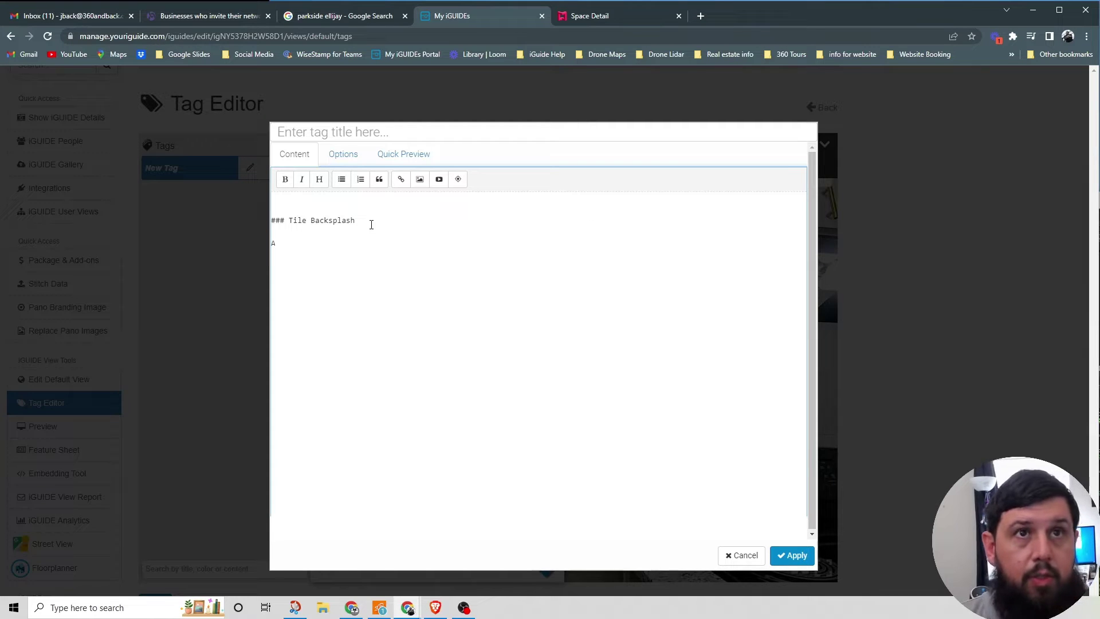
text(s an )
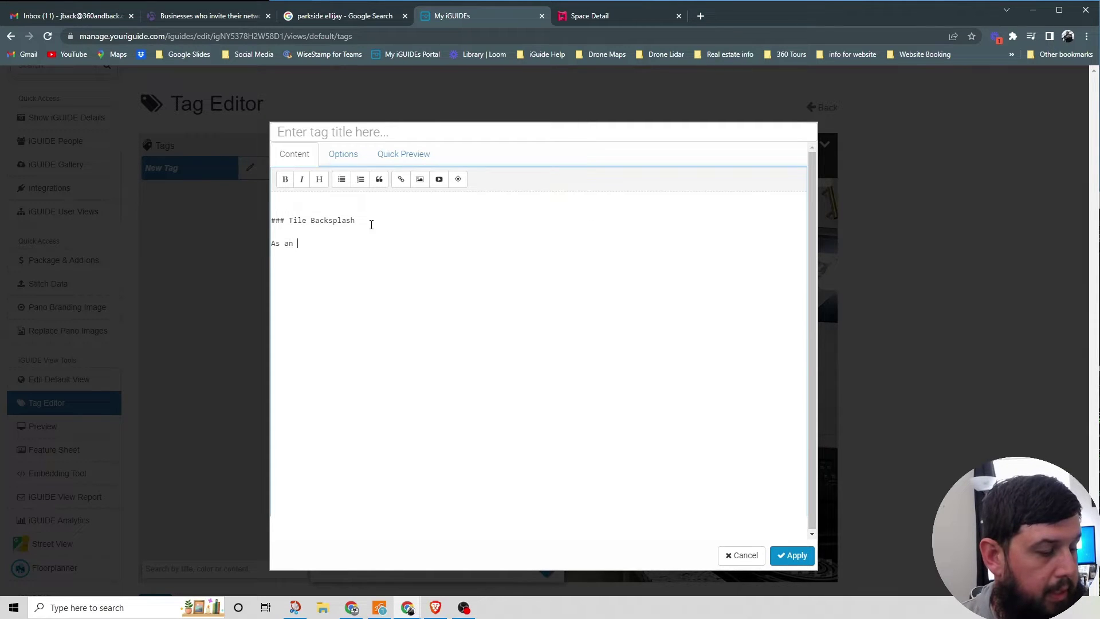
text(added bonus, many of our units fea)
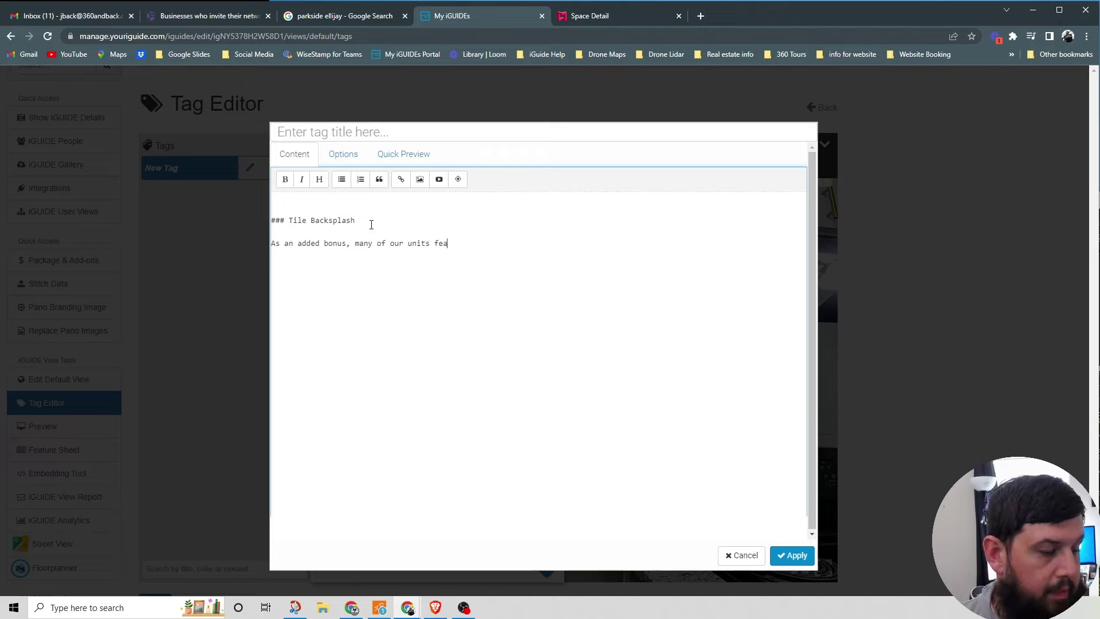
text(ture subway-style tile backsplas)
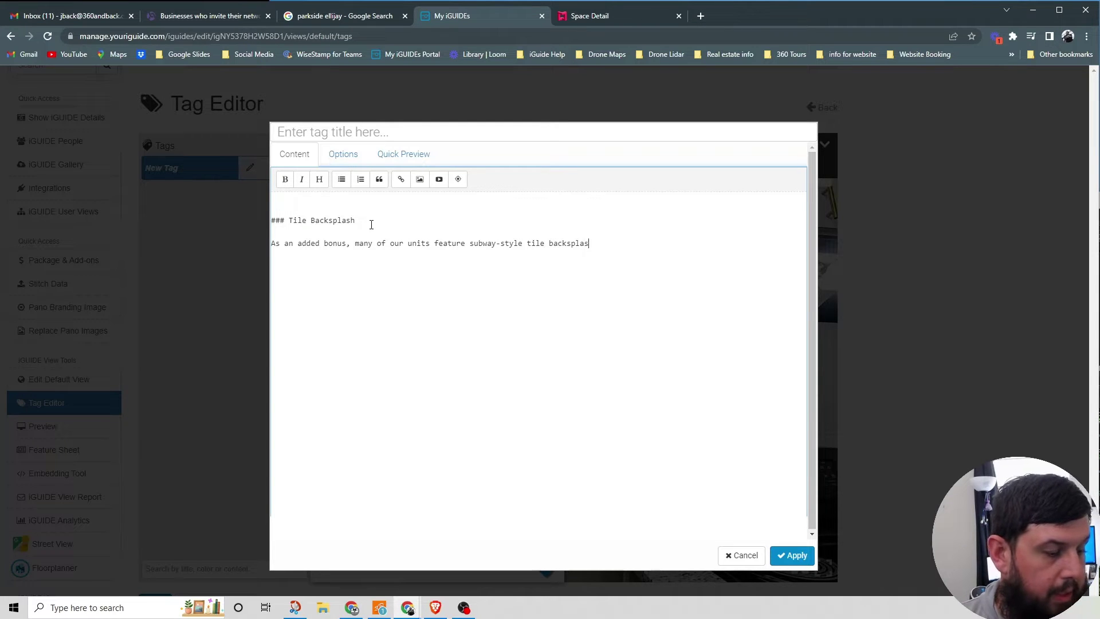
text(h to make cleaning up any)
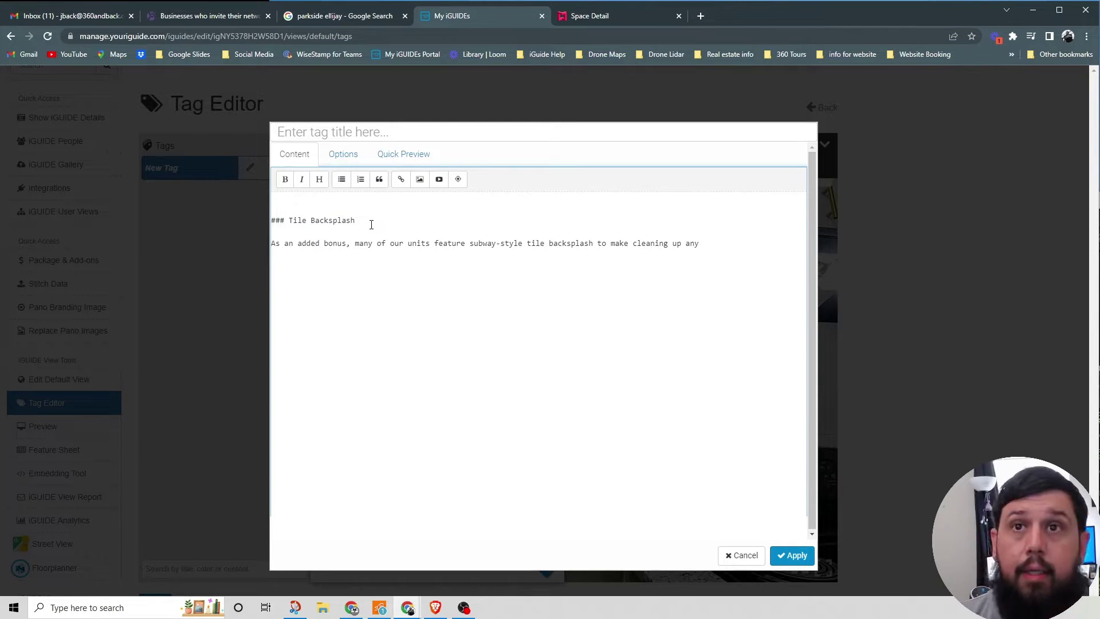
text( cooking splatt)
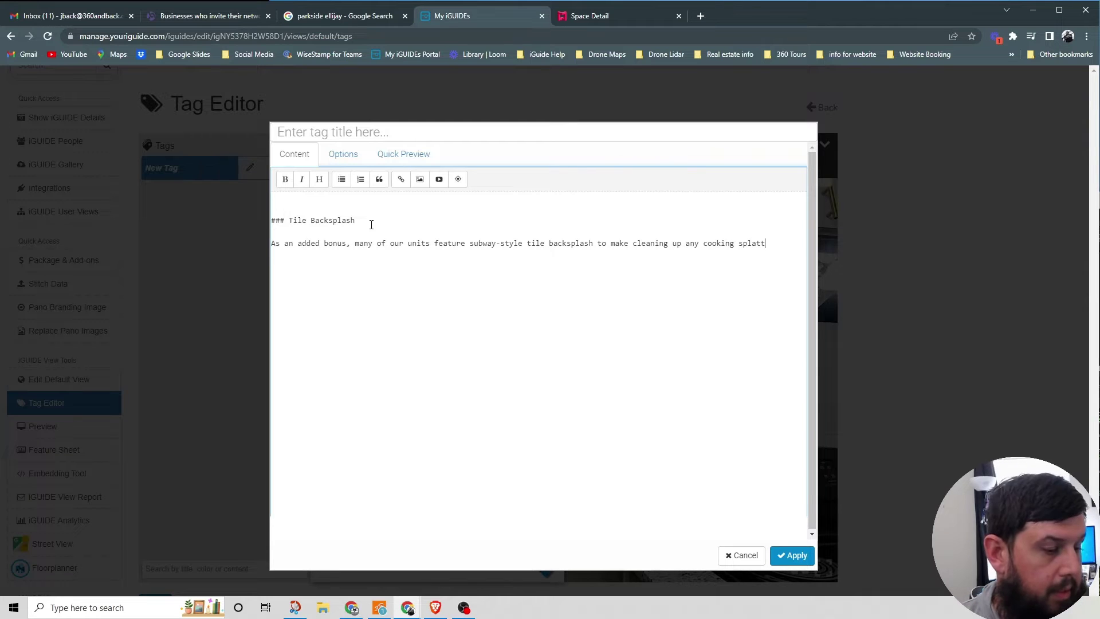
text(er a breeze!)
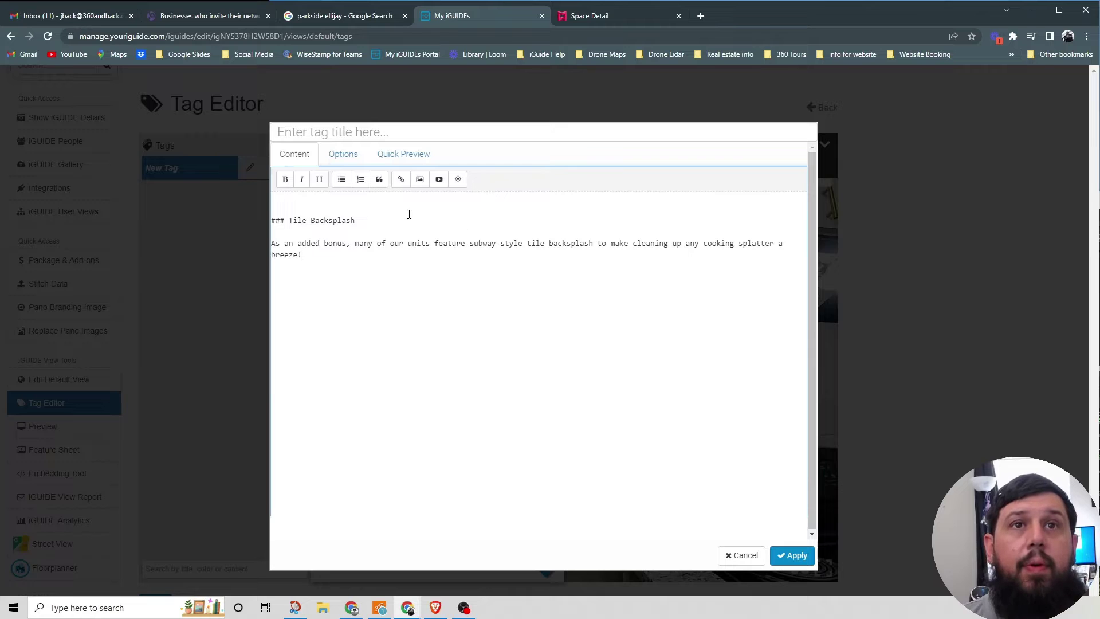
- Set the tag's hotspot style to Opaque, its opacity to 100%, and its stem height to -3 in
click(338, 160)
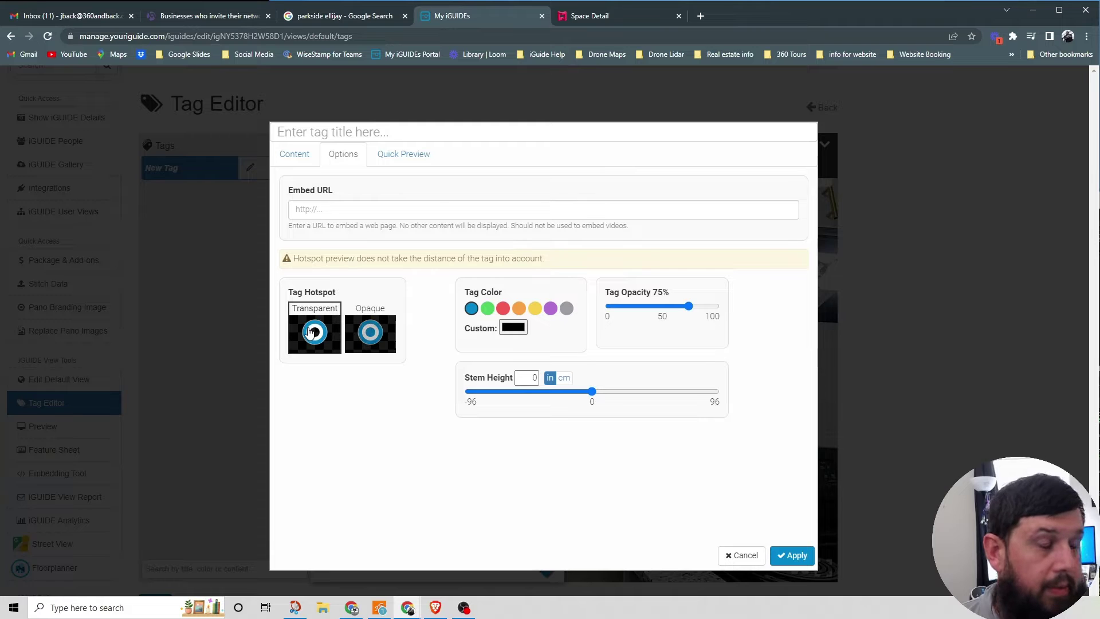
click(368, 335)
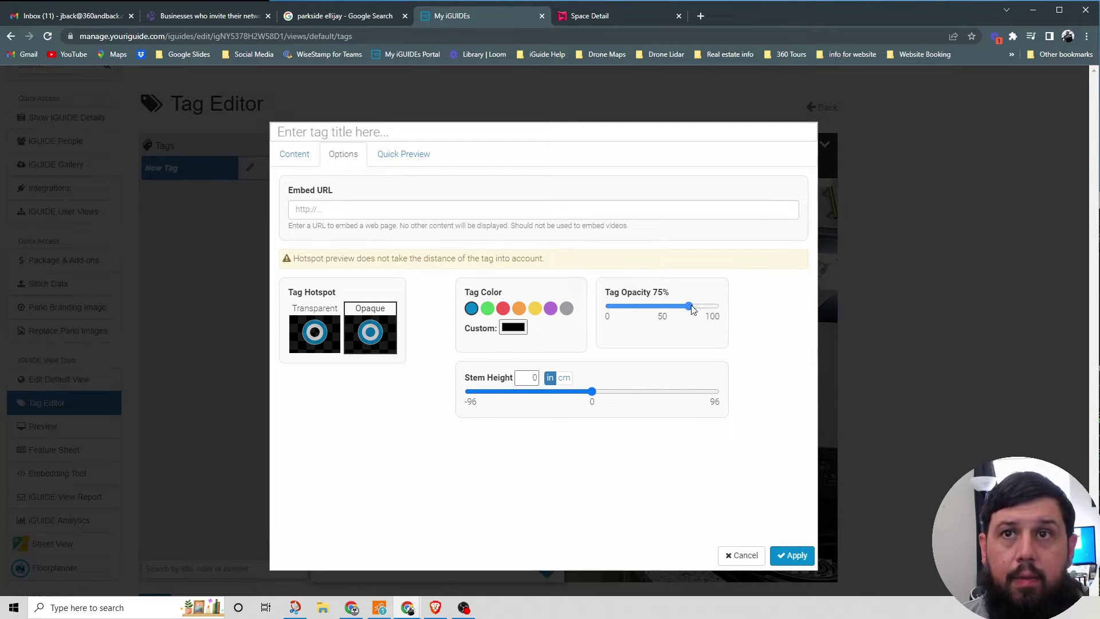
drag(688, 306, 723, 308)
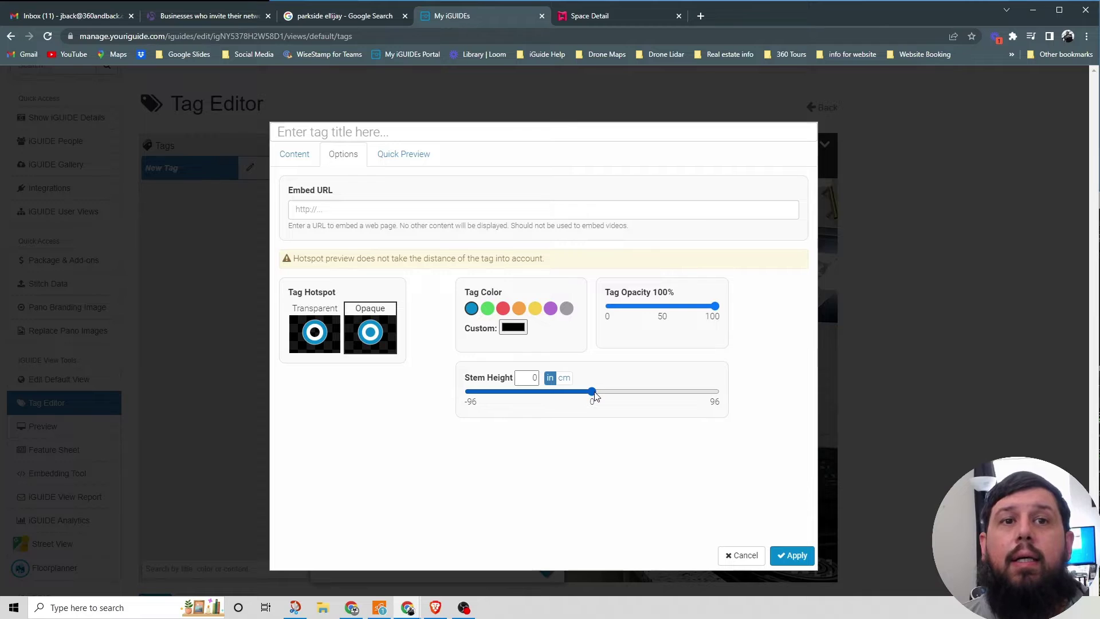
drag(594, 395, 606, 395)
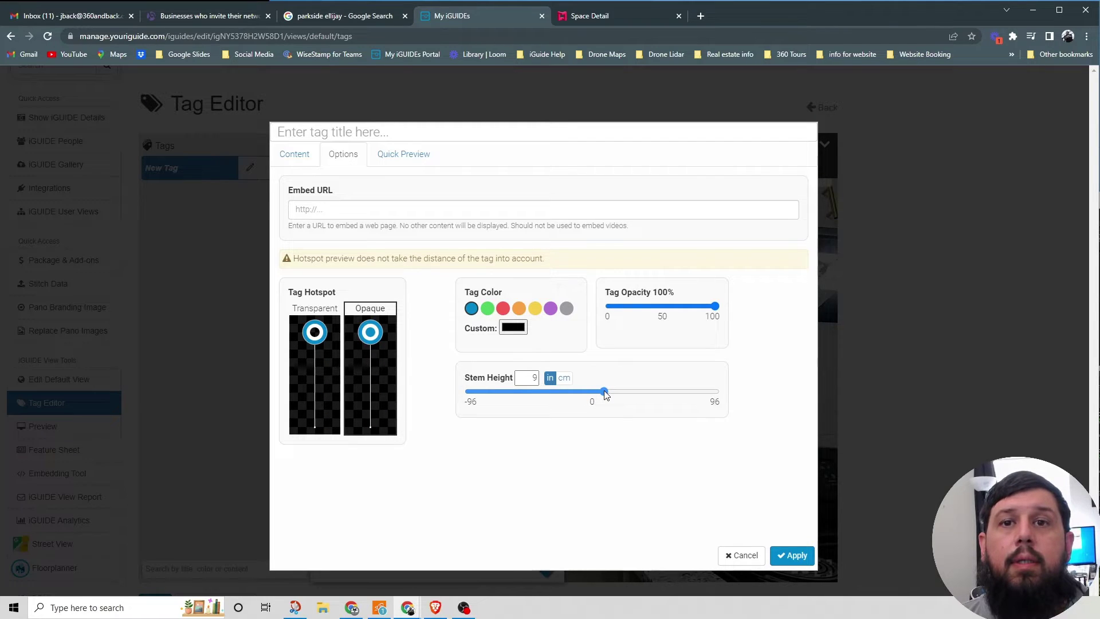
drag(606, 395, 591, 395)
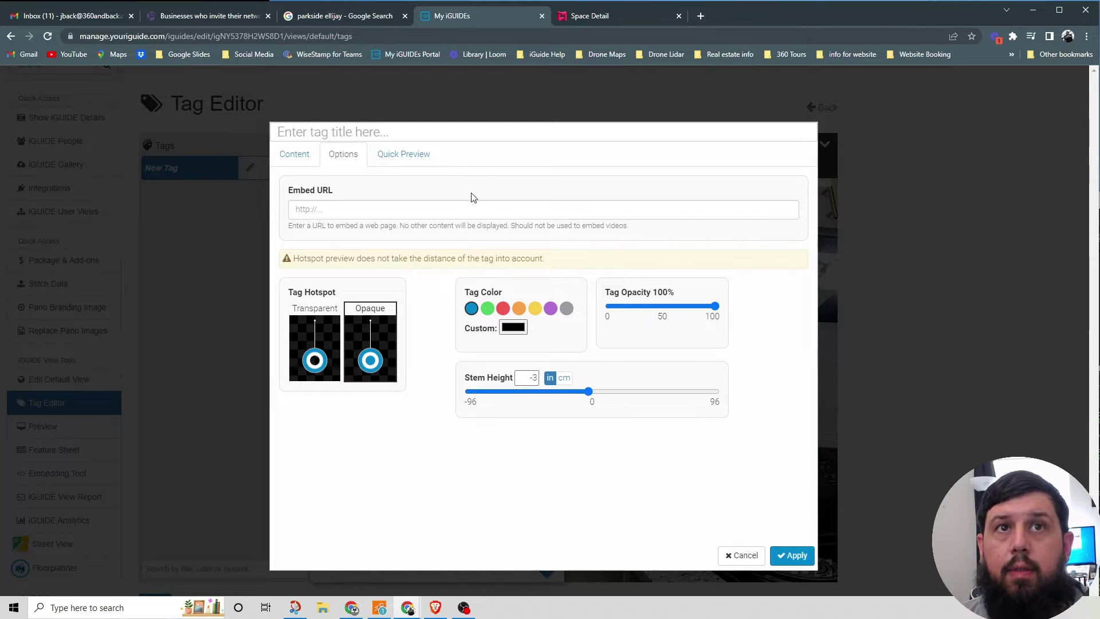
- Preview the tag content, apply the tag, and check its pop-up on the tiled wall above the faucet
click(417, 159)
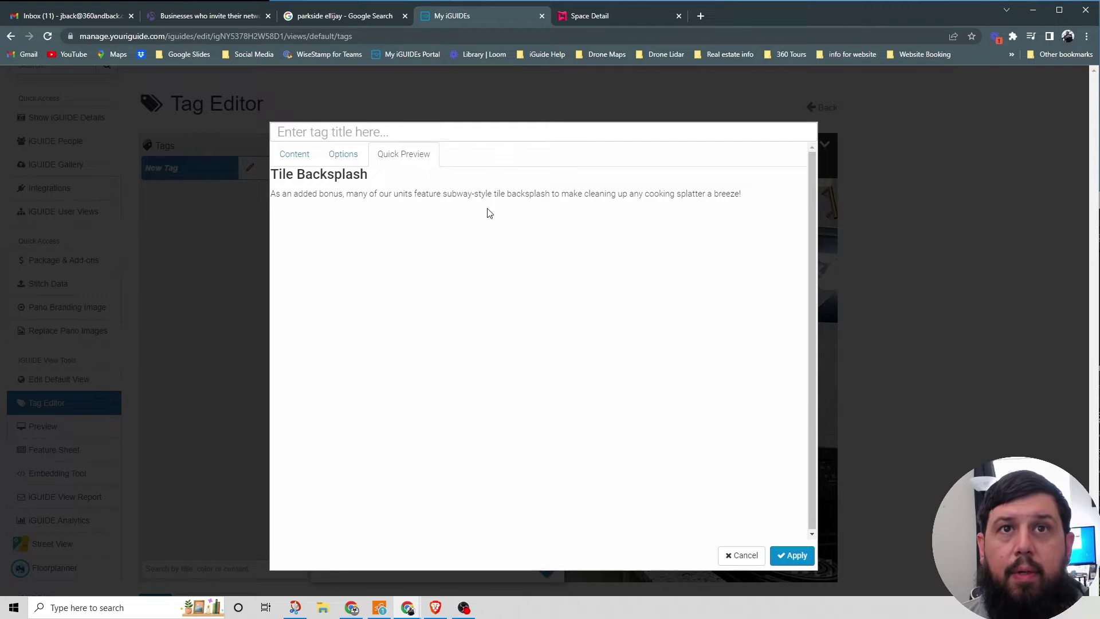
click(796, 556)
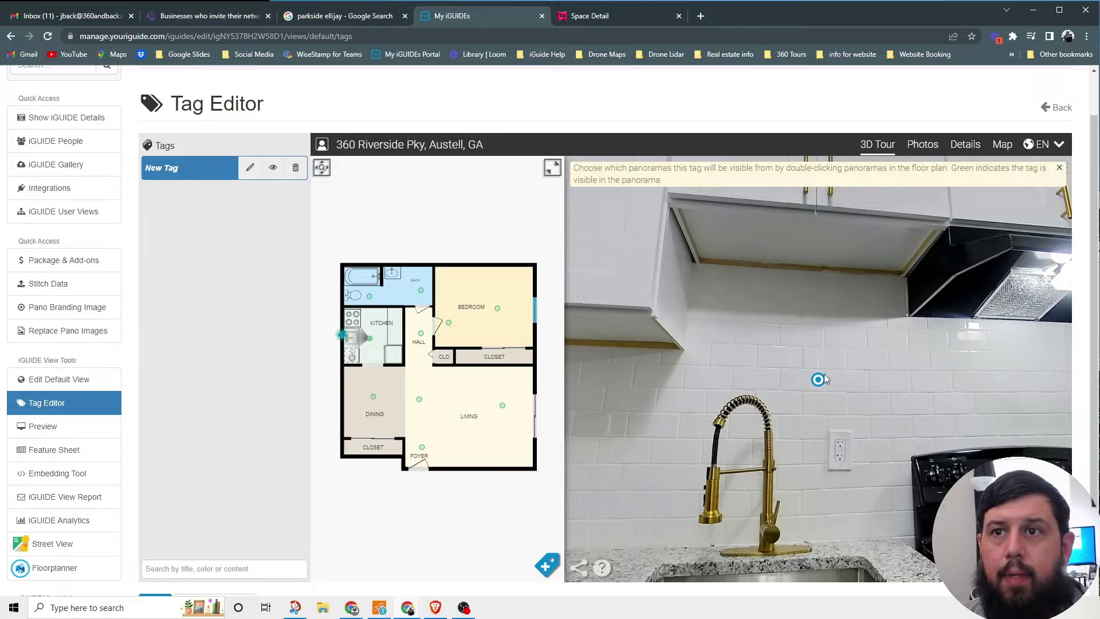
mouse_move(826, 385)
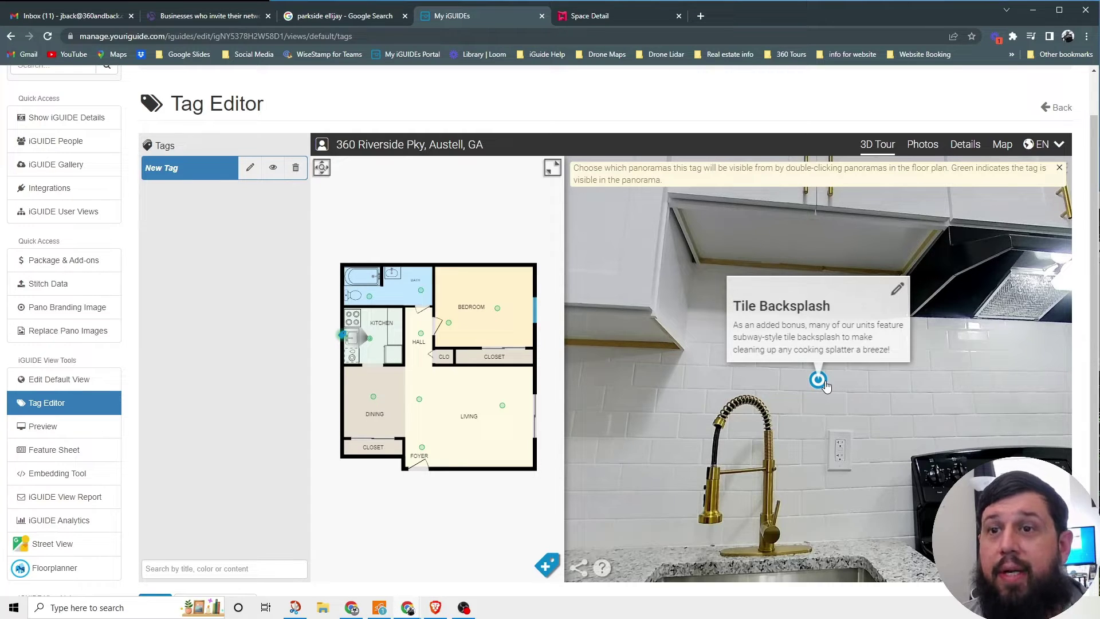
drag(808, 412, 842, 333)
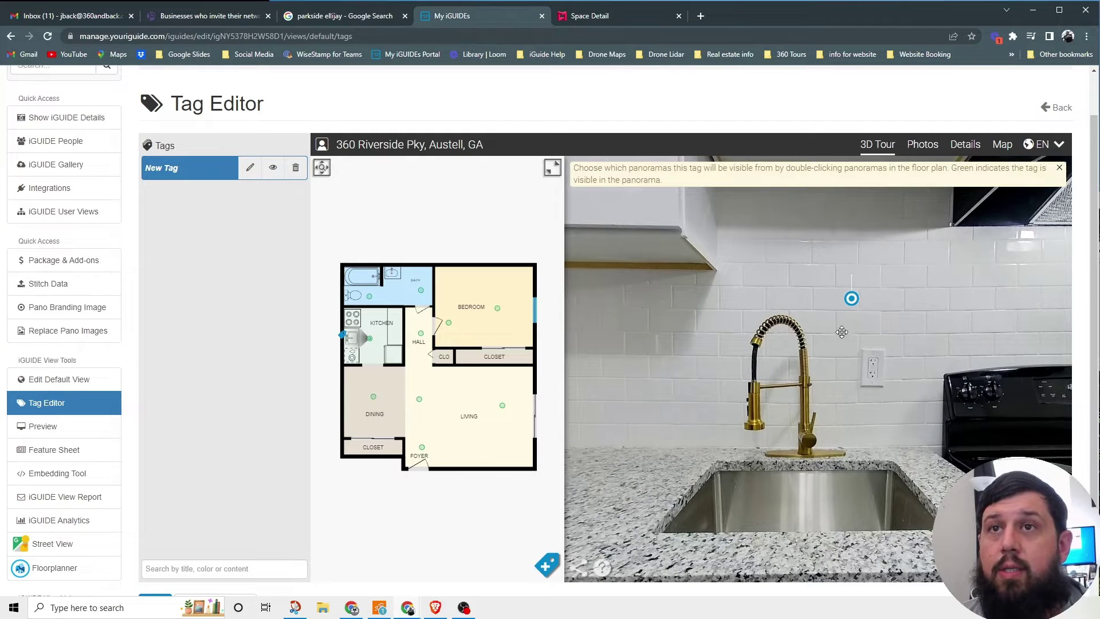
- Switch to the Matterport tour, walk into the kitchen, and compare its Tile Backsplash tag with the iGUIDE one
click(614, 16)
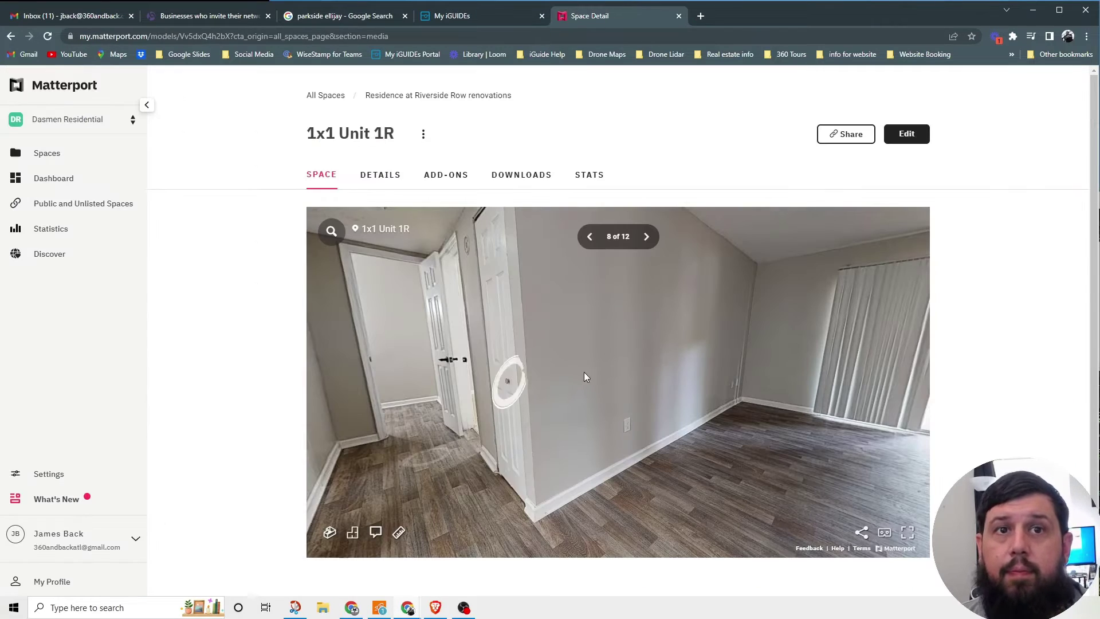
click(511, 378)
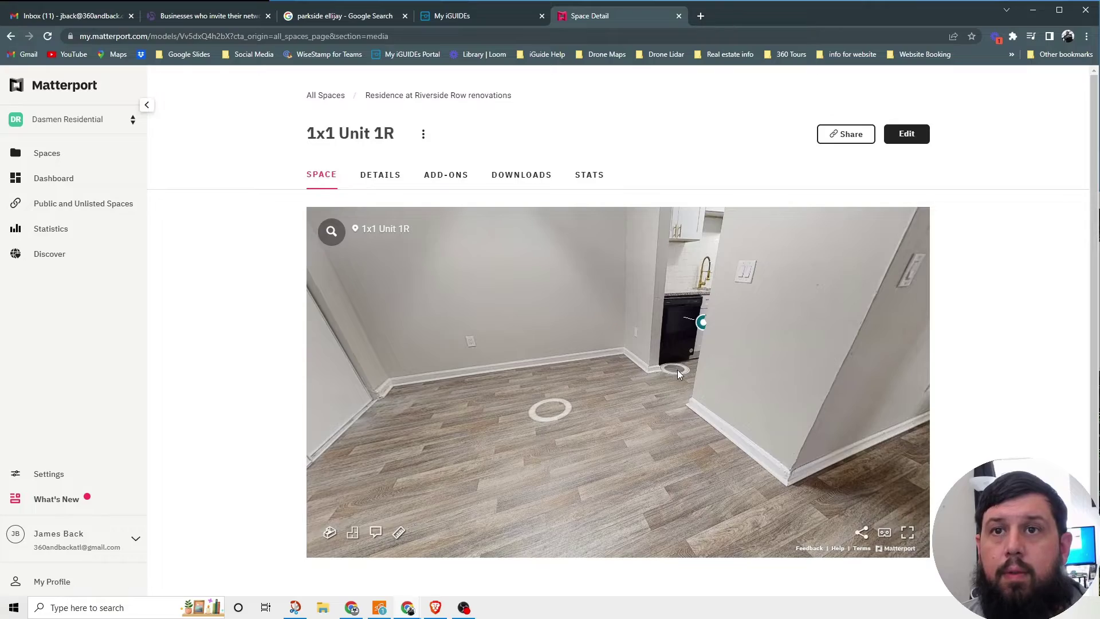
click(677, 369)
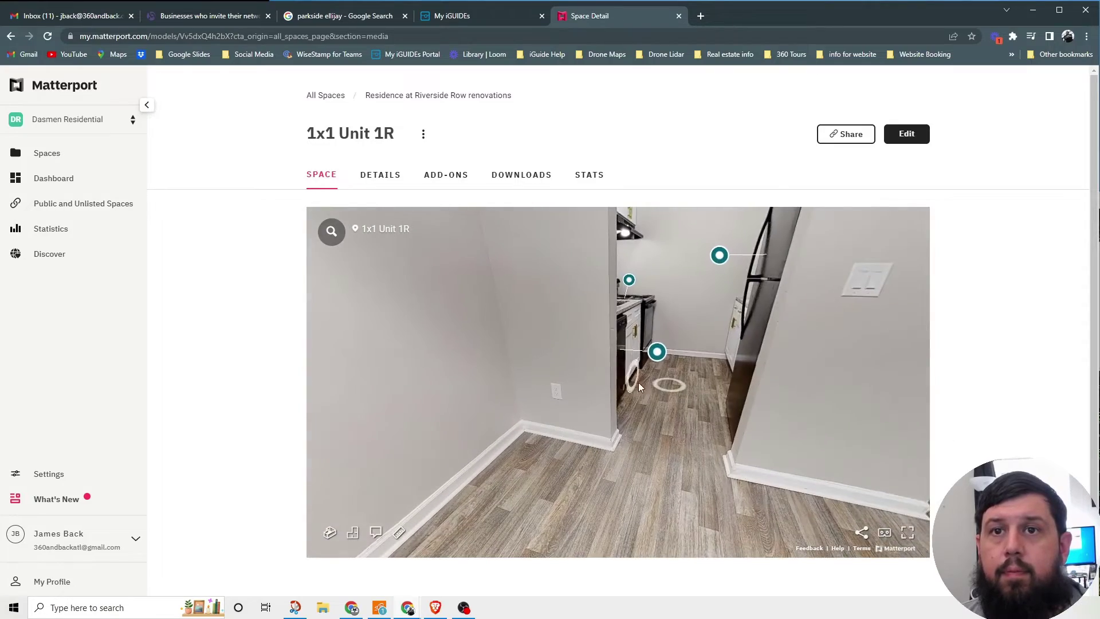
click(674, 389)
click(674, 390)
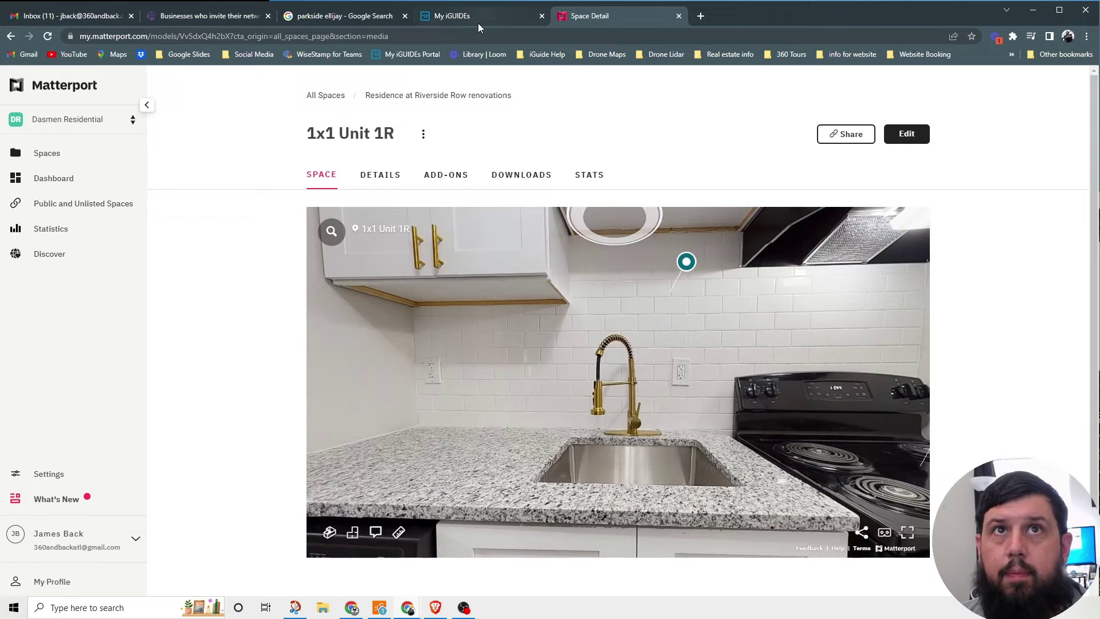
click(478, 23)
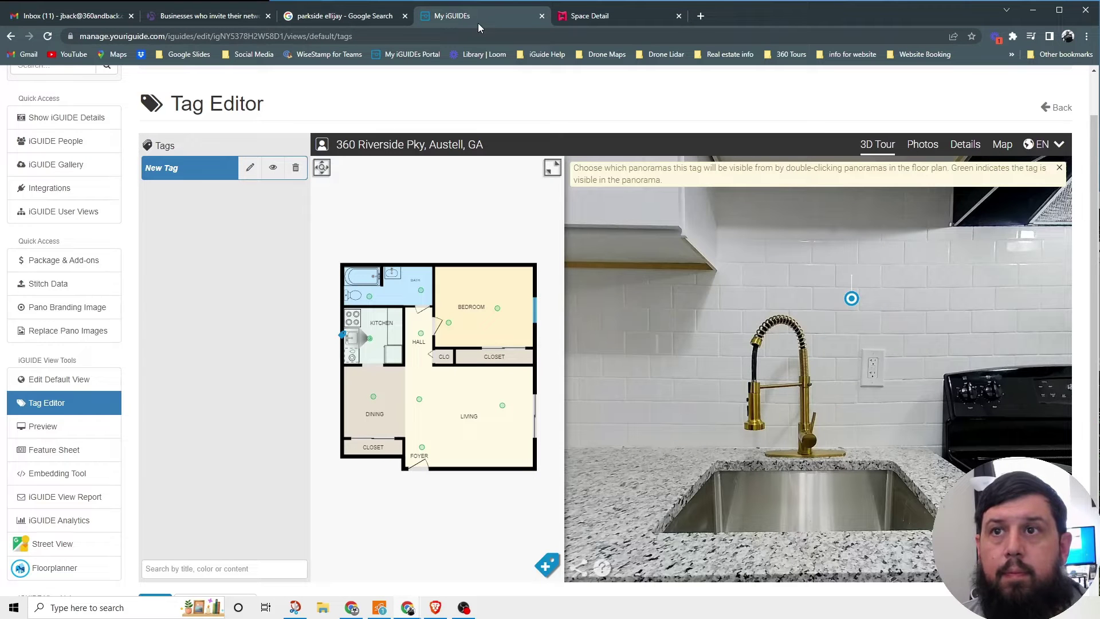
click(640, 22)
mouse_move(683, 268)
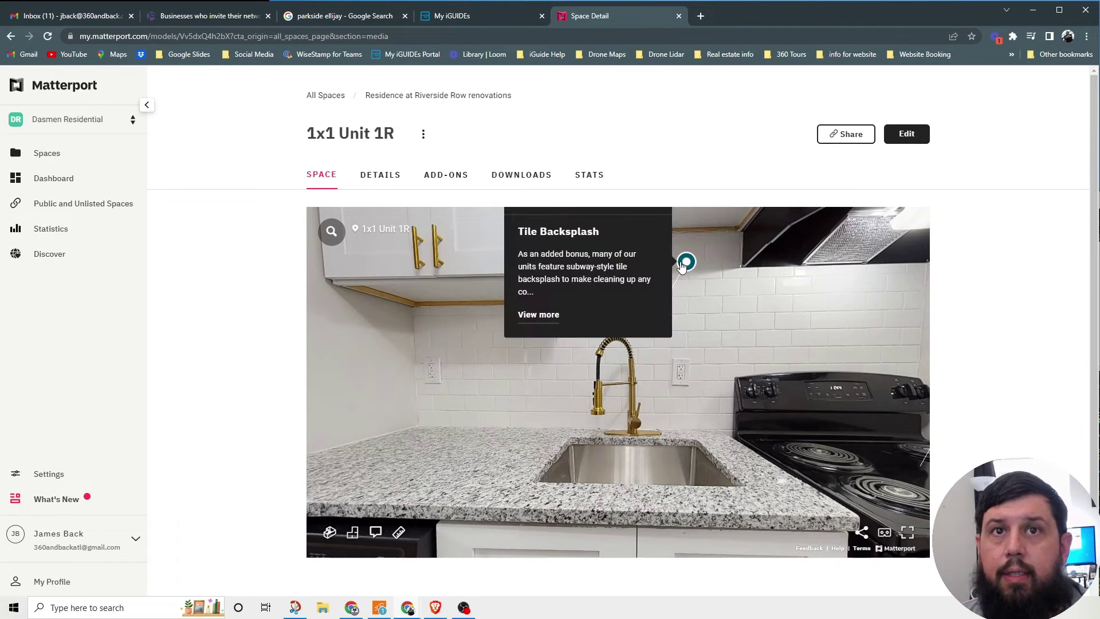
- Turn the iGUIDE kitchen view to the stove, examine the stove tag in the Matterport tour, and return to the iGUIDE Tag Editor
click(458, 18)
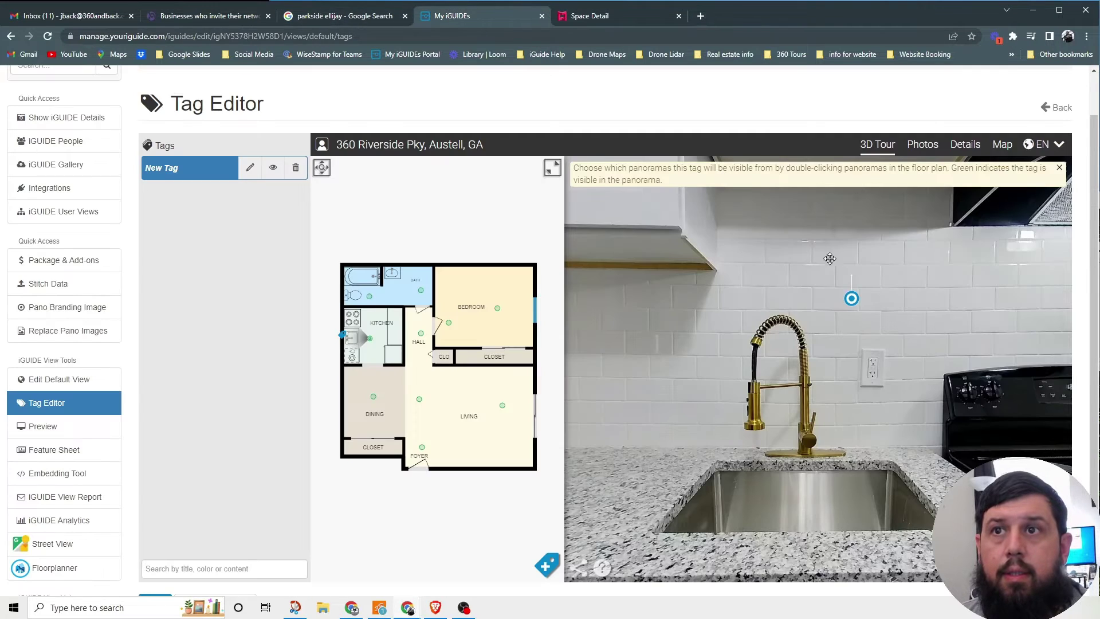
mouse_move(853, 299)
drag(854, 302, 713, 341)
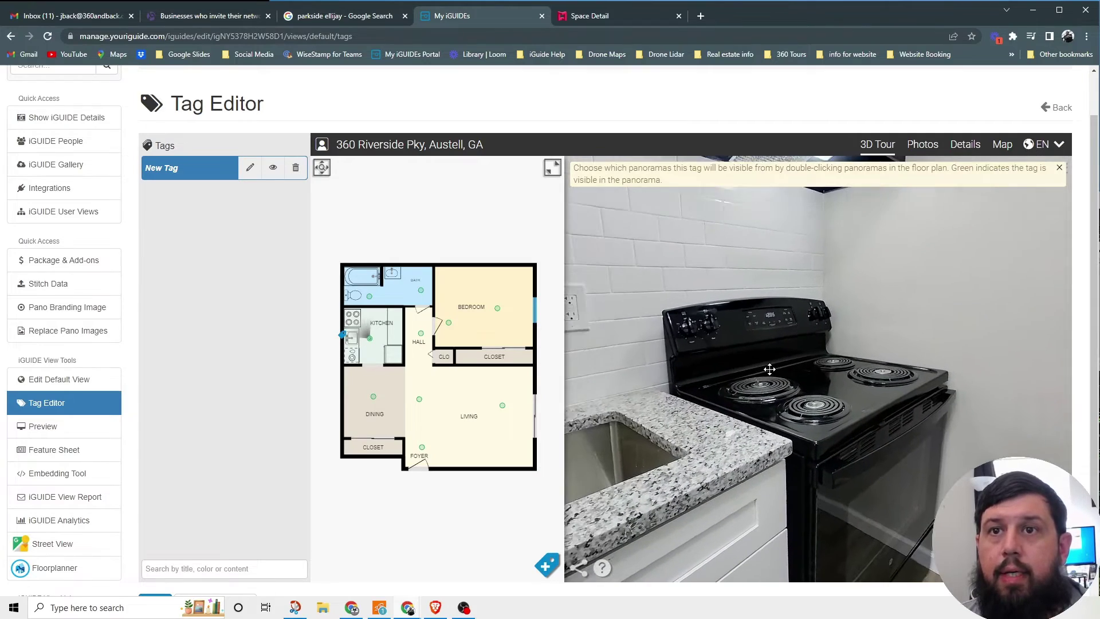
click(622, 18)
click(781, 401)
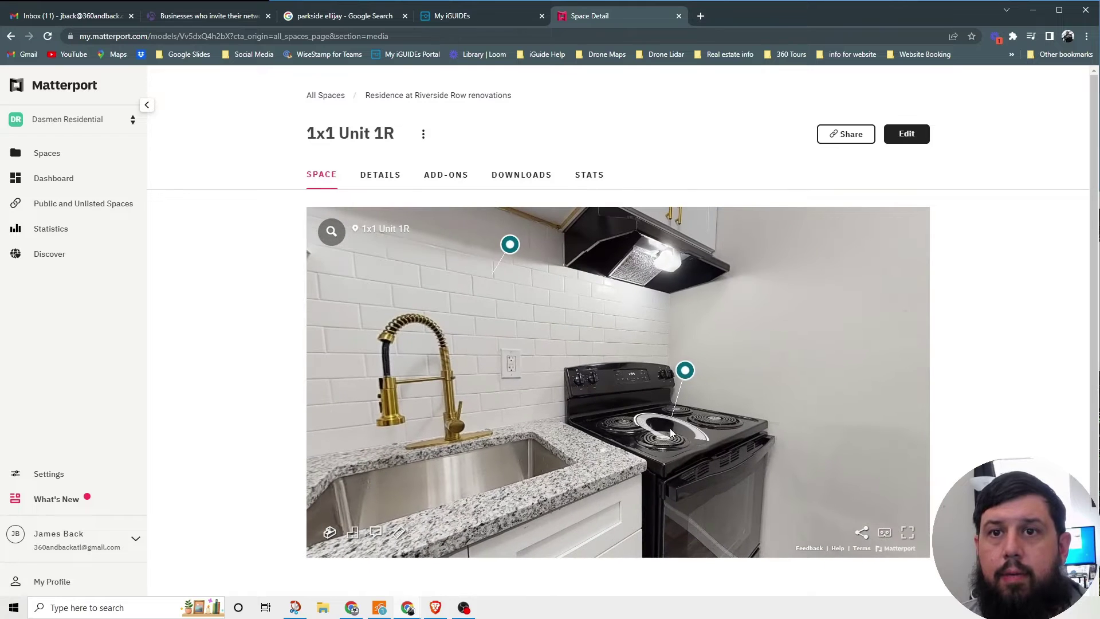
mouse_move(677, 417)
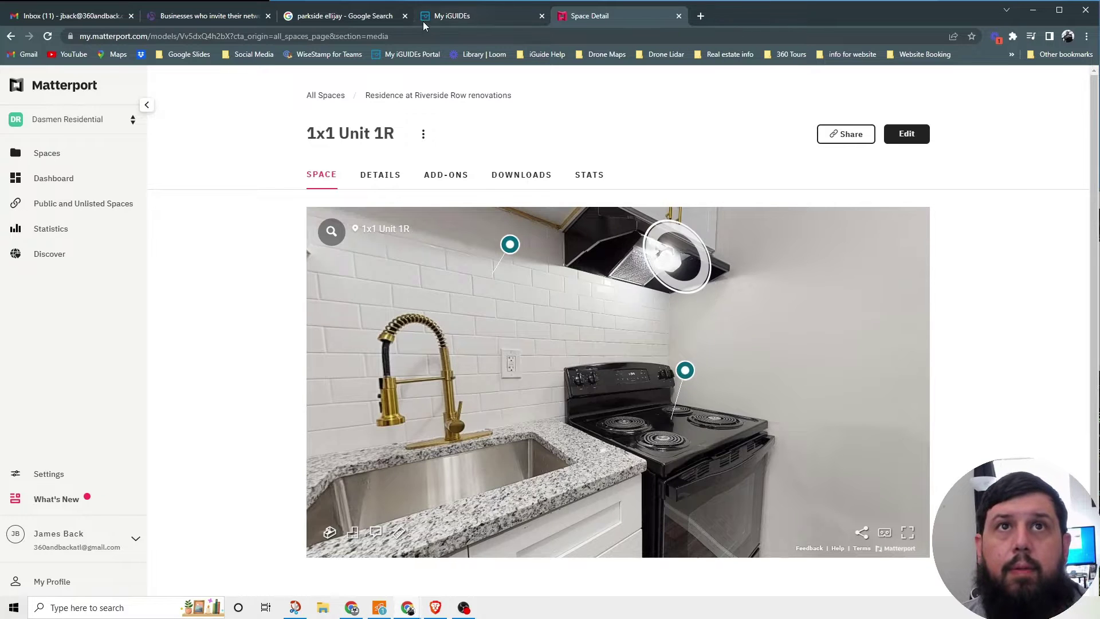
click(462, 21)
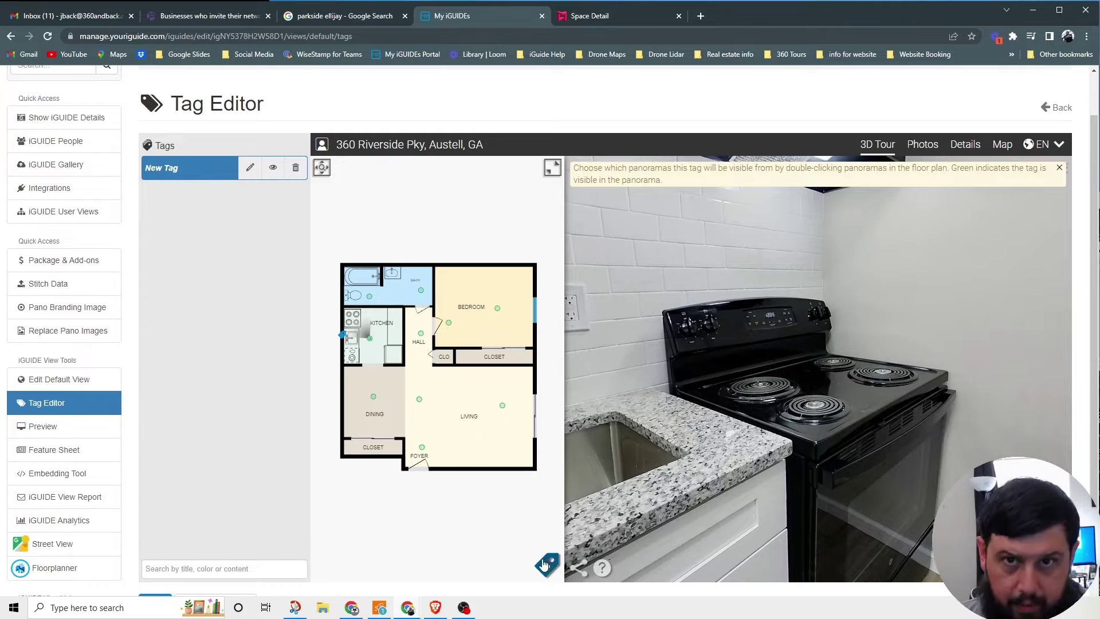
scroll(223, 293, down, 3)
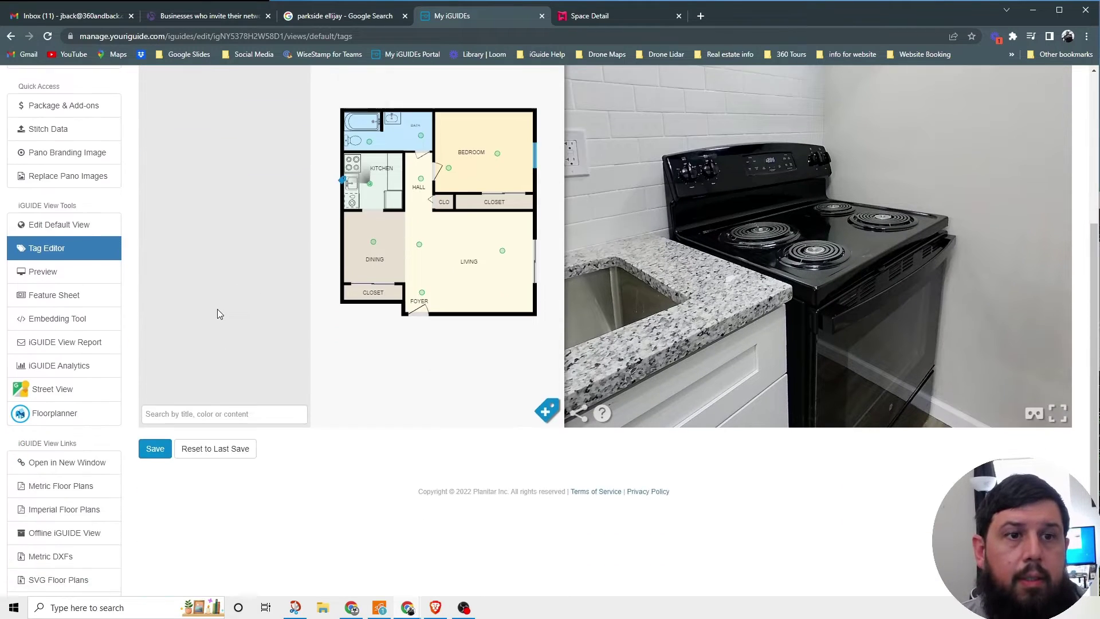
scroll(218, 308, up, 1)
scroll(218, 308, down, 1)
scroll(218, 308, up, 4)
scroll(218, 311, down, 1)
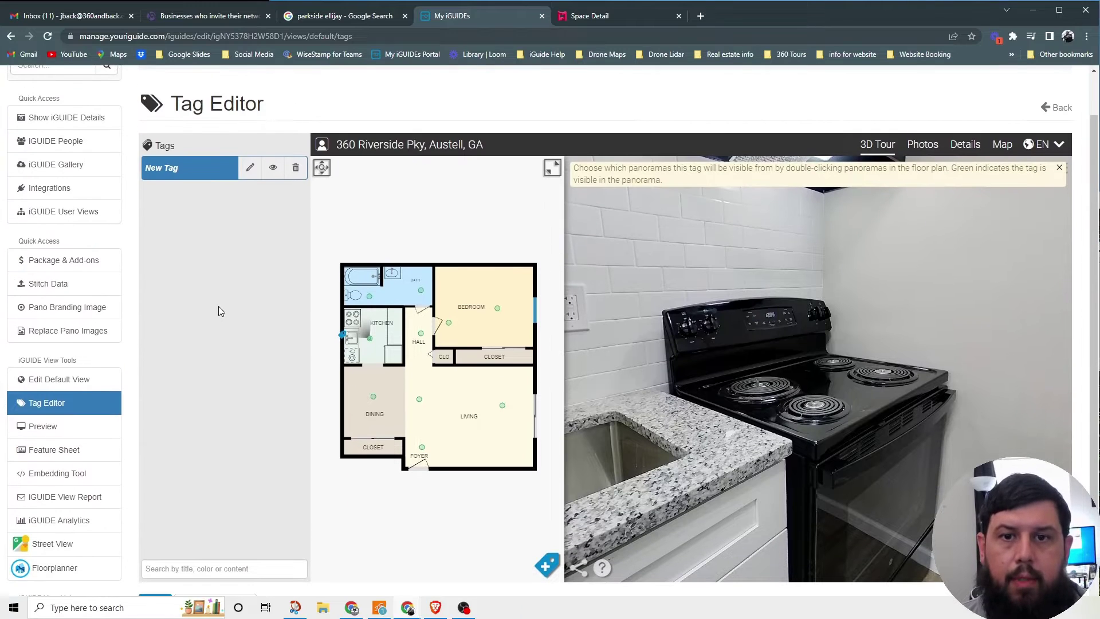
click(226, 343)
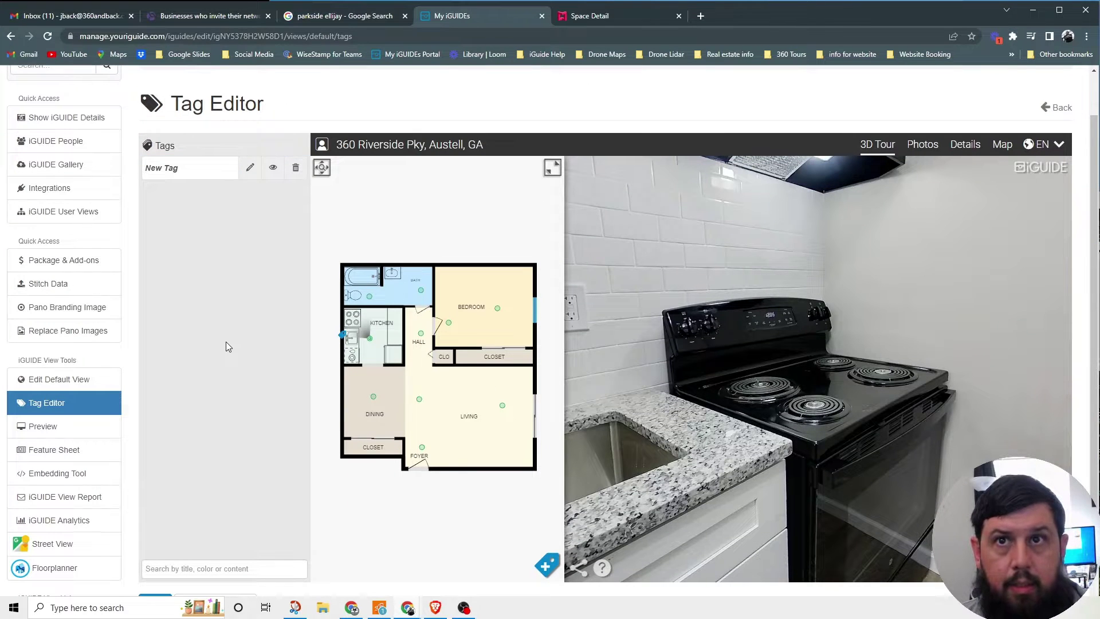
- Reopen the untitled kitchen tag for editing, give it the title "Tile Backsplash", and apply the change
click(191, 172)
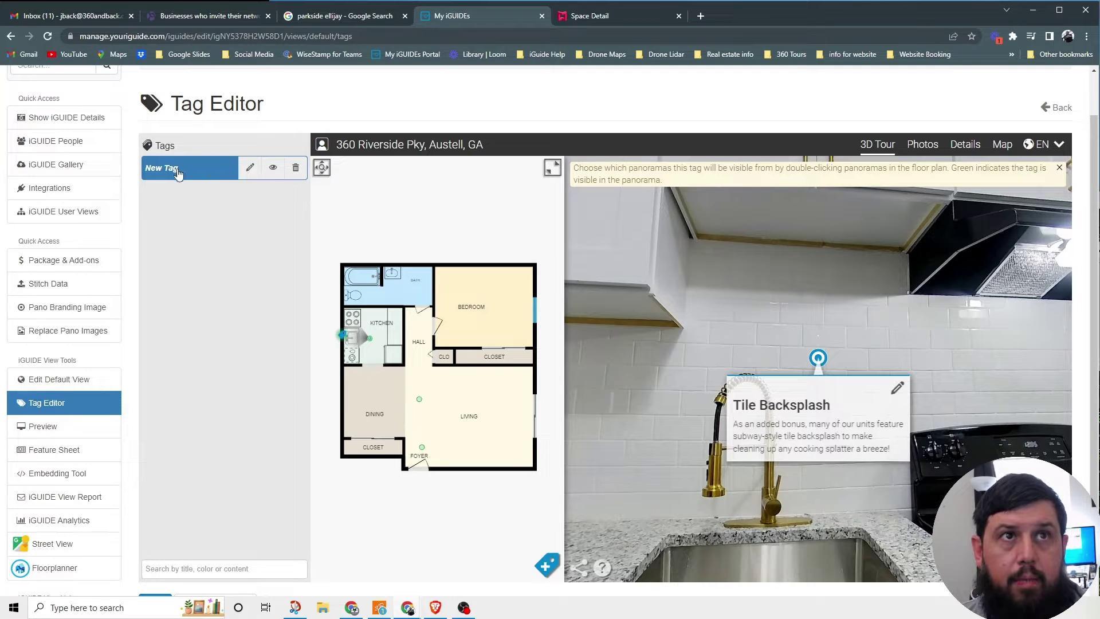
click(256, 170)
click(305, 132)
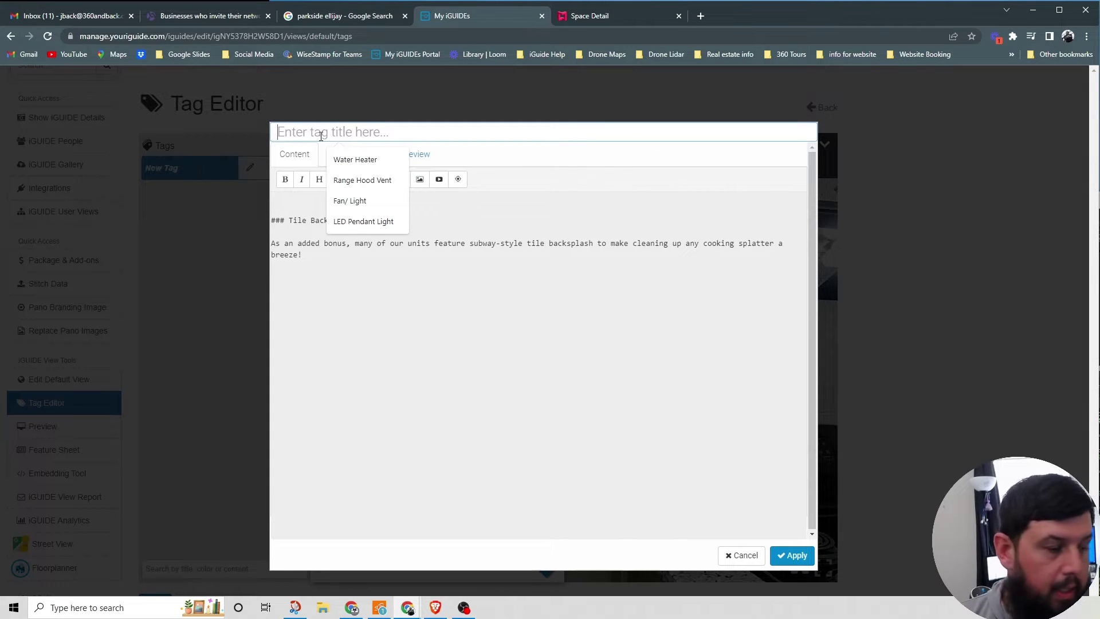
text(T)
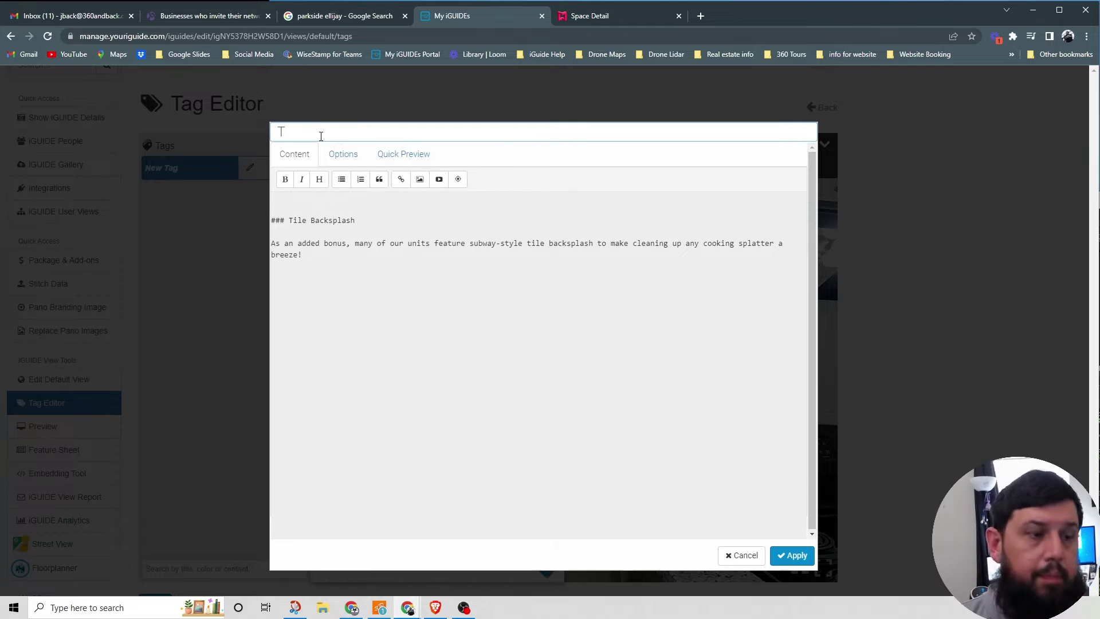
text(ile Backsplash)
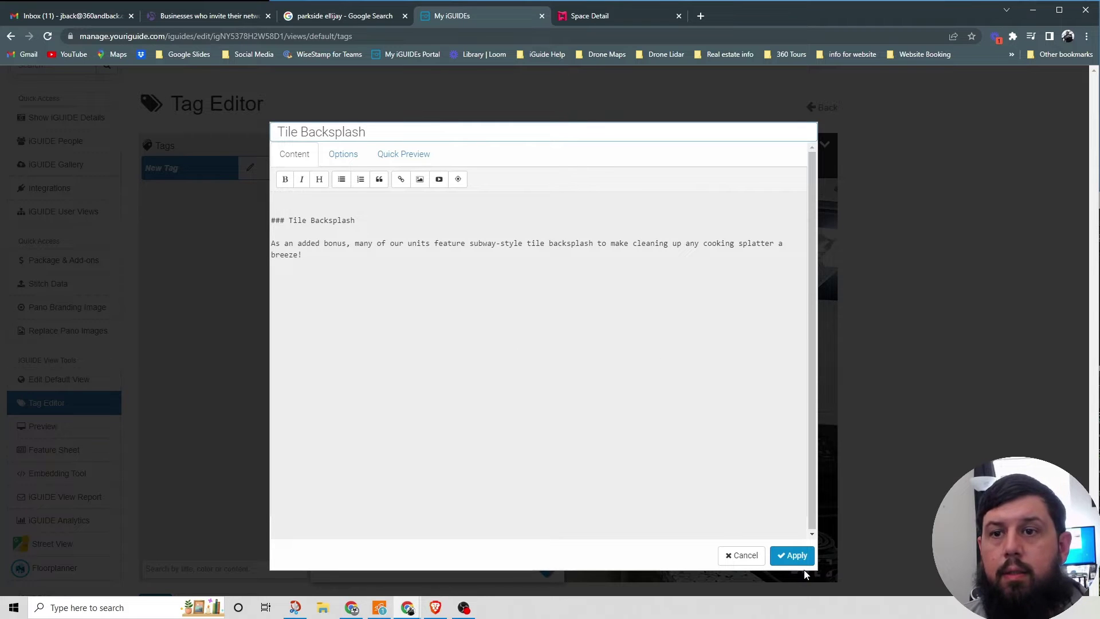
click(795, 555)
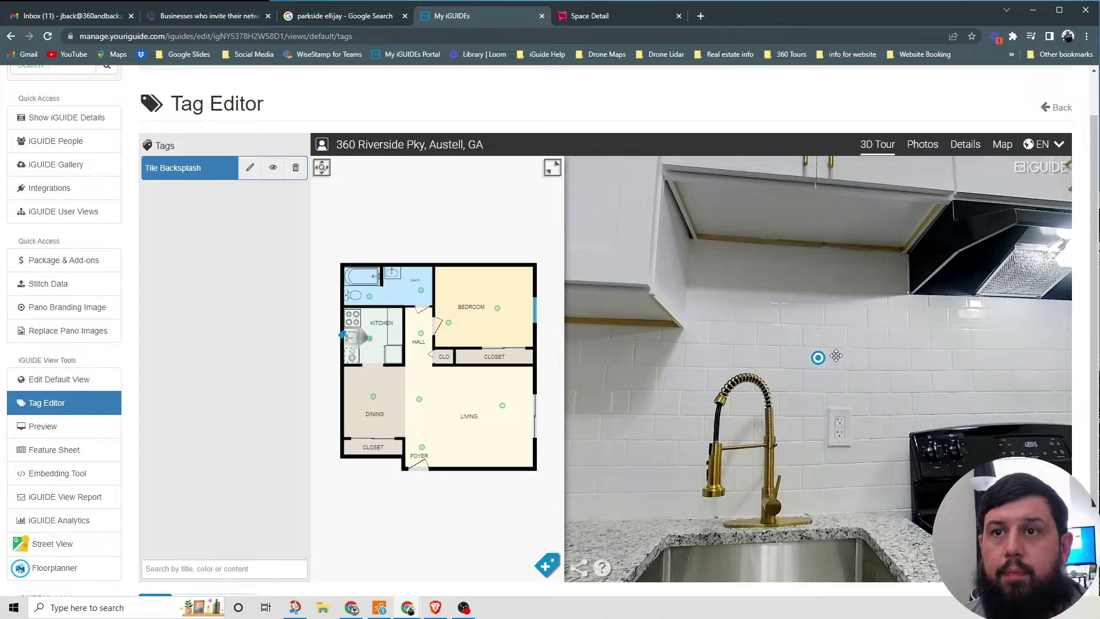
- Add a new tag on the stovetop beside the kitchen sink, open it for editing, and title it "Oven"
drag(837, 356, 717, 279)
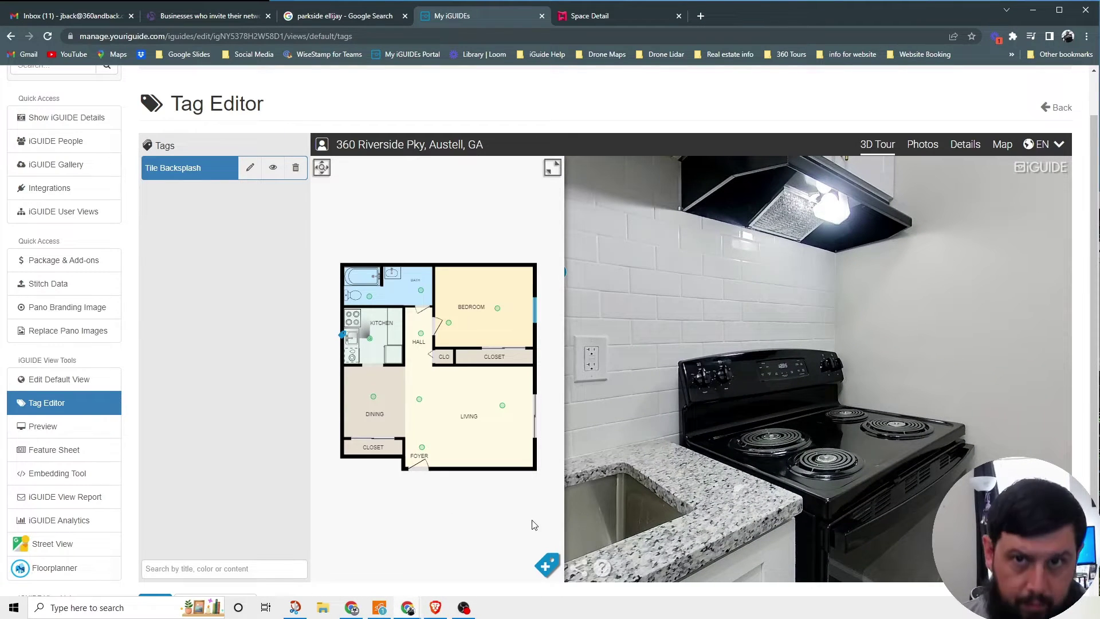
click(543, 567)
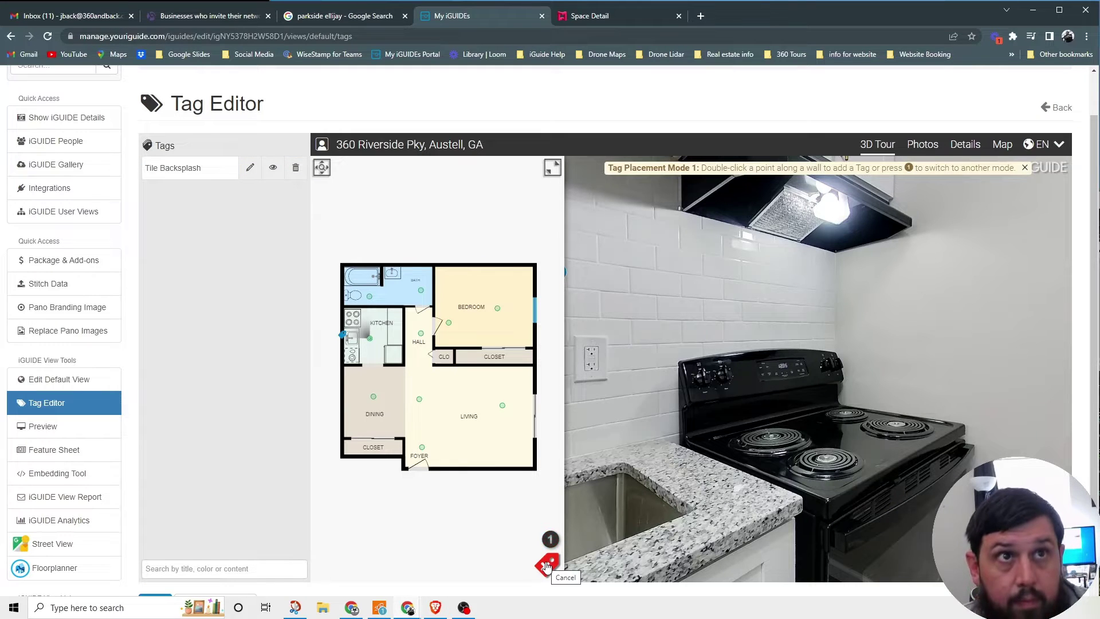
double_click(843, 432)
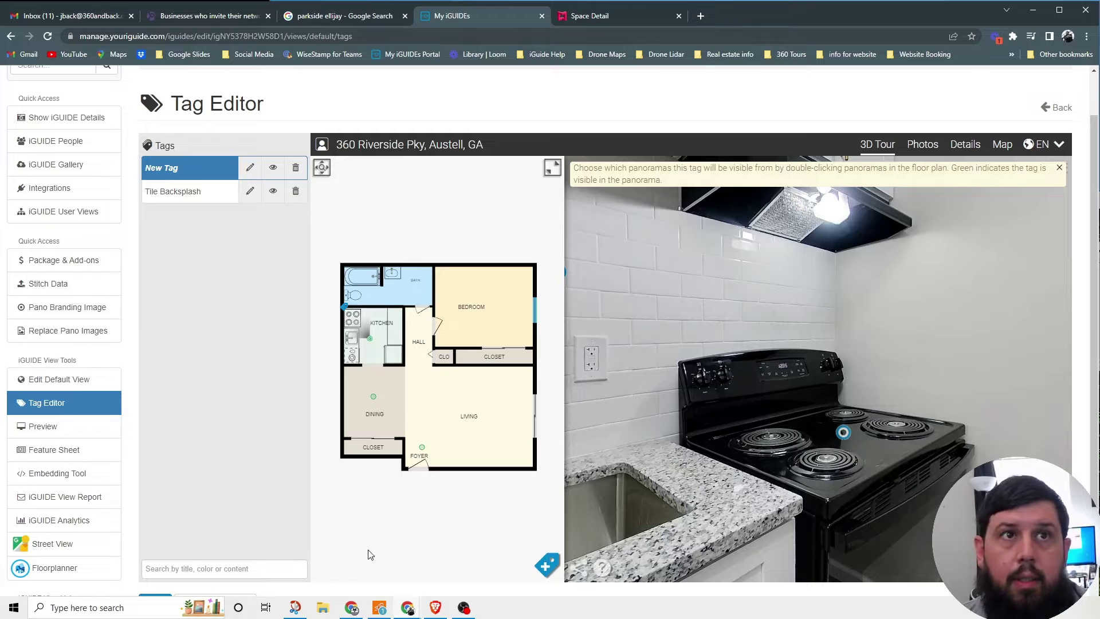
click(251, 168)
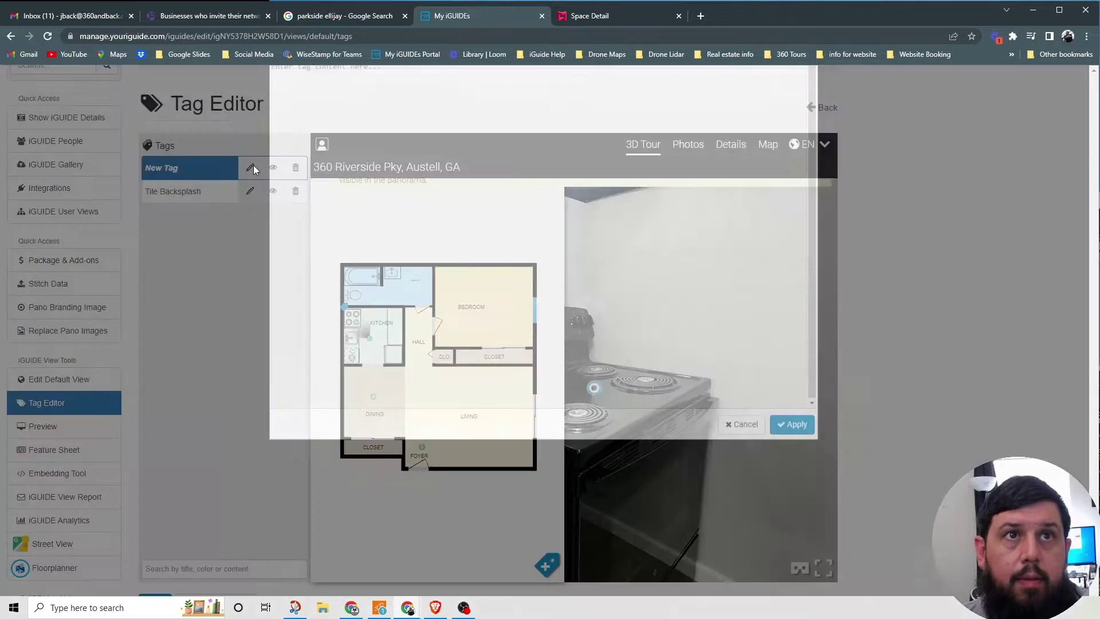
click(298, 132)
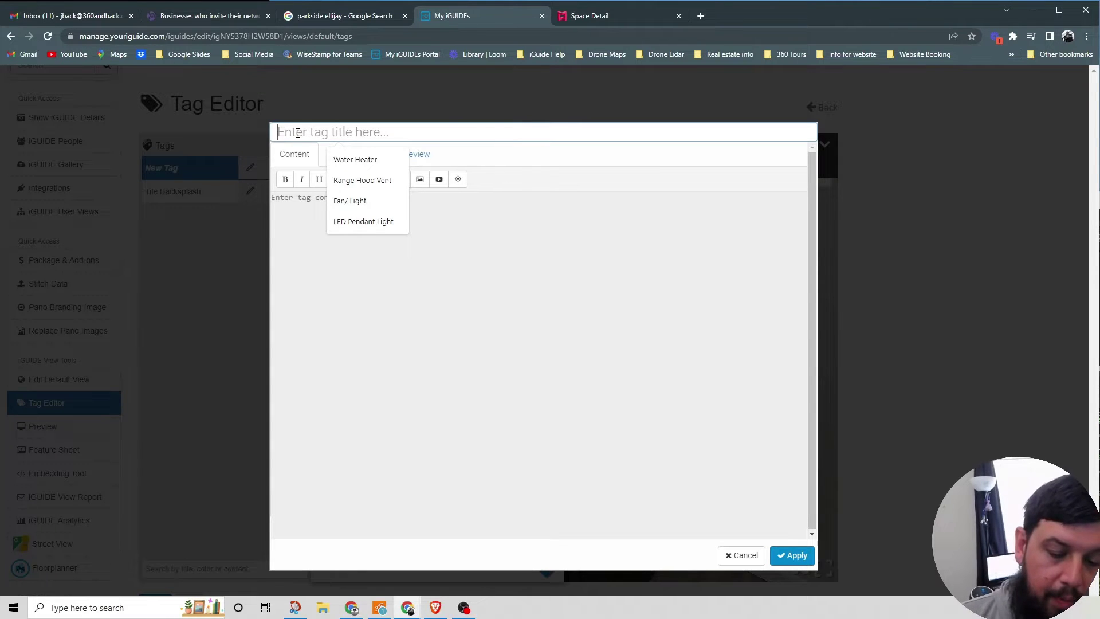
text(Oven)
- Write an "Oven" heading and a paragraph about modern, stylish ovens and state of the art machines that make cooking "an absolute pleasure"
click(320, 180)
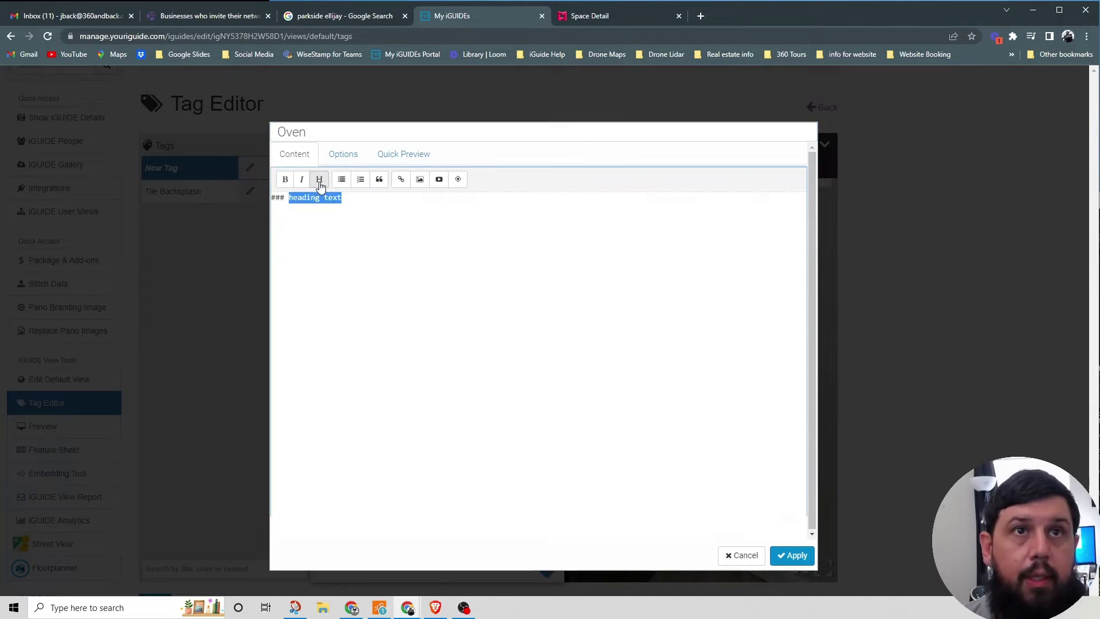
text(Oven  Our Kitchens feature modern and stylish ovens for all your cooking conce)
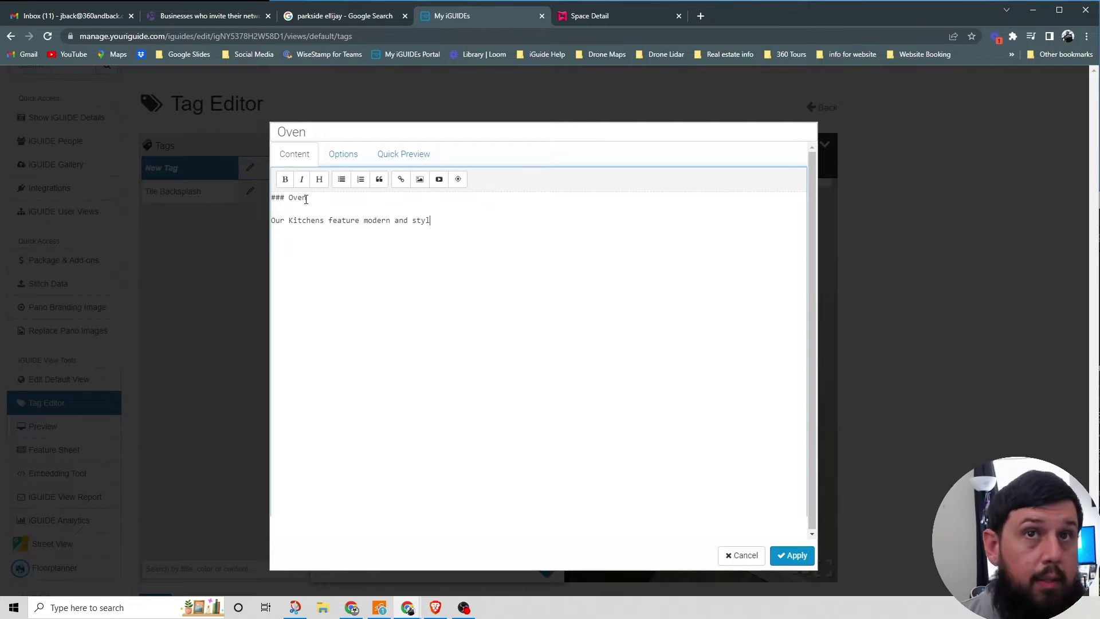
text(pts.These state of )
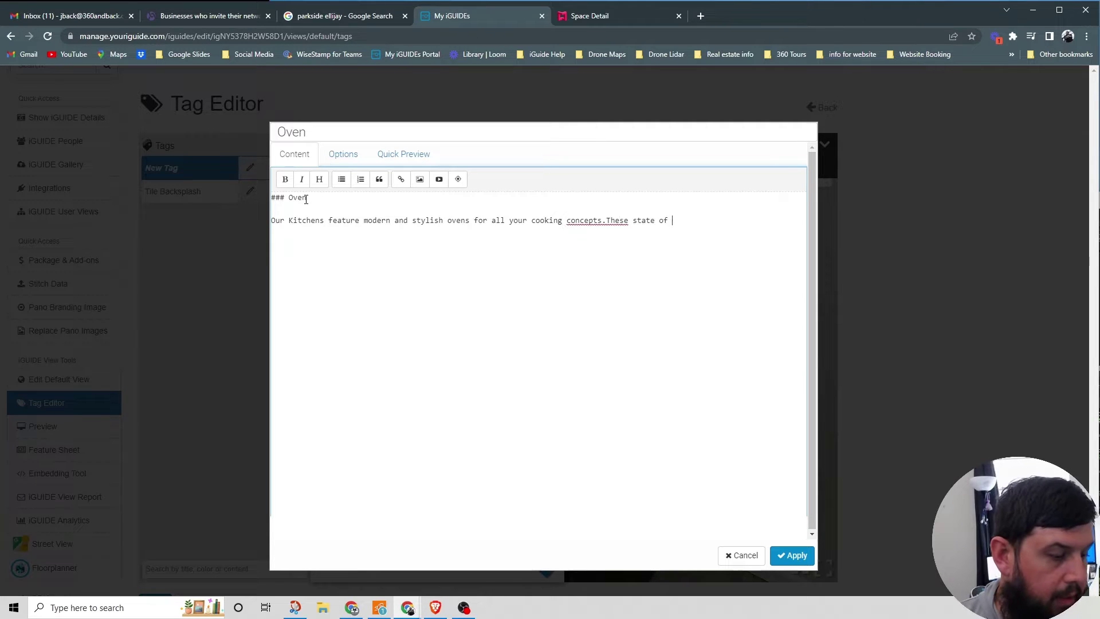
text(the are machines make ones cooking experience an absolute pleasure.)
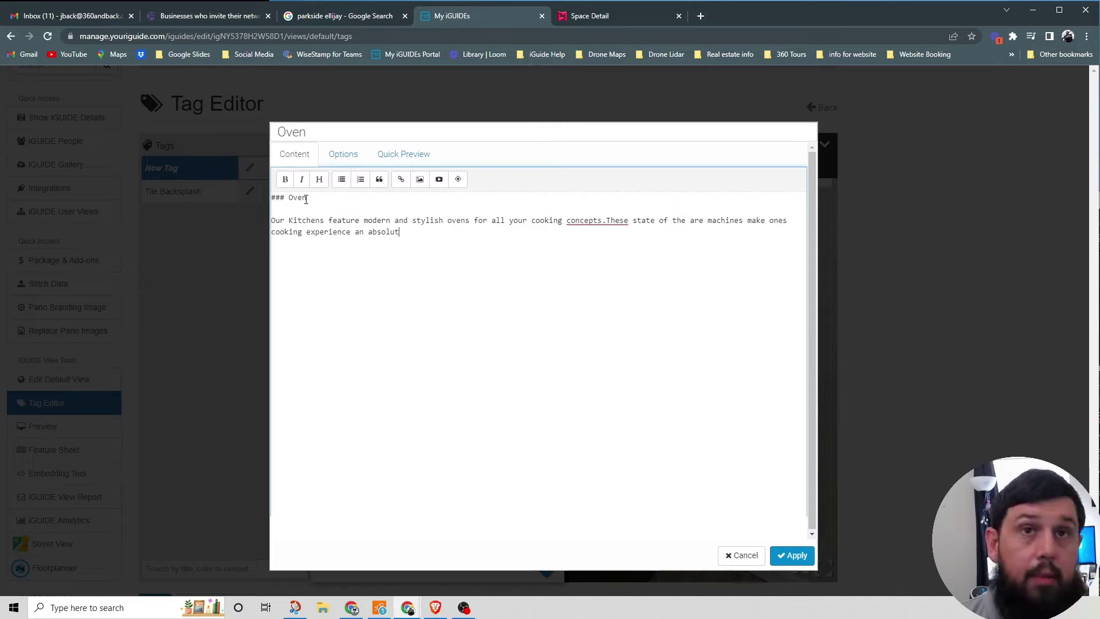
double_click(606, 222)
click(605, 222)
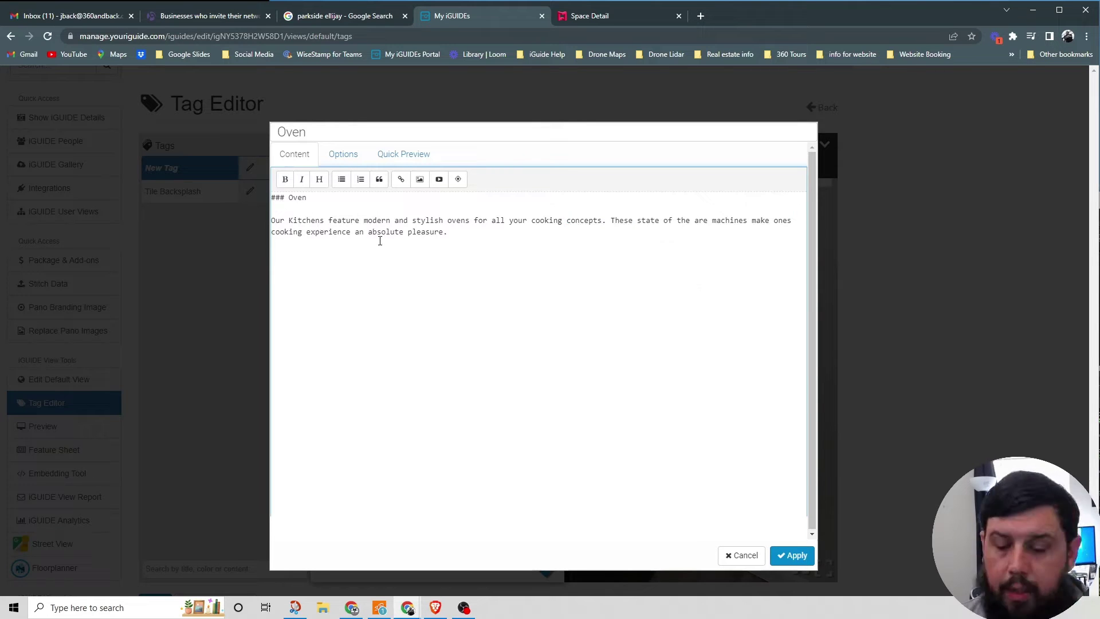
- Use the opaque hotspot for the Oven tag, apply the tag, and check its pop-up on the stove
click(344, 154)
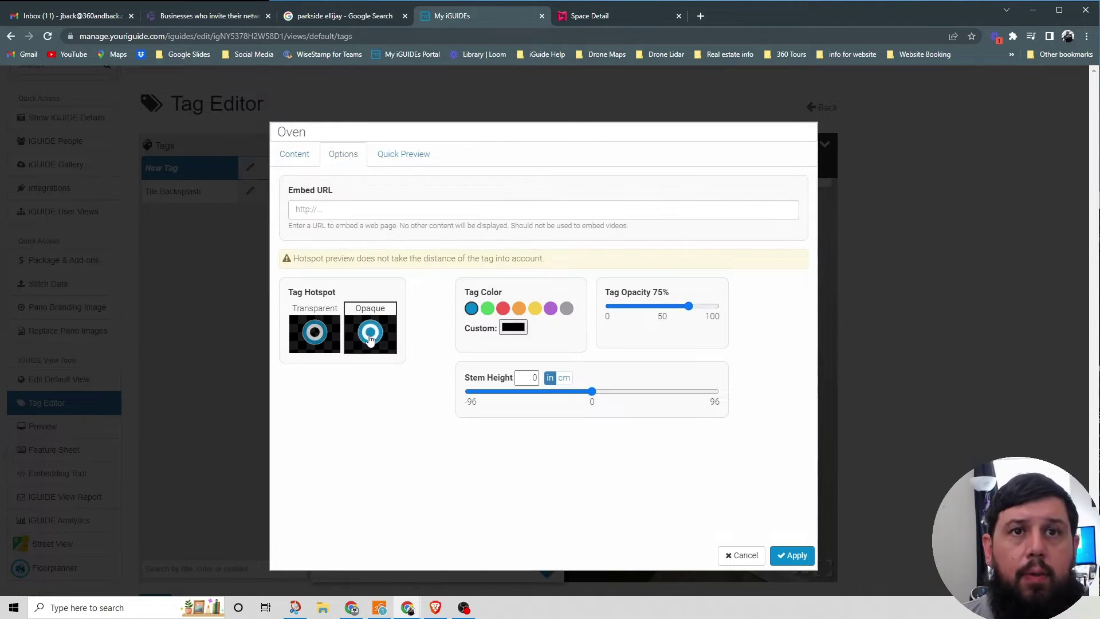
click(794, 557)
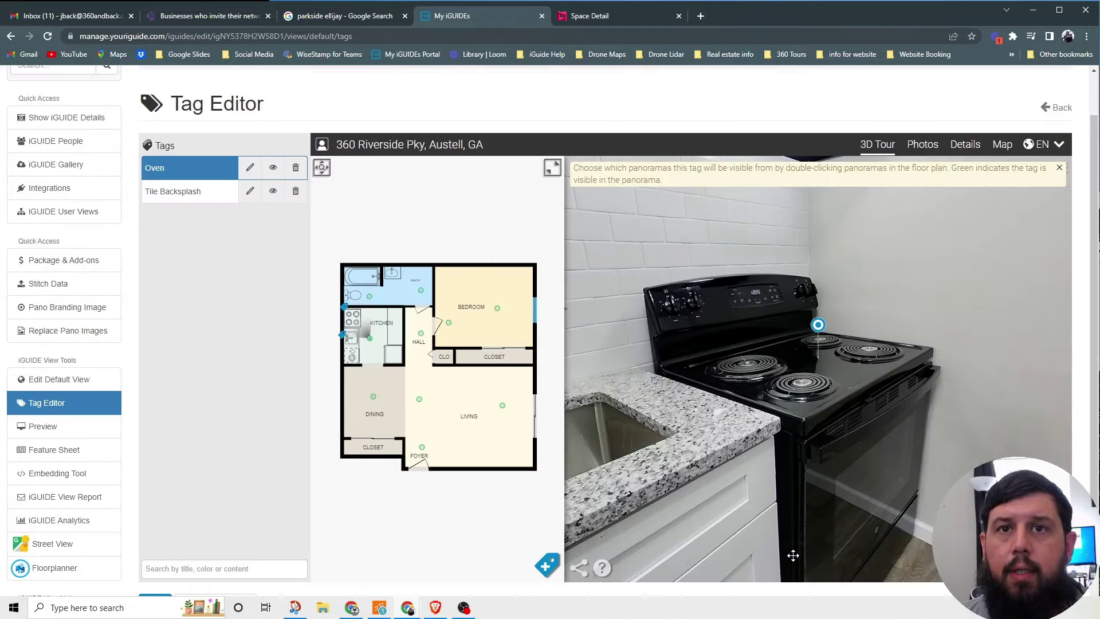
click(818, 325)
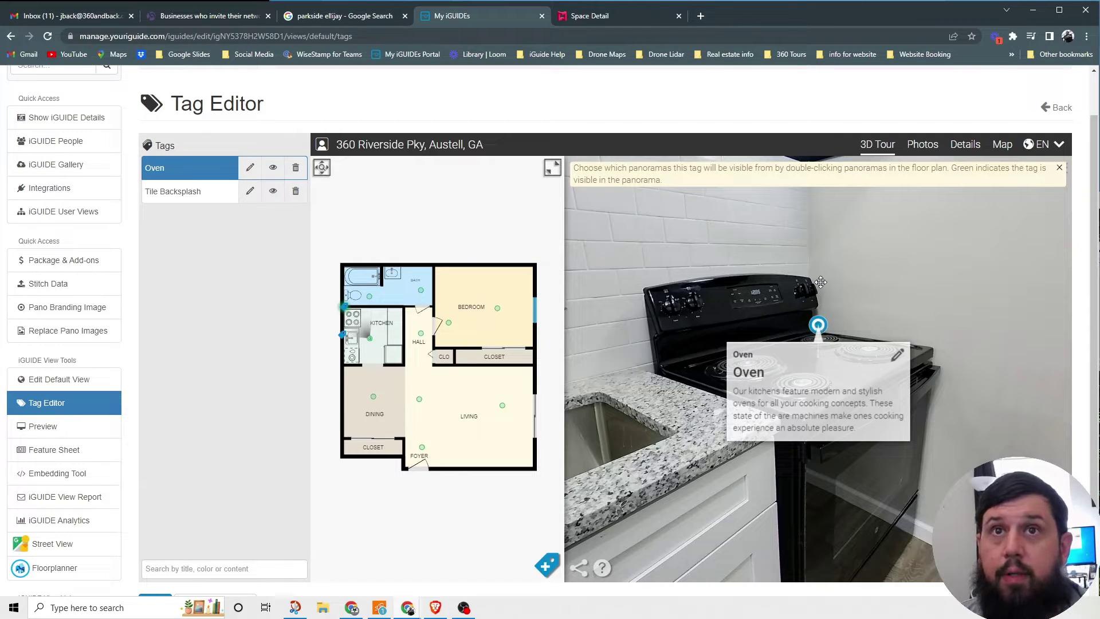
- Compare the placement of the backsplash and oven tags with those in the Matterport tour, and return to the iGUIDE Tag Editor
drag(636, 376, 861, 318)
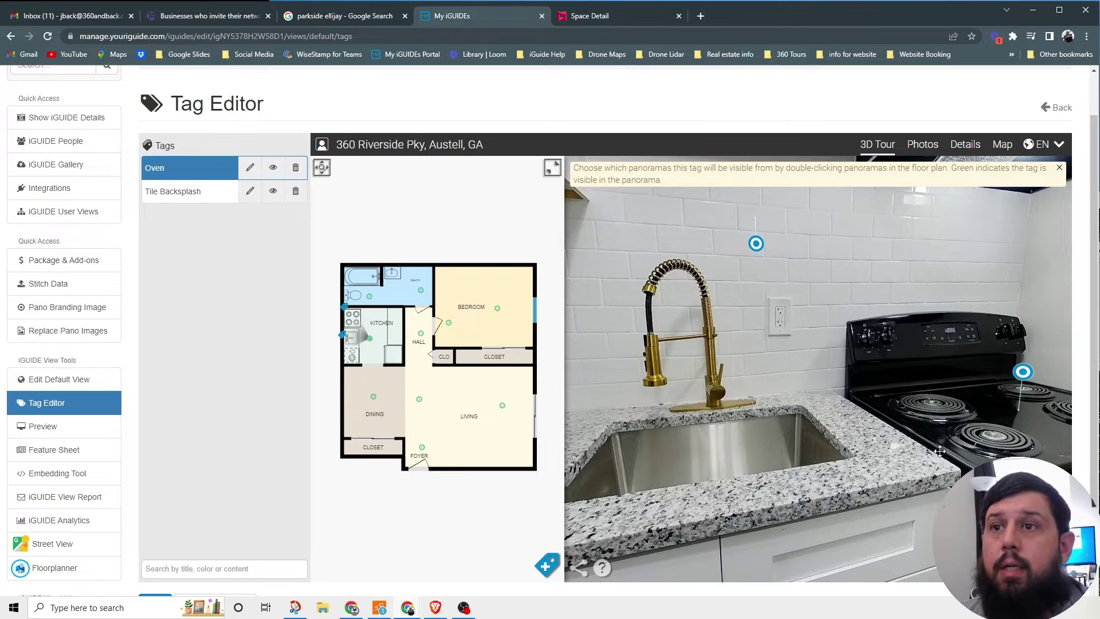
click(625, 16)
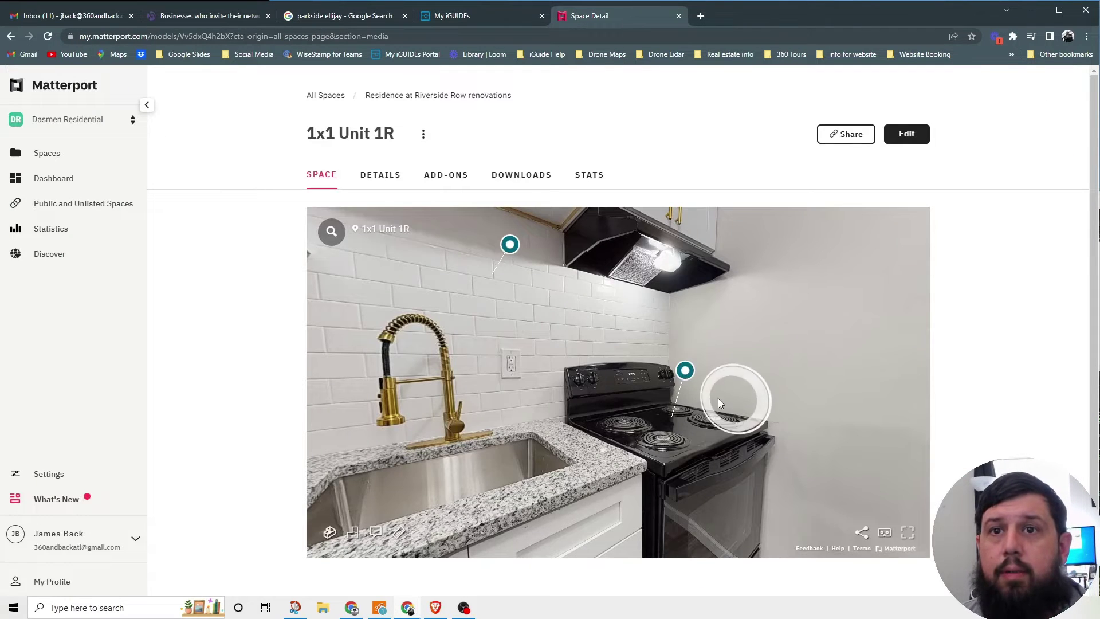
mouse_move(686, 371)
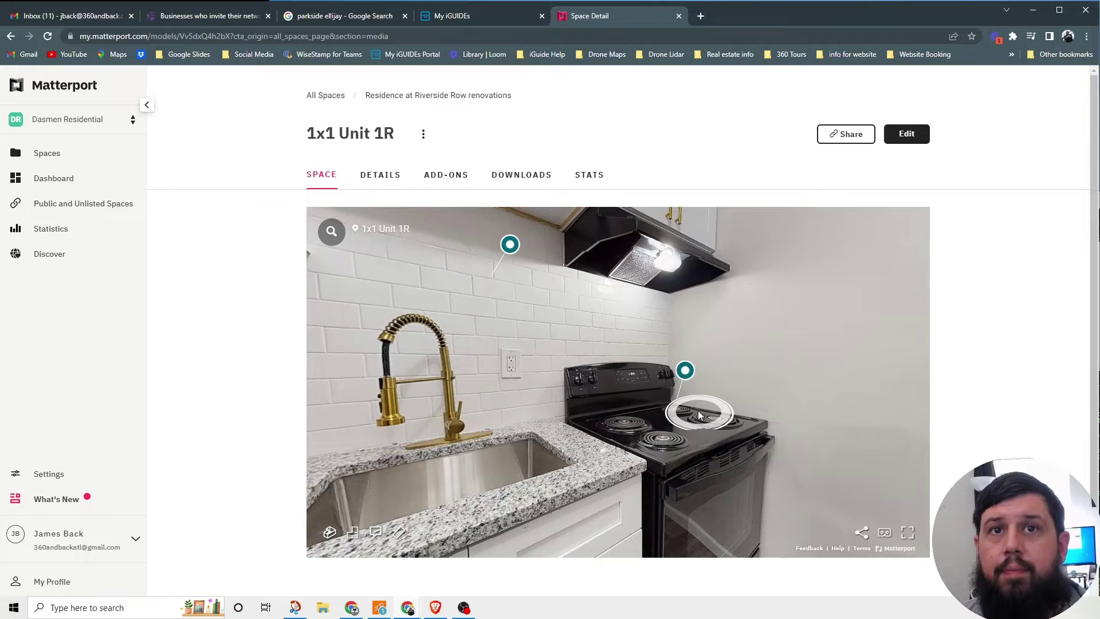
click(448, 16)
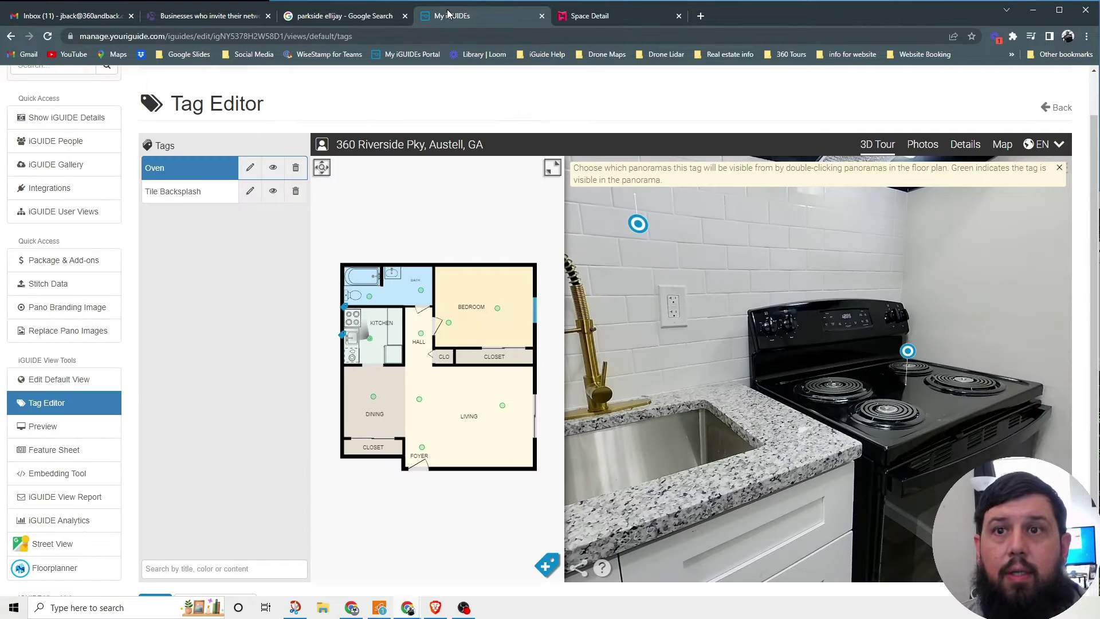
- Set the Oven tag's stem height to 10 in, apply the change, and inspect the marker above the stove
click(250, 168)
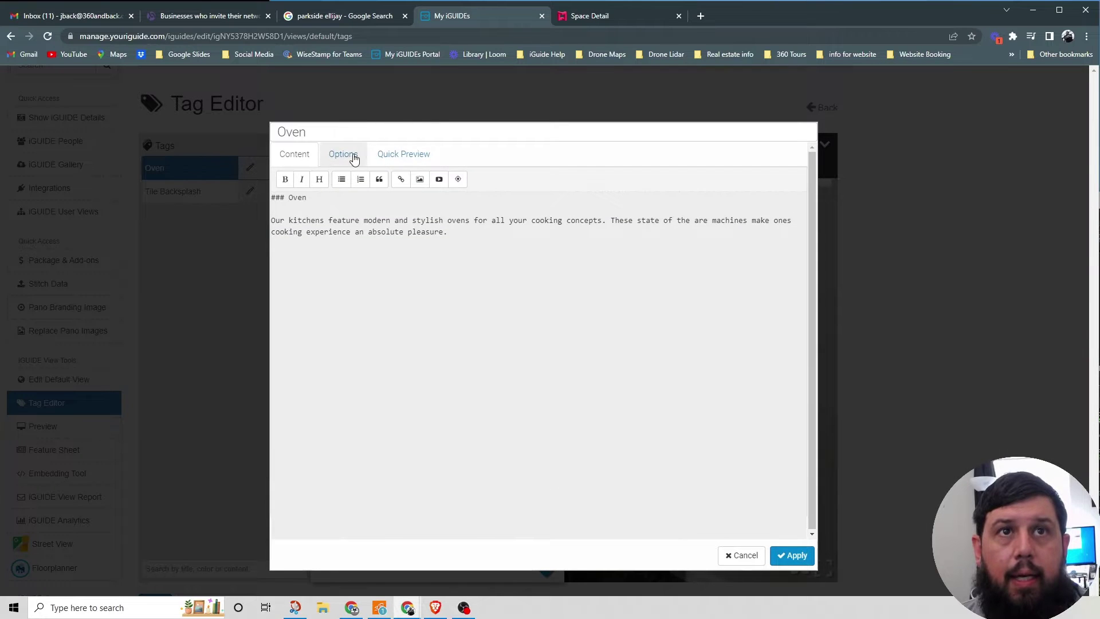
click(354, 159)
drag(606, 390, 605, 393)
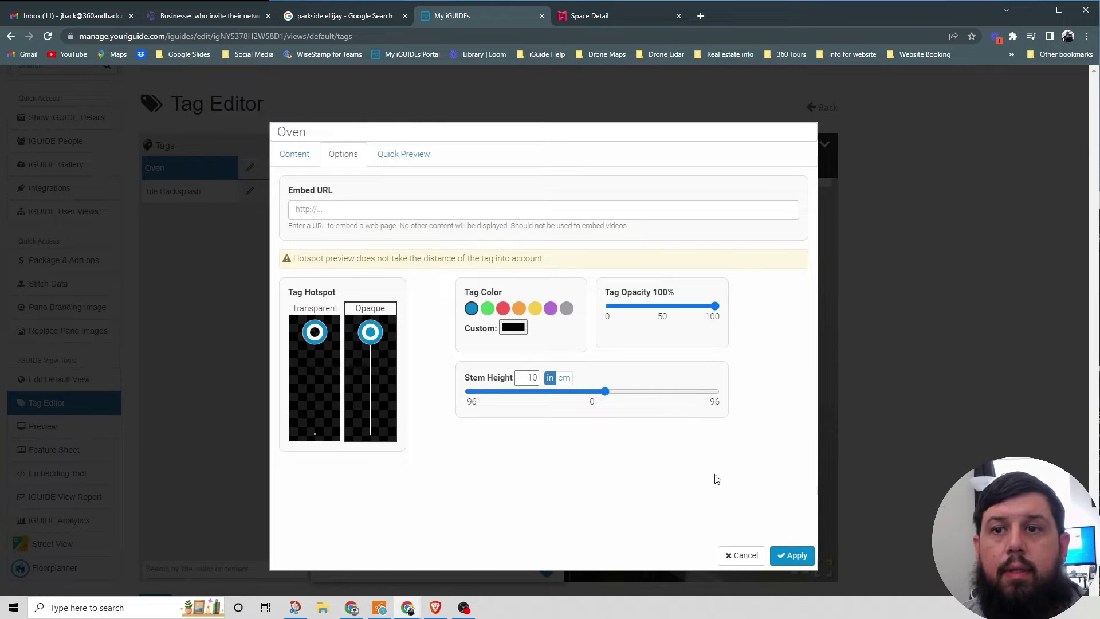
click(793, 555)
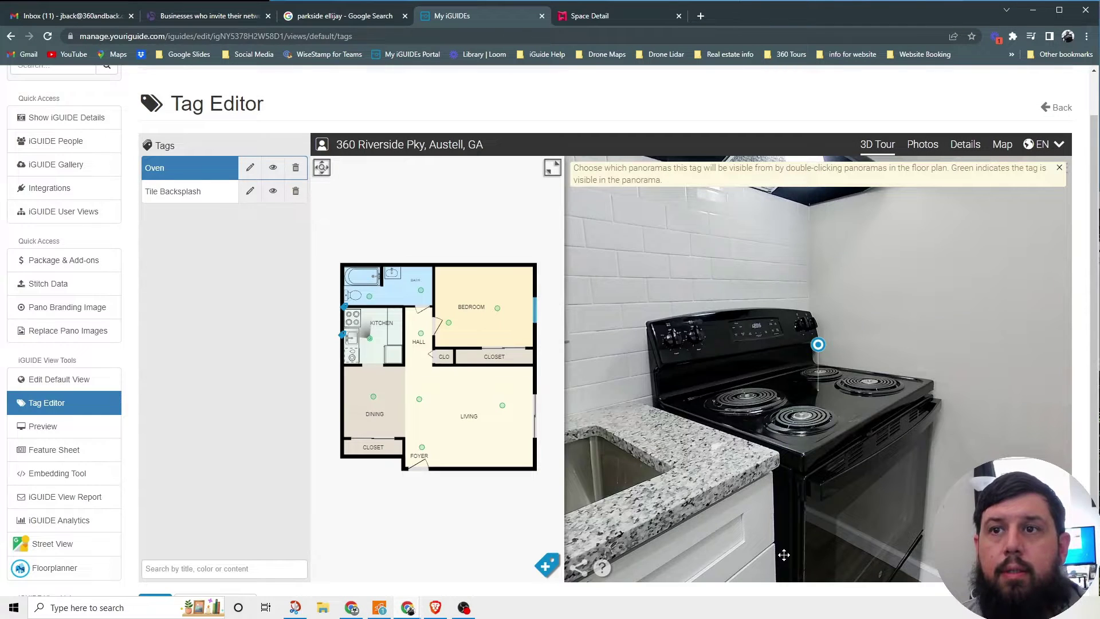
drag(807, 442, 722, 456)
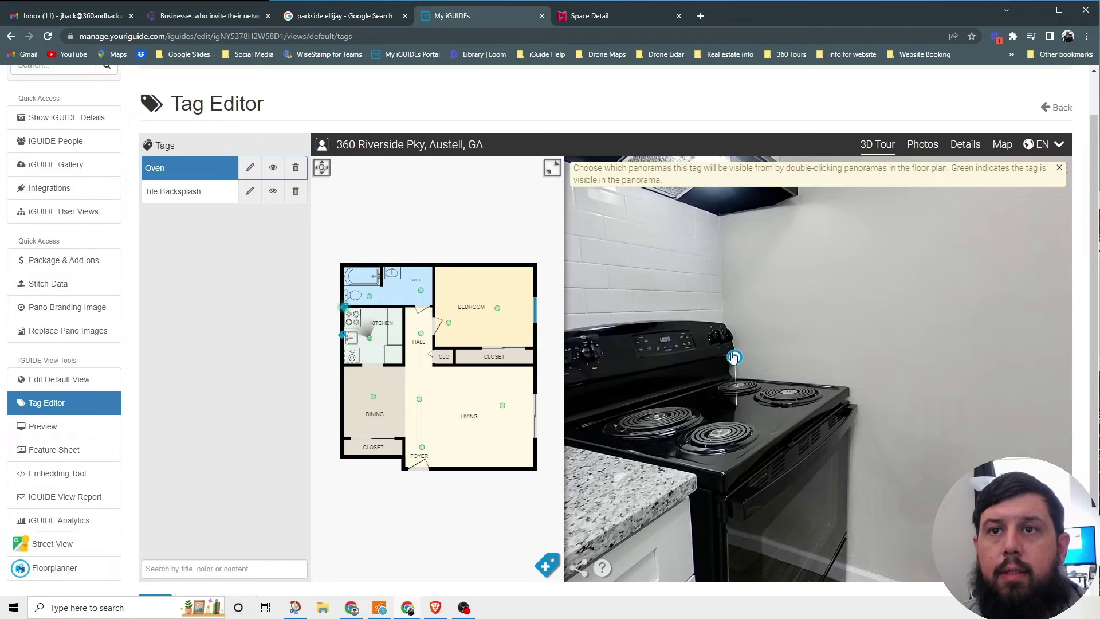
drag(717, 478, 865, 477)
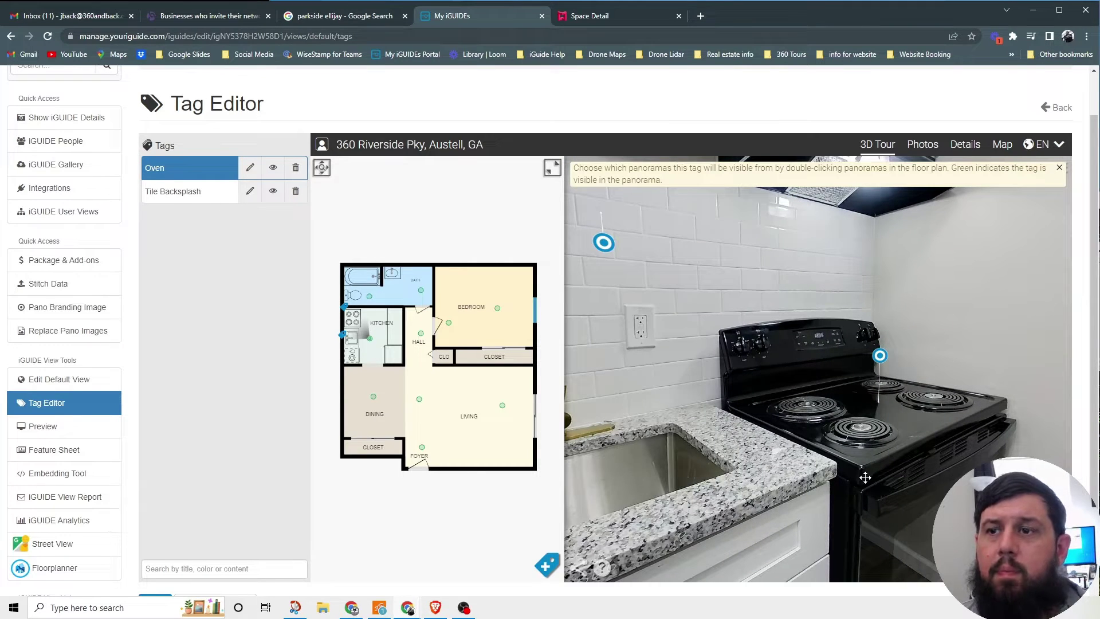
- Turn the iGUIDE view to the refrigerator, examine the Refrigerator tag in the Matterport tour's kitchen, and return to the iGUIDE Tag Editor
drag(865, 477, 874, 410)
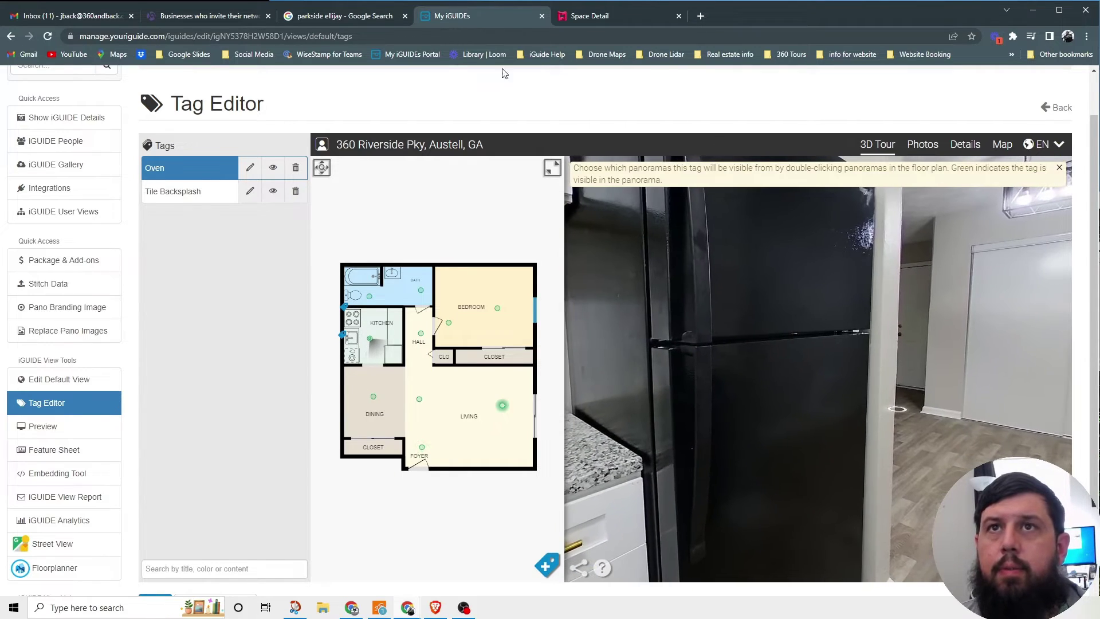
click(590, 15)
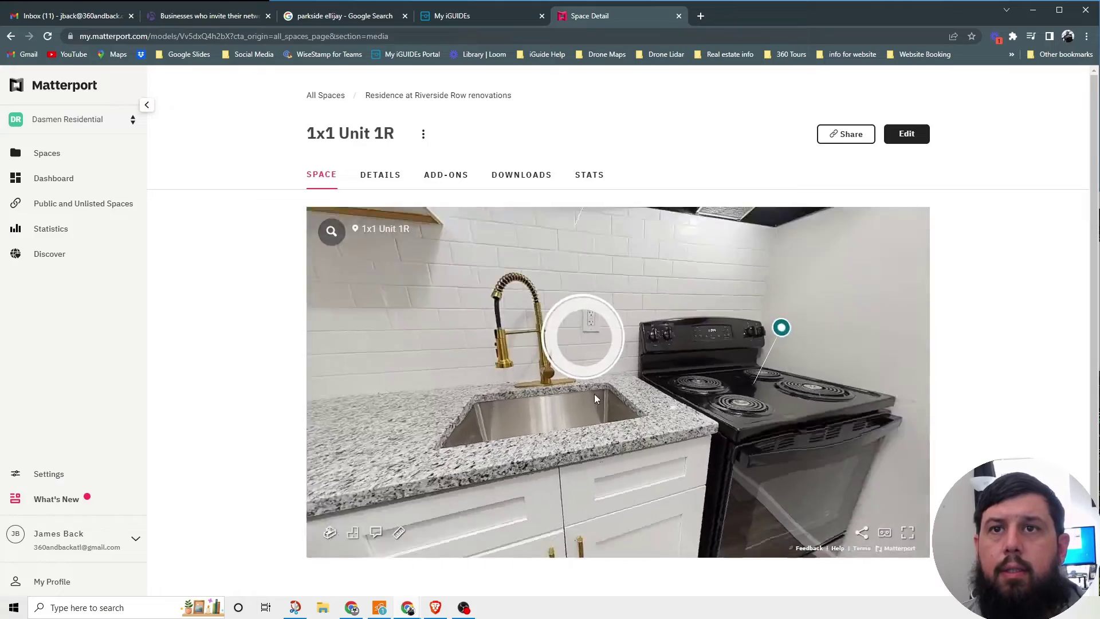
drag(594, 394, 535, 402)
click(535, 402)
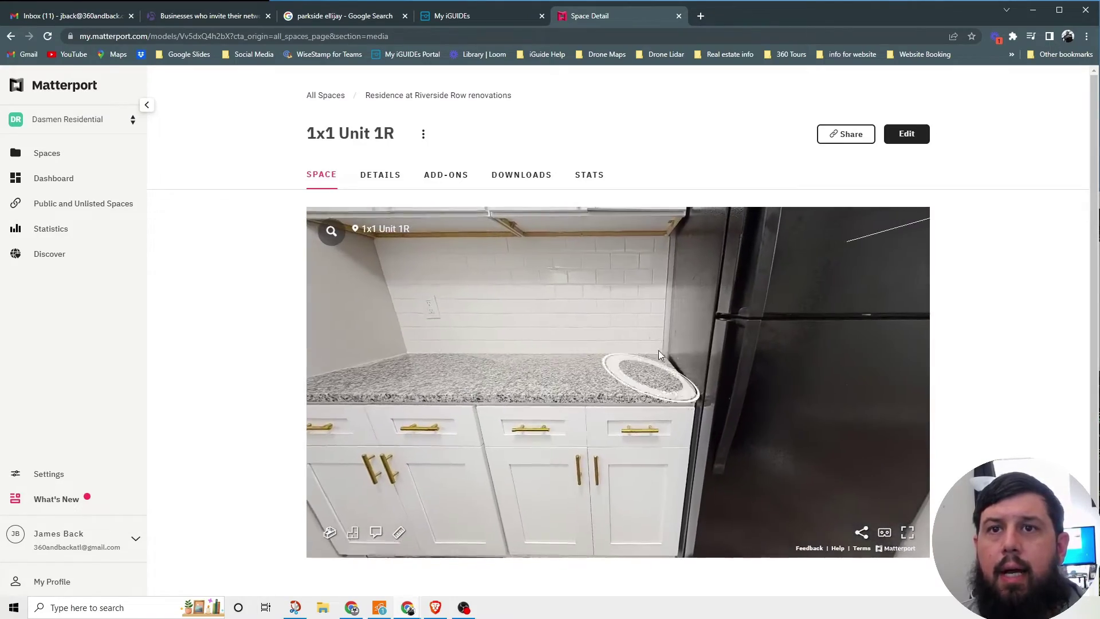
drag(639, 371, 505, 419)
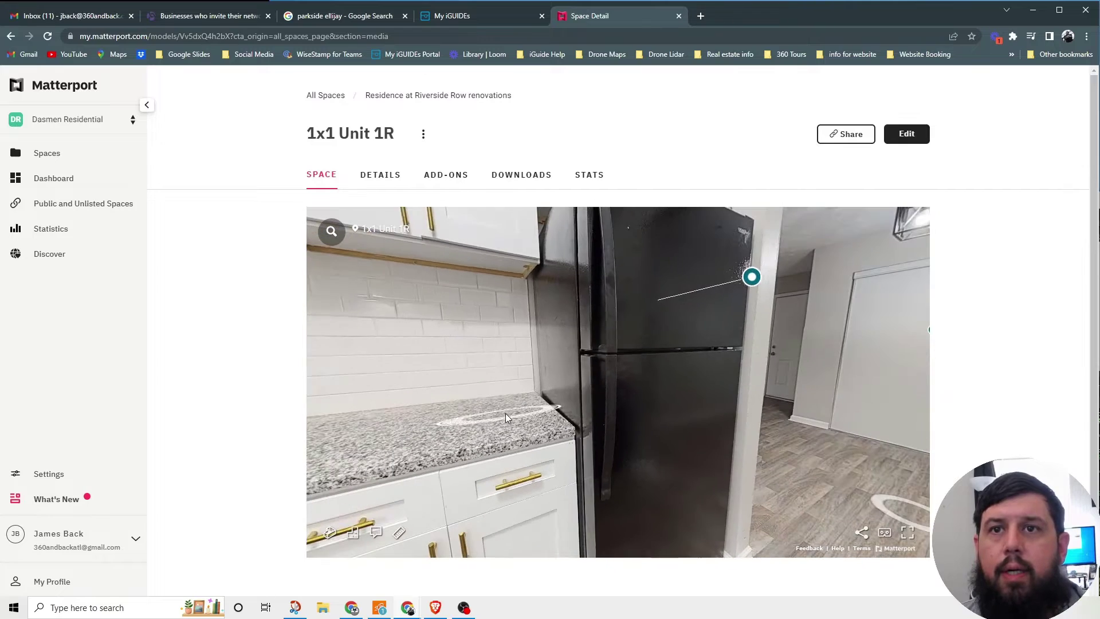
click(505, 418)
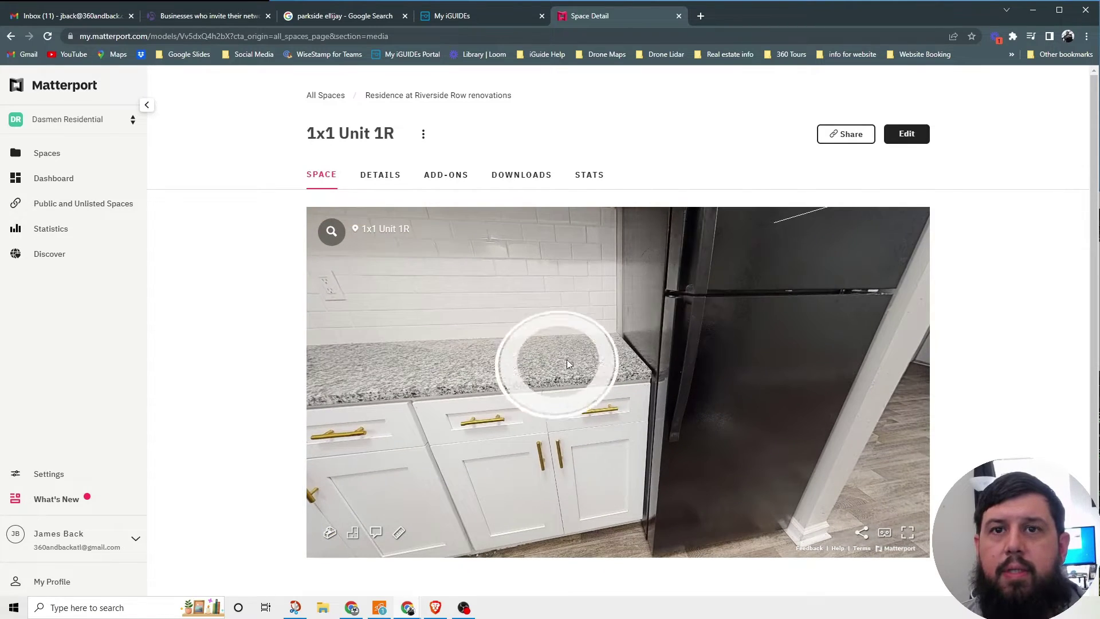
click(709, 356)
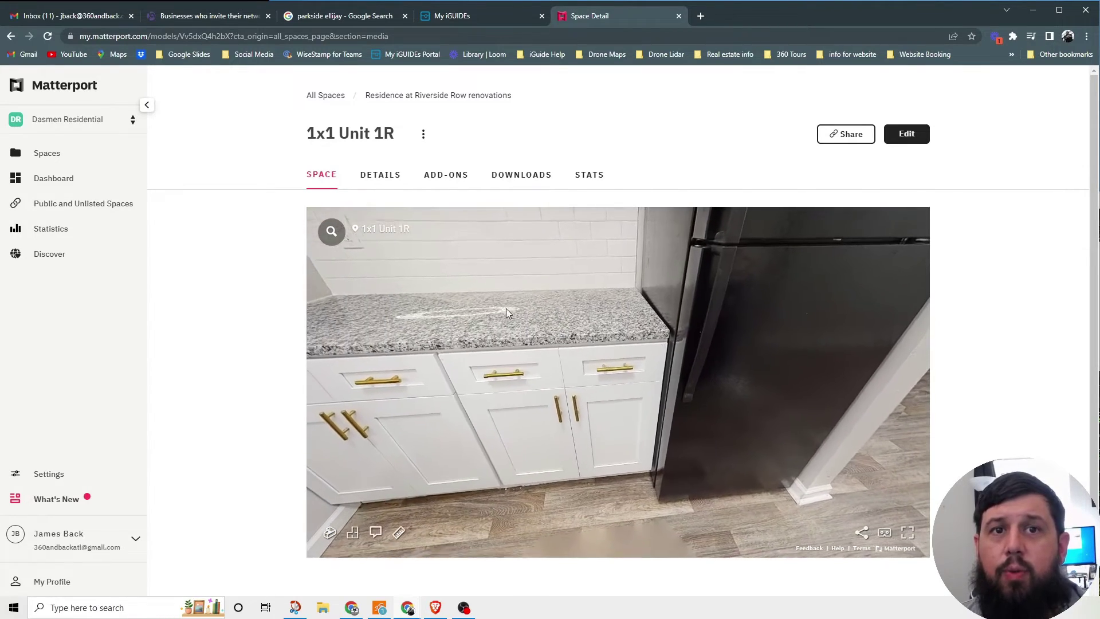
click(732, 294)
mouse_move(635, 318)
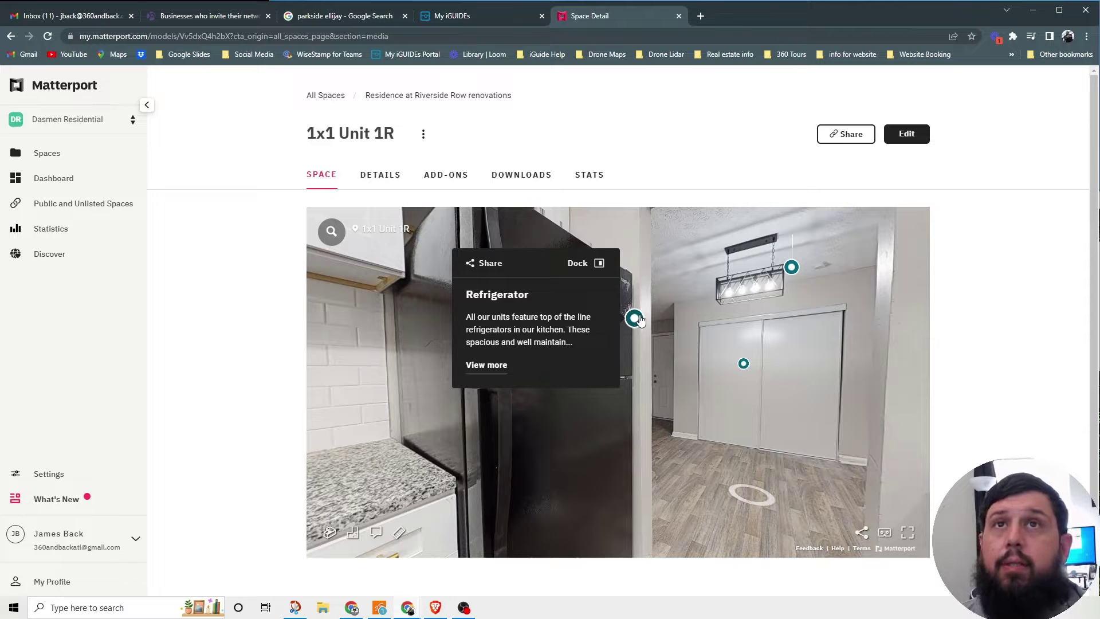
click(496, 16)
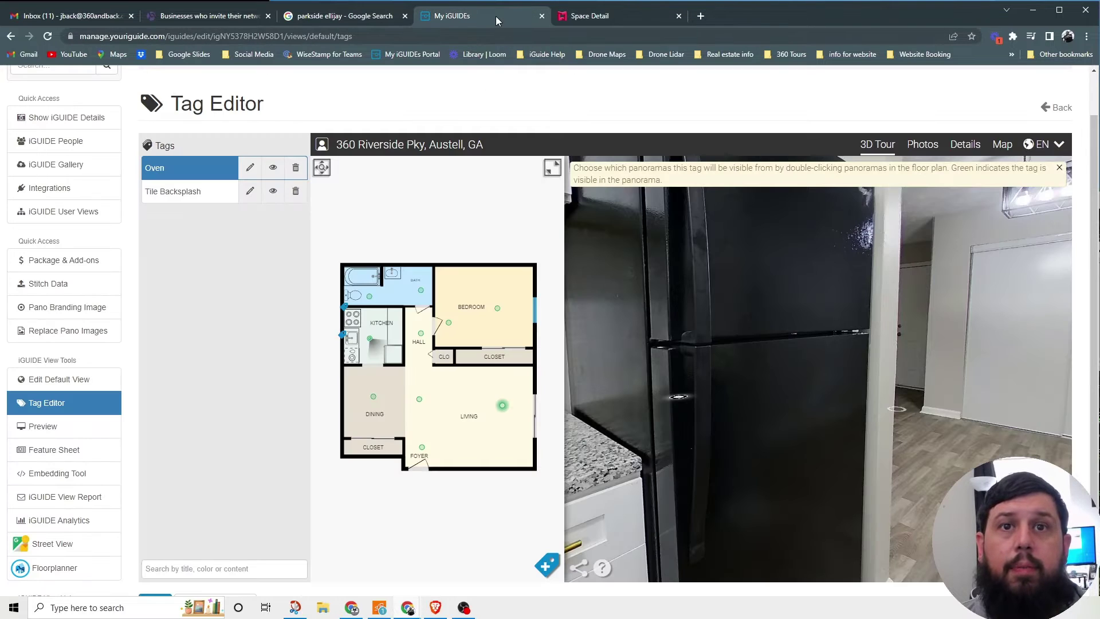
- Select the Tile Backsplash tag, review which panoramas show it, and look towards the tags from the dining panorama
click(847, 390)
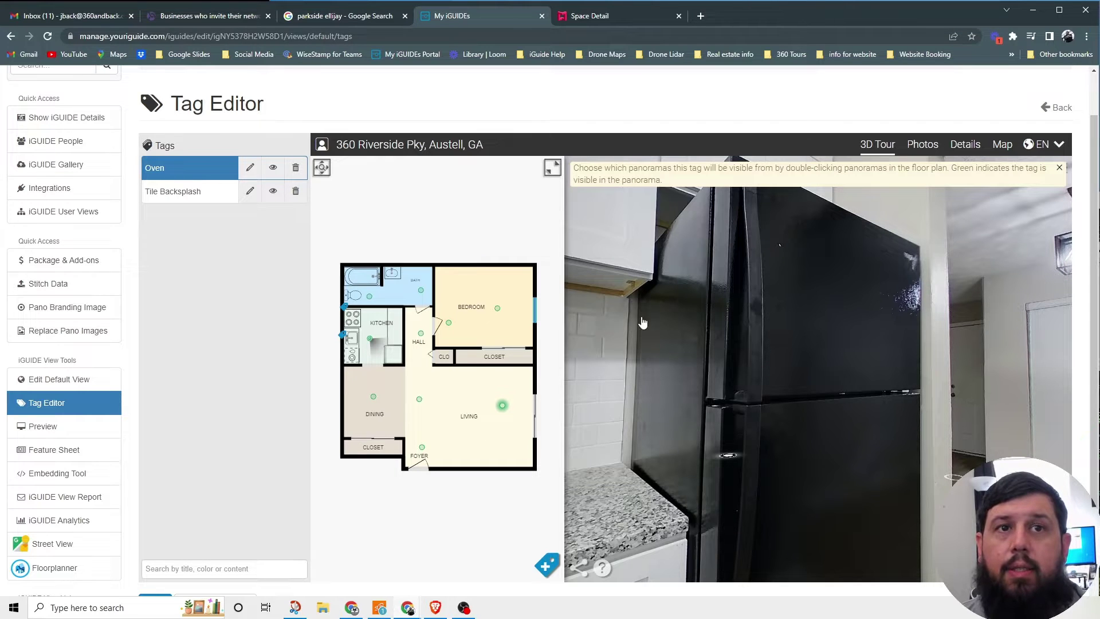
click(202, 194)
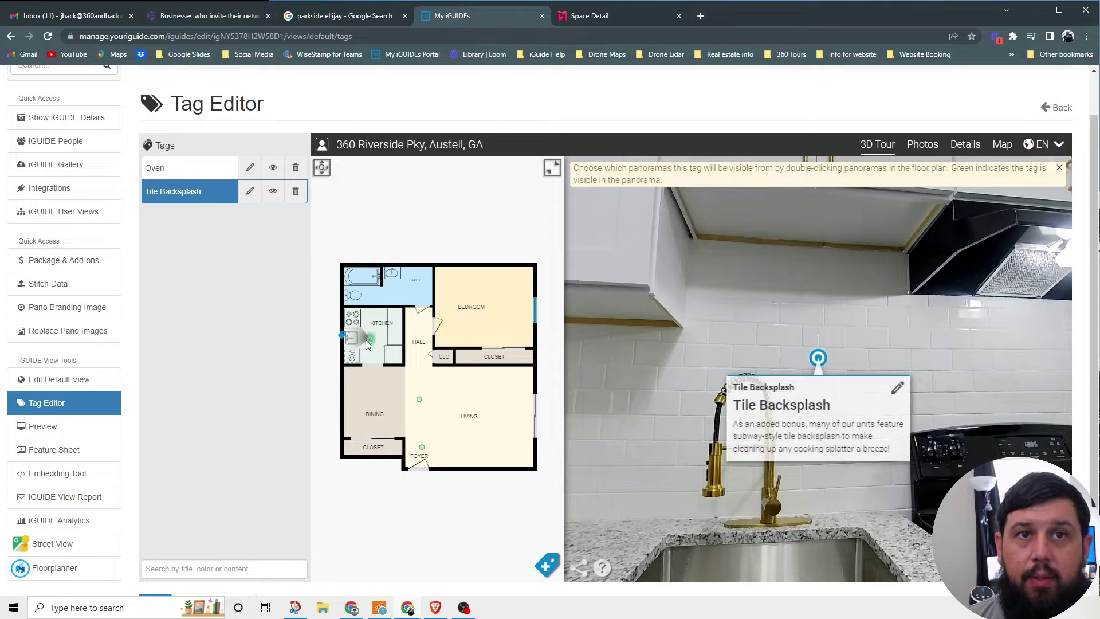
double_click(419, 400)
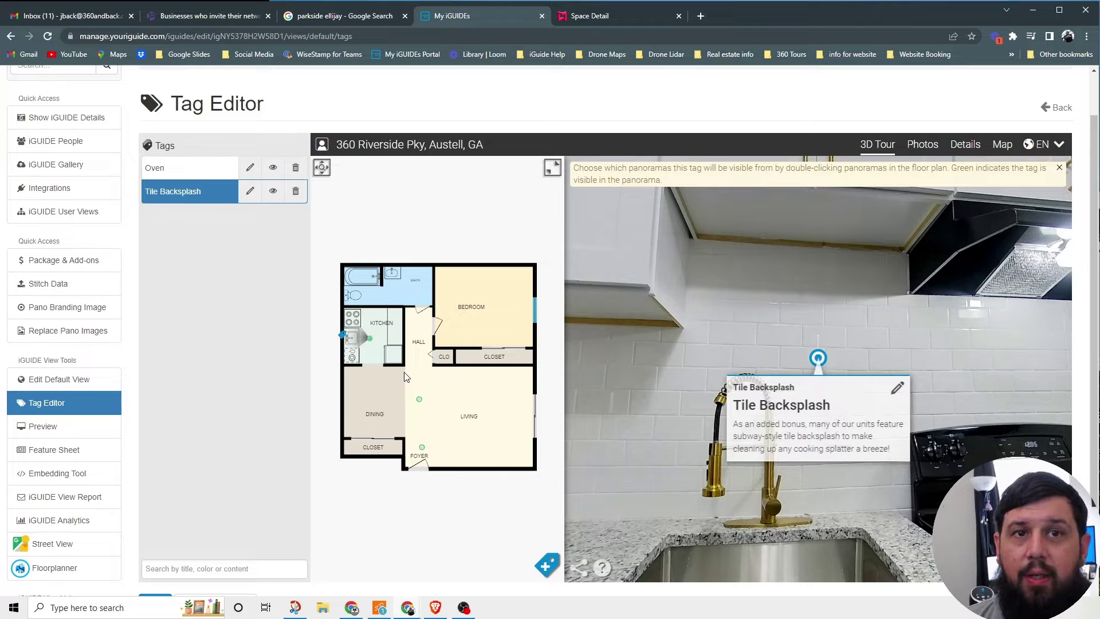
drag(648, 412, 770, 352)
click(770, 351)
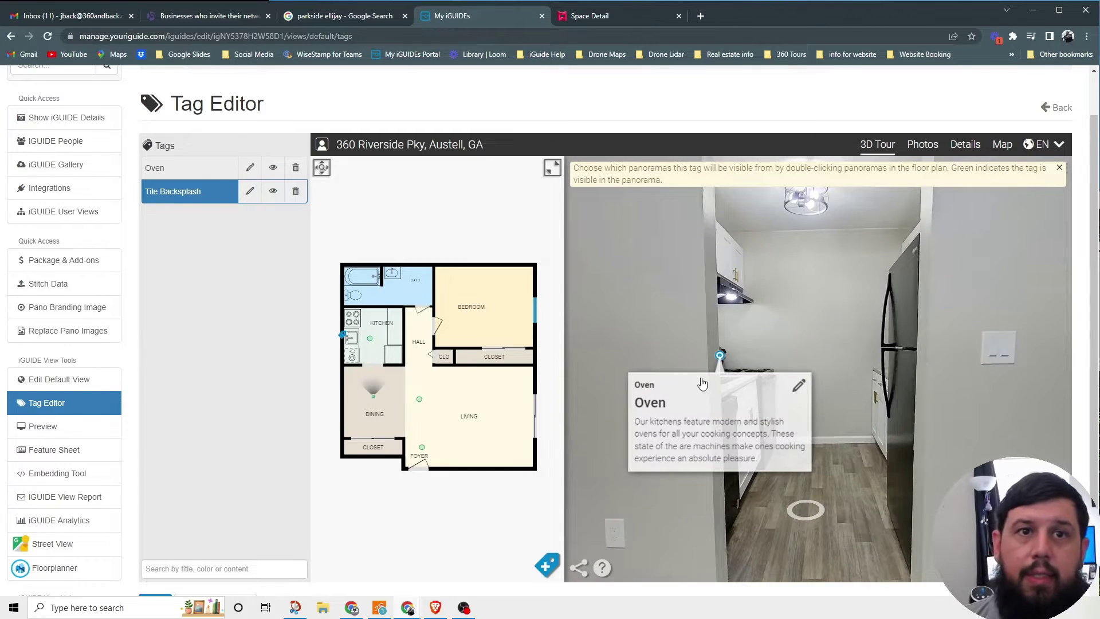
drag(703, 383, 625, 390)
- Check how the Tile Backsplash tag appears from the panorama between dining and living areas and from the foyer panorama
click(419, 399)
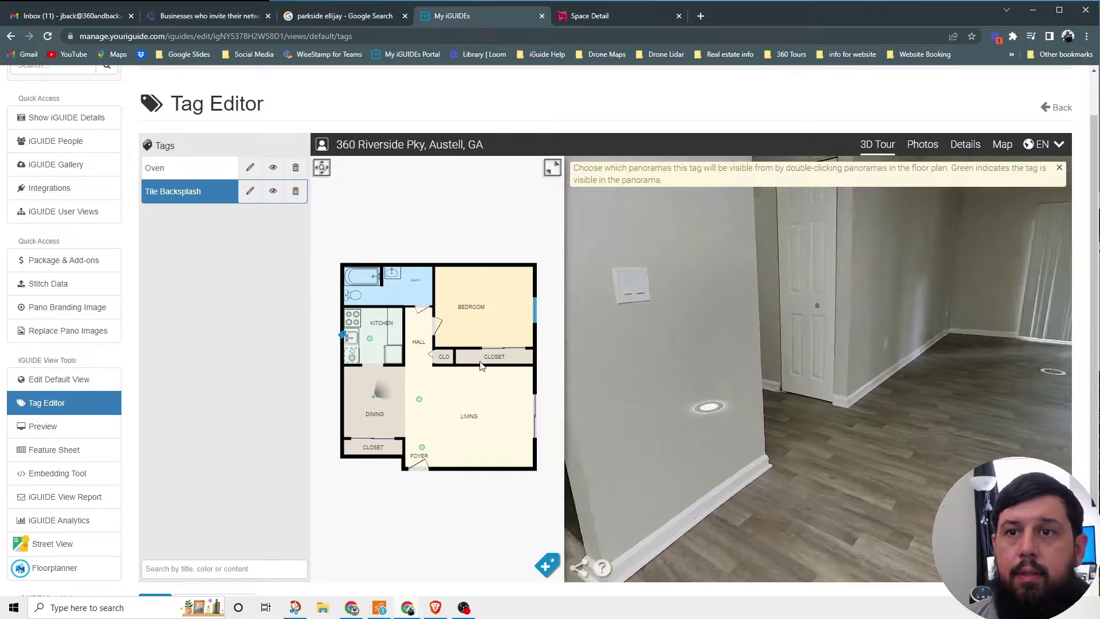
click(737, 447)
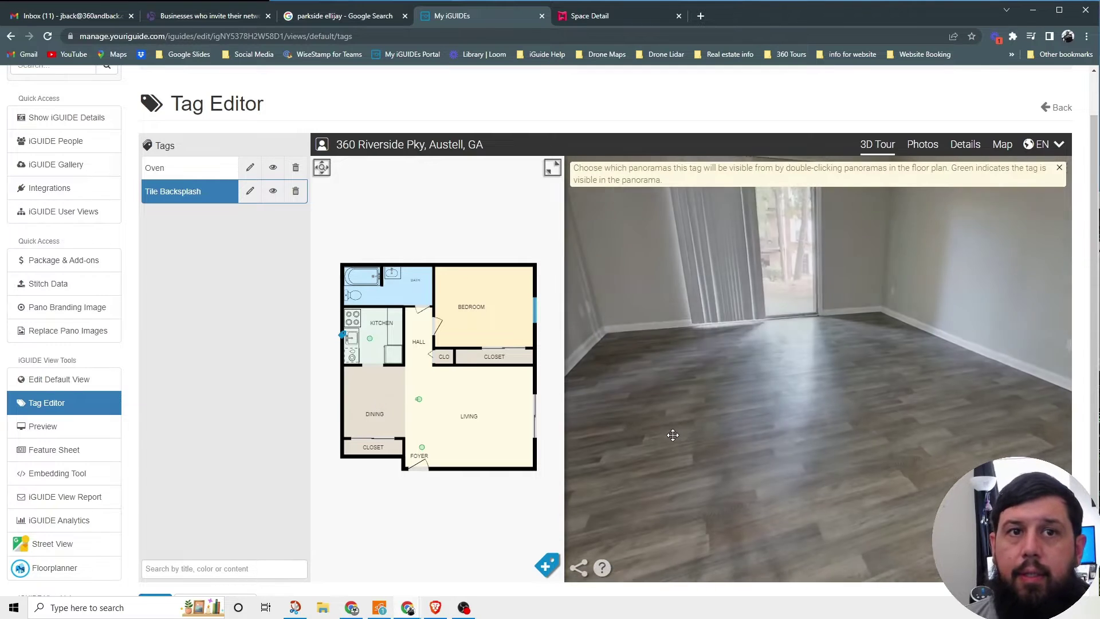
mouse_move(694, 422)
mouse_down()
mouse_move(814, 395)
mouse_move(859, 344)
mouse_up()
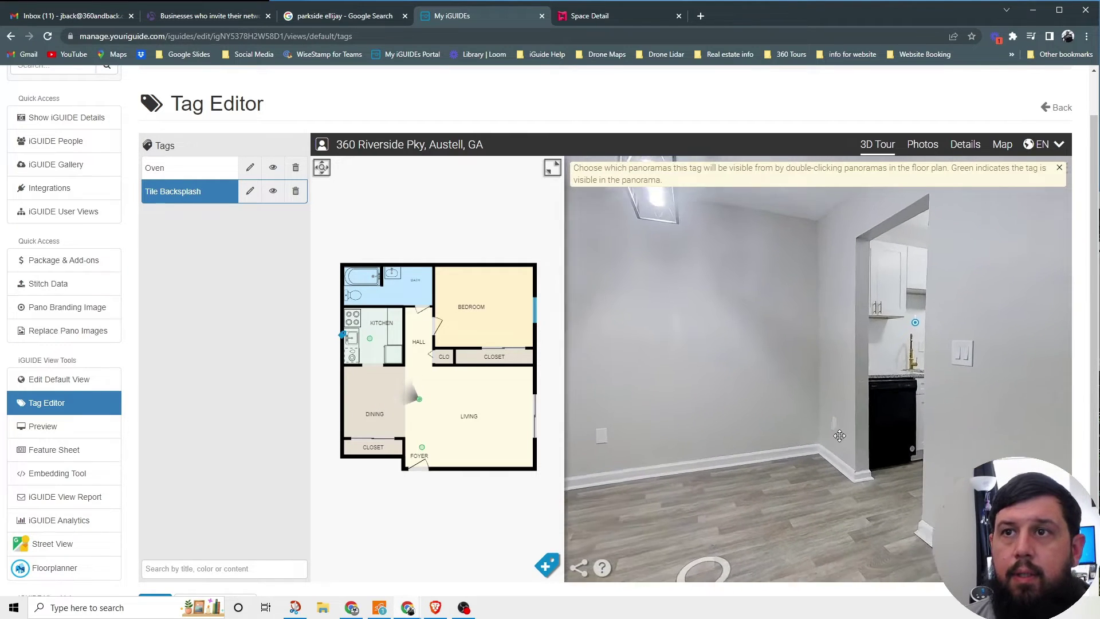
mouse_move(874, 321)
drag(859, 402, 855, 438)
click(865, 416)
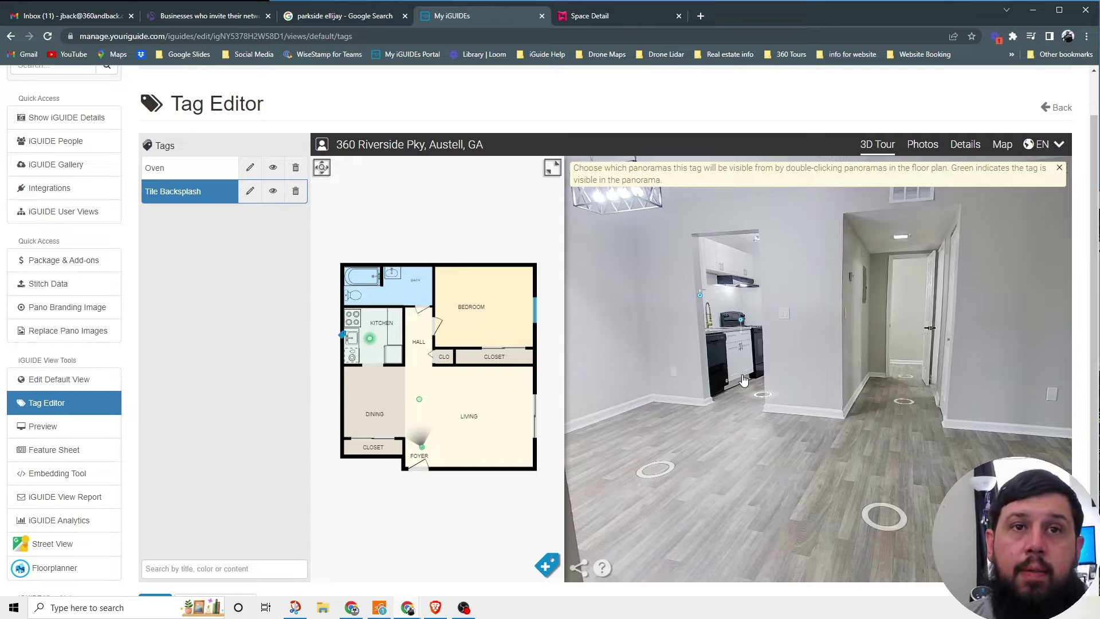
- Check the line of sight to the backsplash tag from the living-room panorama near the window
click(727, 406)
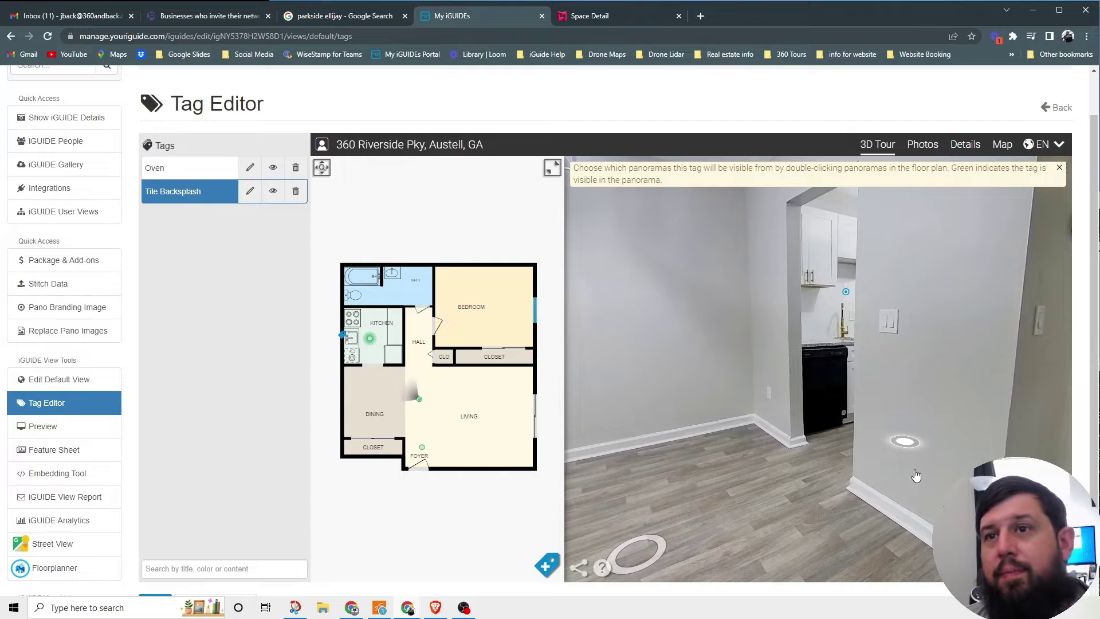
drag(916, 475, 561, 444)
click(851, 388)
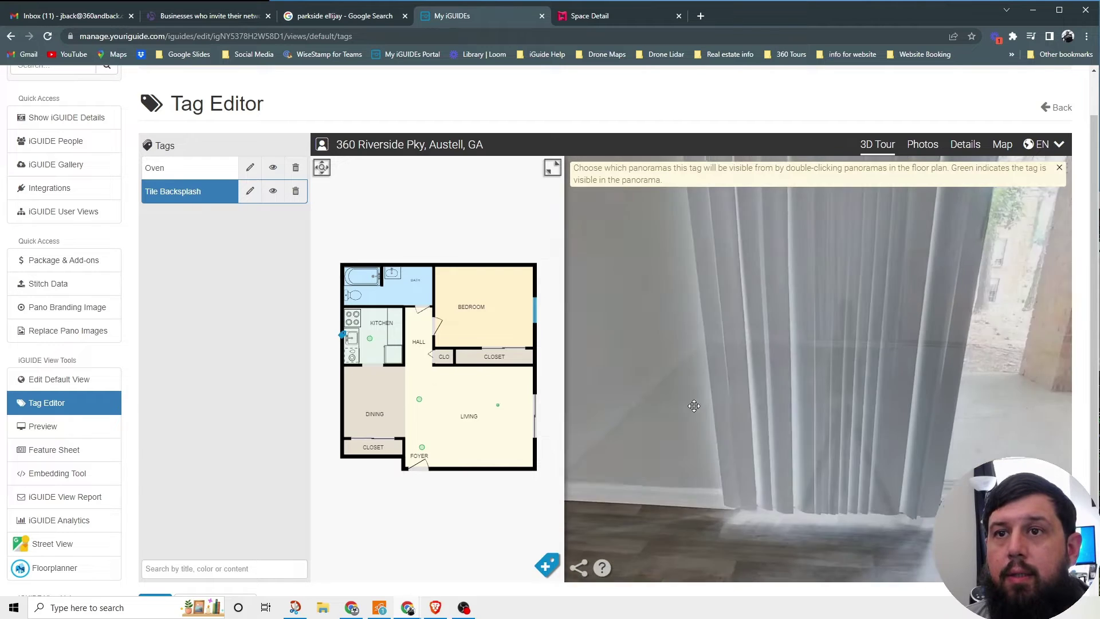
drag(790, 410, 853, 413)
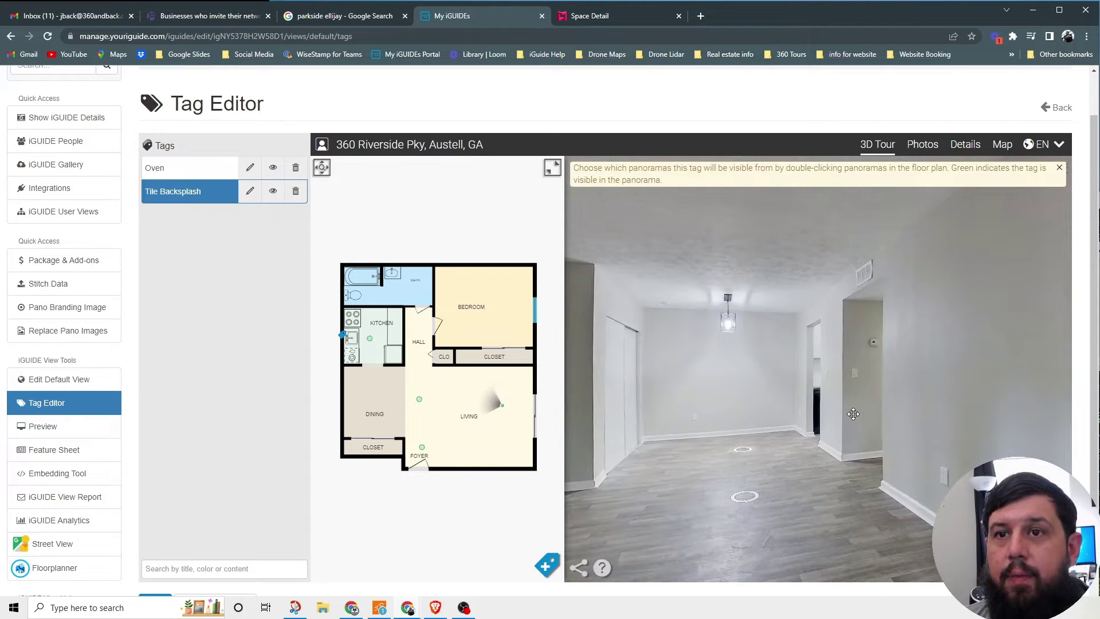
click(853, 414)
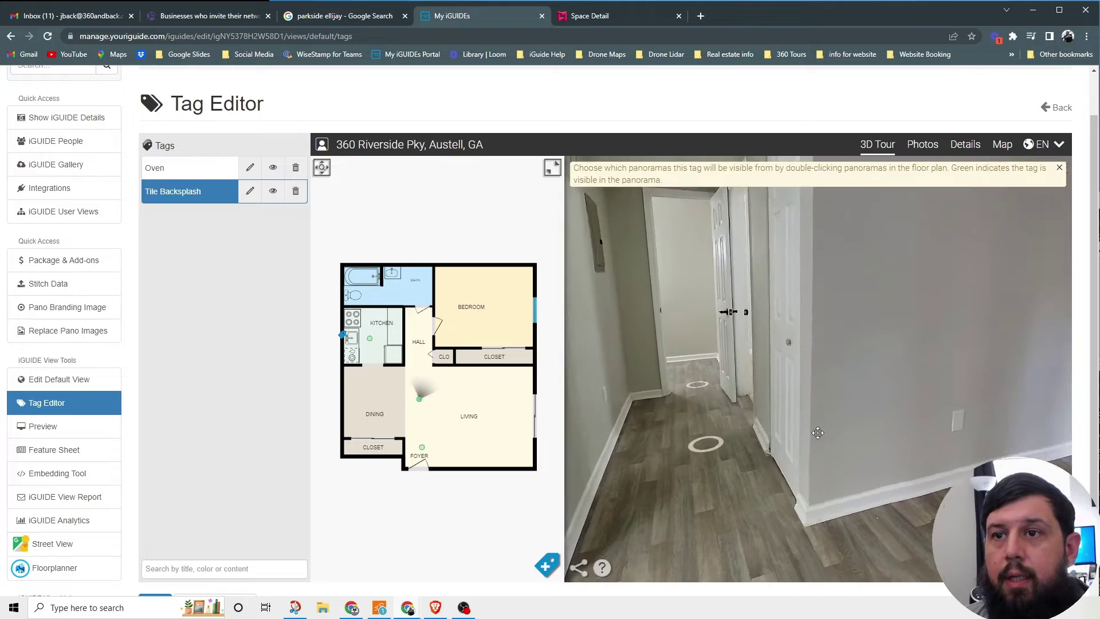
- Check the hall panorama for a view of the kitchen, and return to the panorama between dining and living areas
drag(818, 433, 914, 385)
click(781, 382)
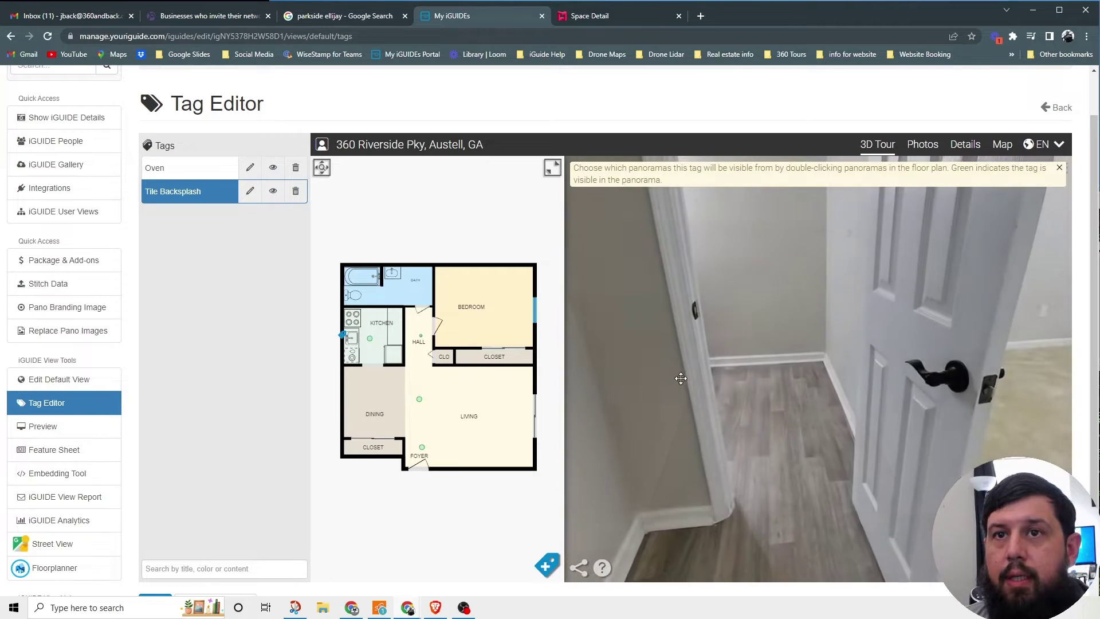
click(659, 372)
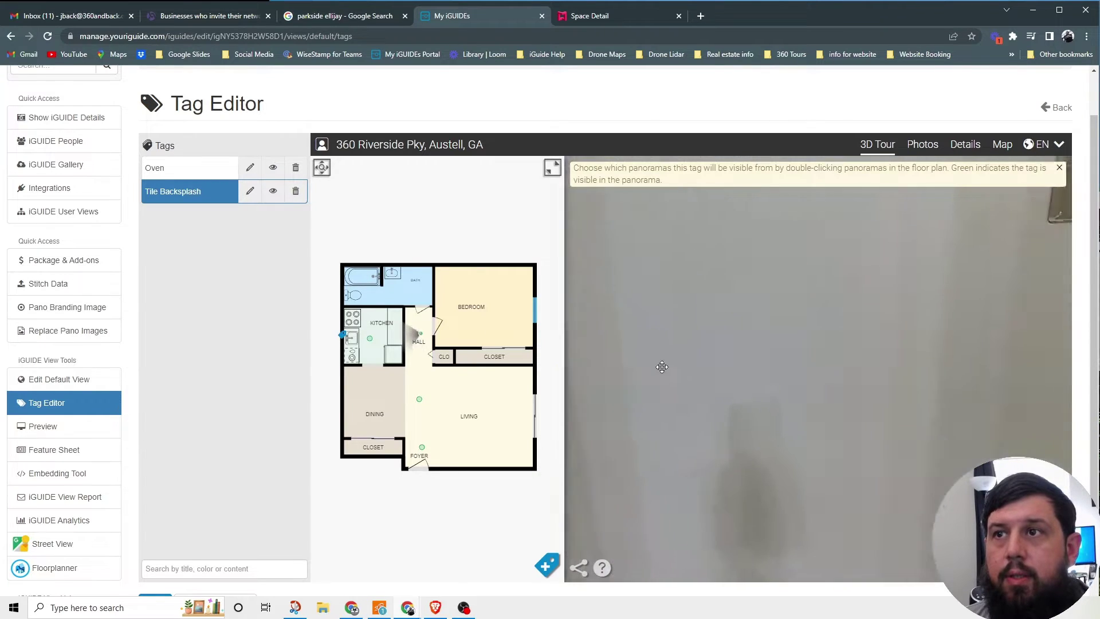
click(808, 449)
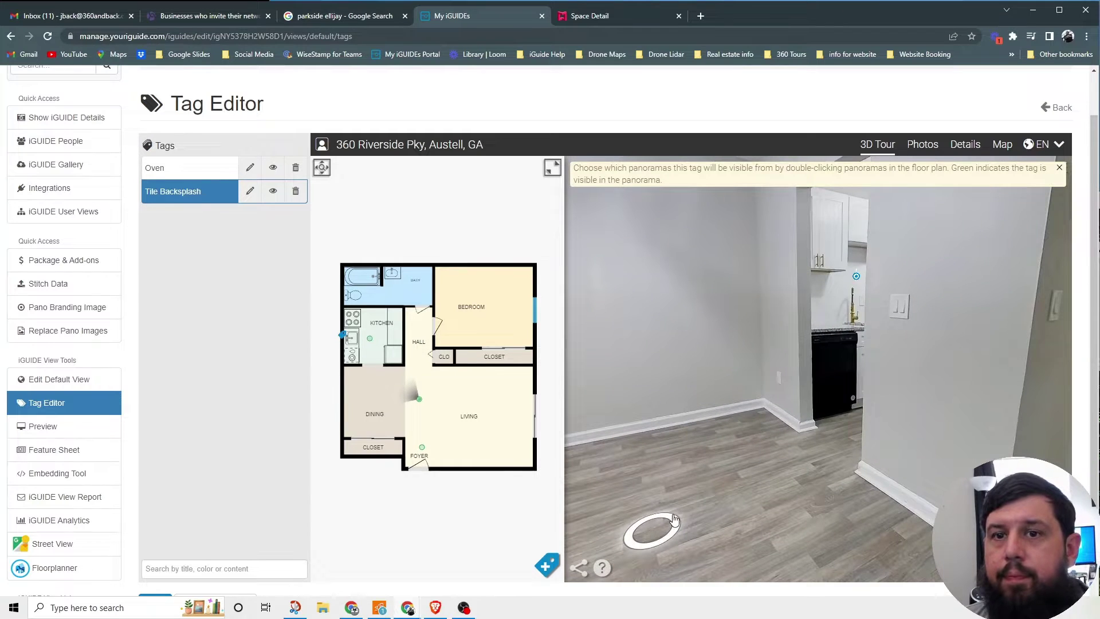
- Compare the view into the kitchen from the dining panorama with the tag's visibility from the adjacent living-area panorama
click(936, 425)
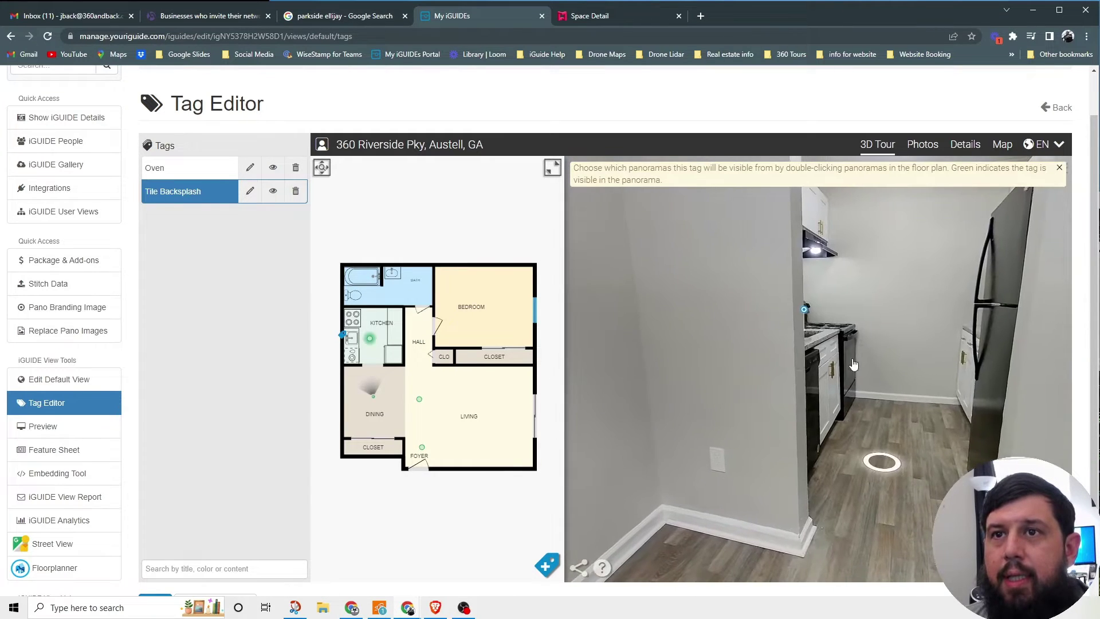
click(890, 499)
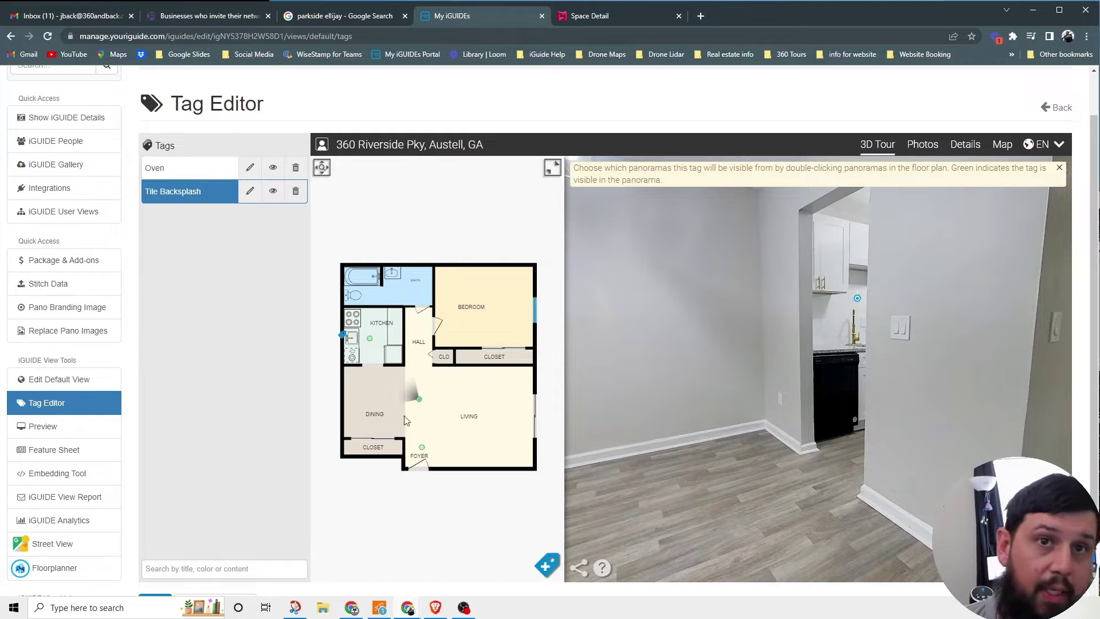
drag(653, 453, 842, 386)
click(834, 382)
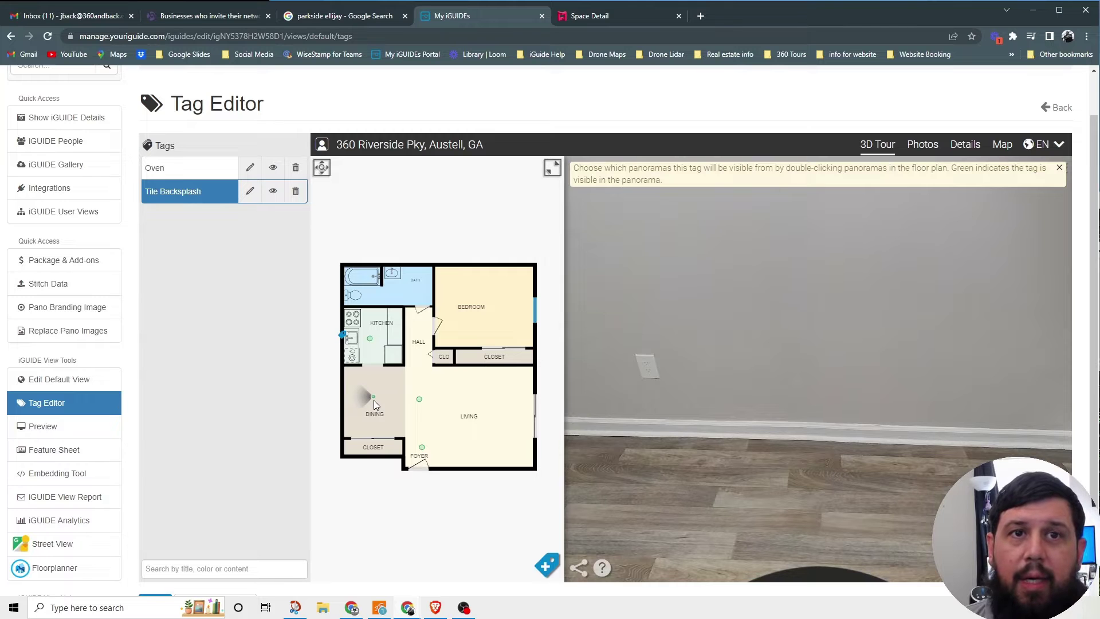
drag(813, 370, 687, 426)
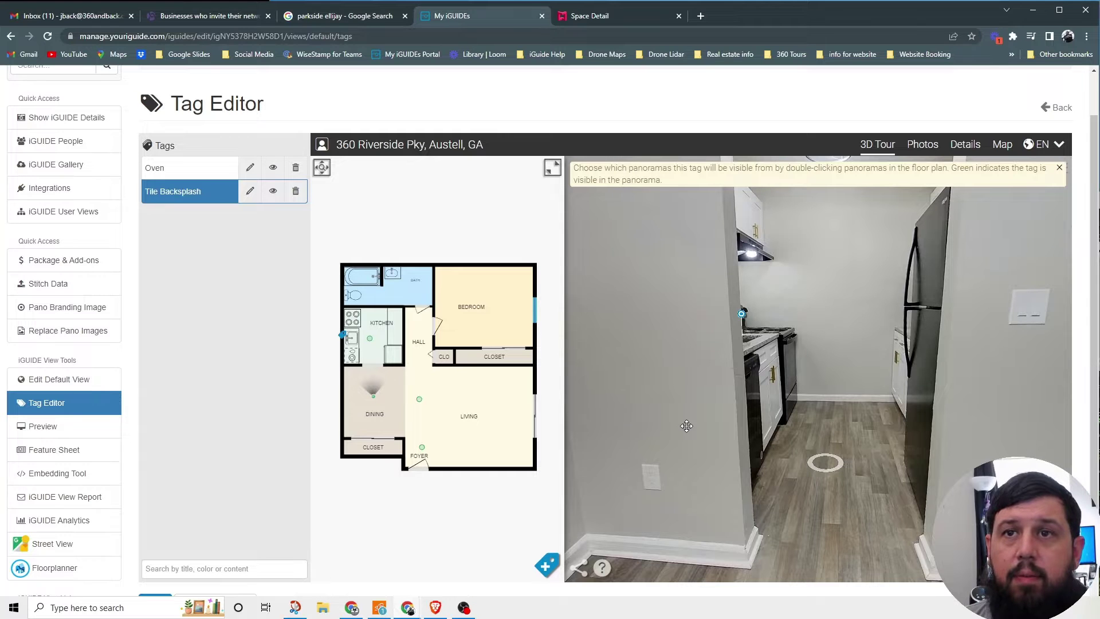
click(825, 463)
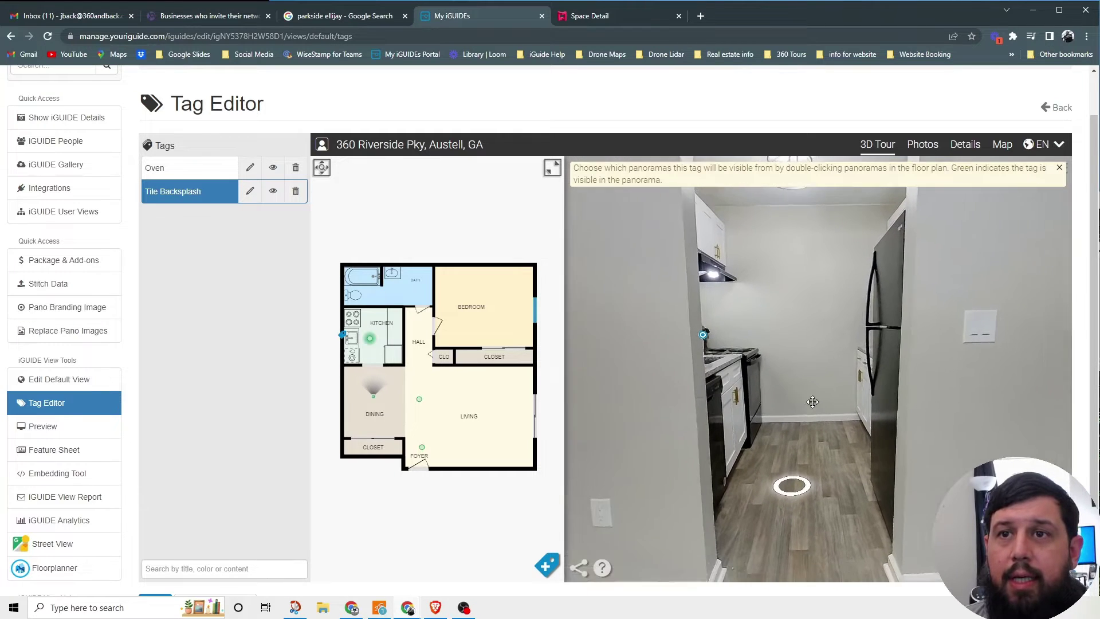
mouse_move(700, 341)
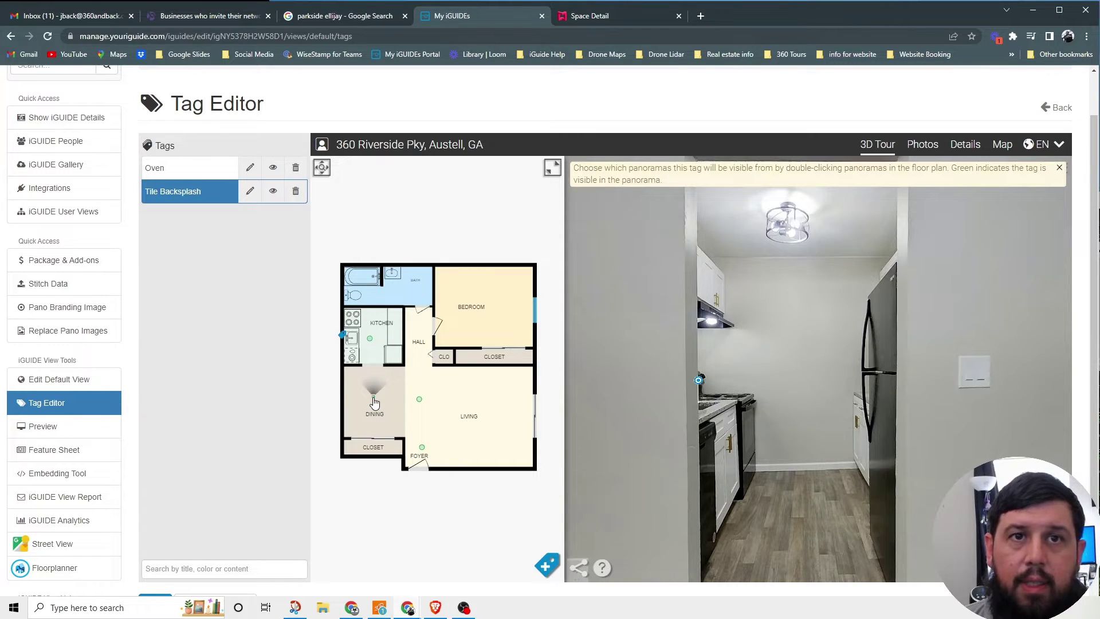
- Return to the kitchen panorama and turn the view from the backsplash to the refrigerator
click(371, 337)
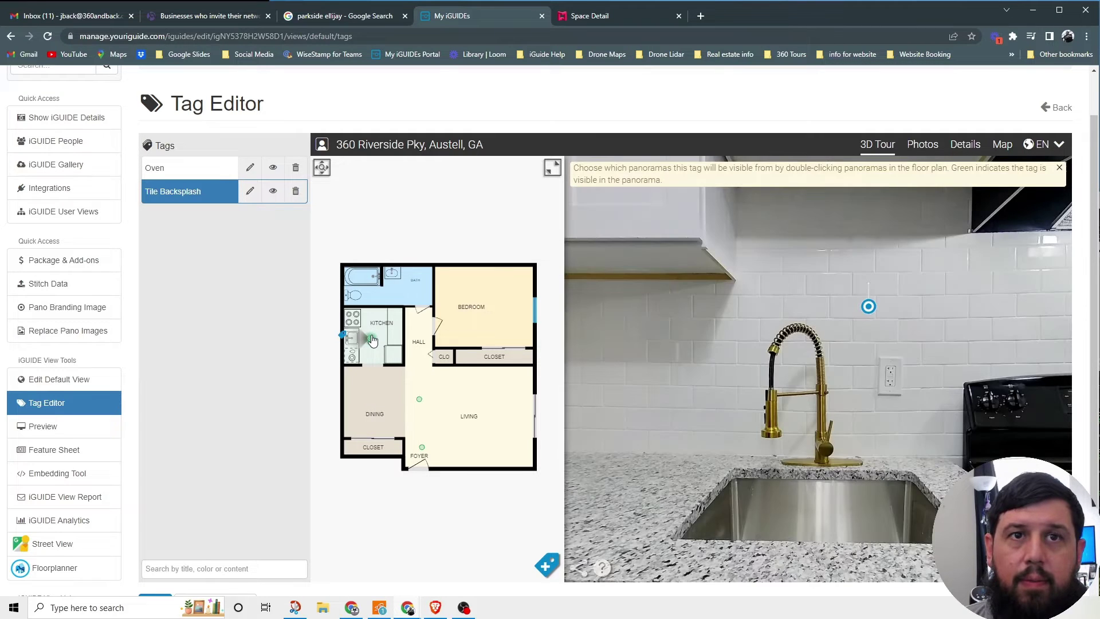
drag(785, 372, 585, 362)
drag(765, 417, 756, 447)
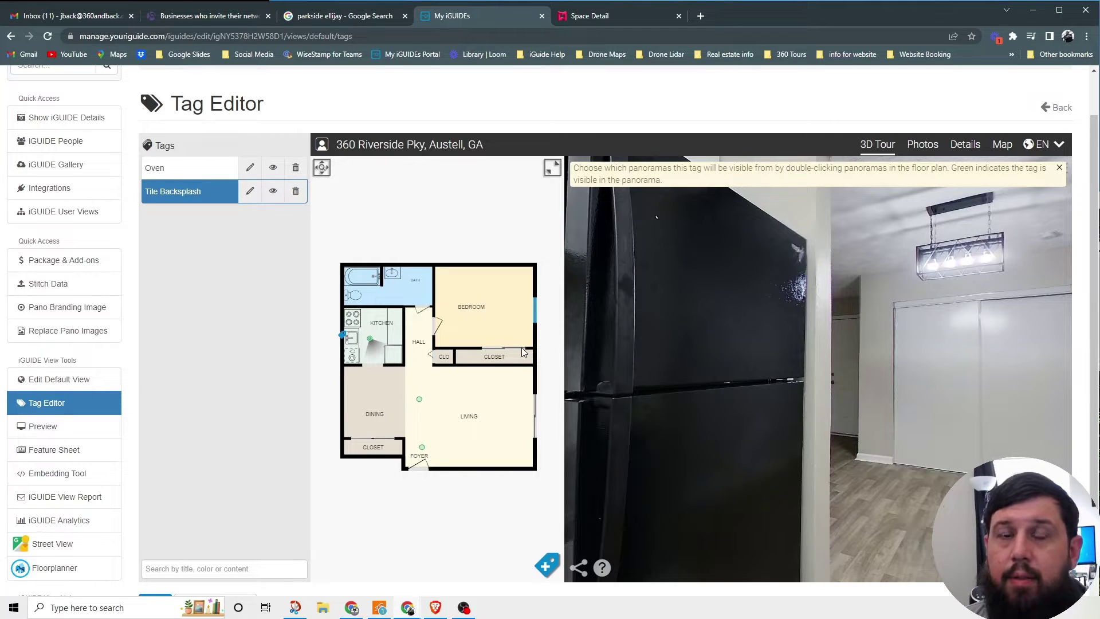
click(738, 388)
drag(764, 325, 802, 334)
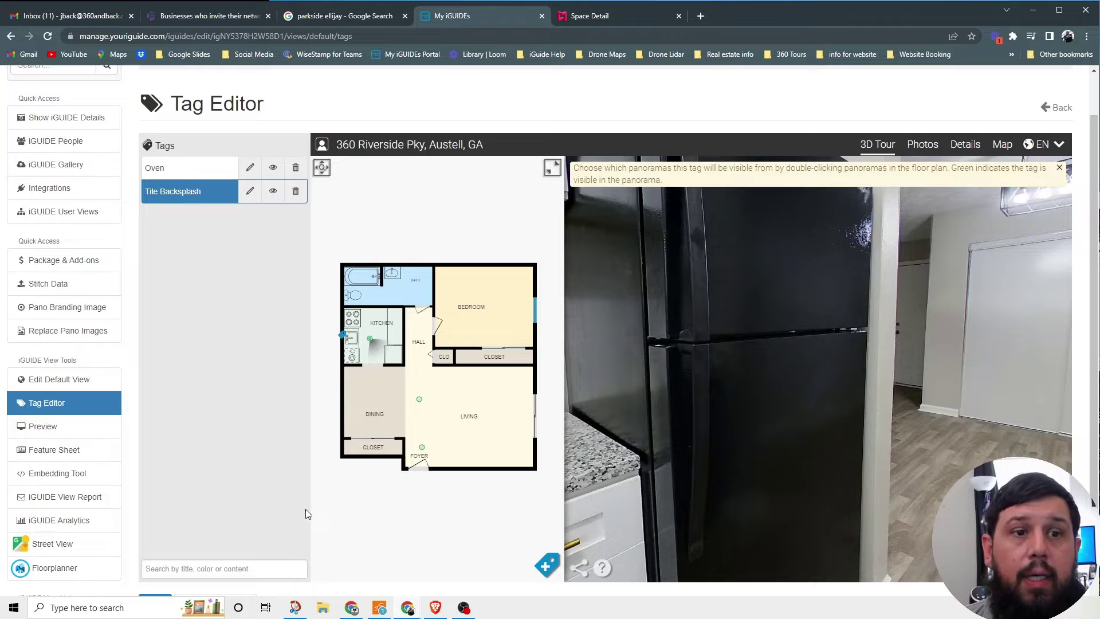
- Save the view with its Oven and Tile Backsplash tags
scroll(180, 497, down, 2)
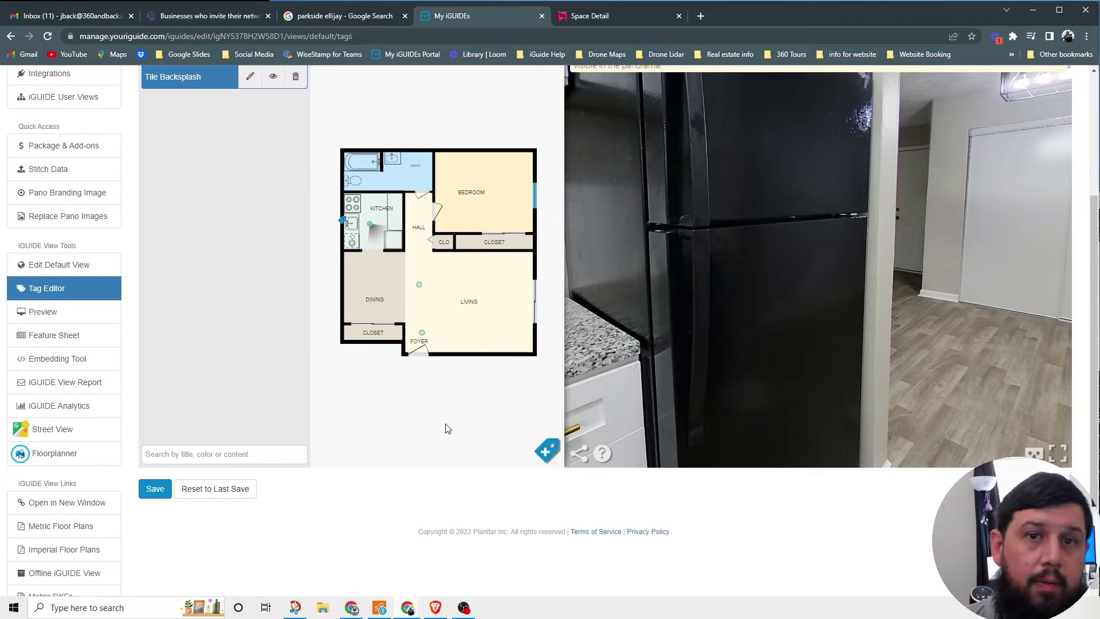
click(153, 491)
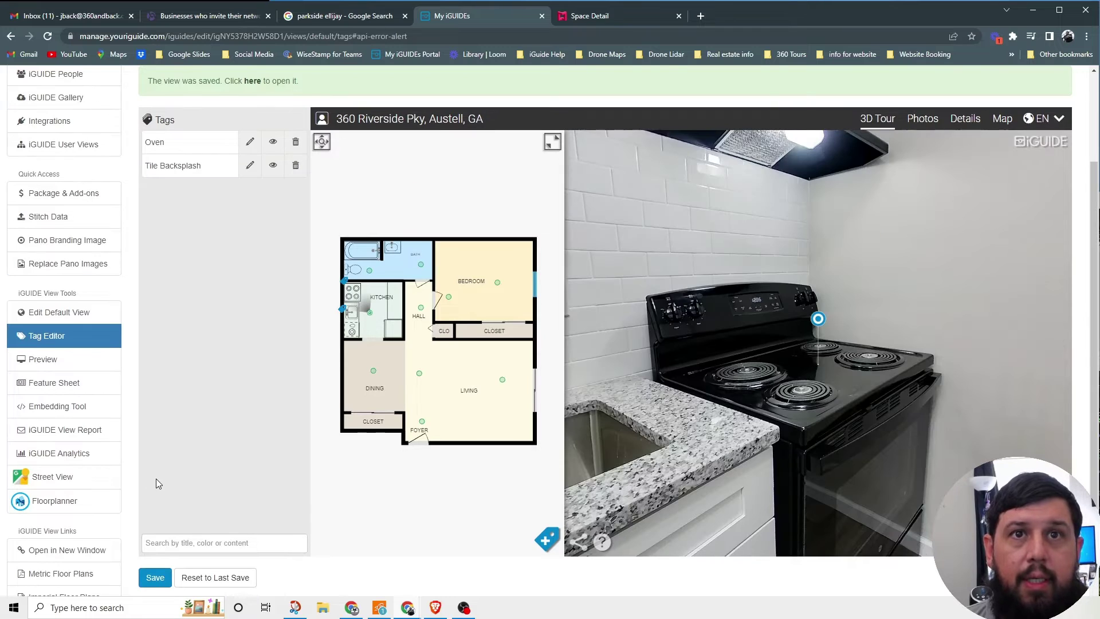
- Start placing a new tag in Tag Placement Mode 1 and turn the kitchen view towards the dining-area light fixture
scroll(239, 445, down, 1)
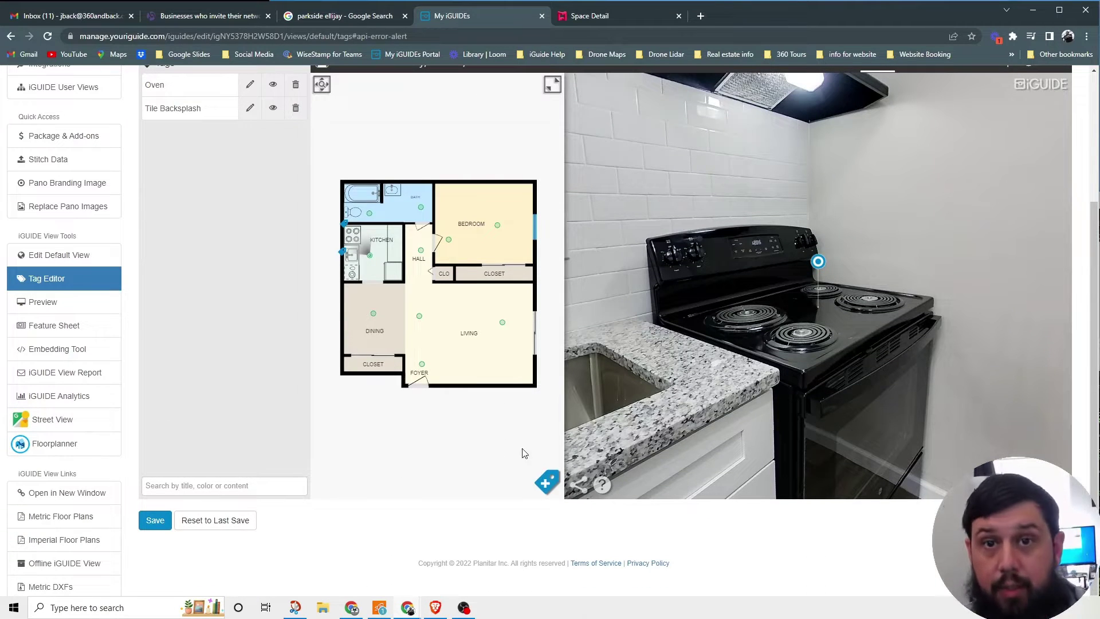
click(547, 483)
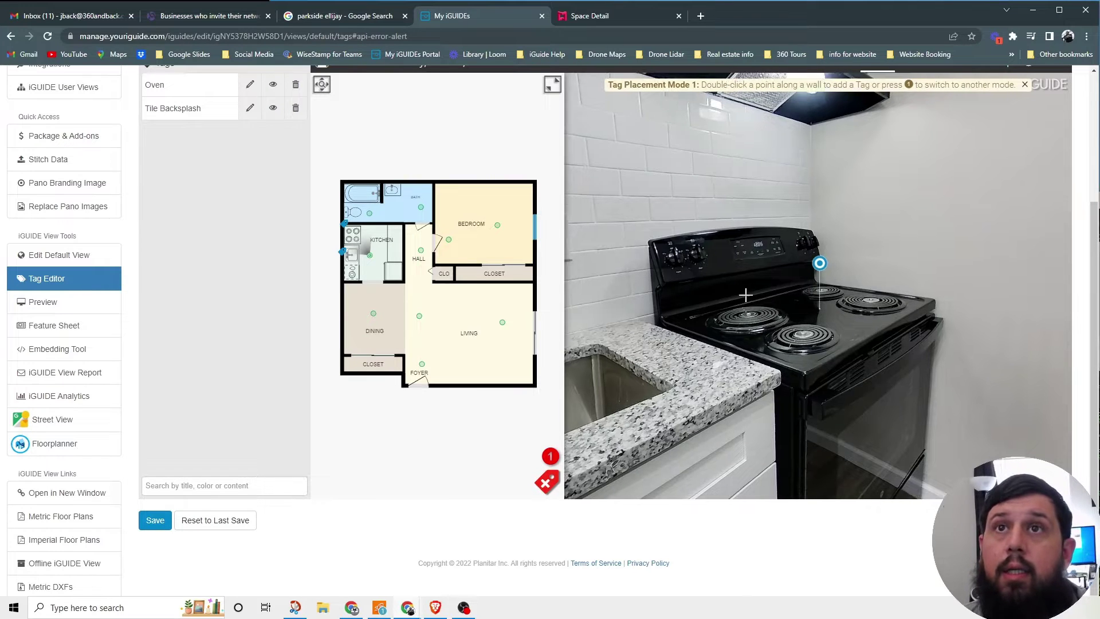
drag(817, 257, 944, 341)
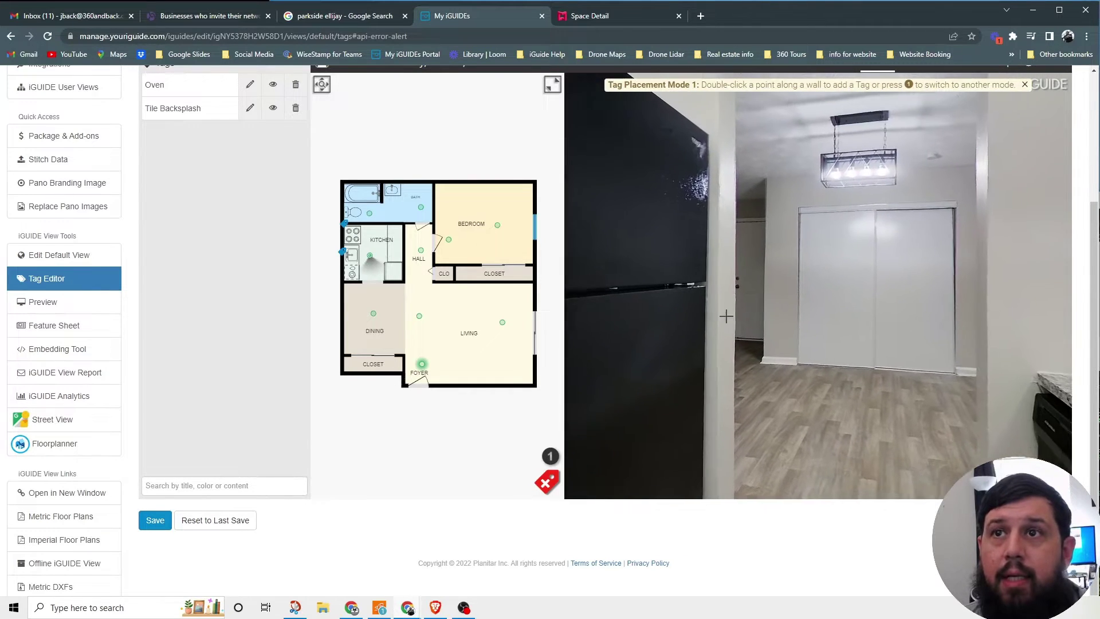
click(912, 279)
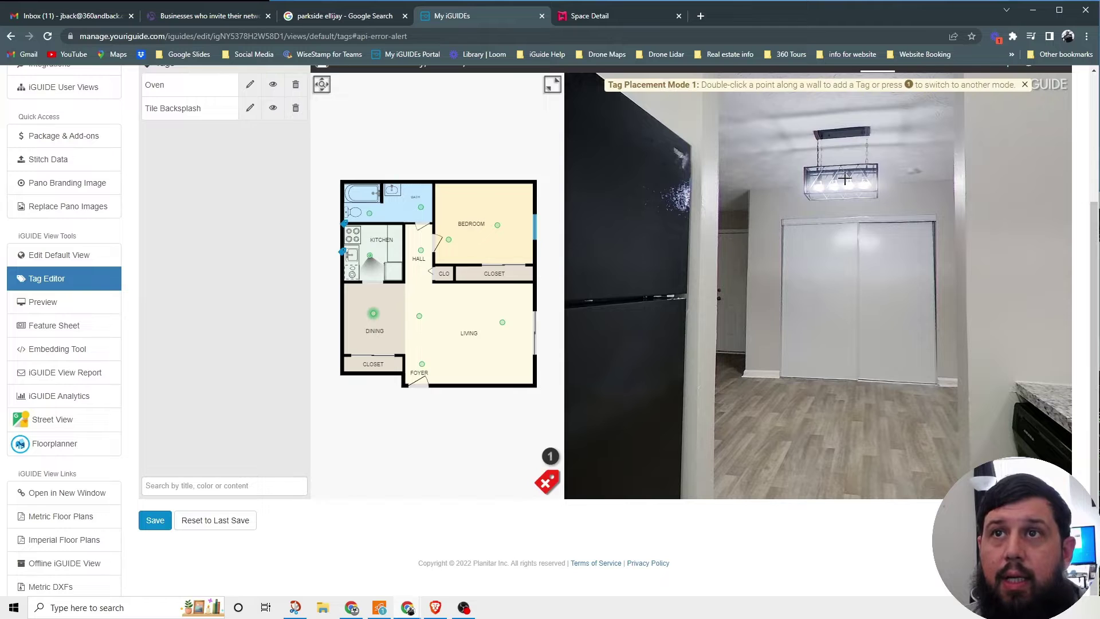
- Switch to the Matterport tour and examine how the tag beside the dining-area light fixture is placed
click(625, 20)
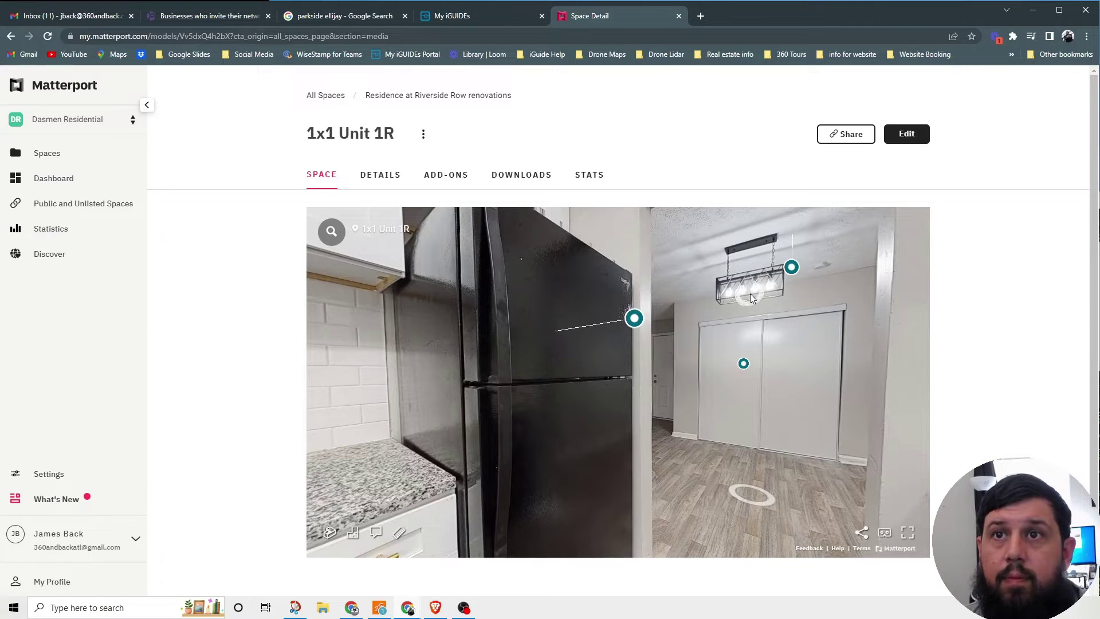
mouse_move(788, 264)
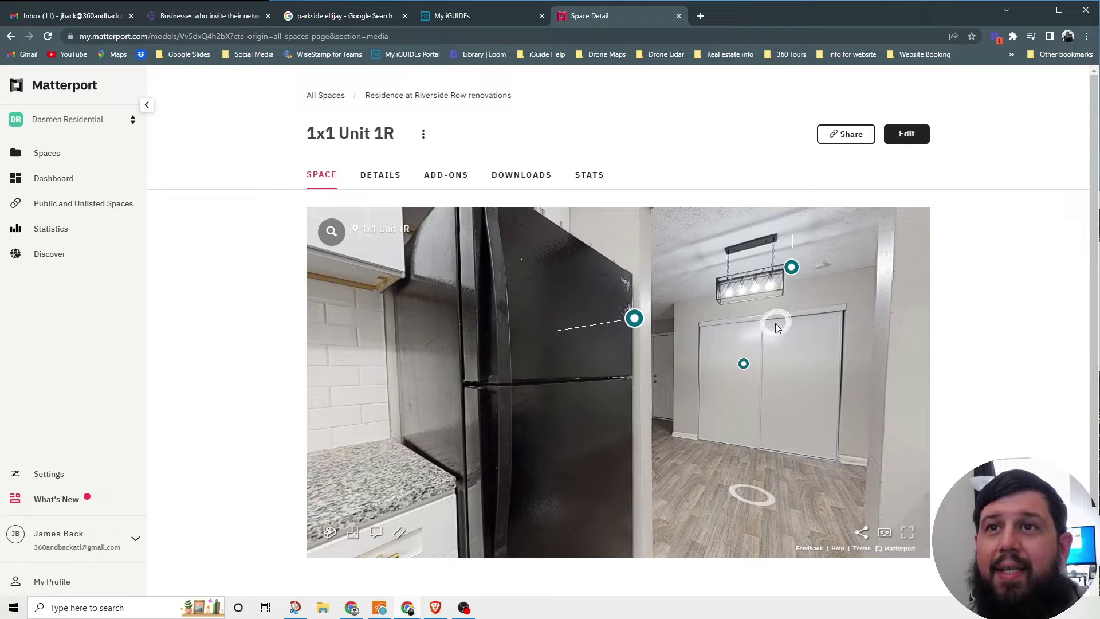
click(775, 321)
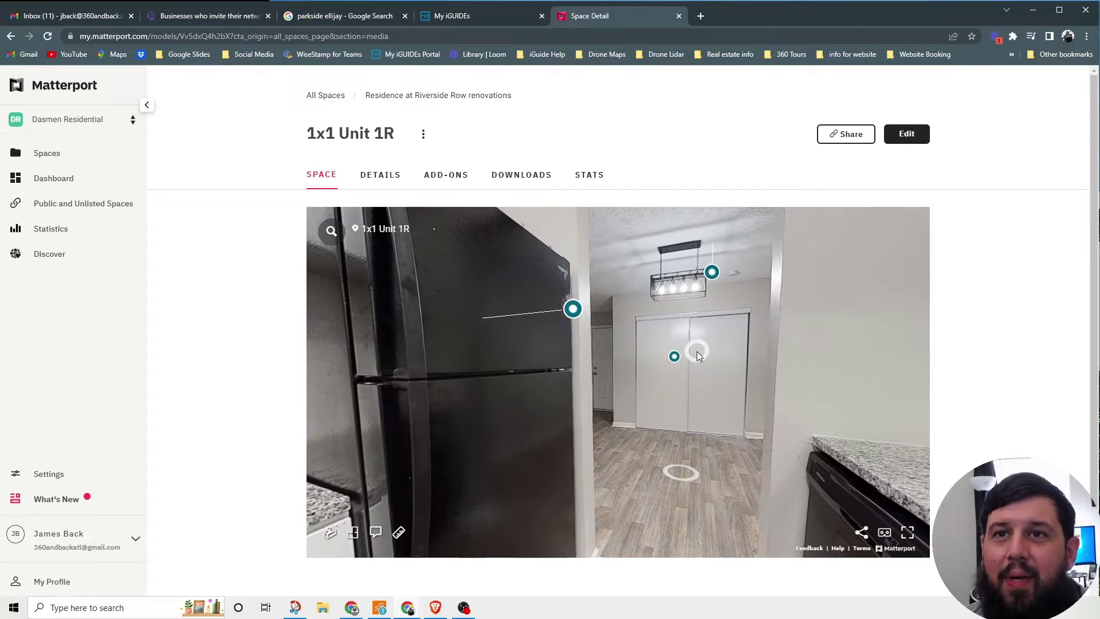
mouse_move(712, 272)
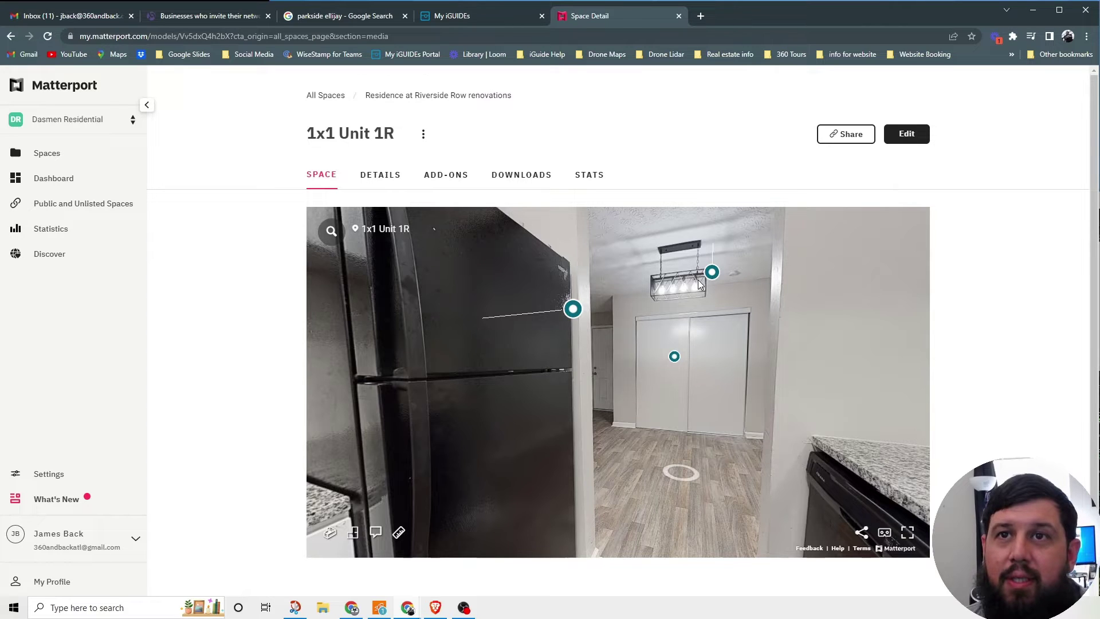
mouse_move(704, 291)
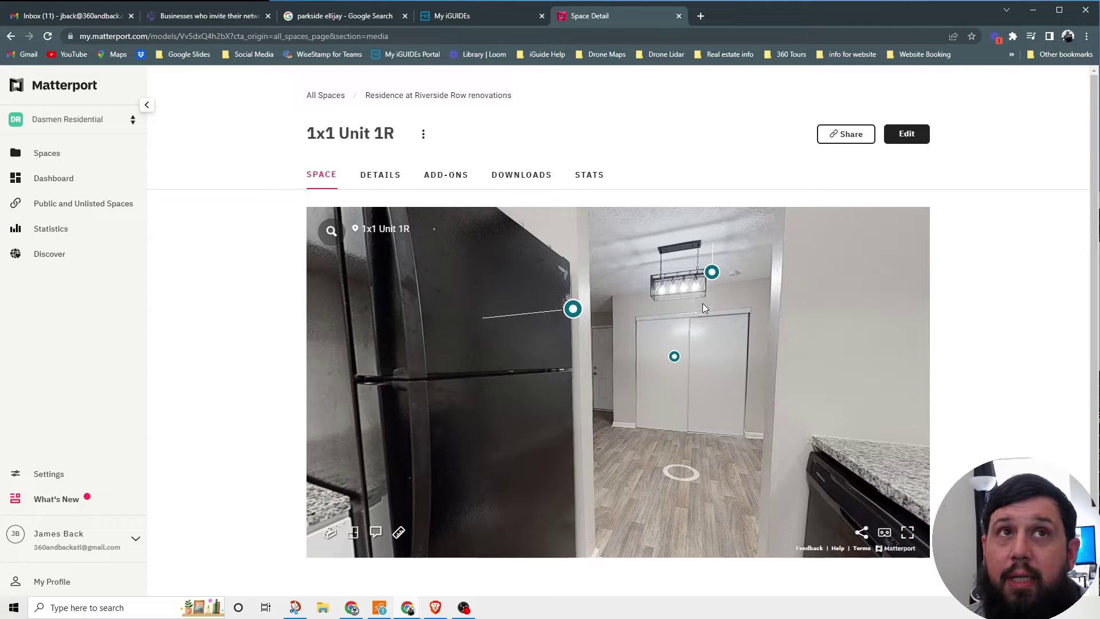
- Check the Refrigerator tag's placement in the Matterport tour and add a new tag to the refrigerator's upper door in iGUIDE
click(702, 304)
mouse_move(662, 306)
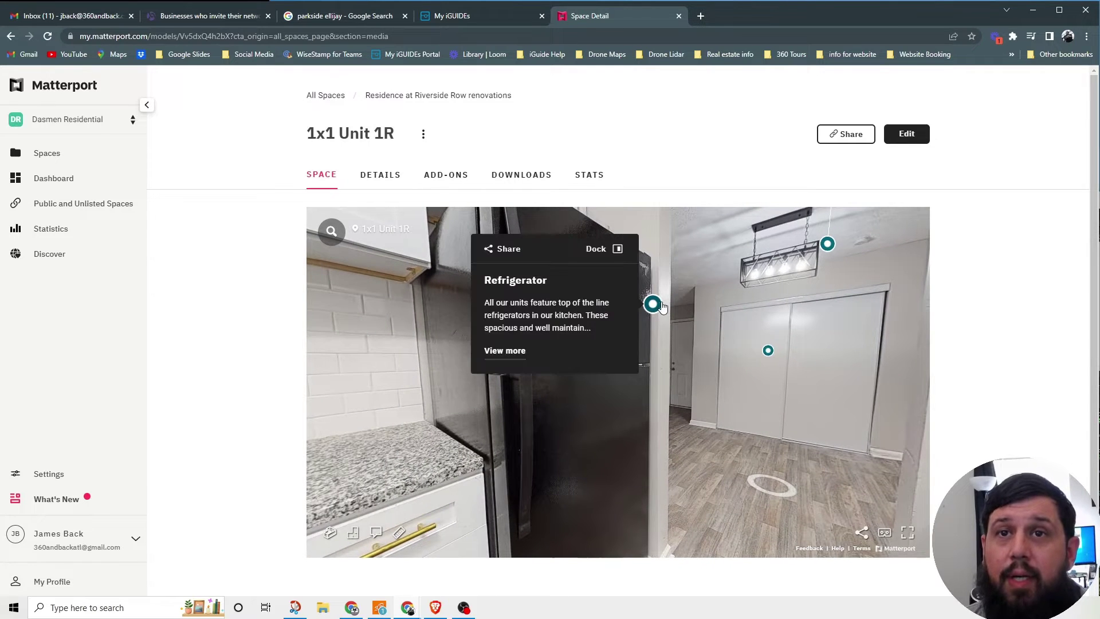
click(476, 22)
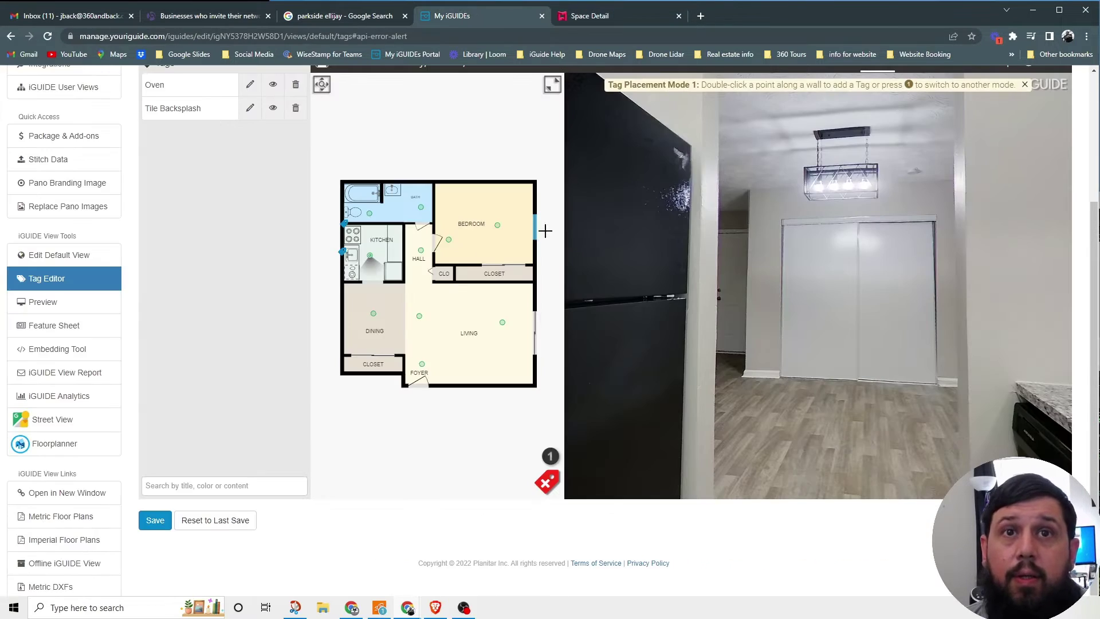
drag(637, 264, 832, 260)
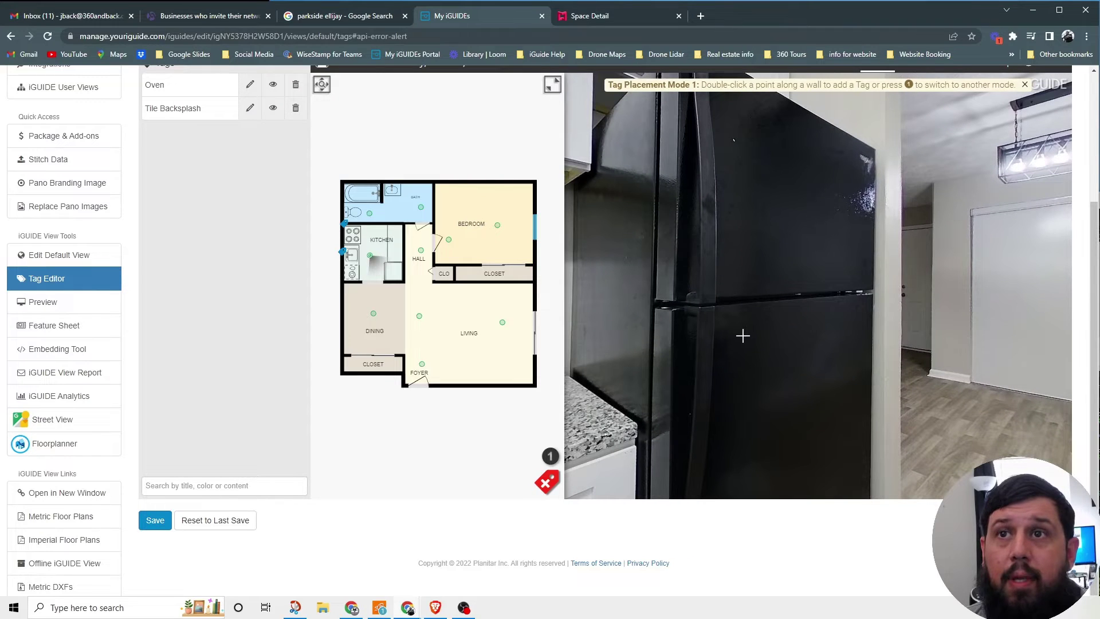
click(590, 16)
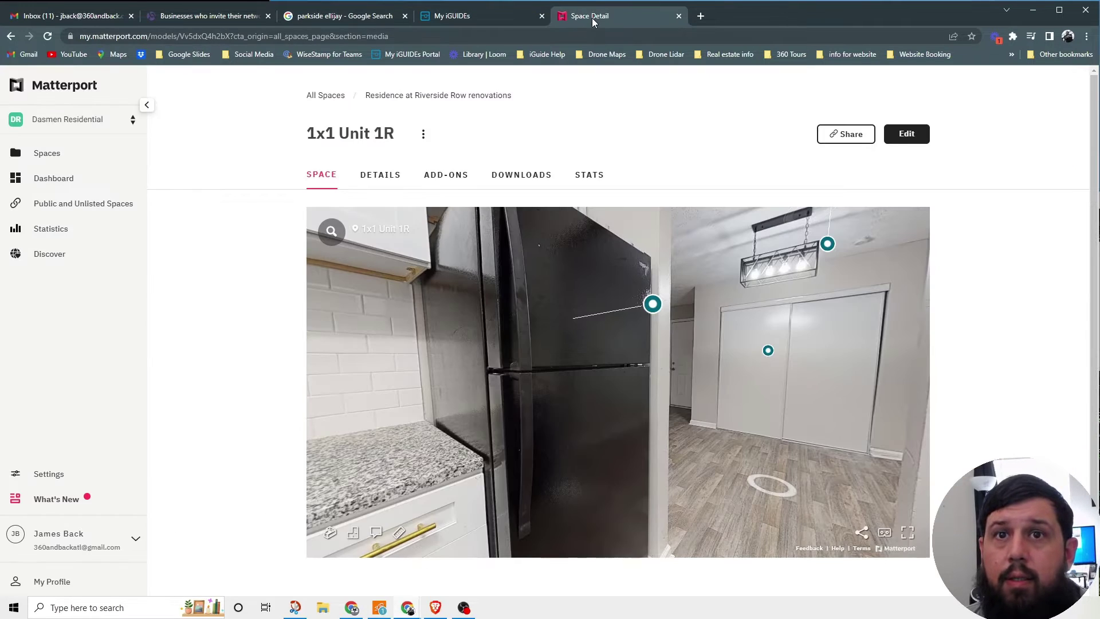
click(486, 18)
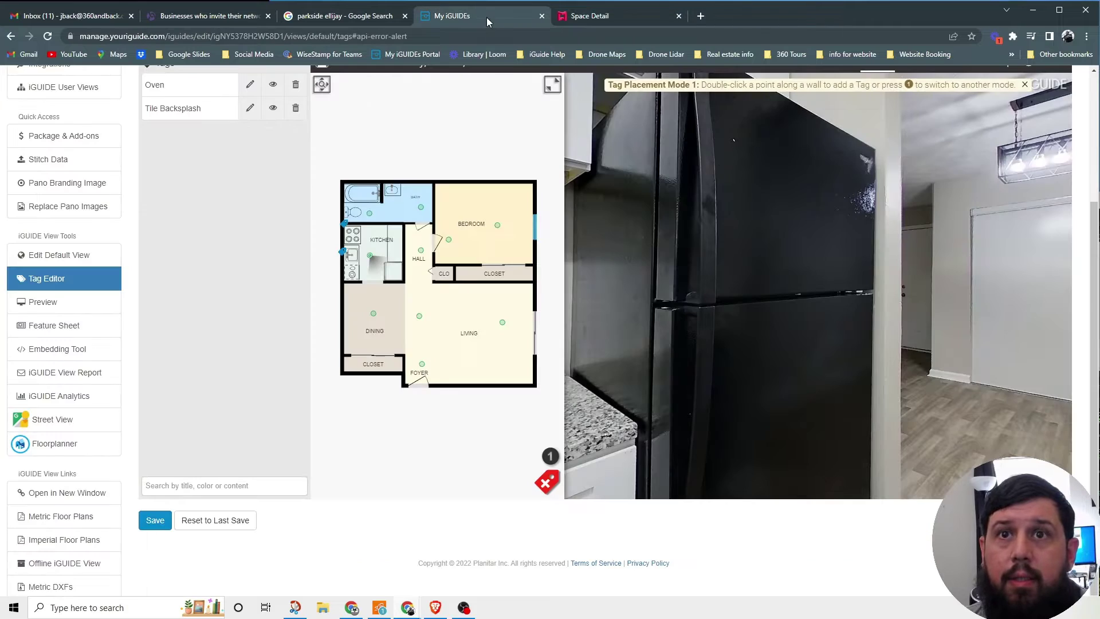
double_click(785, 237)
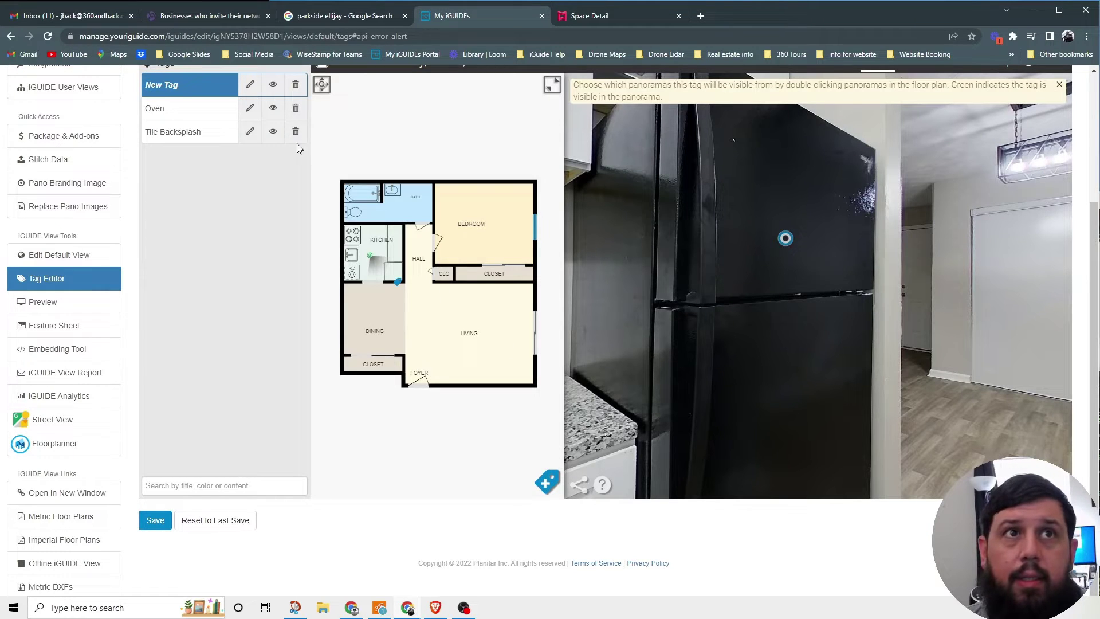
- Title the new tag Refrigerator and start its content with a "Refrigerator" heading
double_click(185, 90)
text(Refrigerator)
click(319, 179)
text(Refrigerator)
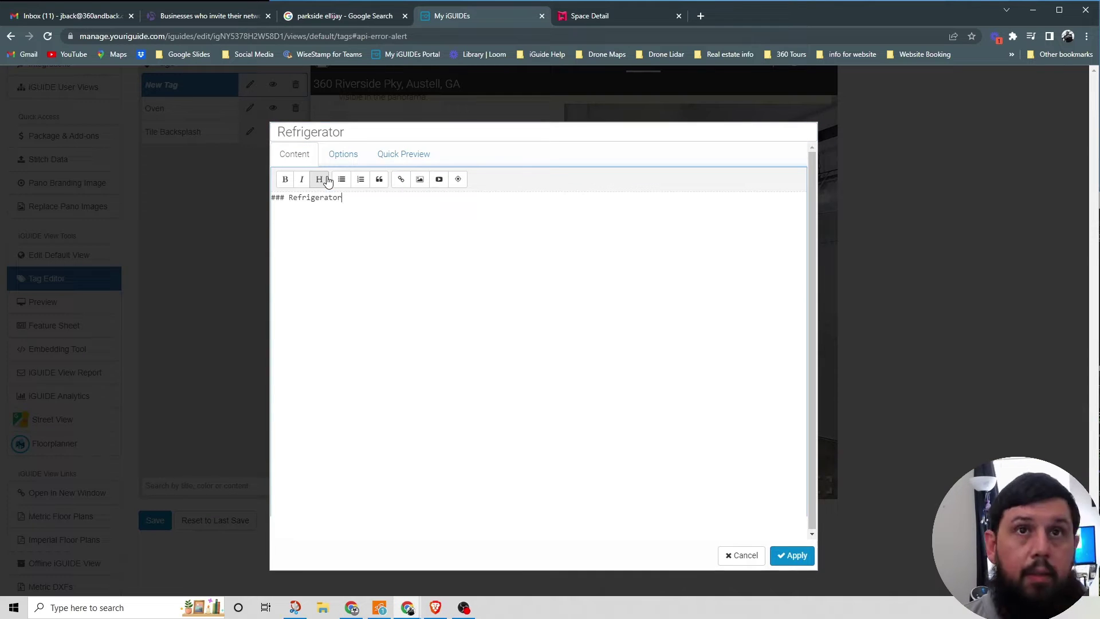
- Begin the description below the heading with "All our units feature top of the line refrigerators in our kitchen. These spacious and well"
key(Return)
key(Return)
text(All our units feature top of the line refrigerators in our kitche)
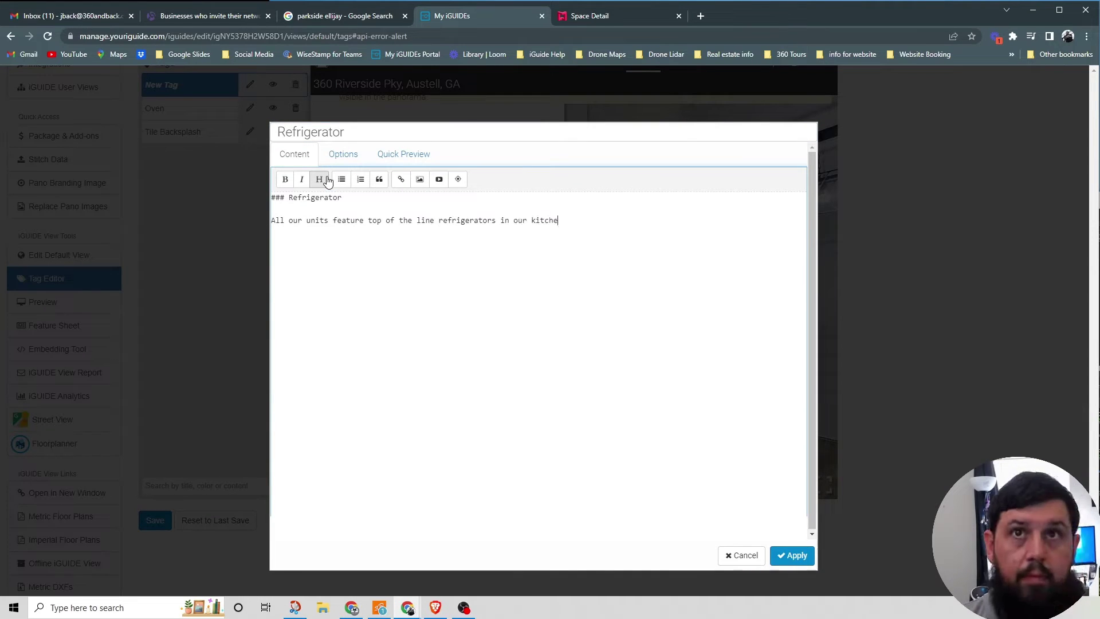
text(n. These spacious and well )
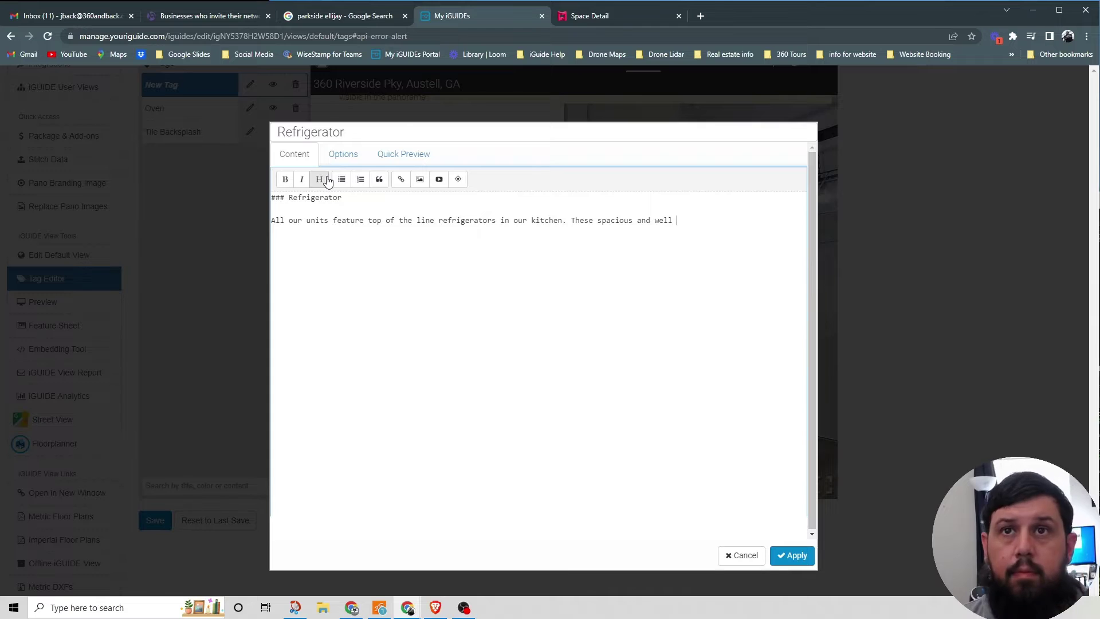
- Complete the description with "maintained appliances will keep your family well provisioned- exactly what you need for your new residence." and correct its typos
text(maintained appliances will keep yhour famil well provisio)
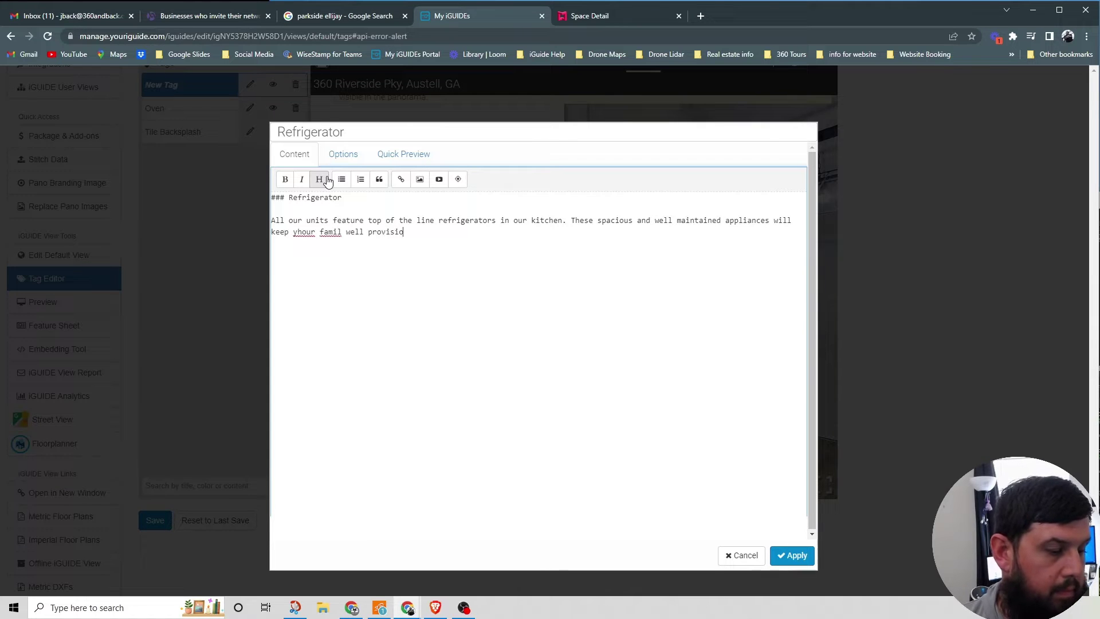
text(ned- exactly what you need for your new residence)
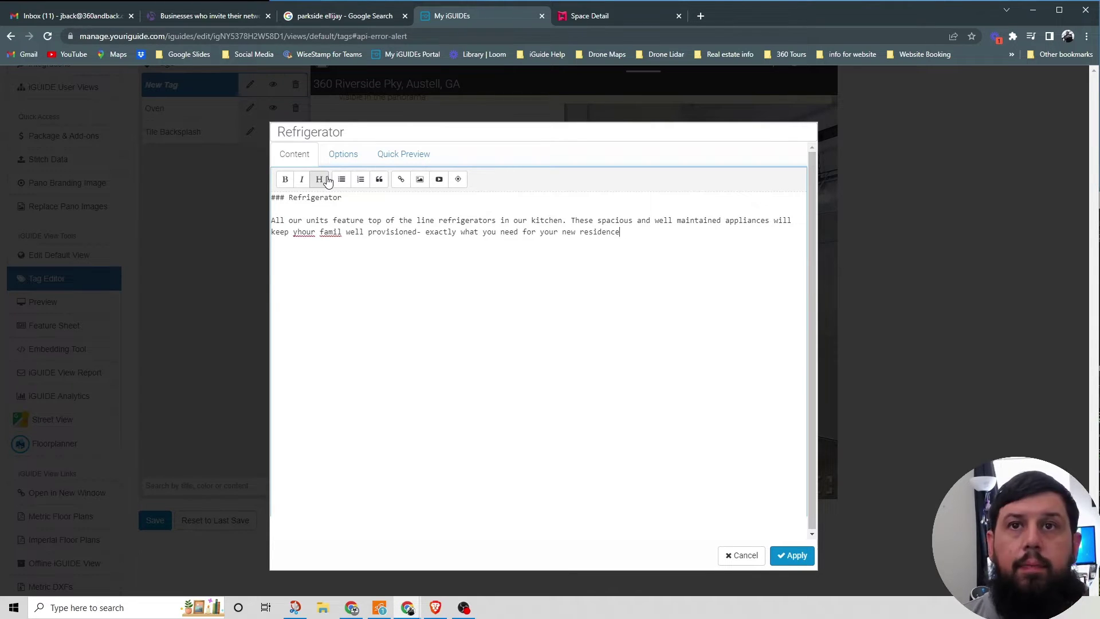
text(.)
click(302, 232)
key(BackSpace)
click(344, 243)
text(y)
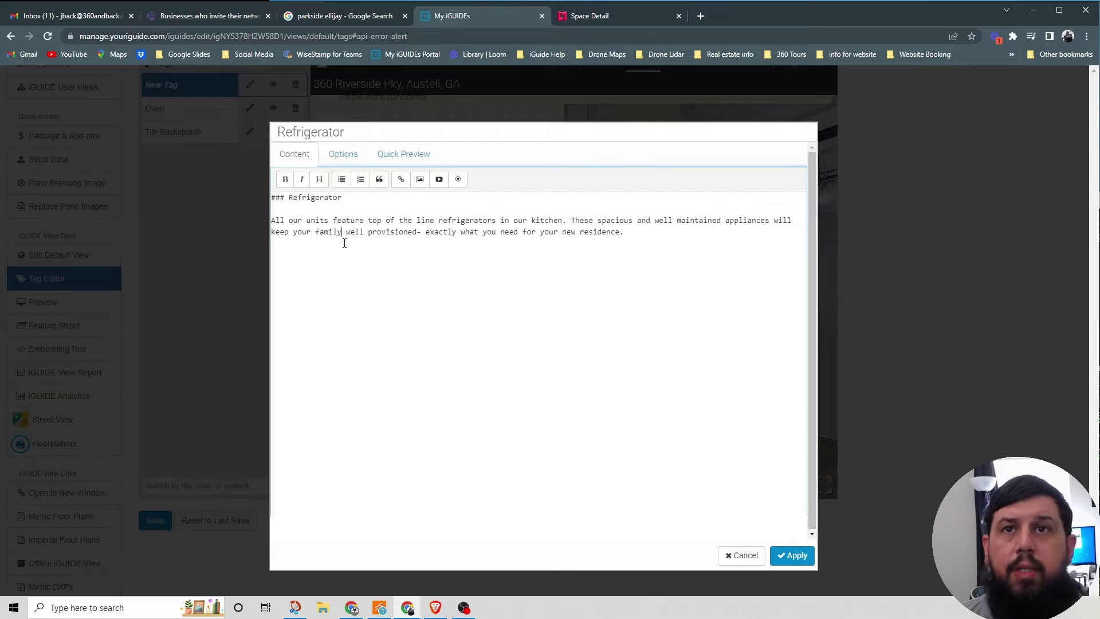
- Set the Refrigerator tag's stem height to 8 in and apply the tag
click(344, 155)
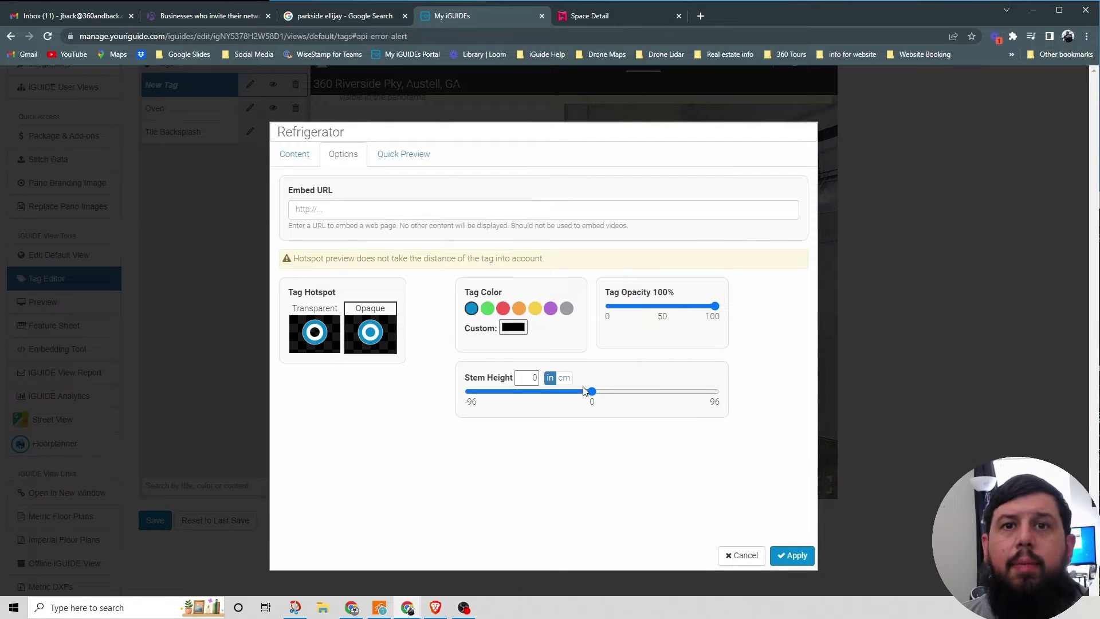
drag(585, 390, 600, 391)
click(792, 556)
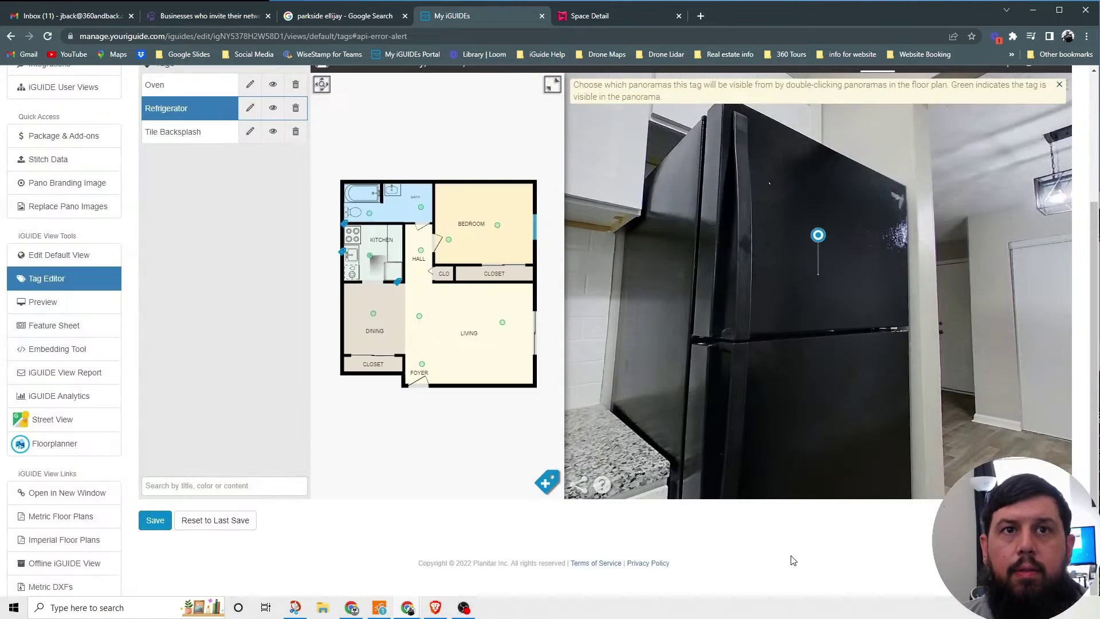
drag(801, 398, 740, 404)
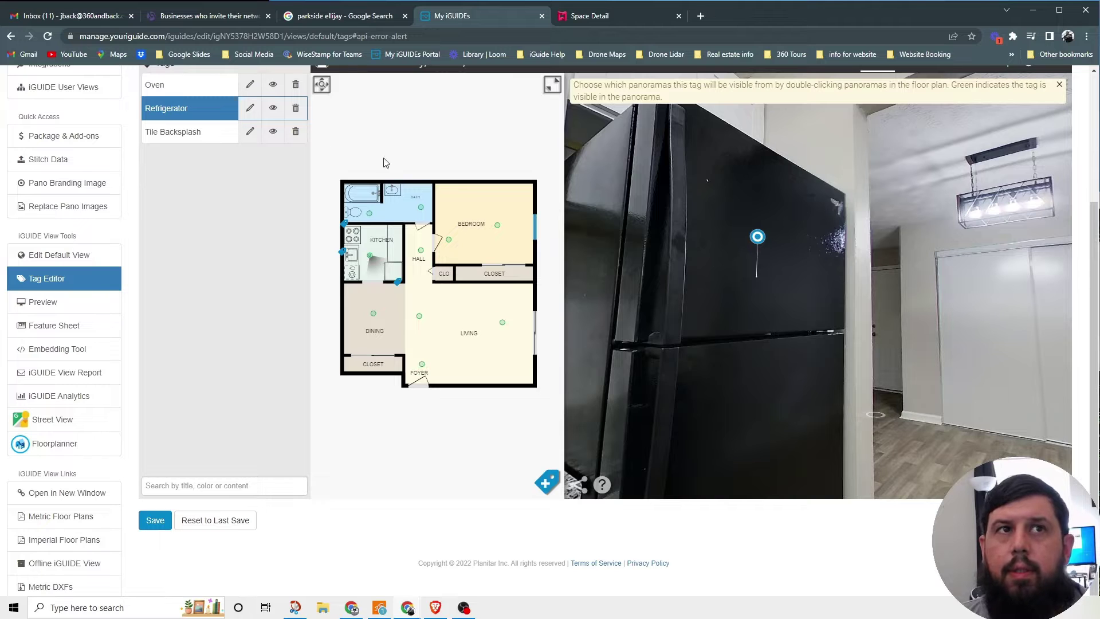
- Change the Refrigerator tag's stem height to -28 in and check its position on the refrigerator
click(251, 108)
click(340, 149)
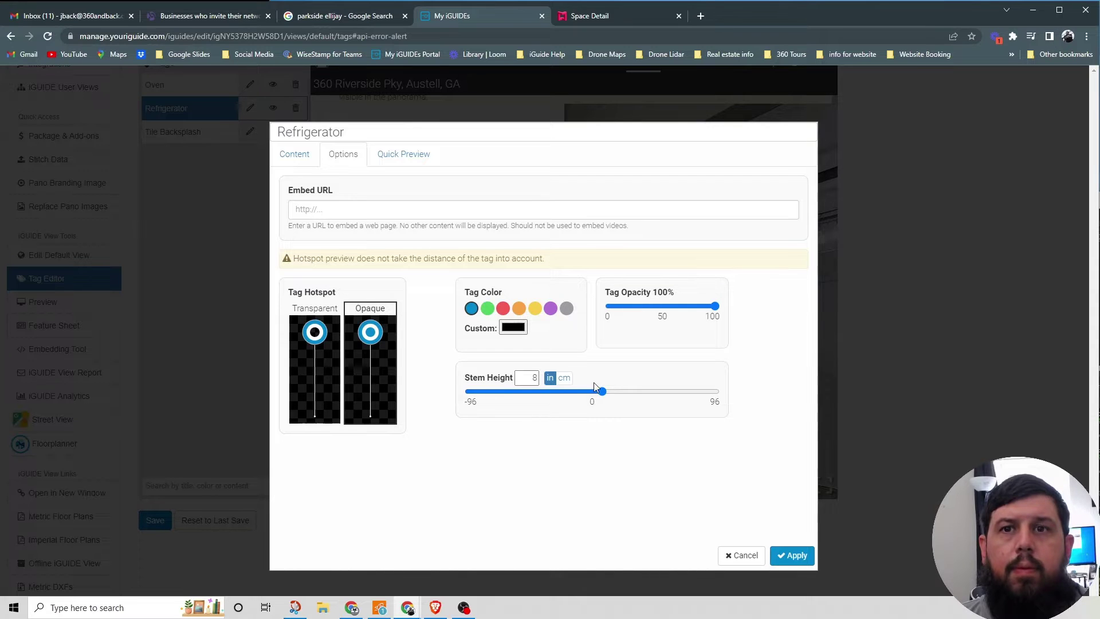
drag(604, 394, 549, 390)
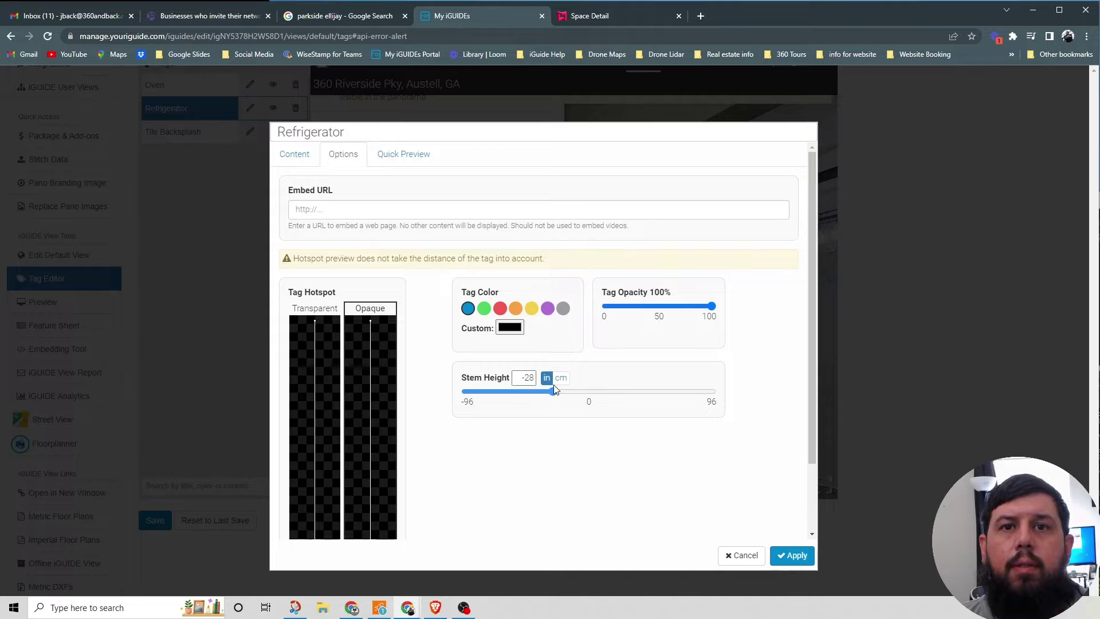
click(791, 556)
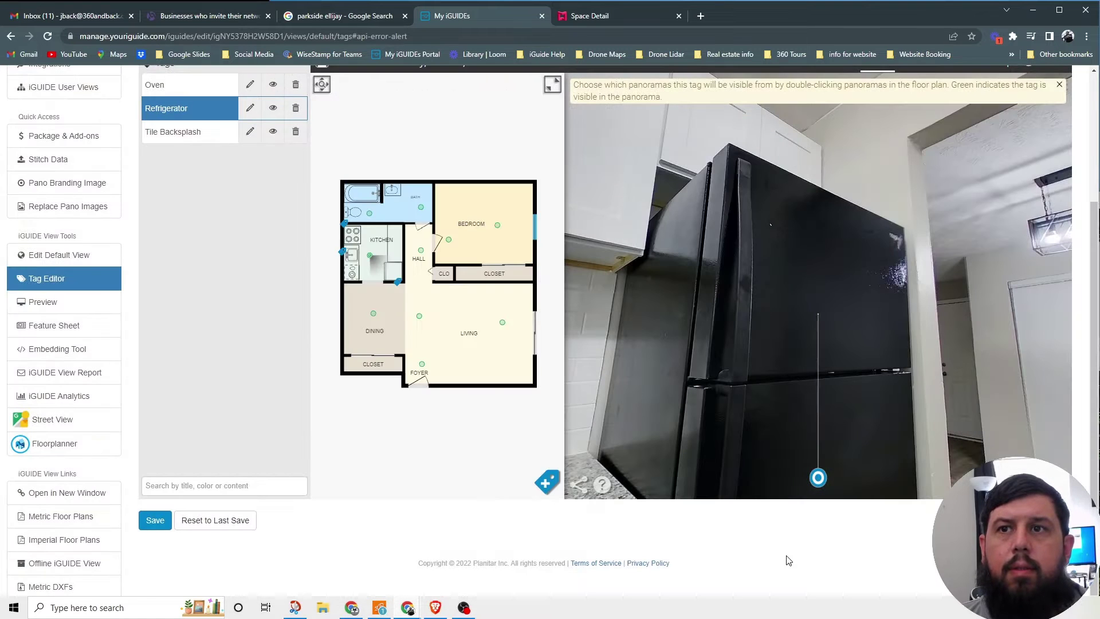
drag(720, 369, 682, 310)
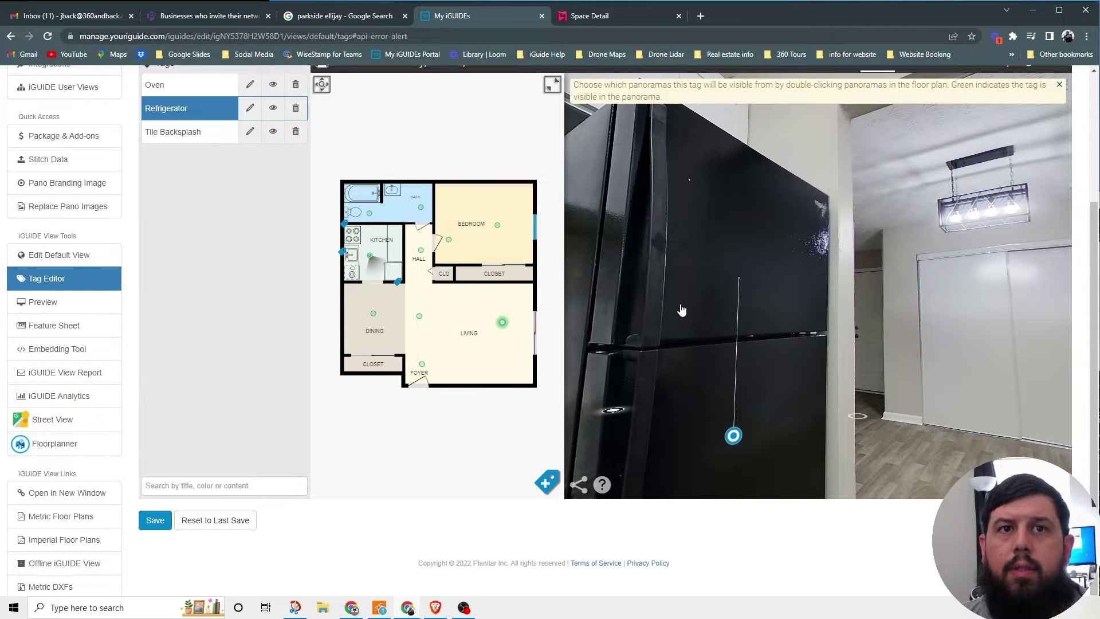
- Shorten the Refrigerator tag's downward stem to -10 in and view the tag's pop-up
click(250, 108)
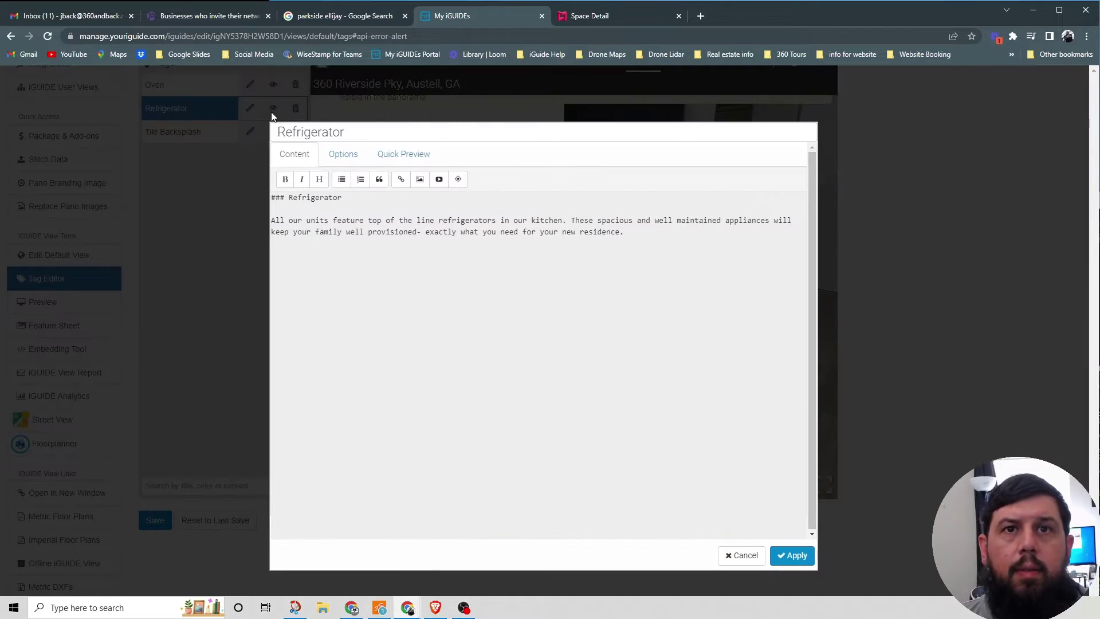
click(351, 157)
mouse_move(572, 396)
mouse_down()
mouse_move(552, 390)
mouse_move(582, 397)
mouse_up()
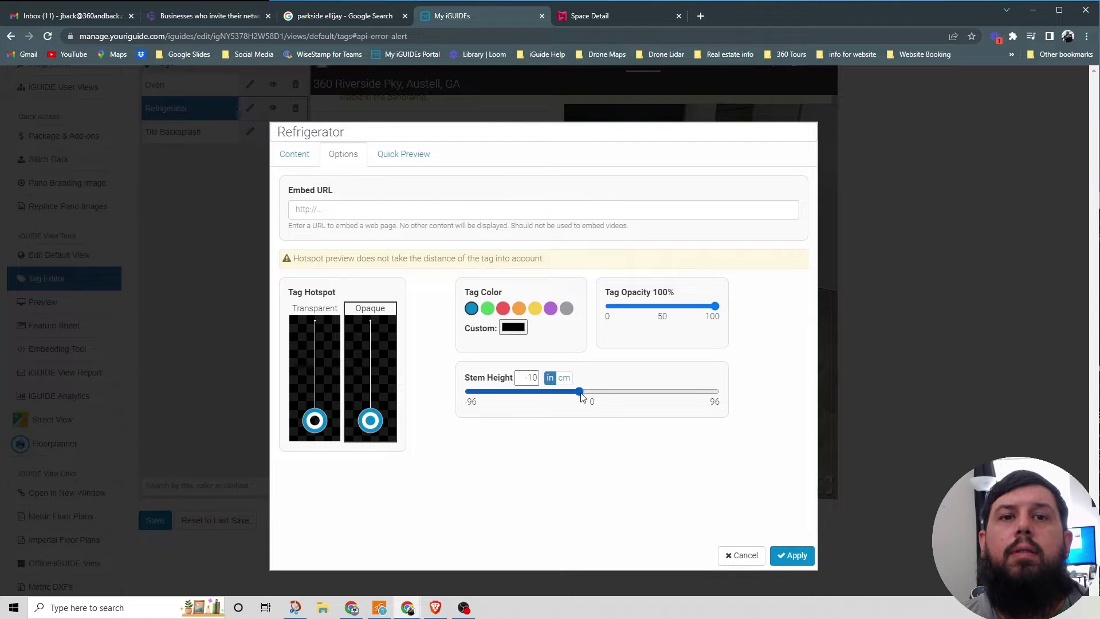
click(792, 556)
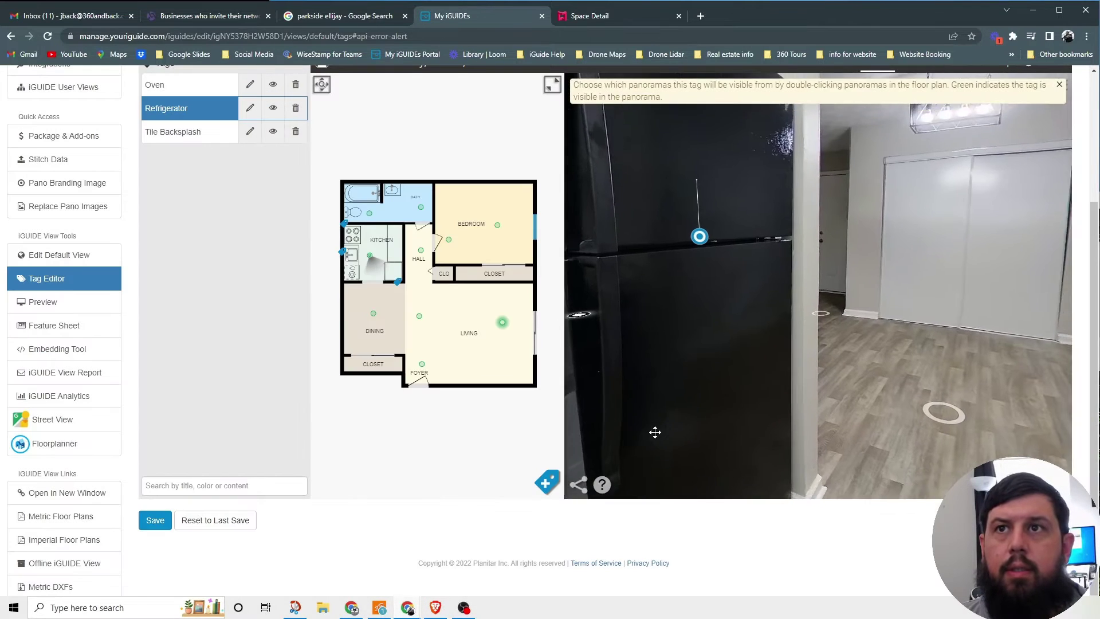
mouse_move(683, 261)
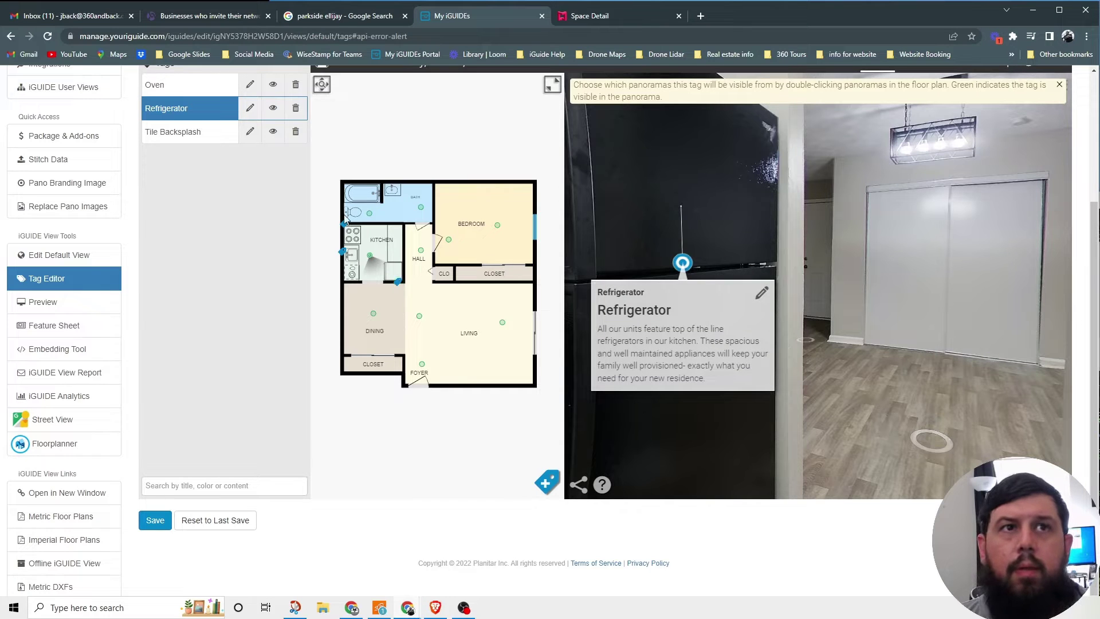
- Set the Refrigerator tag's stem height to -7 in and apply the change
click(250, 109)
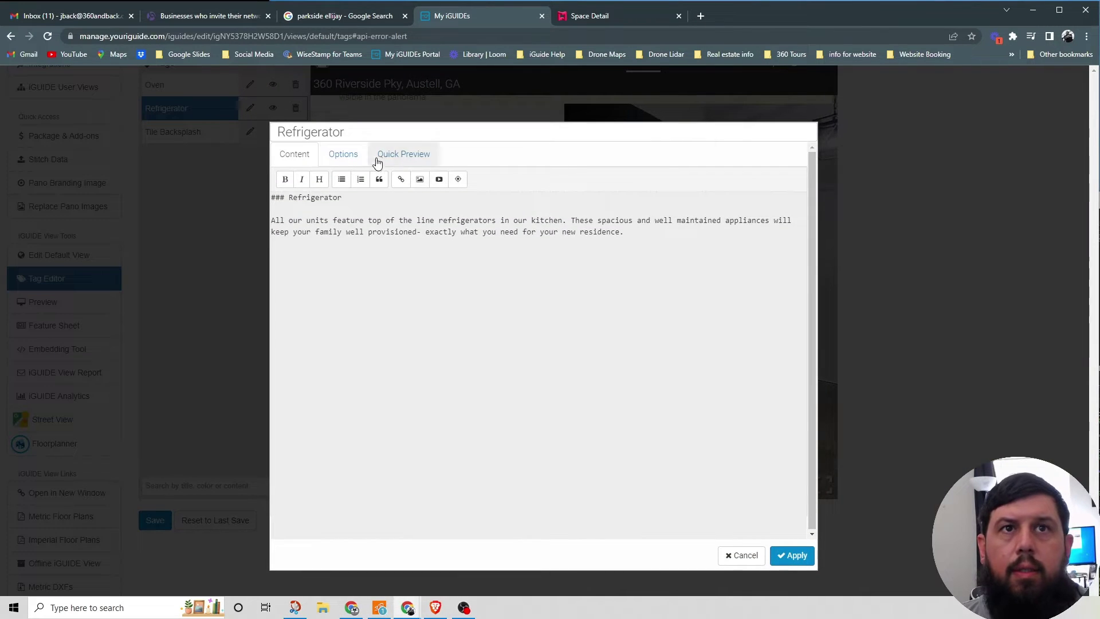
click(343, 152)
drag(580, 391, 582, 391)
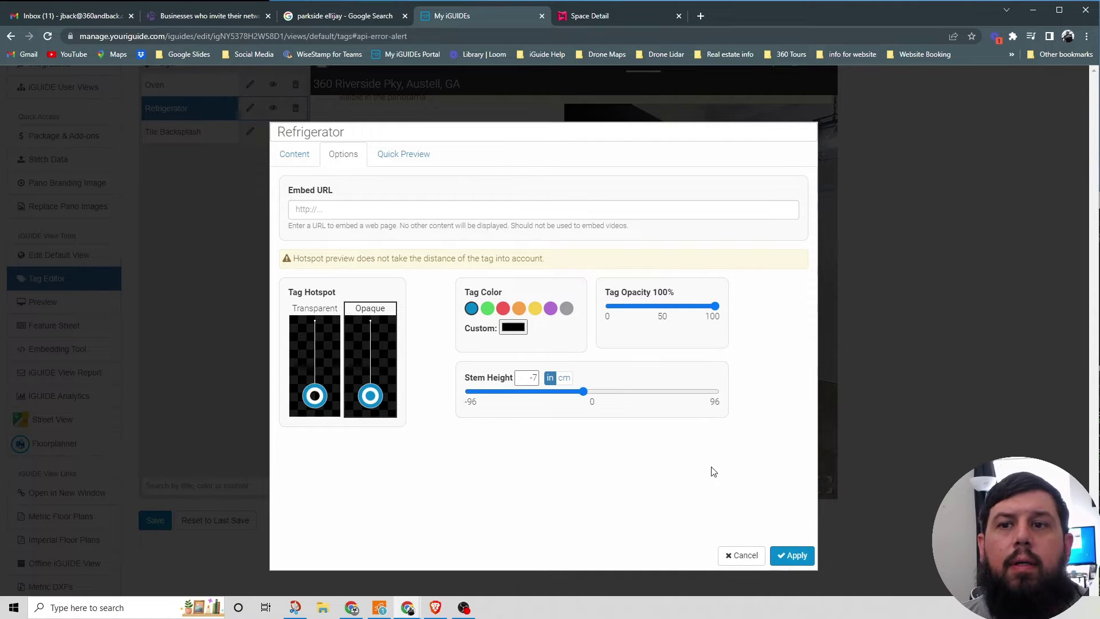
click(794, 556)
- Examine the Refrigerator tag and its pop-up from different viewing angles in the kitchen panorama
drag(808, 466, 626, 459)
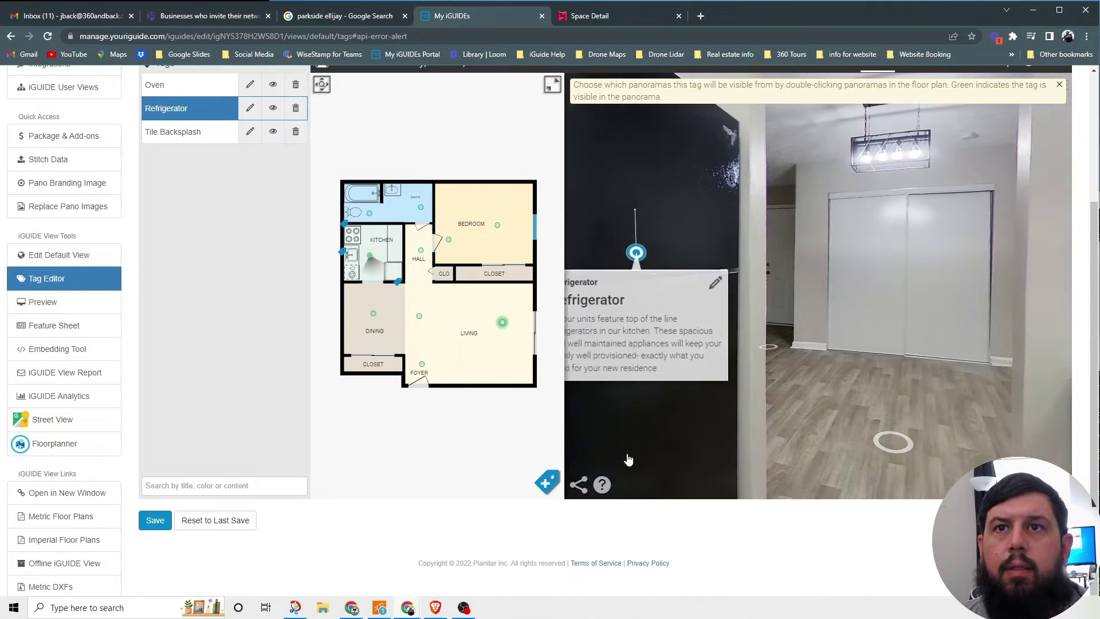
drag(686, 418, 786, 409)
mouse_move(731, 247)
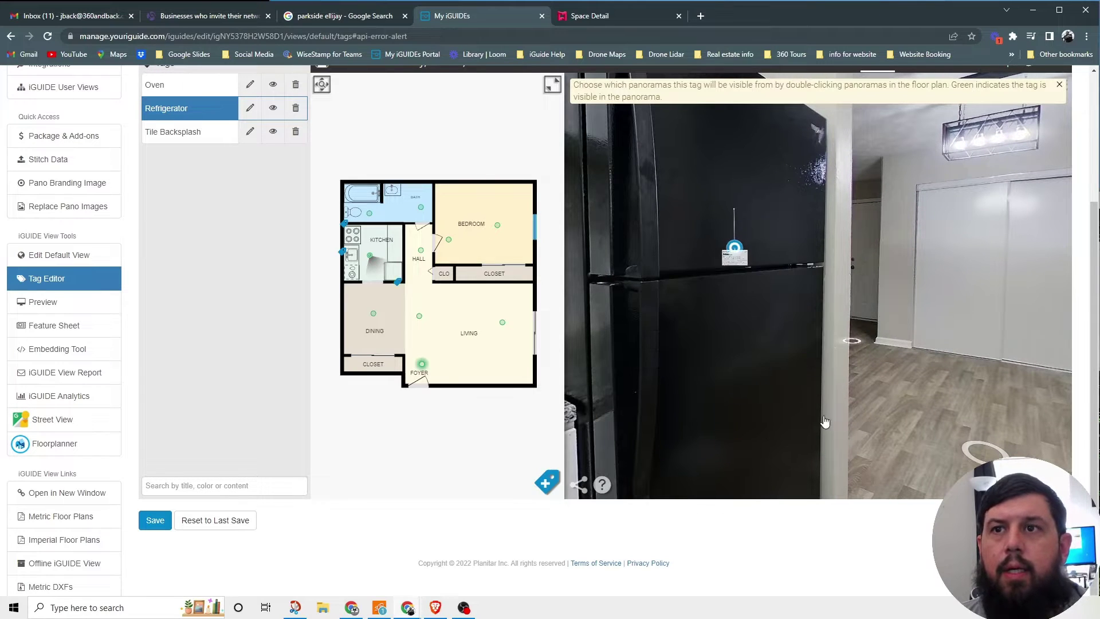
click(717, 432)
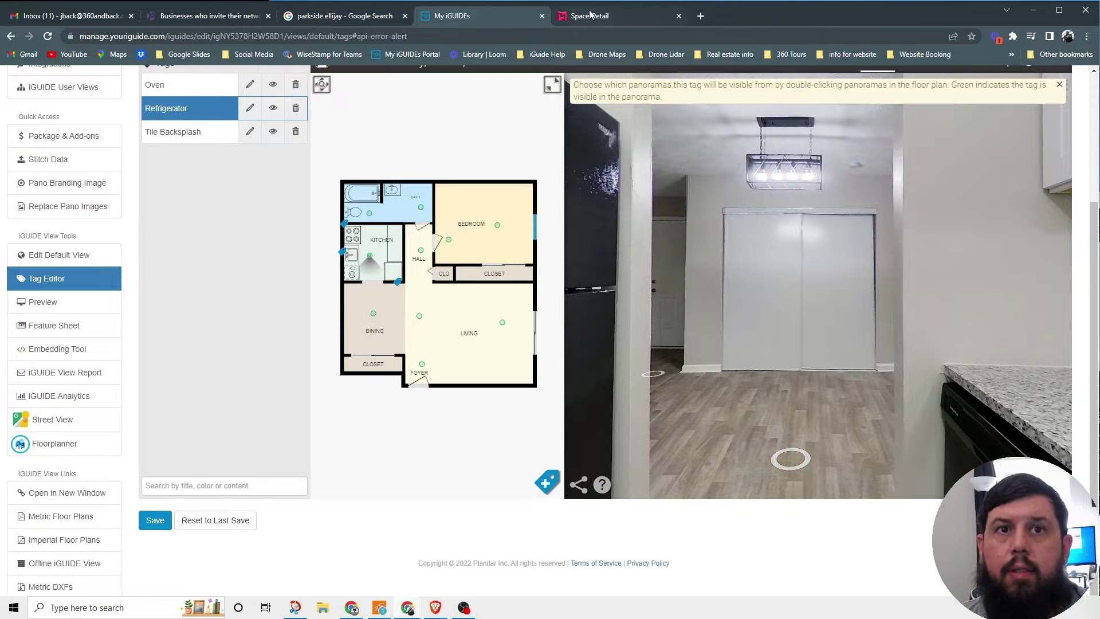
click(399, 283)
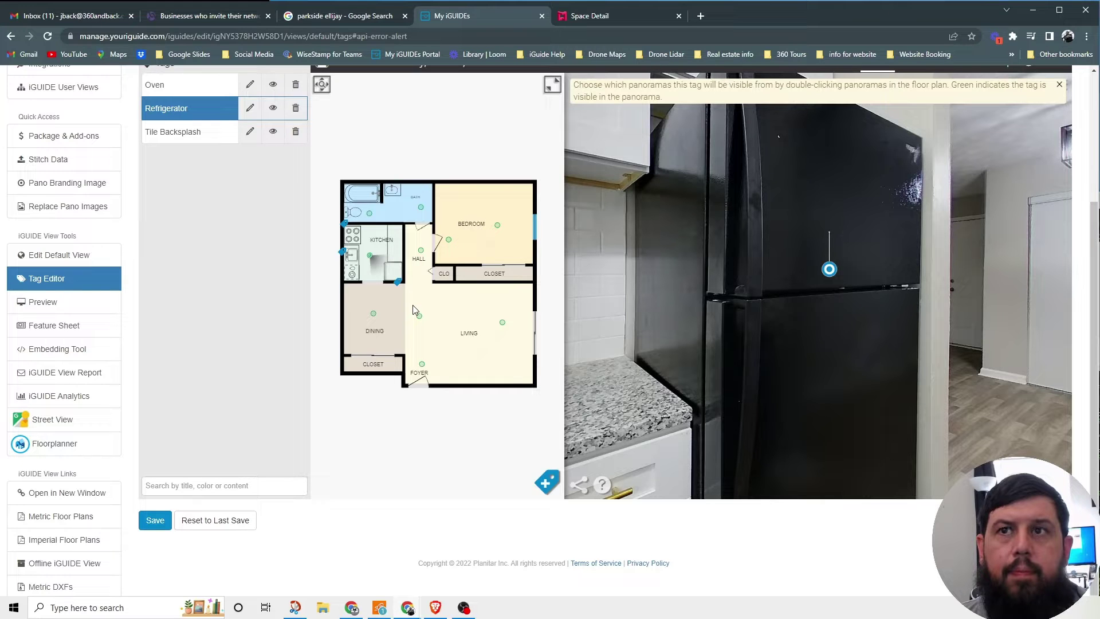
drag(650, 332, 607, 329)
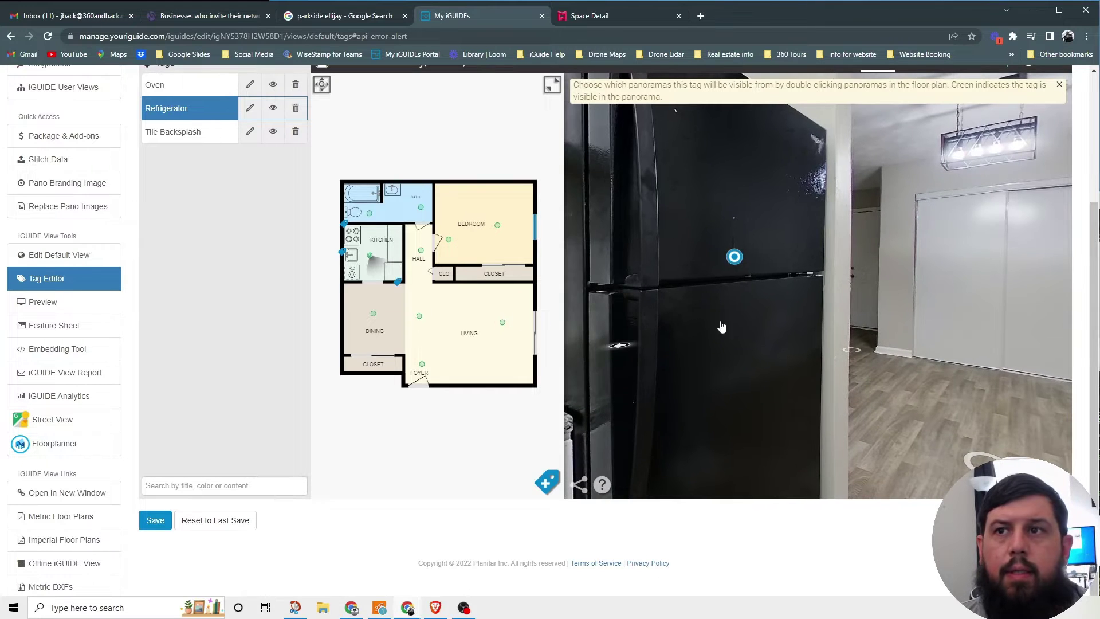
click(722, 326)
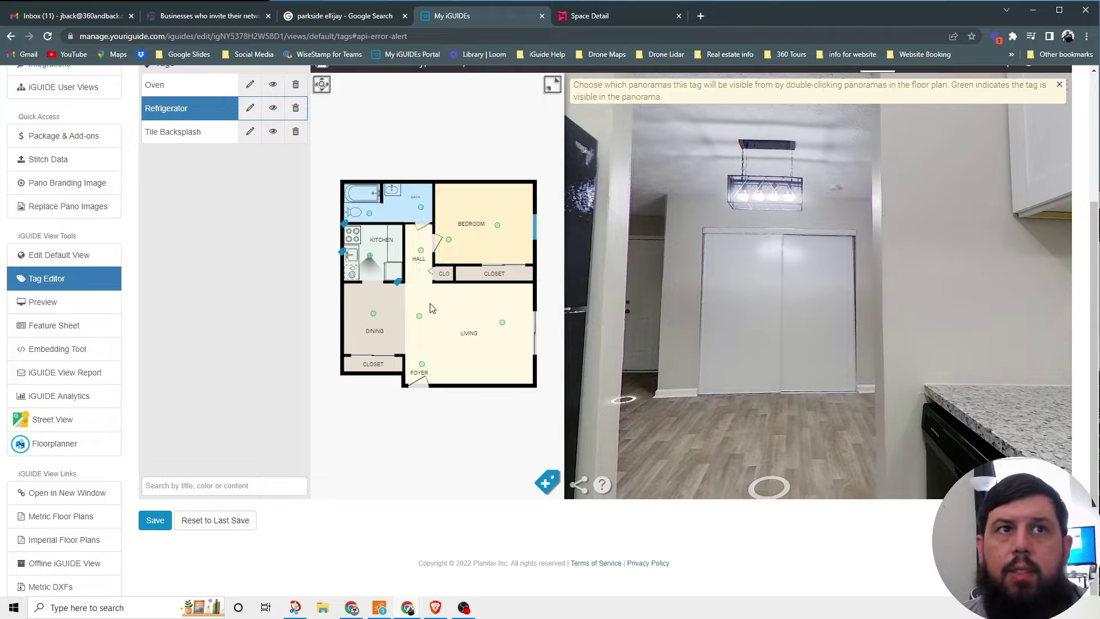
- Examine the dishwasher tag's placement in the Matterport tour and return to iGUIDE with the kitchen view on the dishwasher
click(606, 15)
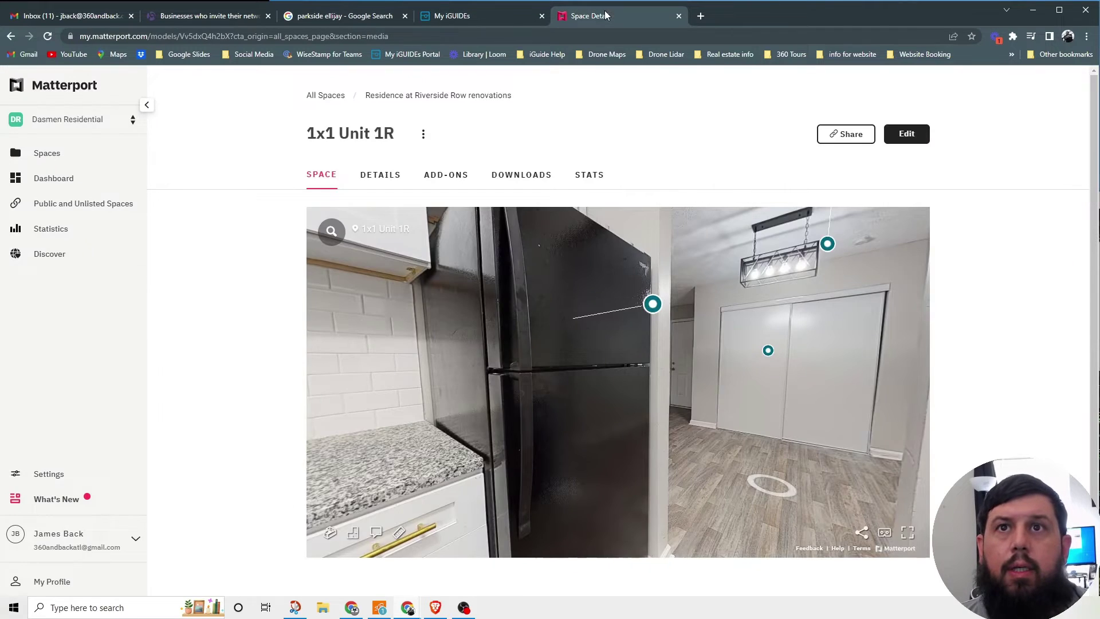
click(766, 311)
click(654, 256)
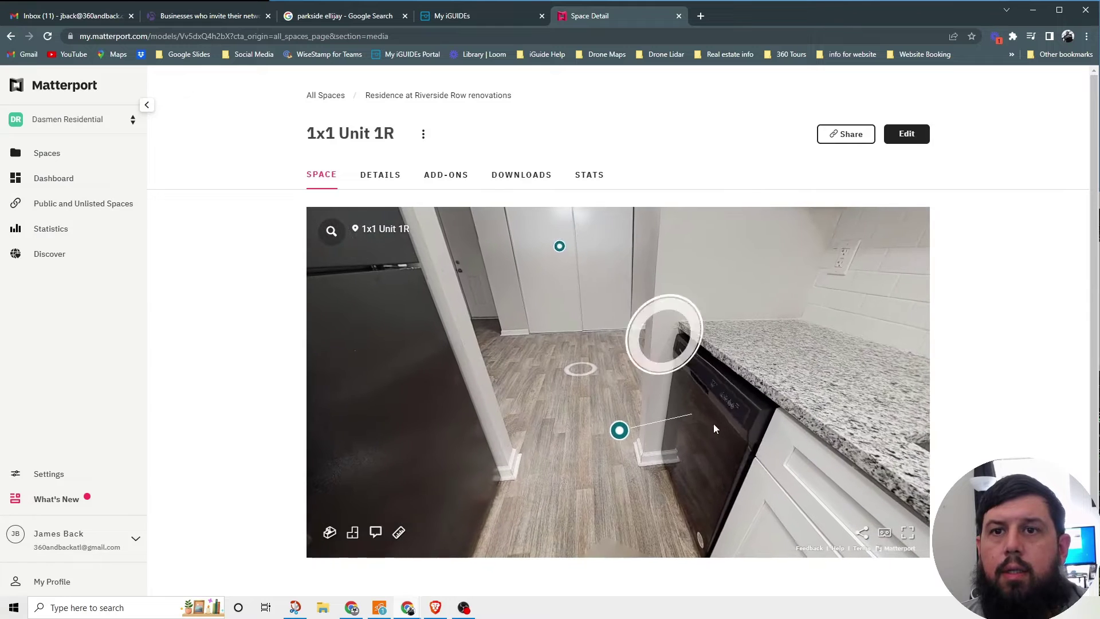
click(692, 381)
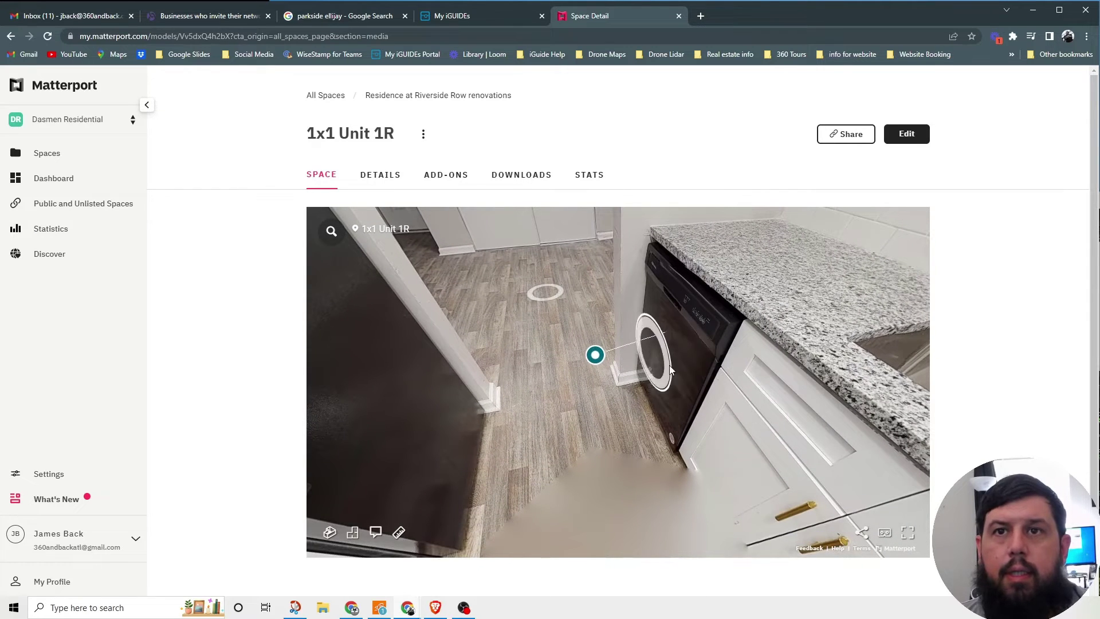
click(487, 16)
click(373, 312)
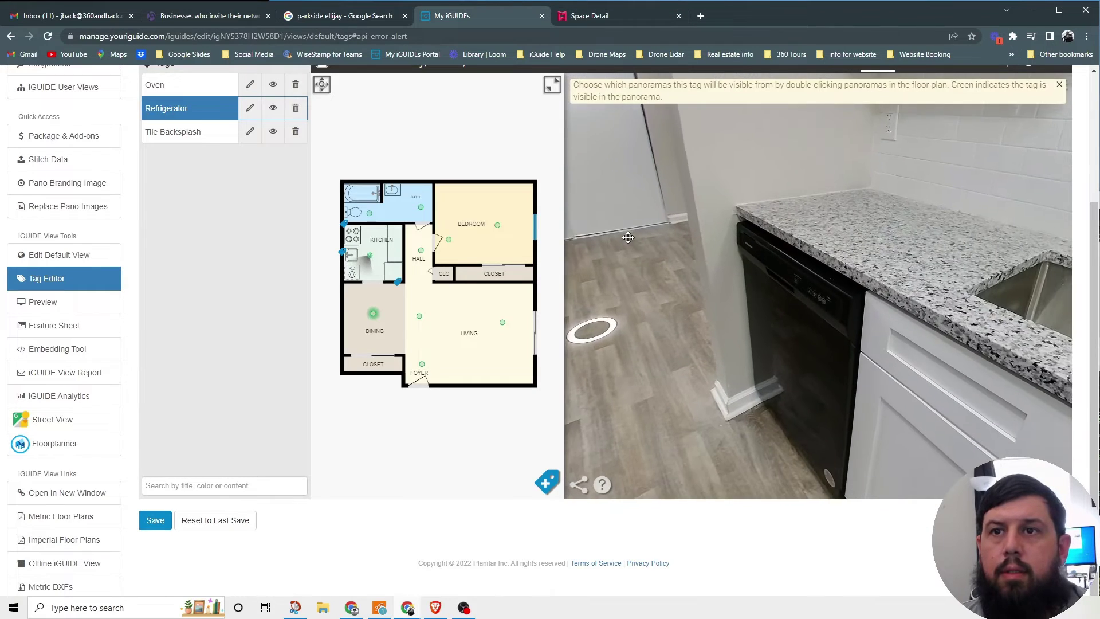
- Check the dishwasher tag in the Matterport tour, return to iGUIDE and save the view with its current tags
click(618, 16)
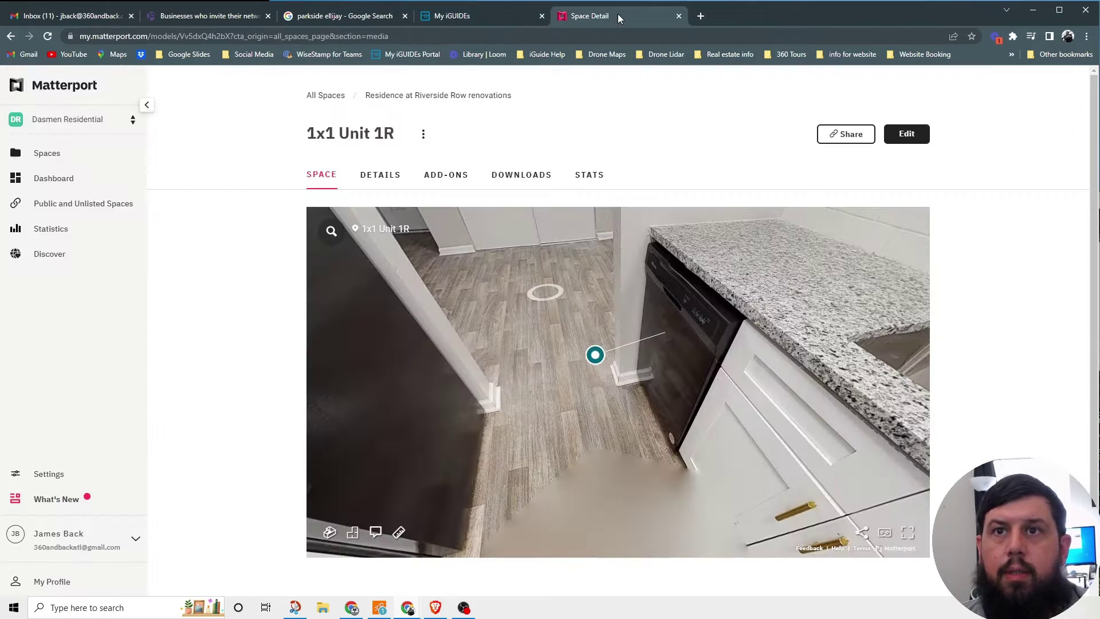
click(481, 15)
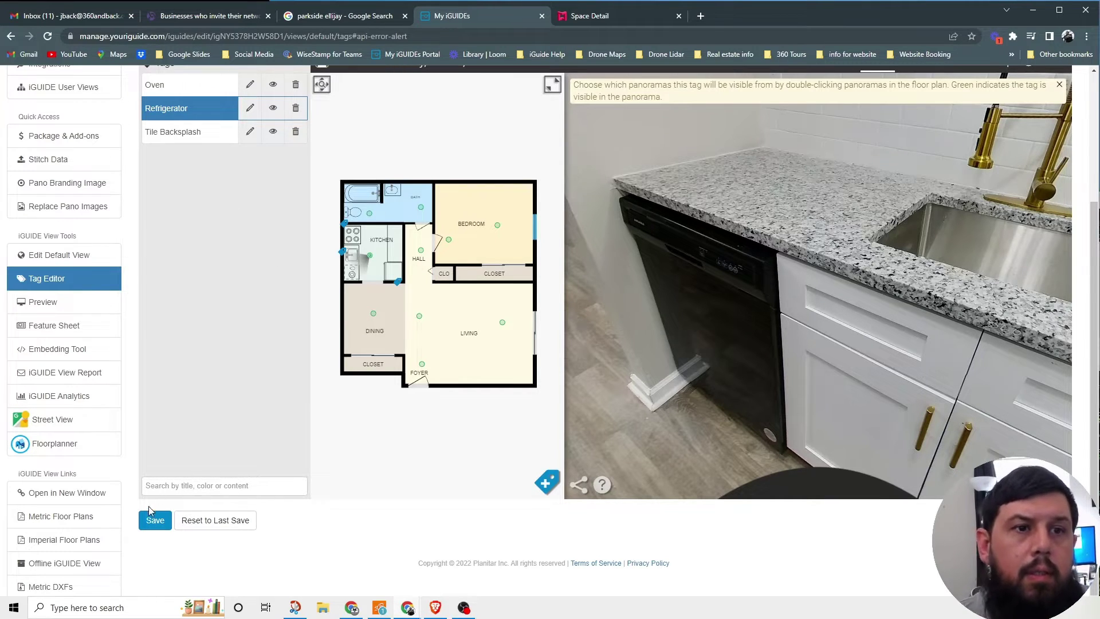
click(154, 520)
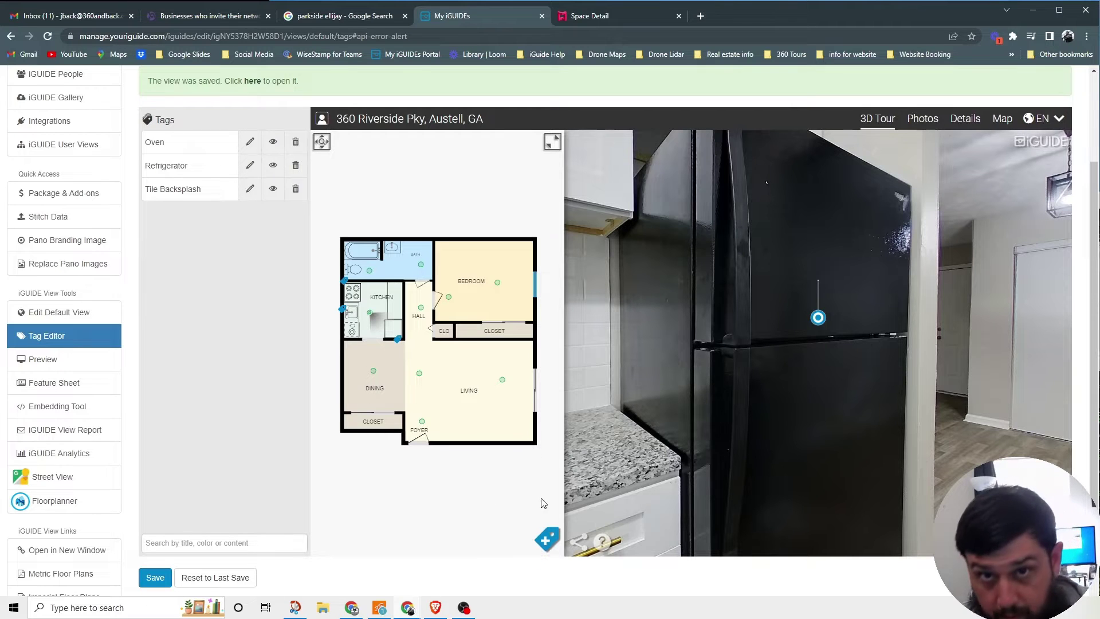
- Try placing a tag on the dishwasher's front twice with Tag Placement Mode 1, deleting each new tag
click(547, 540)
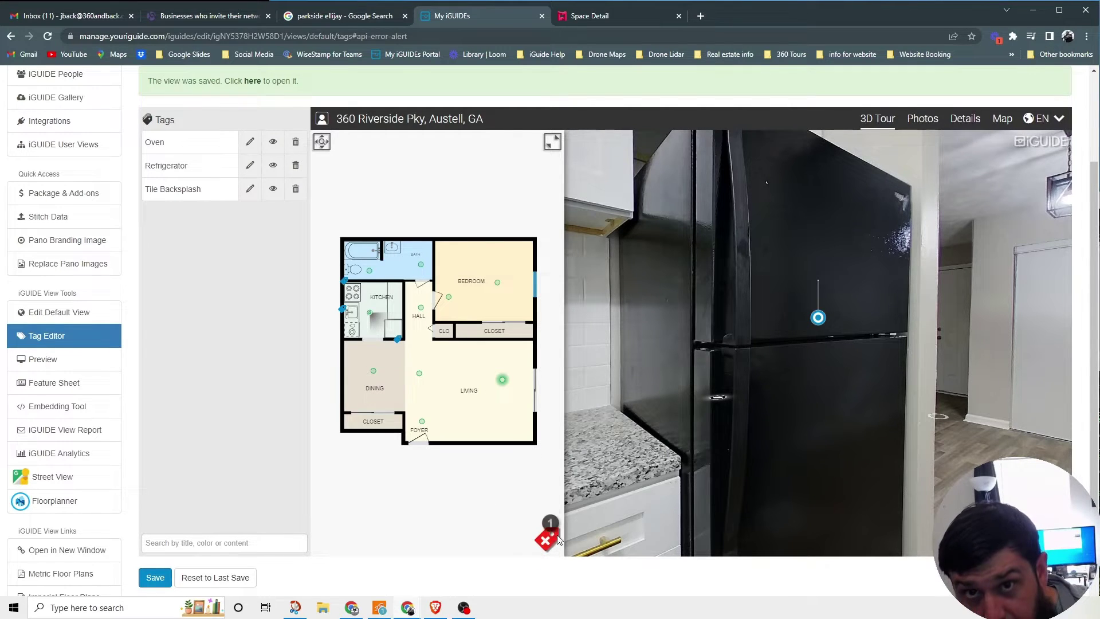
click(901, 417)
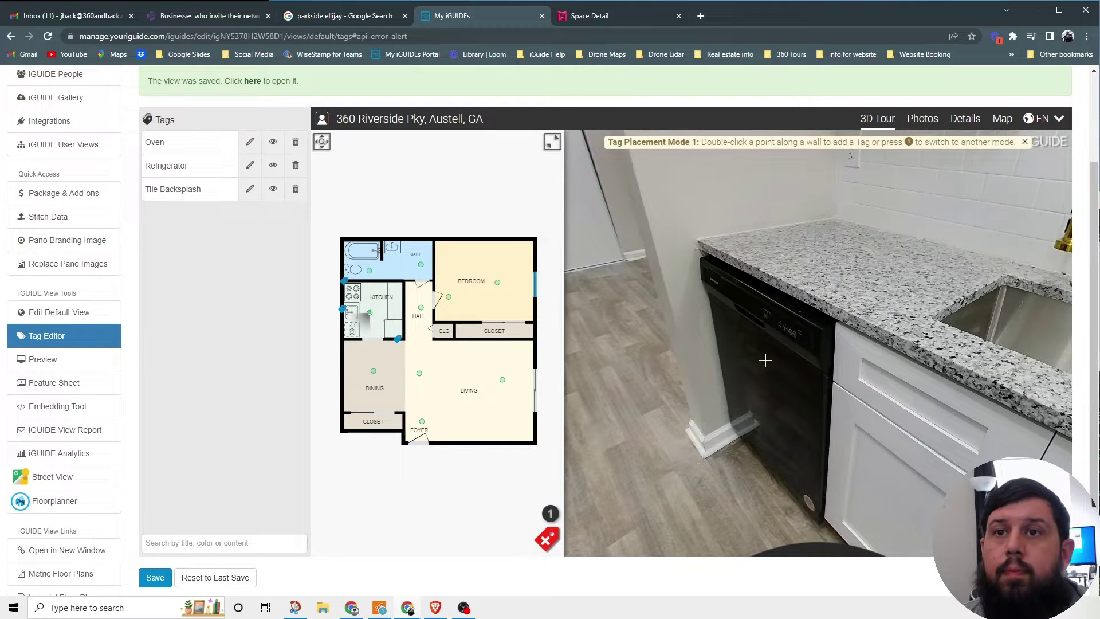
double_click(765, 360)
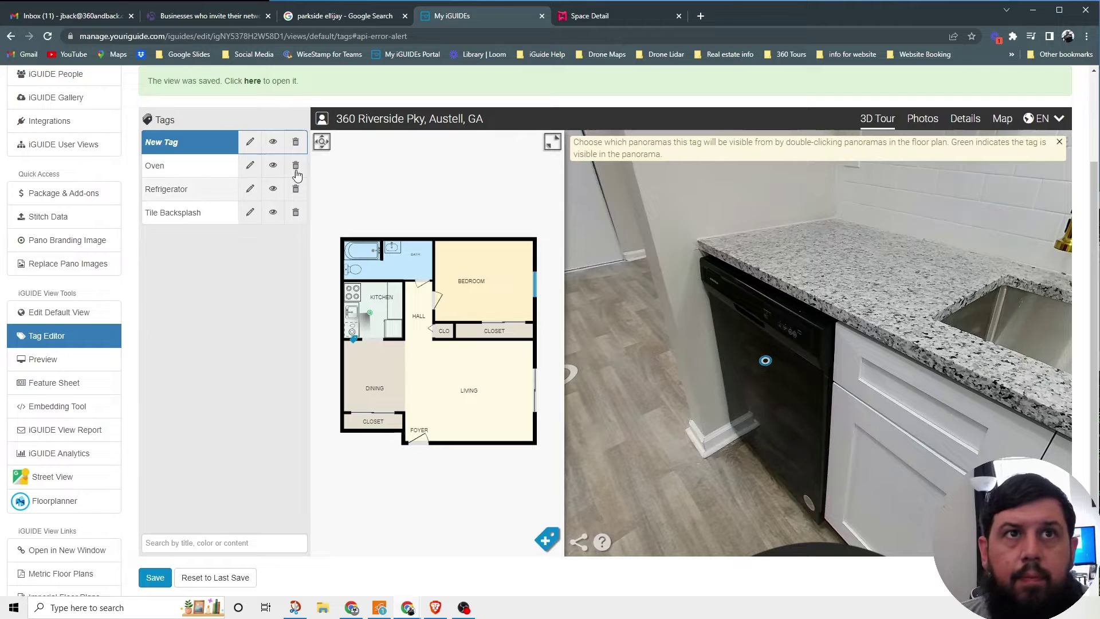
click(295, 141)
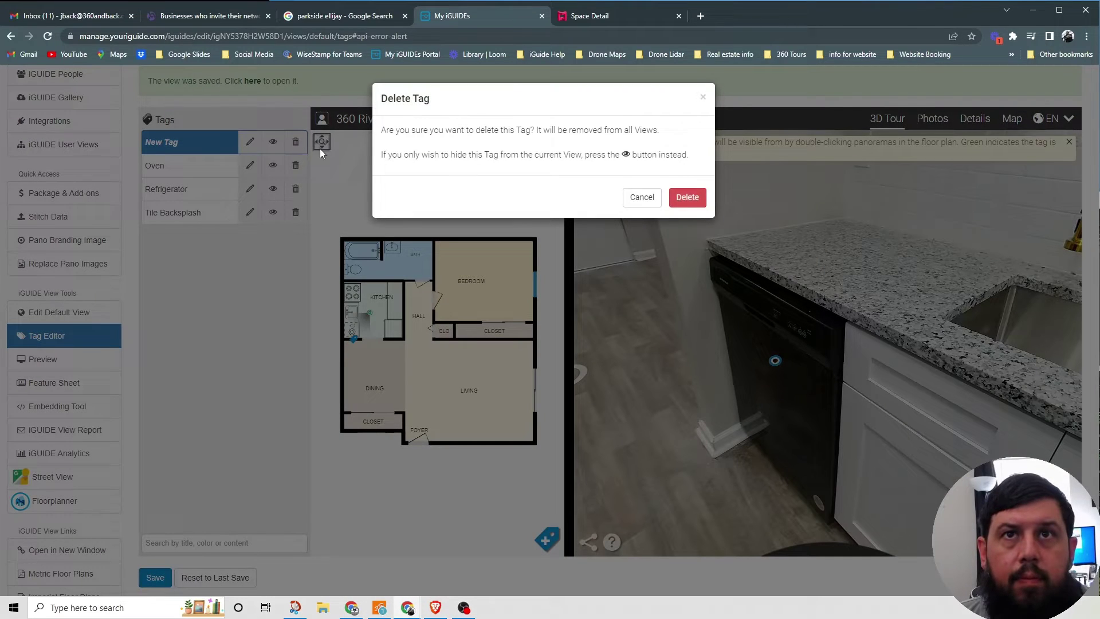
click(688, 197)
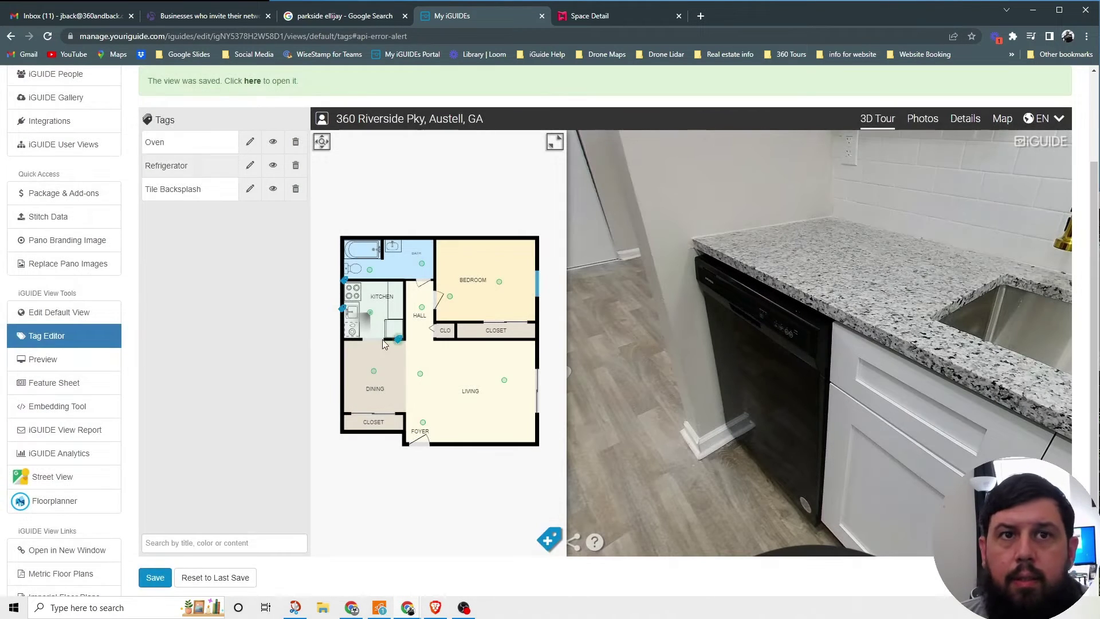
click(549, 541)
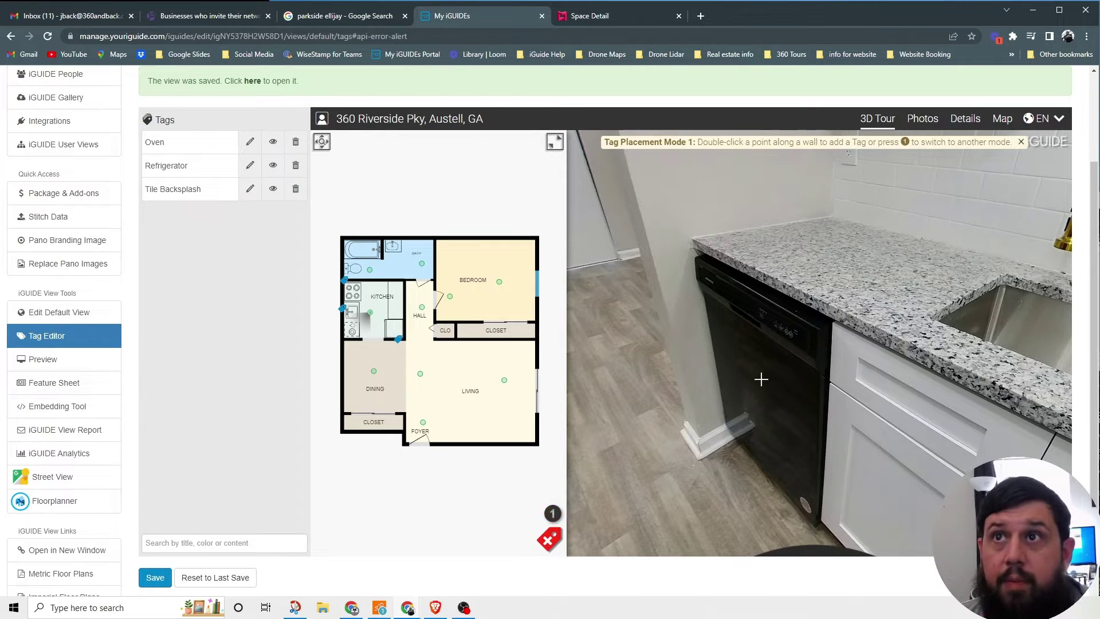
double_click(783, 348)
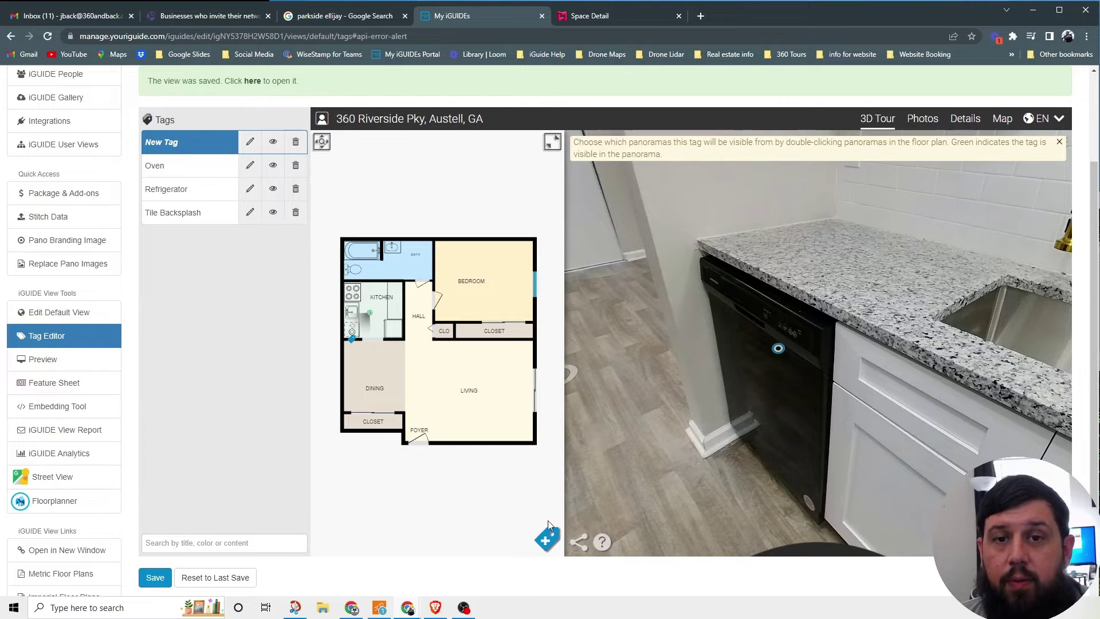
click(295, 142)
click(688, 195)
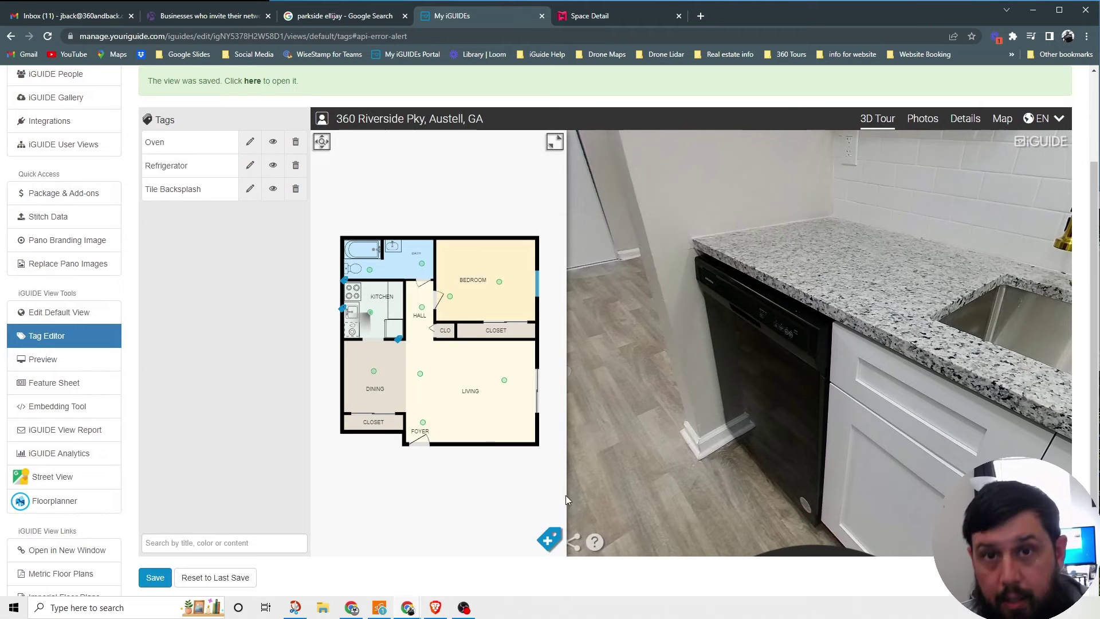
- Try to draw a placement line along the kitchen's outer wall with Tag Placement Mode 2, and discard it
click(547, 540)
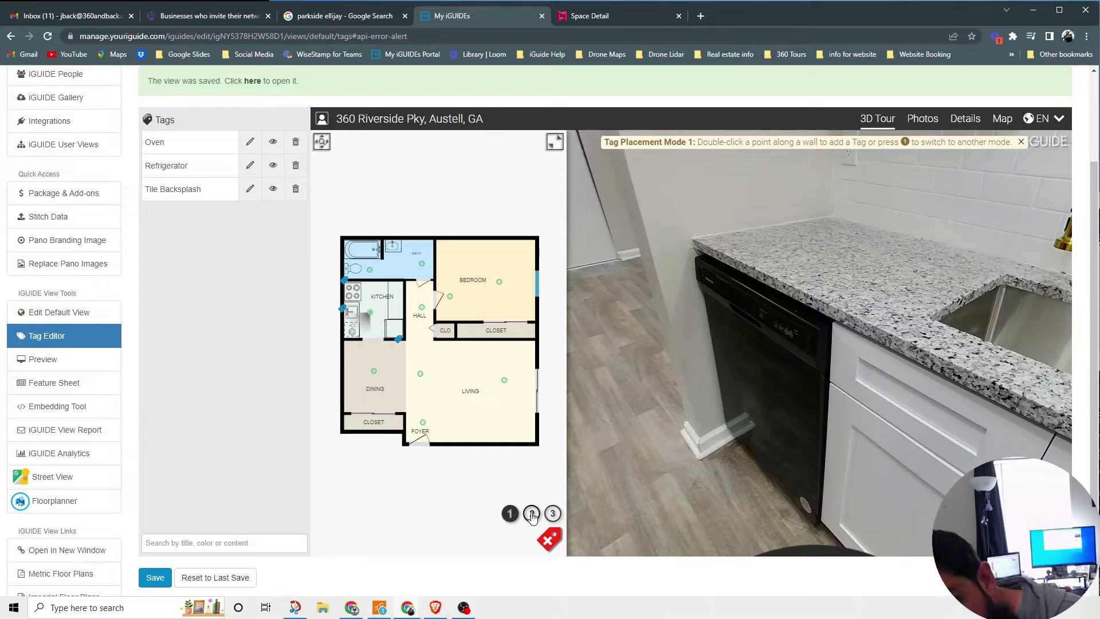
click(532, 514)
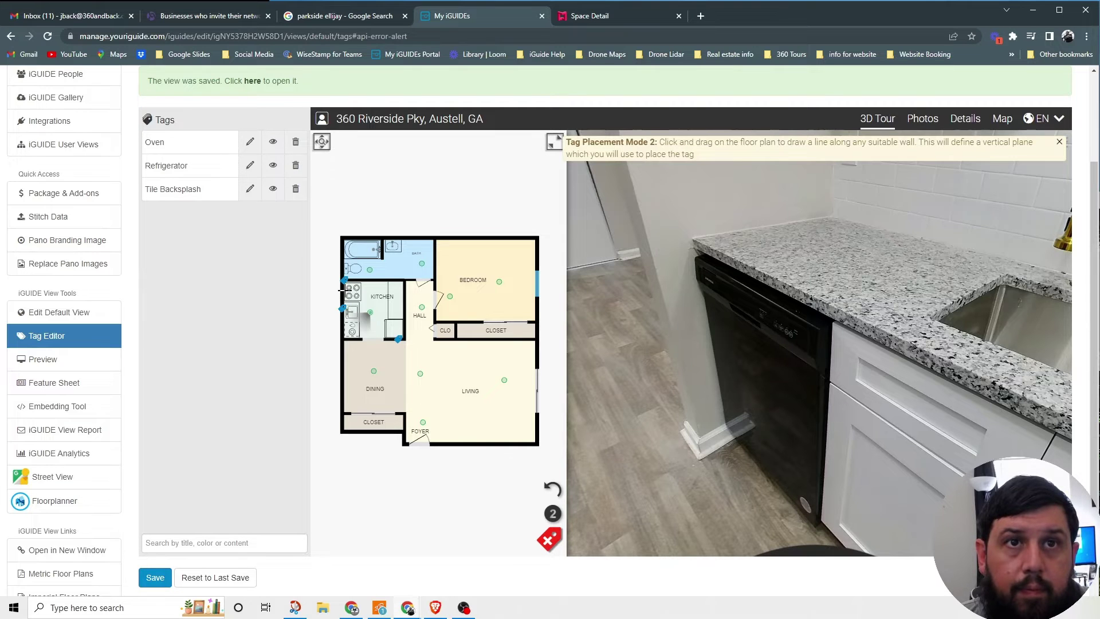
drag(341, 291, 342, 343)
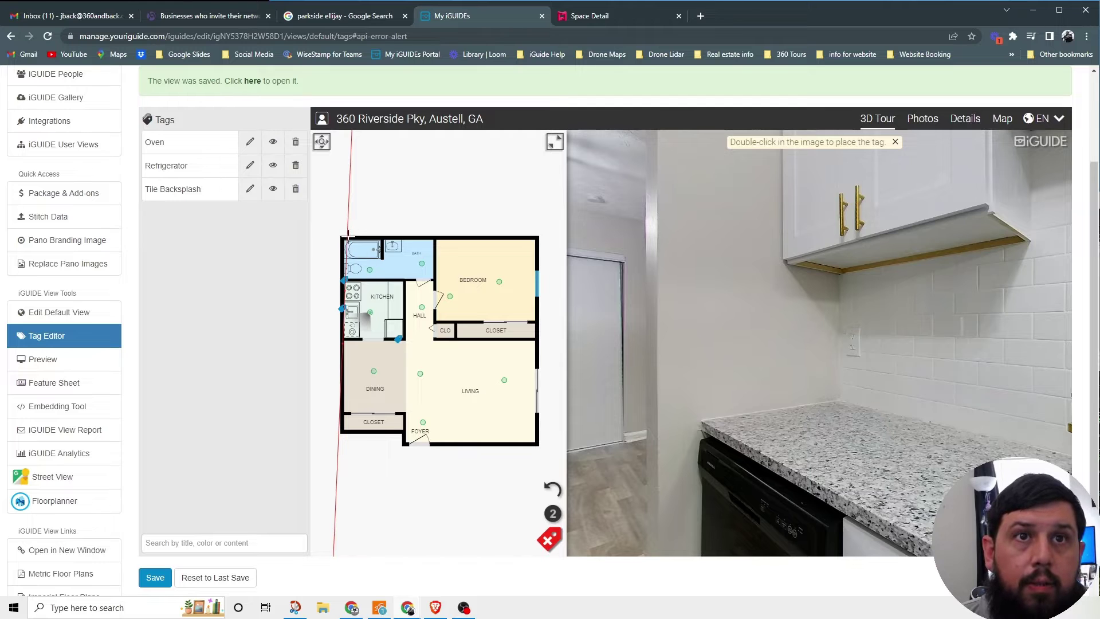
click(371, 310)
click(347, 309)
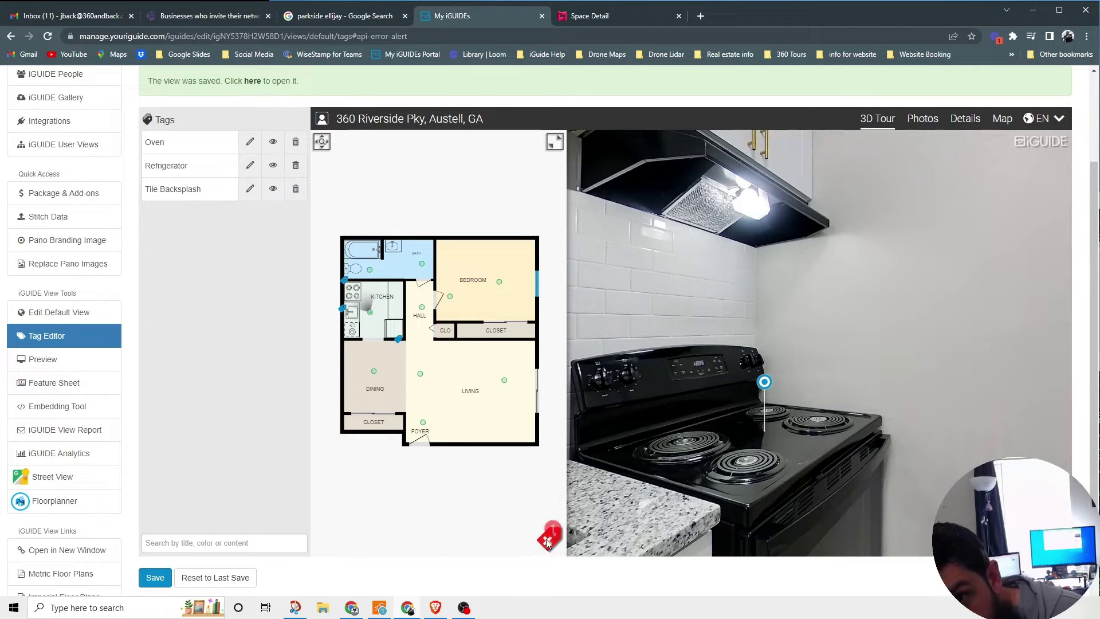
- Define a placement plane along the floor plan's full left outer wall in Tag Placement Mode 2 and place a tag on the dishwasher's front
click(552, 514)
click(533, 514)
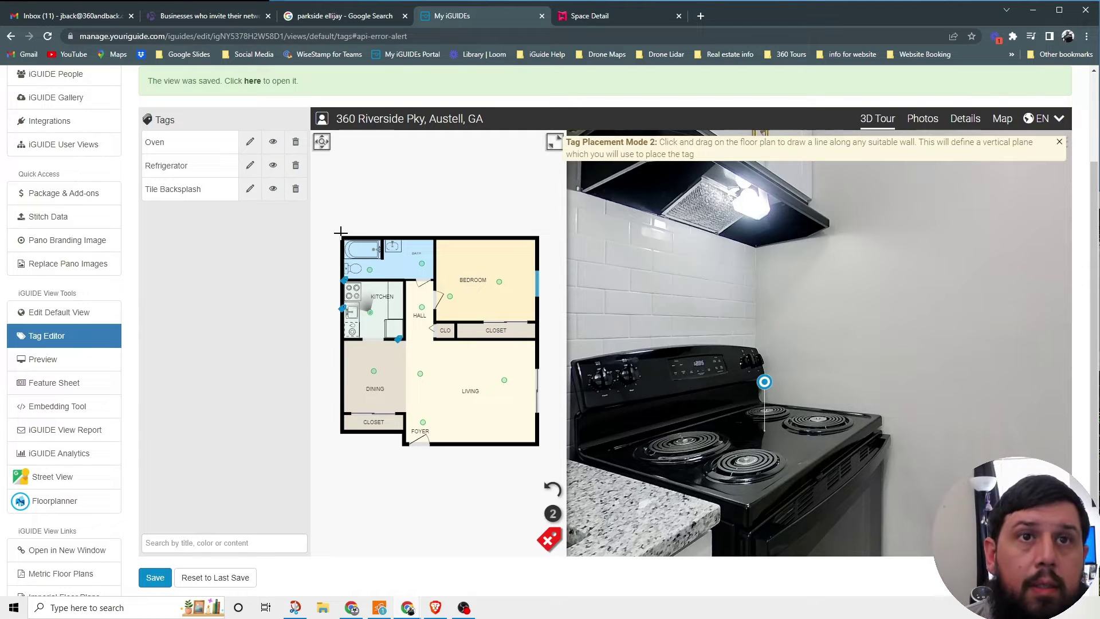
drag(344, 235, 342, 433)
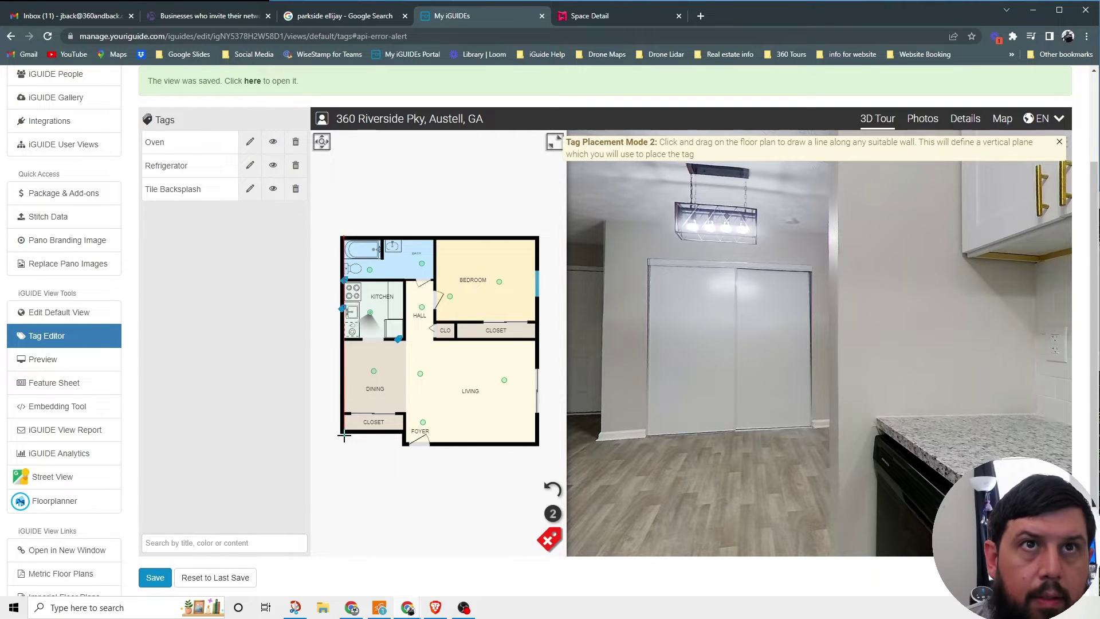
drag(344, 437, 344, 437)
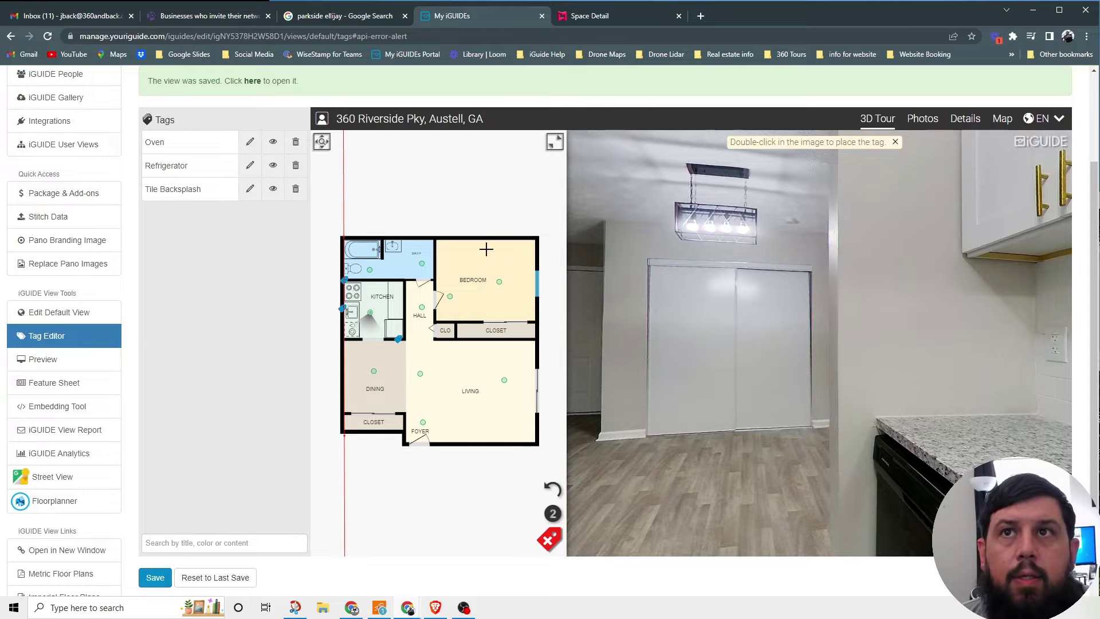
drag(943, 334, 697, 189)
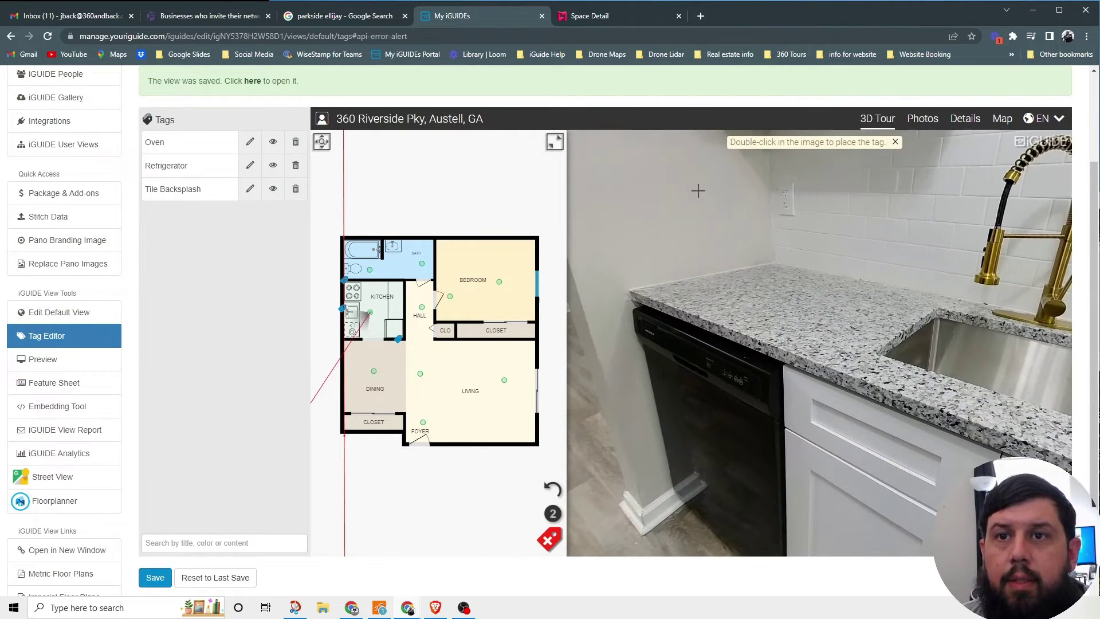
double_click(705, 397)
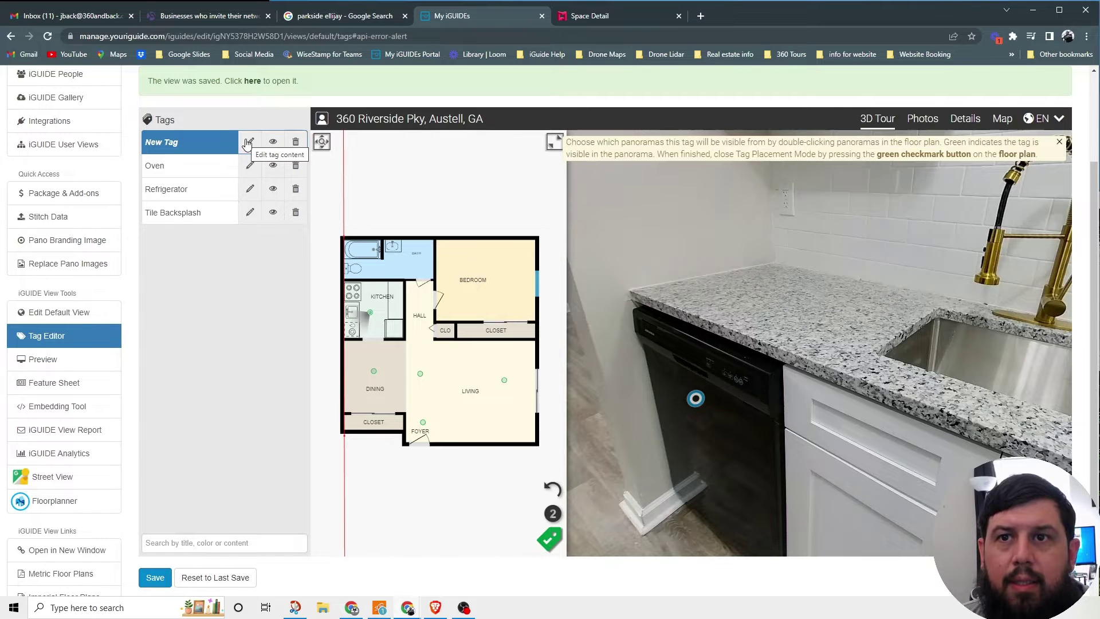
- Check the new dishwasher tag from different viewing angles in the kitchen panorama, and delete it
mouse_move(768, 364)
mouse_down()
mouse_move(663, 284)
mouse_move(776, 269)
mouse_move(805, 360)
mouse_move(968, 364)
mouse_move(1014, 343)
mouse_up()
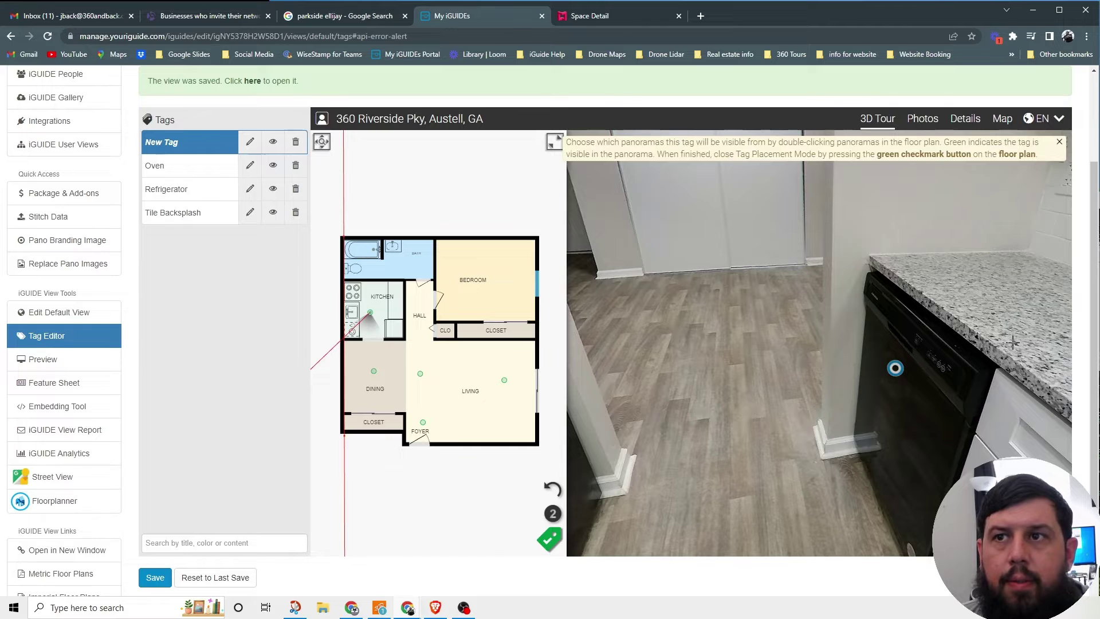
drag(1014, 343, 878, 326)
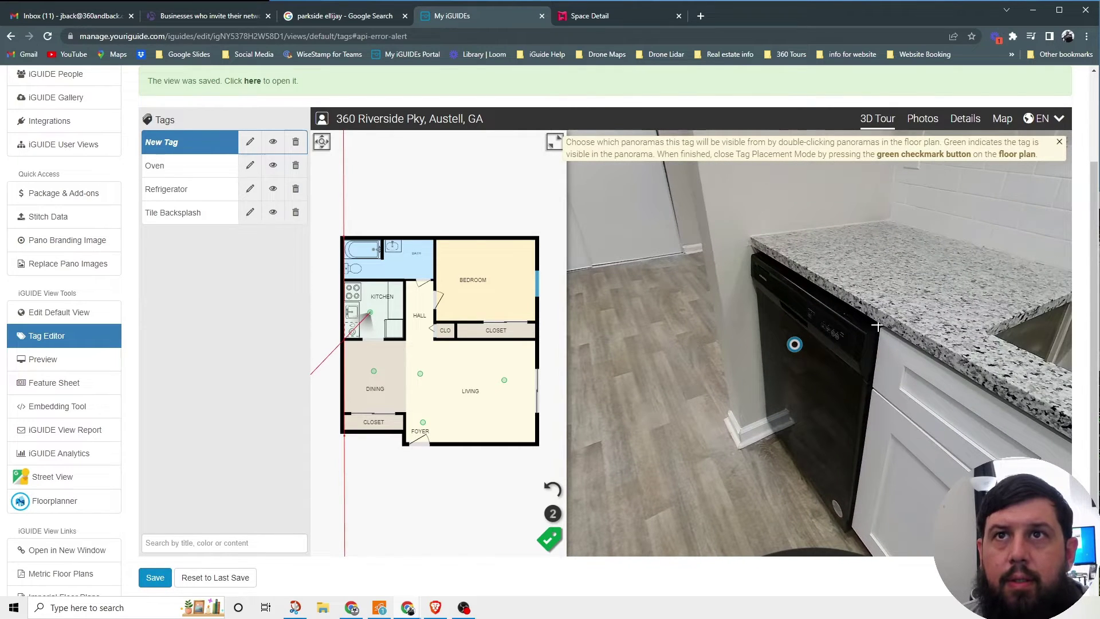
drag(878, 327, 869, 371)
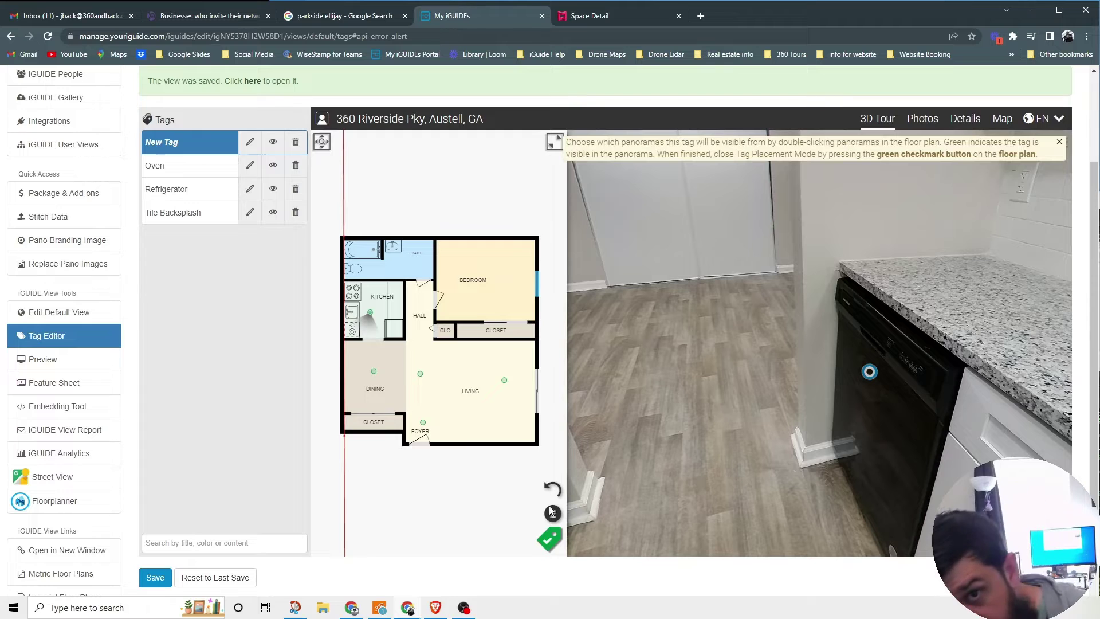
click(548, 540)
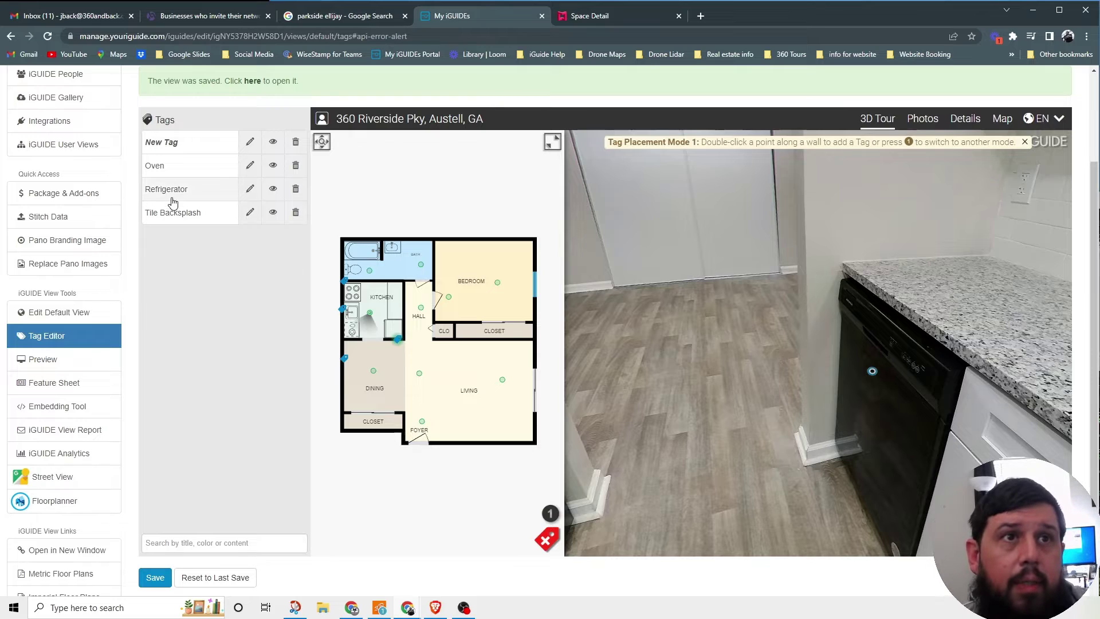
click(296, 142)
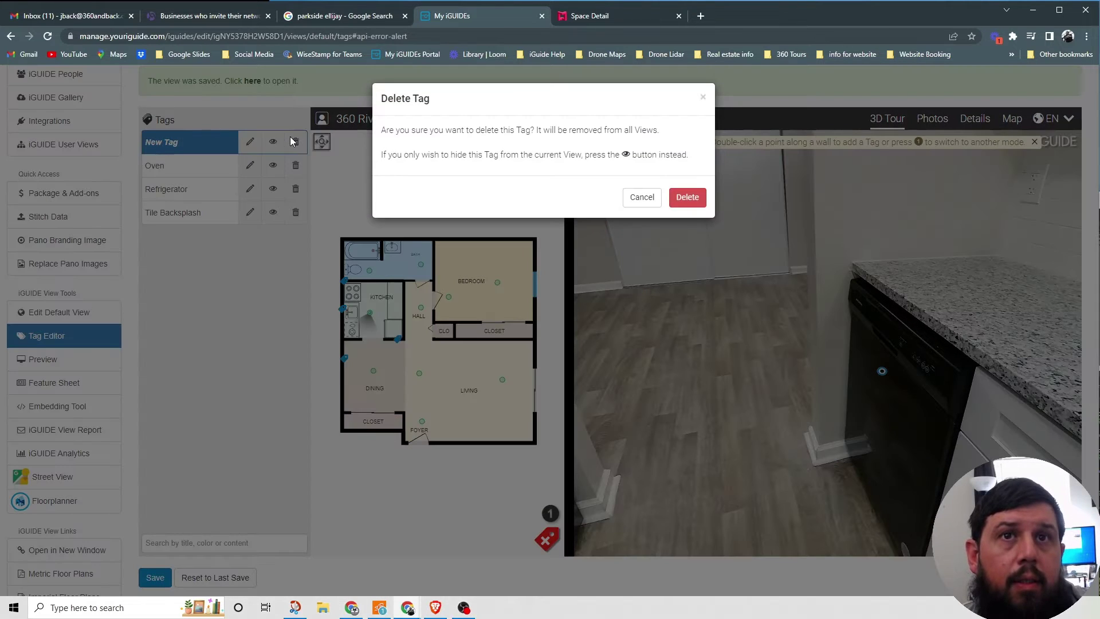
click(688, 196)
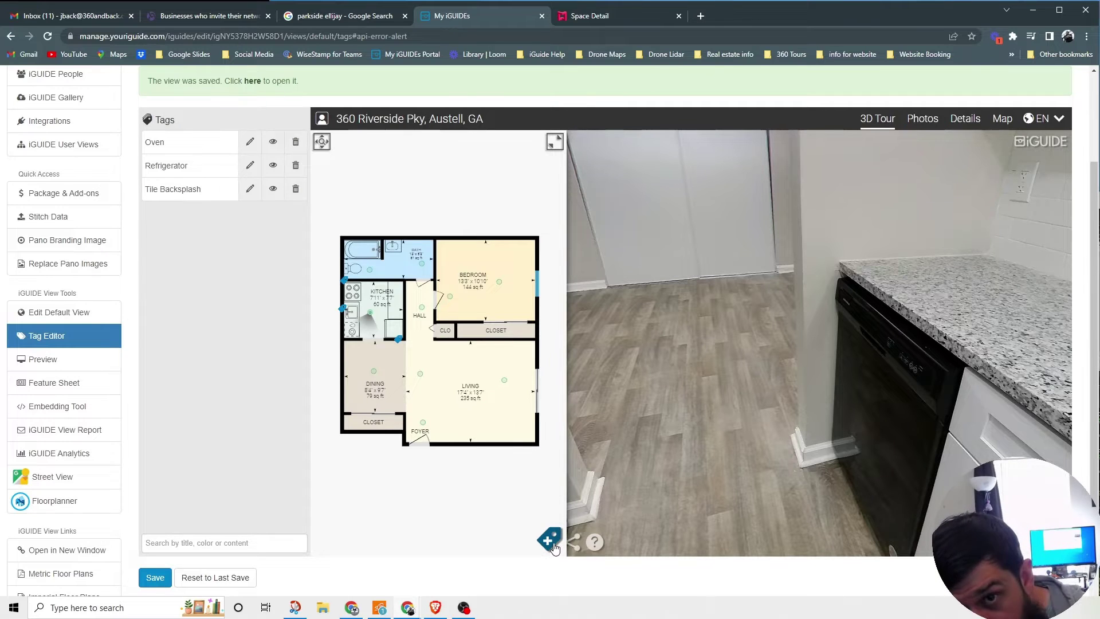
- Start a tag in Tag Placement Mode 3 by marking a point on the dishwasher's upper front from the dining room panorama
click(552, 513)
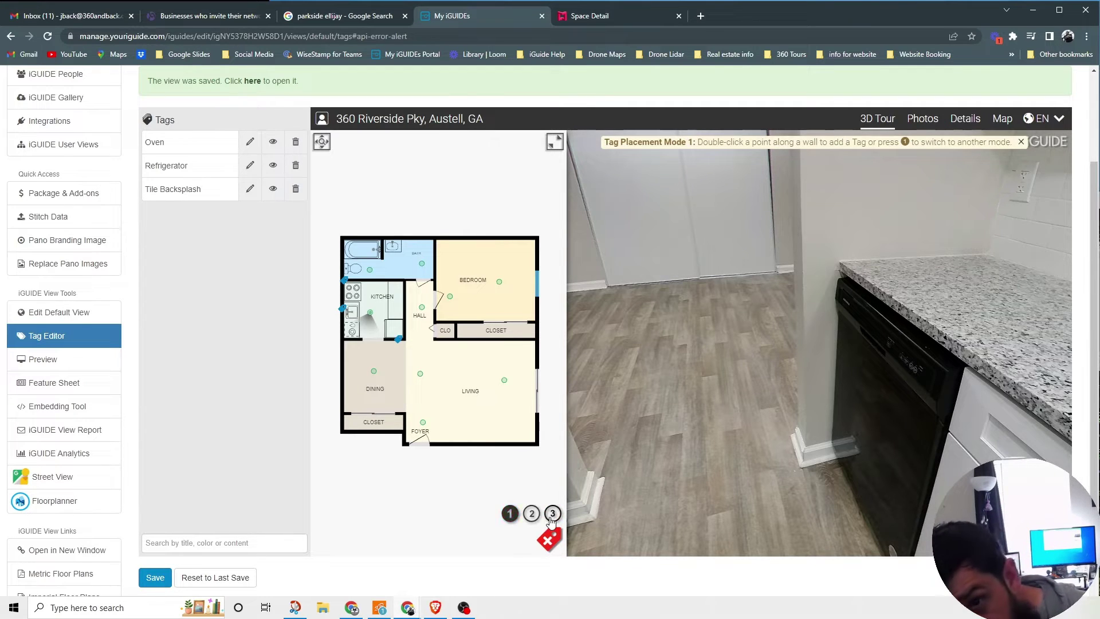
click(550, 514)
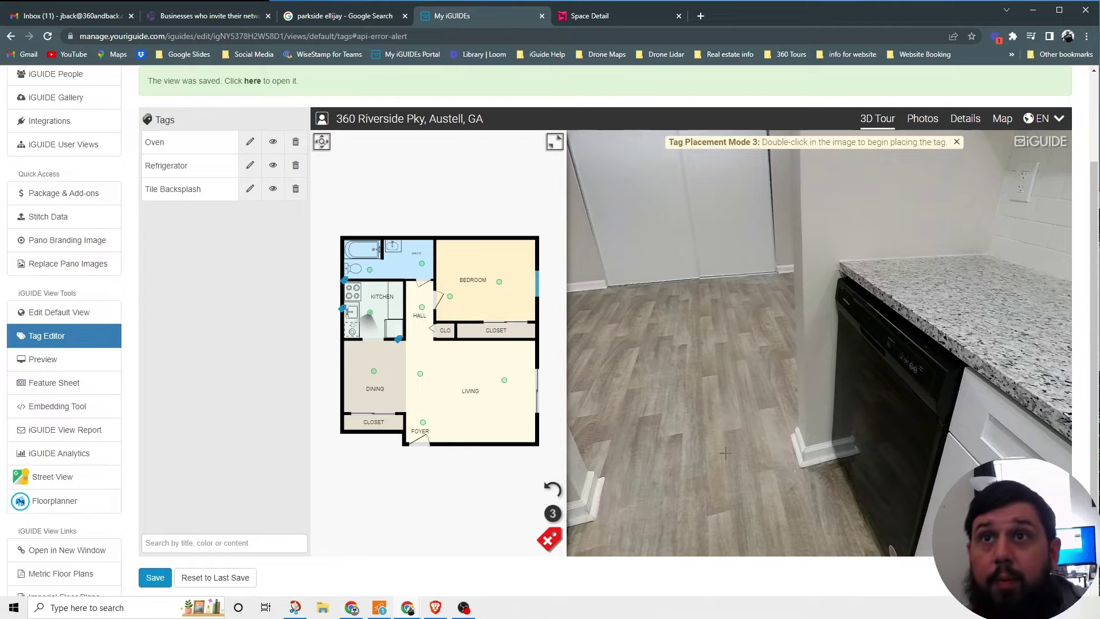
click(760, 341)
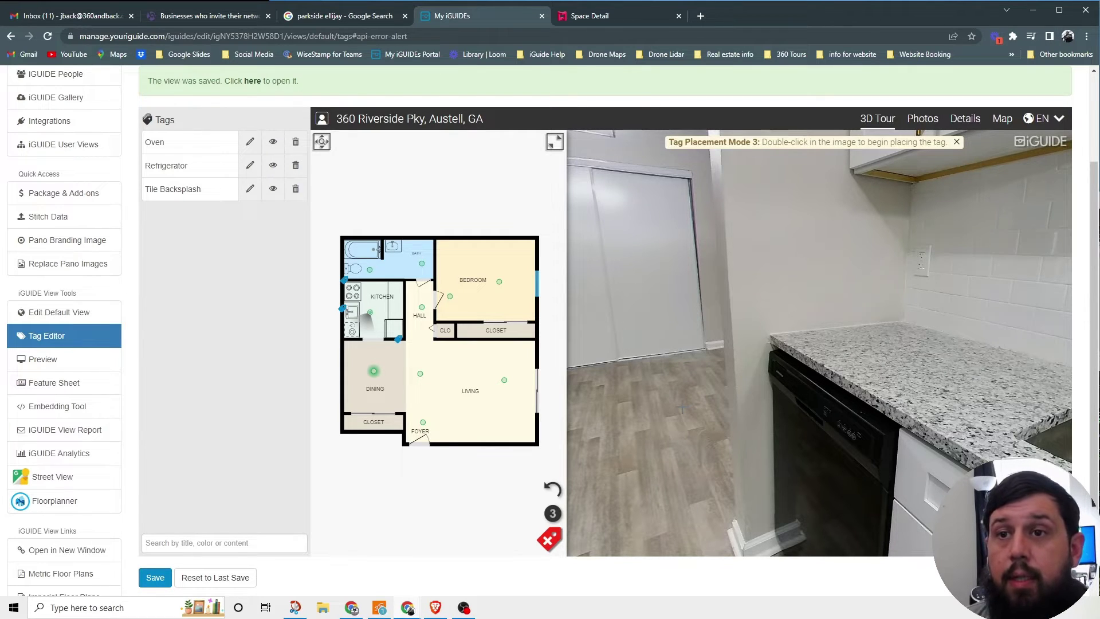
drag(818, 467, 935, 461)
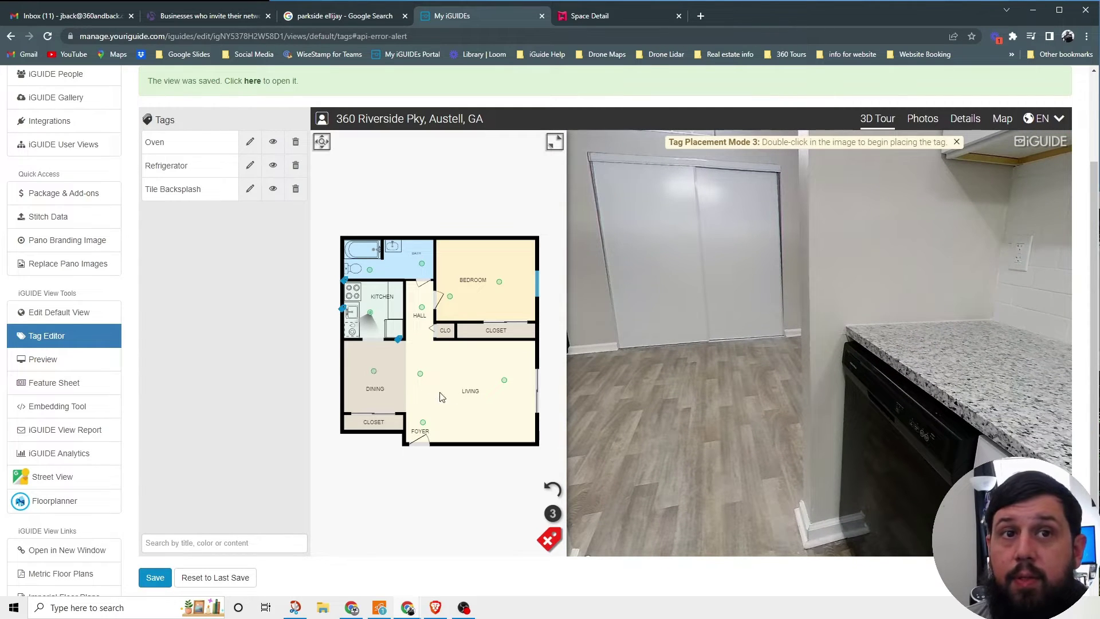
click(375, 373)
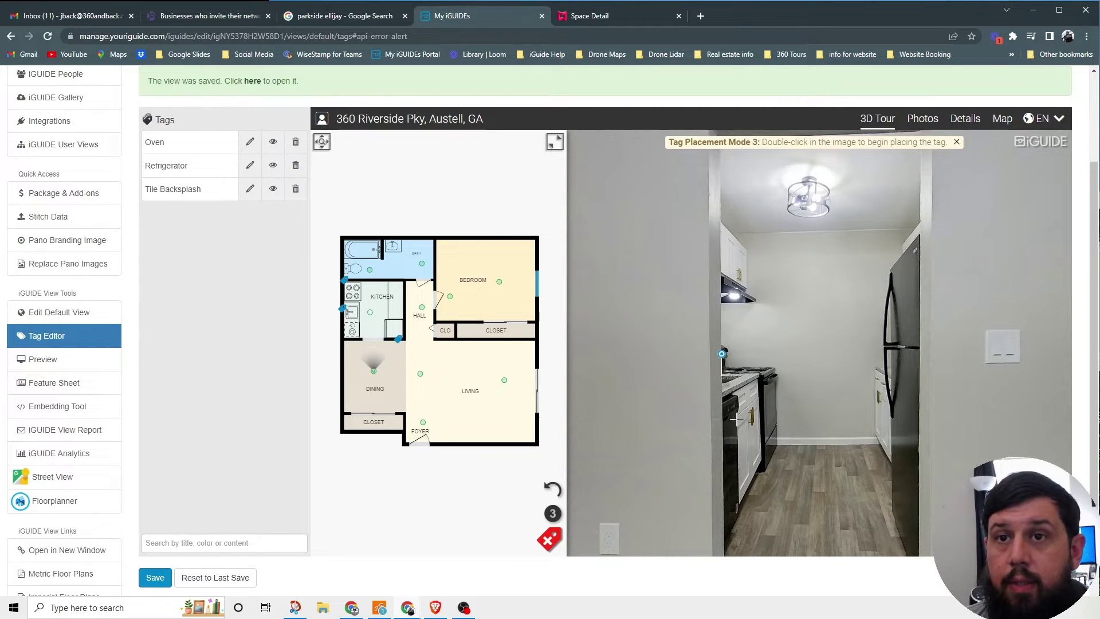
scroll(728, 423, up, 1)
scroll(729, 423, up, 5)
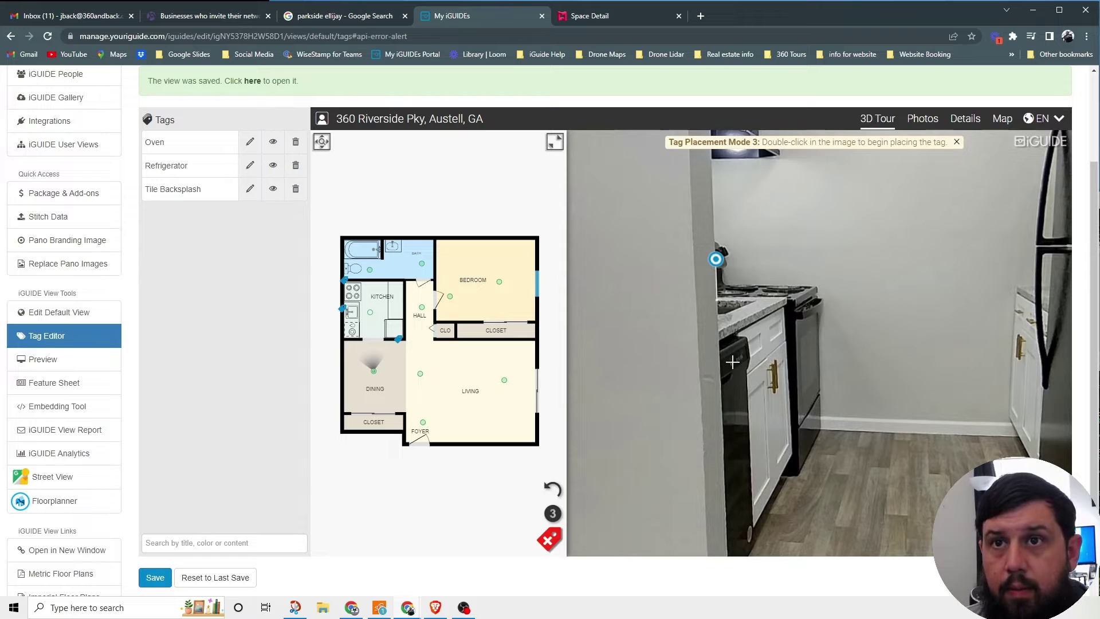
double_click(731, 360)
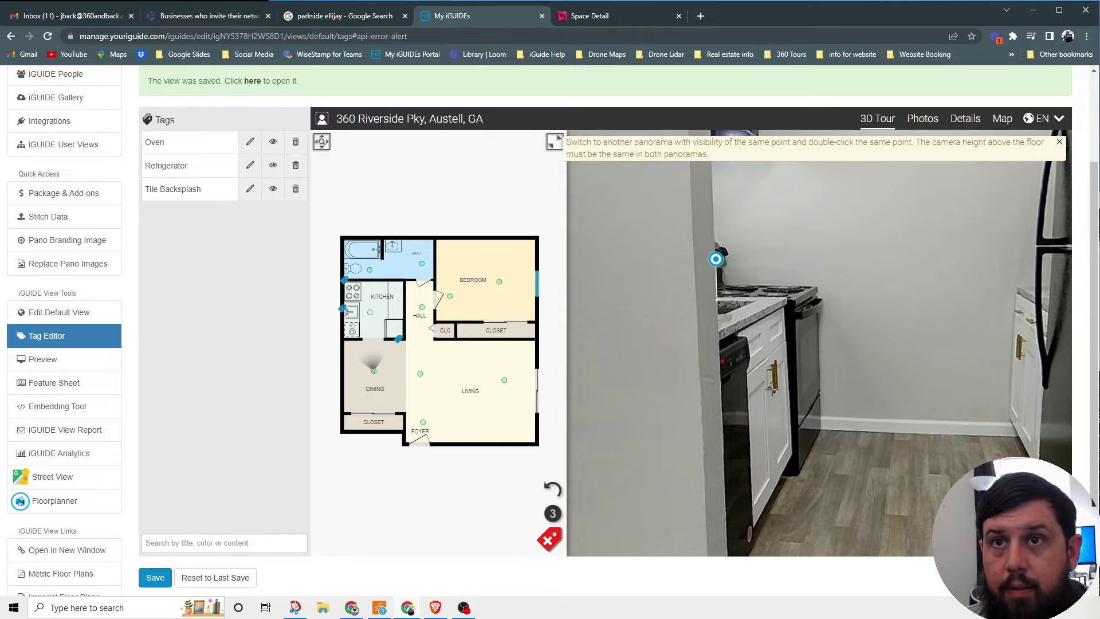
- Complete the Mode 3 tag by marking the same point on the dishwasher's upper front from the kitchen panorama, and check its position
click(371, 313)
drag(864, 277, 845, 394)
scroll(810, 332, up, 5)
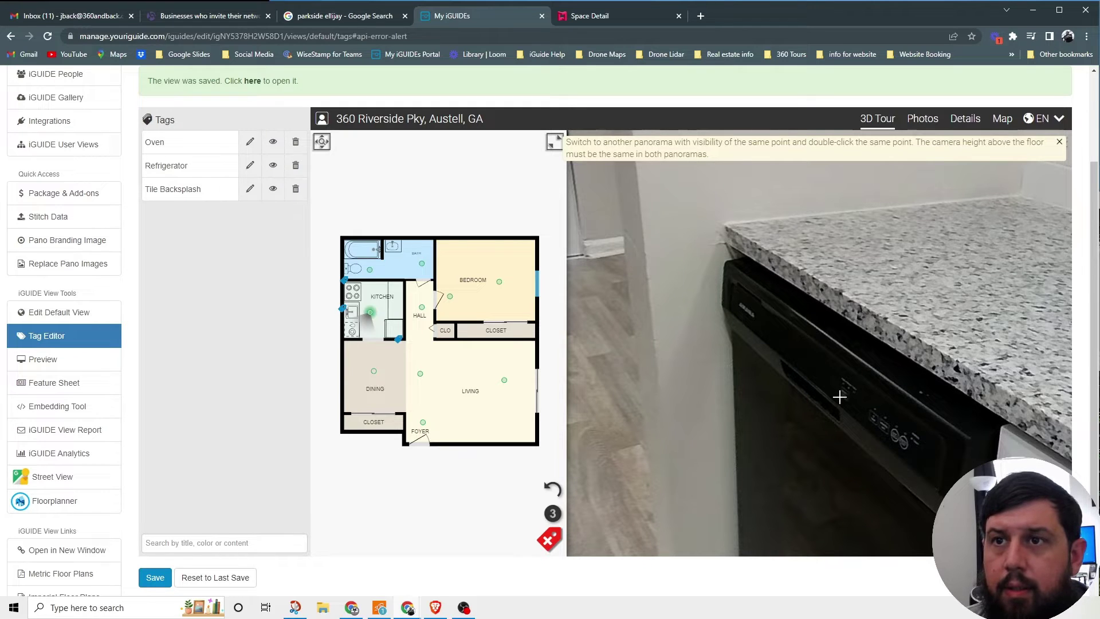
click(378, 374)
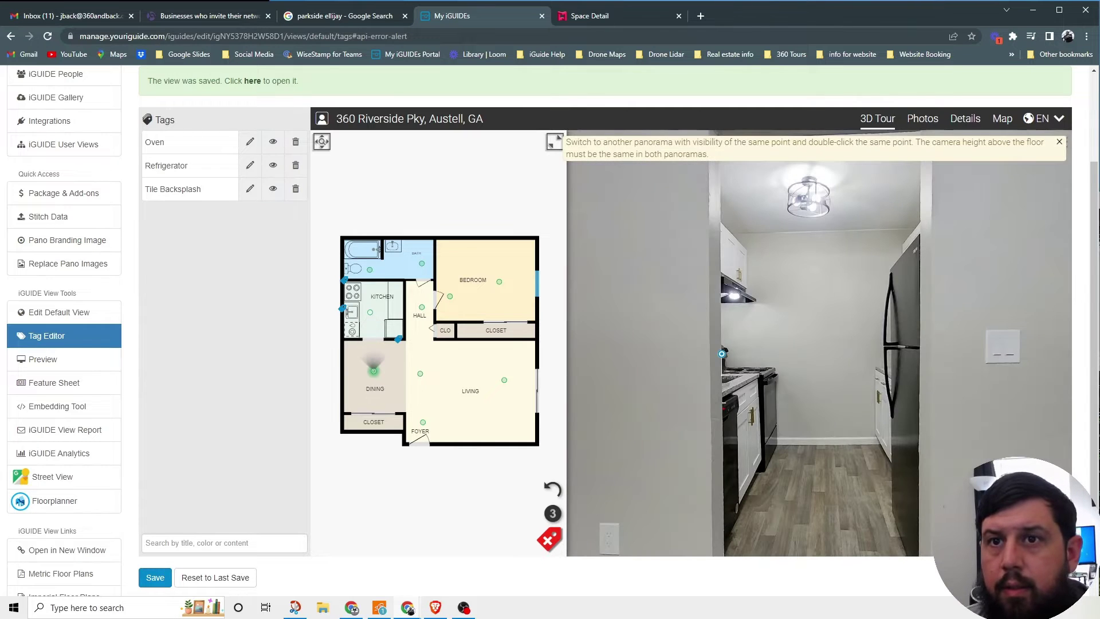
click(721, 421)
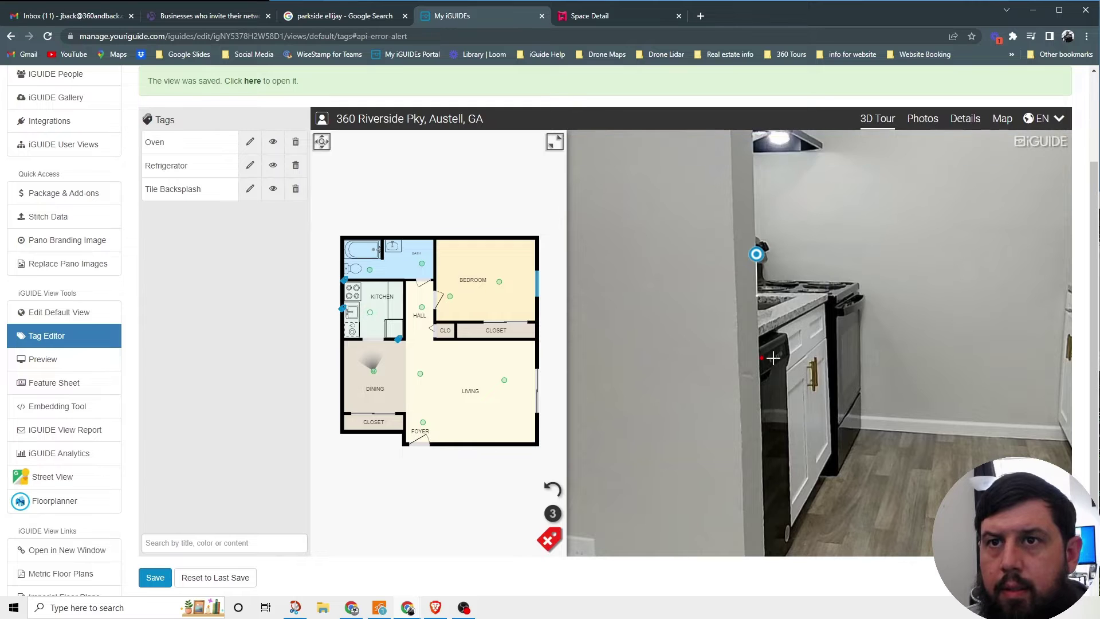
drag(785, 377, 779, 353)
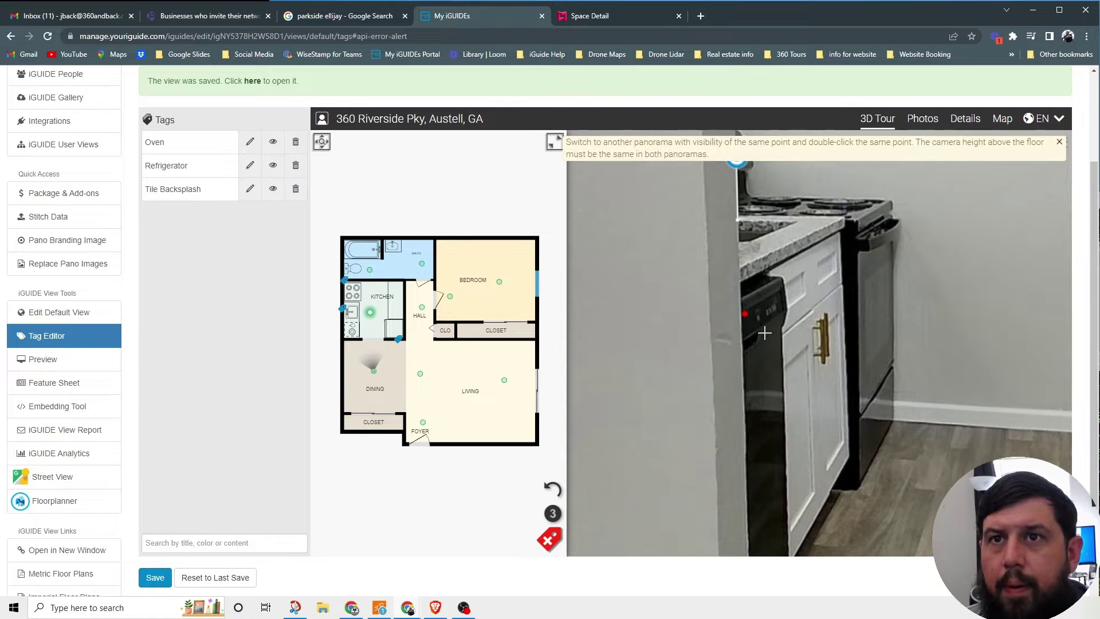
click(371, 314)
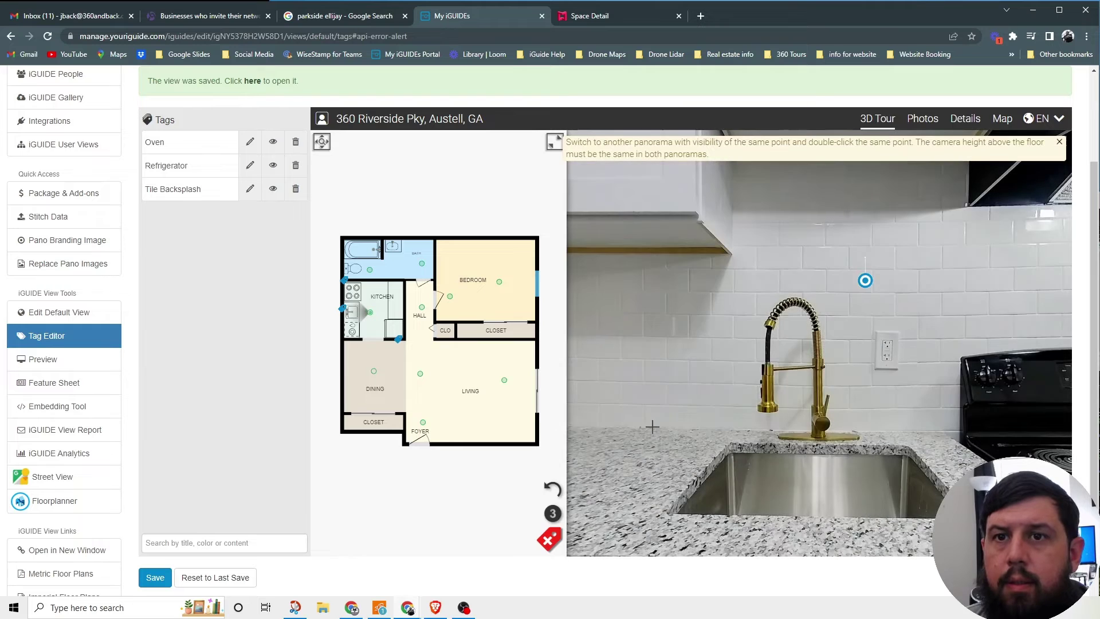
drag(652, 425, 960, 281)
click(761, 344)
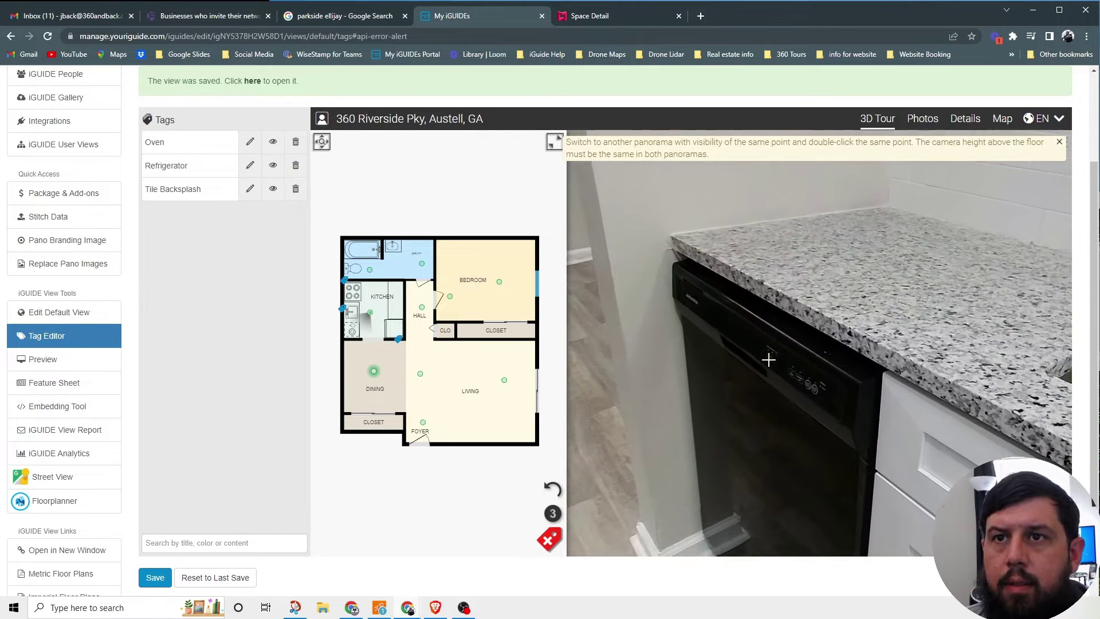
double_click(756, 355)
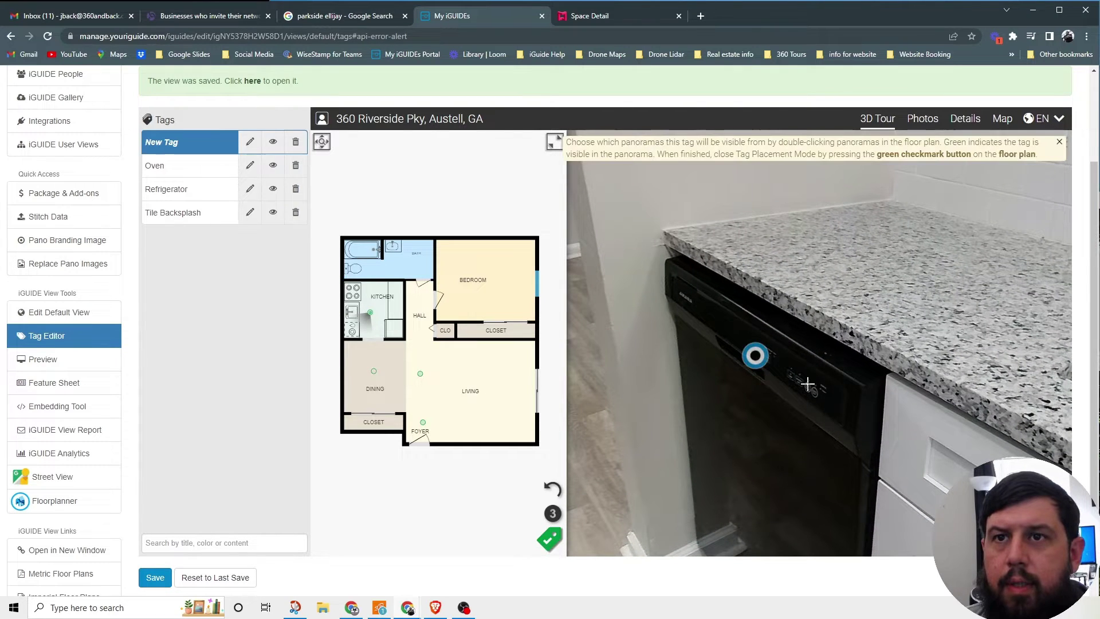
scroll(795, 406, down, 3)
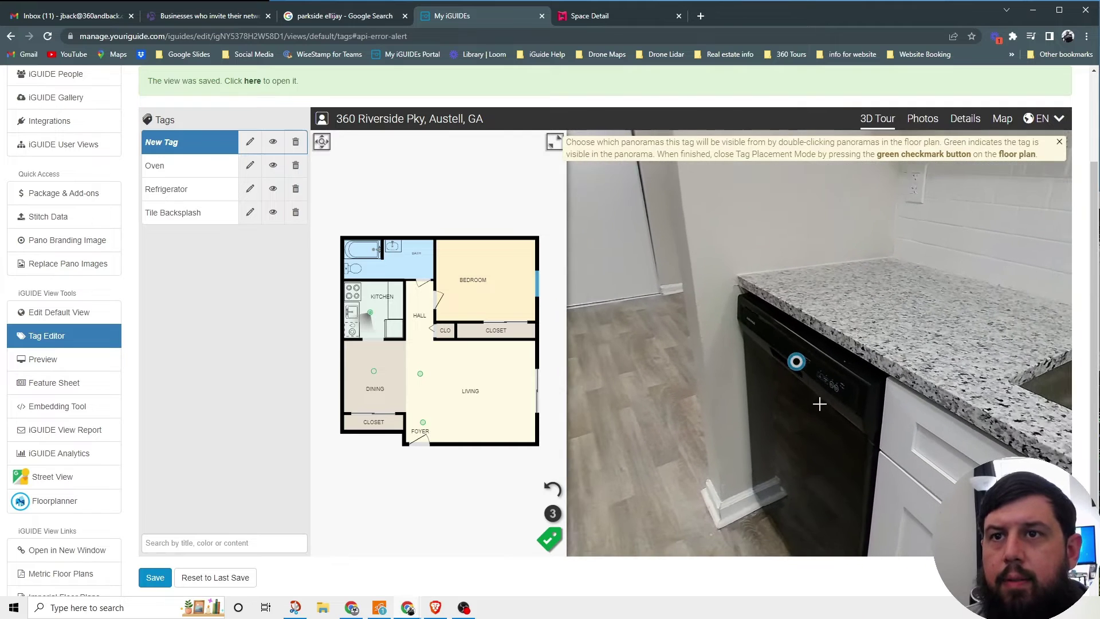
mouse_move(818, 403)
mouse_down()
mouse_move(857, 346)
mouse_move(744, 388)
mouse_up()
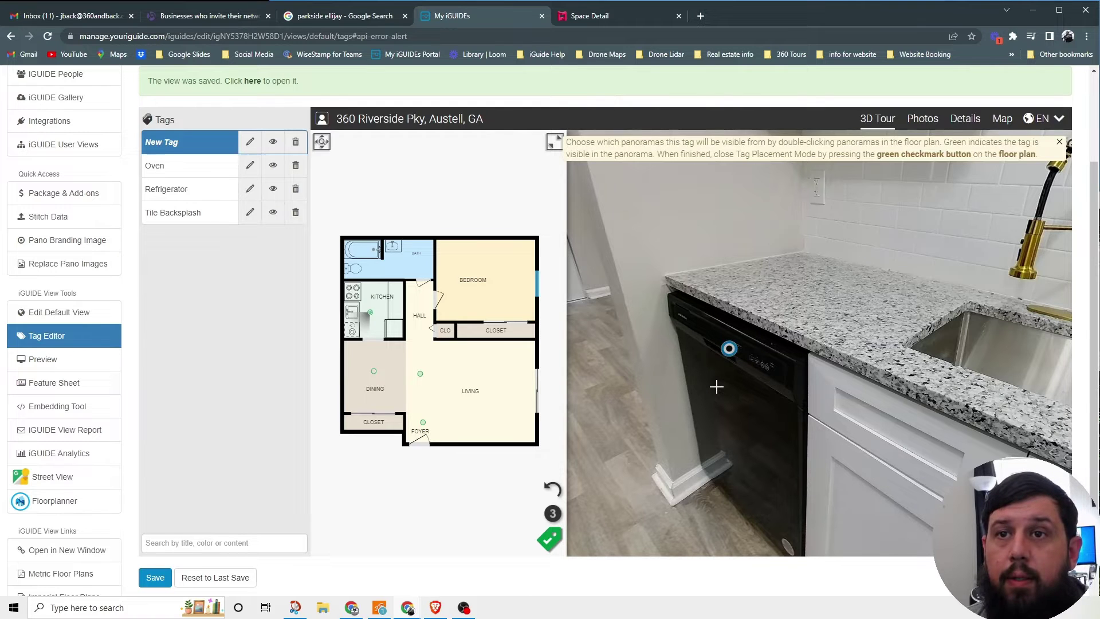
drag(726, 396, 706, 406)
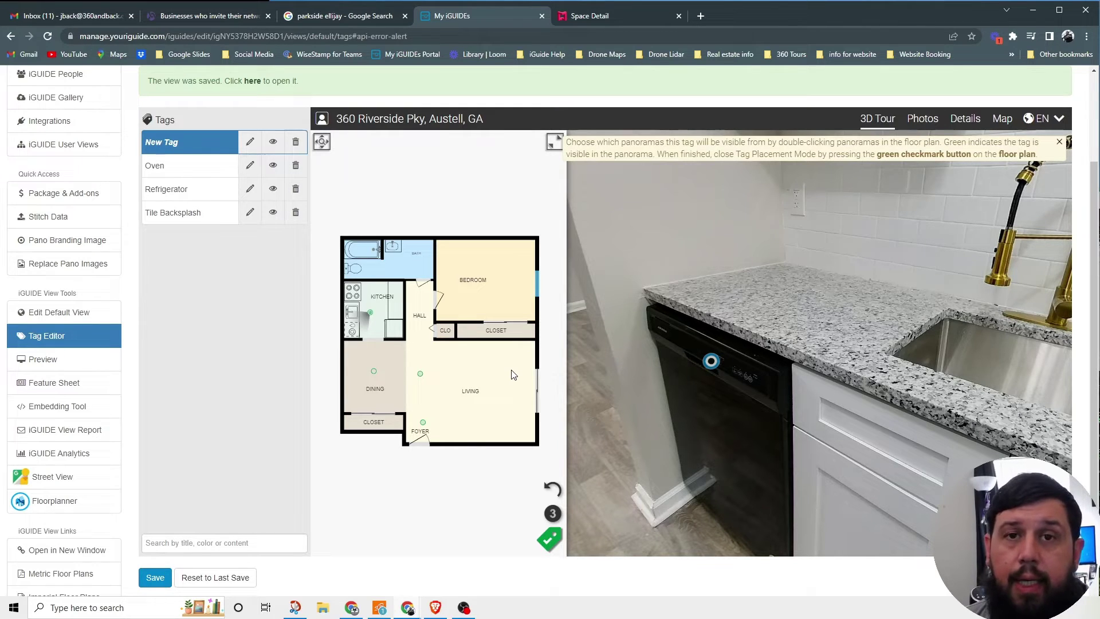
drag(729, 381, 707, 430)
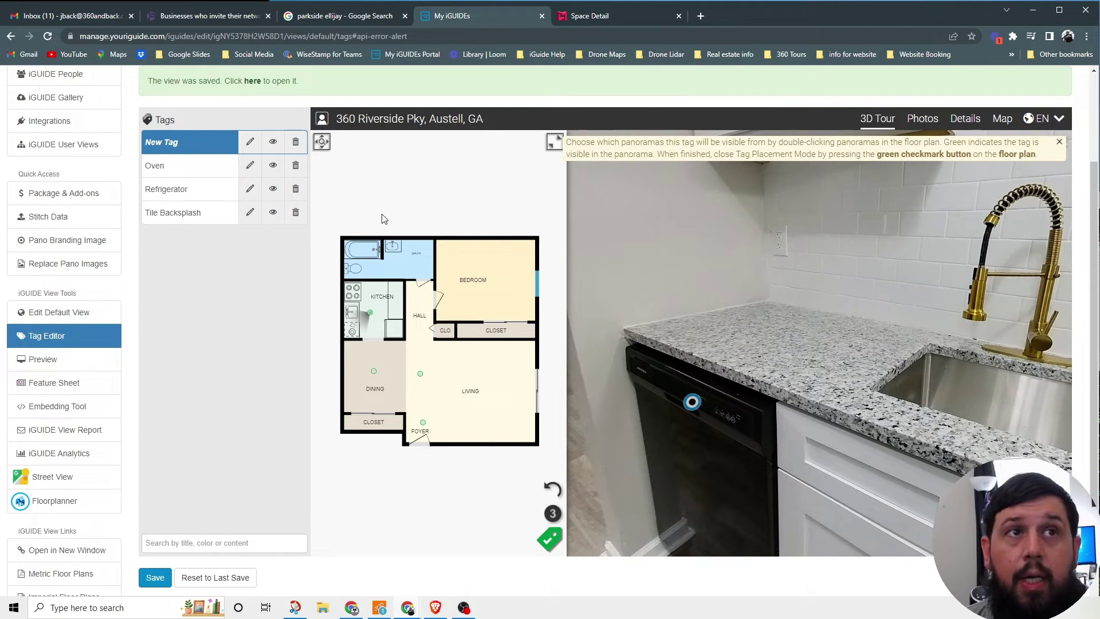
- Title the new tag "Dishwasher" and add the heading "Dishwasher" to its content
click(249, 141)
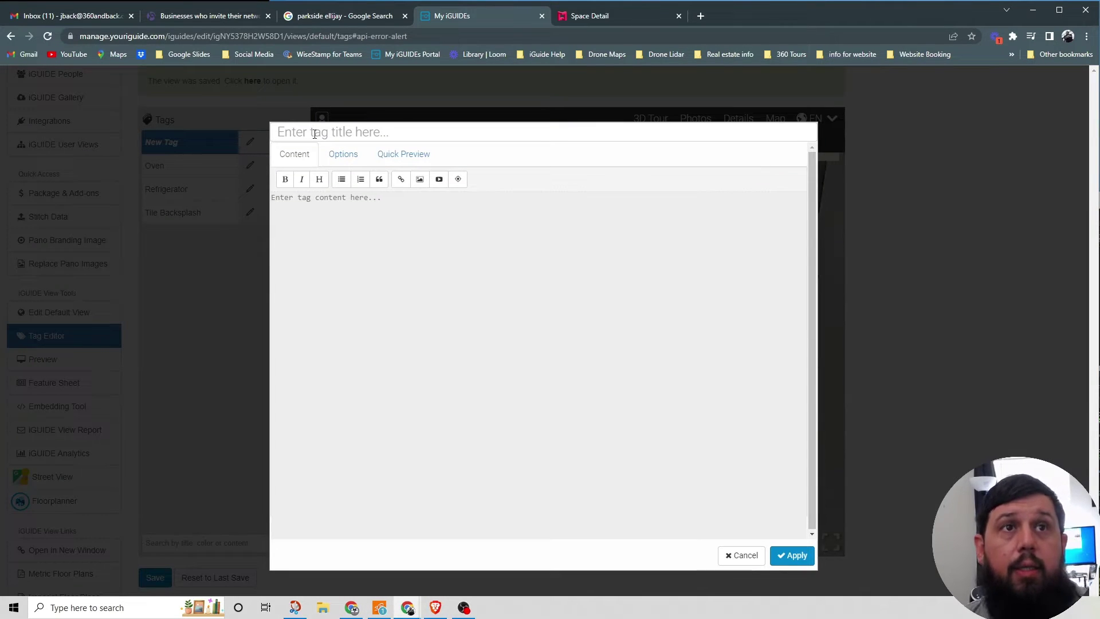
click(313, 132)
text(Dishwasher)
click(319, 179)
text(Dishwasher)
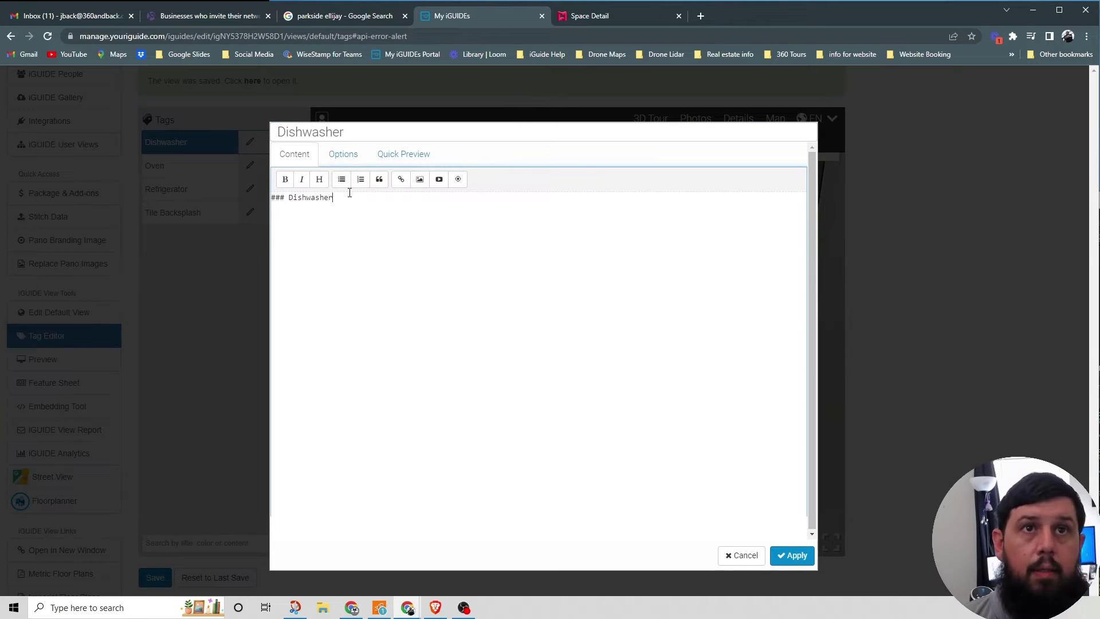
- Add the text "Never waste time washing dishes again! With this efficient dishwasher, save time and do the things you really love!" below the heading
text(Never waste time washing)
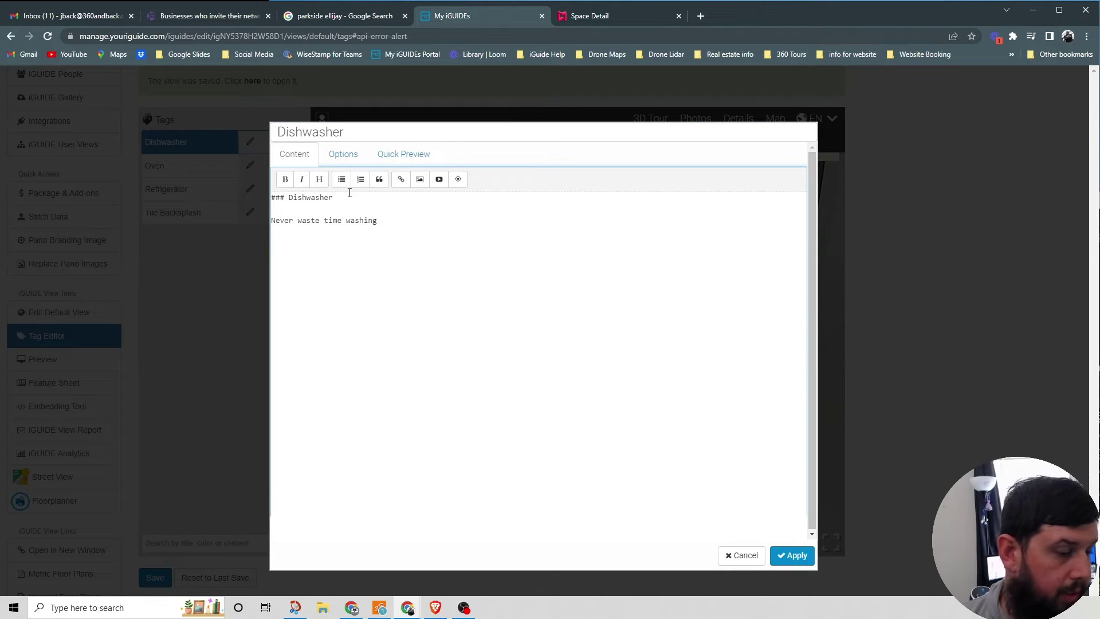
text( dishes again! With this effe)
text(cient )
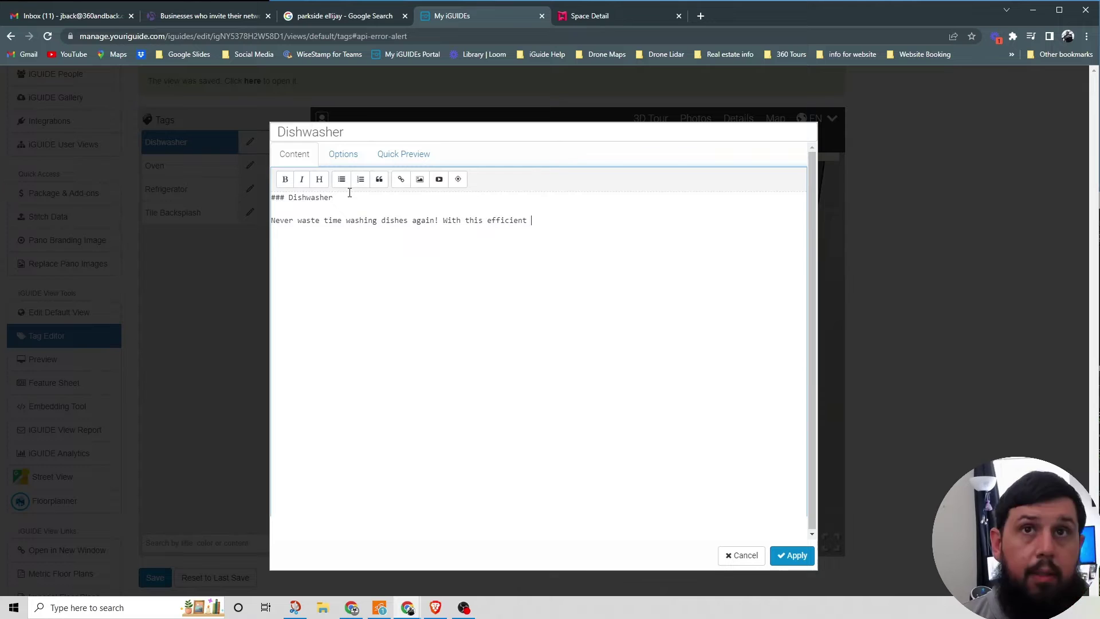
text(dishwasher,save time and do the things you really lov)
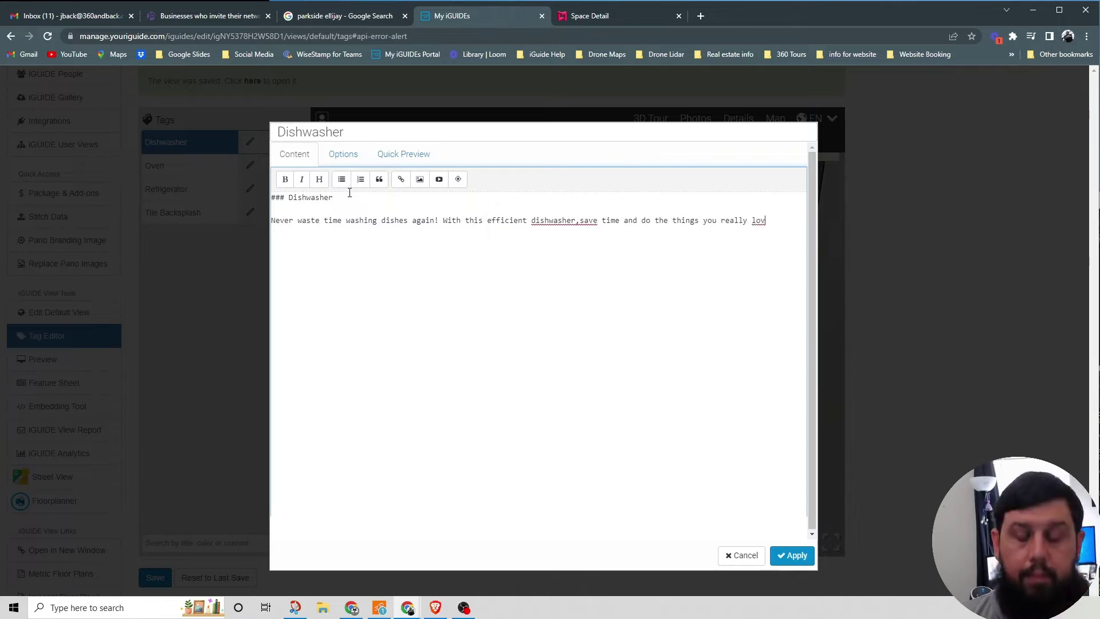
text(ve!)
key(BackSpace)
key(BackSpace)
key(BackSpace)
text(e!)
key(ctrl+Left)
key(ctrl+Left)
key(ctrl+Left)
key(ctrl+Left)
key(ctrl+Left)
key(ctrl+Left)
key(ctrl+Left)
key(ctrl+Left)
key(ctrl+Left)
key(ctrl+Left)
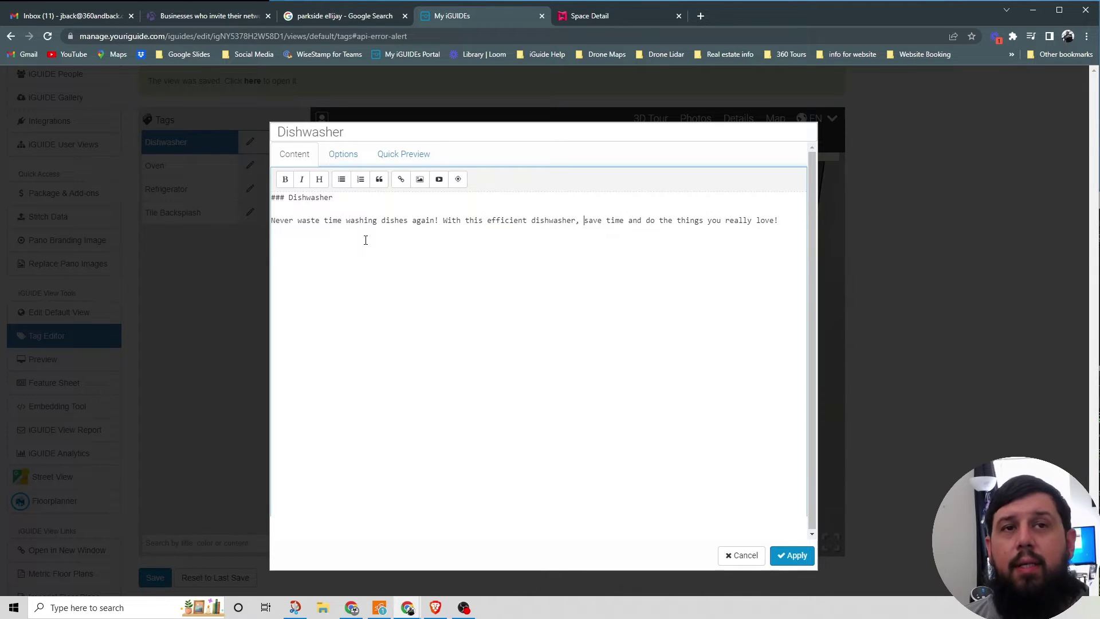
- Set the Dishwasher tag's stem height to 13 inches and apply the tag's content and options
click(349, 154)
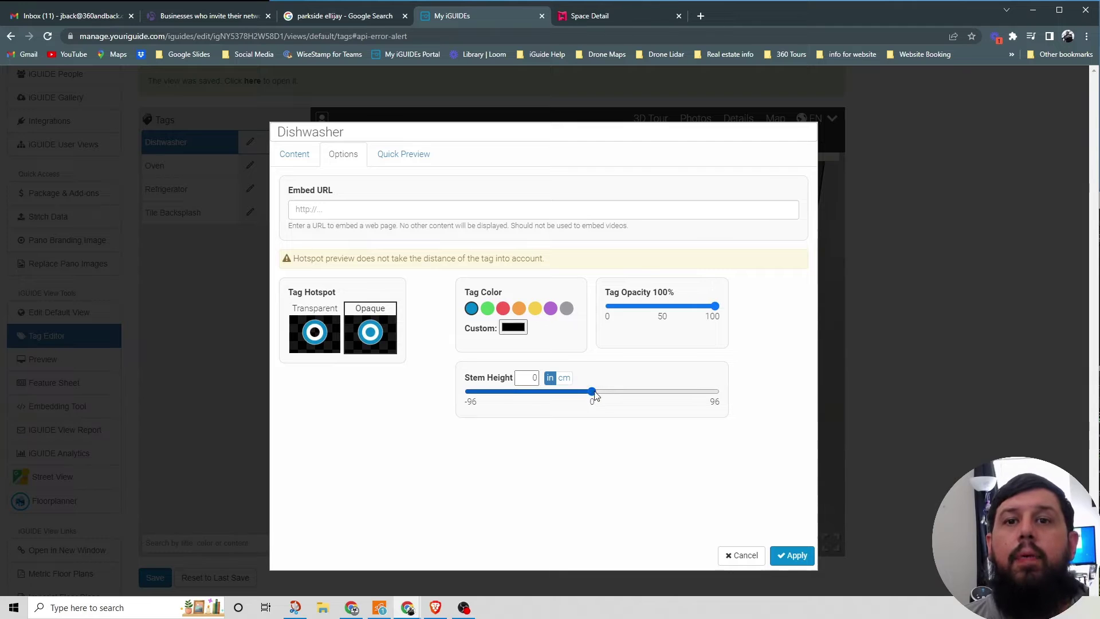
drag(594, 395, 610, 392)
click(796, 559)
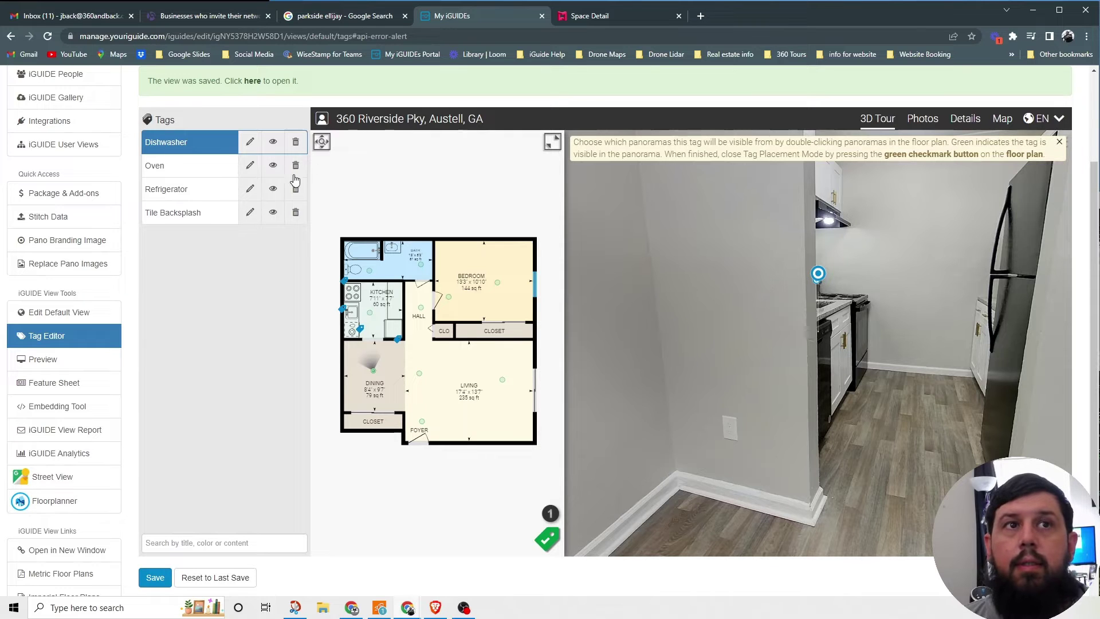
- Set the Dishwasher tag's stem height to 2 inches and check the tag from the dining room and kitchen panoramas
click(250, 142)
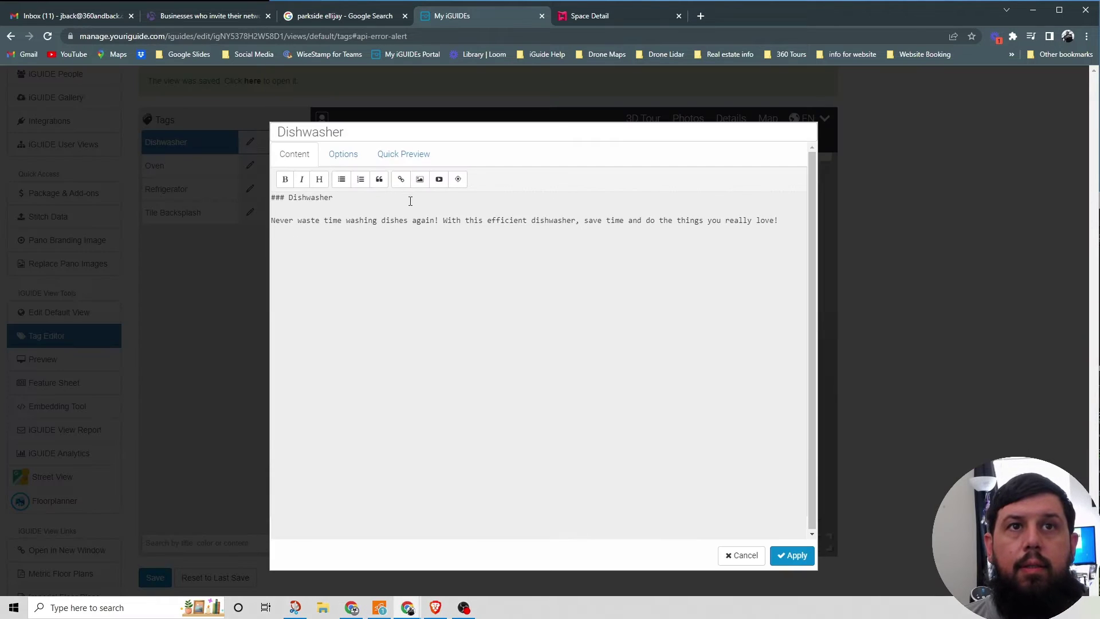
click(346, 158)
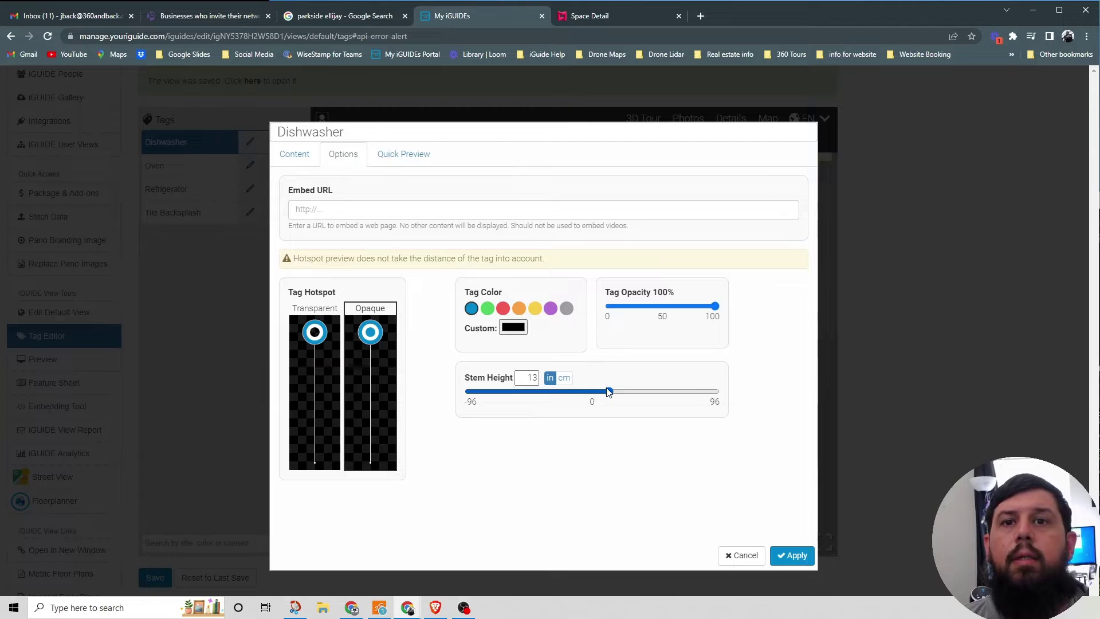
drag(609, 392, 595, 394)
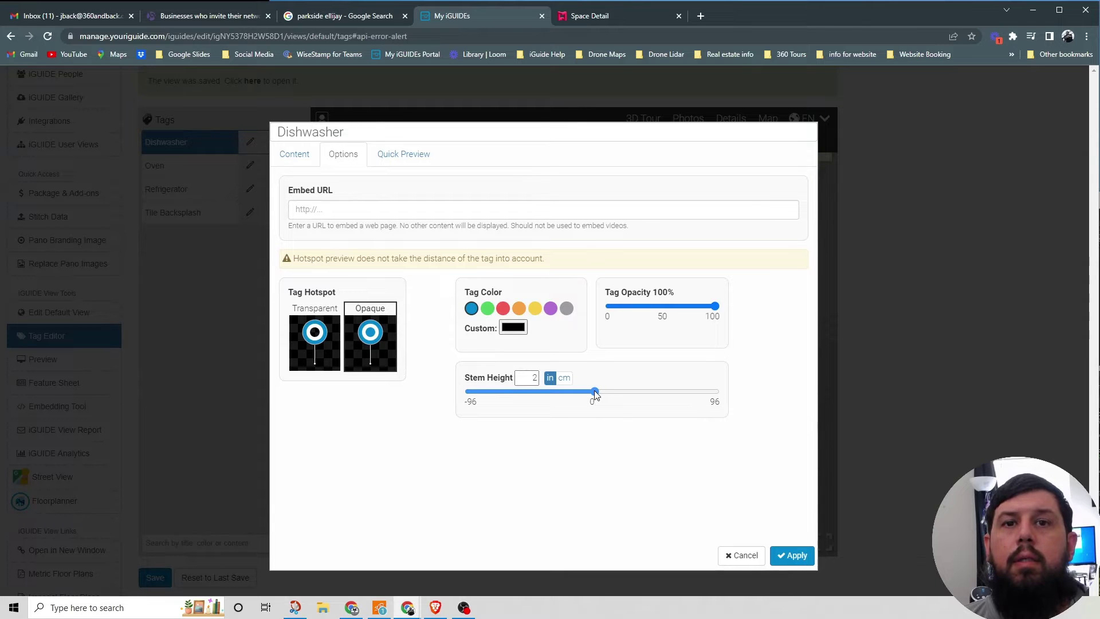
click(792, 555)
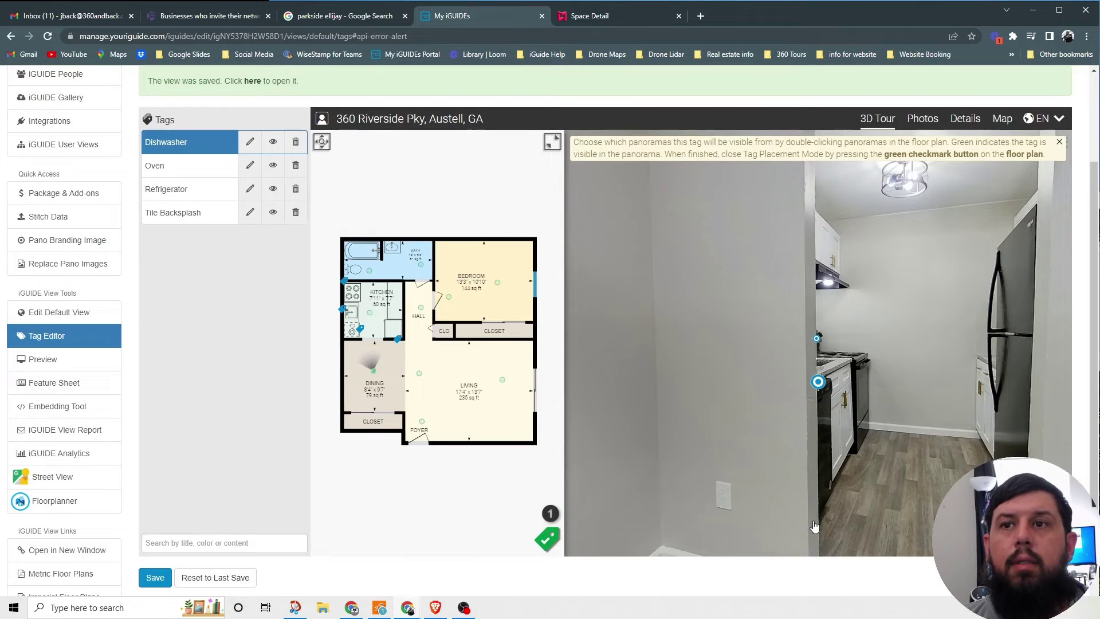
drag(815, 526, 729, 420)
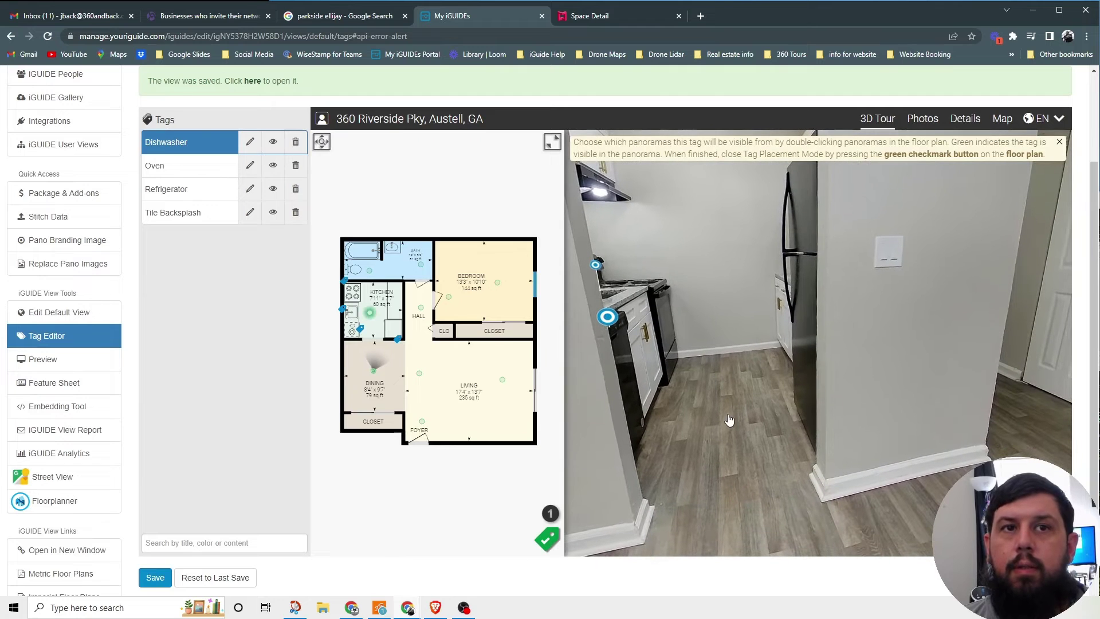
click(370, 313)
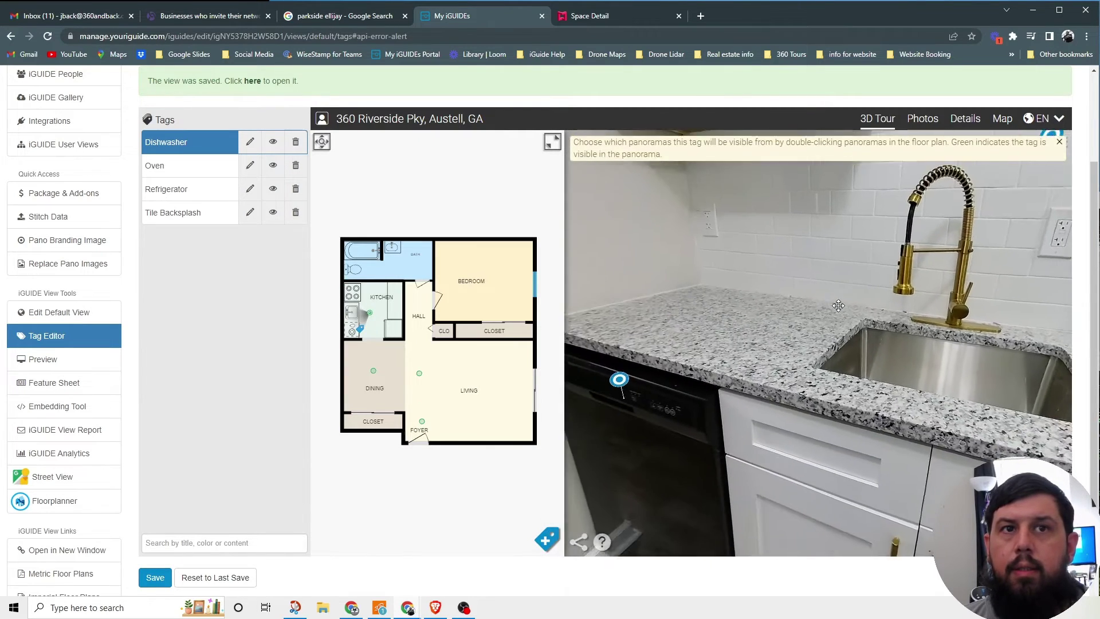
- Delete the tile2 tag from the tour
mouse_move(767, 295)
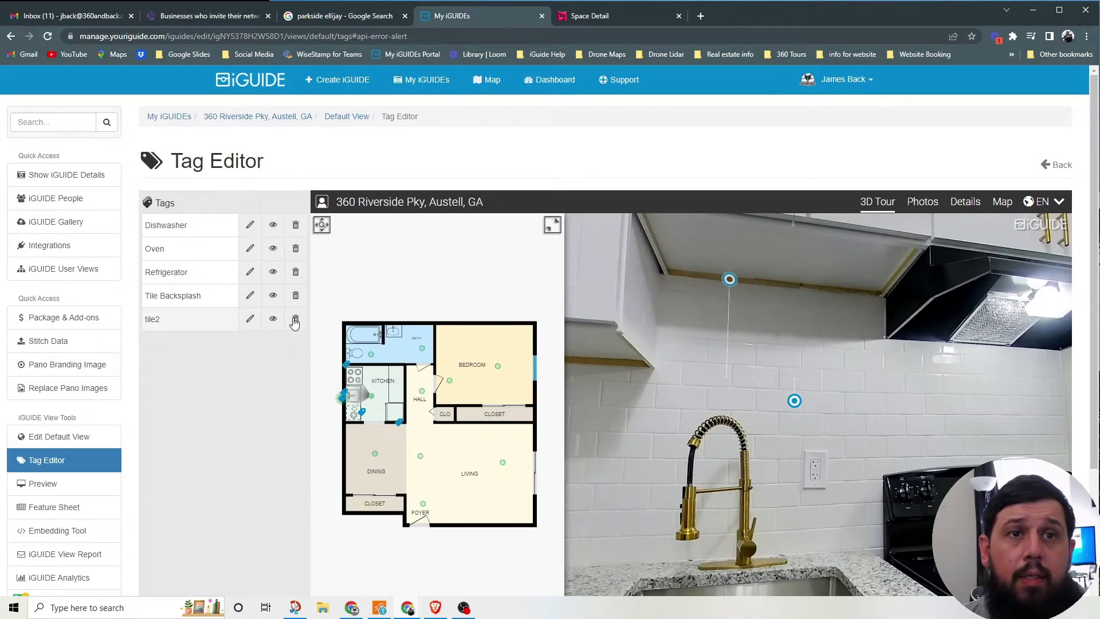
click(295, 319)
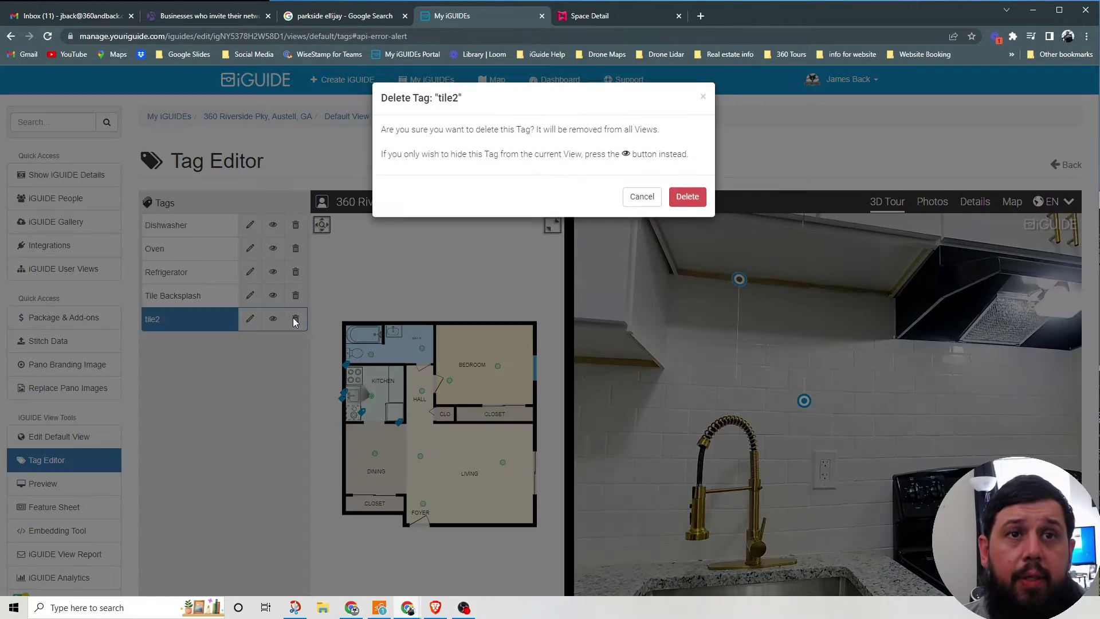
click(687, 198)
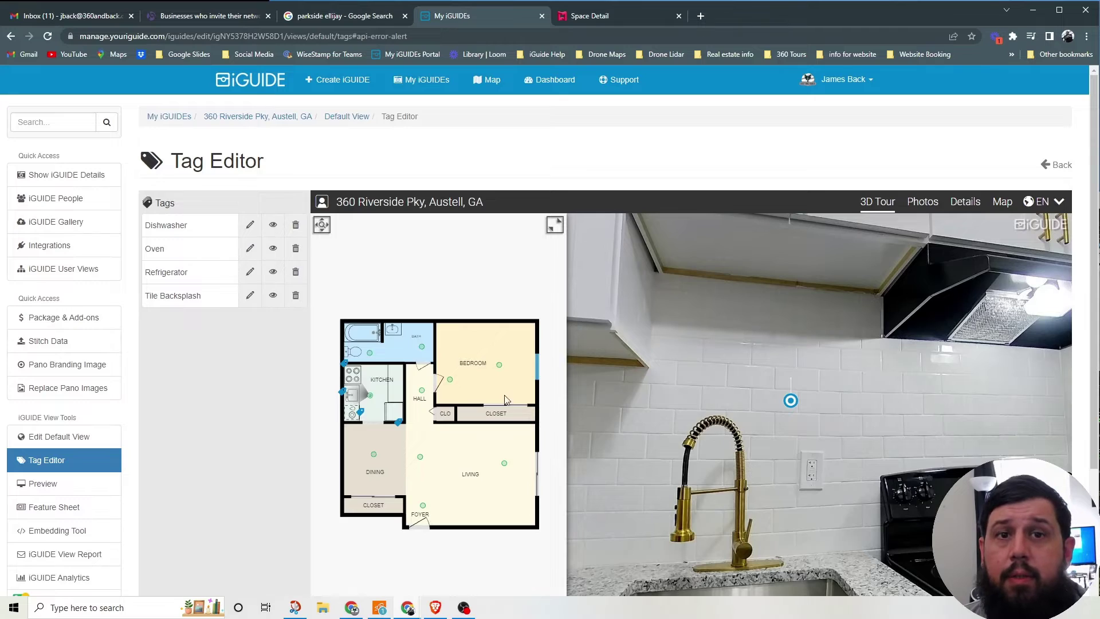
- Review the placement of the remaining tags by looking around the kitchen and dining room panoramas
drag(779, 425, 749, 376)
click(740, 378)
drag(611, 375, 880, 333)
click(836, 440)
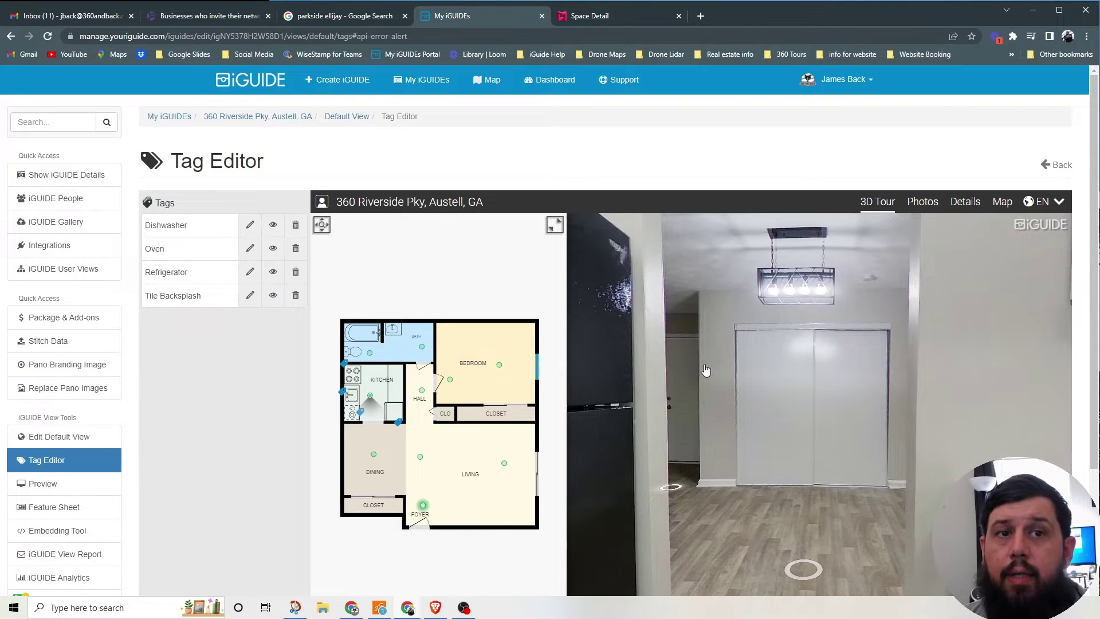
drag(635, 381, 847, 312)
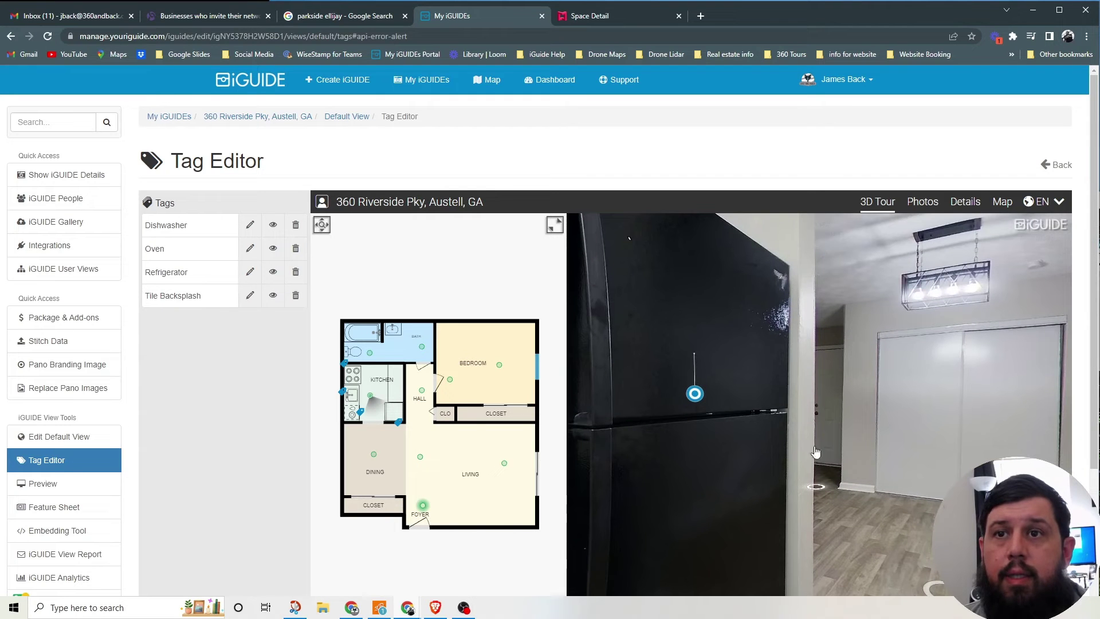
click(816, 453)
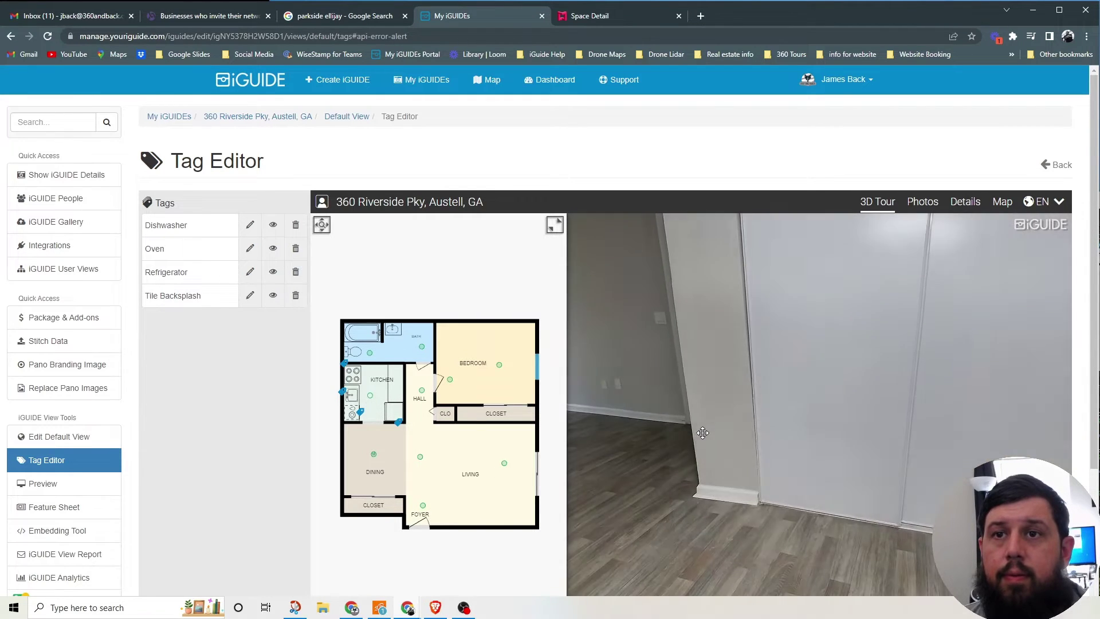
drag(703, 433, 639, 384)
click(640, 384)
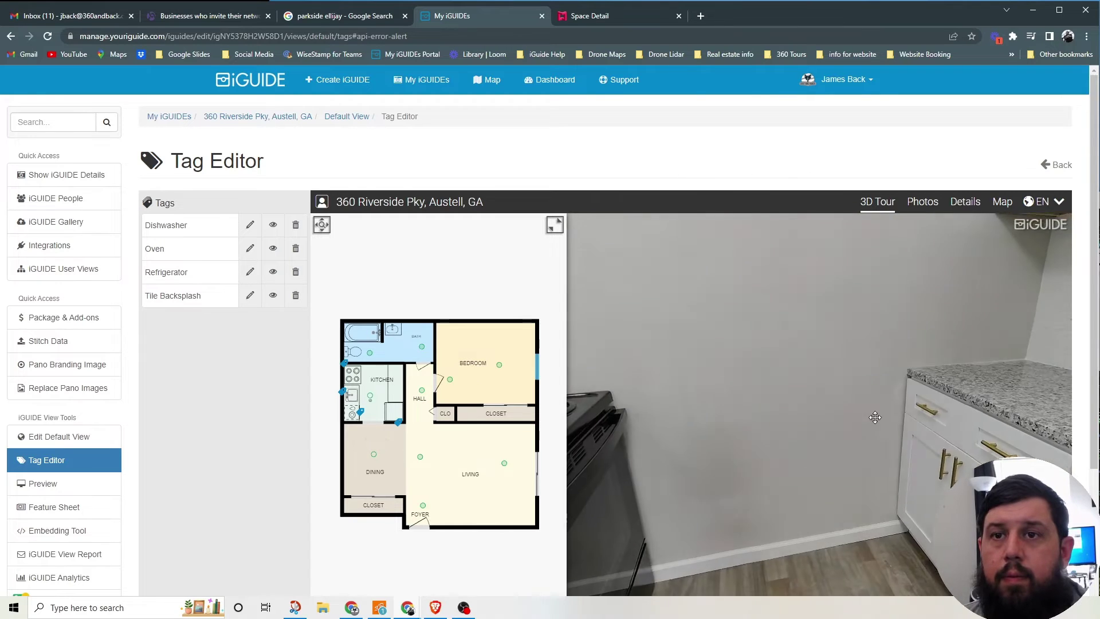
click(875, 418)
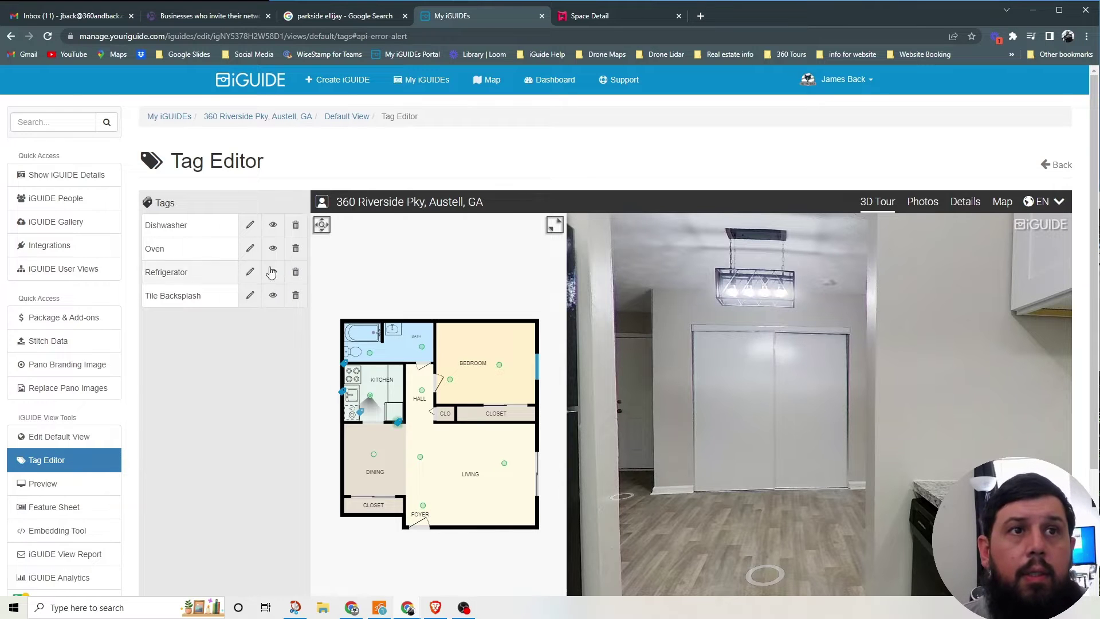
scroll(252, 446, down, 2)
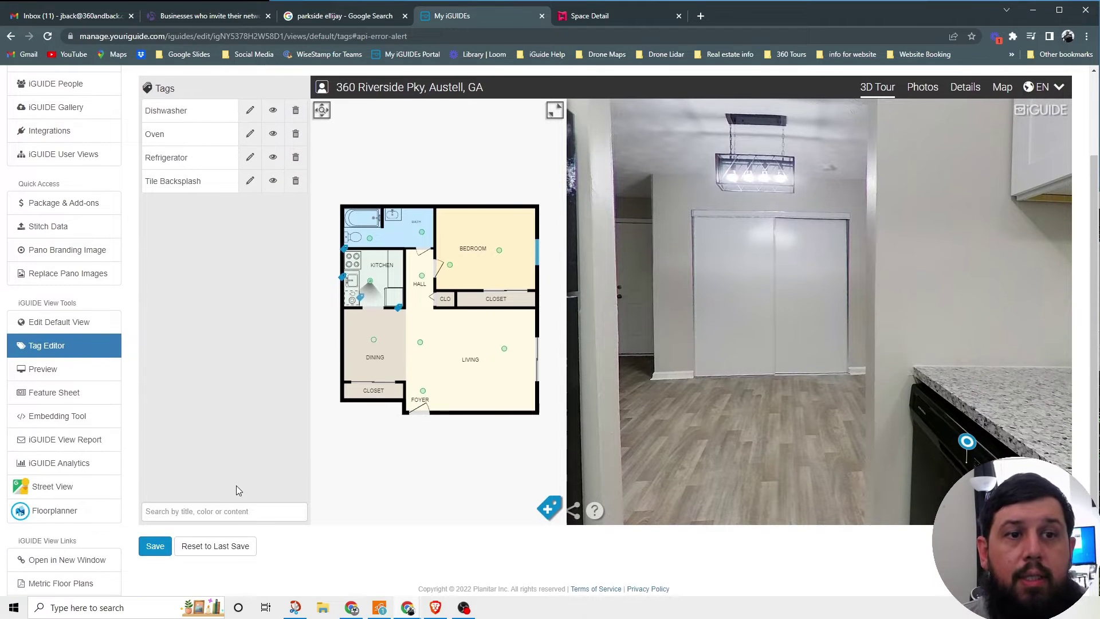
scroll(290, 373, up, 1)
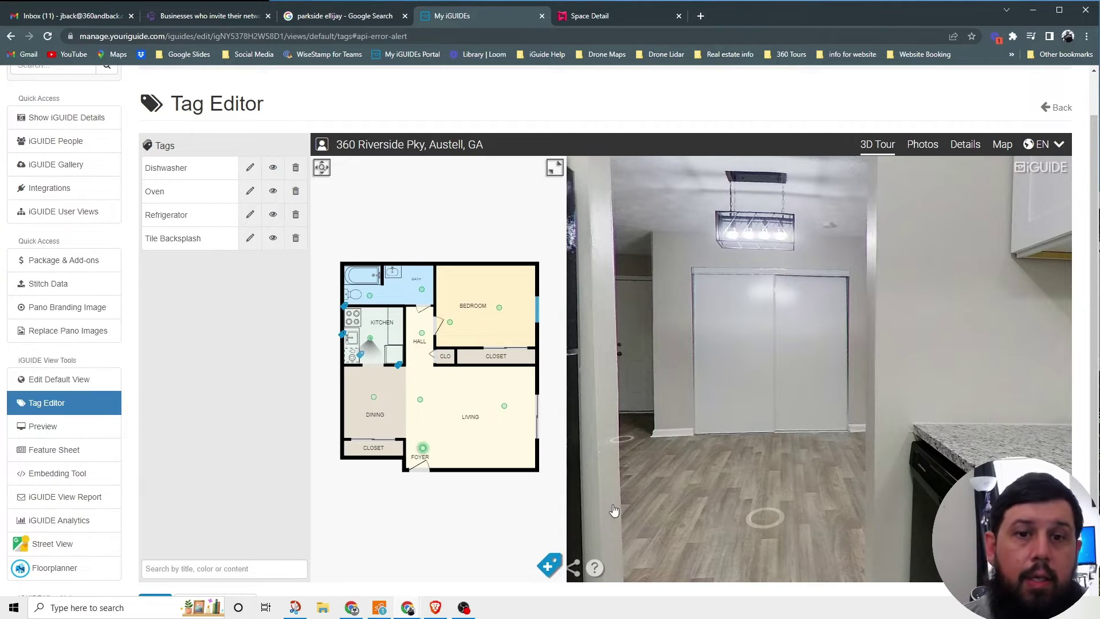
- Place a new tag on the dining closet doors from the kitchen with Tag Placement Mode 1 and check it from the dining room panorama
click(545, 568)
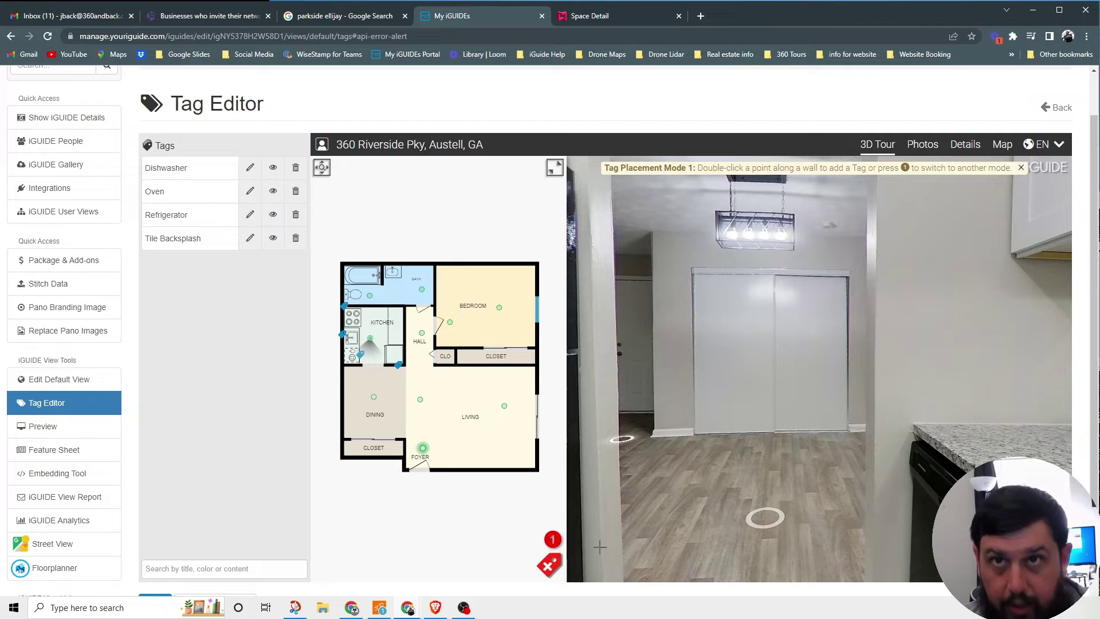
double_click(757, 332)
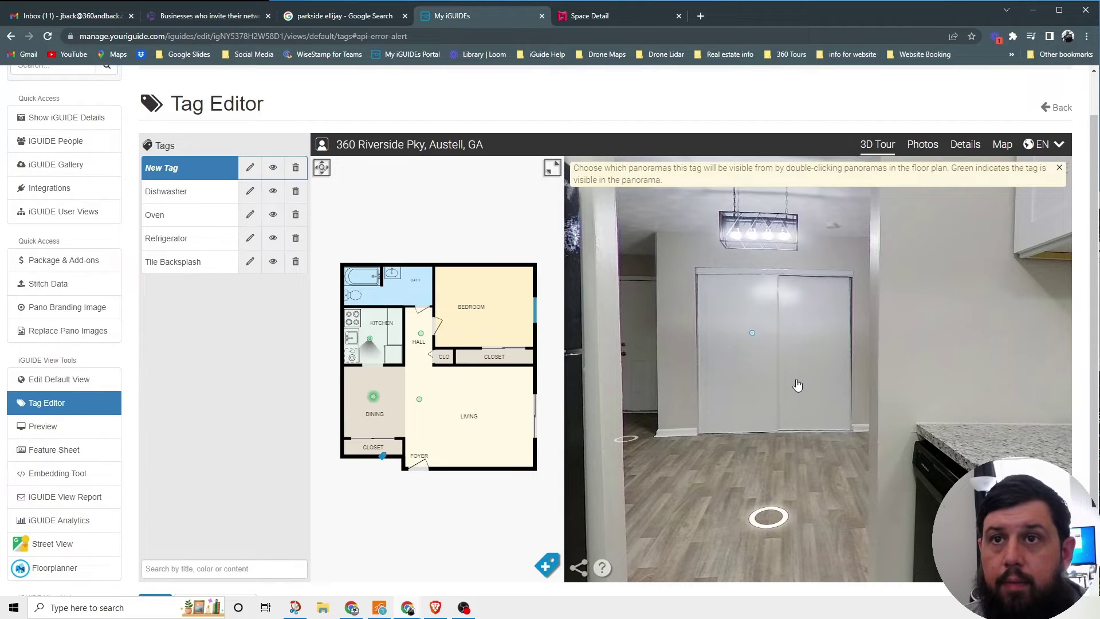
click(768, 518)
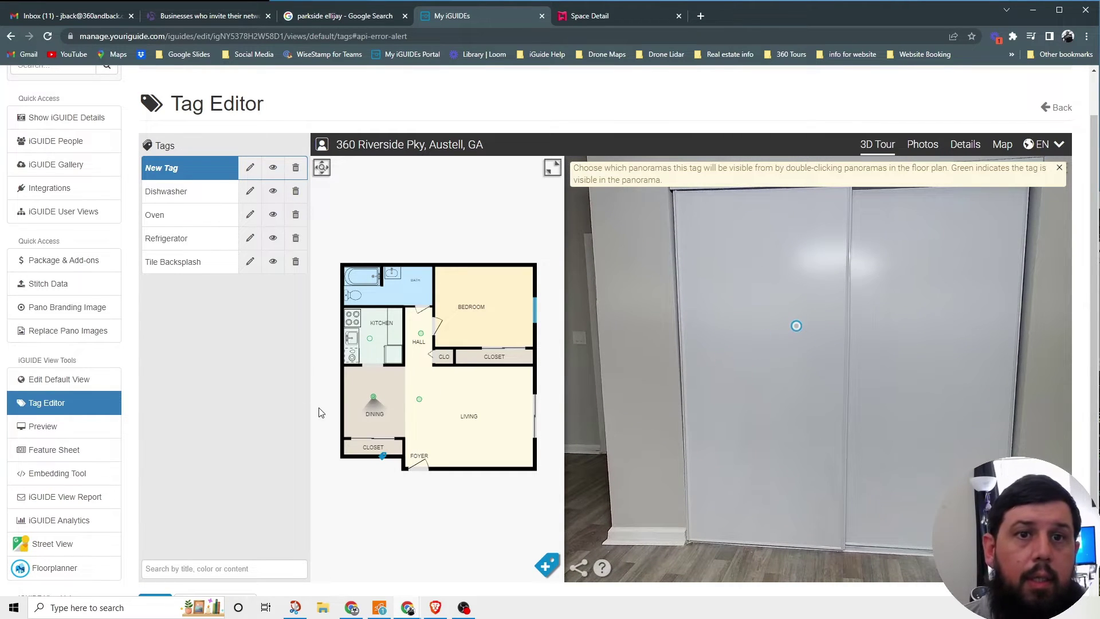
drag(693, 461, 640, 445)
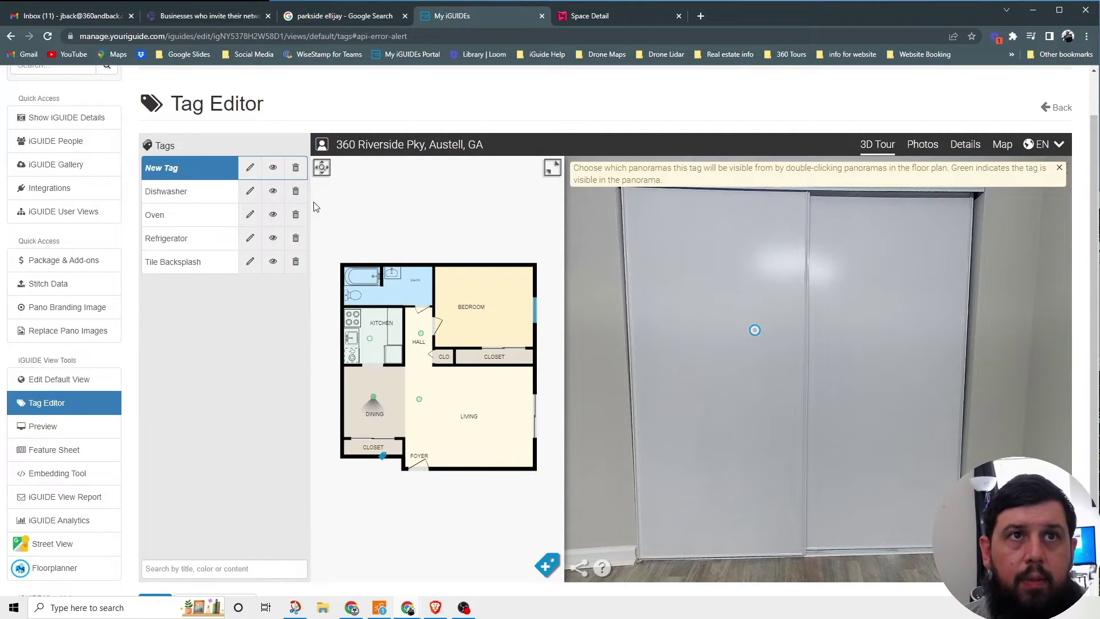
- Delete the closet door tag placed with Mode 1
click(298, 168)
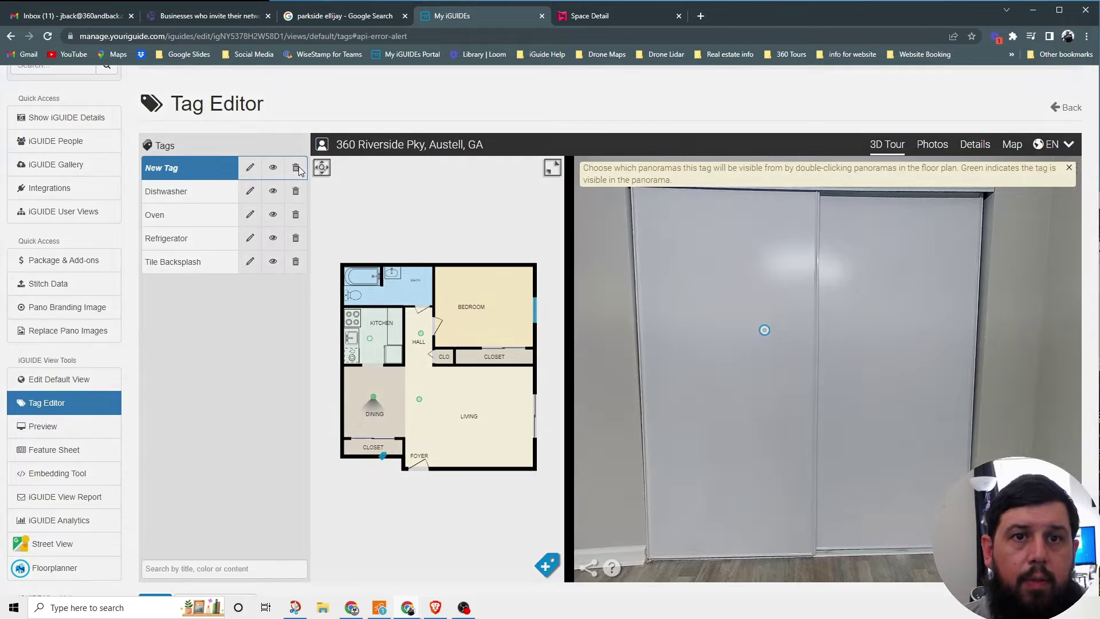
click(688, 195)
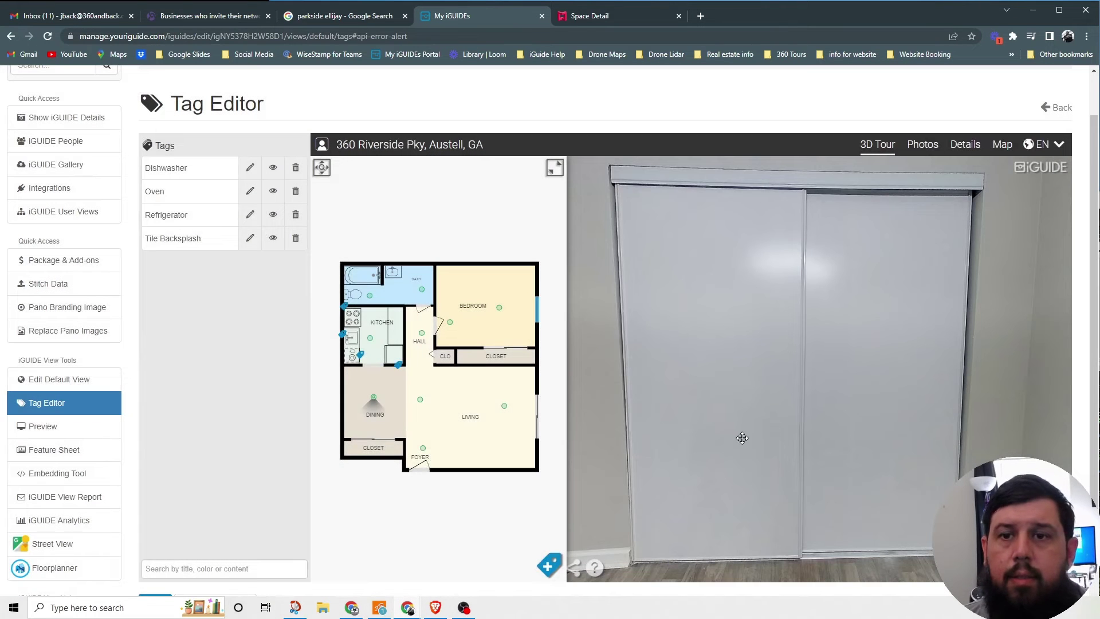
- Try drawing a Tag Placement Mode 2 line along the dining closet wall, and cancel the placement
click(546, 569)
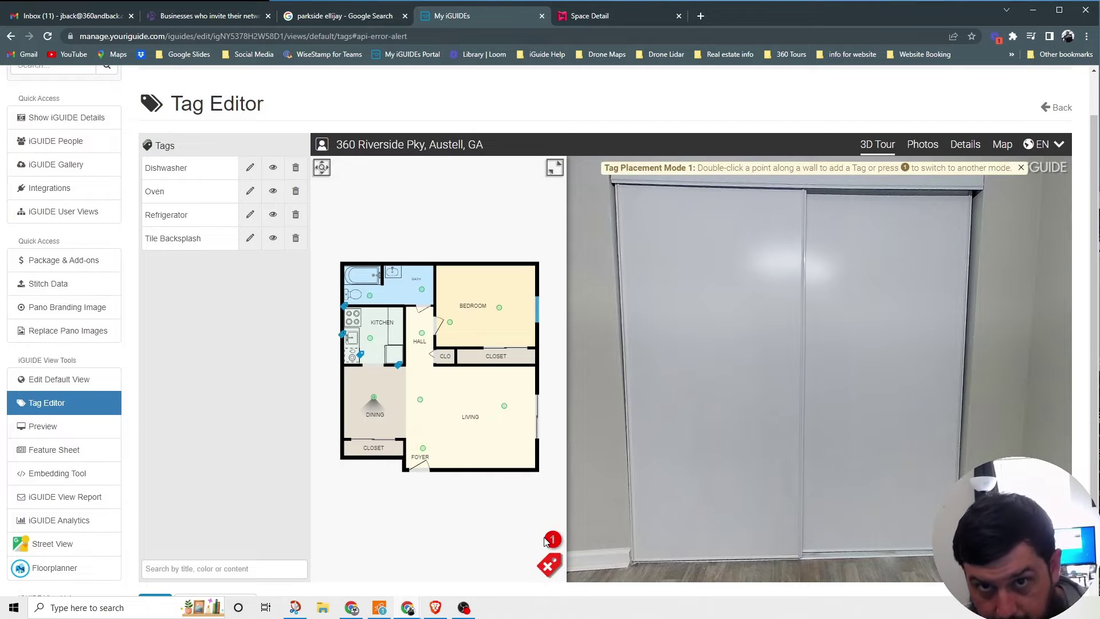
click(526, 537)
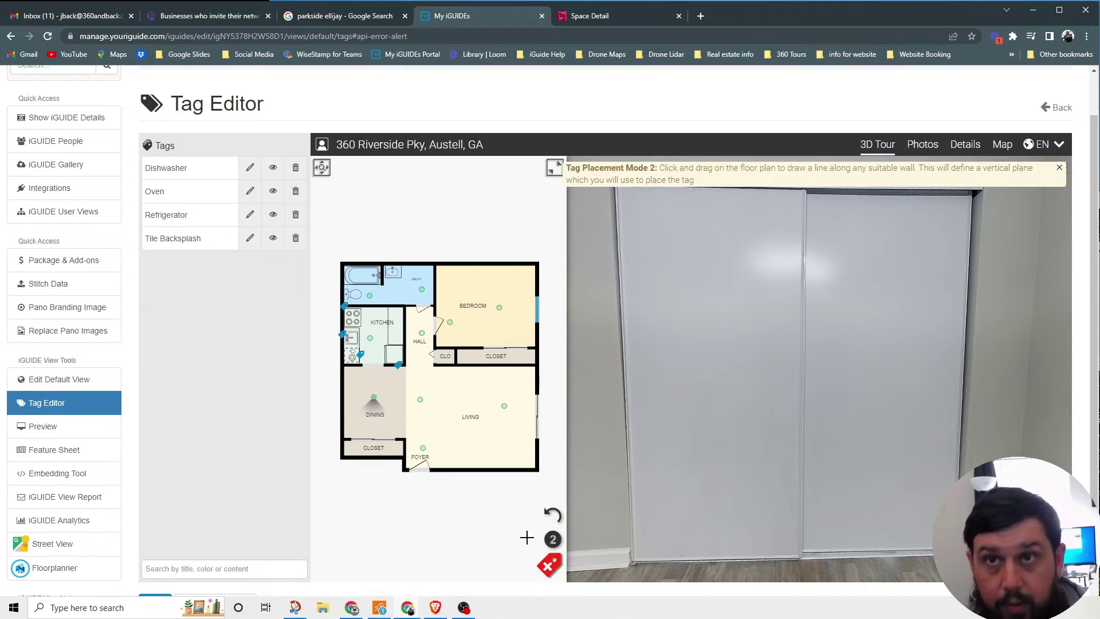
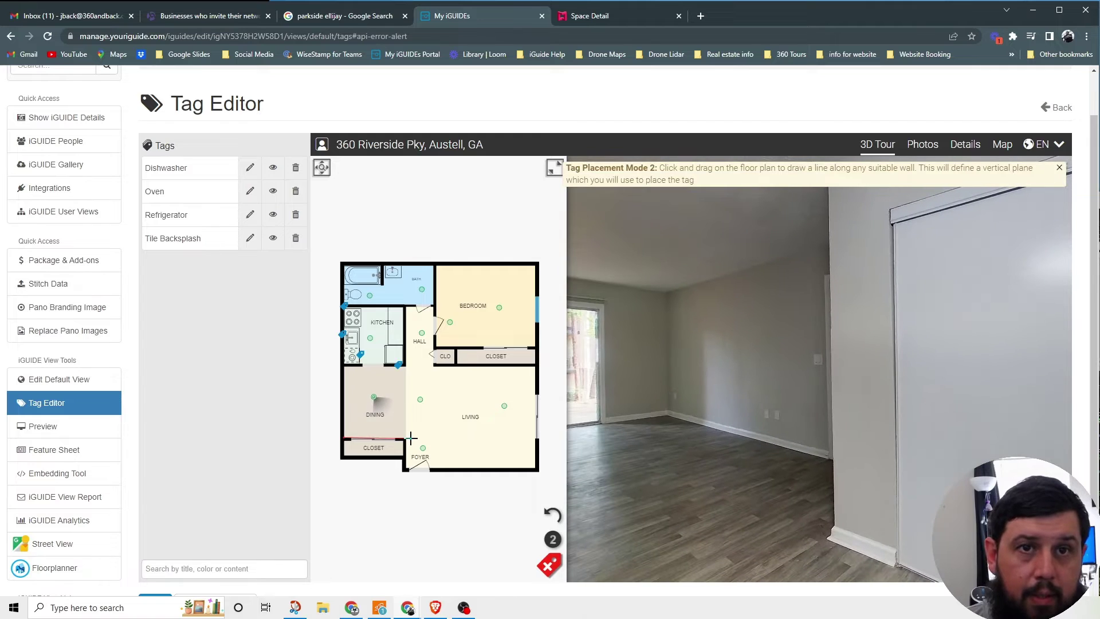
drag(343, 439, 411, 439)
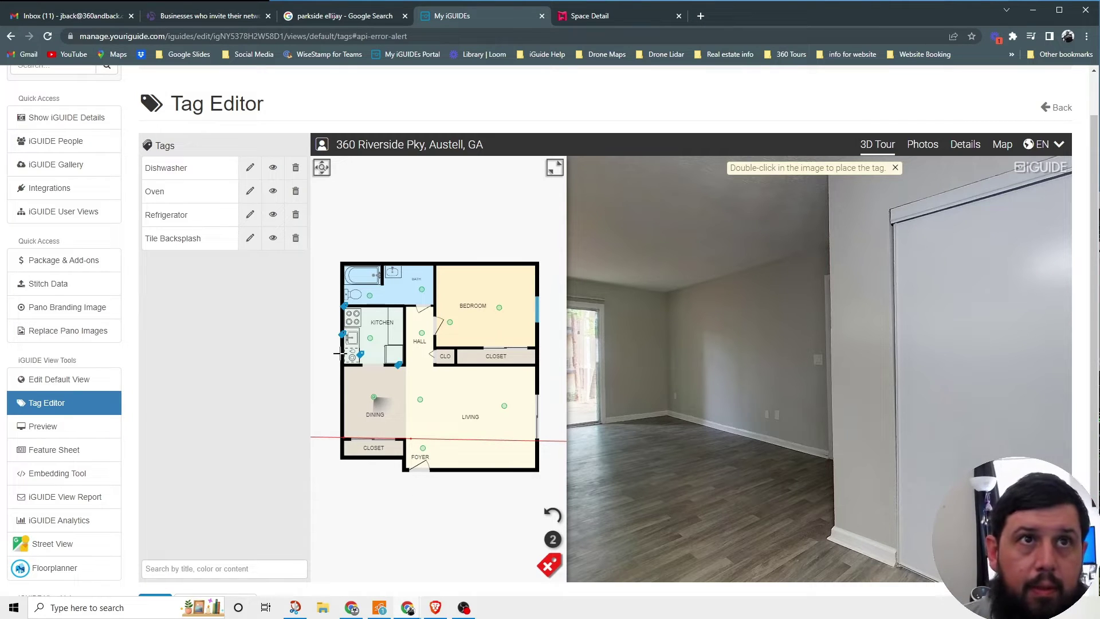
click(549, 566)
- Restart tag placement in Mode 2 and draw a straight line along the dining closet wall on the floor plan
click(549, 566)
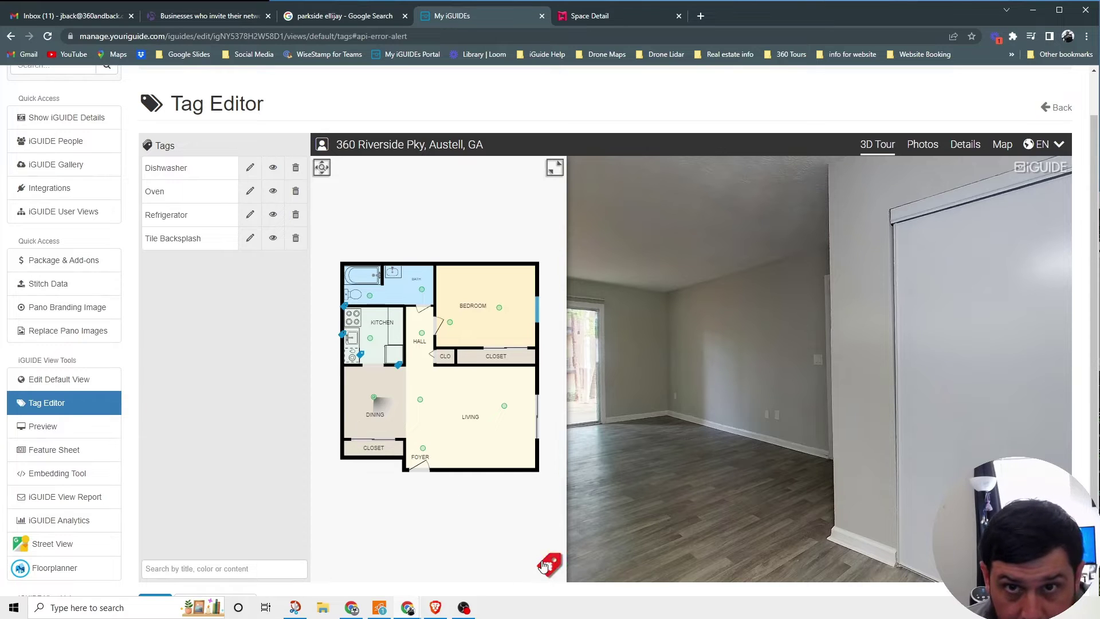
click(532, 541)
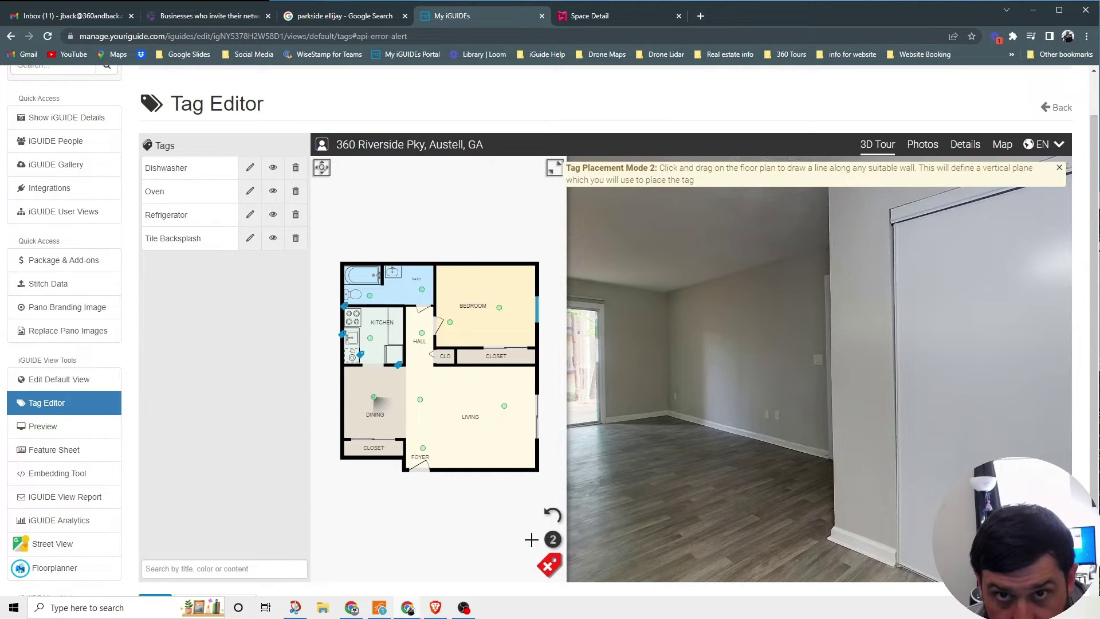
click(342, 439)
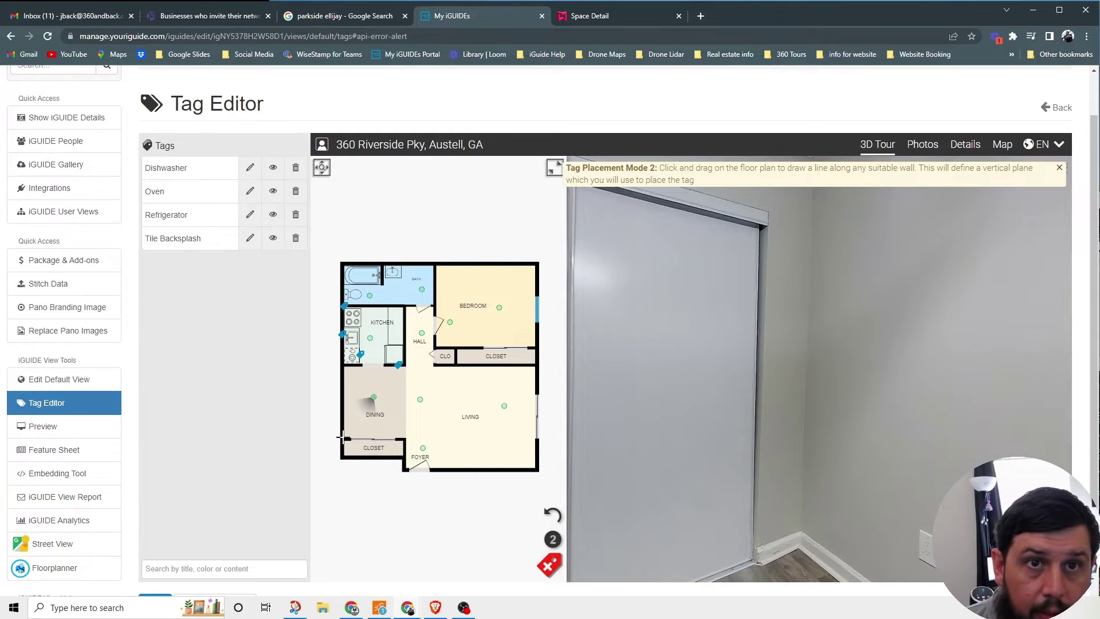
drag(342, 438, 409, 437)
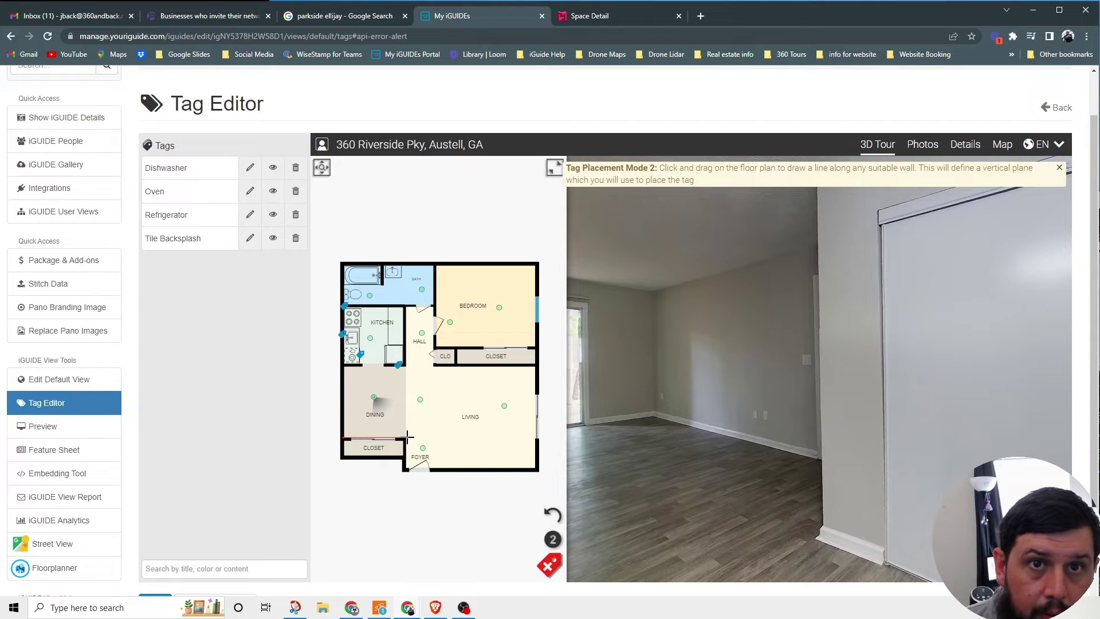
drag(407, 437, 407, 438)
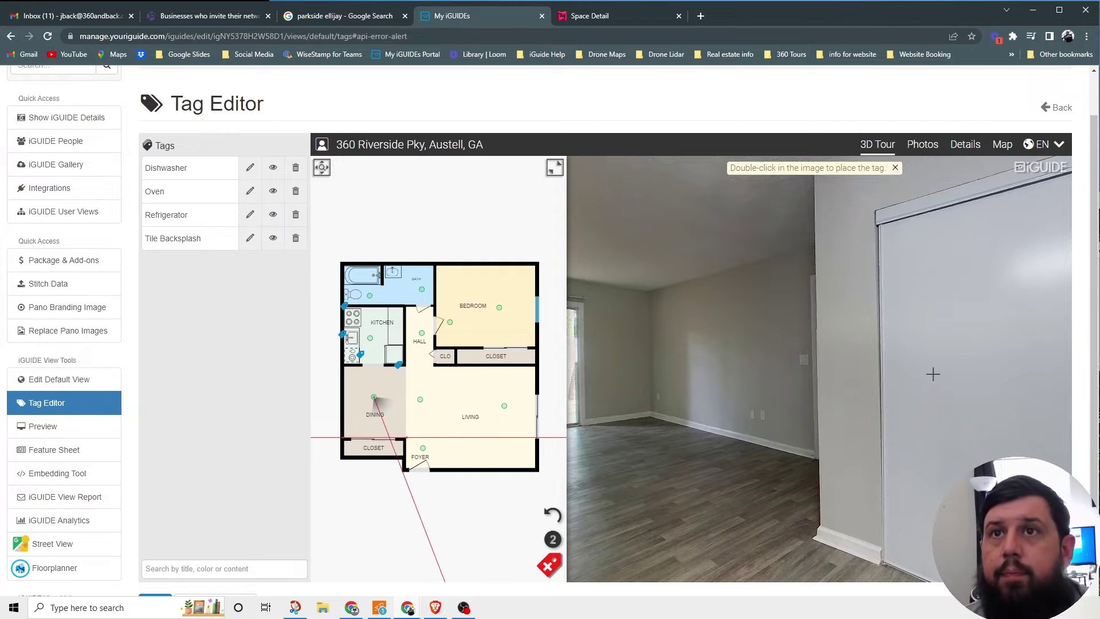
- Place a new tag on the closet door in the dining room panorama and inspect its position up close
drag(933, 373, 698, 347)
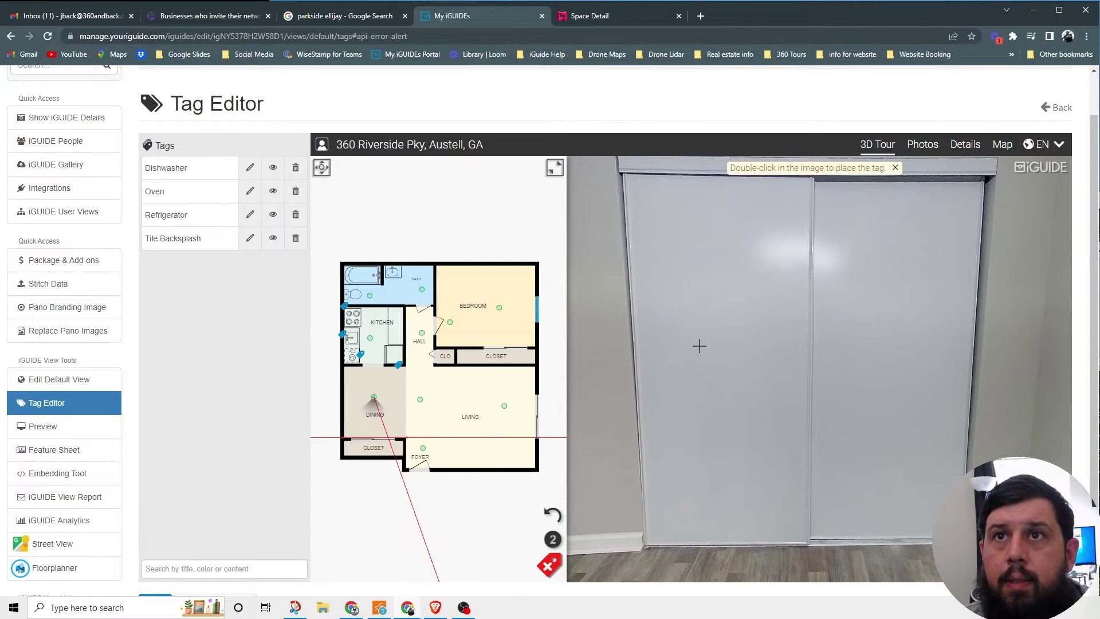
double_click(788, 342)
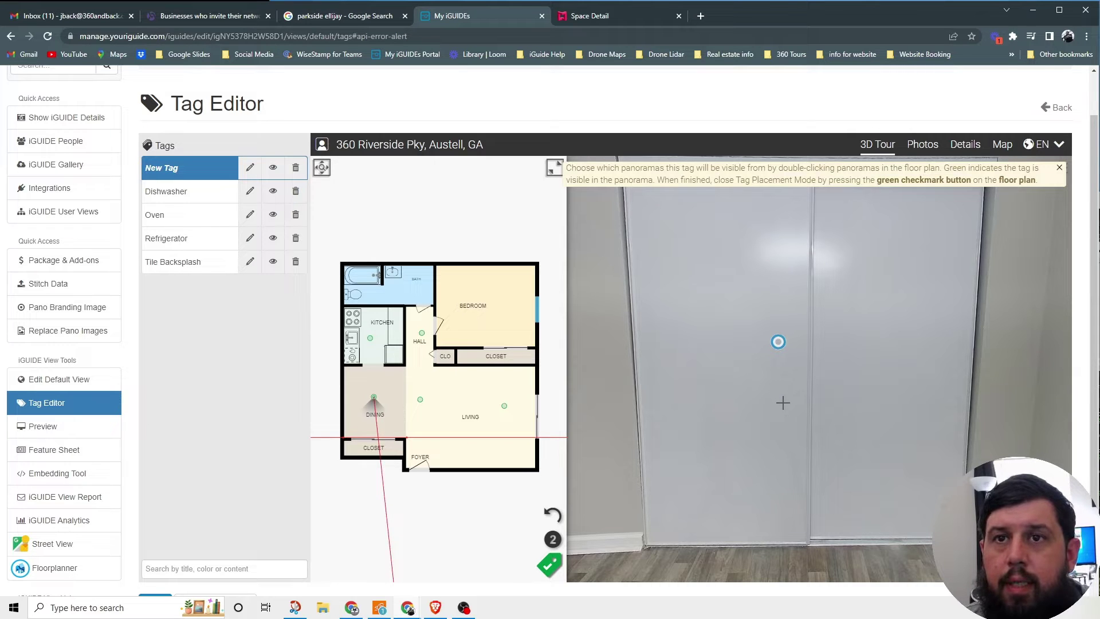
drag(783, 403, 770, 462)
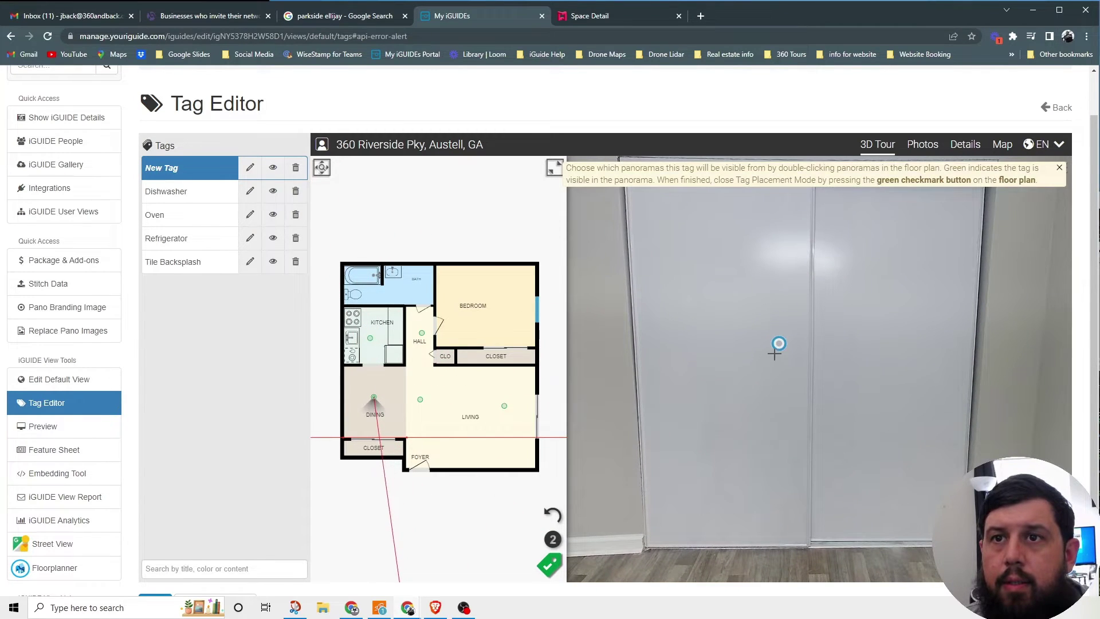
scroll(776, 341, up, 5)
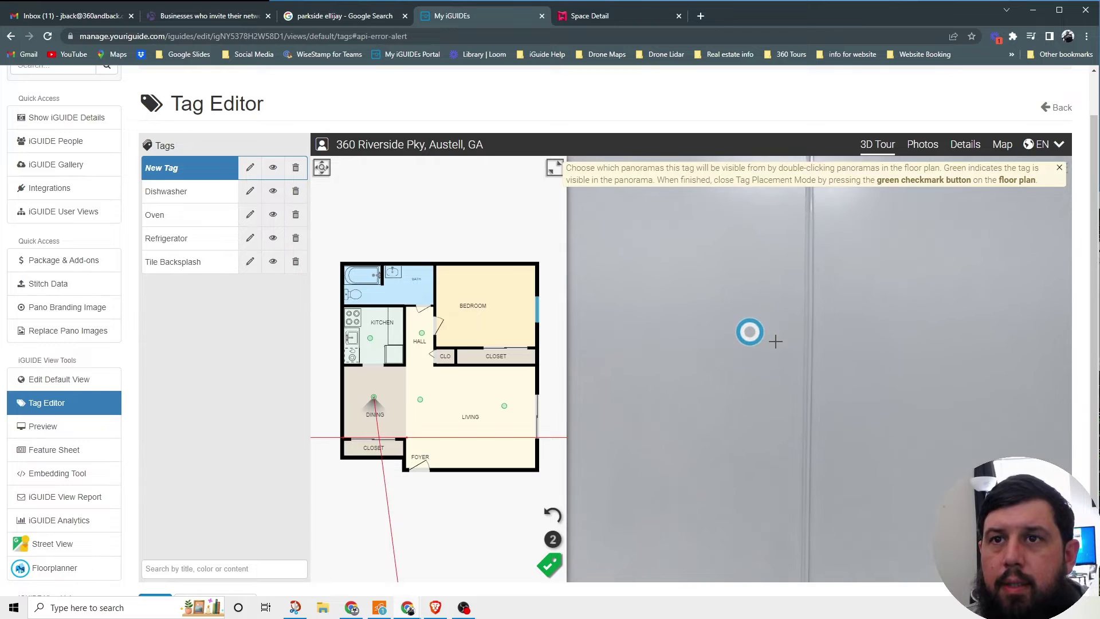
scroll(772, 364, down, 2)
scroll(771, 365, up, 2)
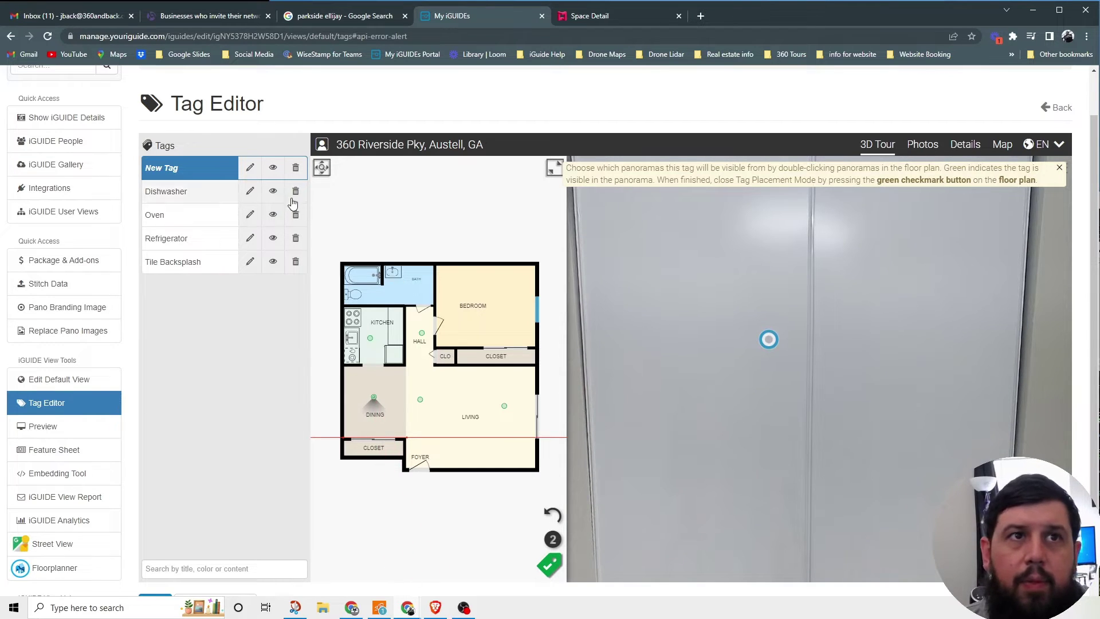
- Delete the closet door tag placed with Mode 2
click(296, 173)
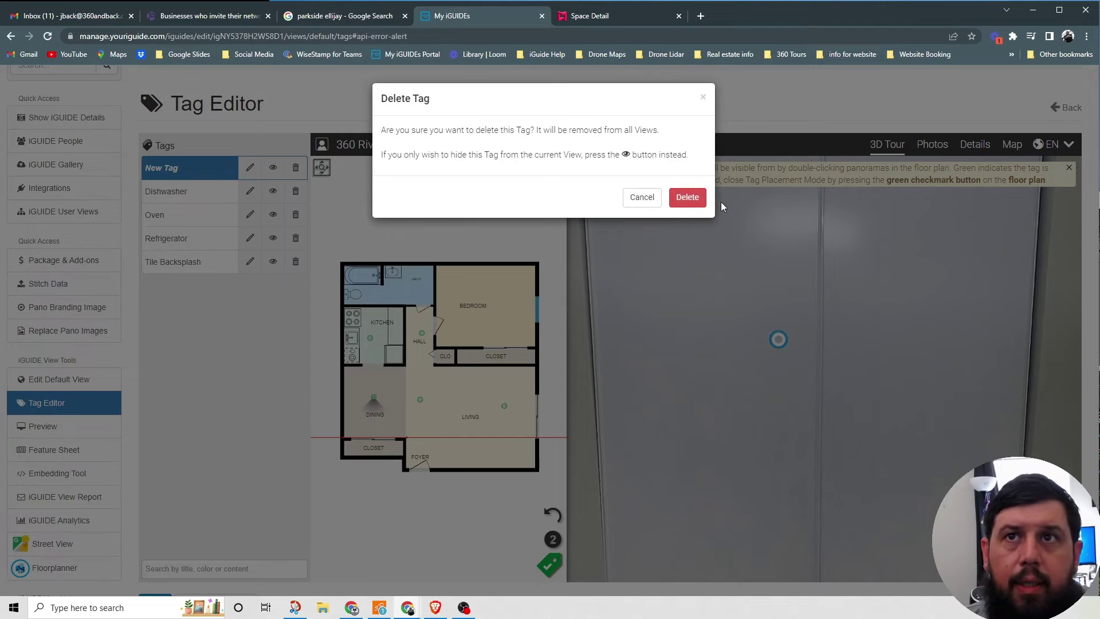
click(684, 192)
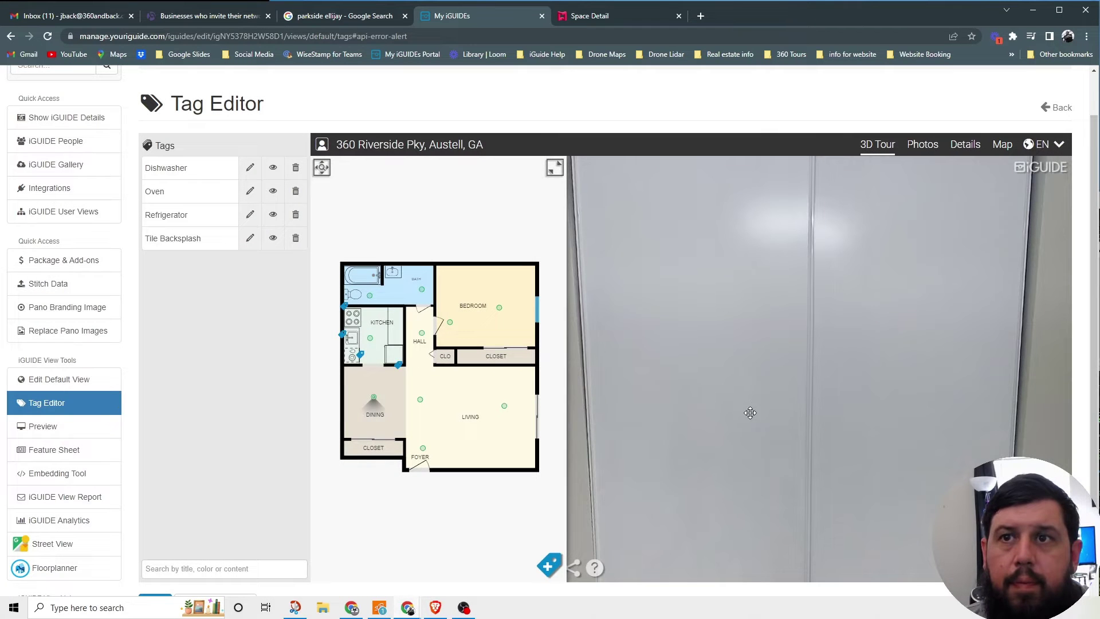
- Start a new tag in Tag Placement Mode 3 and mark its first point on the closet door from the dining room panorama
click(549, 567)
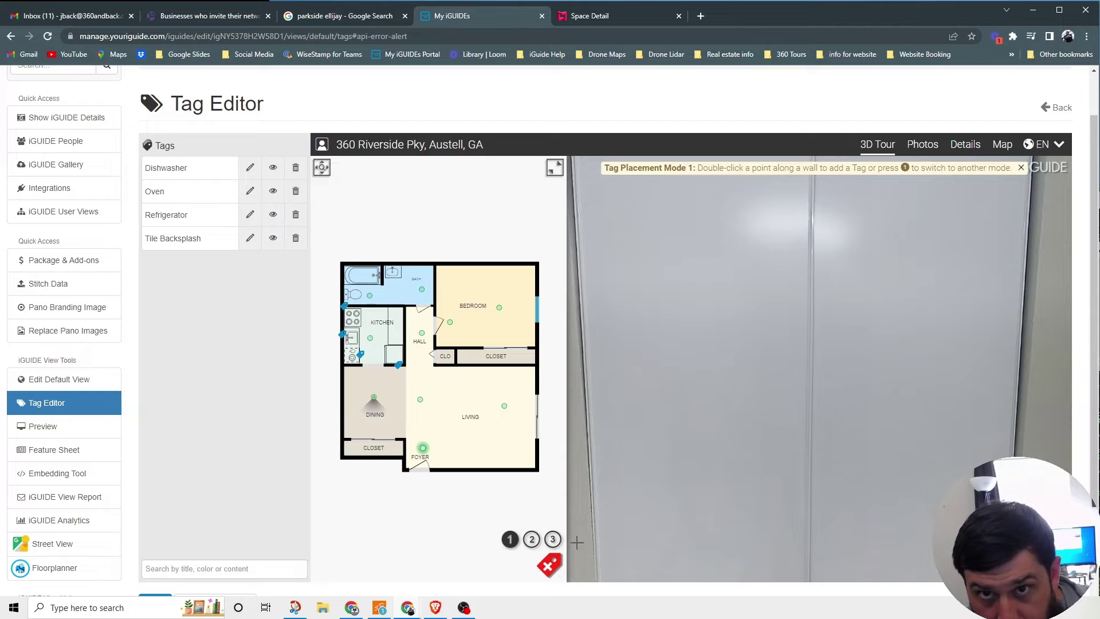
click(554, 541)
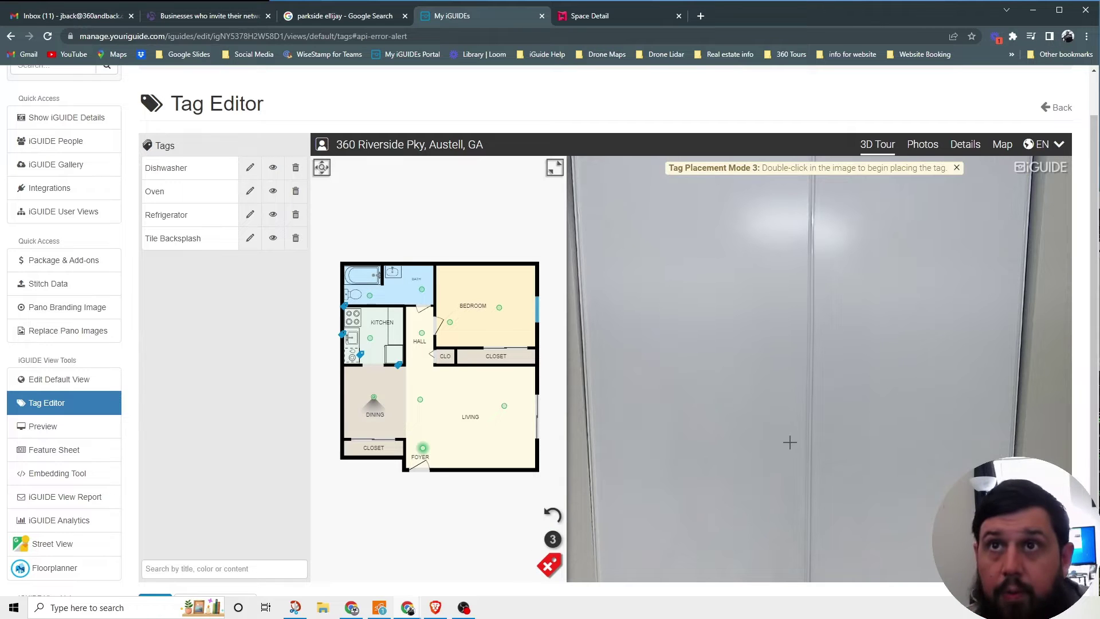
scroll(791, 442, down, 3)
scroll(749, 329, up, 3)
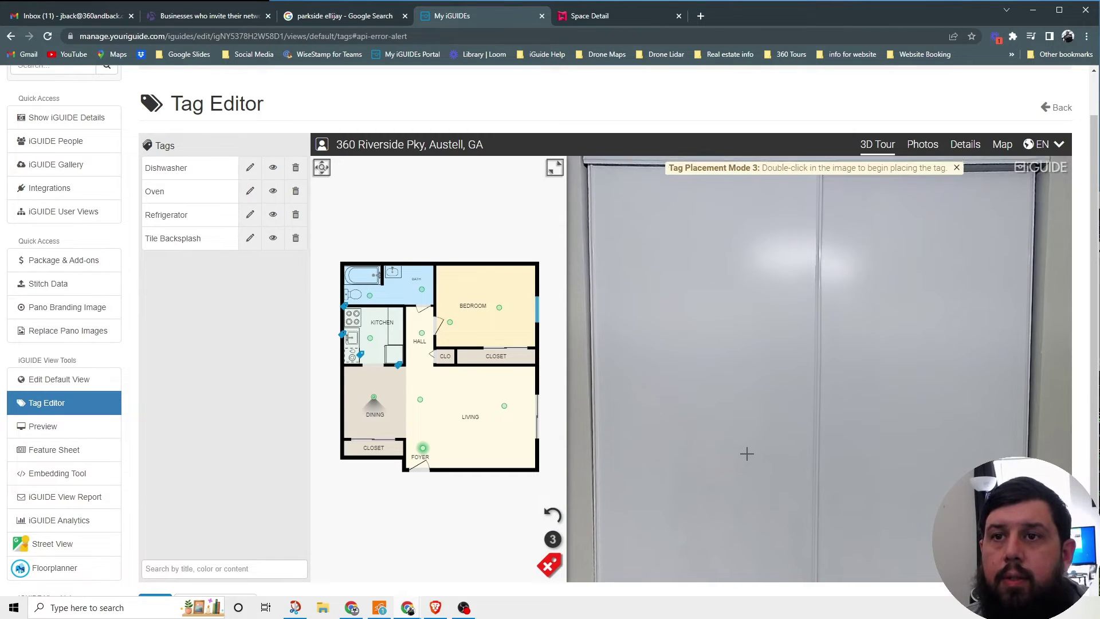
double_click(800, 358)
- Switch to the kitchen panorama and mark the same point on the closet door to complete the Mode 3 tag placement
click(741, 427)
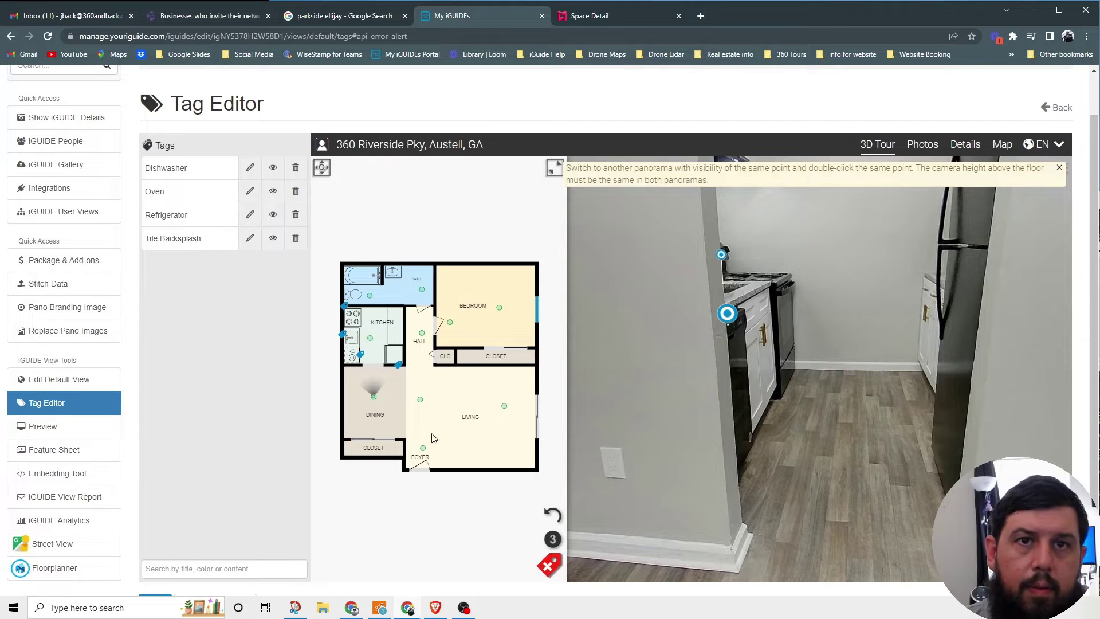
click(377, 343)
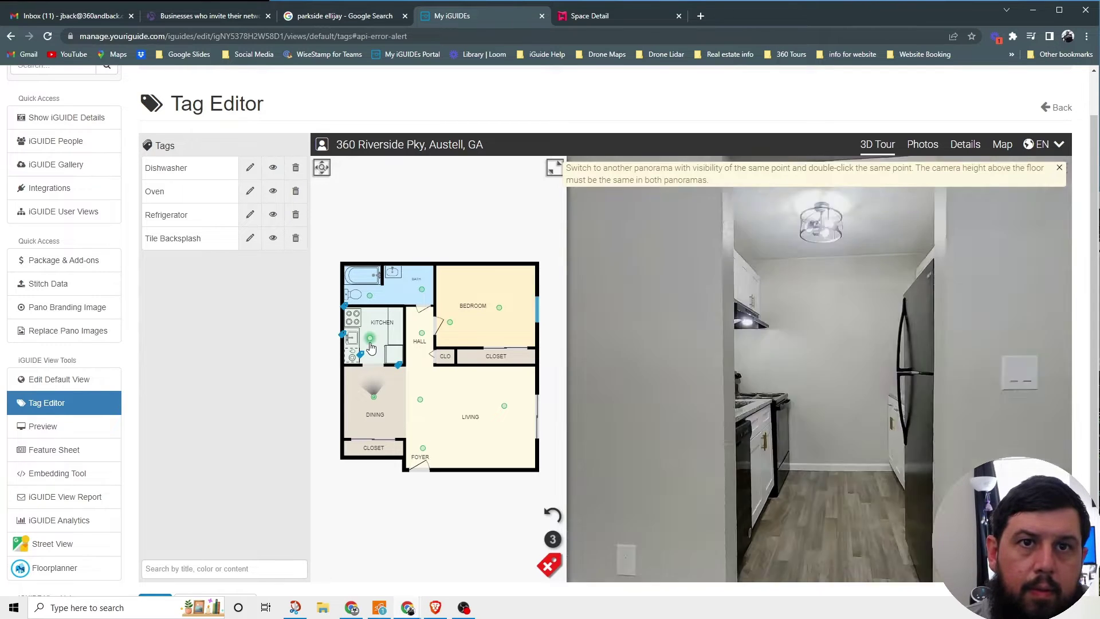
click(739, 412)
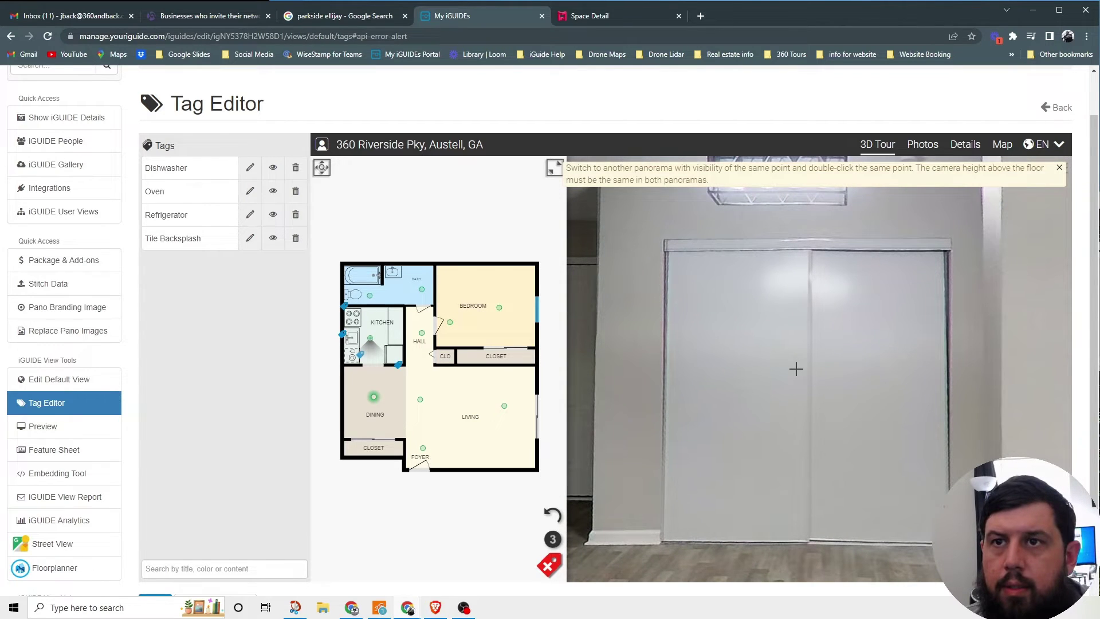
double_click(796, 369)
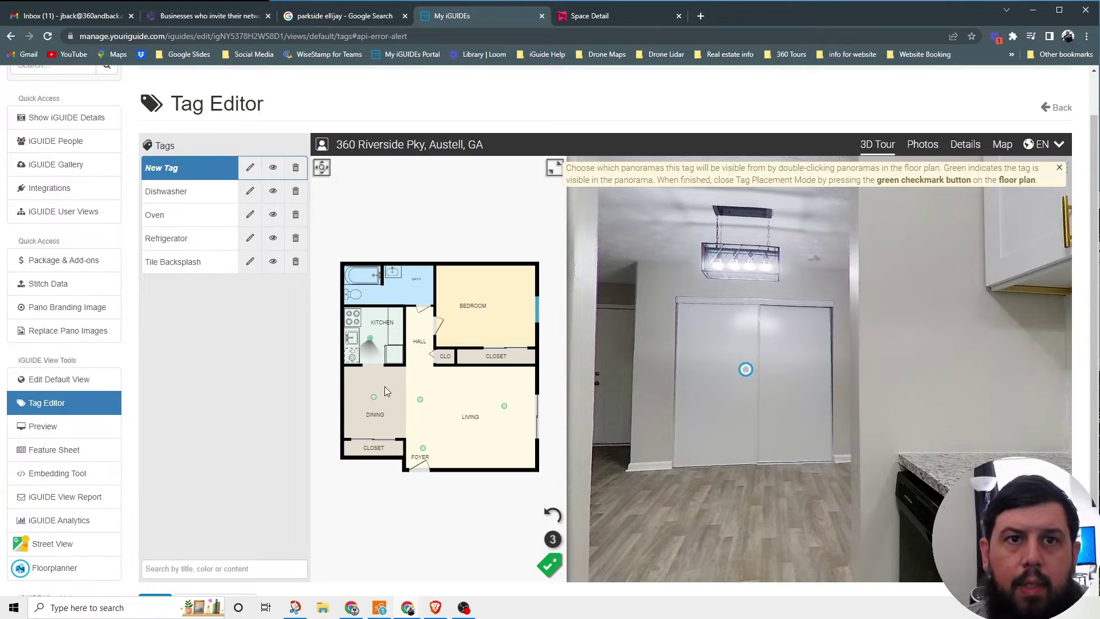
- Check the position of the new Mode 3 tag from the dining room and kitchen panoramas
click(374, 399)
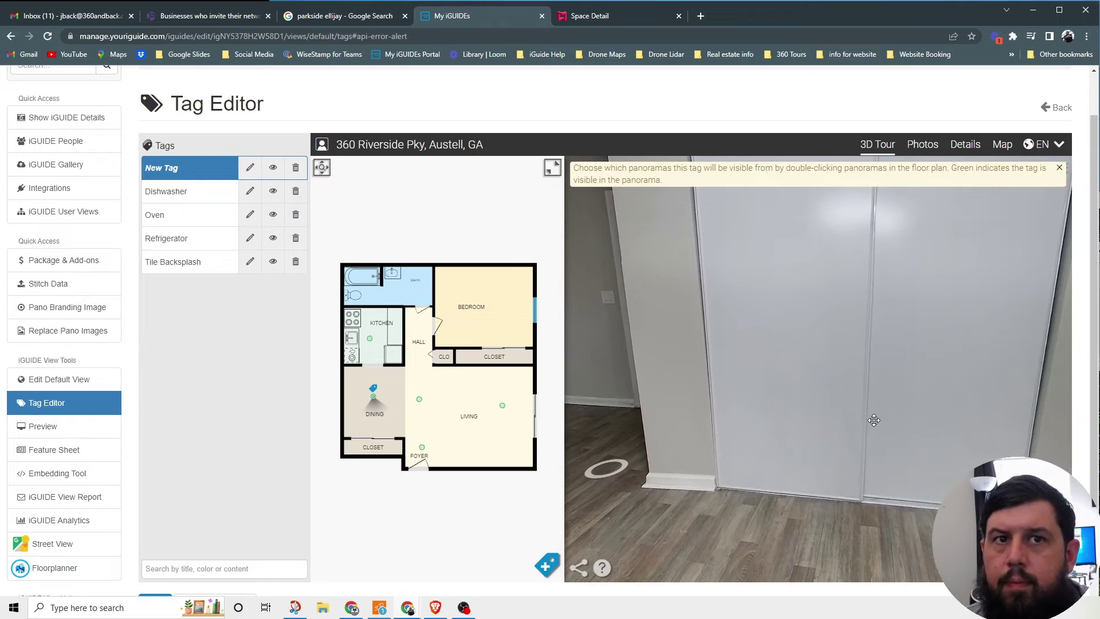
drag(873, 420, 614, 365)
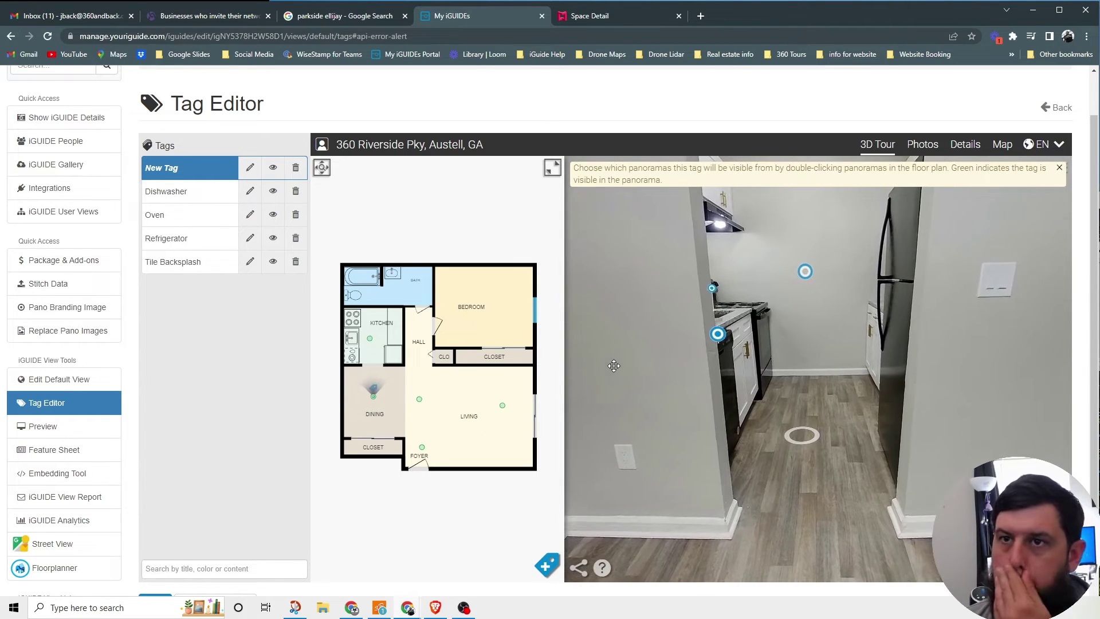
click(800, 436)
drag(1013, 436, 954, 457)
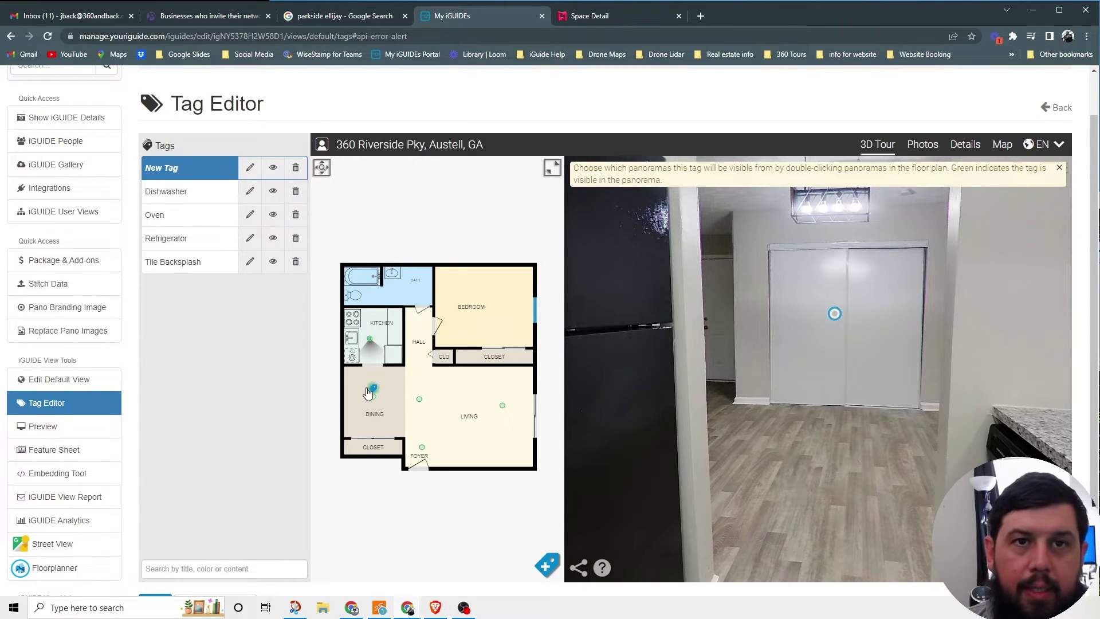
click(836, 486)
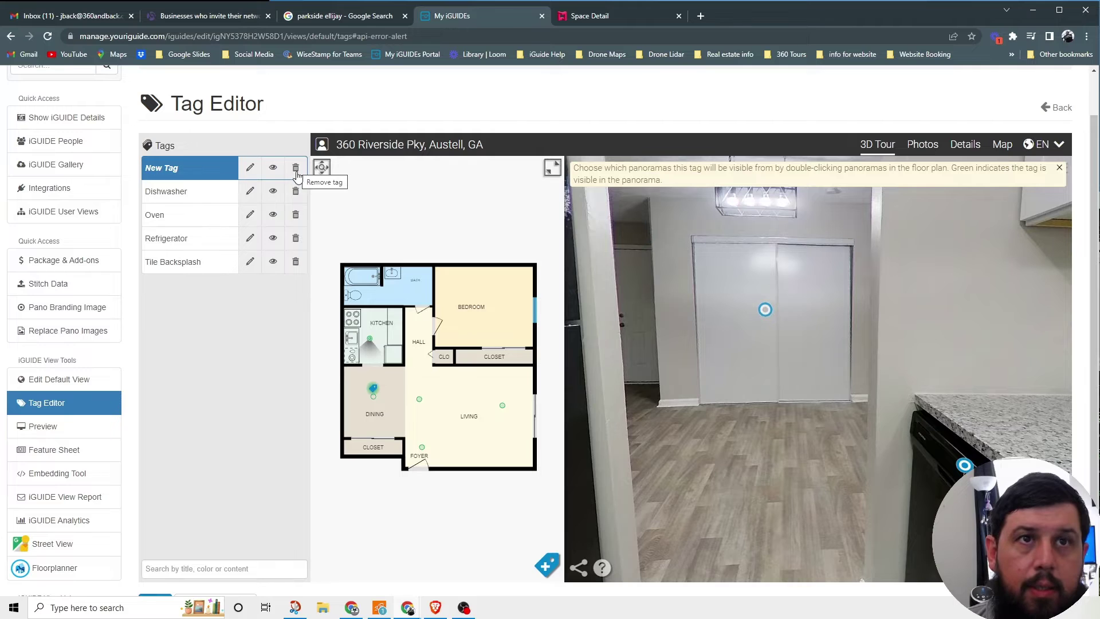
- Delete the tag placed with Mode 3 and return to the dining room panorama
click(296, 170)
click(684, 191)
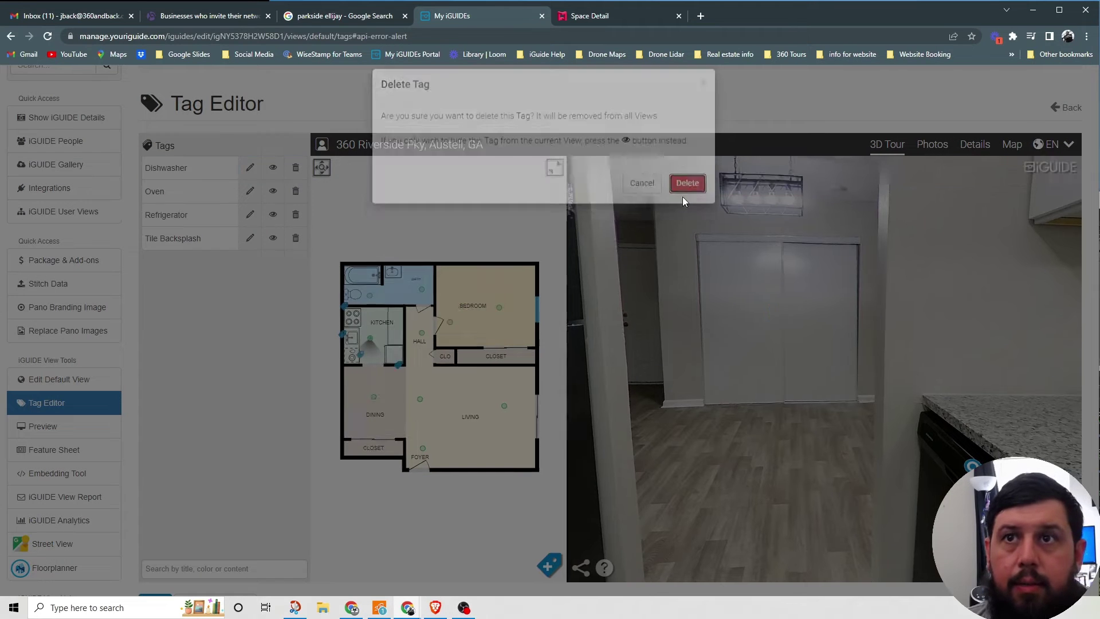
click(774, 475)
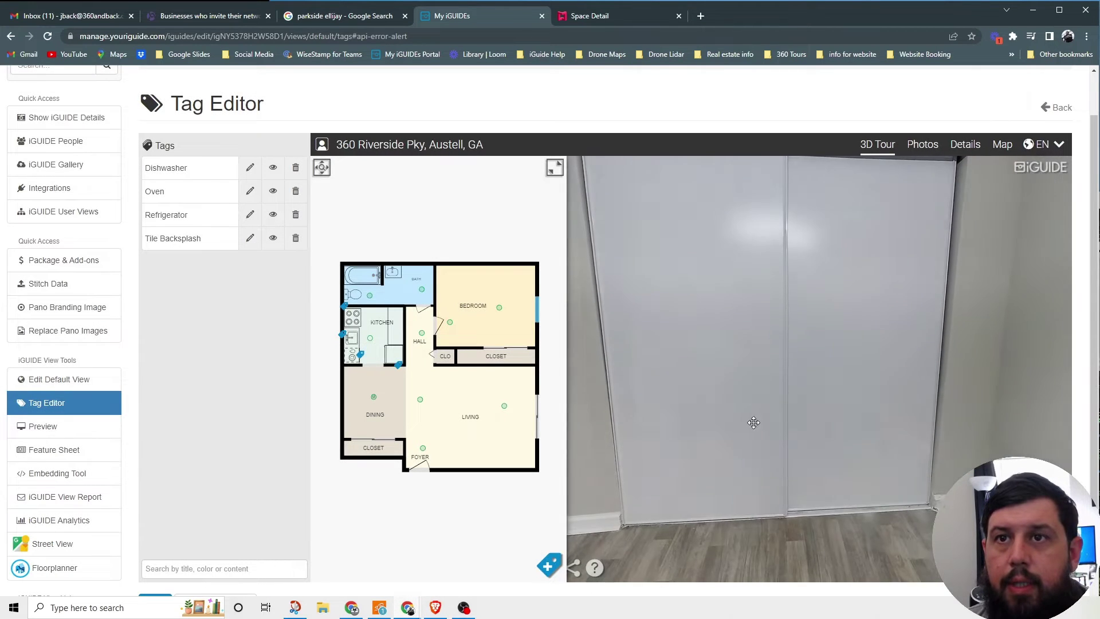
- Start another tag in Tag Placement Mode 3 and mark its first point beside the closet doors' centre seam from the dining room panorama
click(550, 566)
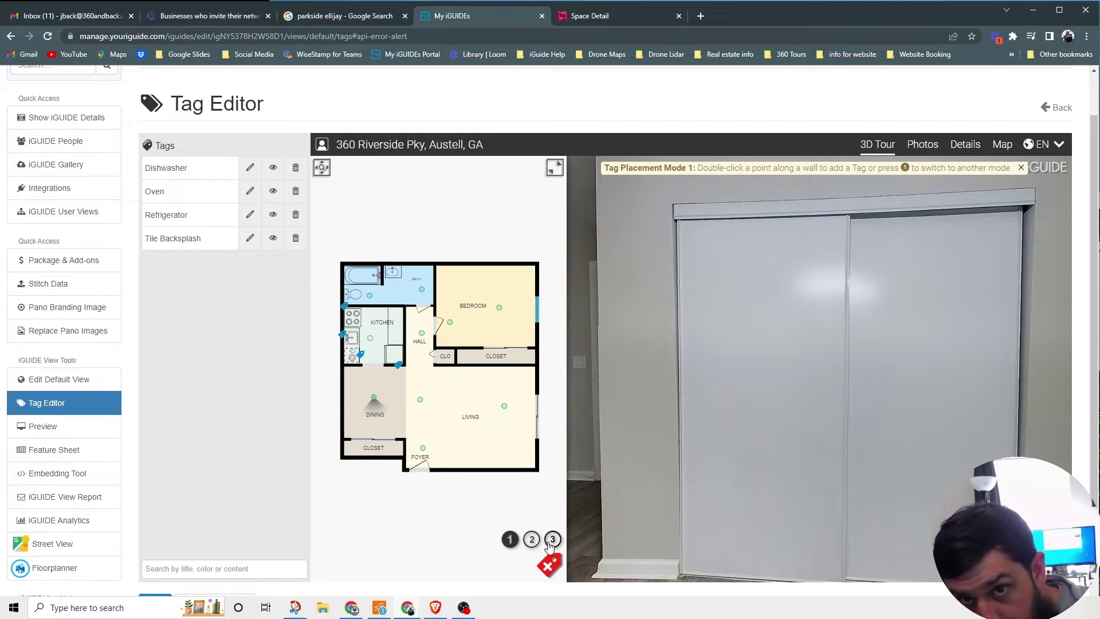
click(552, 541)
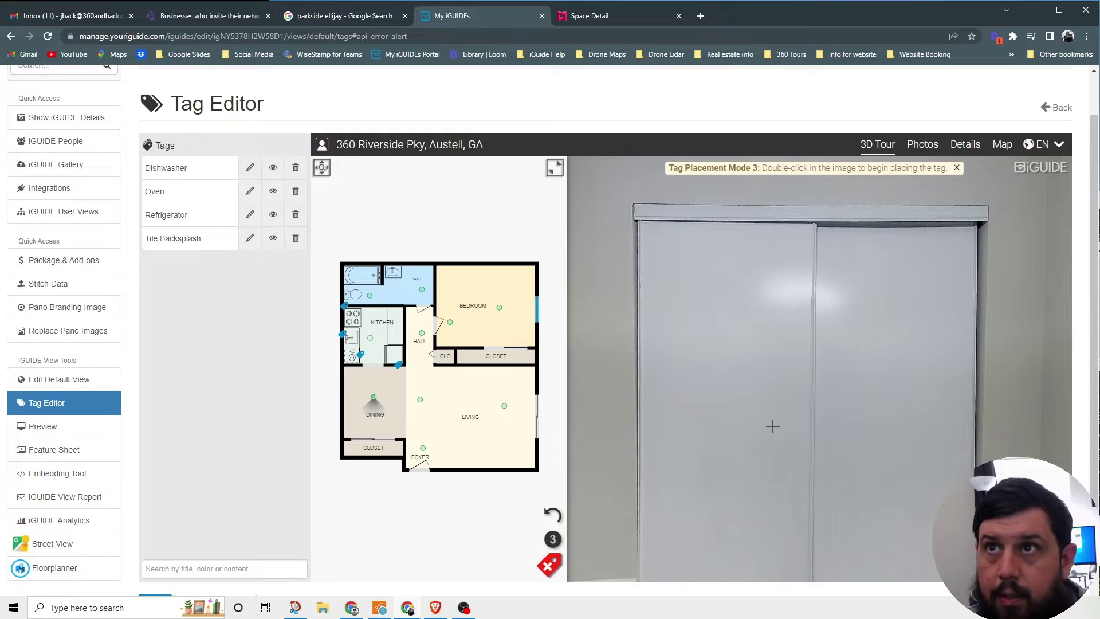
mouse_move(772, 426)
mouse_down()
mouse_move(782, 363)
mouse_move(775, 405)
mouse_up()
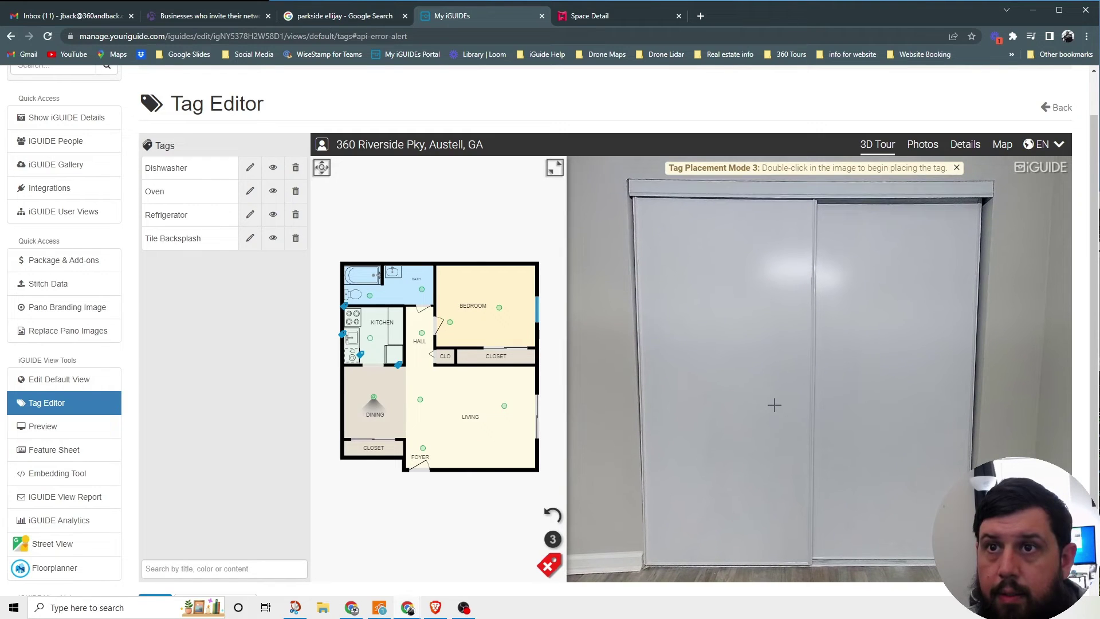
double_click(808, 349)
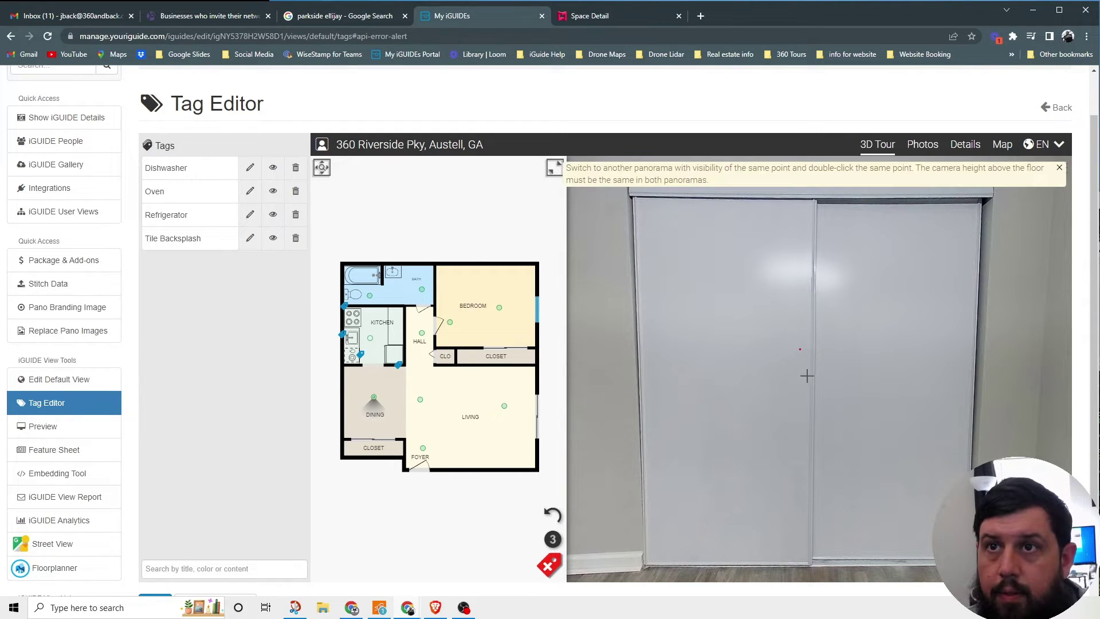
- Switch to the living room panorama nearest the dining area and mark the same point beside the closet door seam to place the tag
click(716, 429)
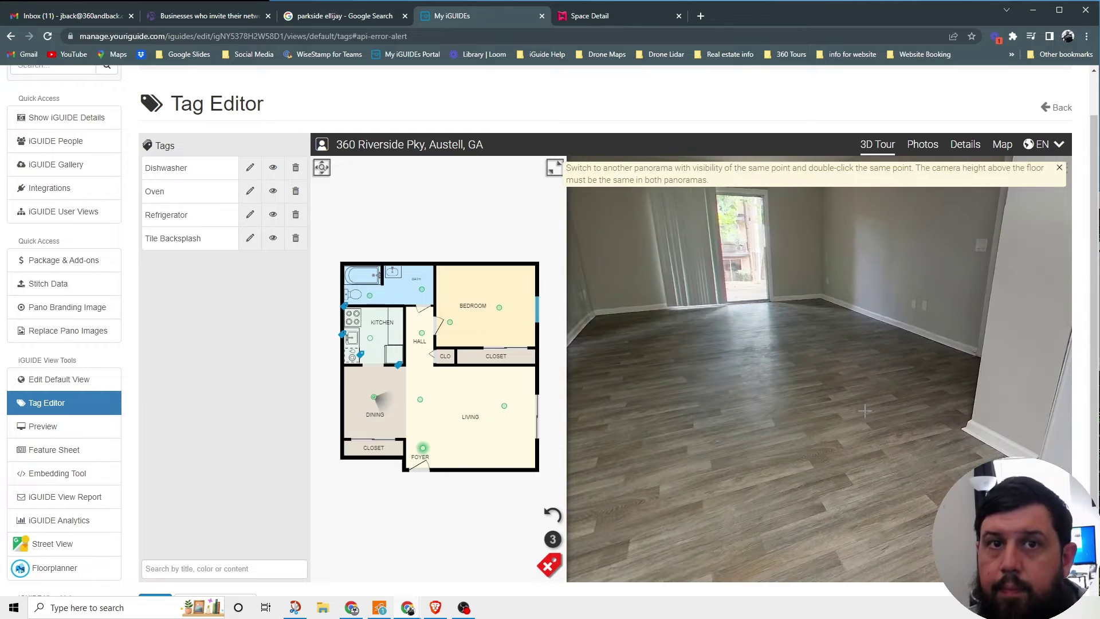
click(420, 399)
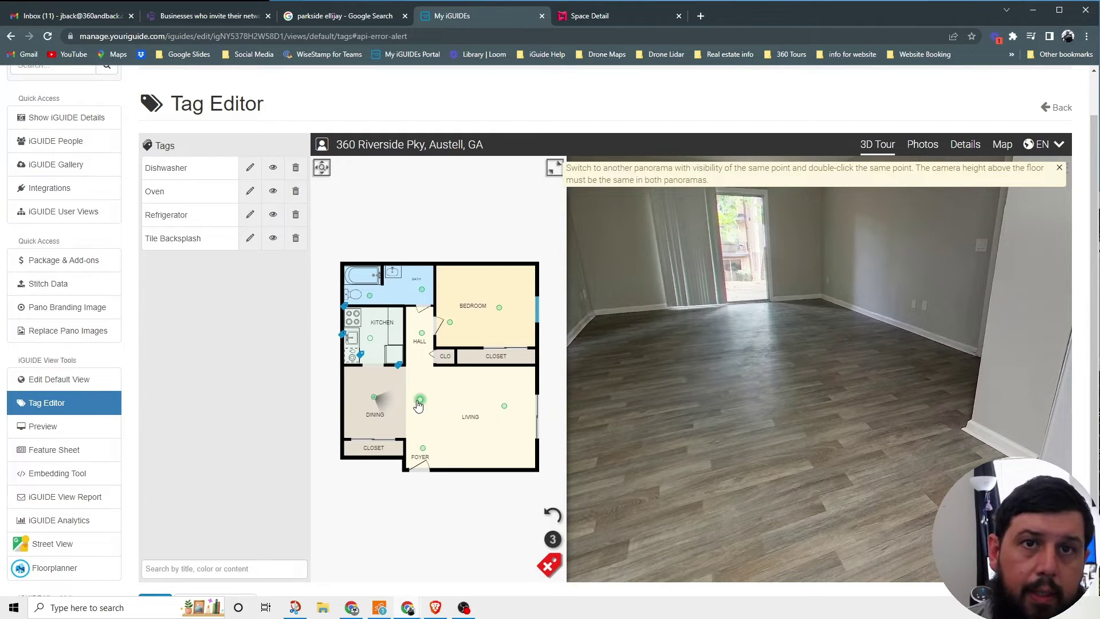
drag(694, 434, 835, 398)
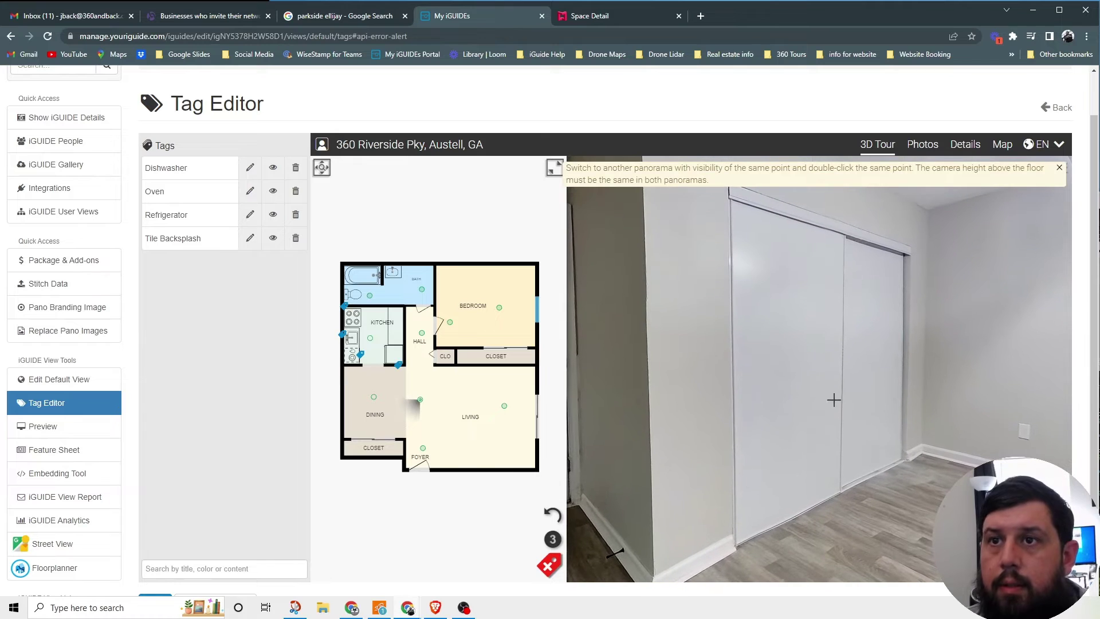
double_click(837, 358)
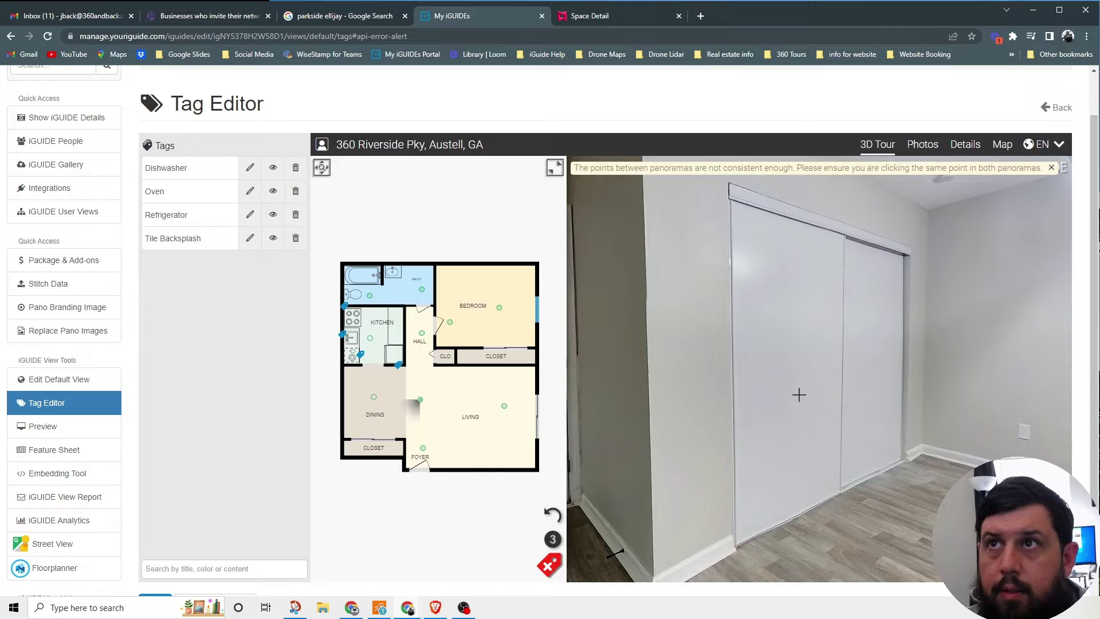
scroll(860, 338, up, 3)
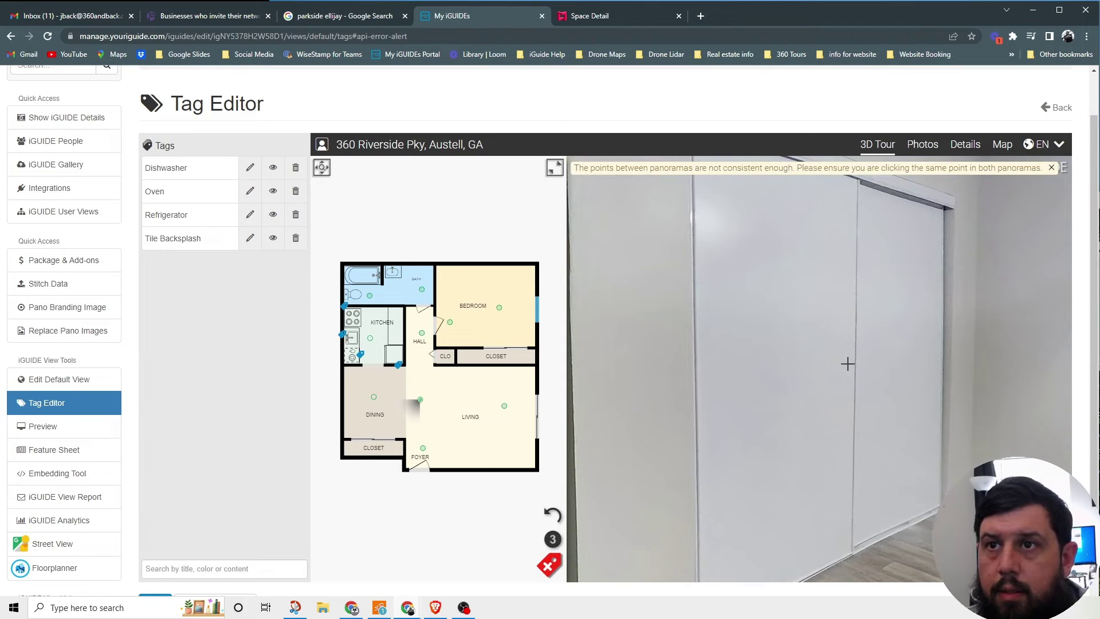
click(848, 329)
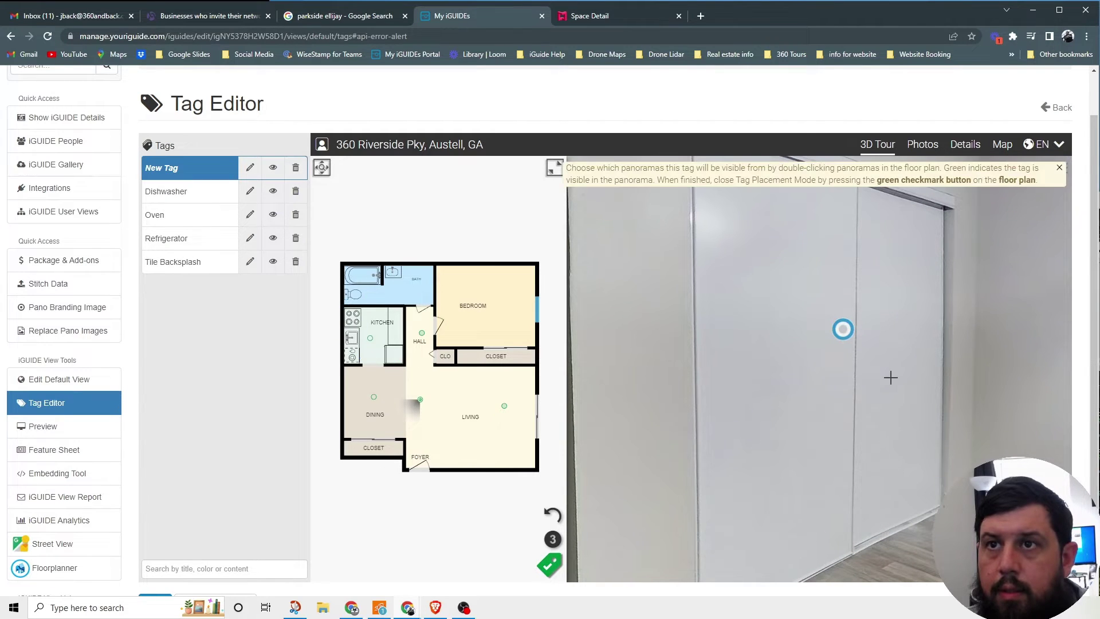
- Check the new tag's position on the closet door from the living room and dining room panoramas
mouse_move(922, 409)
mouse_down()
mouse_move(783, 388)
mouse_move(945, 377)
mouse_move(738, 370)
mouse_up()
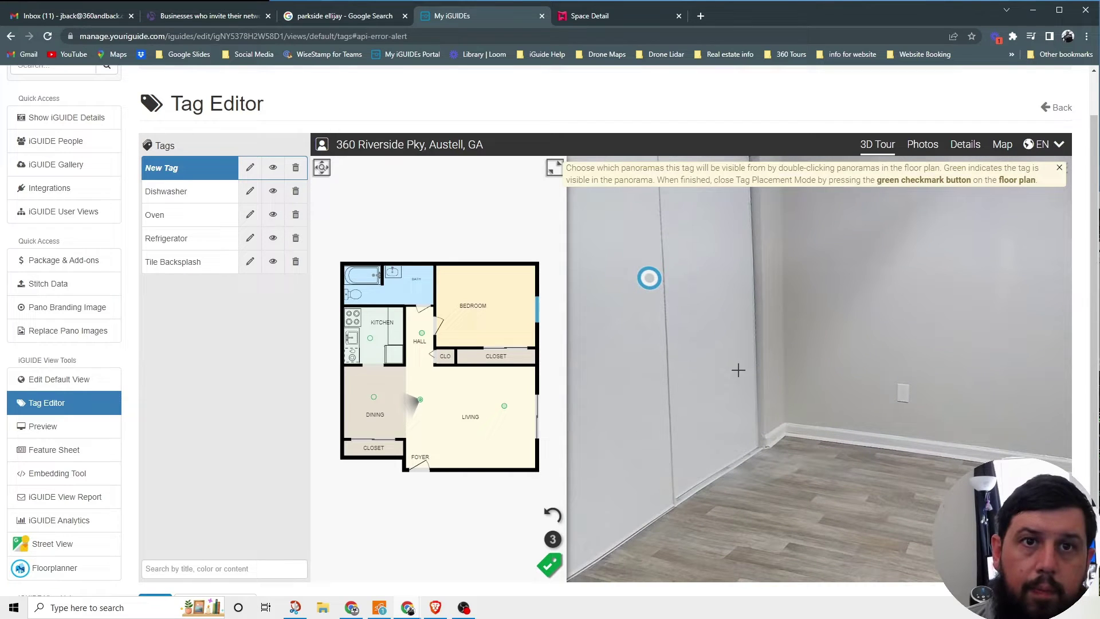
click(374, 397)
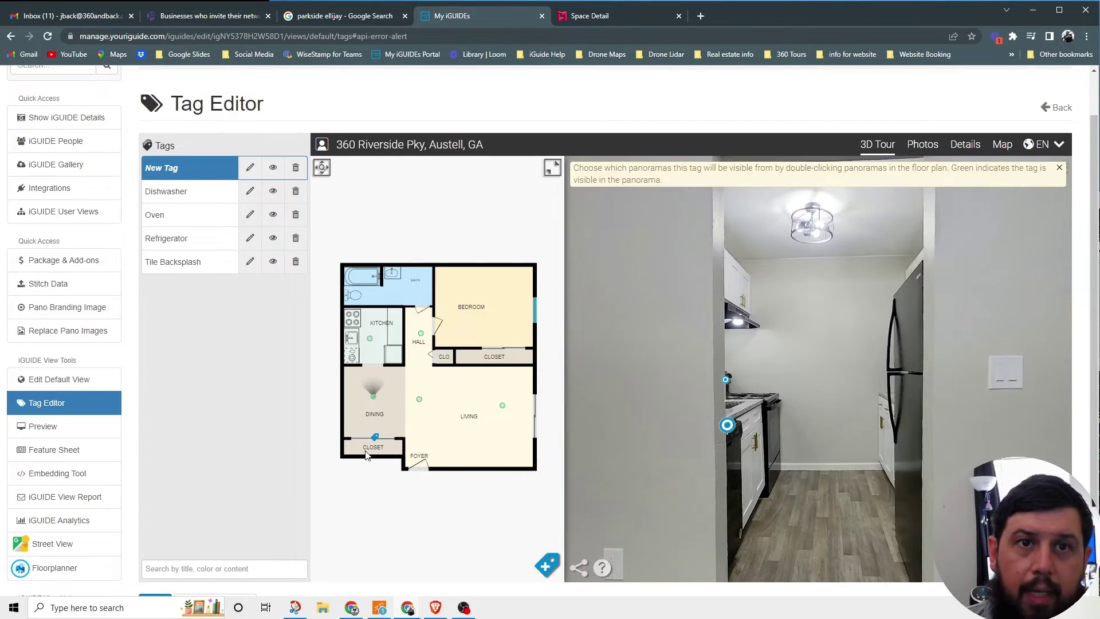
click(803, 530)
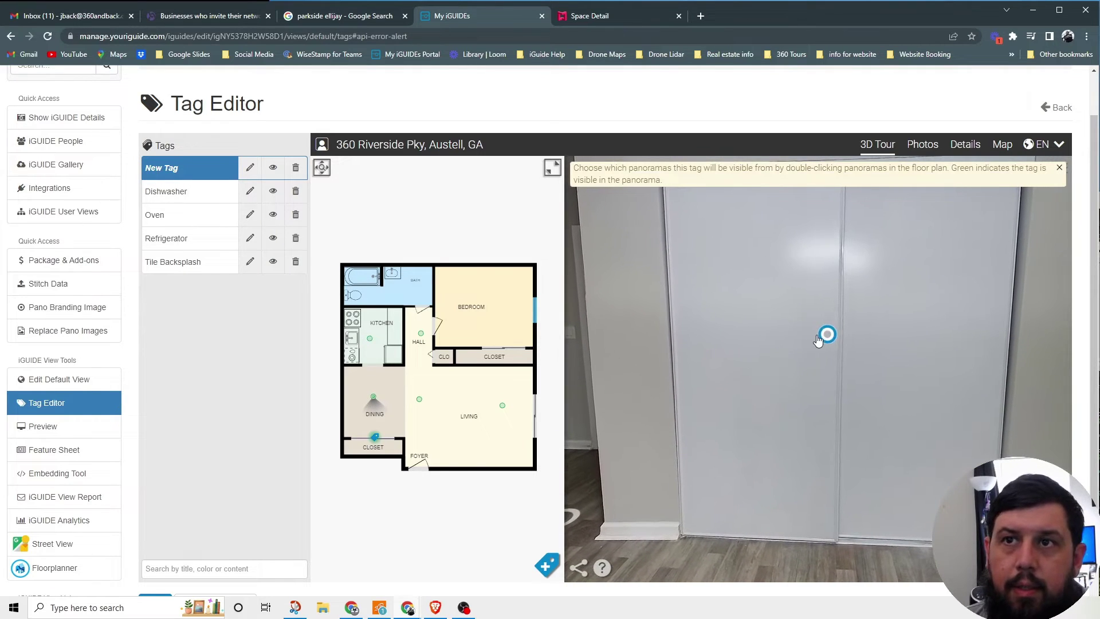
drag(828, 330, 771, 346)
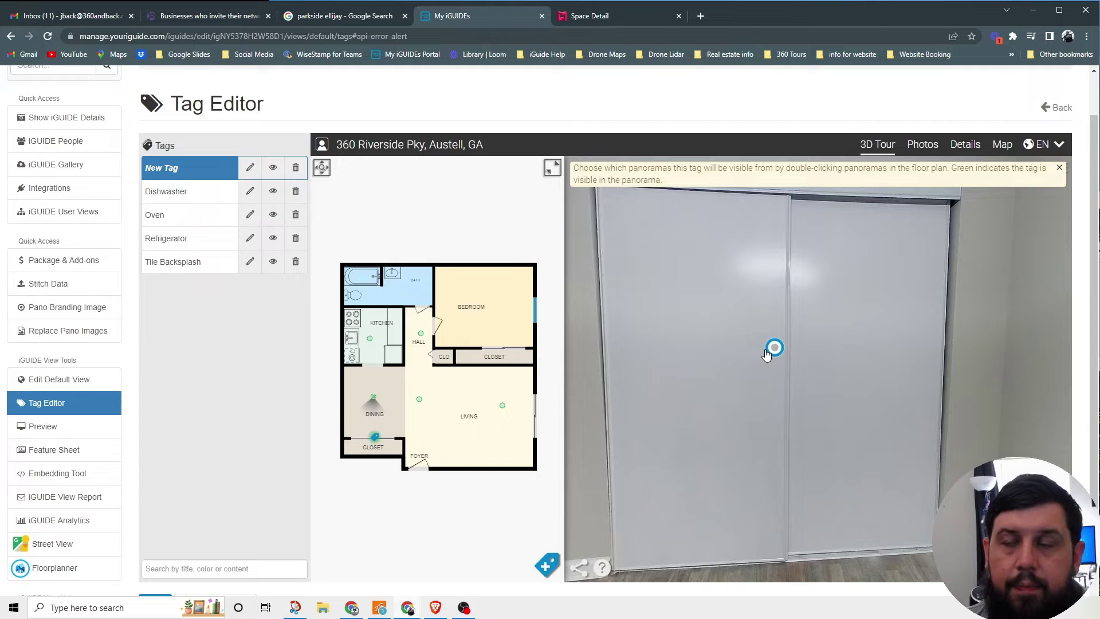
drag(768, 354, 801, 414)
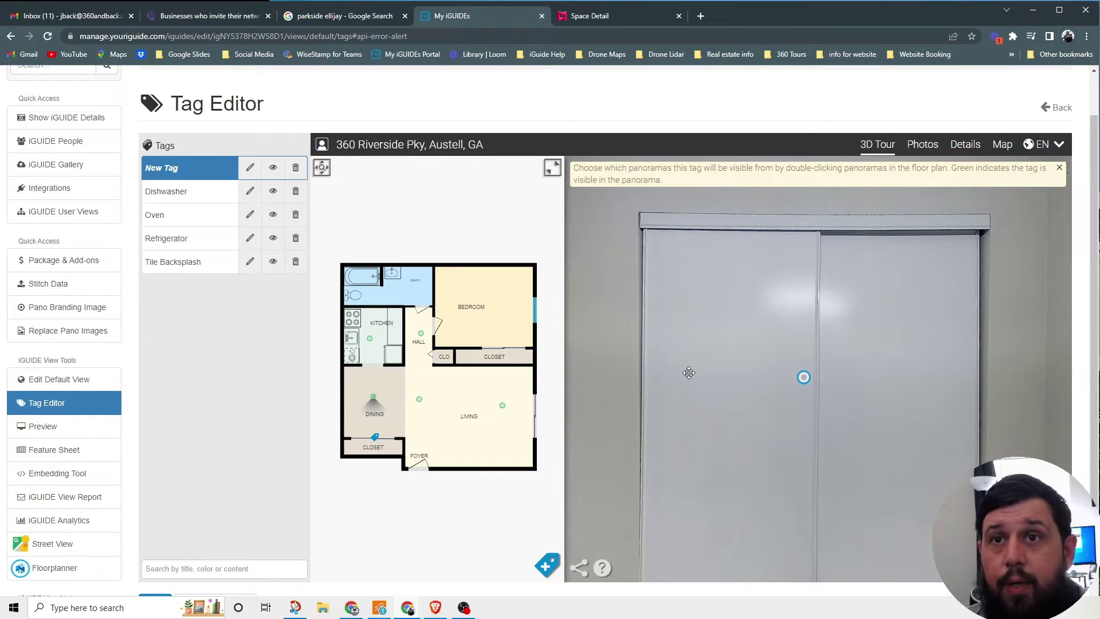
- Title the new closet tag "Coat Closet" and add a matching heading with a description of additional storage for frequently used items
drag(745, 402, 777, 388)
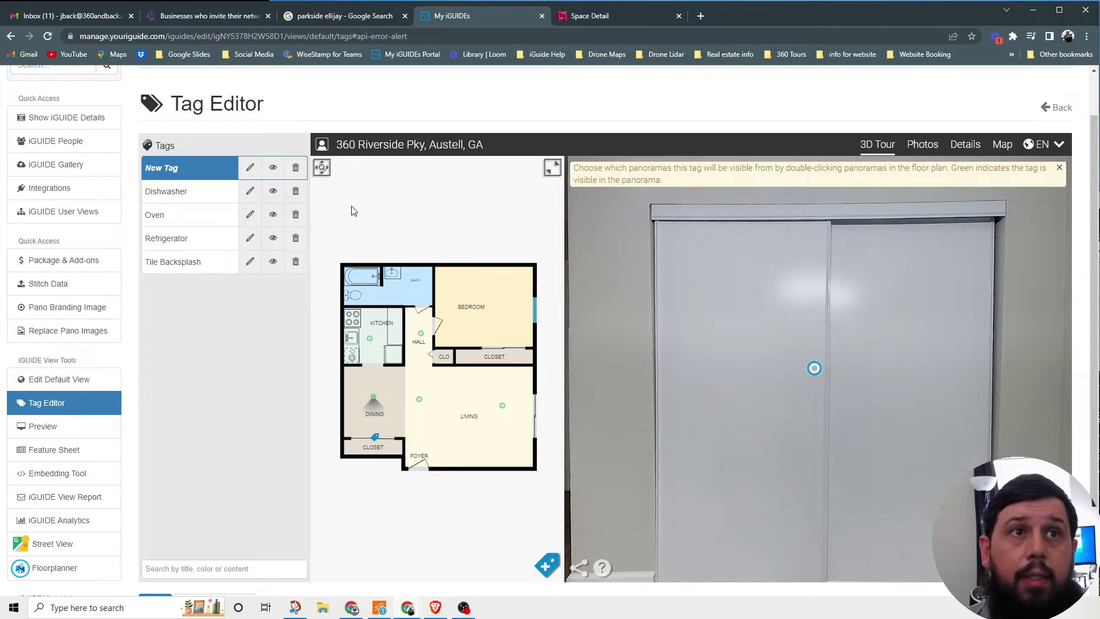
click(250, 168)
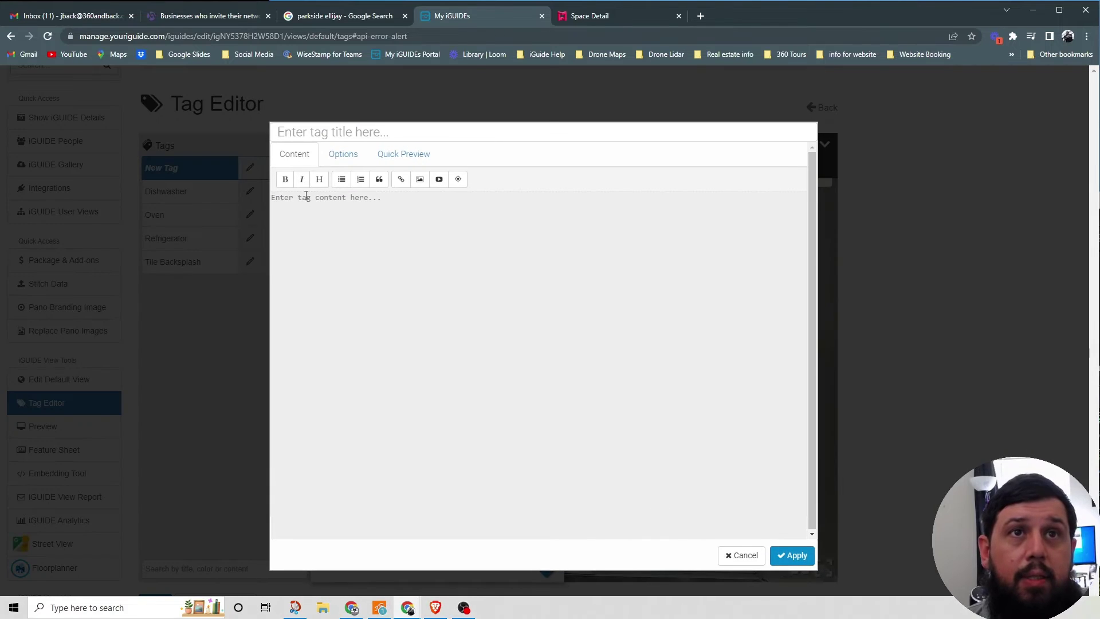
text(Coat Closet)
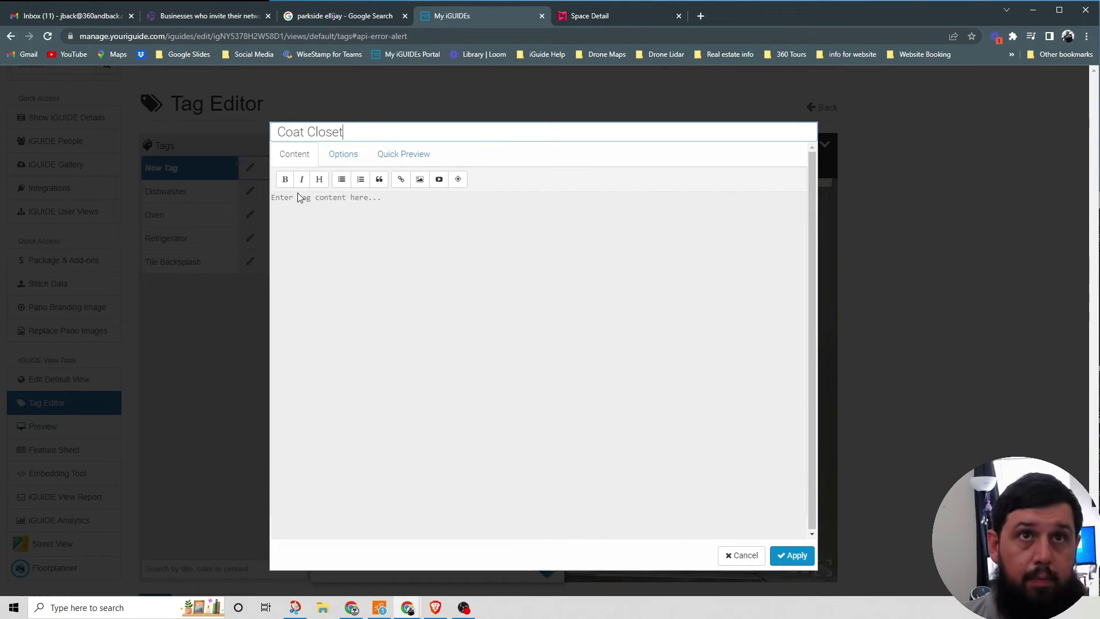
click(298, 197)
text(Additional storage for frequently used time)
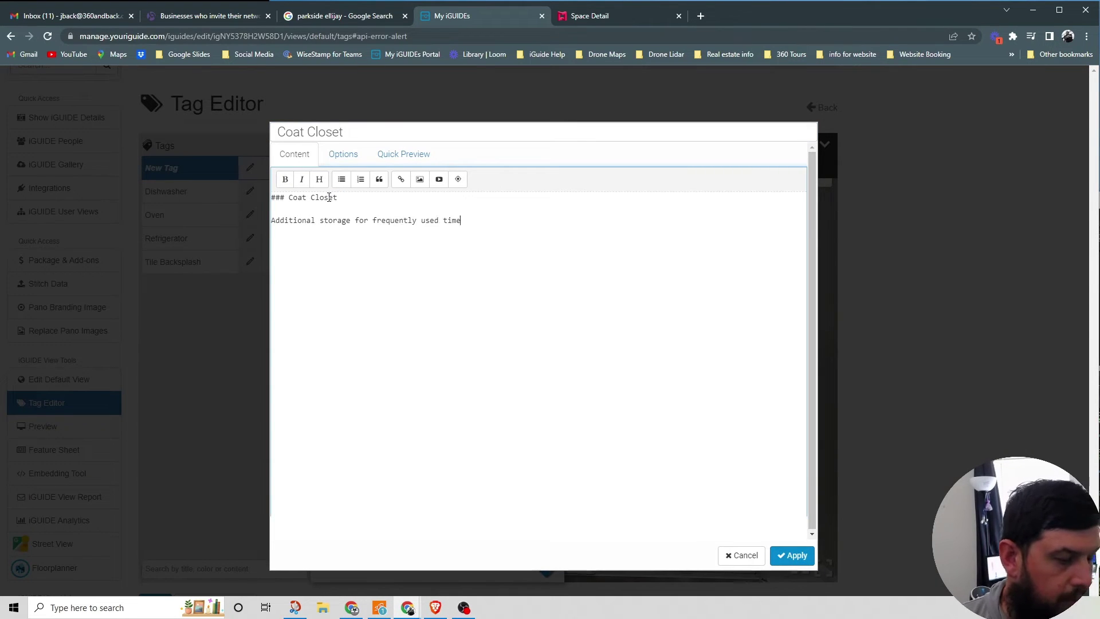
key(BackSpace)
key(BackSpace)
key(BackSpace)
key(BackSpace)
text(items when it is very hard)
- Set the Coat Closet tag's color to yellow and apply the tag settings
click(343, 154)
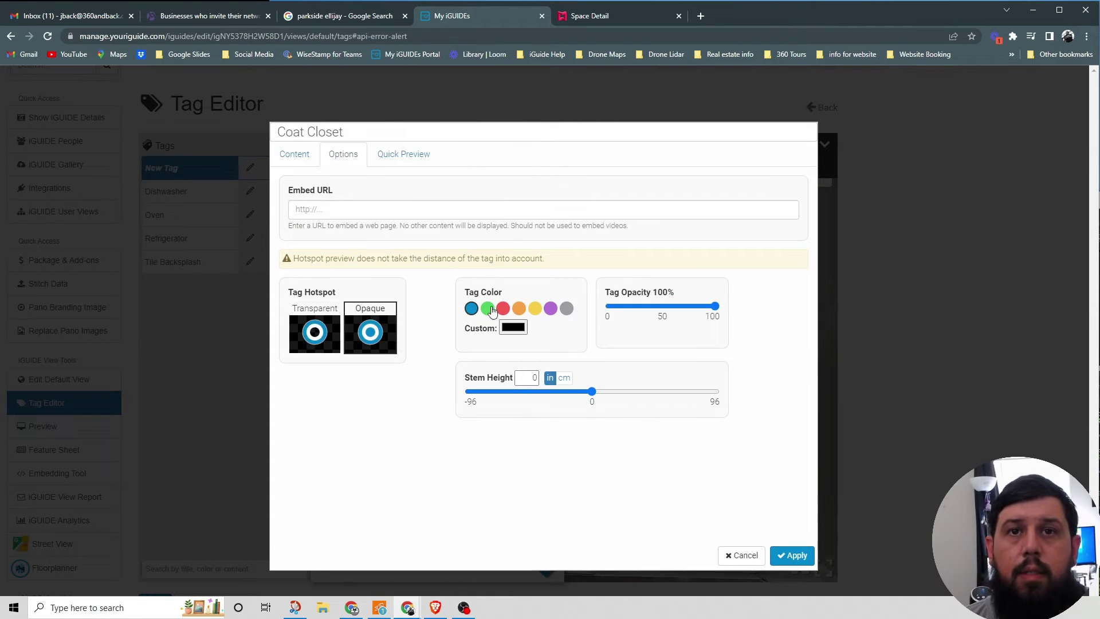
click(535, 310)
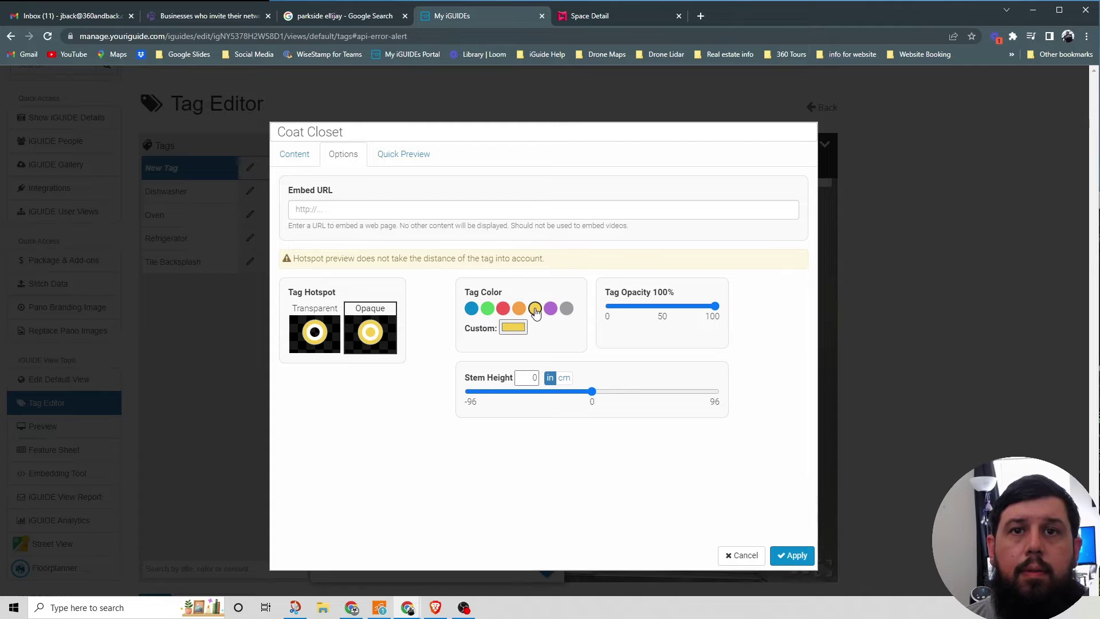
click(792, 556)
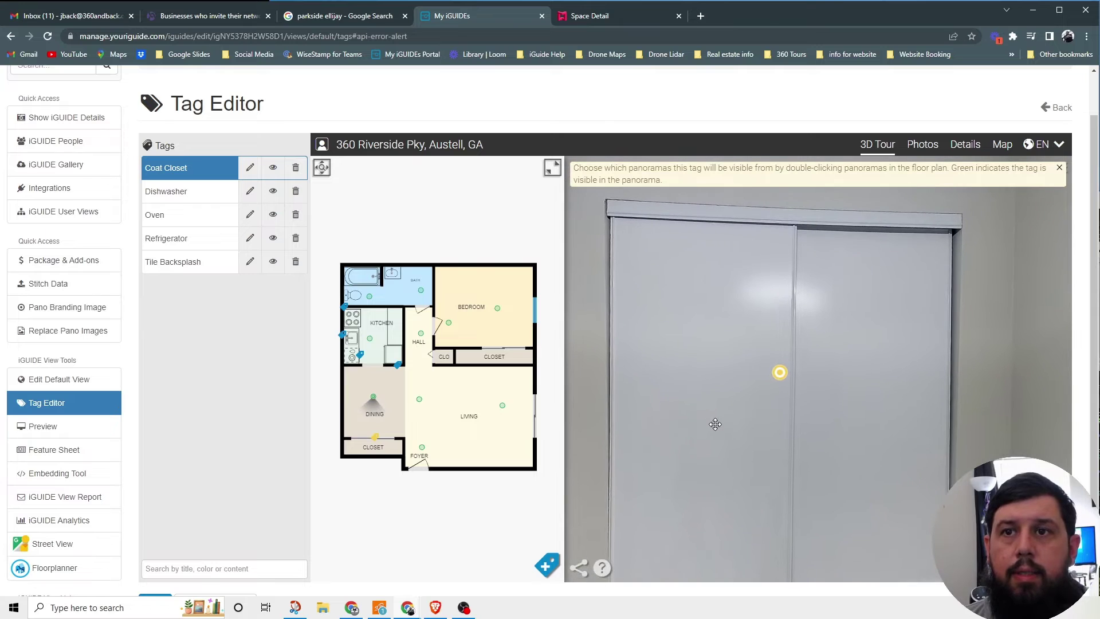
- Walk through the dining, foyer and living panoramas to examine how the Coat Closet tag appears from each viewpoint
mouse_move(699, 410)
mouse_down()
mouse_move(771, 404)
mouse_move(707, 398)
mouse_up()
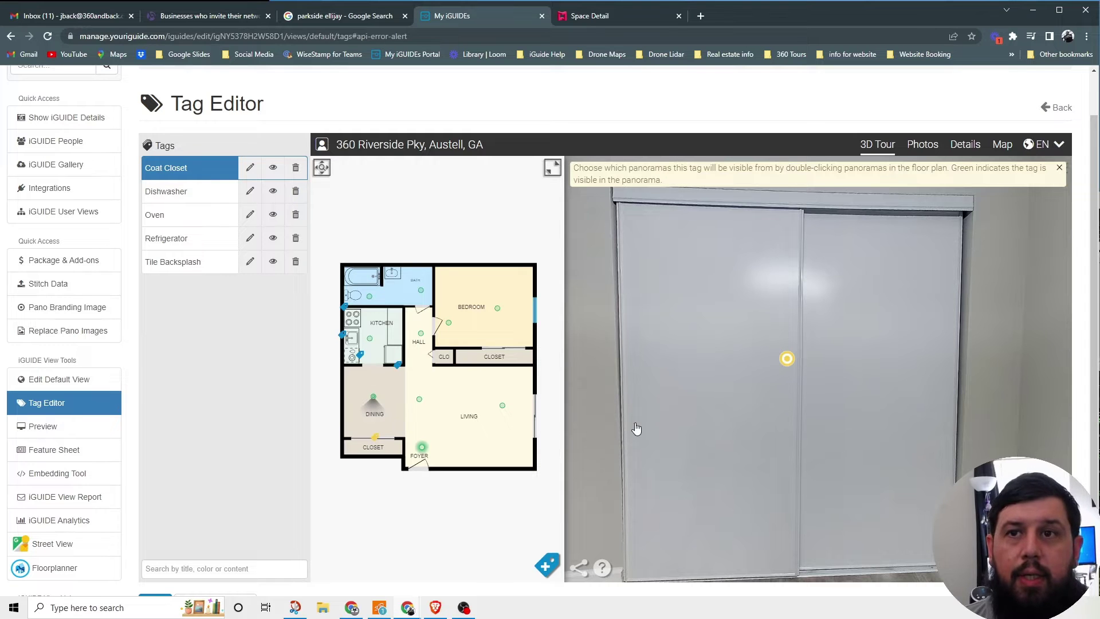
click(422, 447)
drag(909, 512, 722, 504)
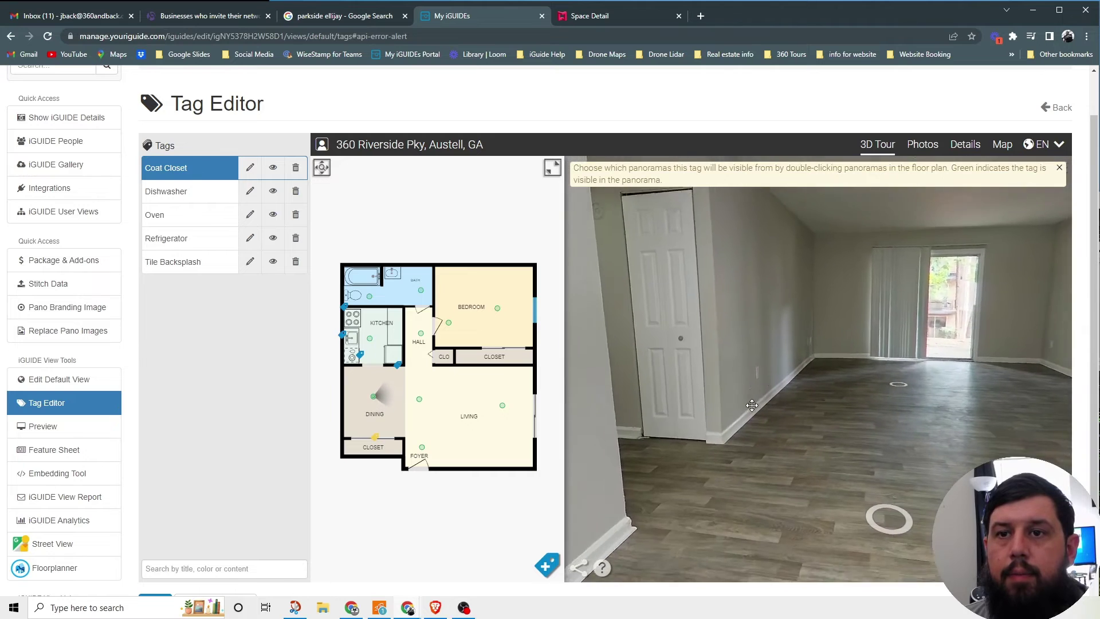
click(745, 503)
click(750, 502)
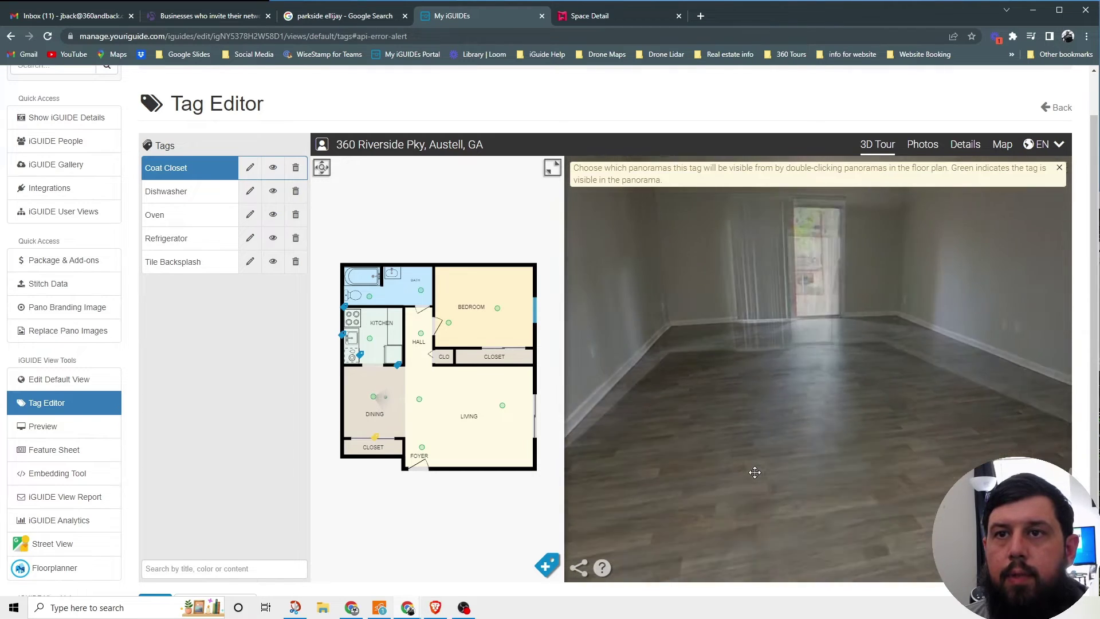
drag(665, 455, 731, 453)
click(731, 453)
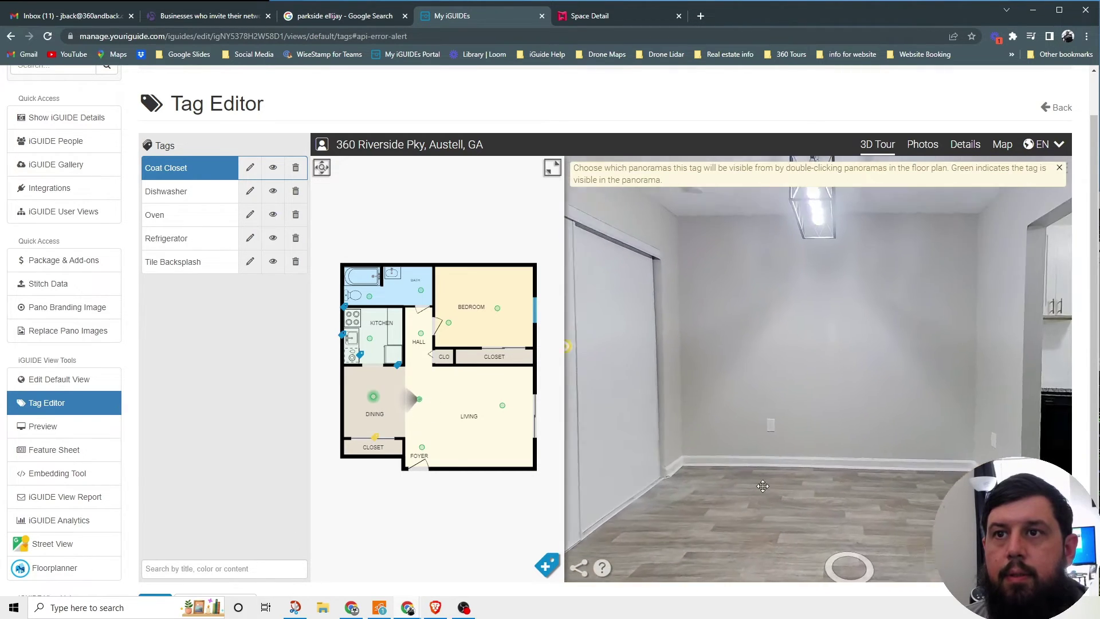
drag(719, 532, 729, 248)
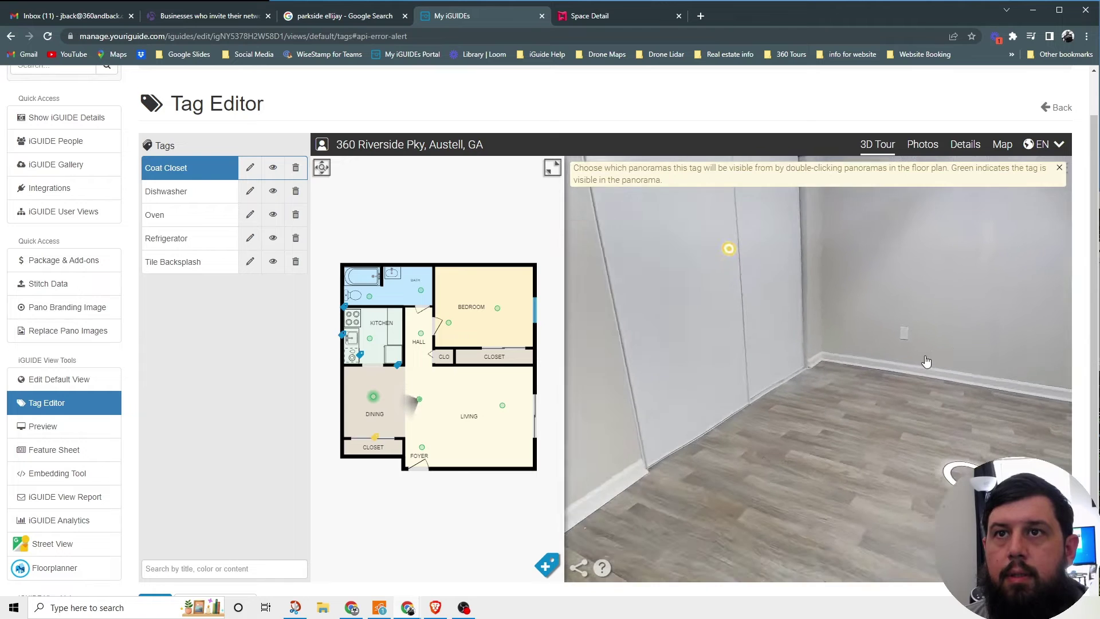
click(749, 368)
click(891, 397)
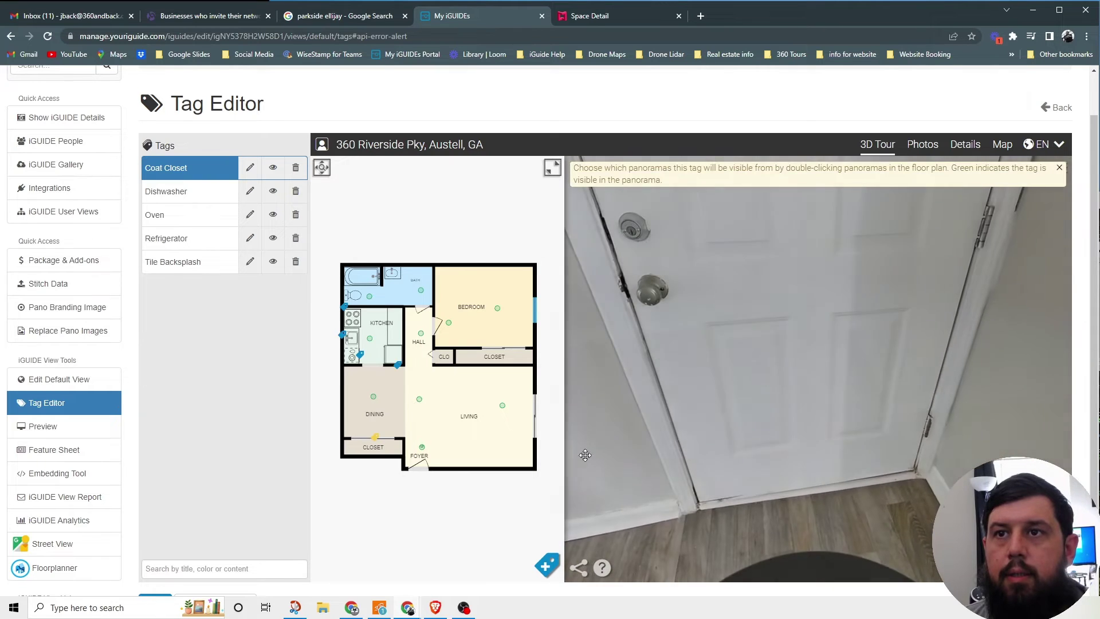
drag(890, 397, 734, 462)
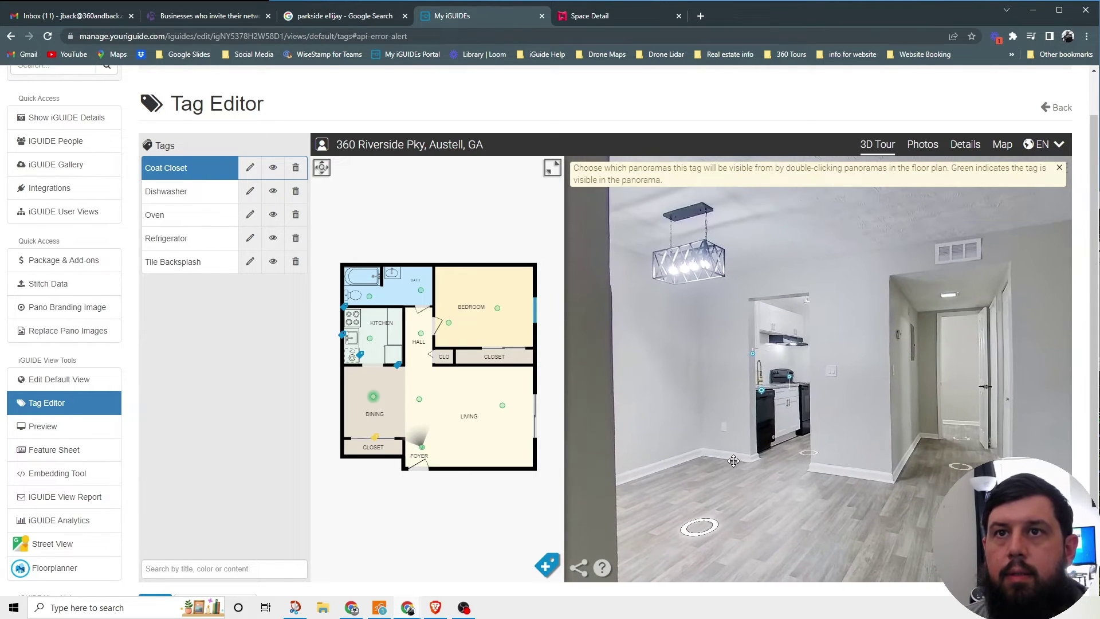
click(723, 282)
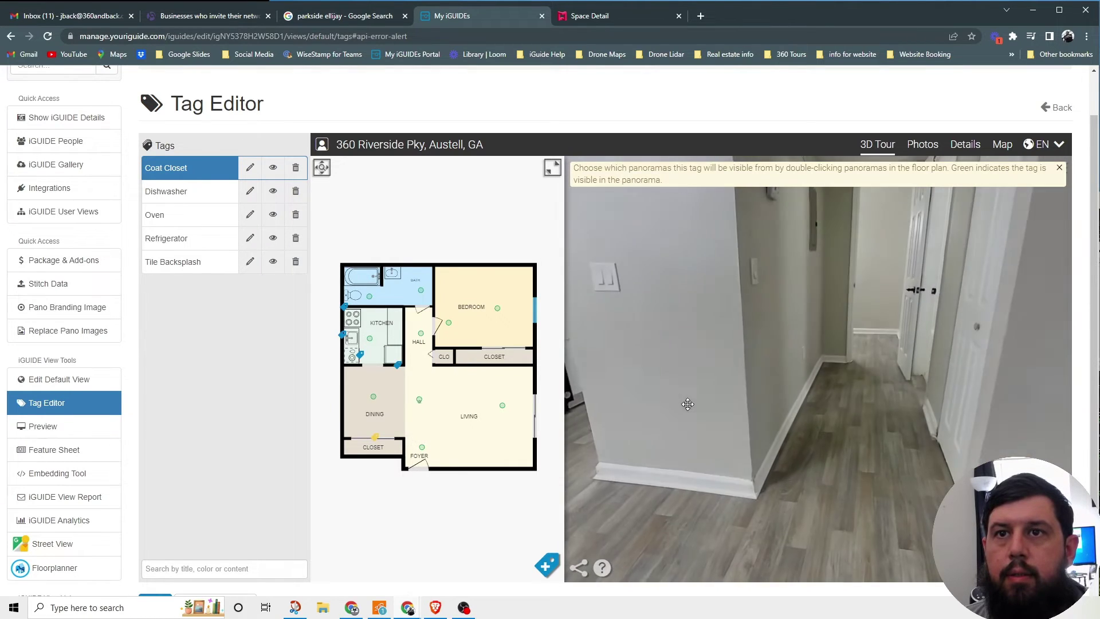
click(745, 401)
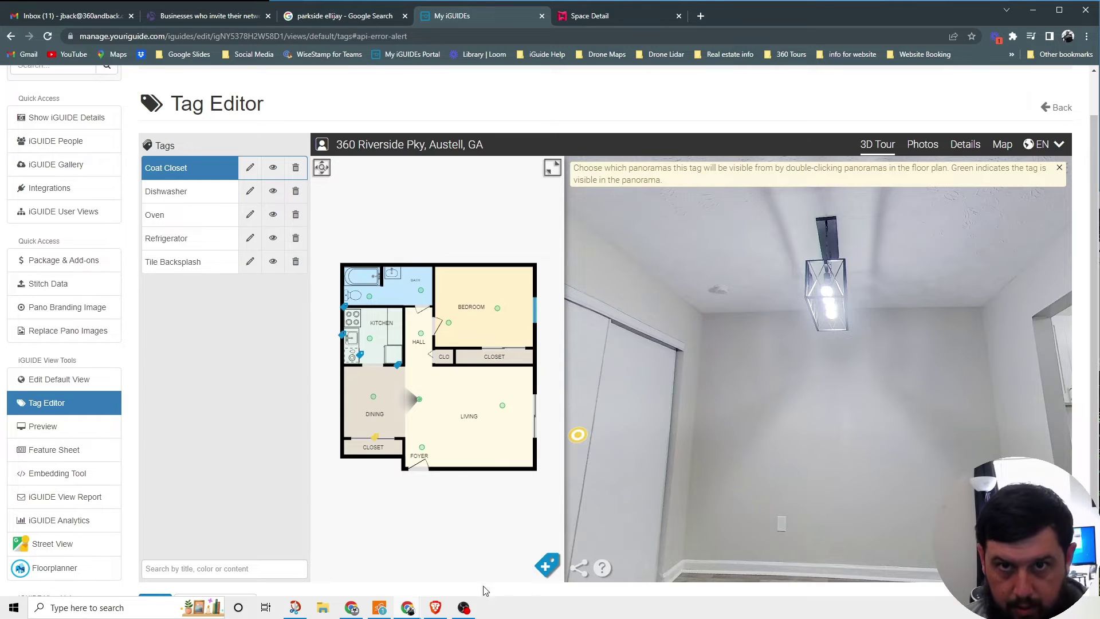
- Place a new tag with placement mode 3 on the dining light fixture's lower corner, marking the same point from the living and foyer panoramas
click(546, 566)
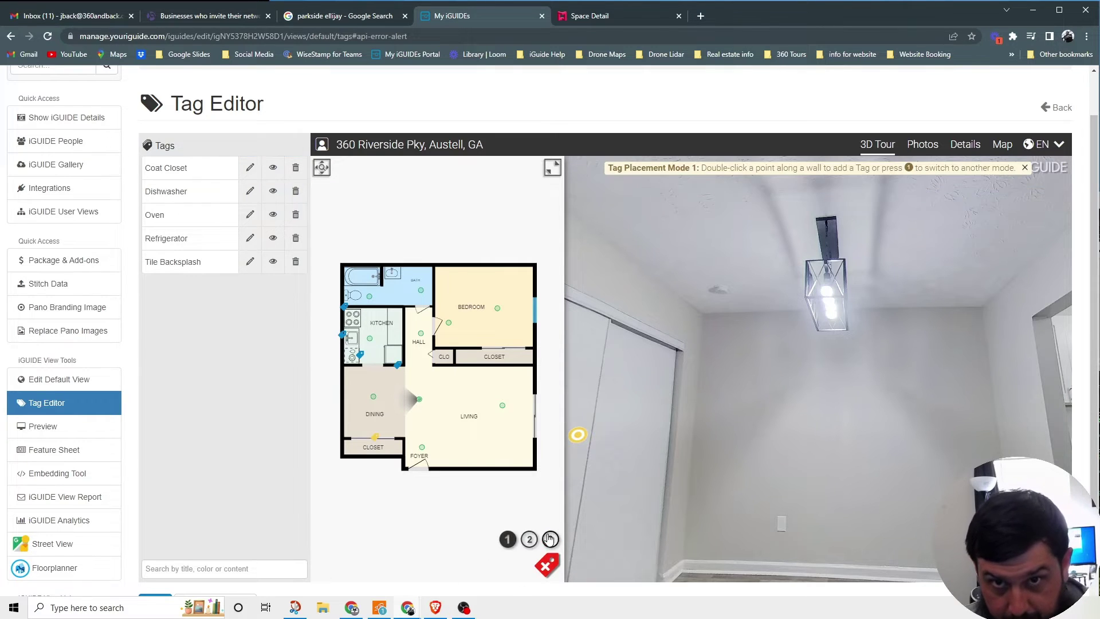
click(549, 539)
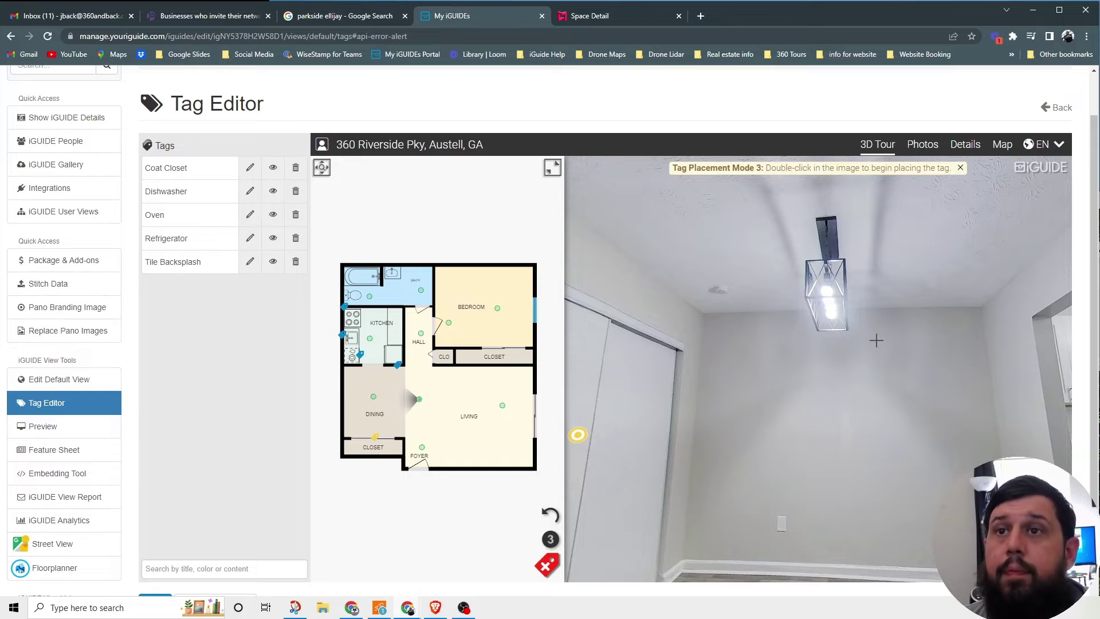
drag(877, 338, 800, 347)
scroll(800, 347, up, 5)
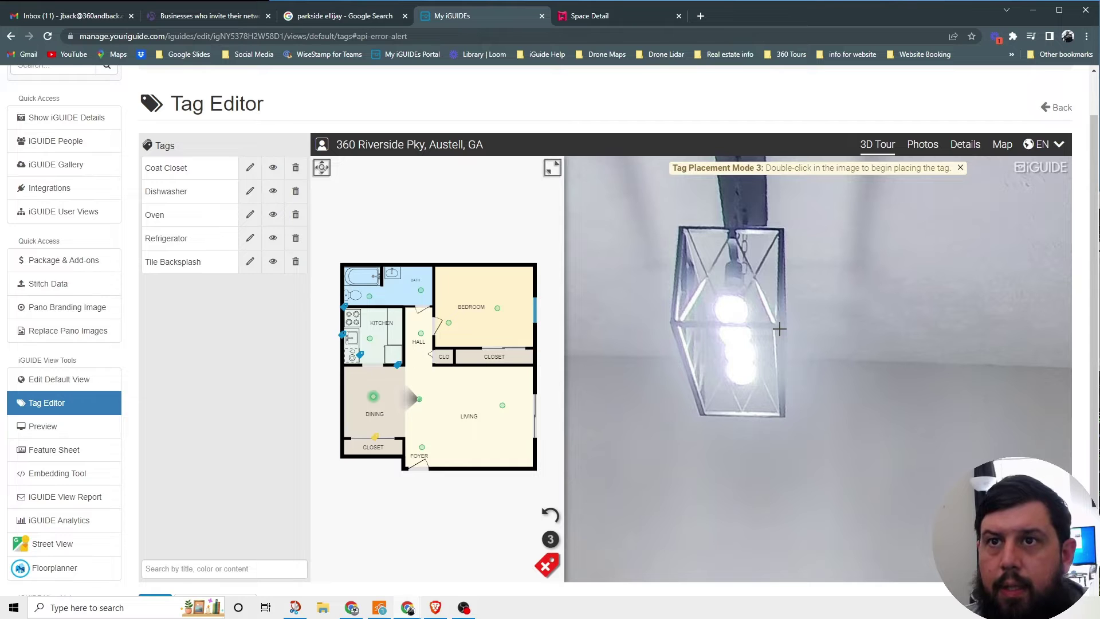
double_click(782, 329)
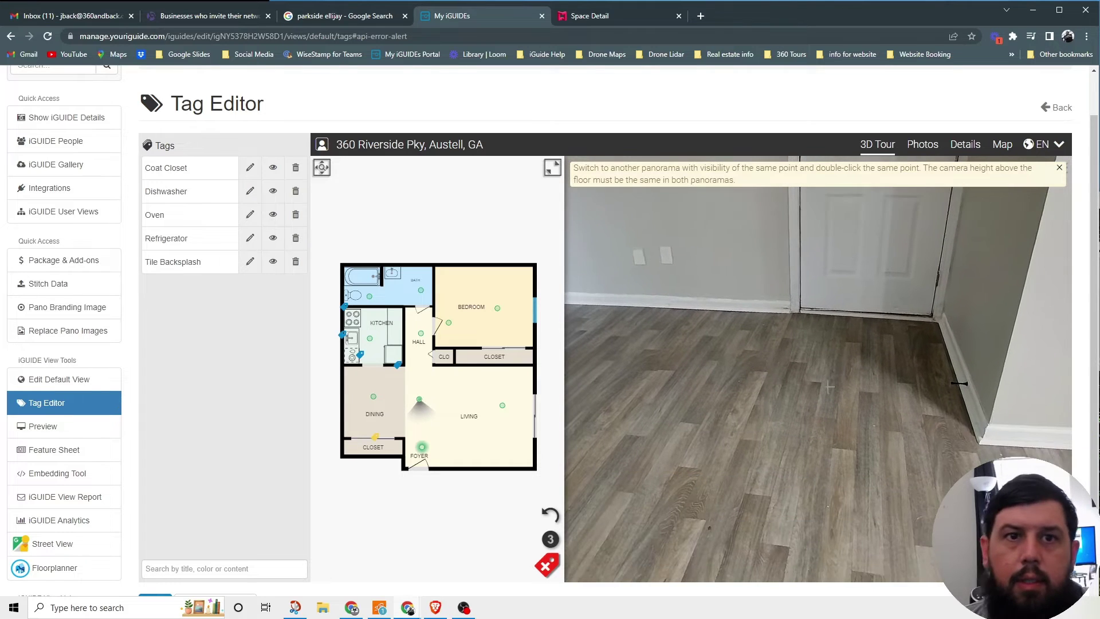
click(425, 446)
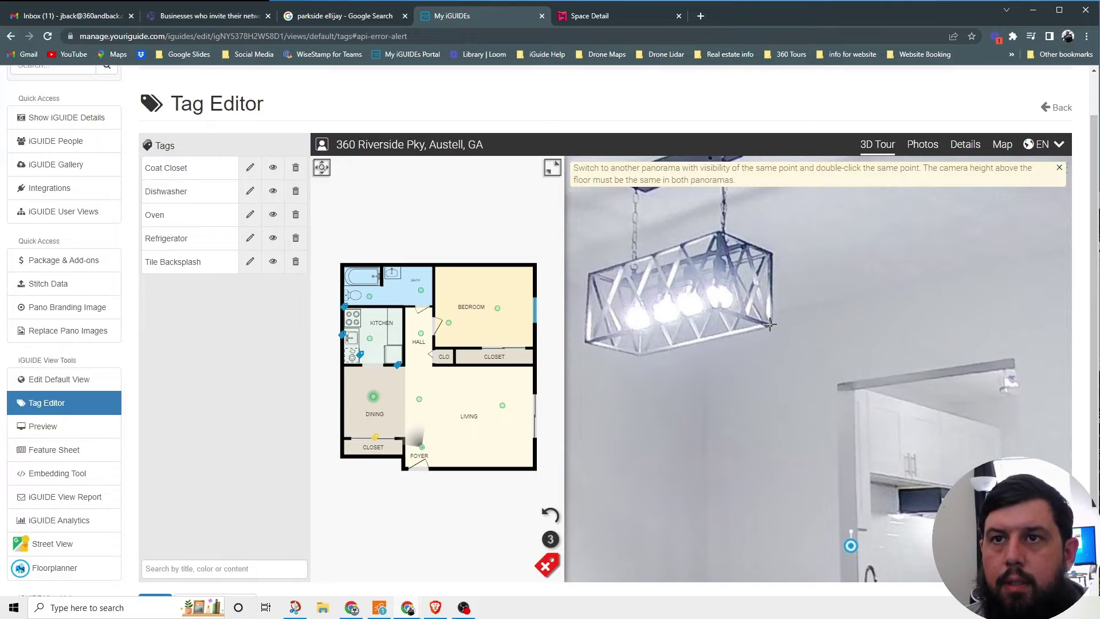
double_click(770, 324)
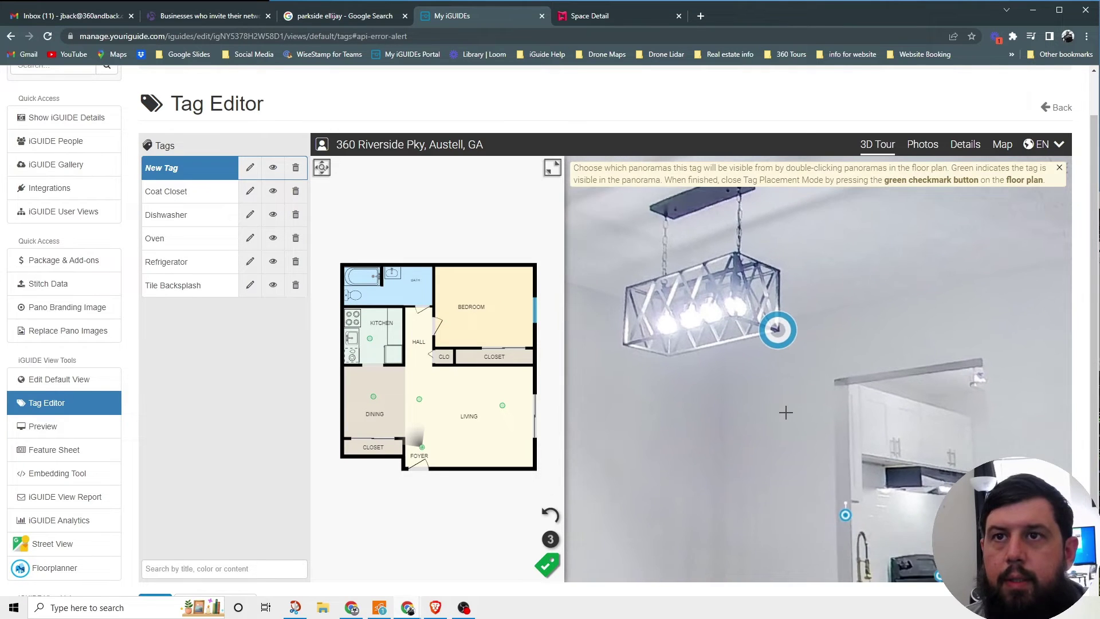
- Check the reference tour in Matterport, return to the iGUIDE Tag Editor, and title the new light tag "Modern Light Fixtures"
click(250, 169)
click(312, 133)
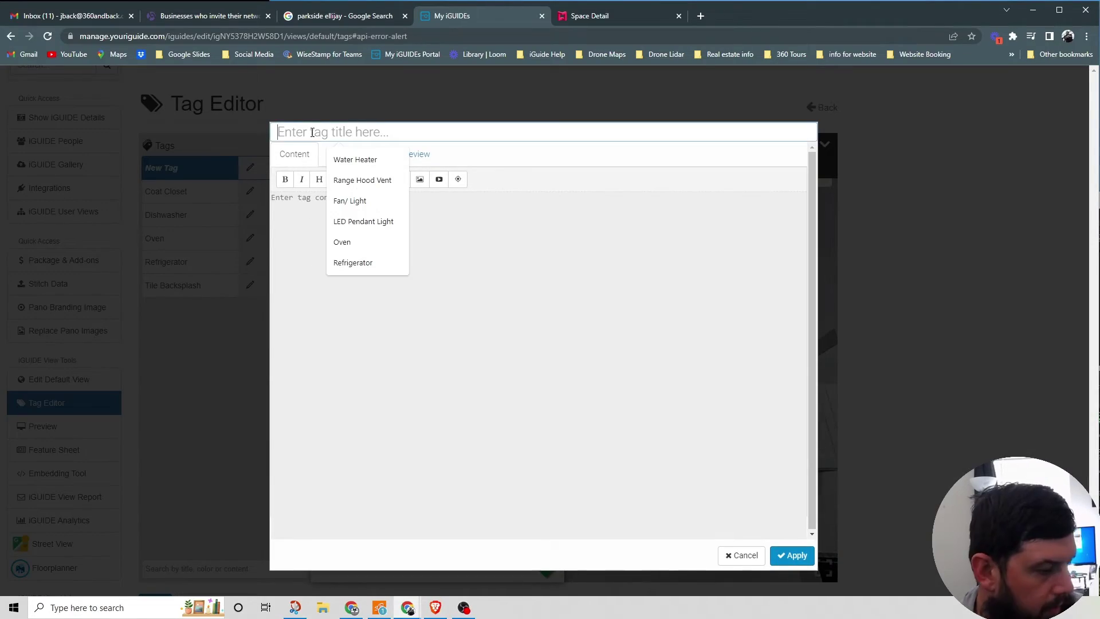
click(590, 16)
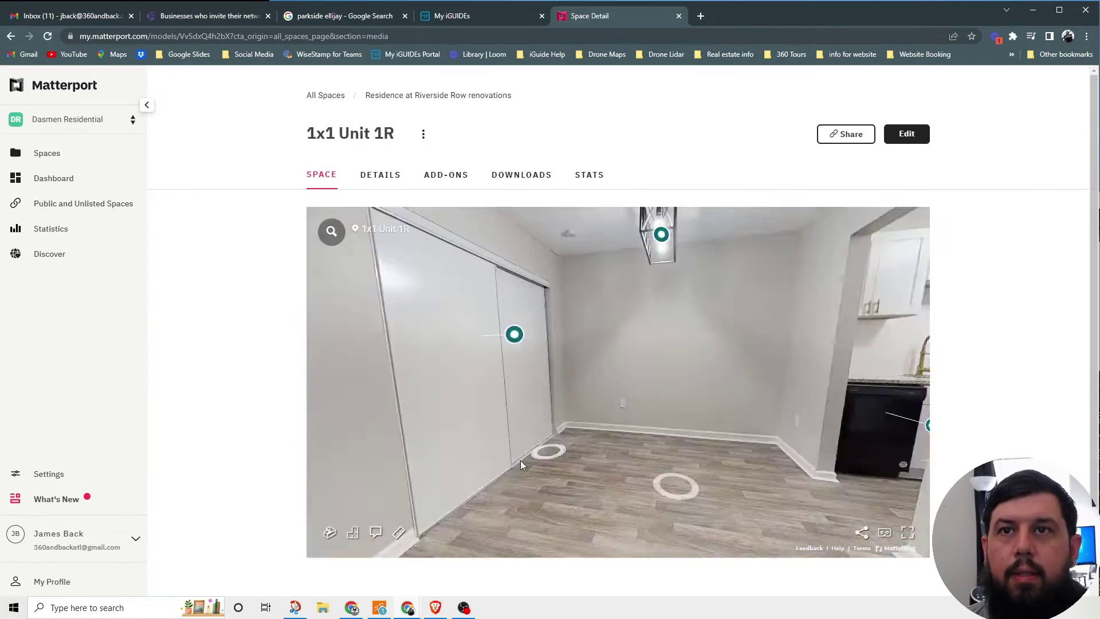
click(452, 16)
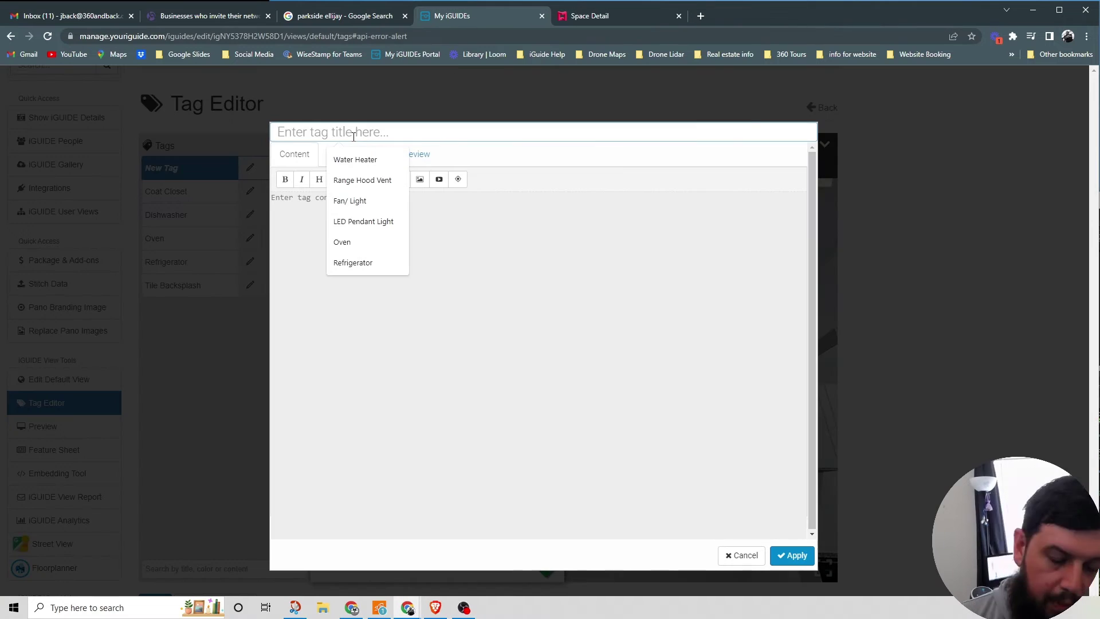
text(Modern Light Fixtures)
- Add a "Modern Light Fixtures" heading and a description of state of the art, contemporary lighting for a bright and well-lit living space
click(319, 179)
text(Modern Light Fixtures)
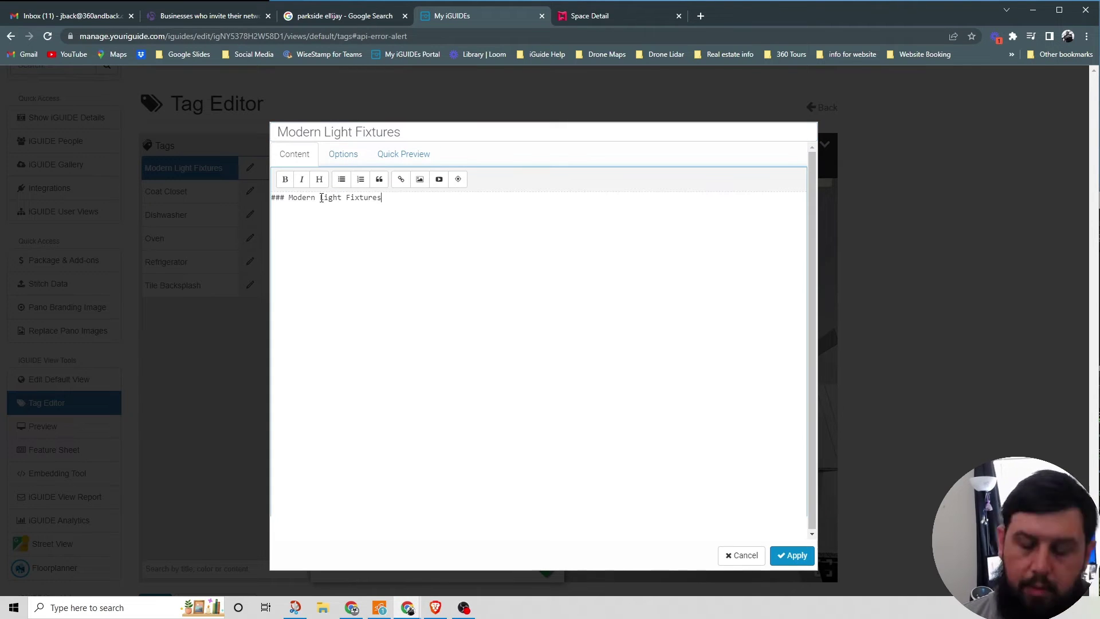
text(  Several of our units offer state of the a)
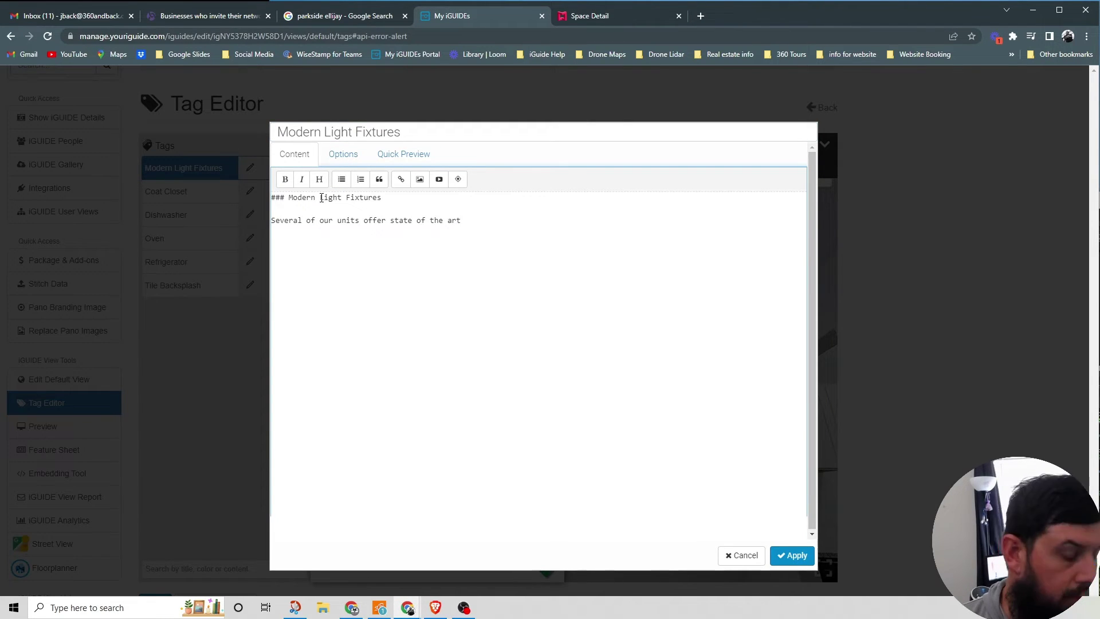
text(rt, lighting fixtures throughout the interior of your)
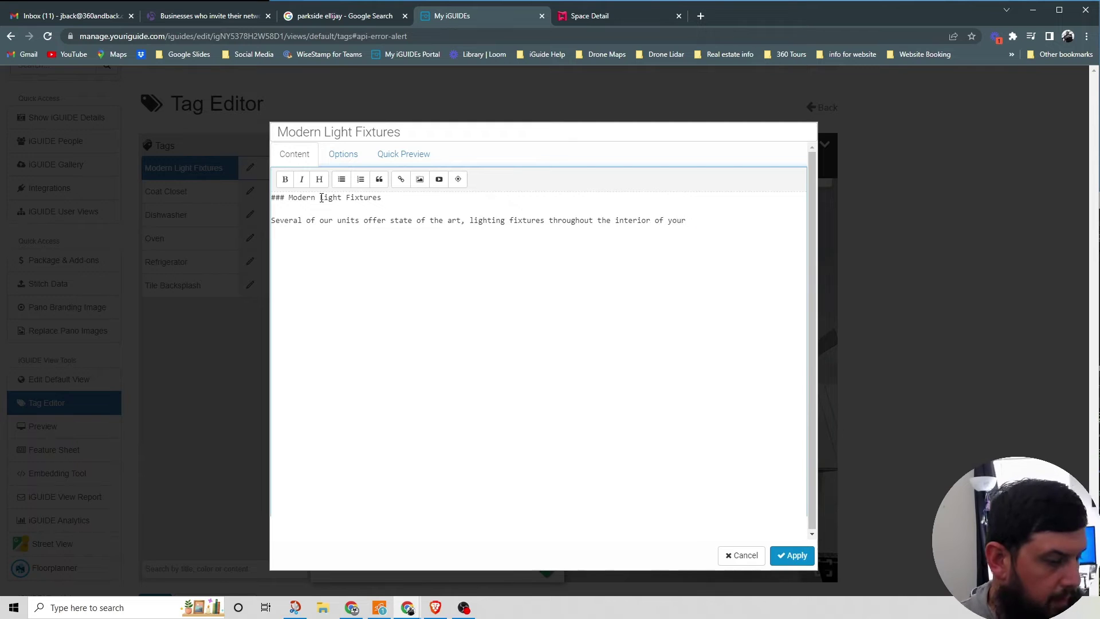
text( apartment. These contemporary)
click(686, 221)
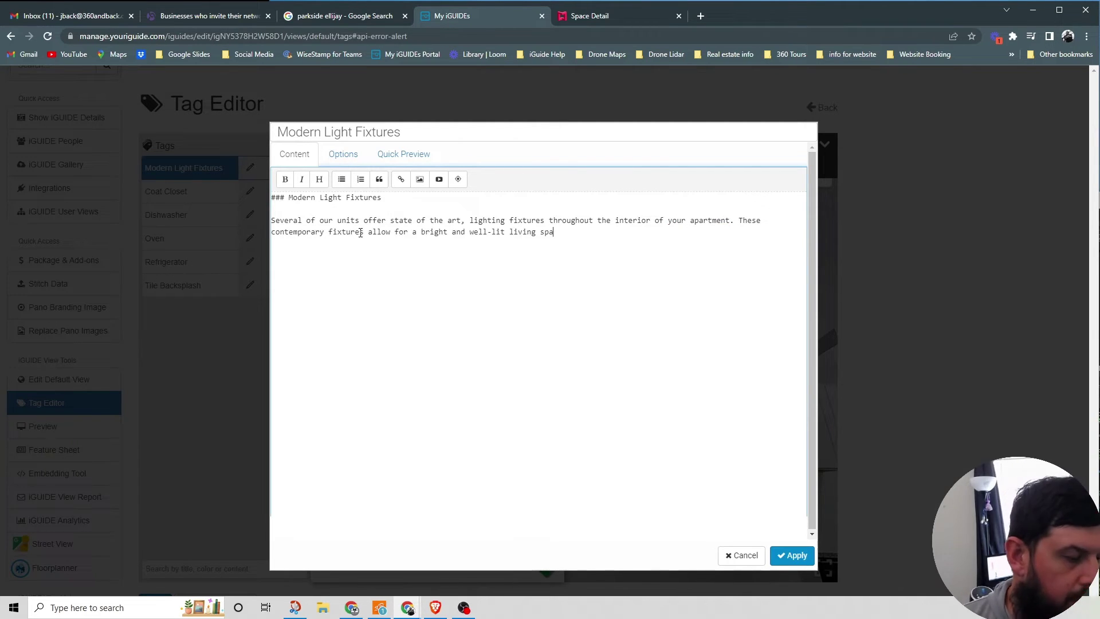
text(to leave.)
- Apply the Modern Light Fixtures tag with a yellow color, check its placement in the dining area, and save the view
click(344, 155)
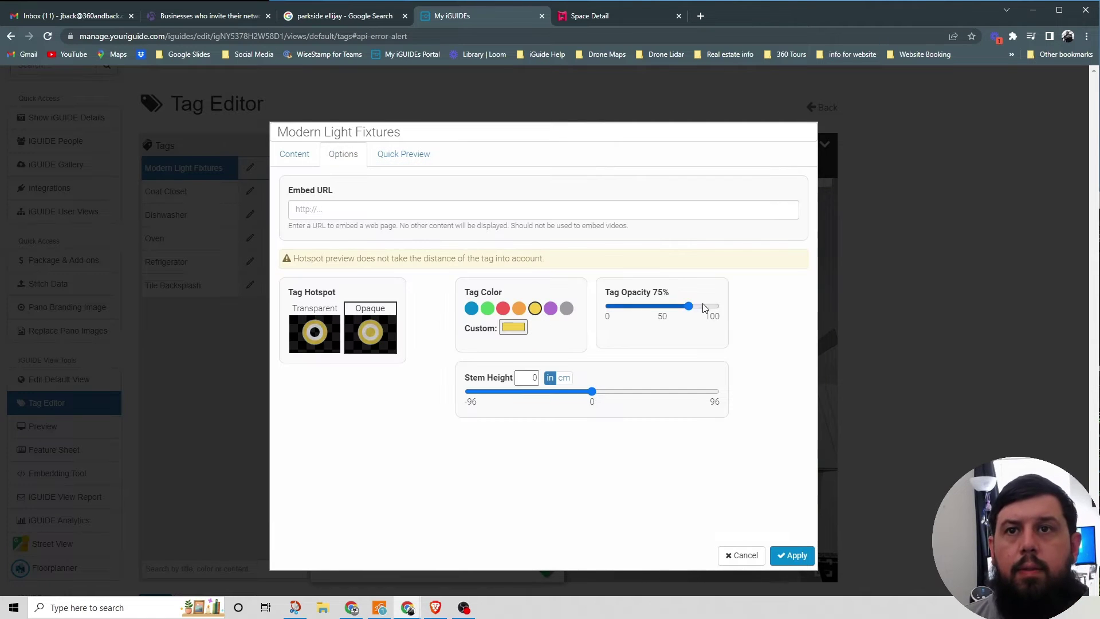
click(792, 555)
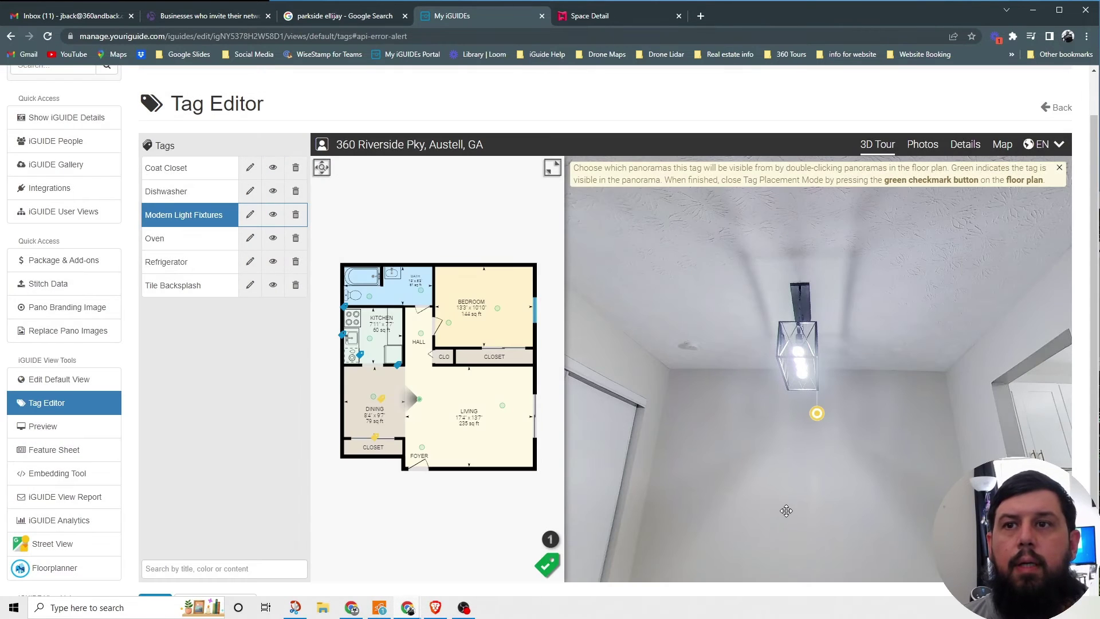
drag(787, 511, 757, 380)
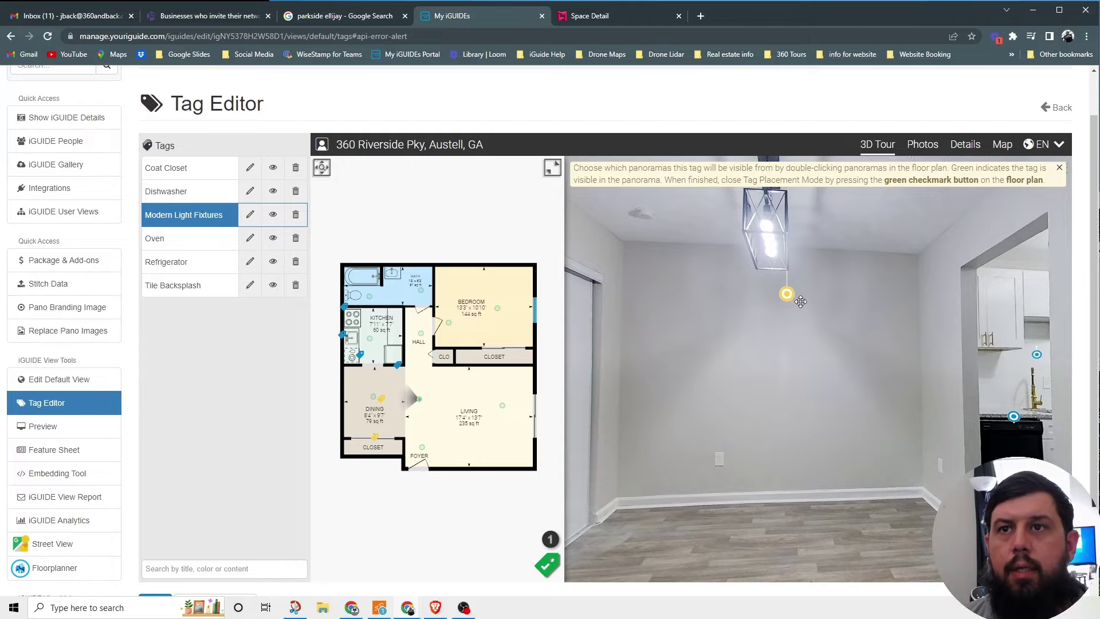
drag(800, 301, 767, 412)
drag(563, 417, 321, 438)
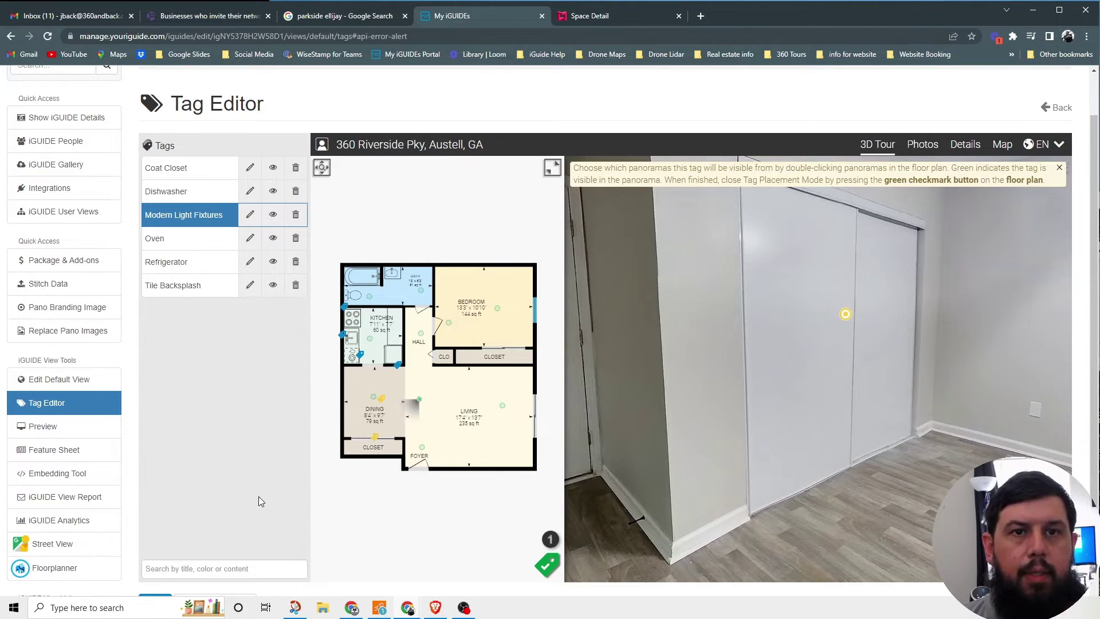
scroll(259, 501, down, 2)
click(152, 489)
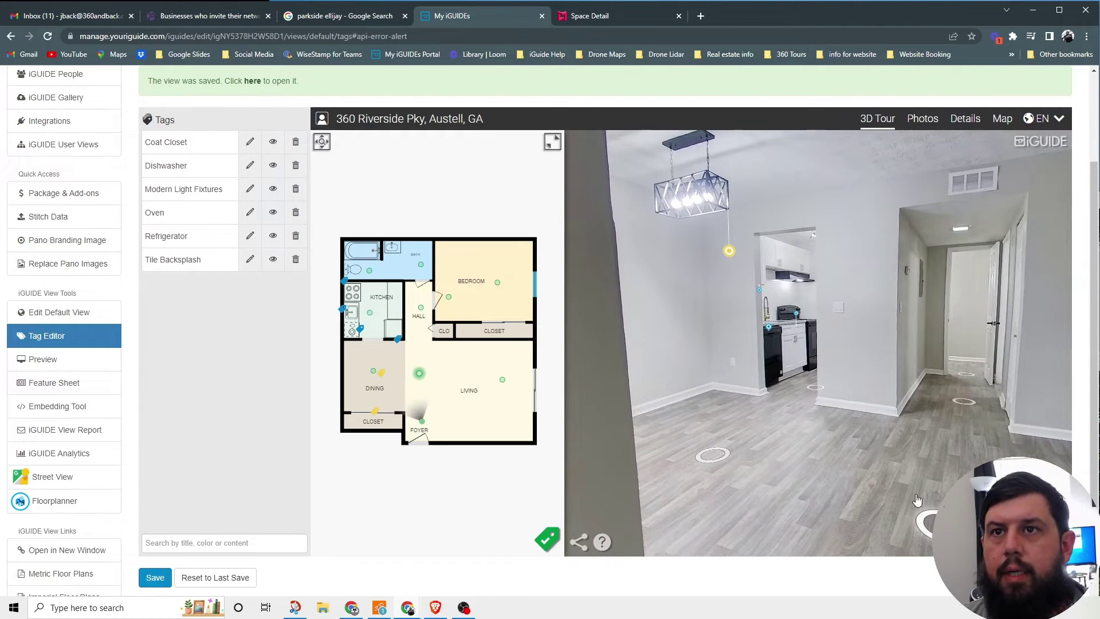
- Review the Coat Closet, Modern Light Fixtures, Dishwasher and Tile Backsplash tags around the dining area and kitchen in the iGUIDE tour
click(776, 319)
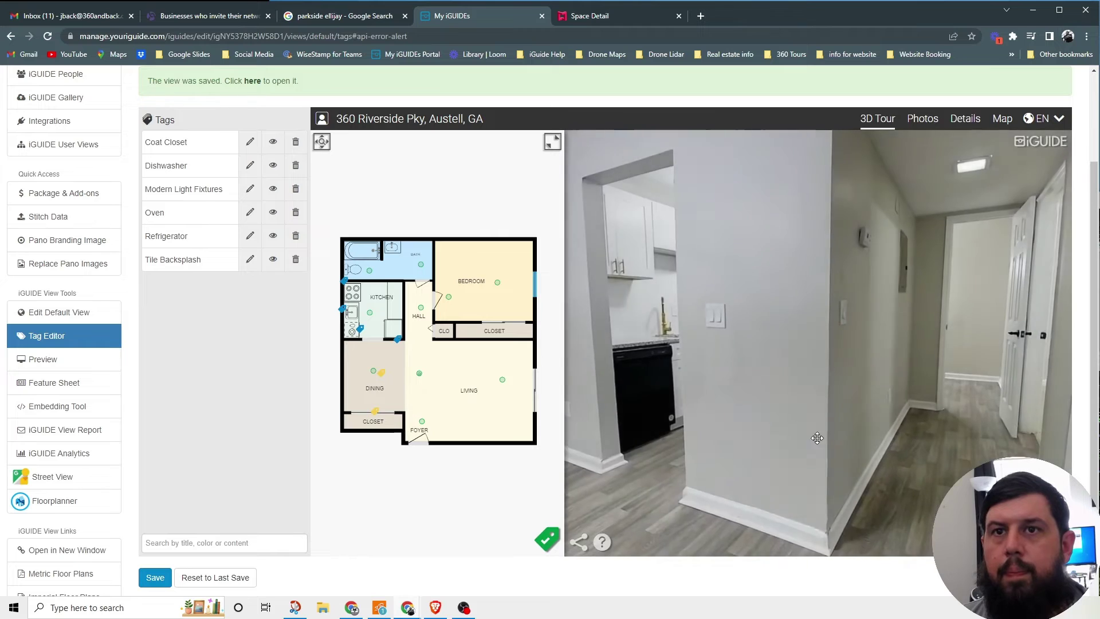
click(721, 428)
mouse_move(714, 294)
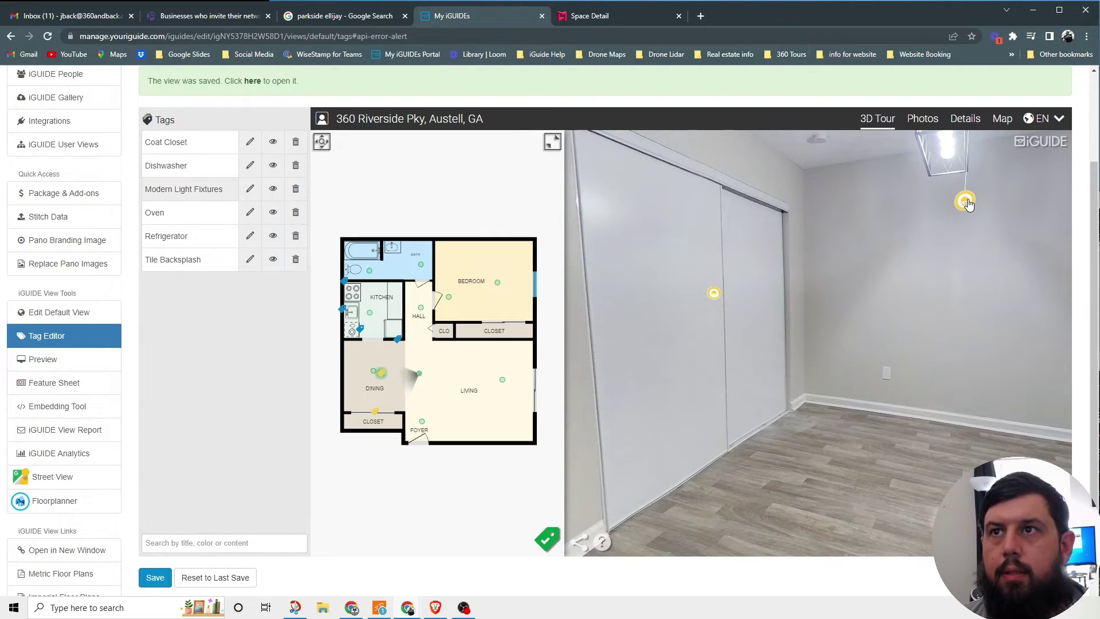
mouse_move(967, 201)
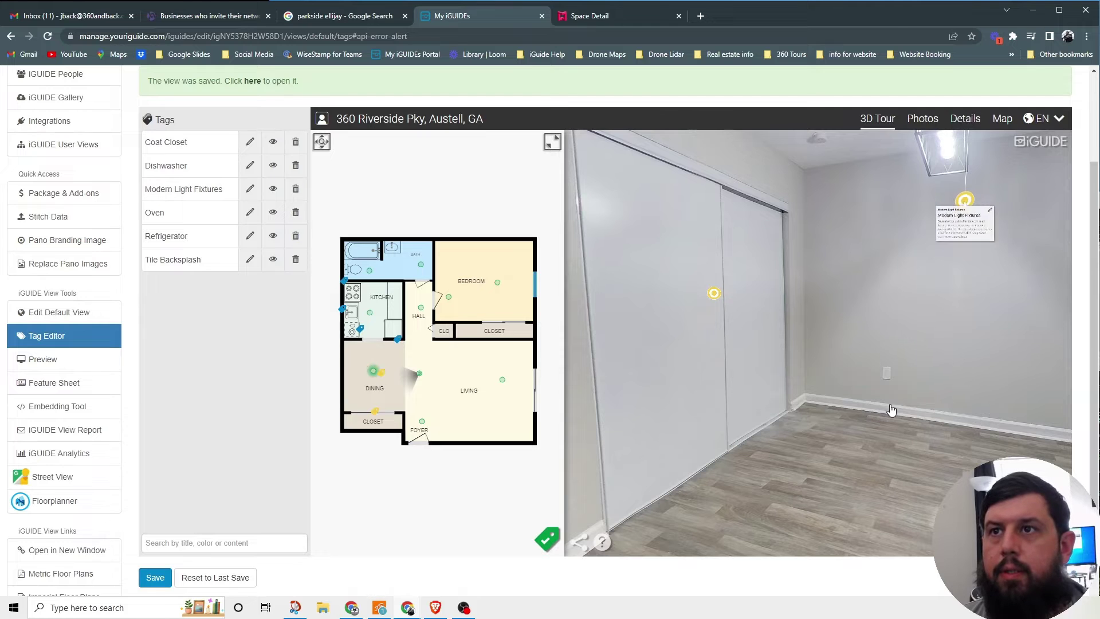
click(802, 436)
mouse_move(799, 336)
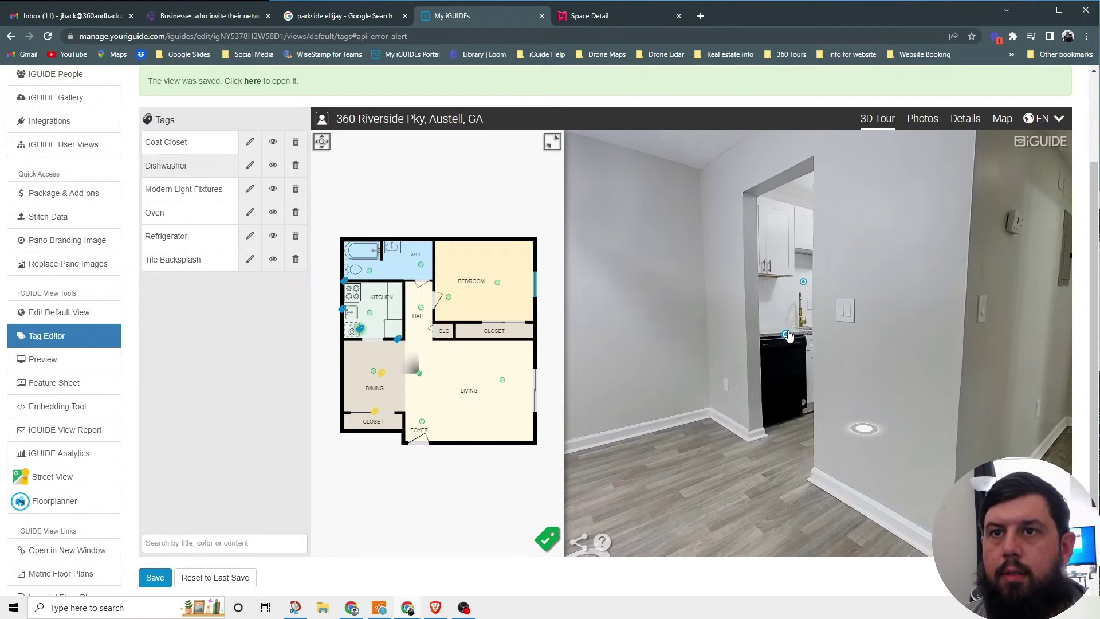
mouse_move(803, 284)
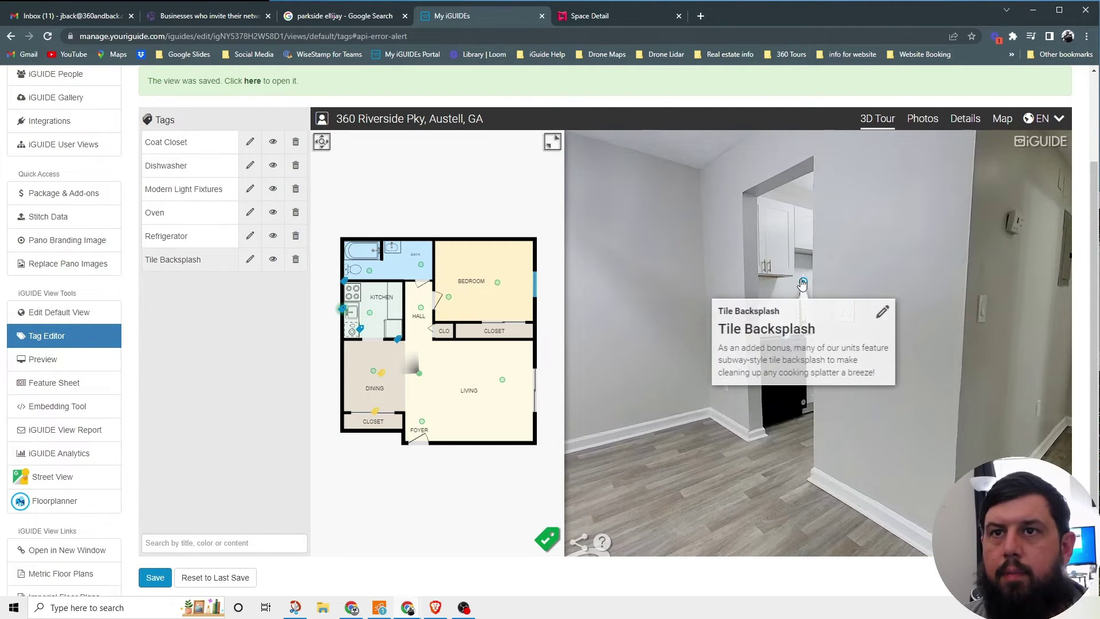
click(701, 366)
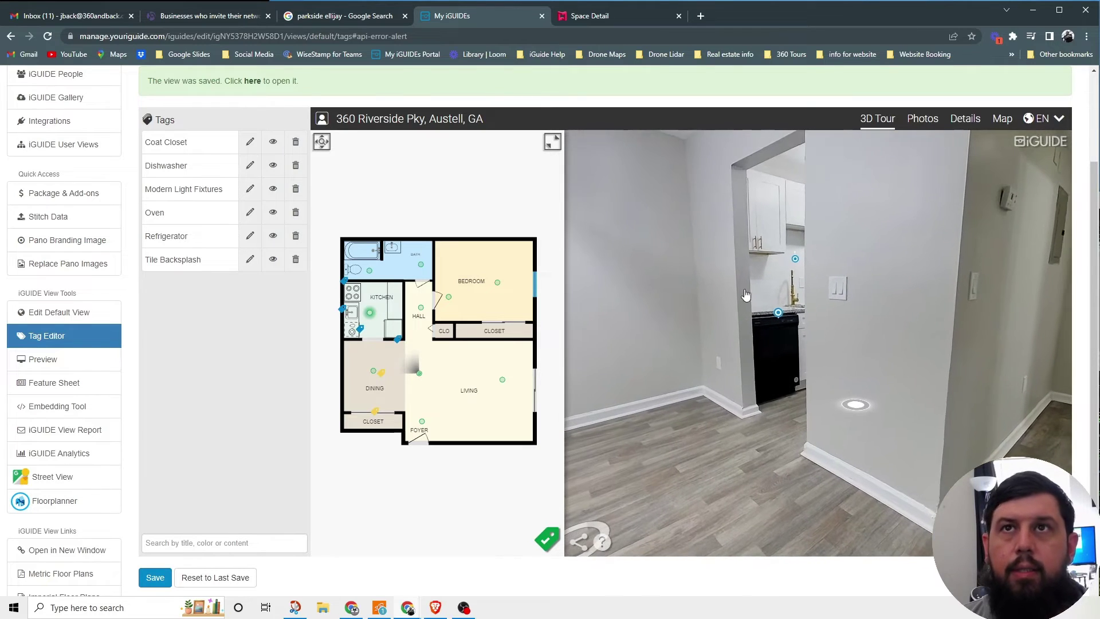
- Switch to the reference Matterport tour and look through the living room for the next tag, reading the one on the floor
click(590, 15)
click(707, 352)
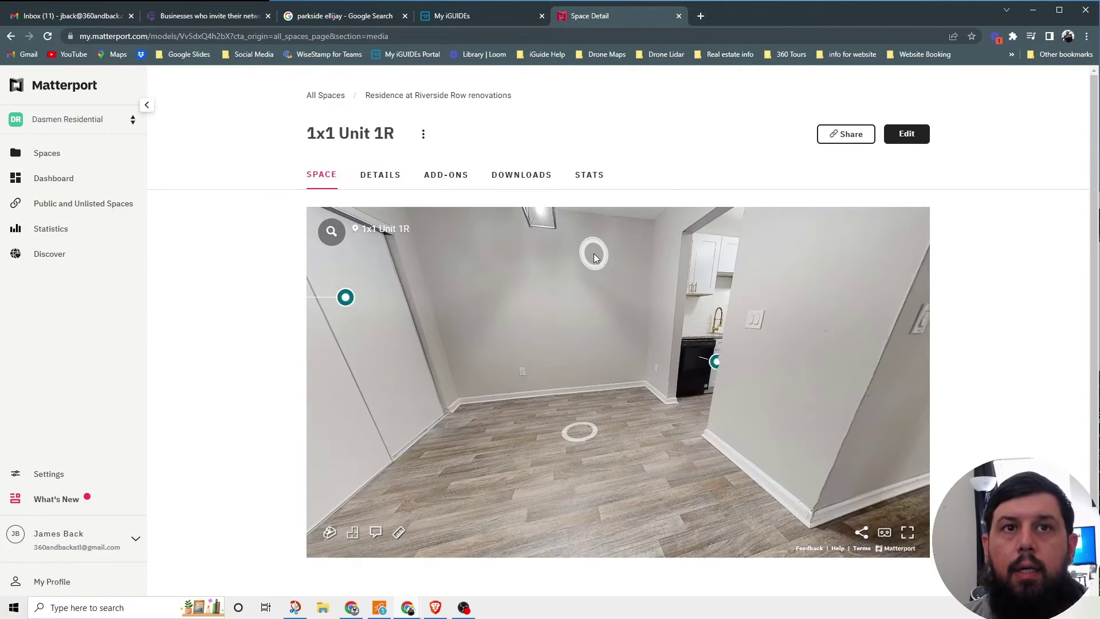
drag(665, 343, 774, 274)
drag(697, 390, 559, 346)
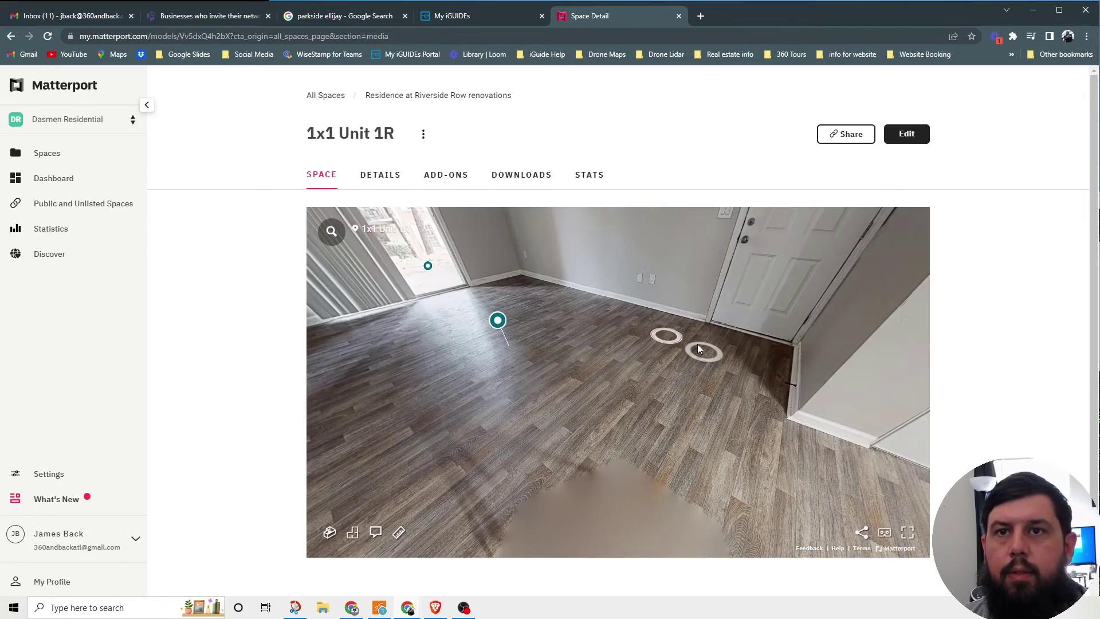
click(707, 352)
click(658, 380)
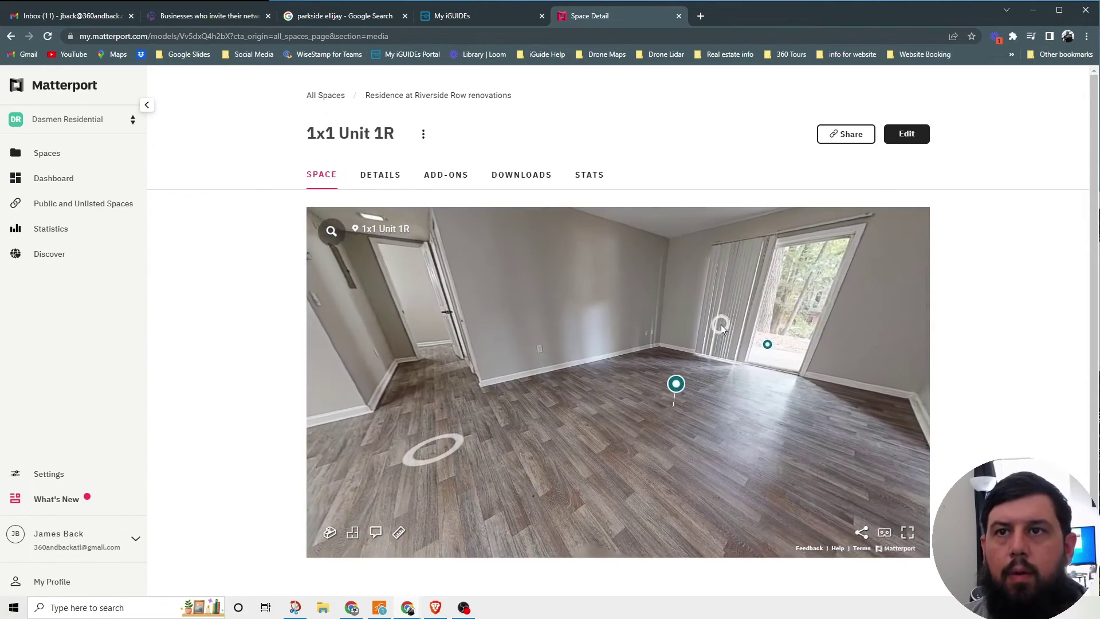
mouse_move(688, 354)
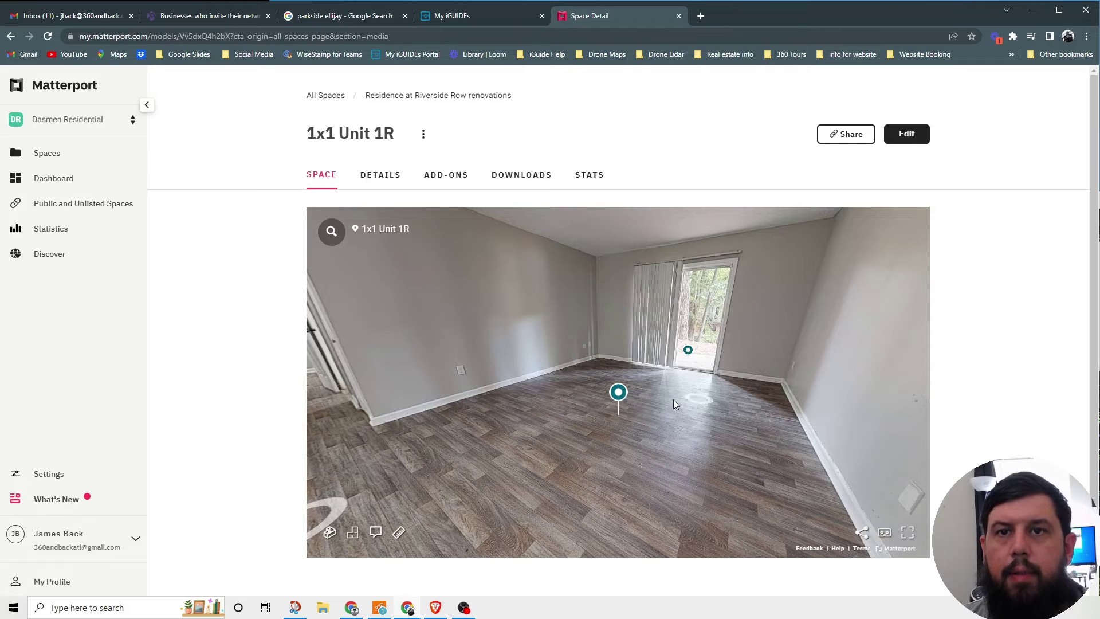
mouse_move(620, 397)
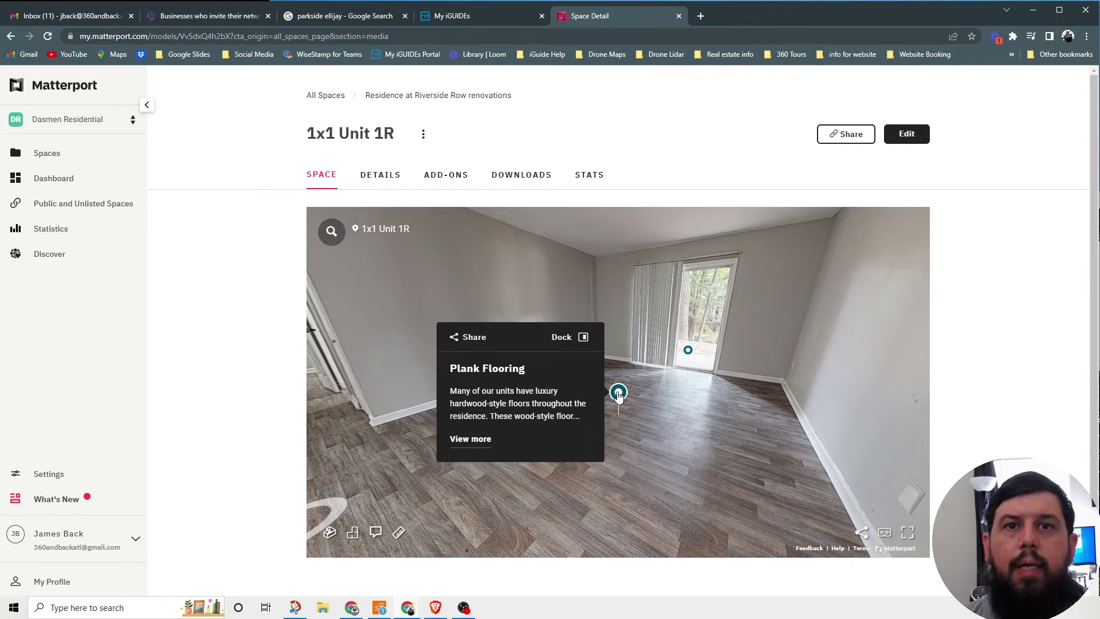
- Return to the iGUIDE Tag Editor and go to the foyer panorama, facing the living room floor and patio door
click(470, 16)
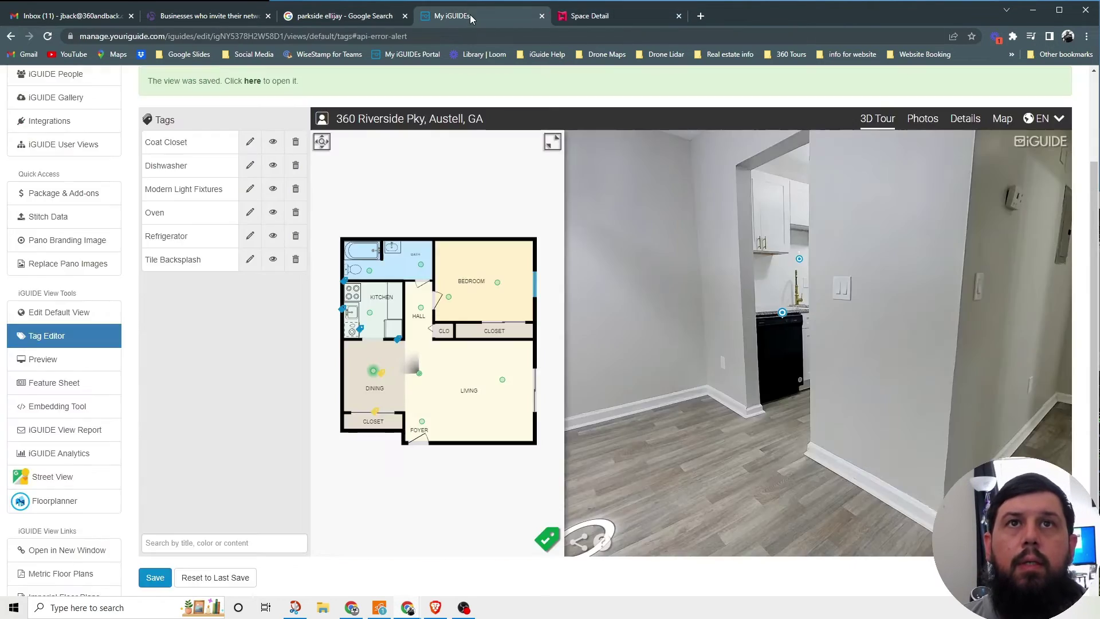
drag(589, 320, 642, 351)
click(642, 351)
click(989, 403)
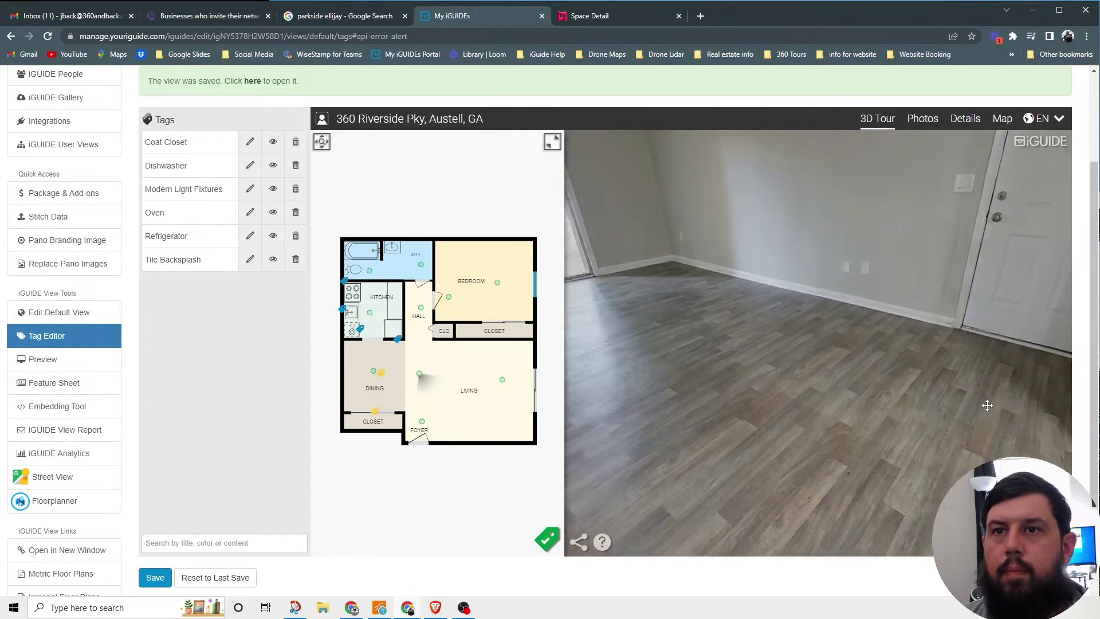
click(422, 422)
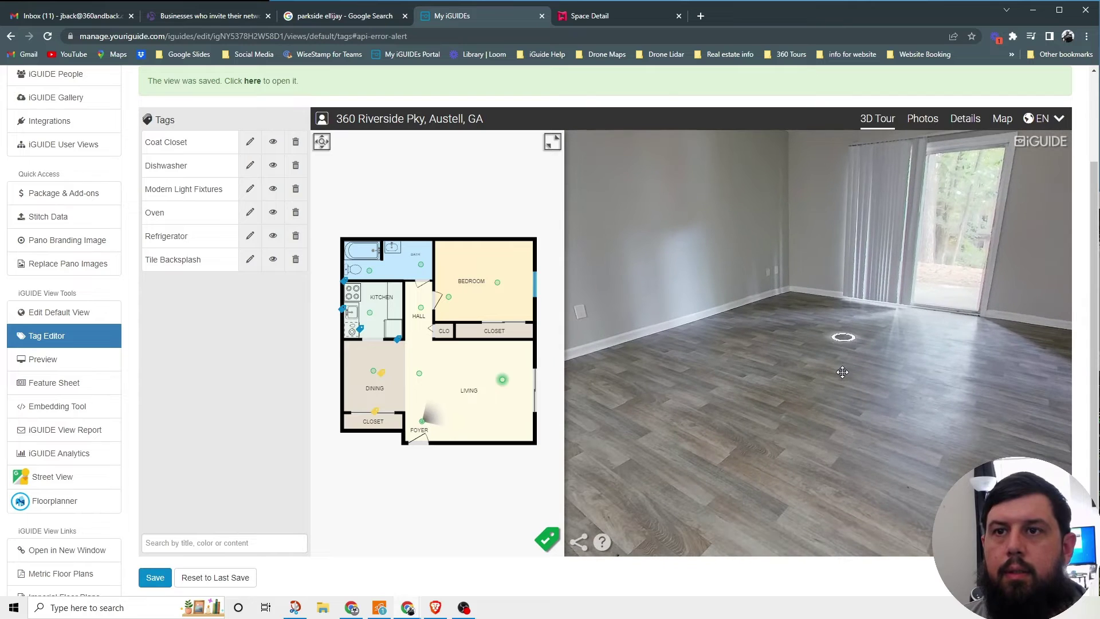
- Try to place a tag on the living room floor with placement mode 1, and delete that new tag
click(551, 541)
click(546, 542)
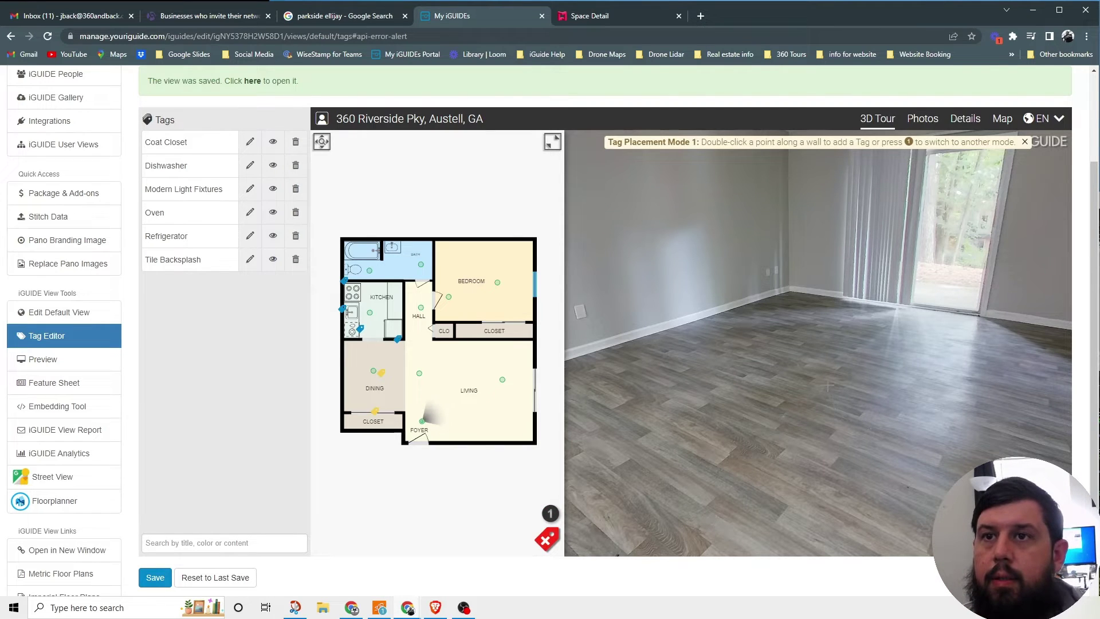
click(613, 12)
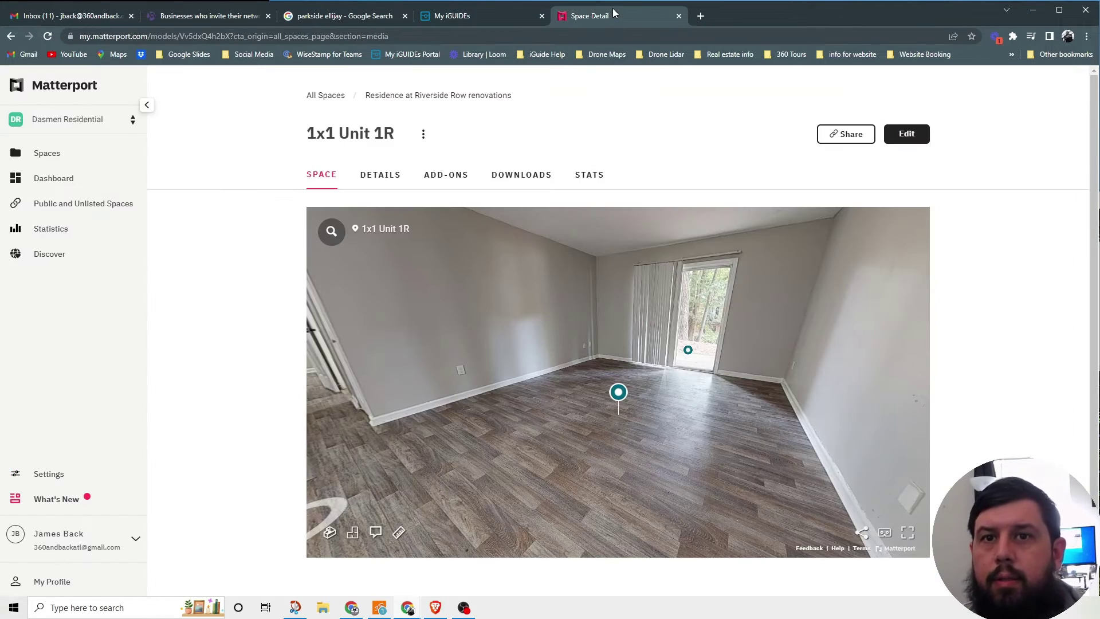
click(476, 15)
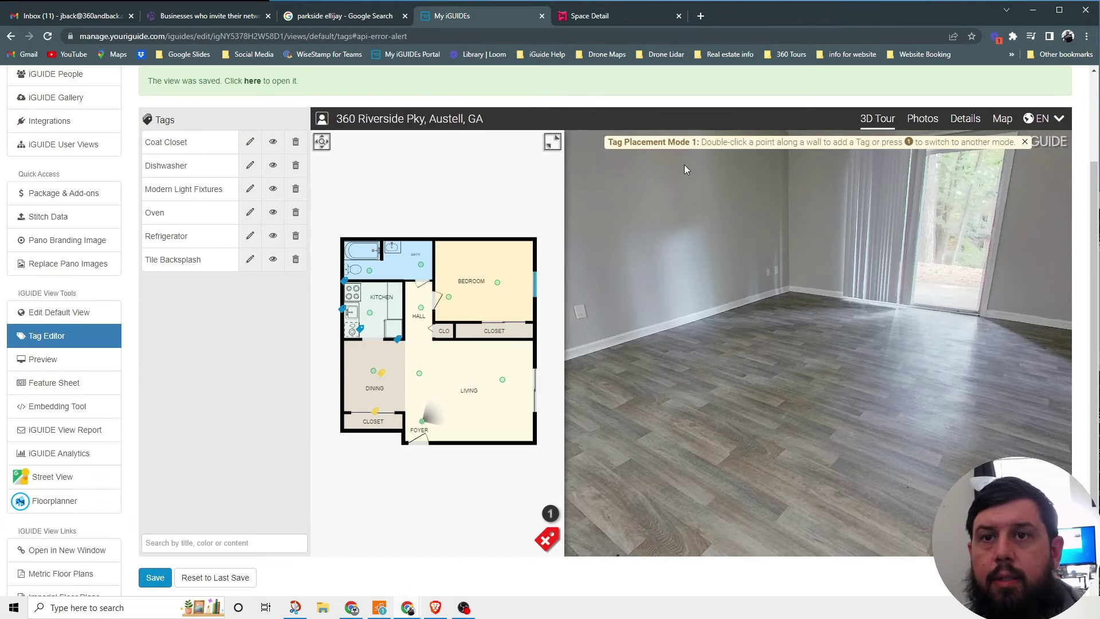
click(820, 361)
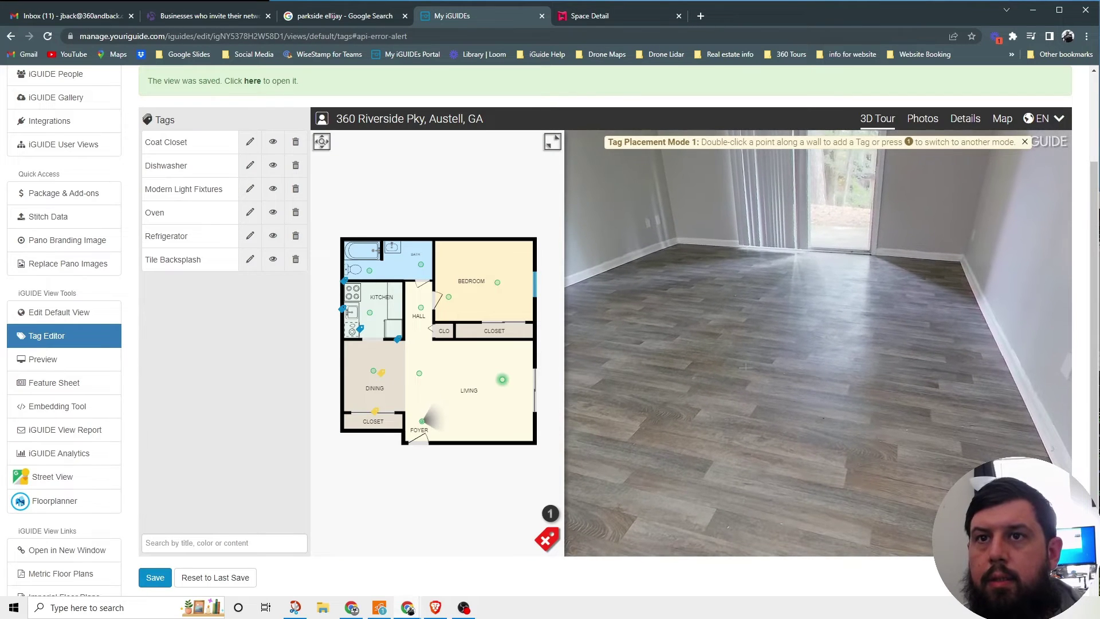
drag(745, 367, 798, 370)
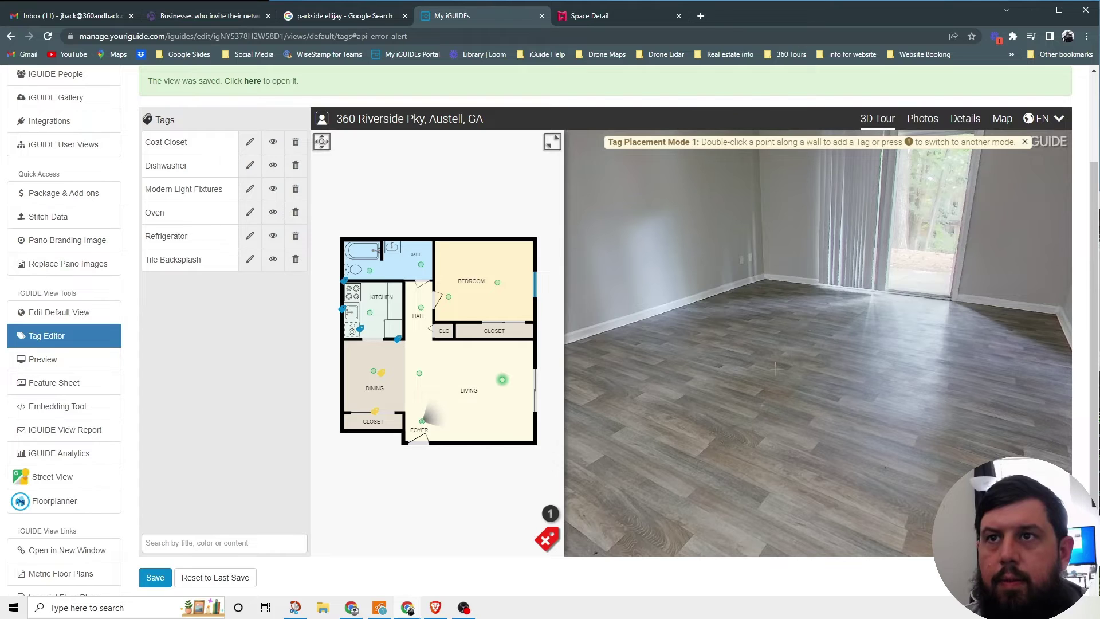
double_click(785, 370)
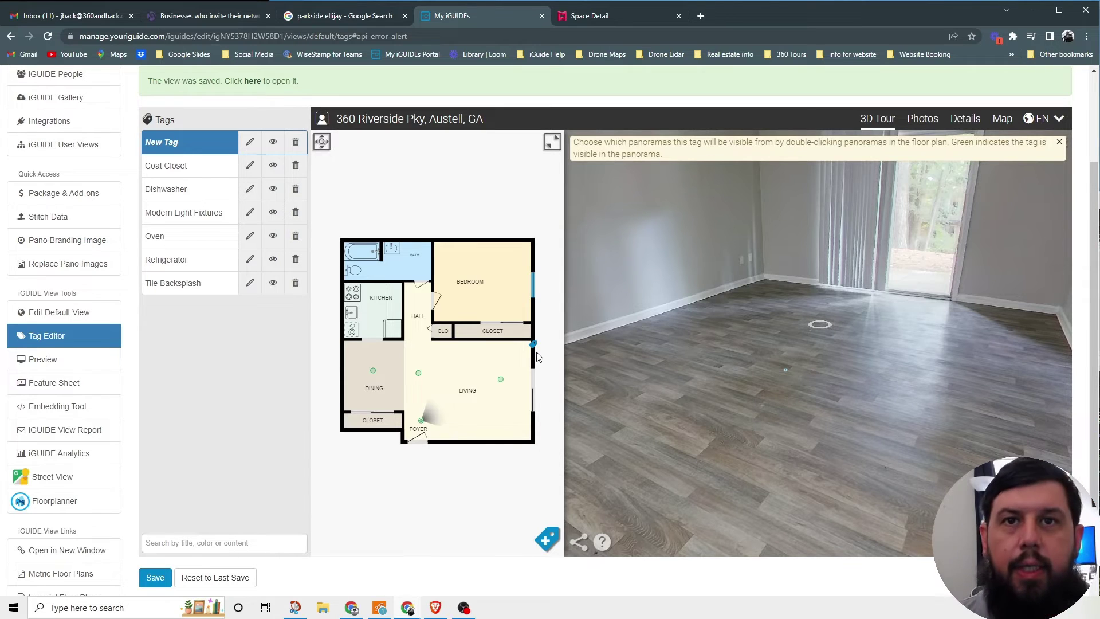
click(294, 142)
click(693, 199)
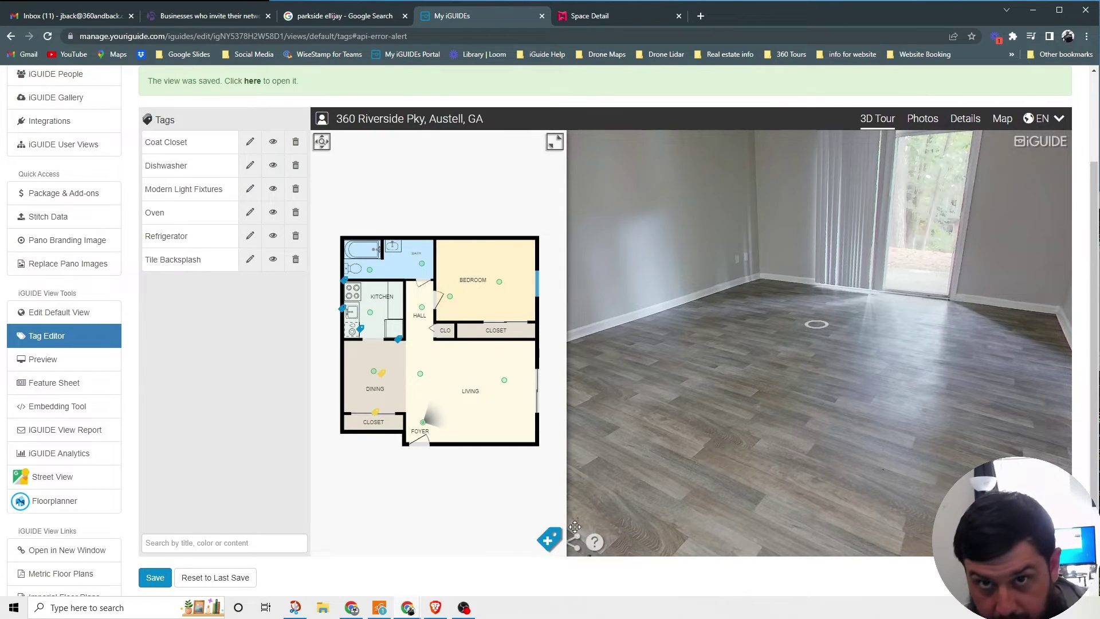
- Place a new tag on the living room floor with placement mode 3, marking the same point from the foyer and living panoramas
click(549, 540)
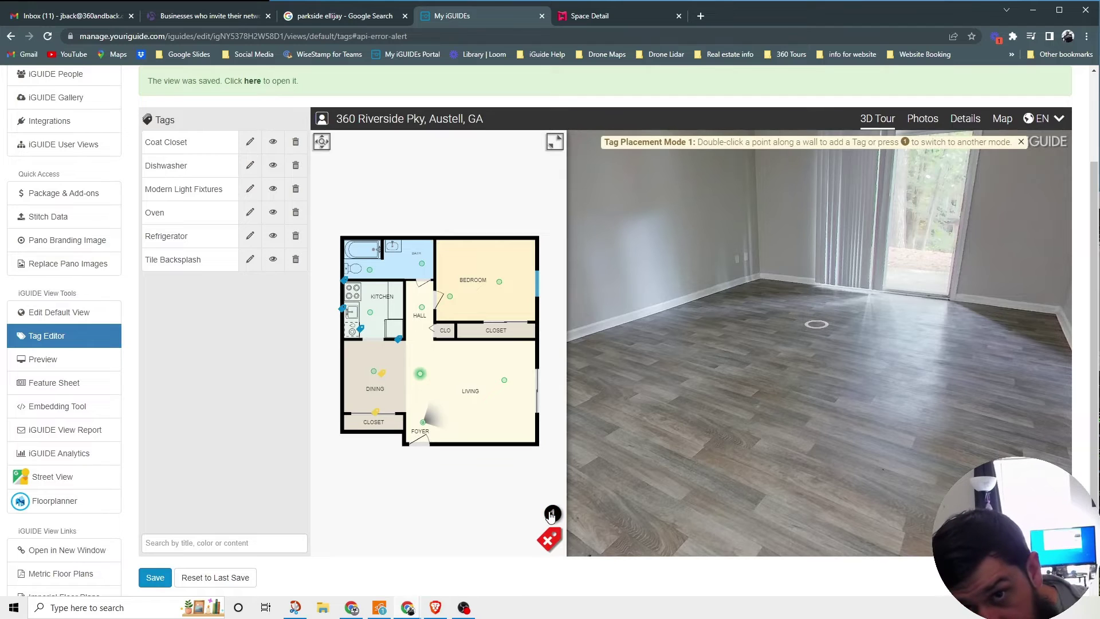
click(552, 514)
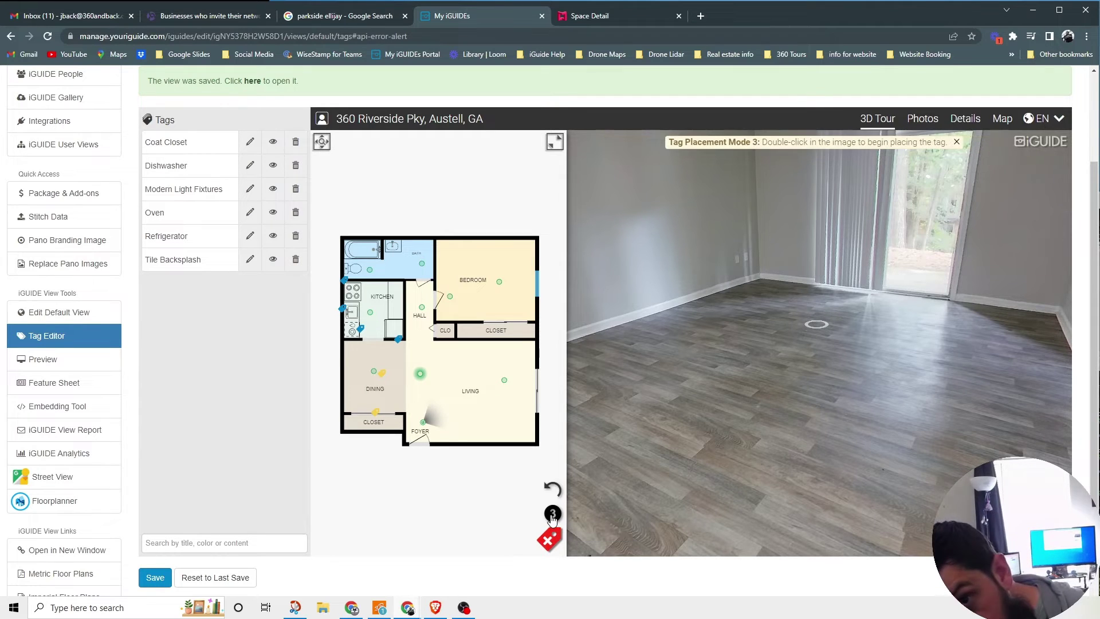
double_click(808, 373)
click(848, 429)
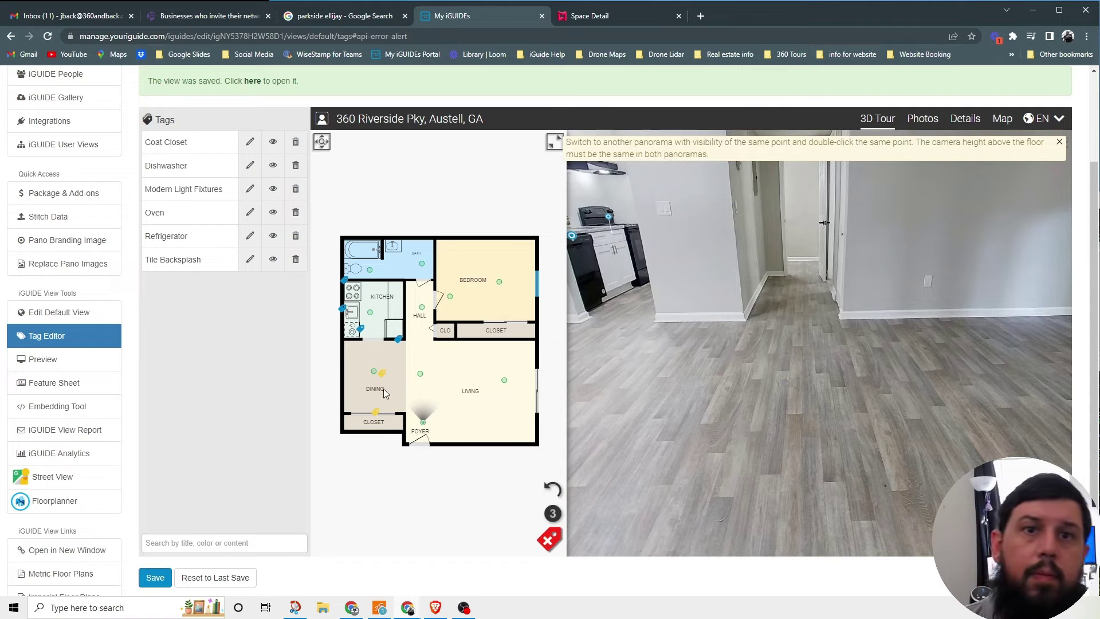
click(419, 376)
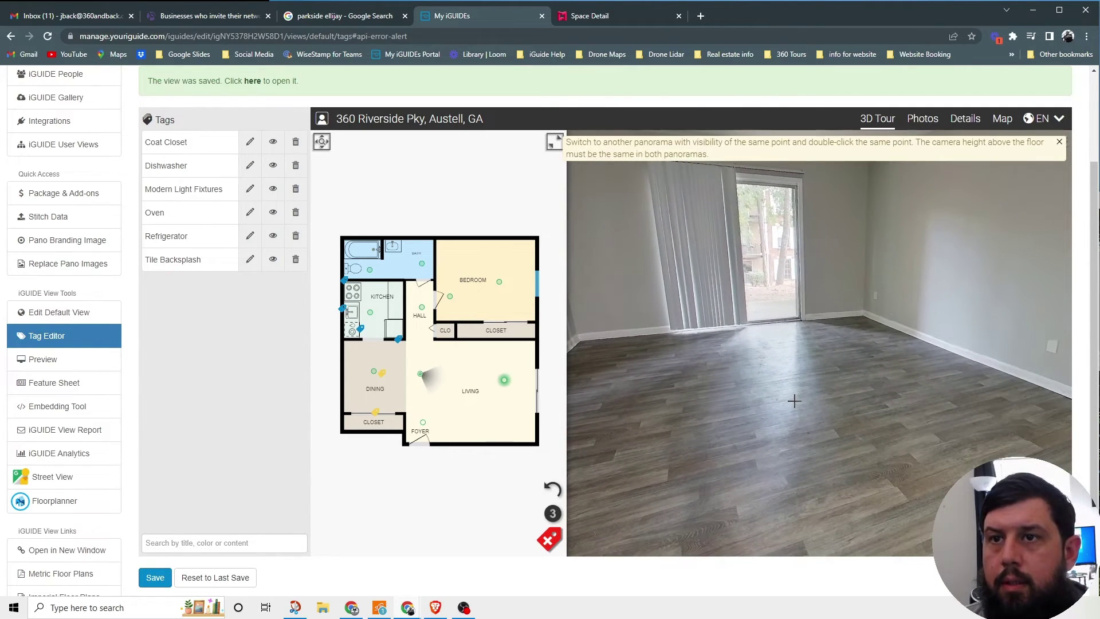
double_click(835, 382)
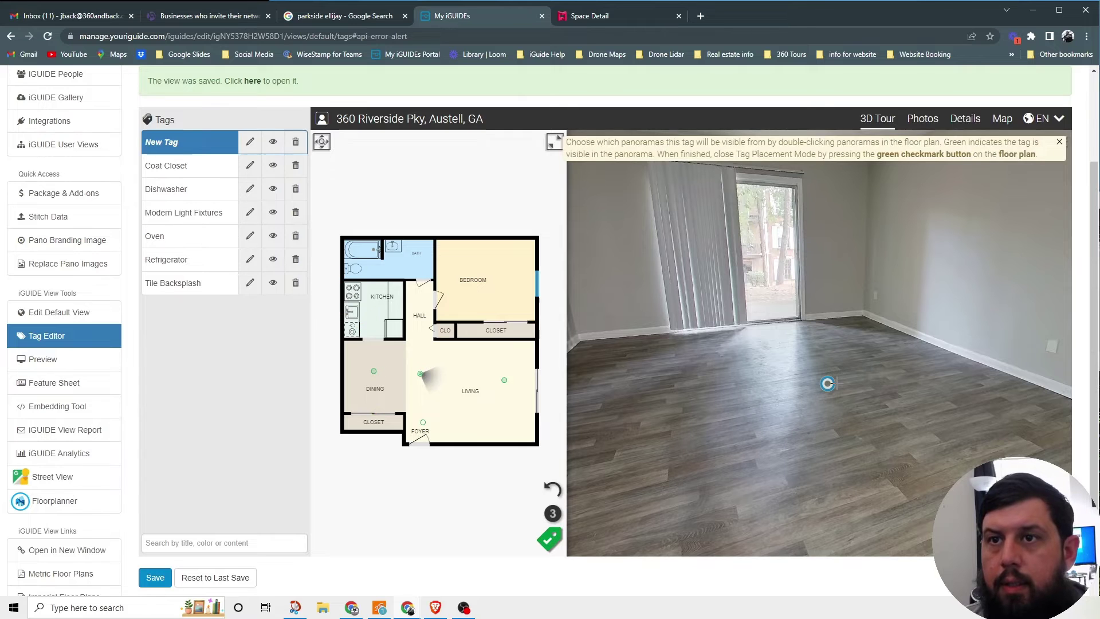
drag(828, 380, 700, 429)
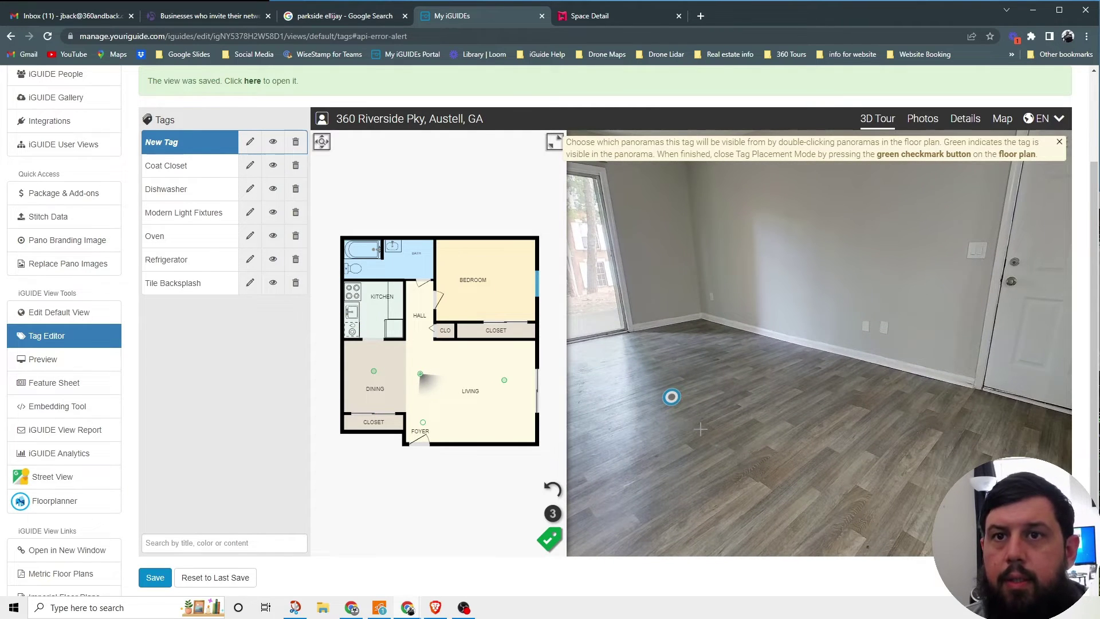
- Check the floor tag in the reference Matterport tour, return to the iGUIDE Tag Editor, and title the new tag "Plank Flooring"
click(610, 13)
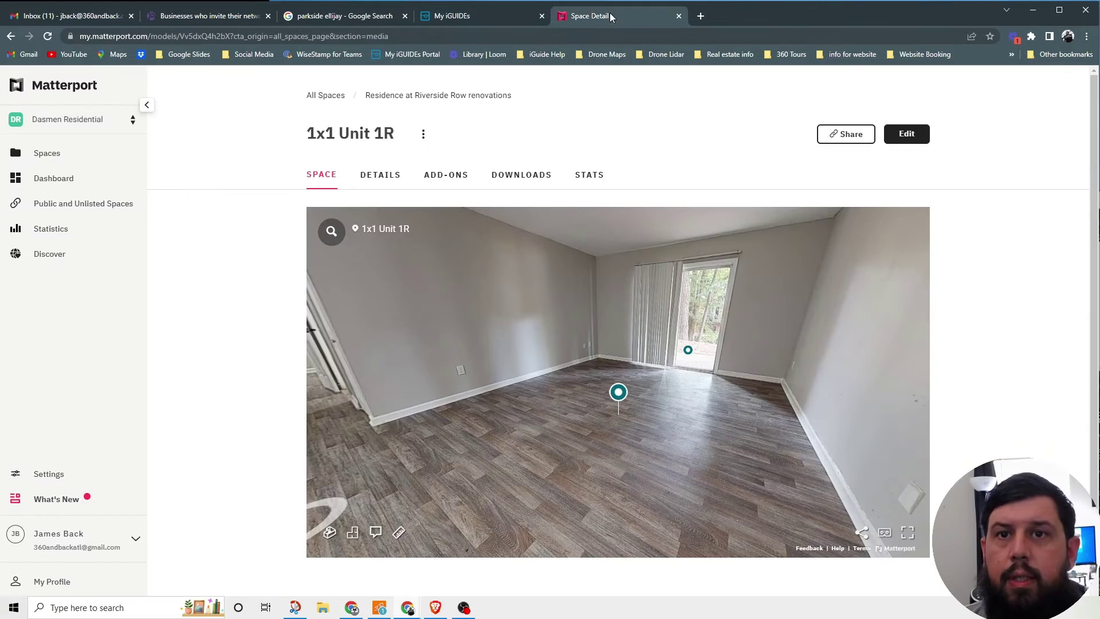
click(504, 19)
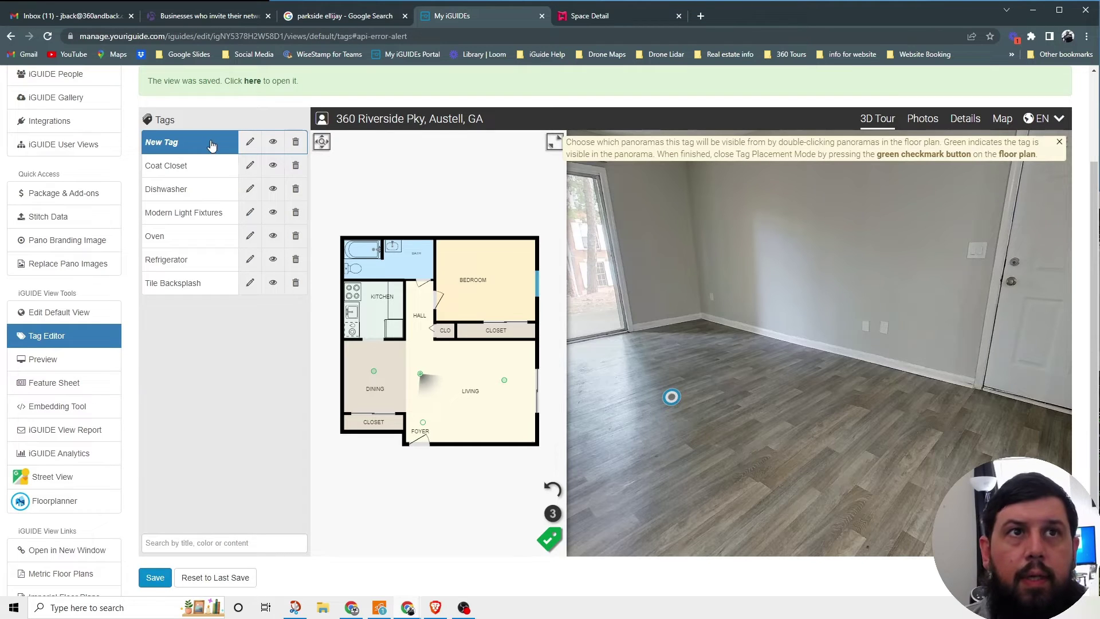
click(250, 141)
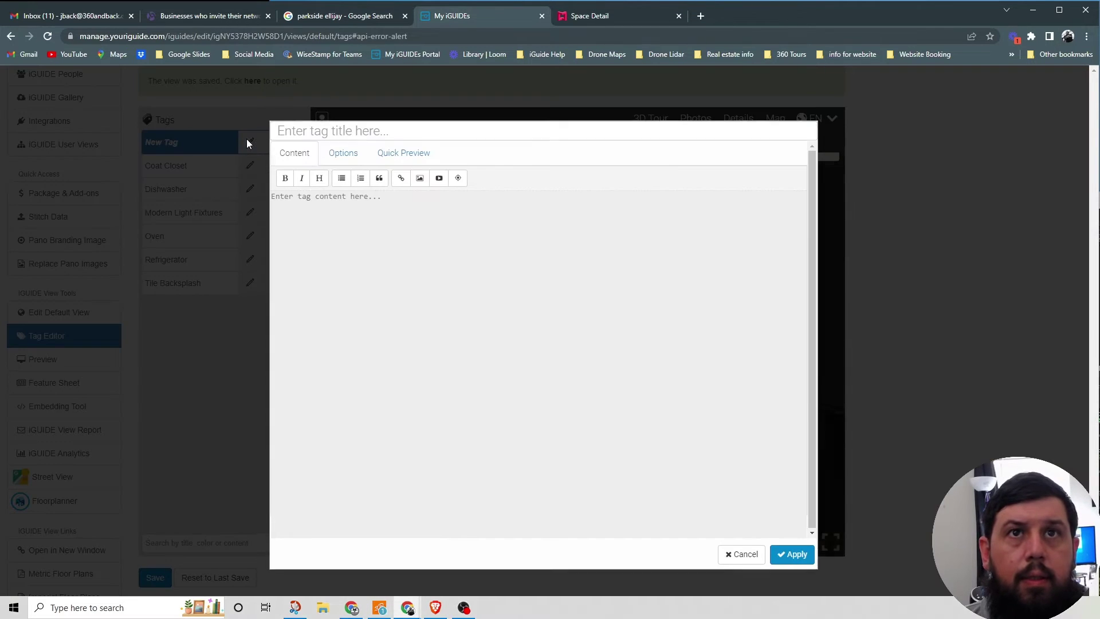
click(333, 130)
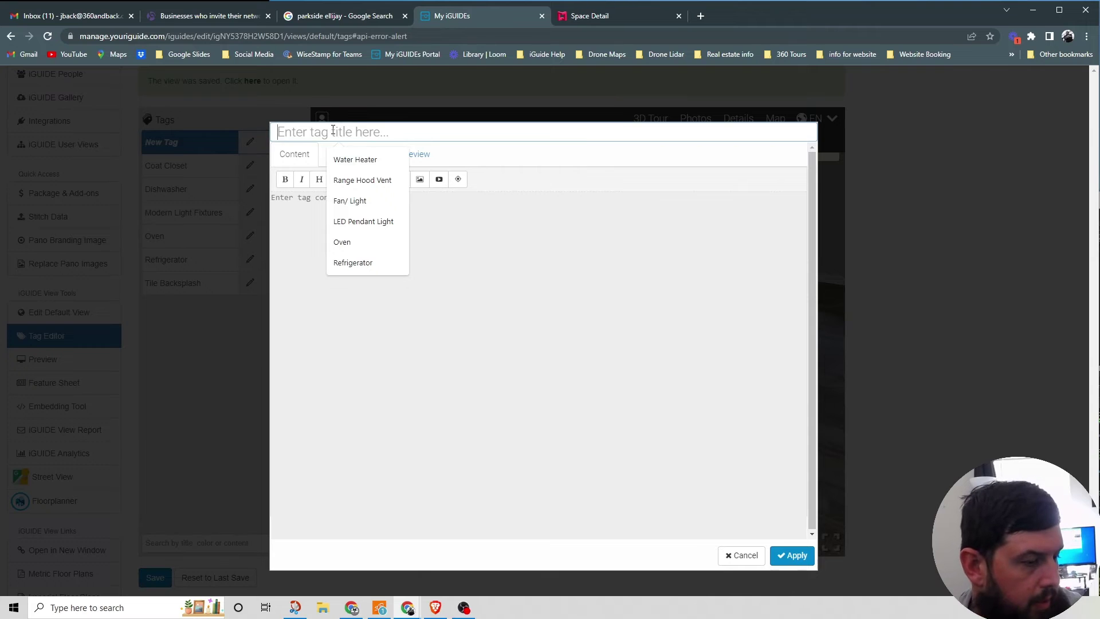
text(Plank Flooring)
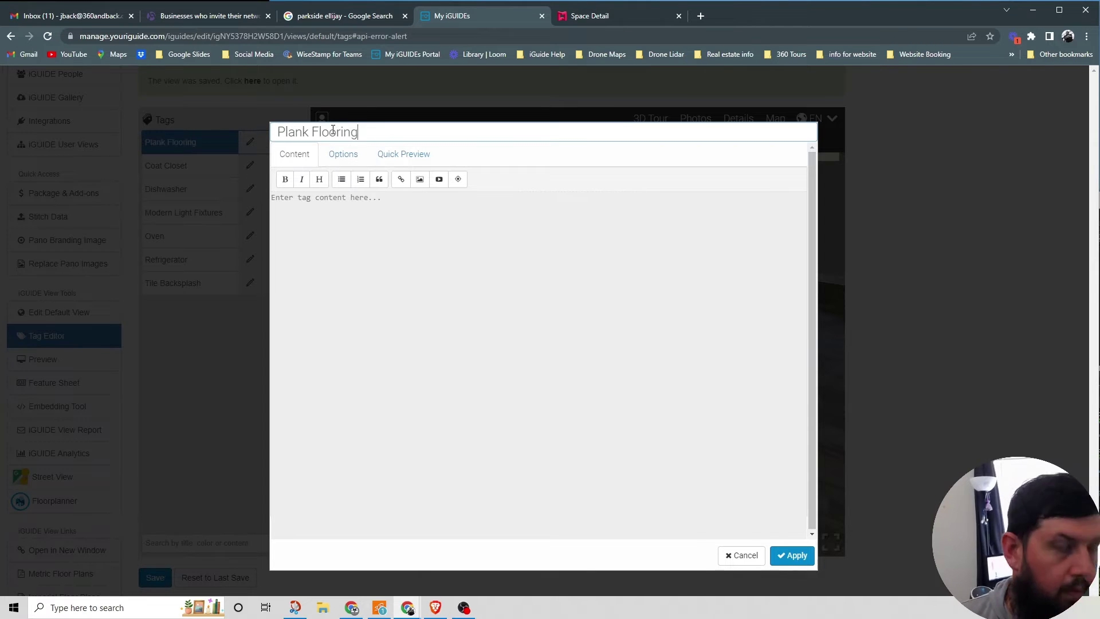
- Add a "Plank Flooring" heading and luxury hardwood-style floor description, and apply the tag with a red color and 8 in stem height
click(319, 179)
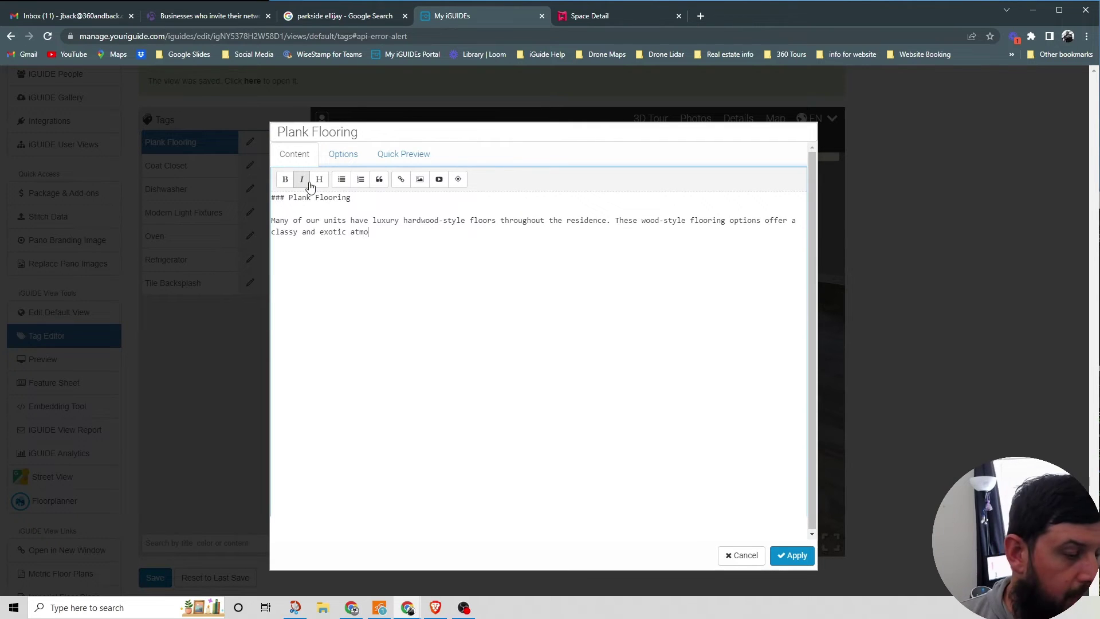
click(343, 154)
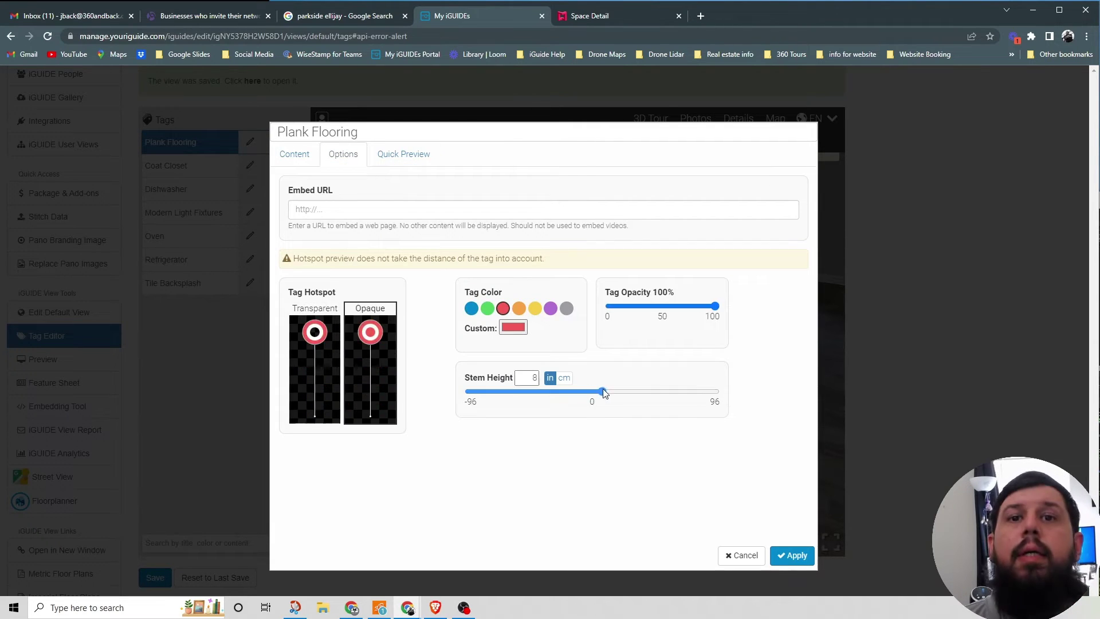
click(793, 554)
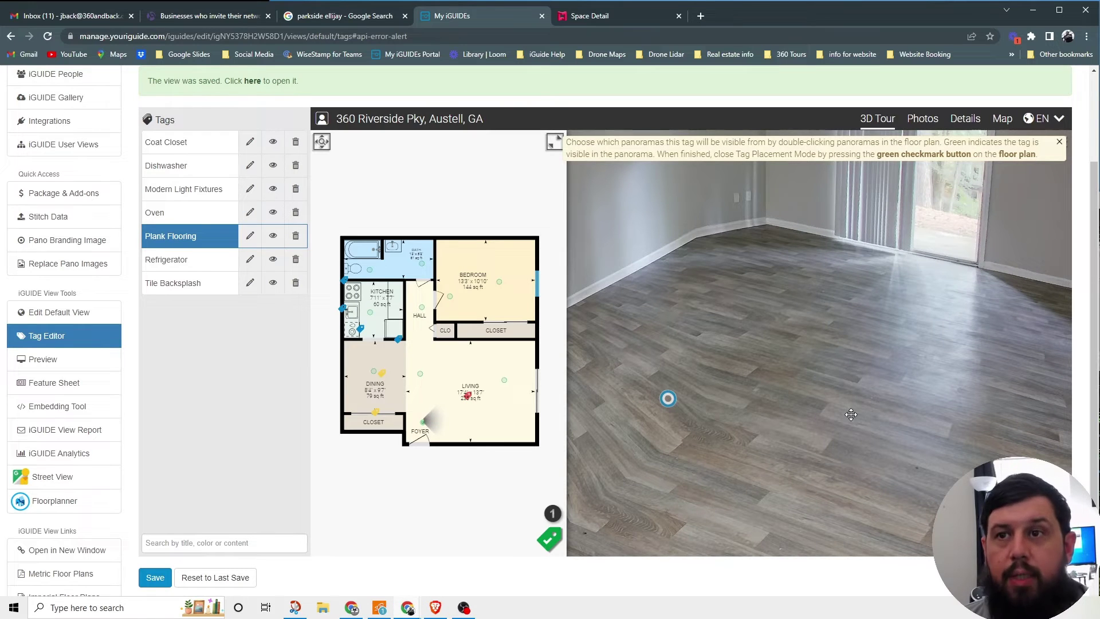
- Check the Plank Flooring tag's pop-up in the living room and compare it with the floor tag in the reference Matterport tour
click(192, 283)
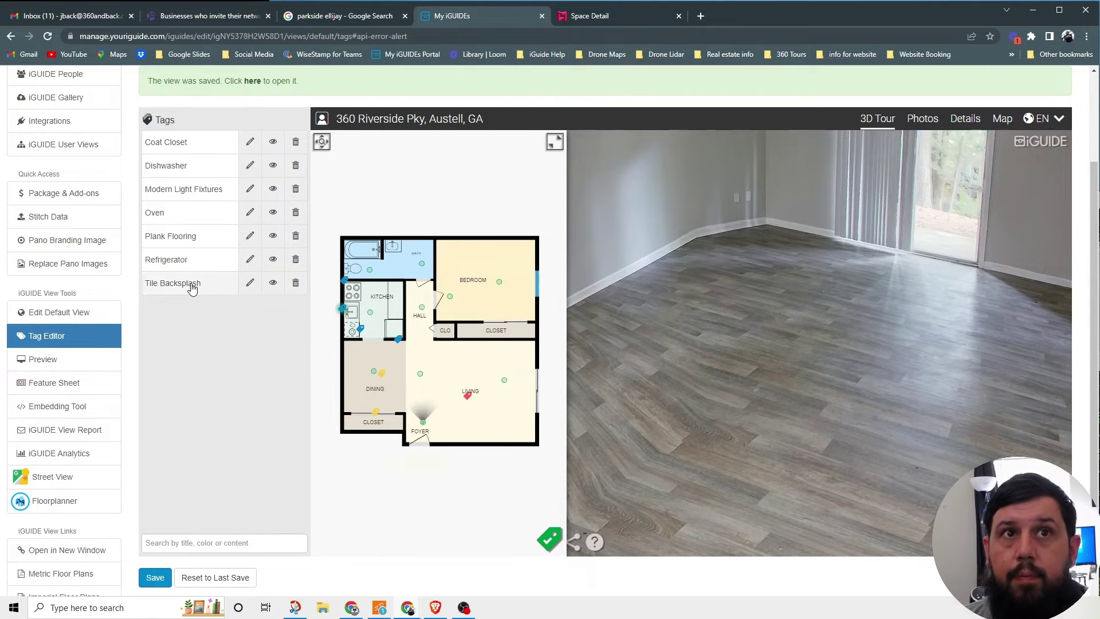
scroll(272, 440, down, 1)
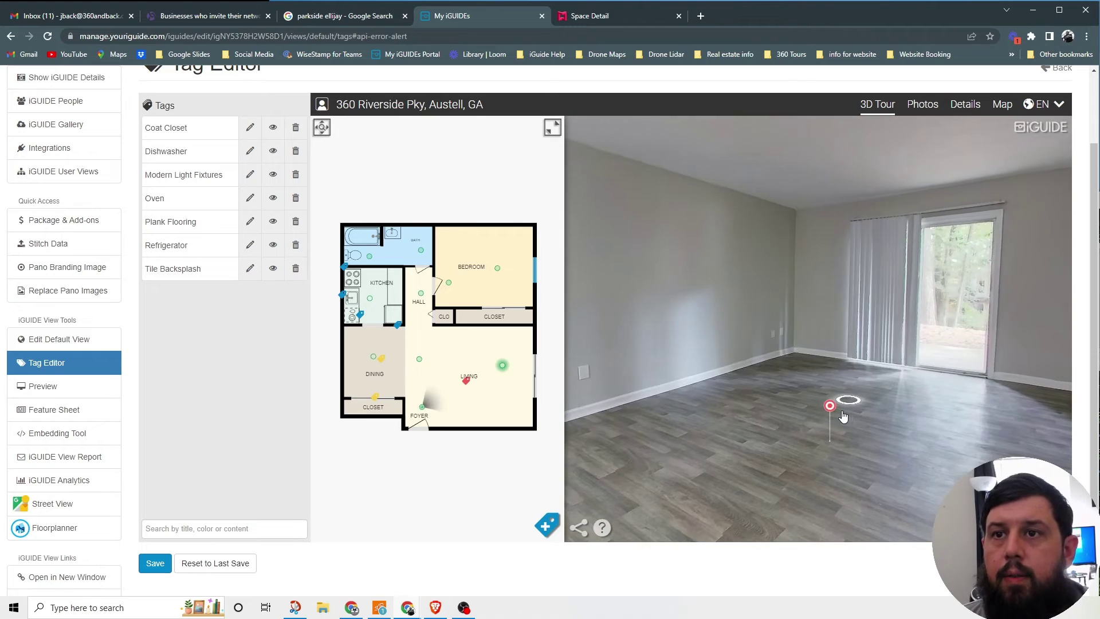
mouse_move(838, 406)
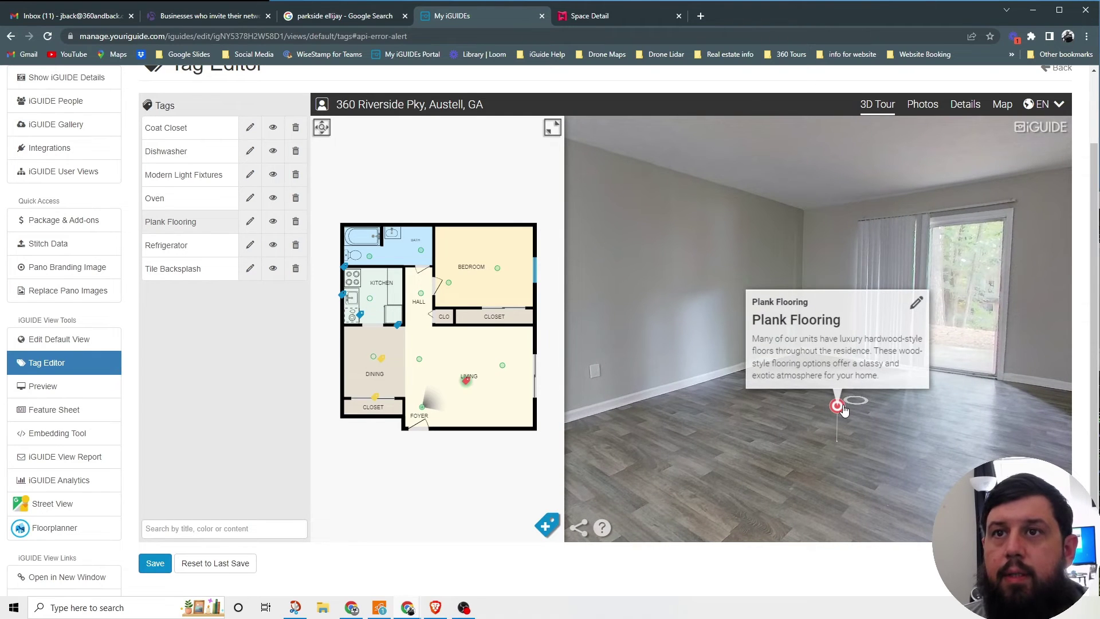
click(590, 16)
mouse_move(621, 394)
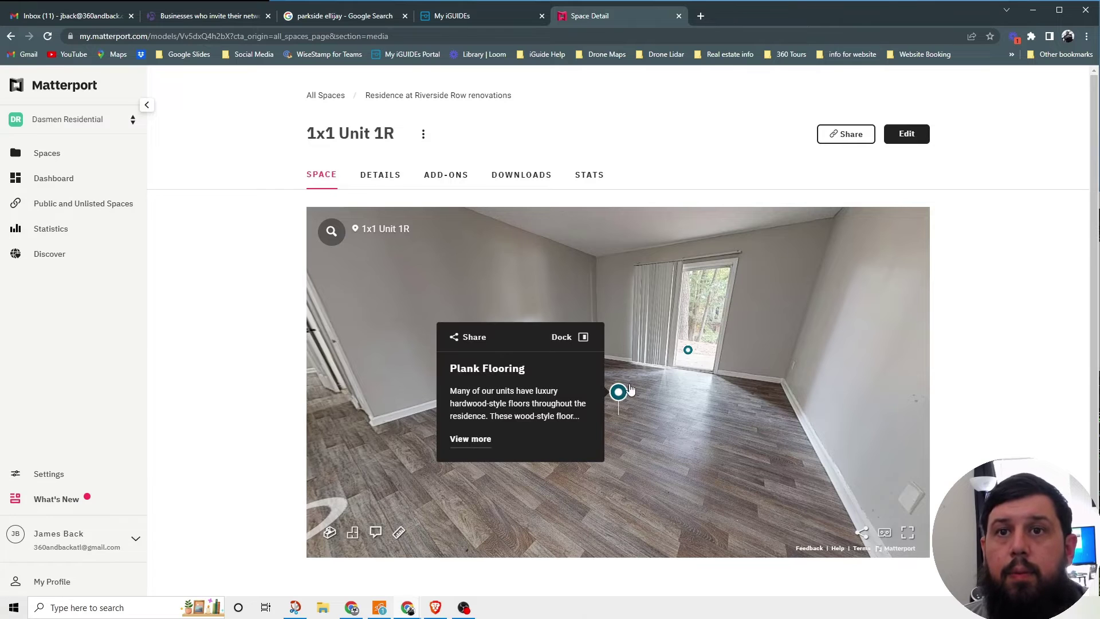
- Return to the iGUIDE Tag Editor and start a new tag with placement mode 3 on the patio door frame from the living panorama
click(456, 16)
drag(835, 402, 671, 342)
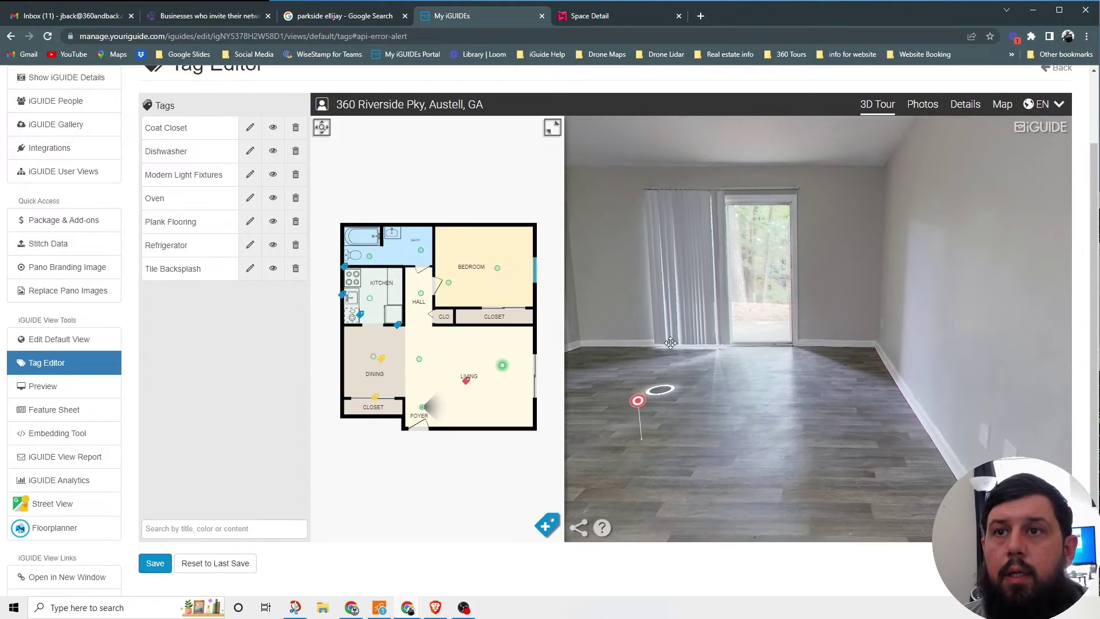
click(664, 392)
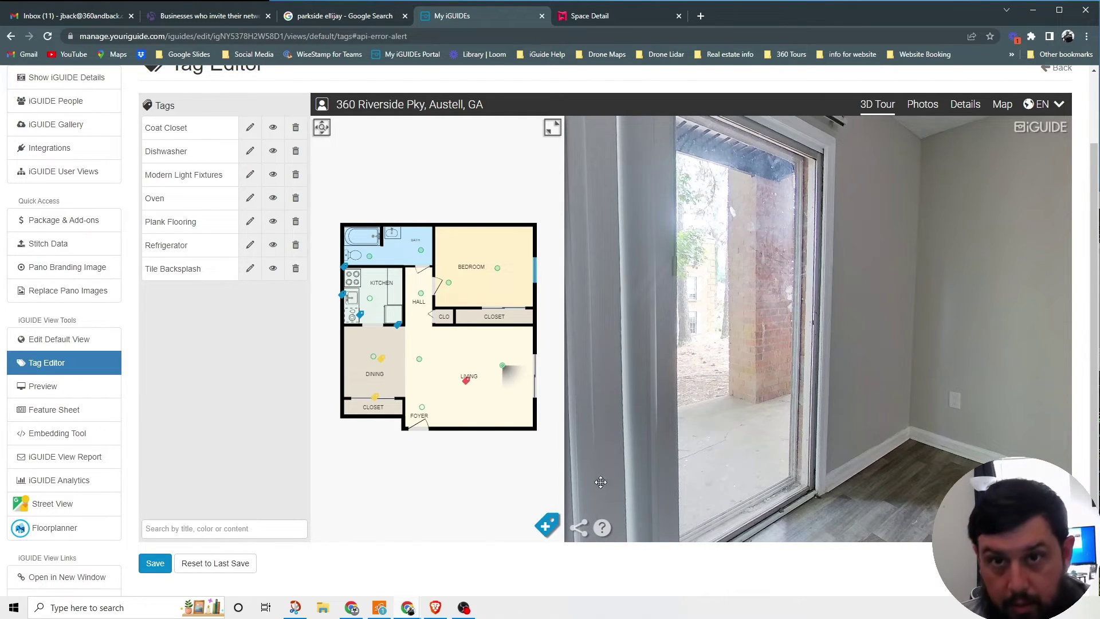
click(546, 524)
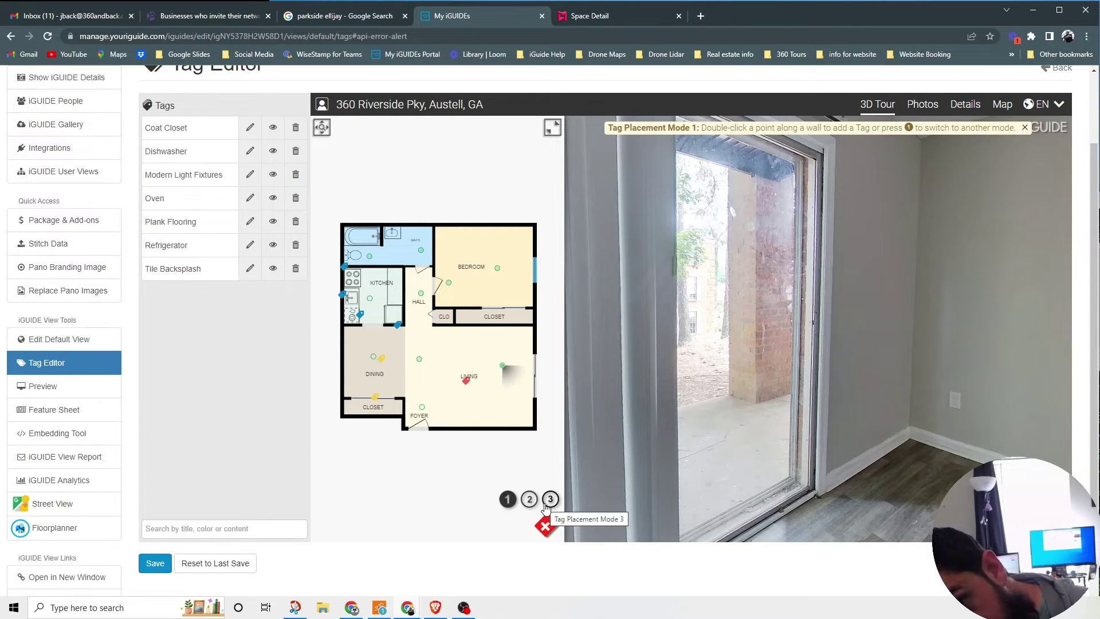
click(549, 500)
drag(743, 423, 704, 443)
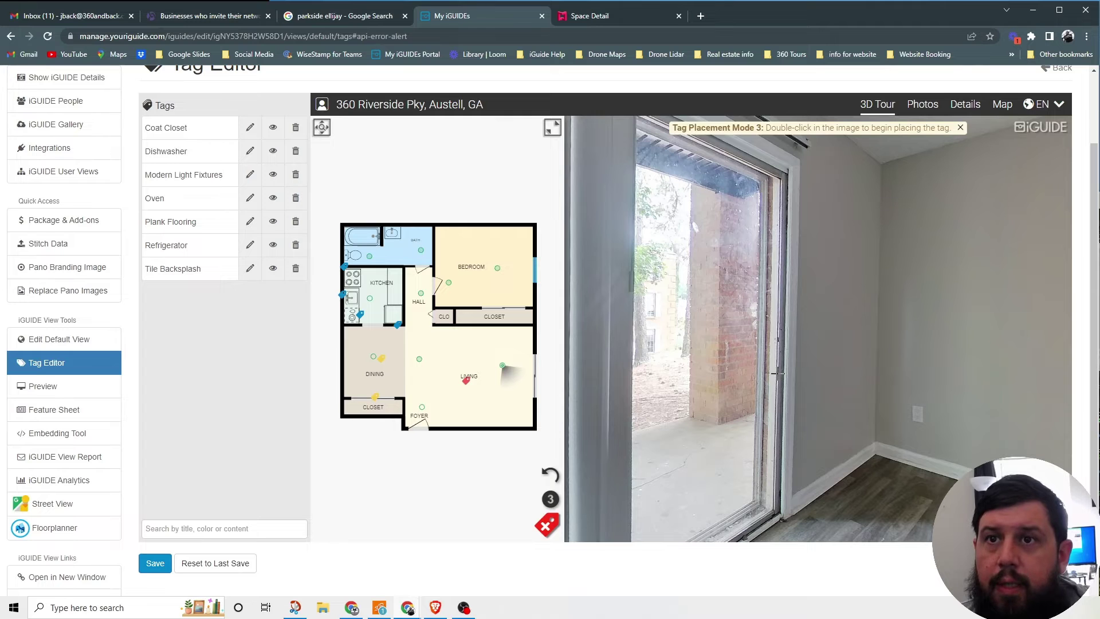
double_click(778, 373)
- Switch to the foyer panorama and mark the same point on the patio door frame to complete the tag placement
click(801, 423)
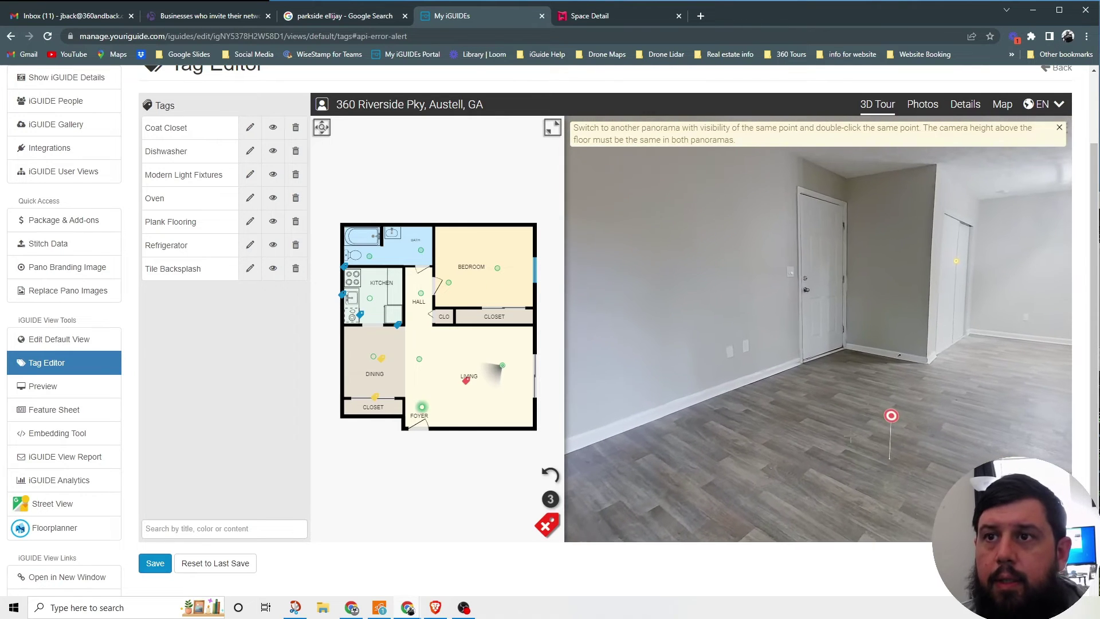
click(427, 412)
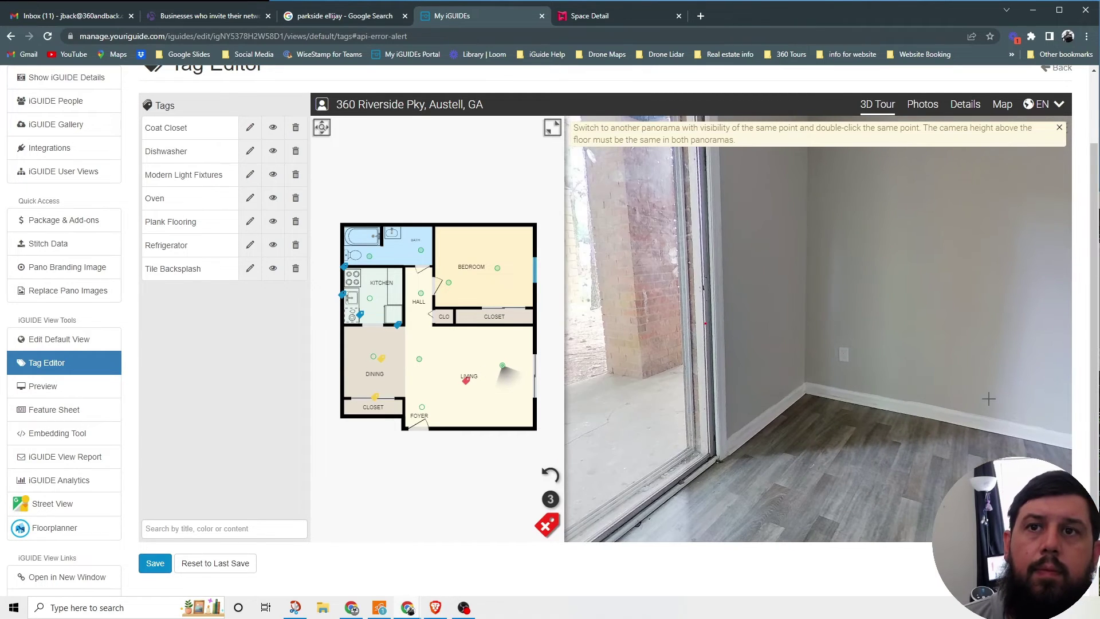
click(423, 411)
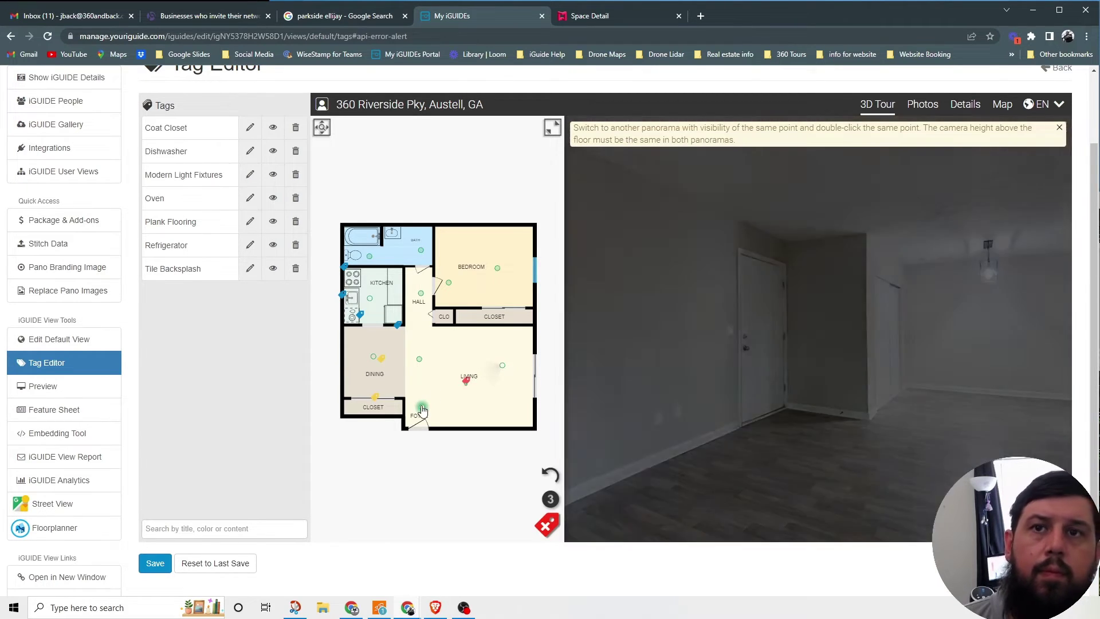
click(759, 393)
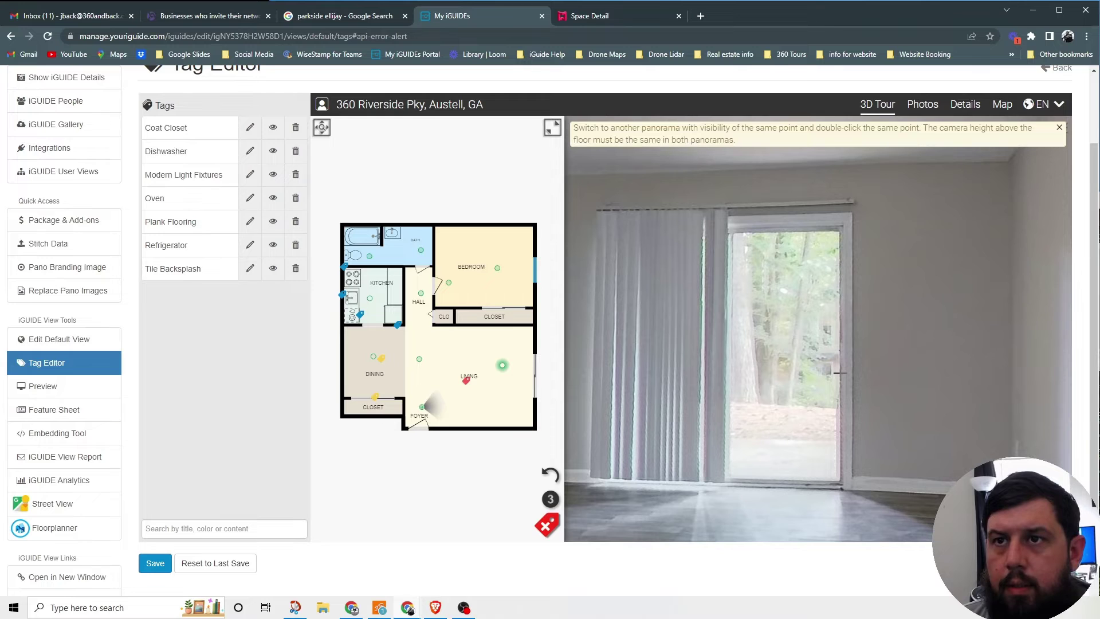
double_click(839, 372)
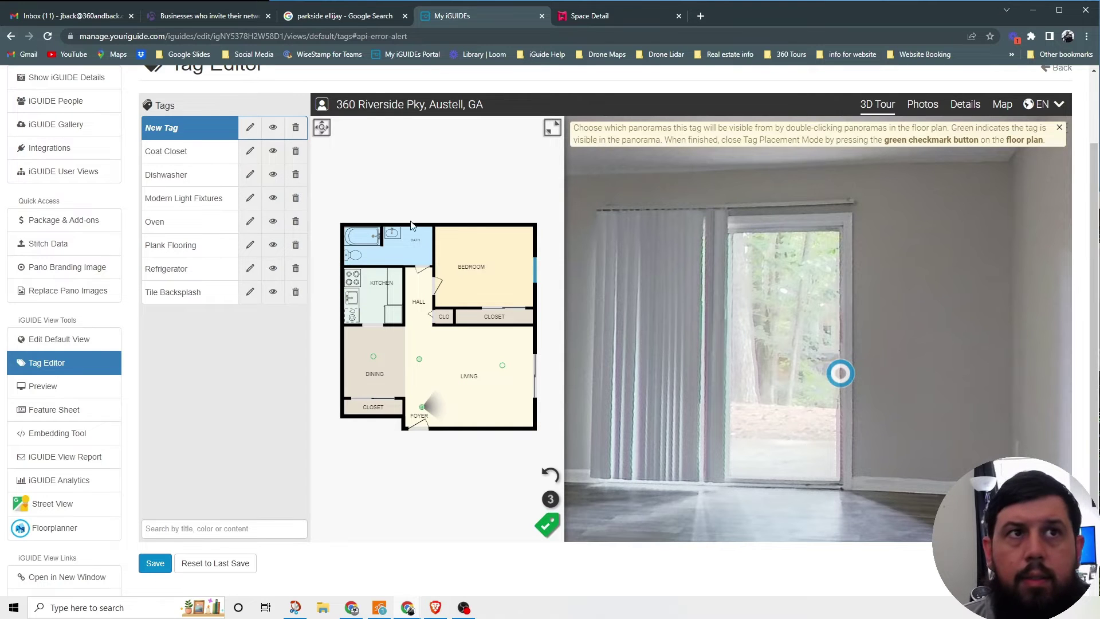
- Title the new tag "Patio" and add a "Patio" heading with a description of the apartments' balcony and patio options
click(249, 131)
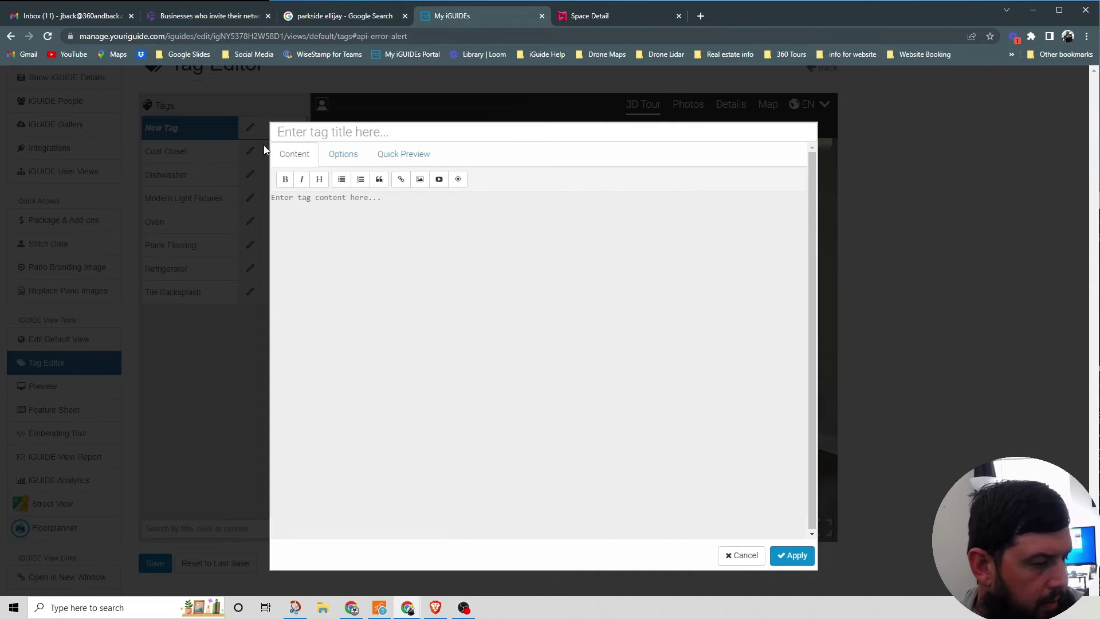
text(Patio)
key(Tab)
key(End)
key(Return)
key(Return)
text(We offer great apartments)
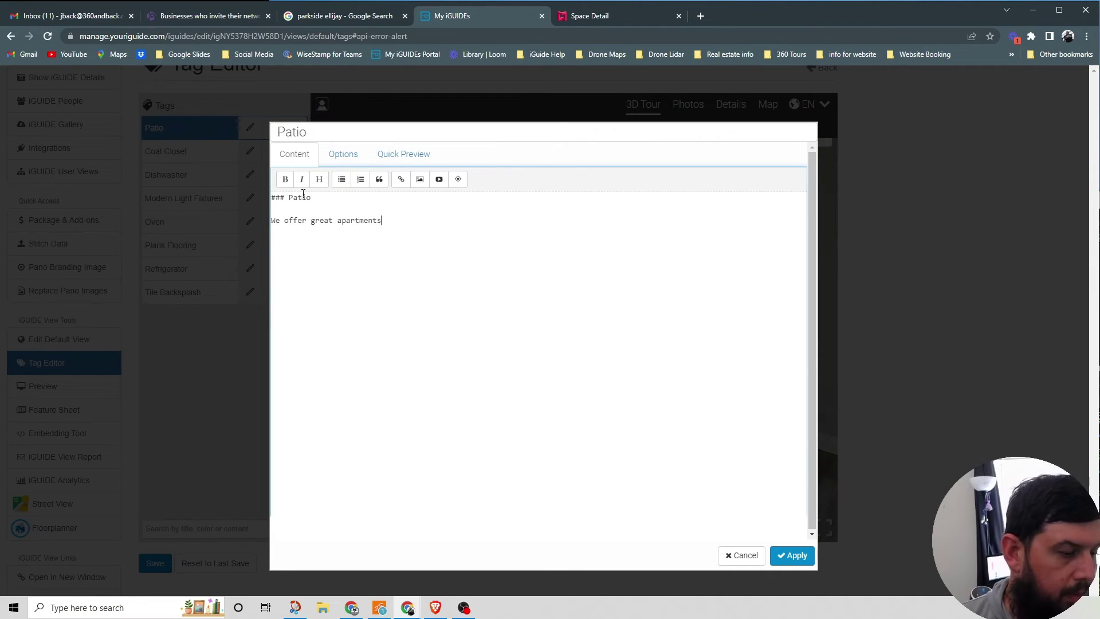
text( with both Balcony and Patio options. Wheather you love spending time outd)
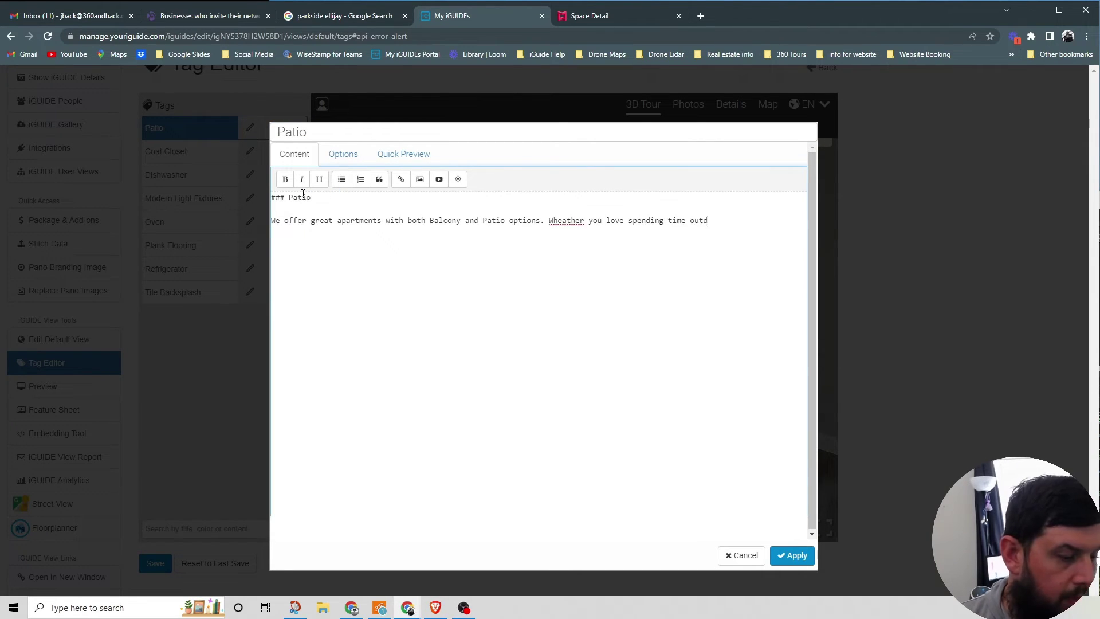
text(e have great options )
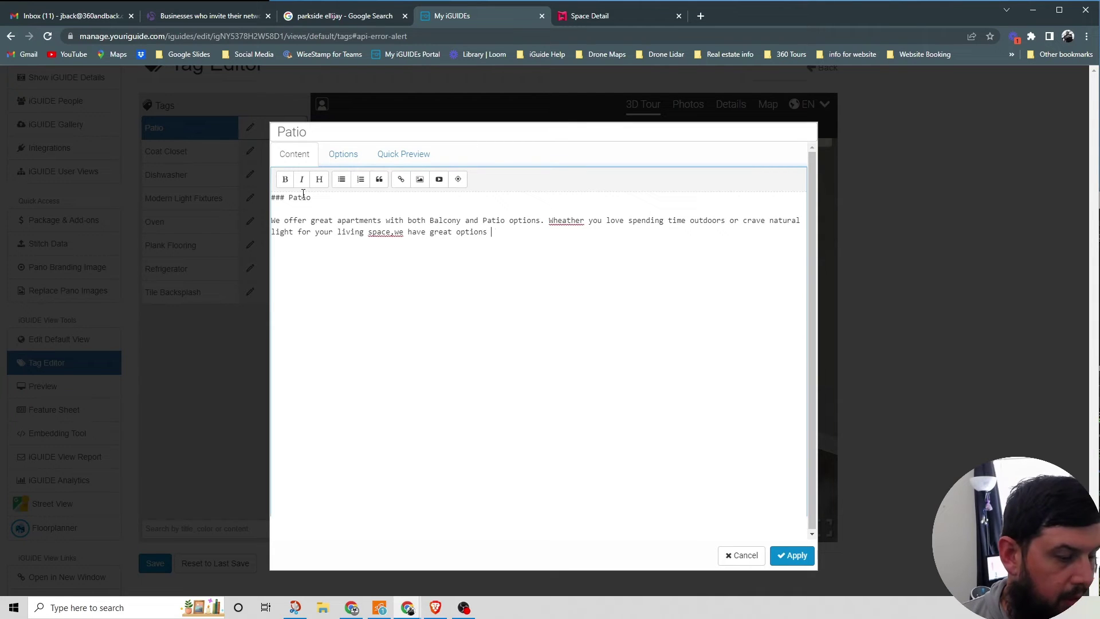
text(for everyone. Anan find their dream residence at our complex.)
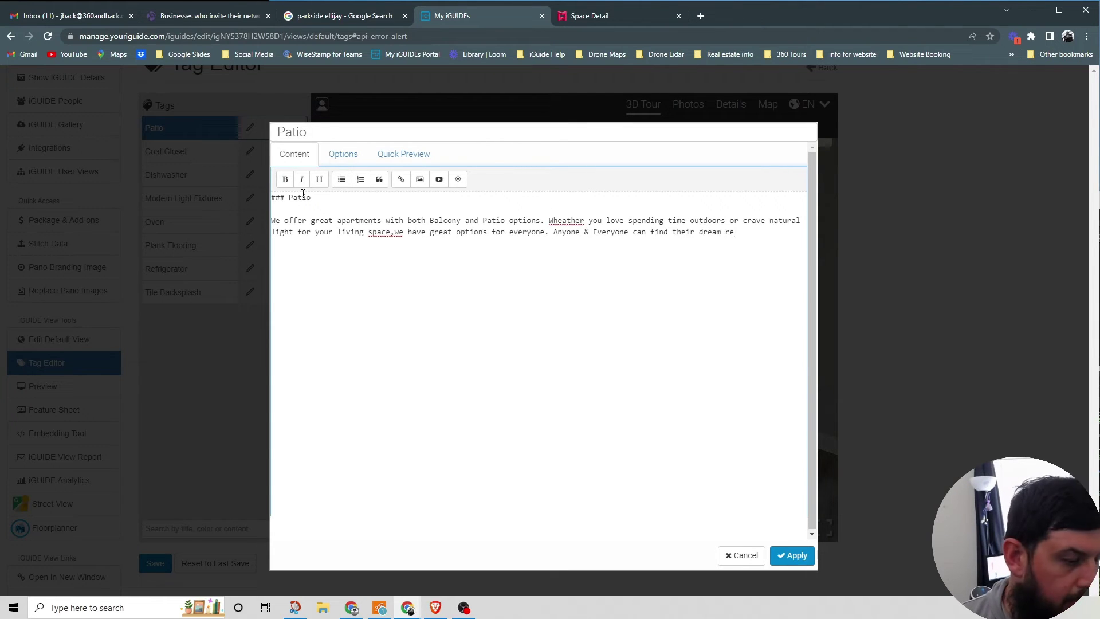
- Correct the misspelled word to "Whether" and add the missing space before "we have" in the Patio description
click(391, 232)
click(585, 220)
key(BackSpace)
key(BackSpace)
key(BackSpace)
key(BackSpace)
key(BackSpace)
key(BackSpace)
text(ether)
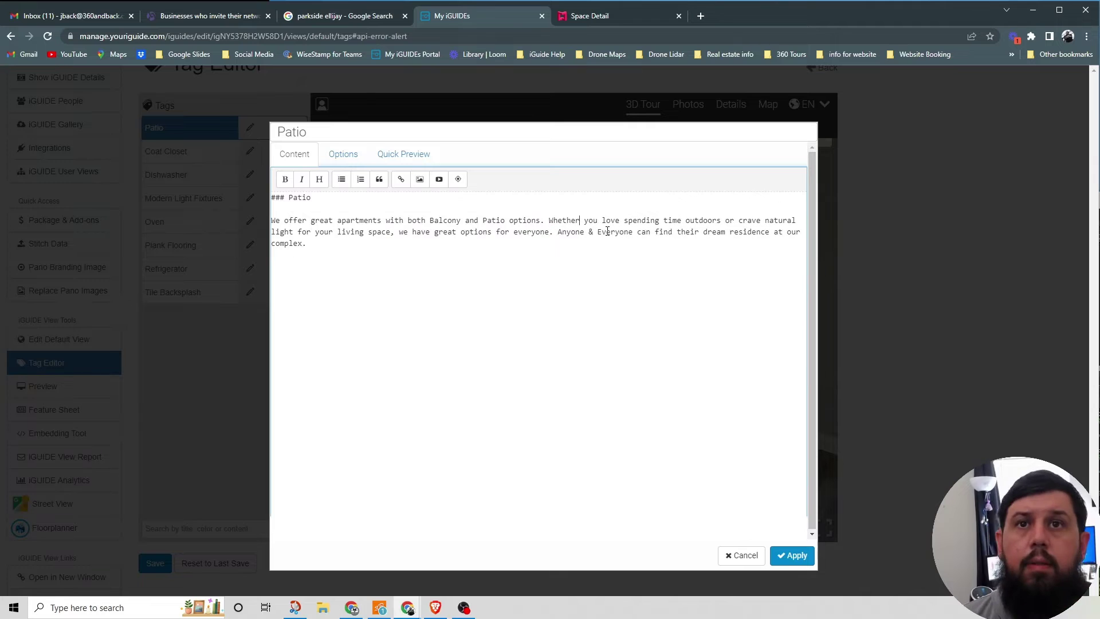
- Set the Patio tag's color to red, apply the tag, and save the view
click(343, 154)
click(717, 308)
click(792, 555)
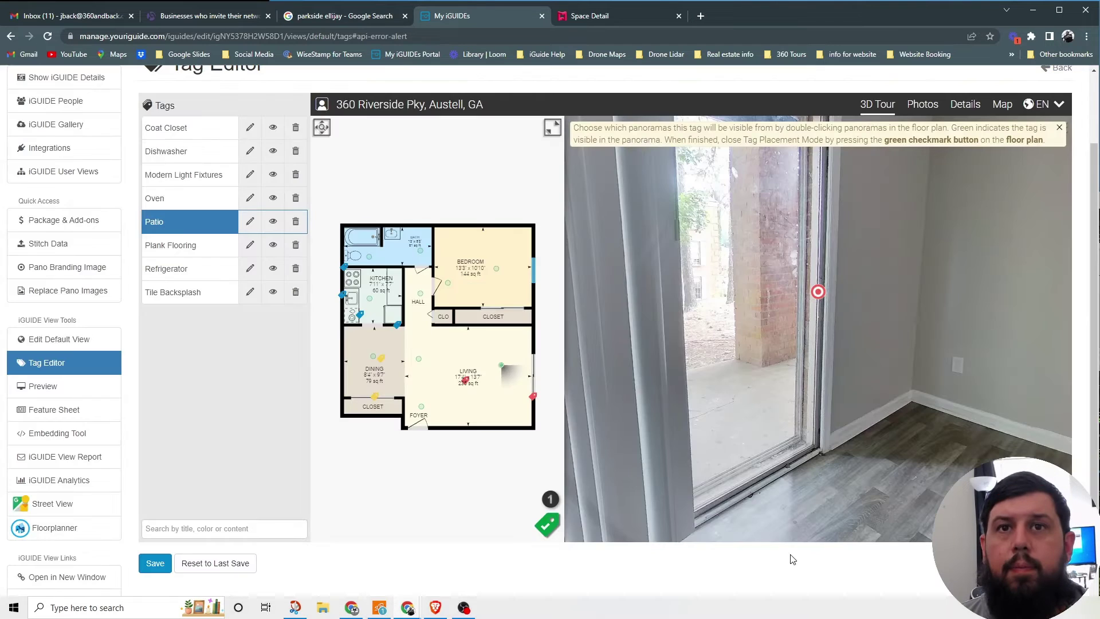
drag(825, 434, 684, 371)
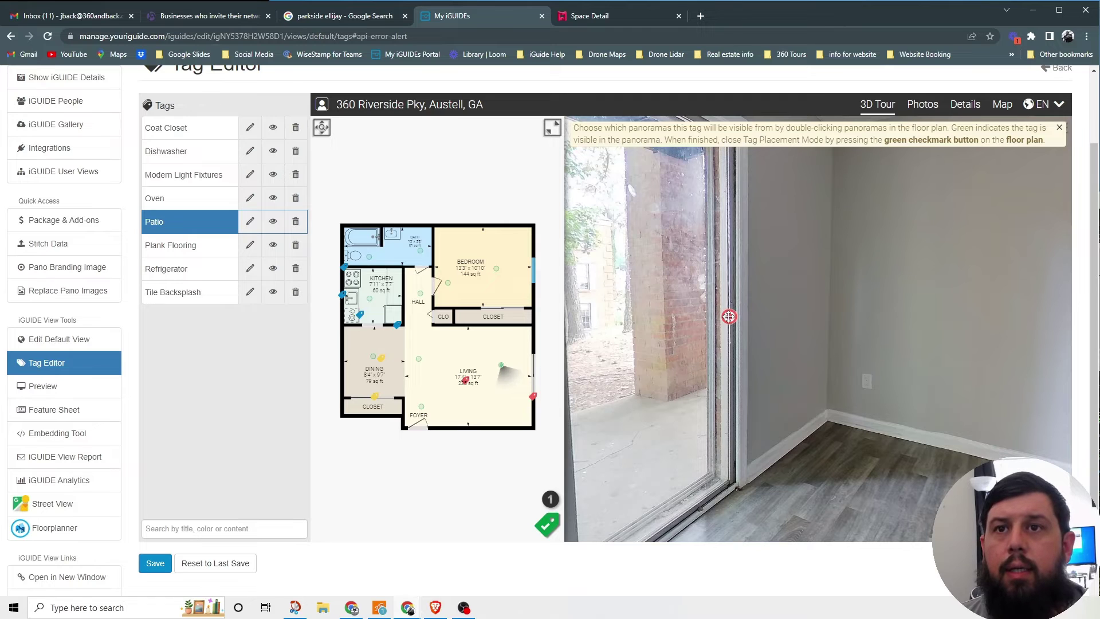
click(154, 564)
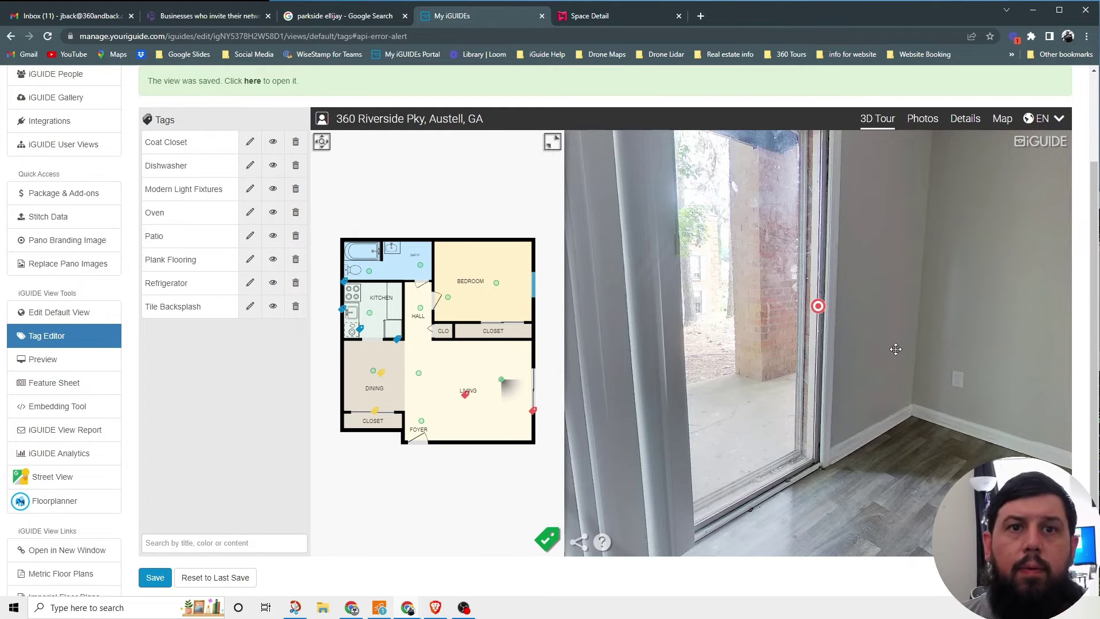
- Walk through the foyer, living, dining and hall areas of the iGUIDE tour to review how the placed tags appear
click(894, 344)
click(810, 394)
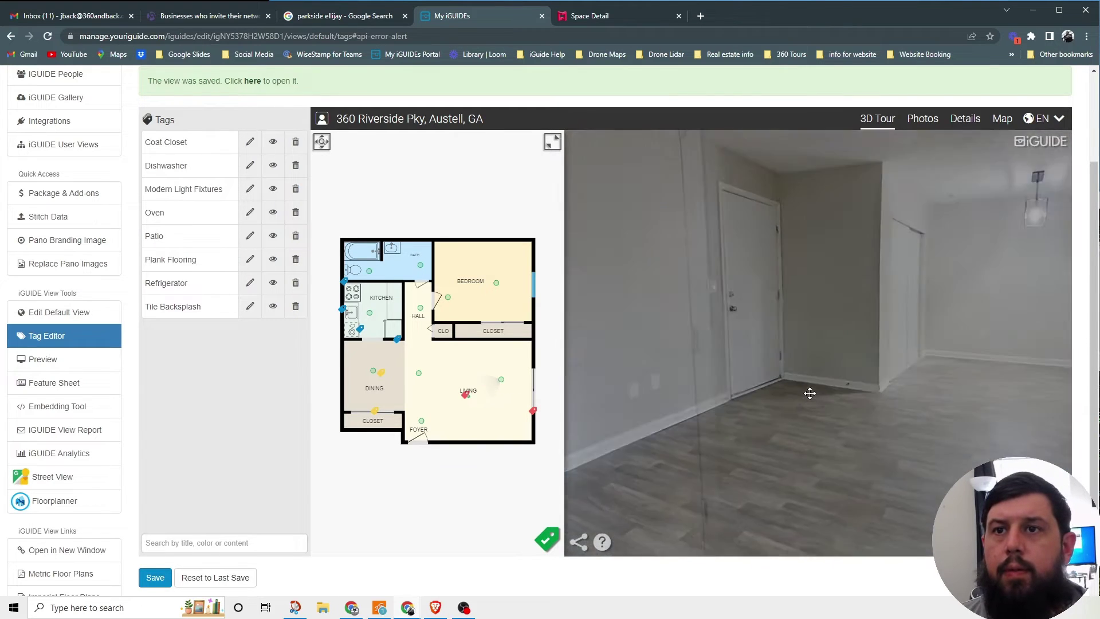
click(768, 416)
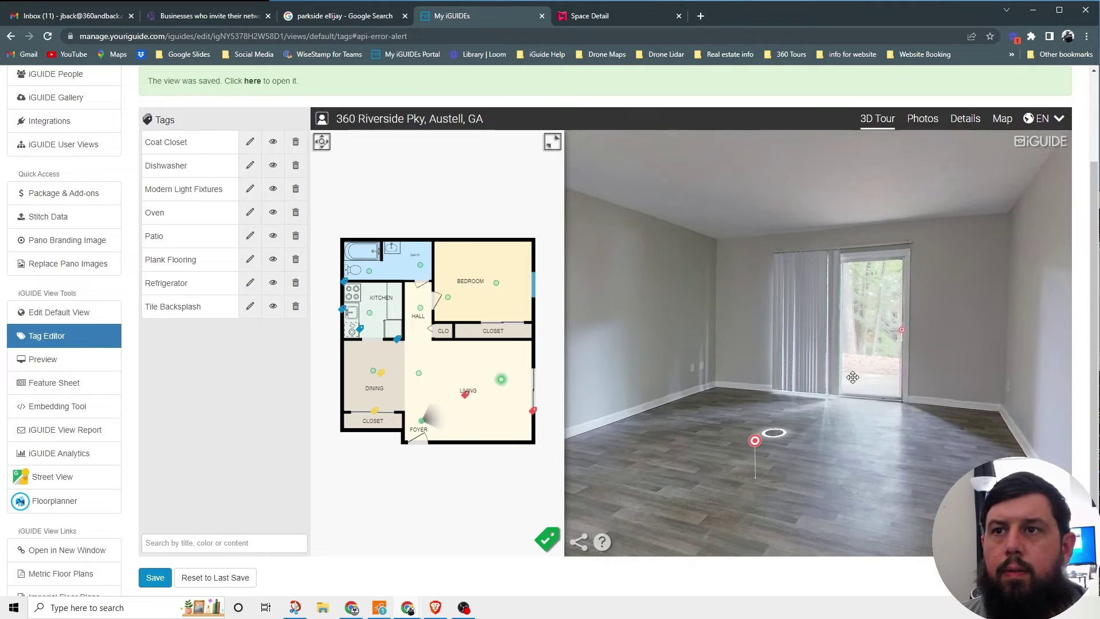
click(808, 326)
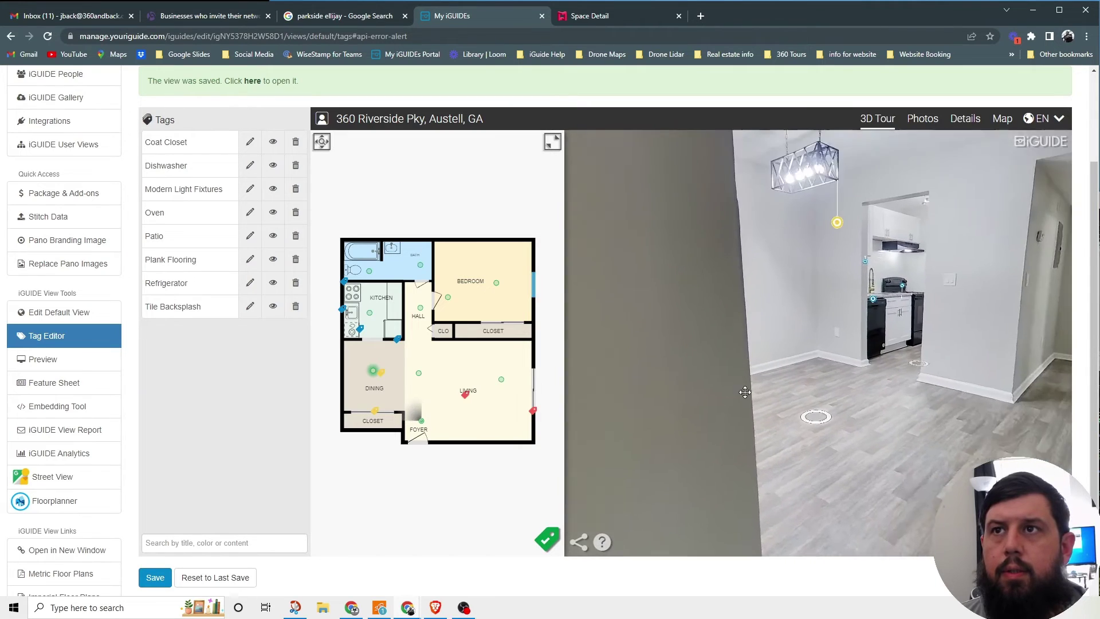
click(738, 420)
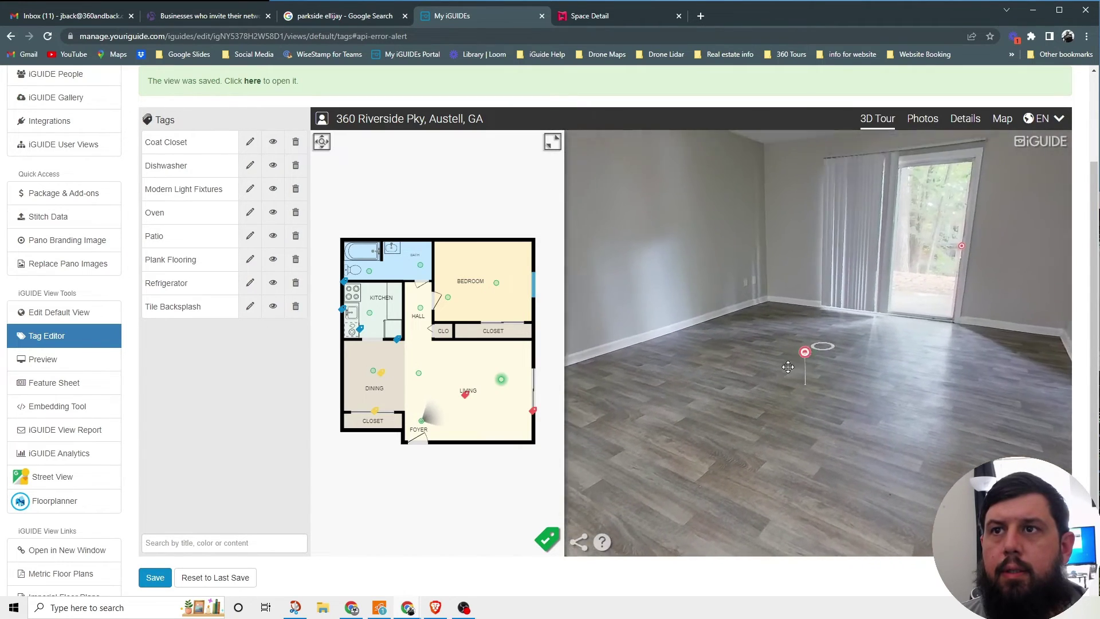
click(892, 338)
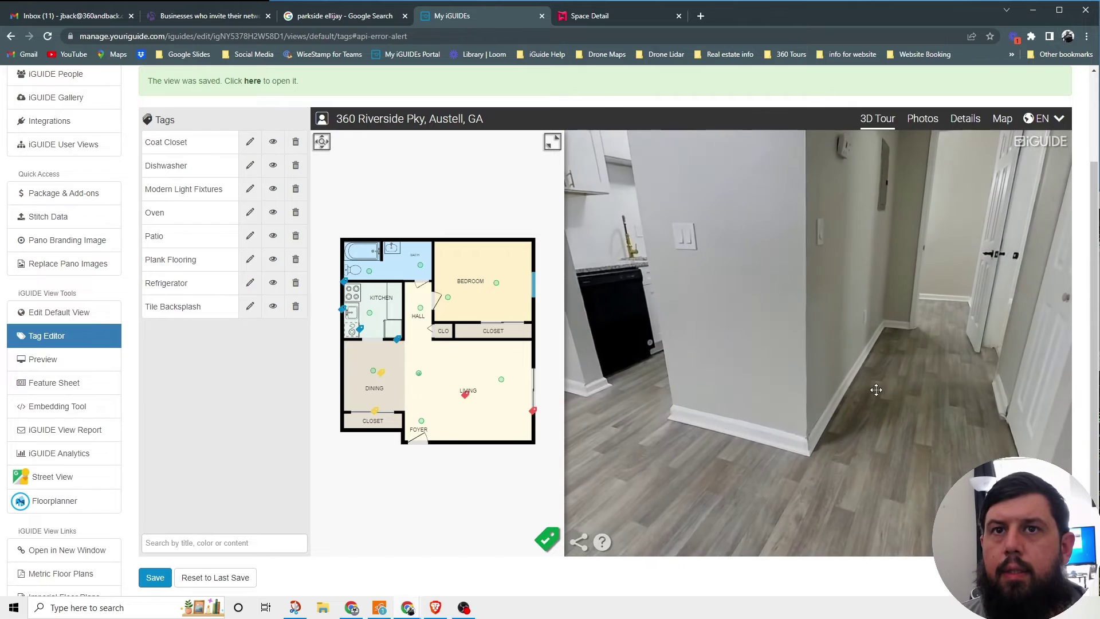
click(719, 370)
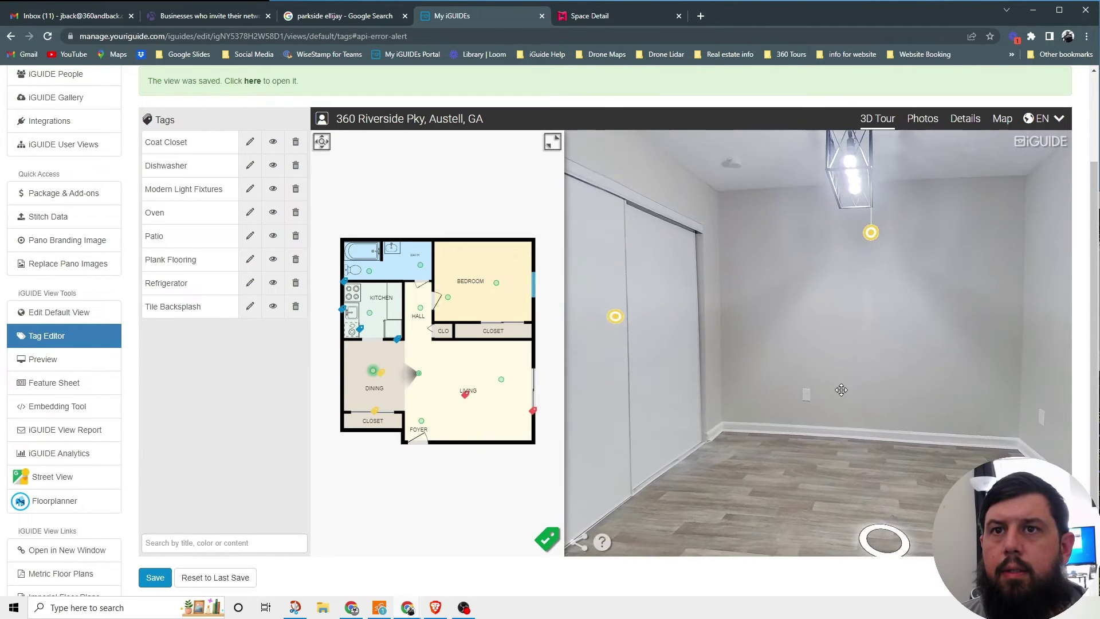
click(760, 338)
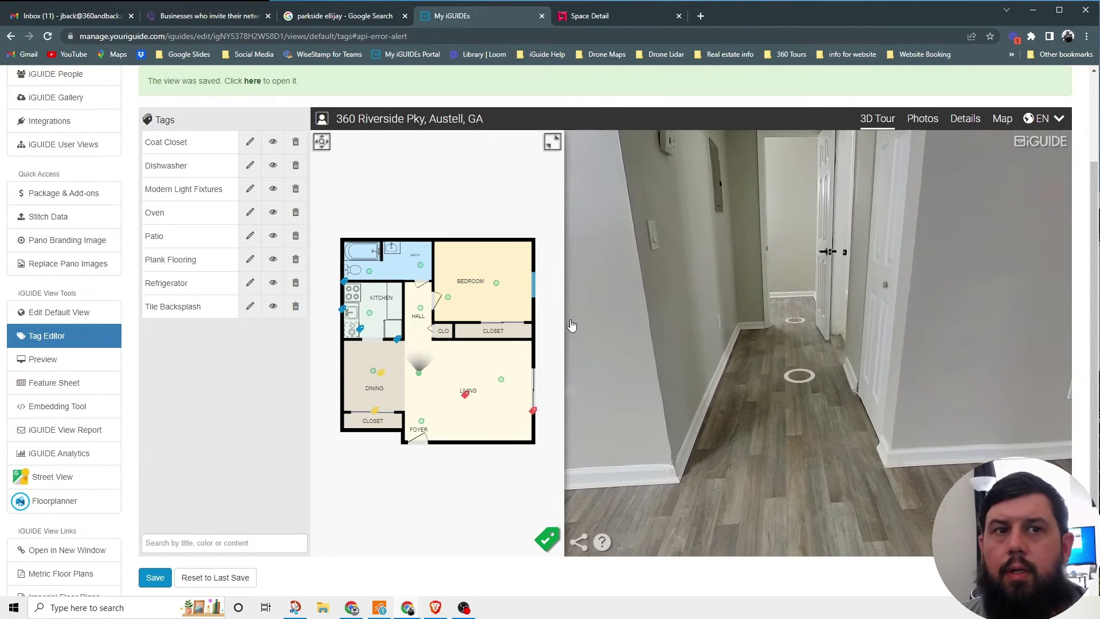
- Switch to the reference Matterport tour, go through the hall into the bedroom, and examine the bedroom's floor tag
click(600, 25)
drag(603, 382, 769, 398)
click(686, 412)
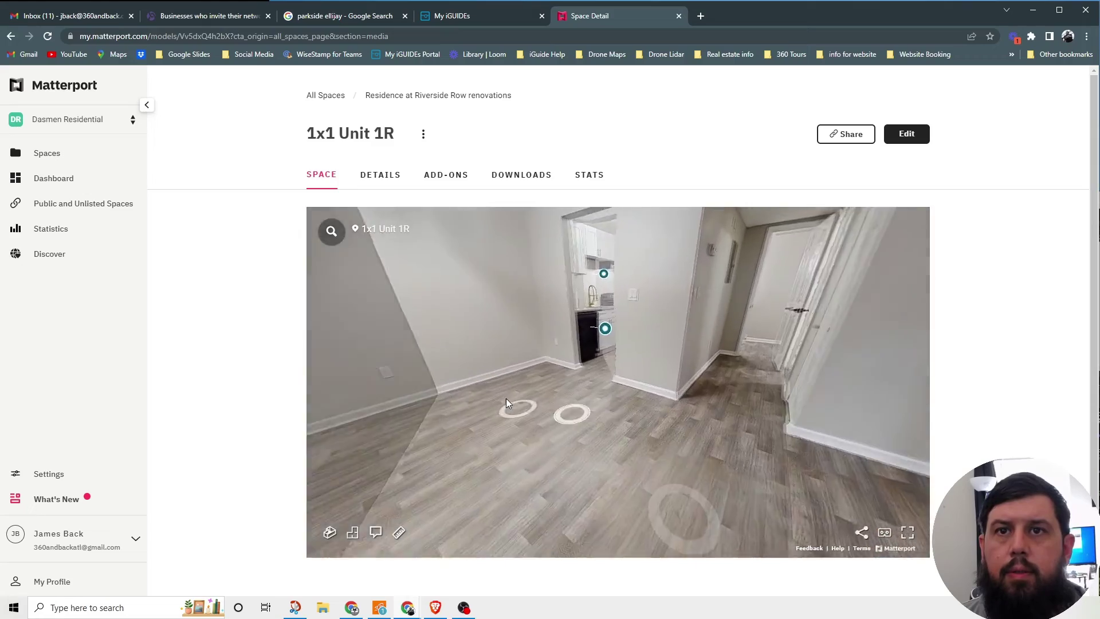
click(507, 398)
click(777, 510)
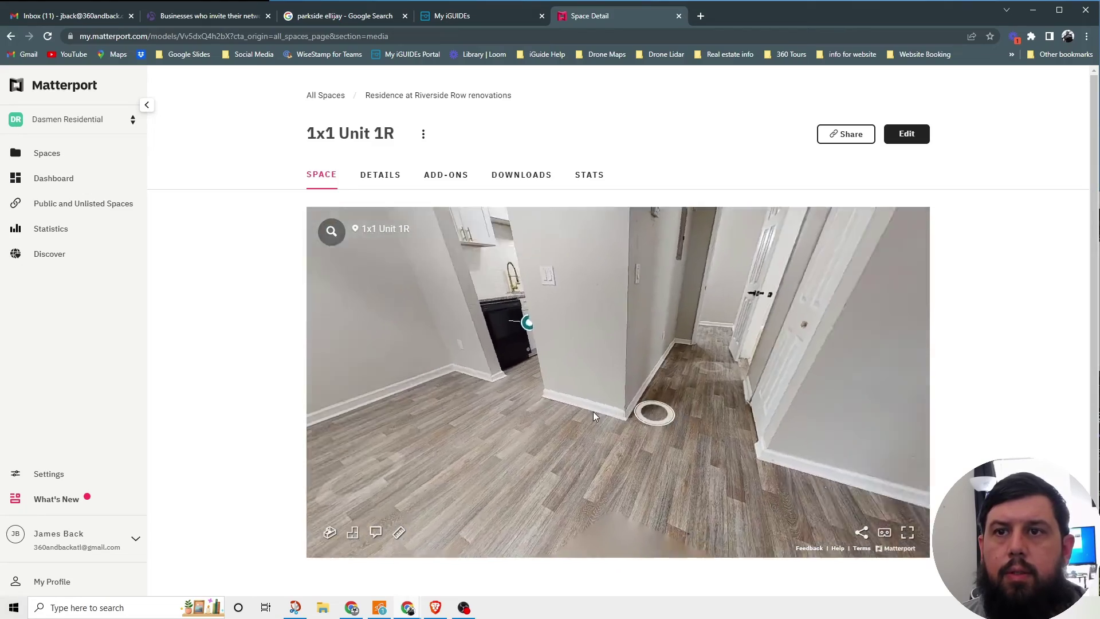
click(624, 352)
click(659, 393)
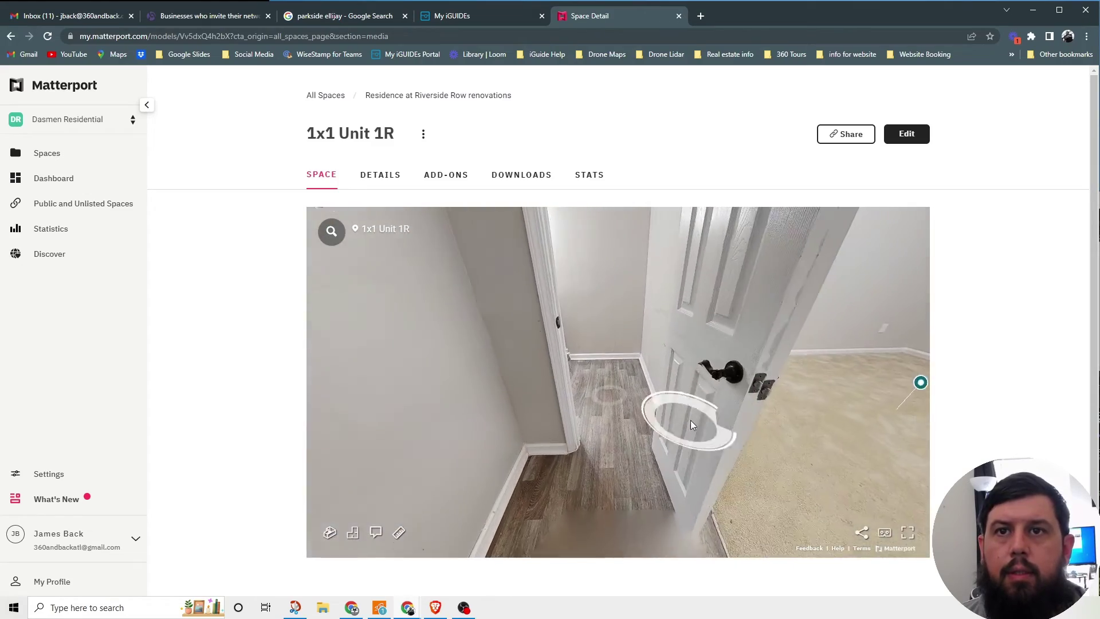
click(690, 421)
click(690, 449)
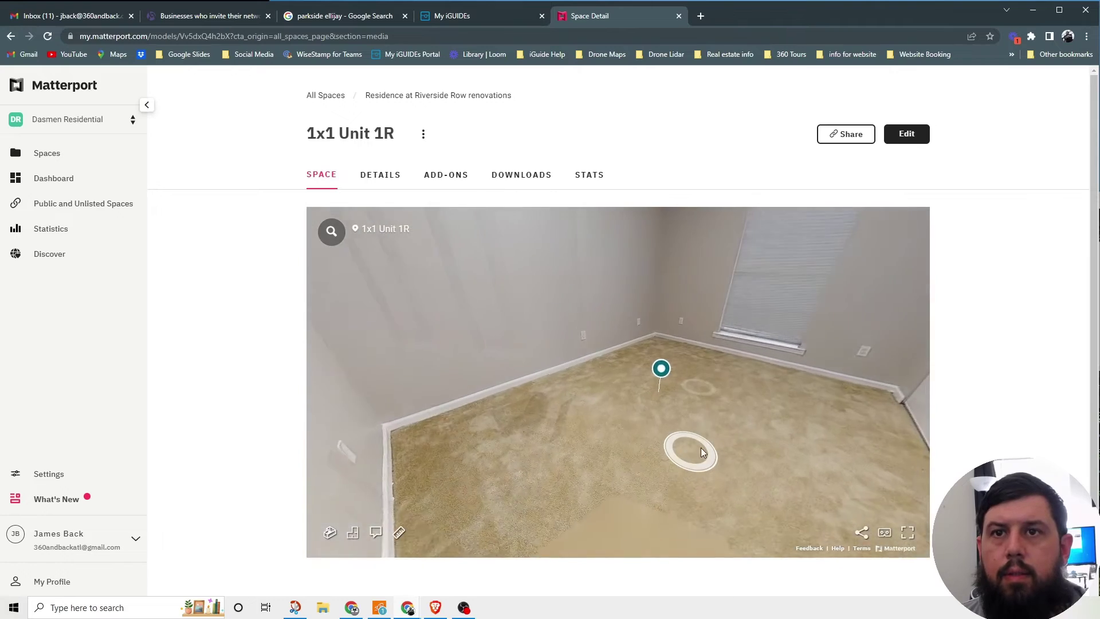
click(701, 448)
click(664, 424)
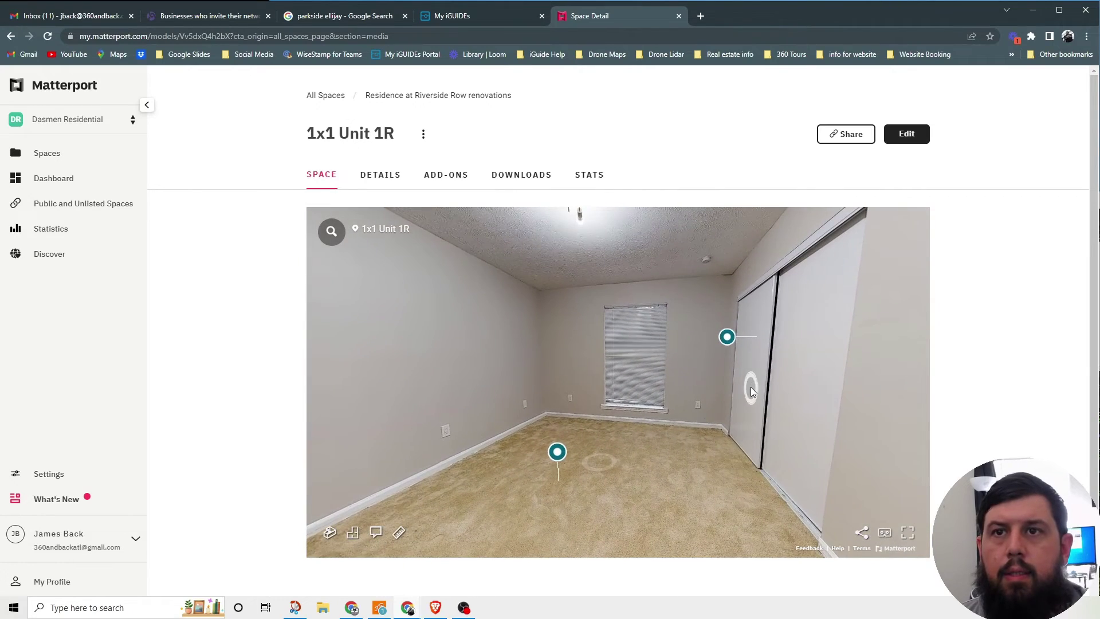
click(753, 386)
mouse_move(626, 439)
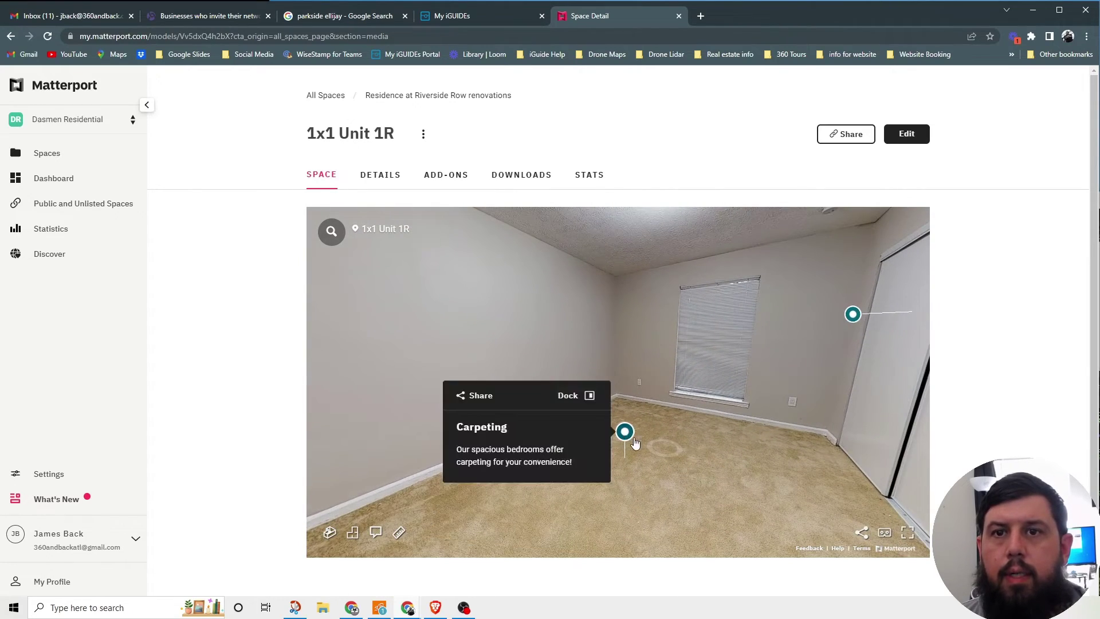
- Switch to the iGUIDE tour and view its bedroom and living area for comparison with the reference tour
click(474, 15)
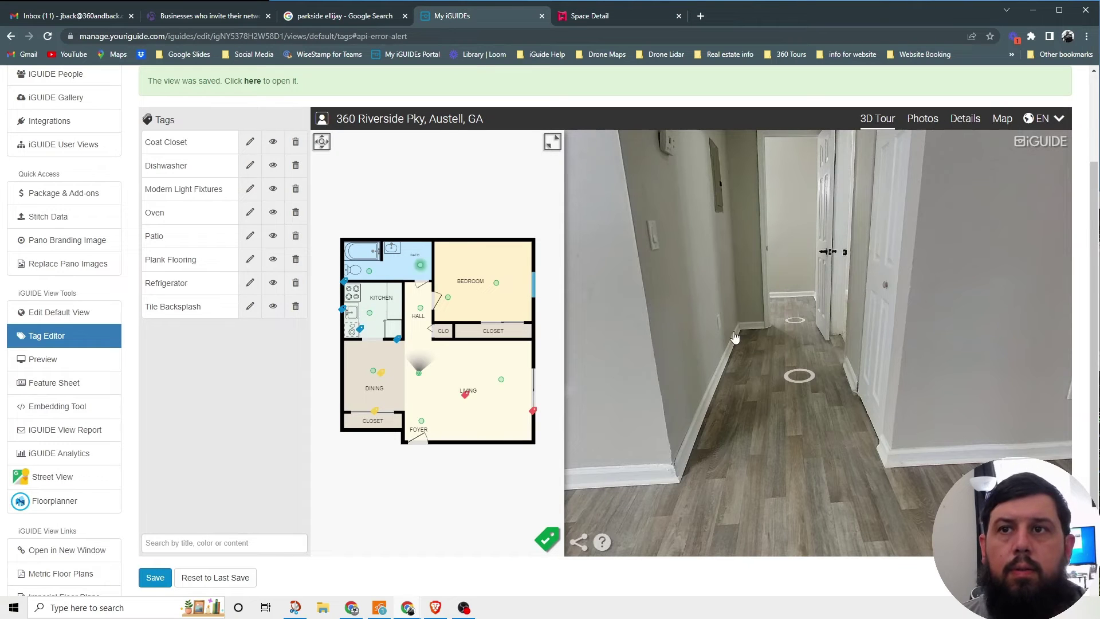
click(798, 374)
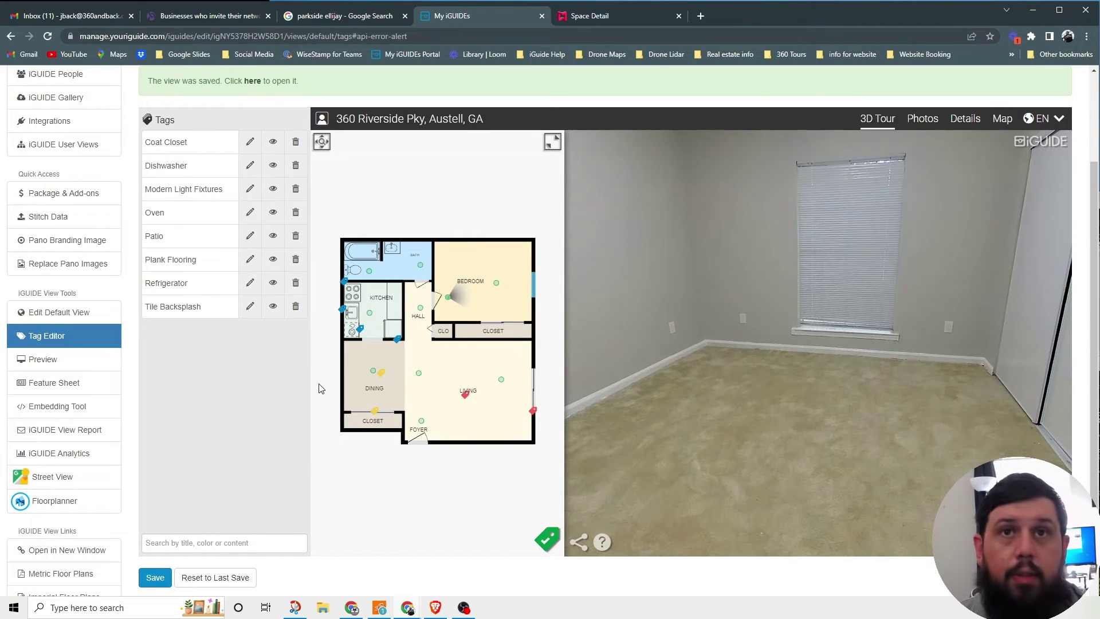
click(419, 373)
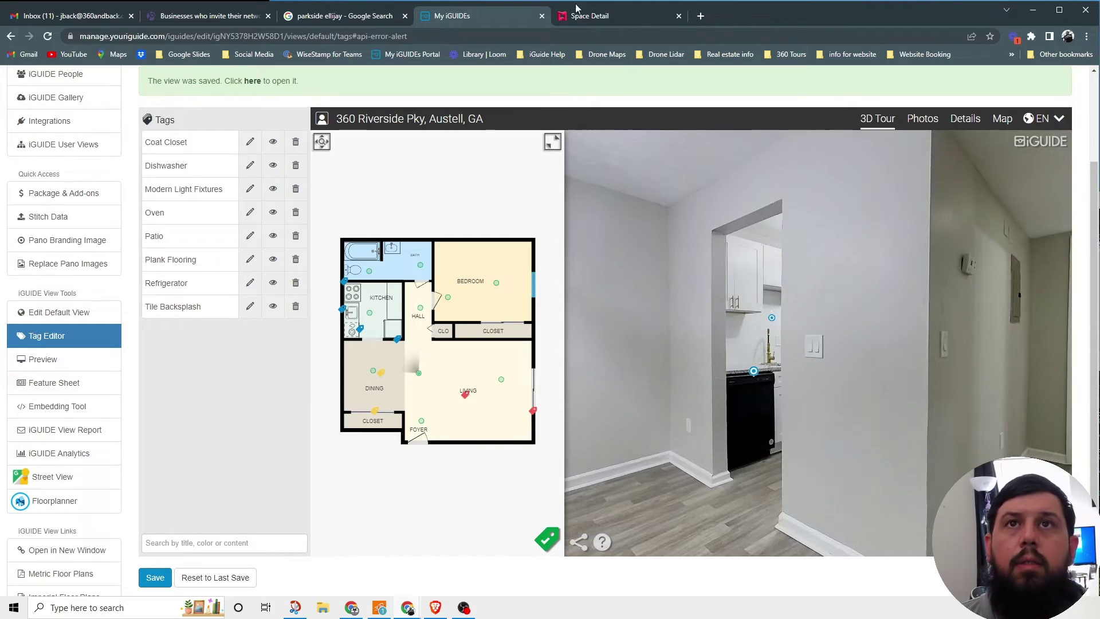
- Switch to the Matterport tour, go from the bedroom to the living area, and examine the tag on the vent above the hallway
click(590, 16)
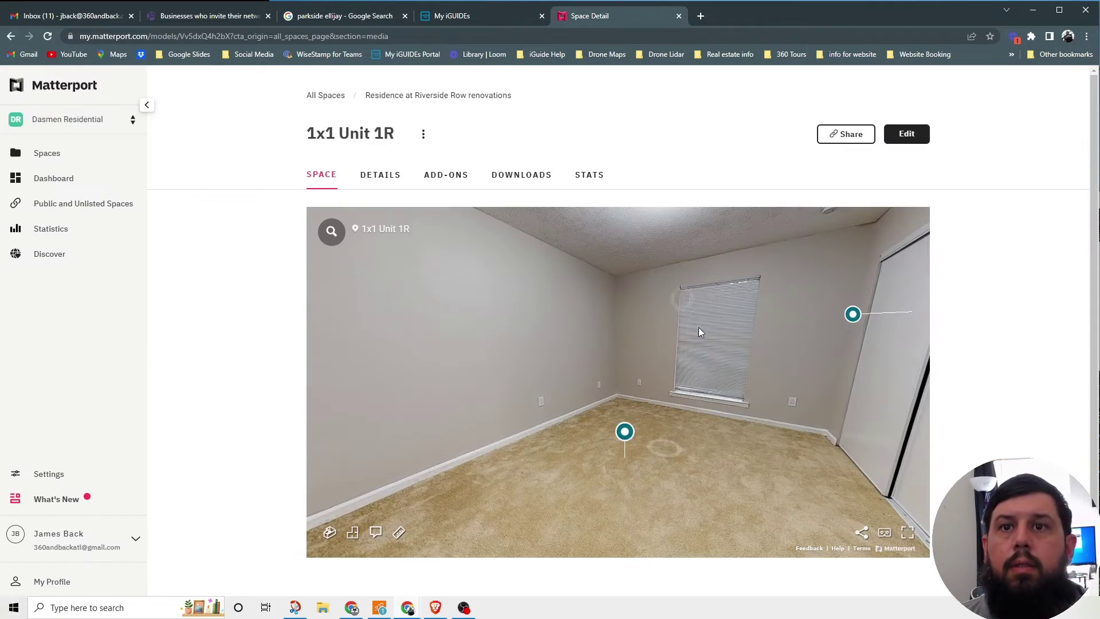
click(703, 334)
click(702, 355)
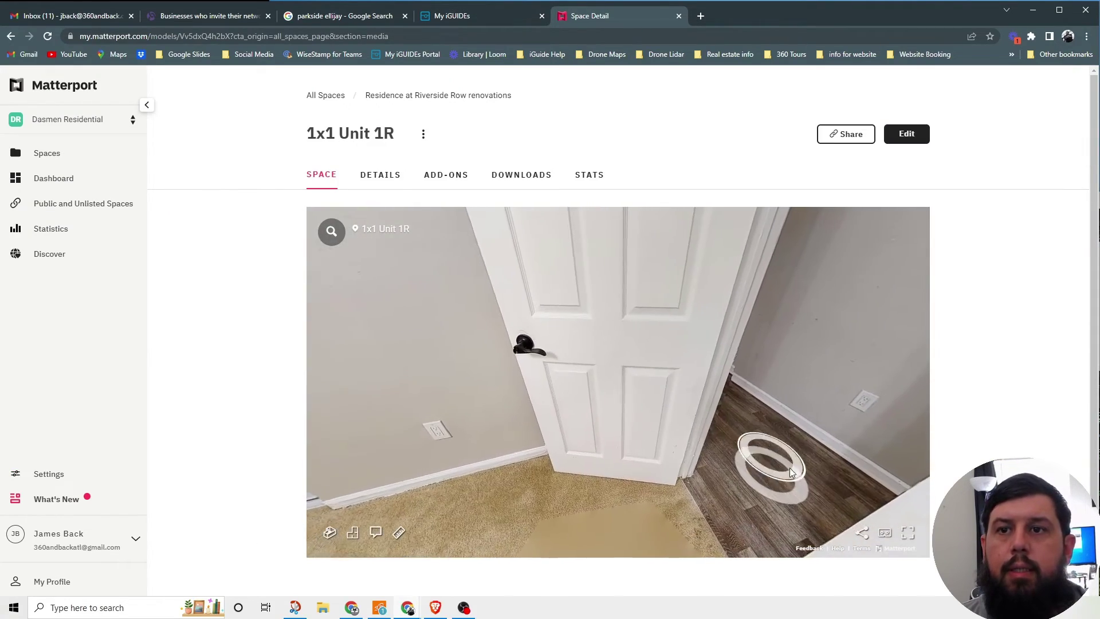
click(801, 475)
click(647, 415)
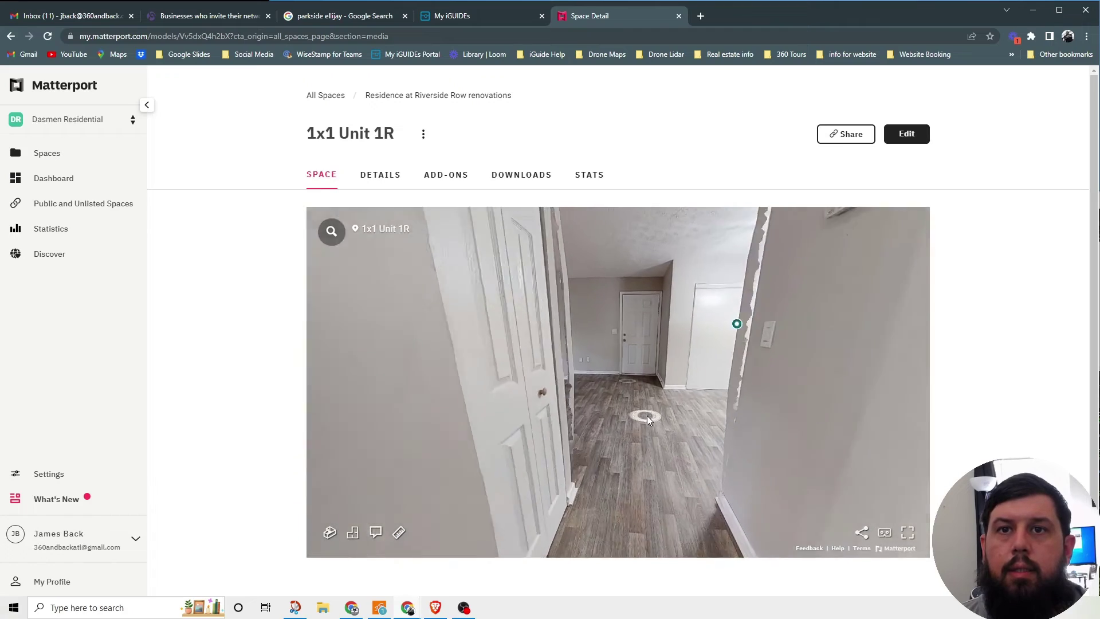
click(596, 430)
click(738, 445)
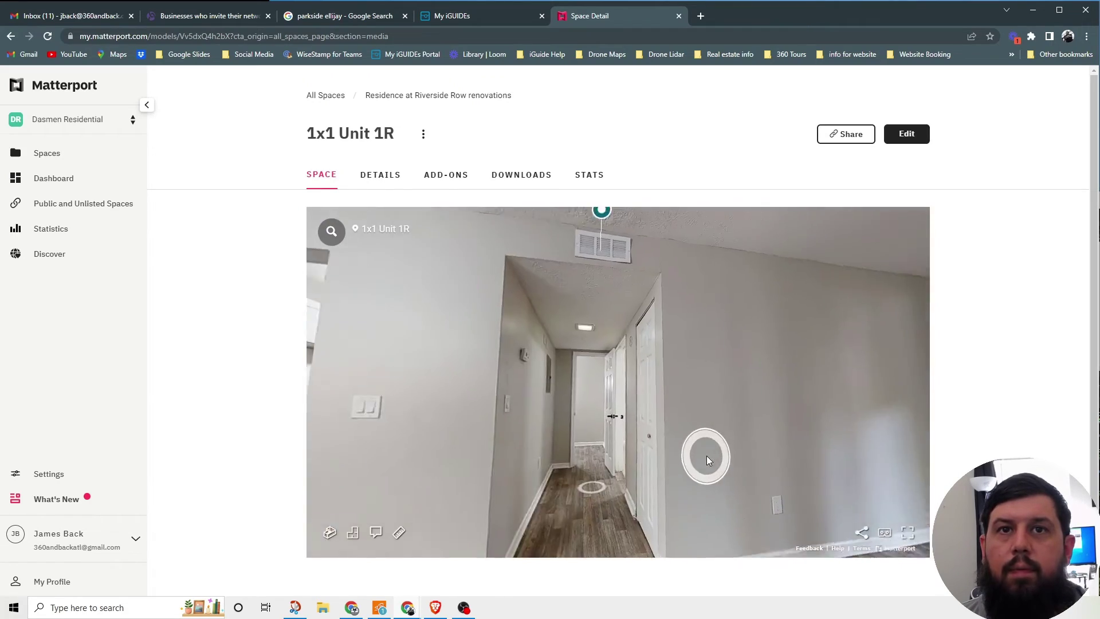
drag(705, 455, 648, 485)
mouse_move(640, 321)
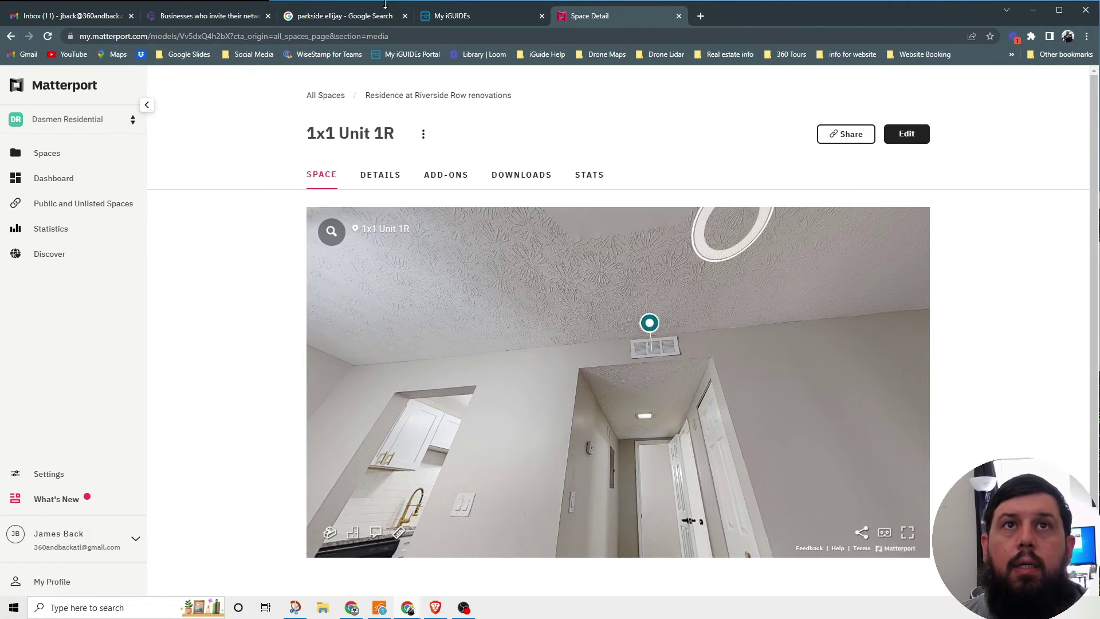
- Switch back to the iGUIDE tour and face the air vent above the hall opening
click(453, 16)
drag(667, 335, 602, 401)
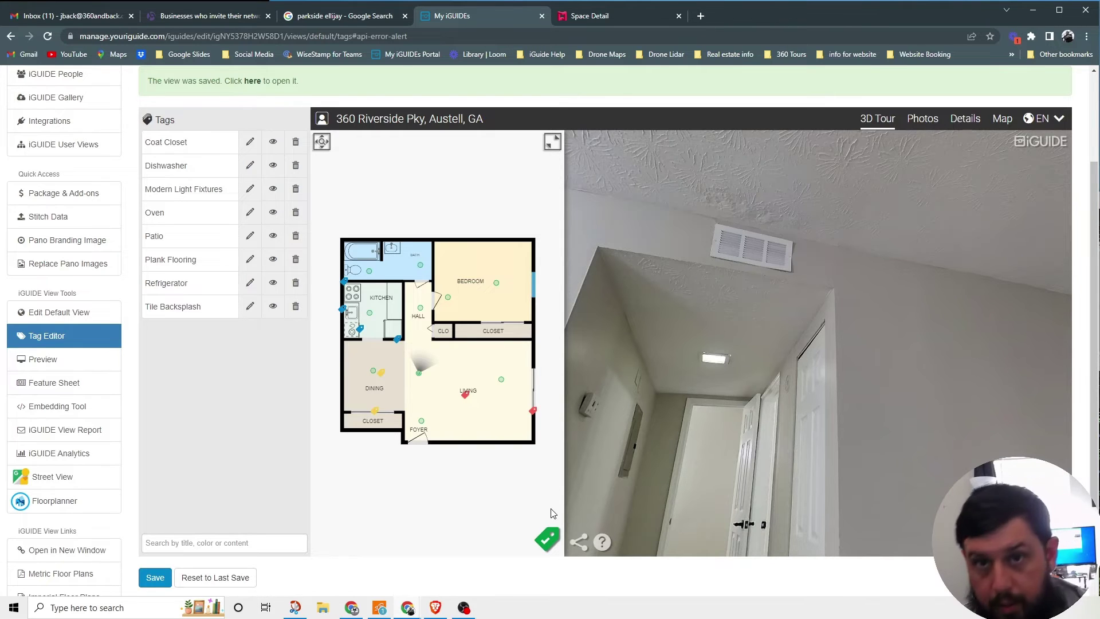
click(547, 538)
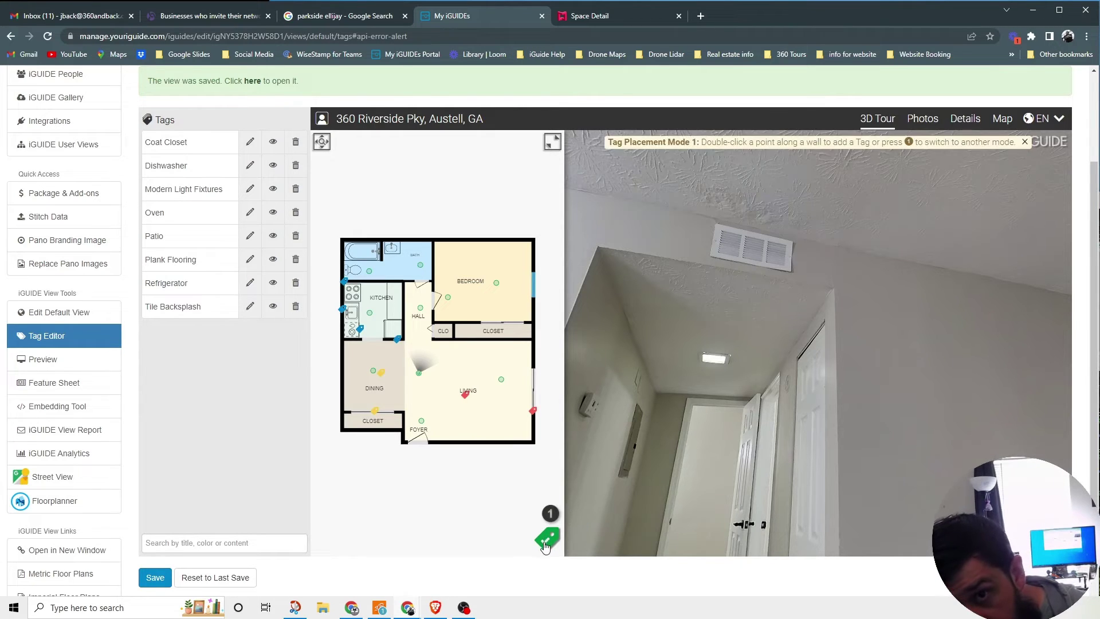
click(549, 514)
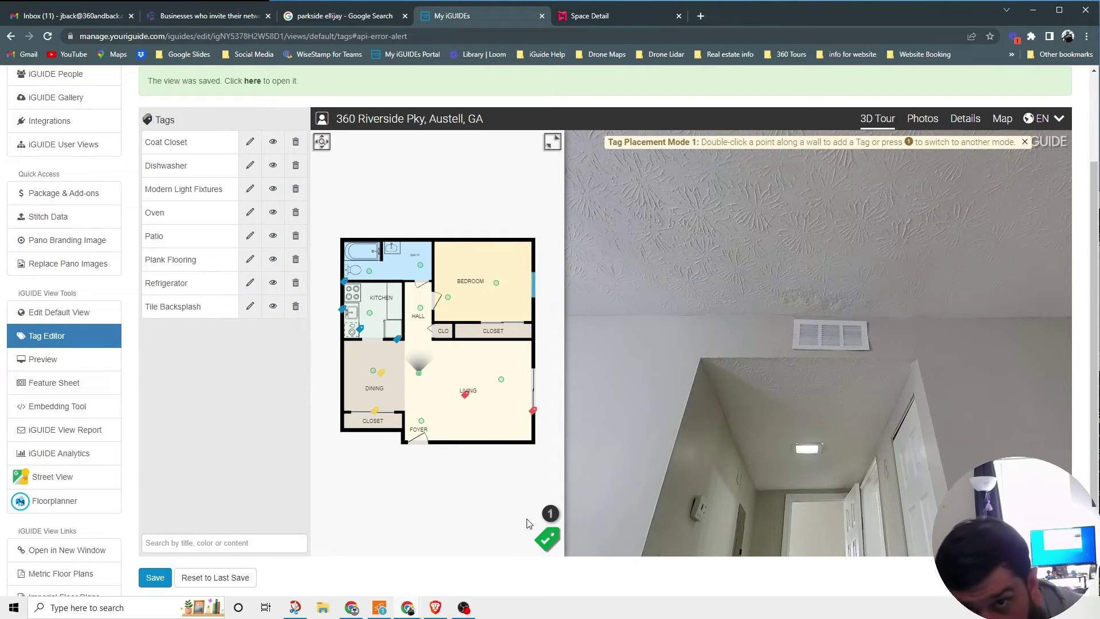
click(551, 514)
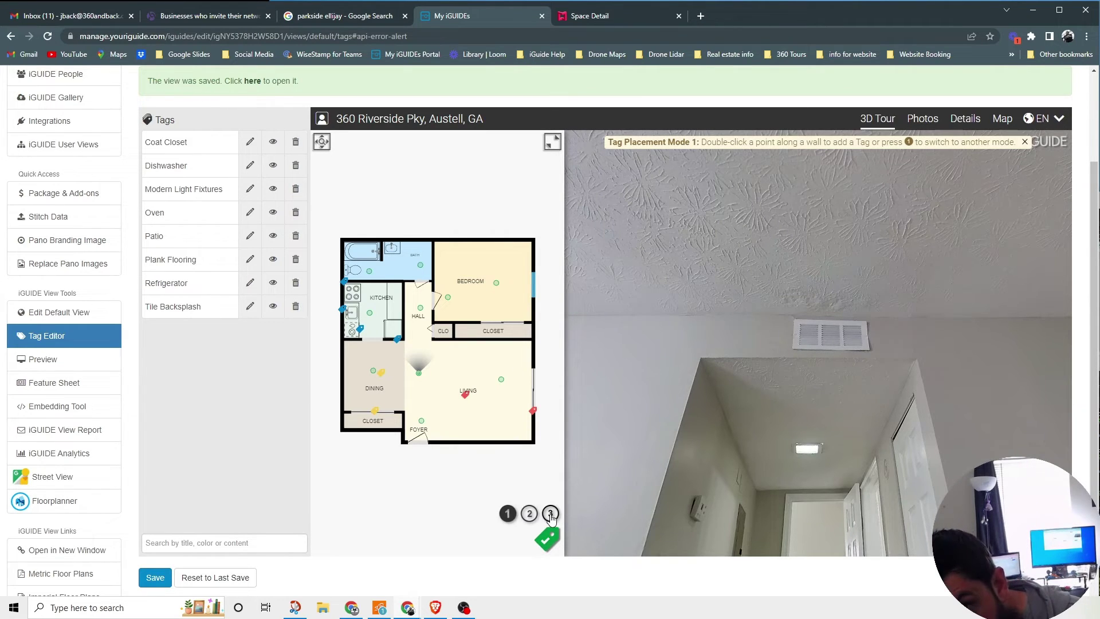
click(547, 538)
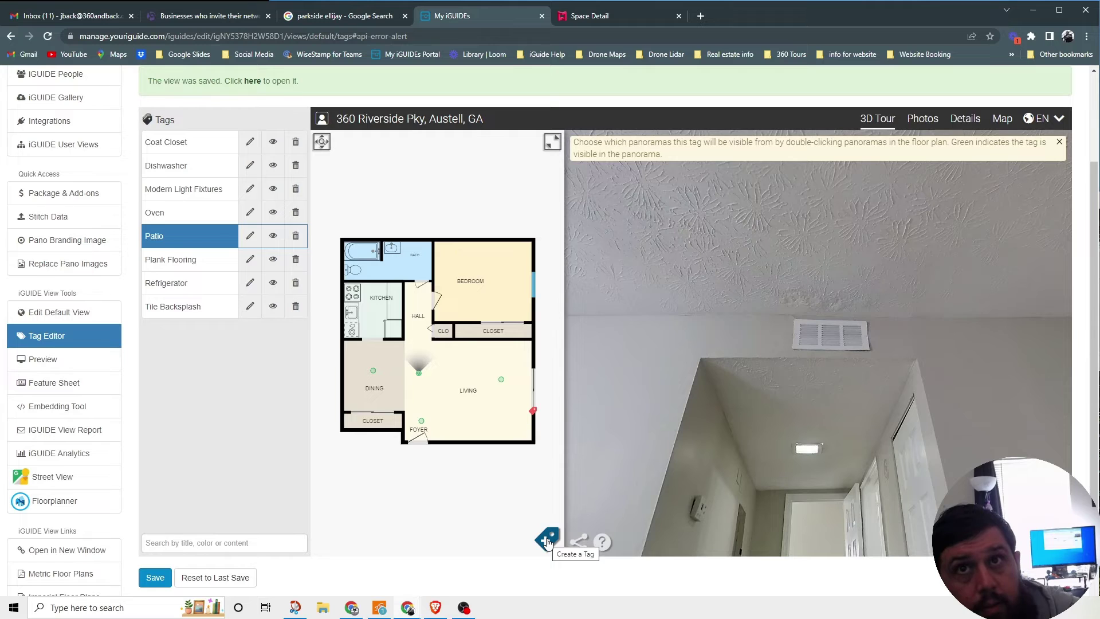
click(826, 339)
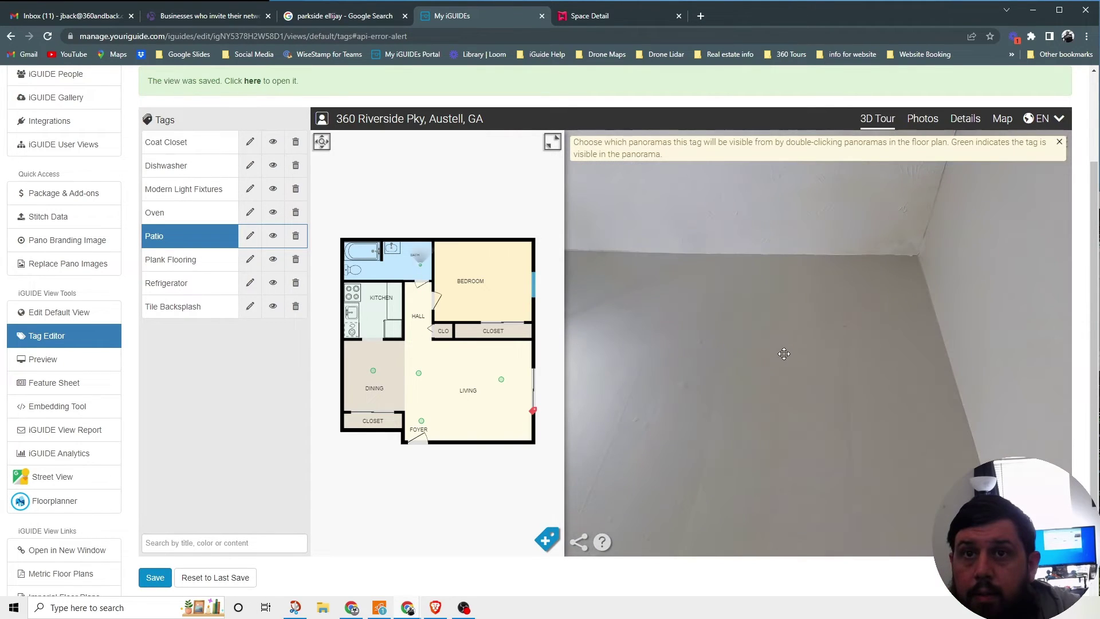
click(720, 393)
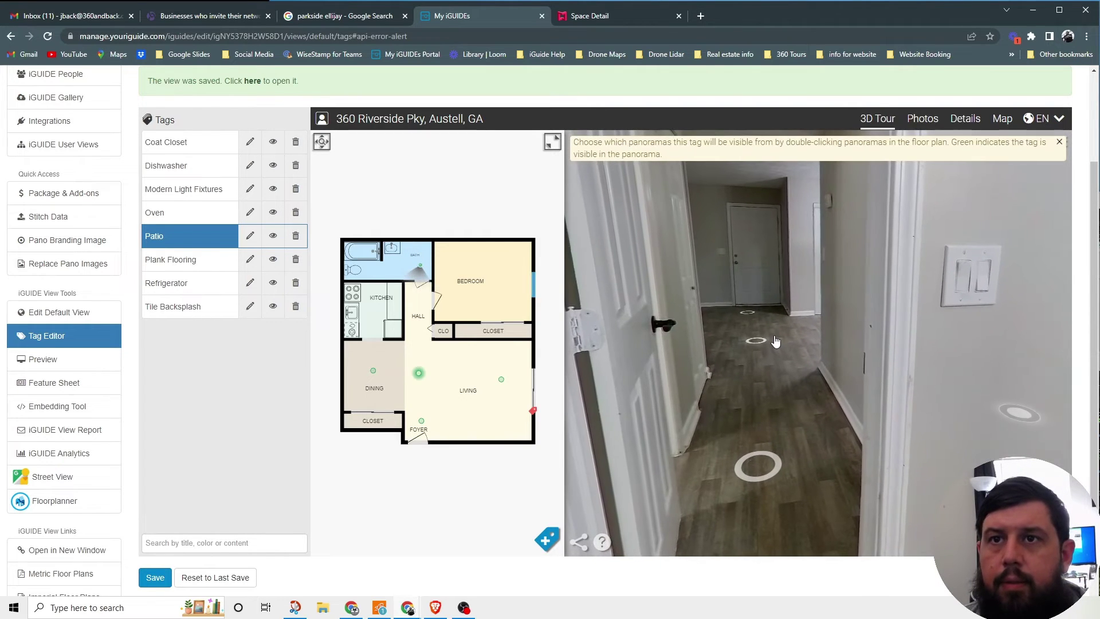
click(748, 344)
click(740, 516)
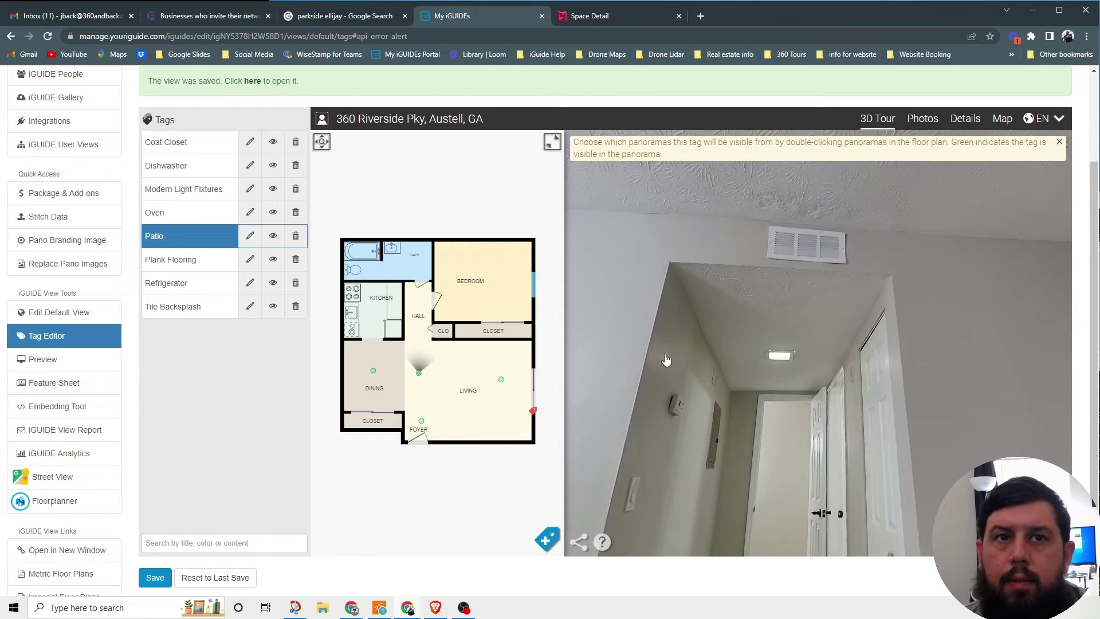
- Try to place a new tag on the vent above the hall using placement mode 1, and delete that tag
click(544, 540)
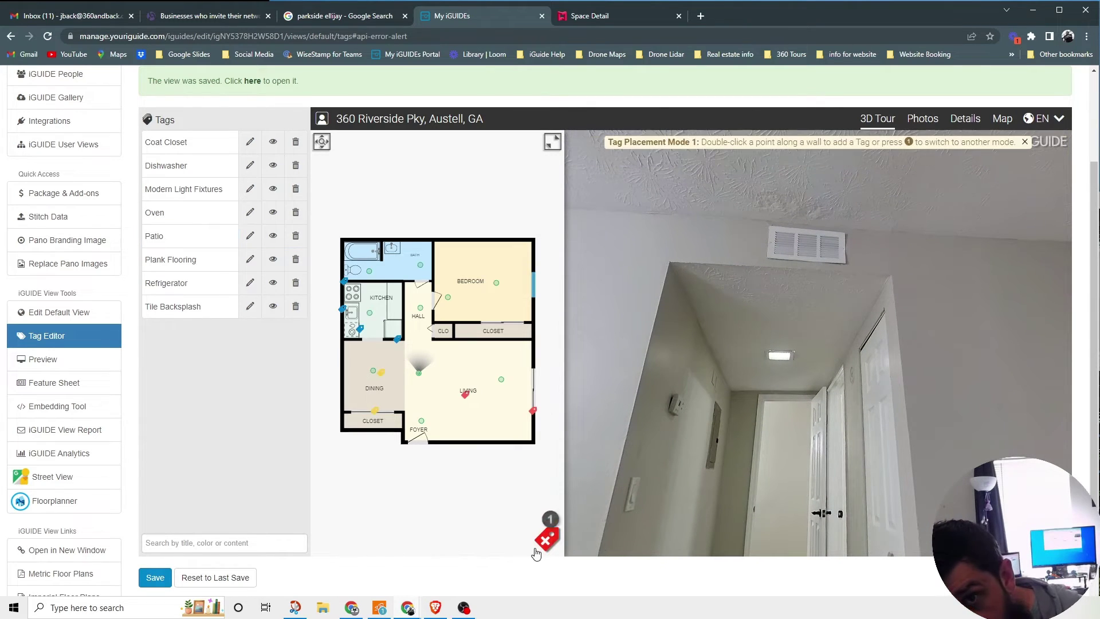
double_click(814, 249)
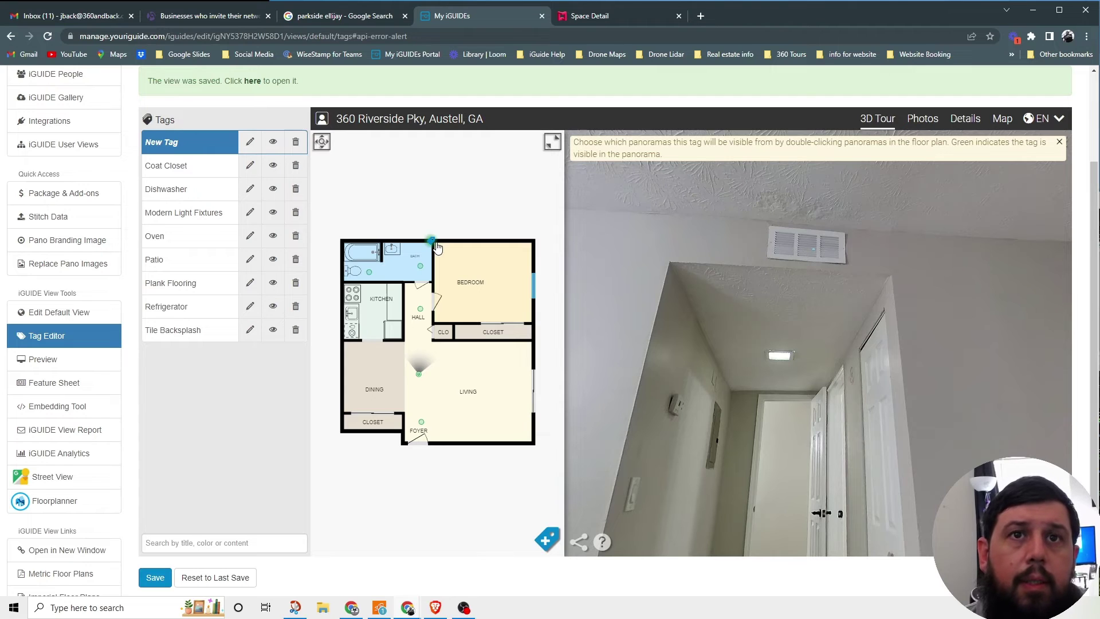
click(294, 142)
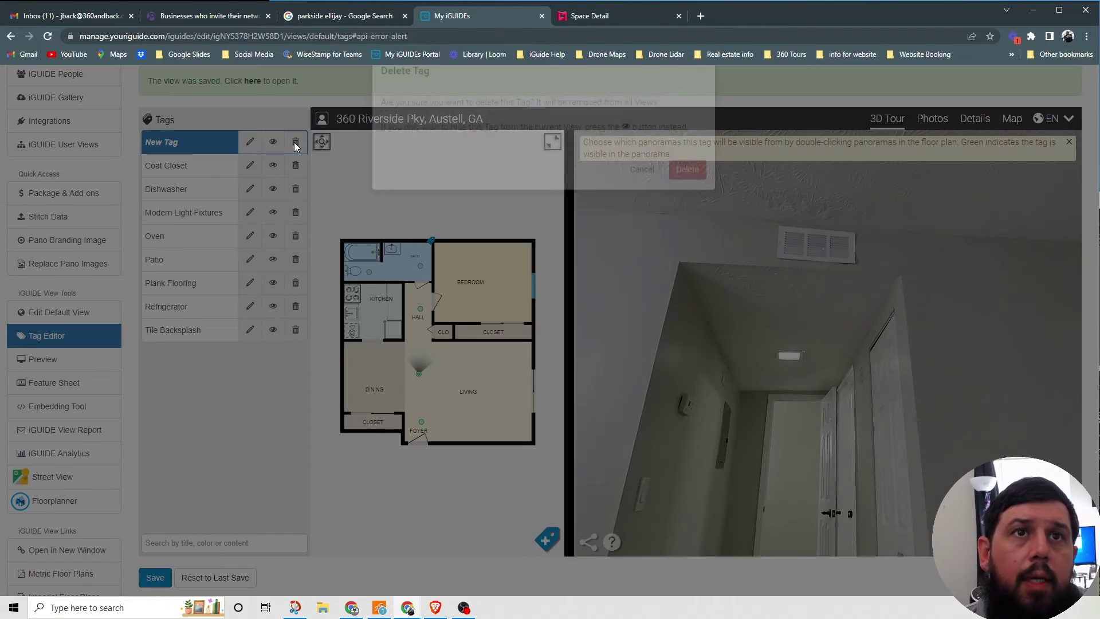
click(695, 198)
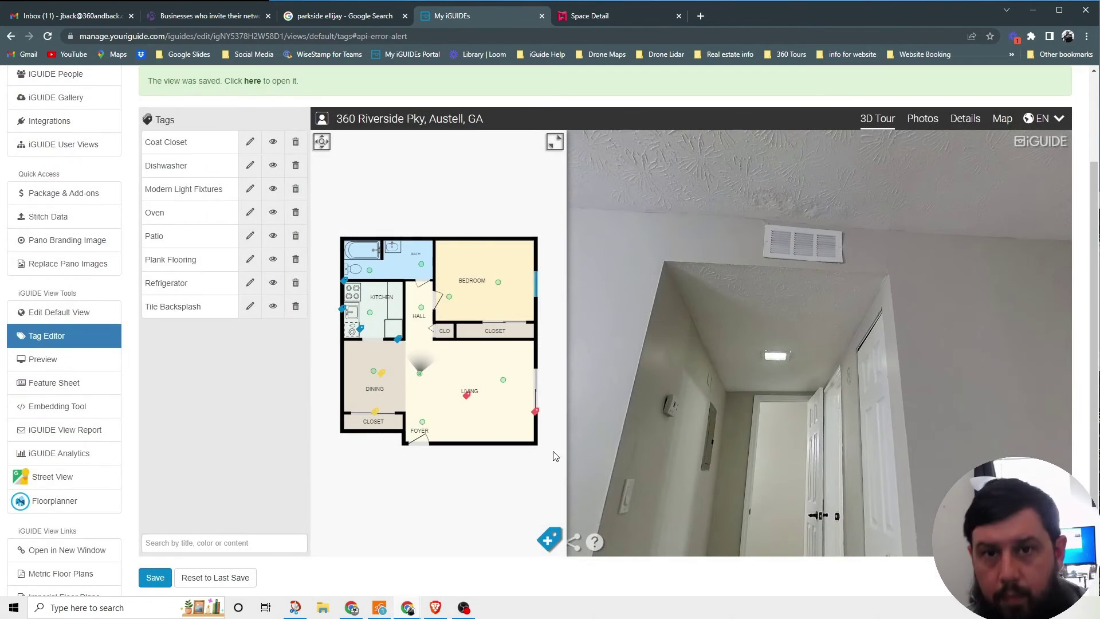
- Use tag placement mode 2 to define a plane along the wall between the living room and hall, and place a new tag on the vent
click(548, 539)
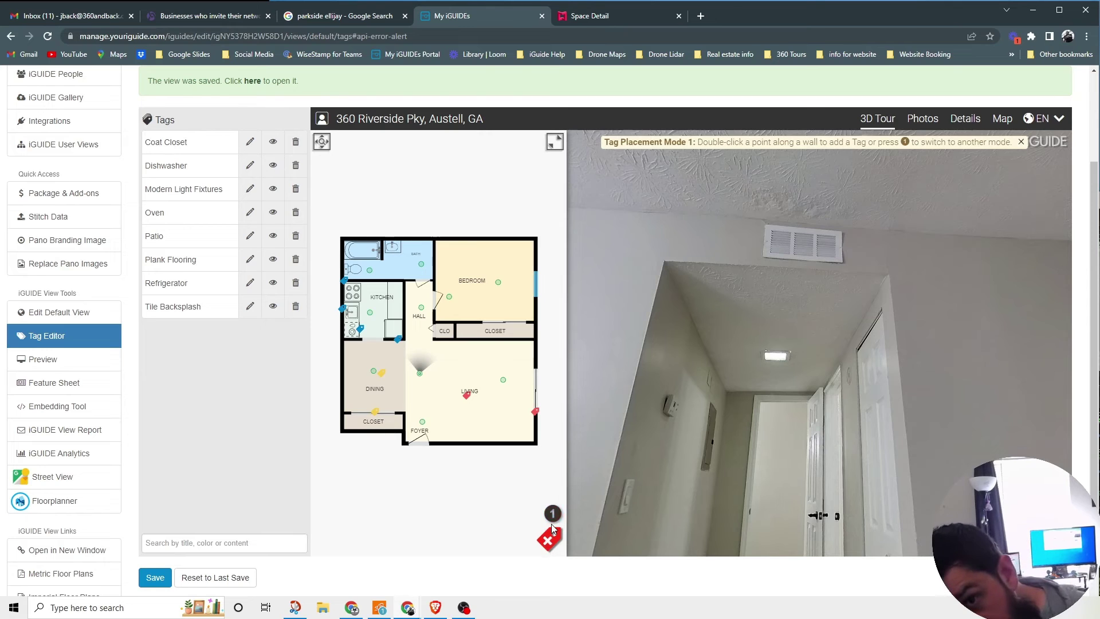
click(552, 514)
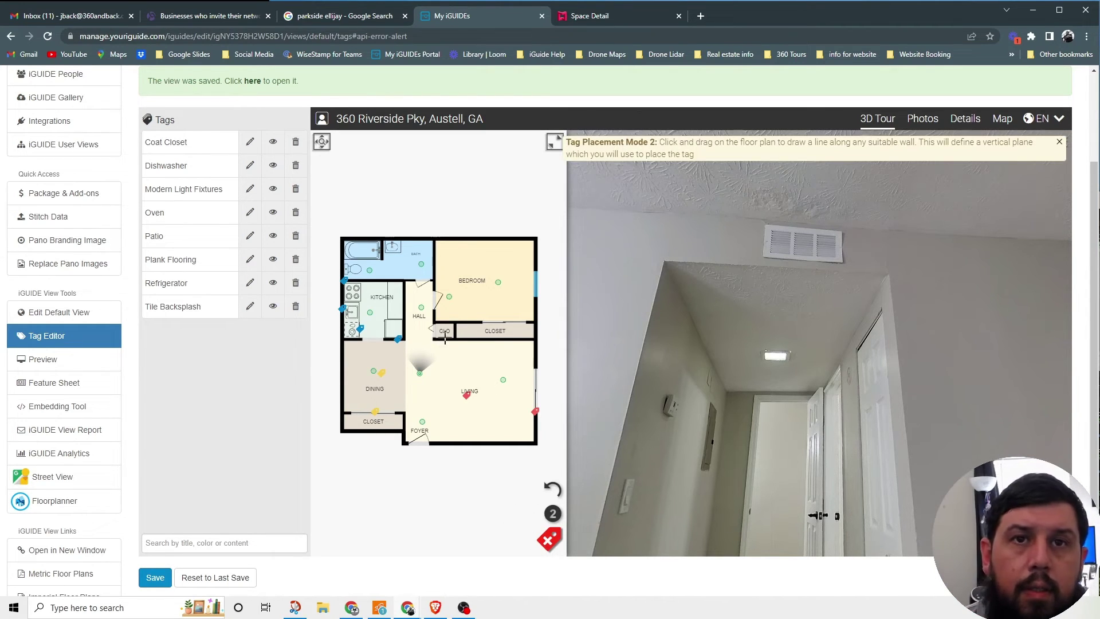
click(534, 340)
drag(534, 340, 403, 341)
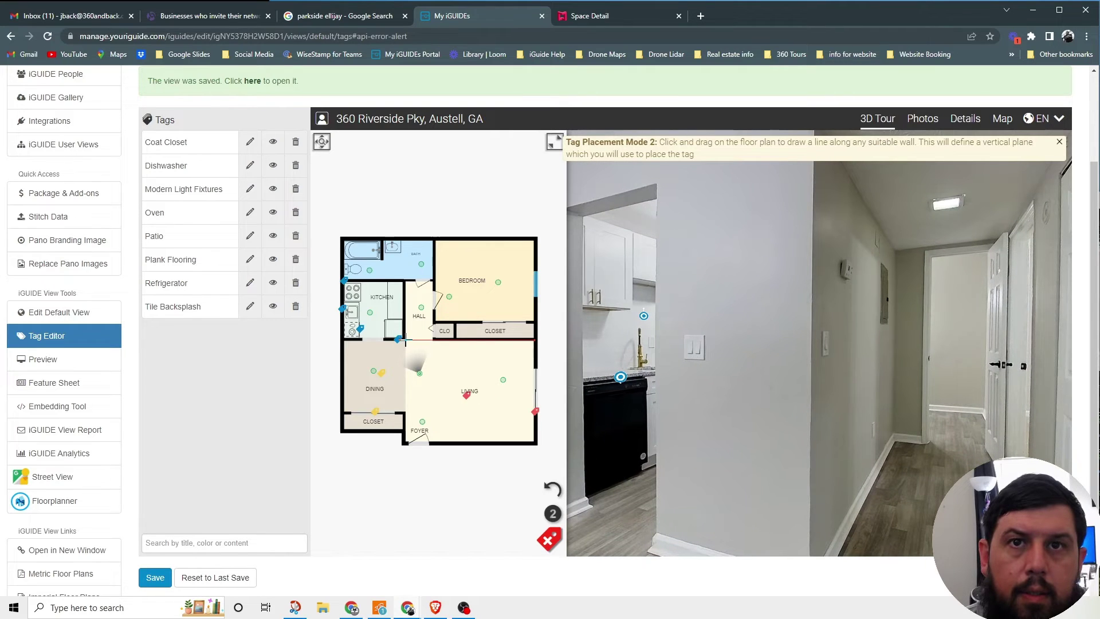
drag(405, 340, 405, 341)
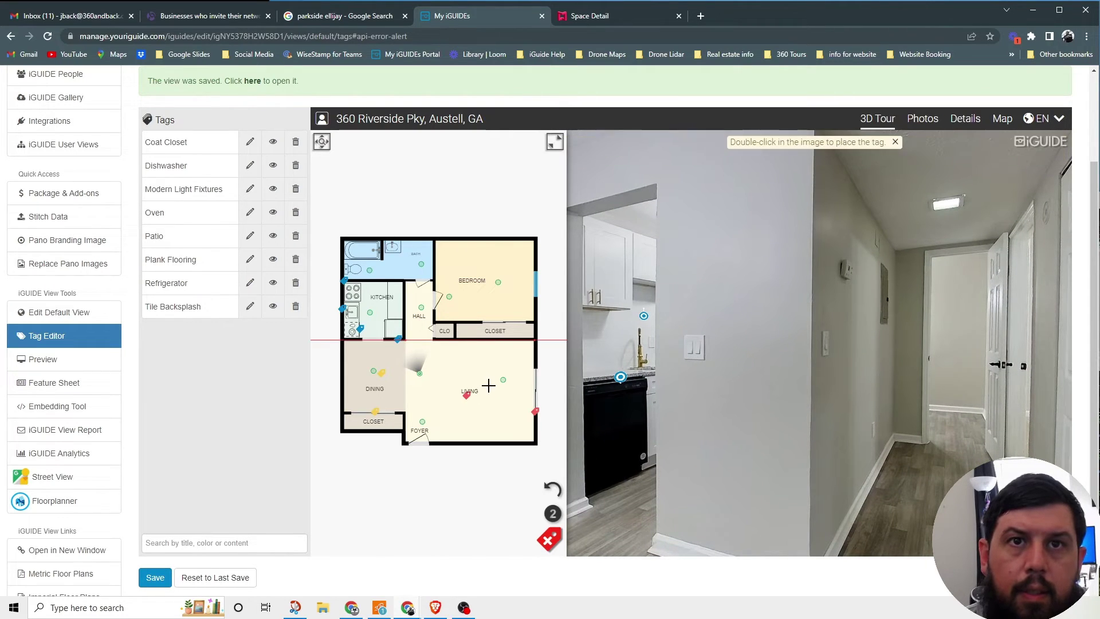
drag(817, 332, 790, 232)
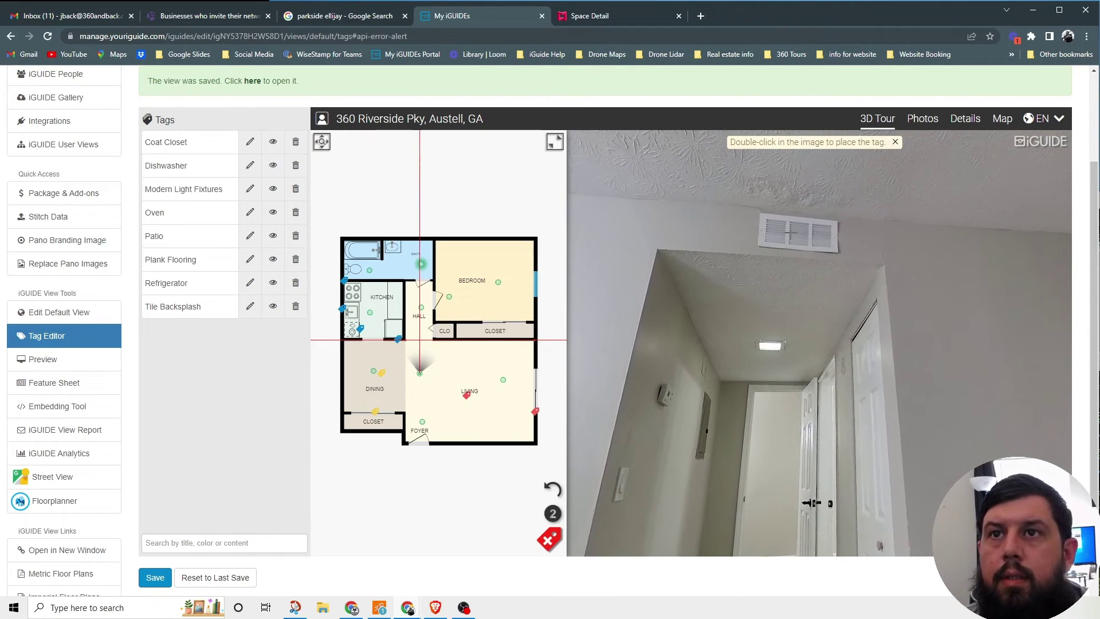
double_click(791, 232)
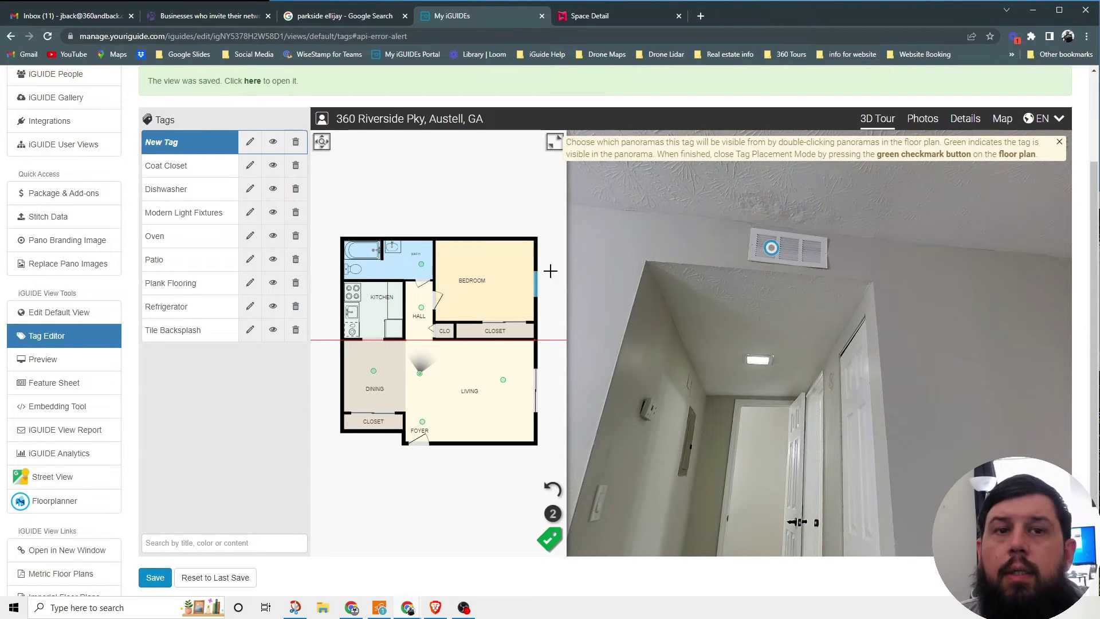
- Title the new vent tag "HVAC" and start its content with an "HVAC" heading
click(250, 142)
click(321, 132)
text(HVAC)
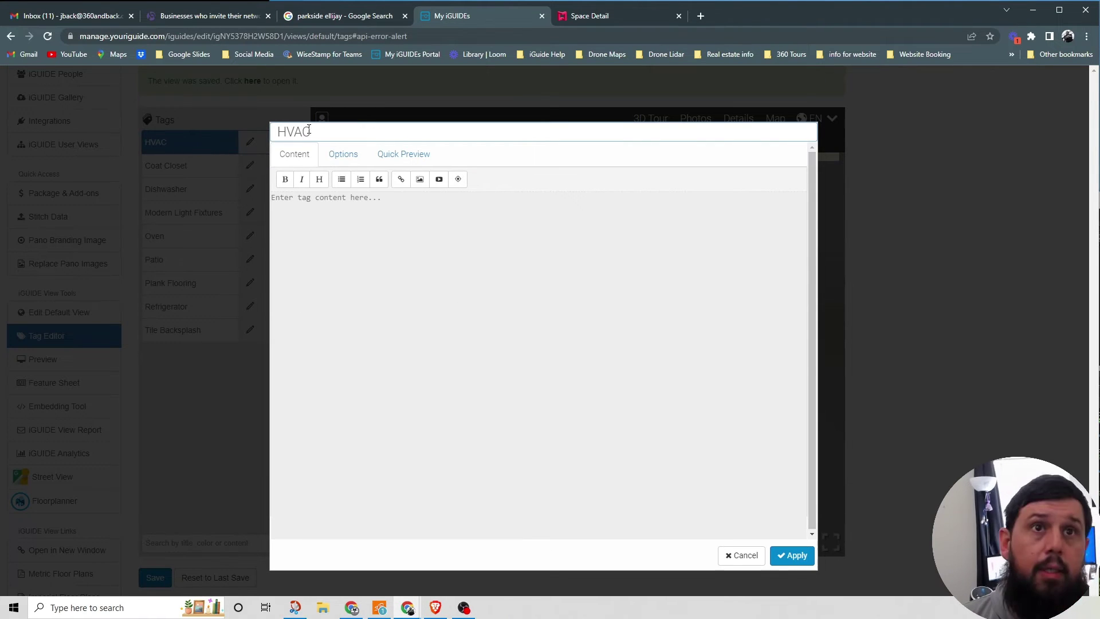
click(319, 180)
text(HVAC)
key(Return)
key(Return)
- Enter the HVAC description "Central heating and air conditioning is available in all of our units. No matter what season it it, you should feel comfortable in it."
text(Central heating and air conditioni)
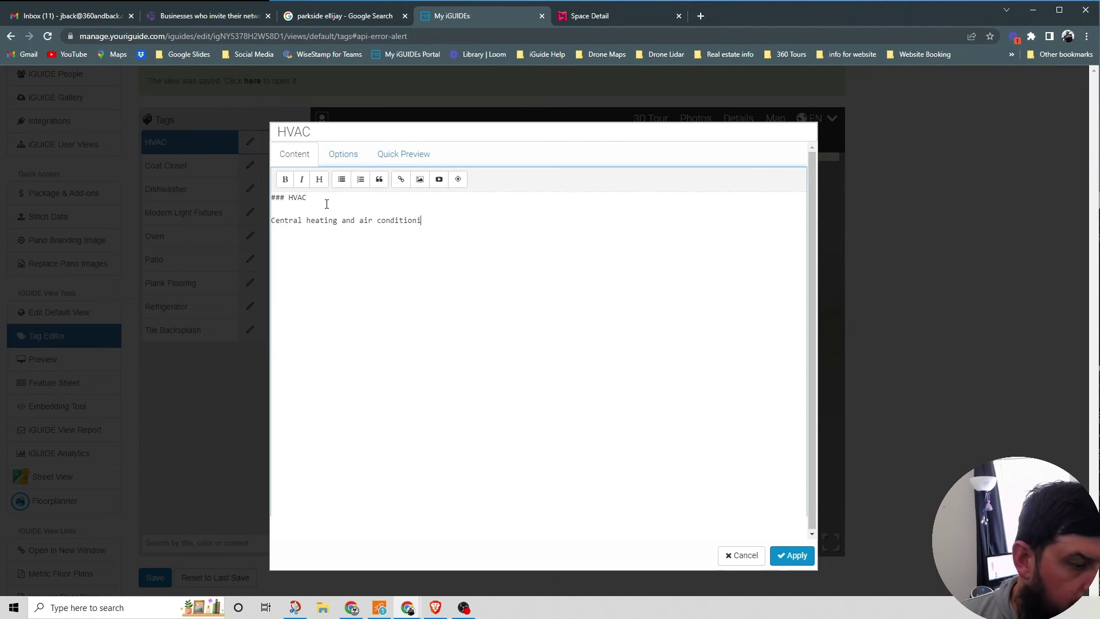
text(ng is available in all of our units. No matter what season it it, you)
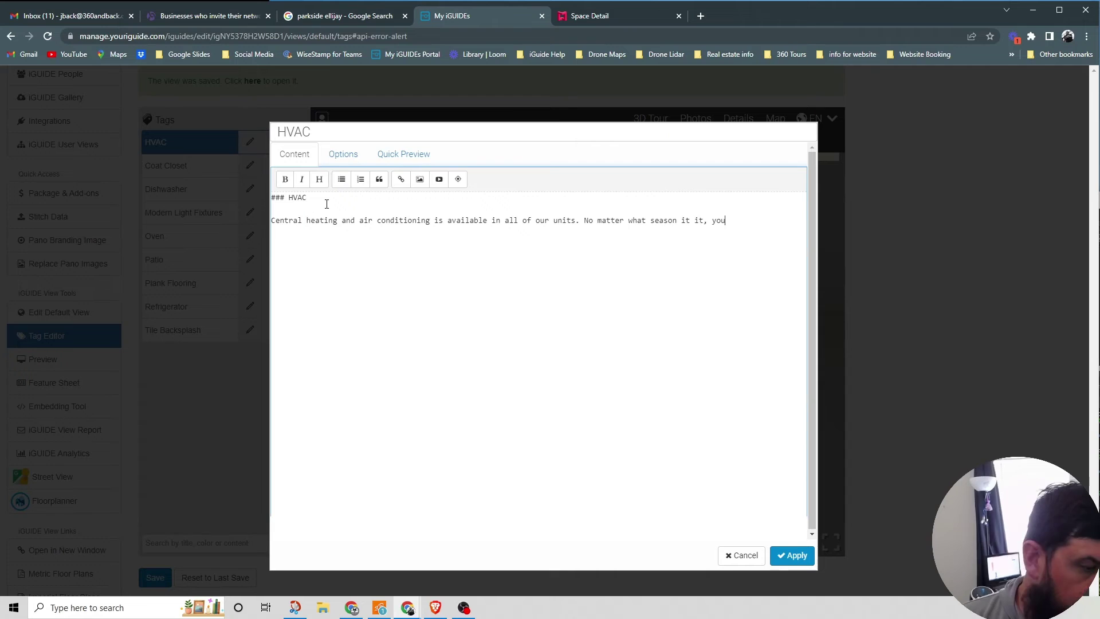
text( should feel comfortable in it.)
- Set the HVAC tag's color to red with a downward stem, apply it, and check how the tag looks above the hall
click(344, 153)
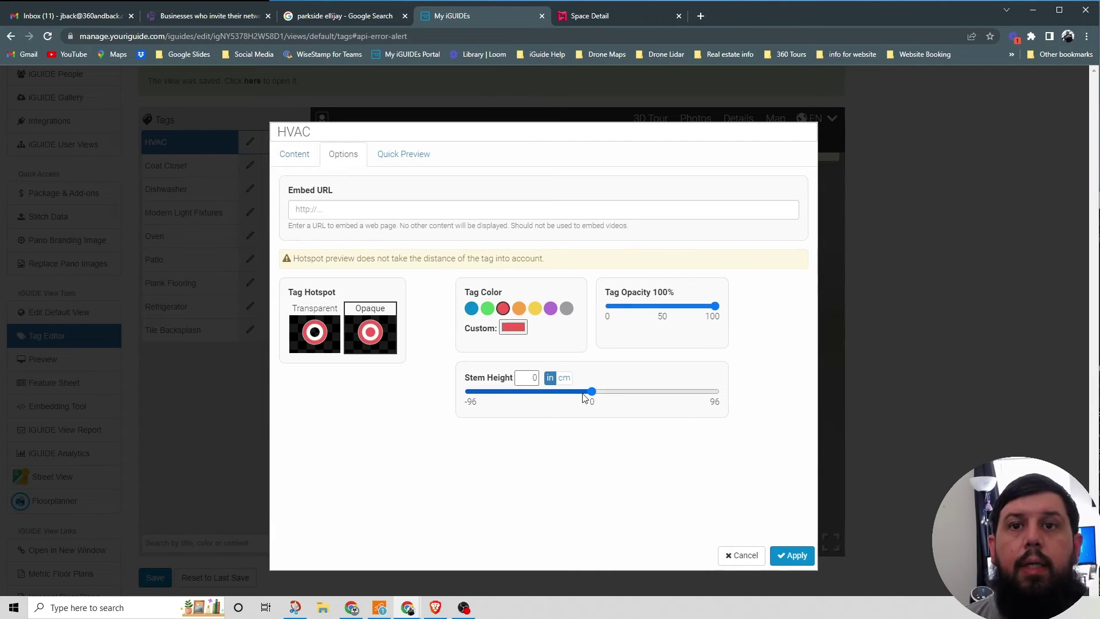
click(791, 555)
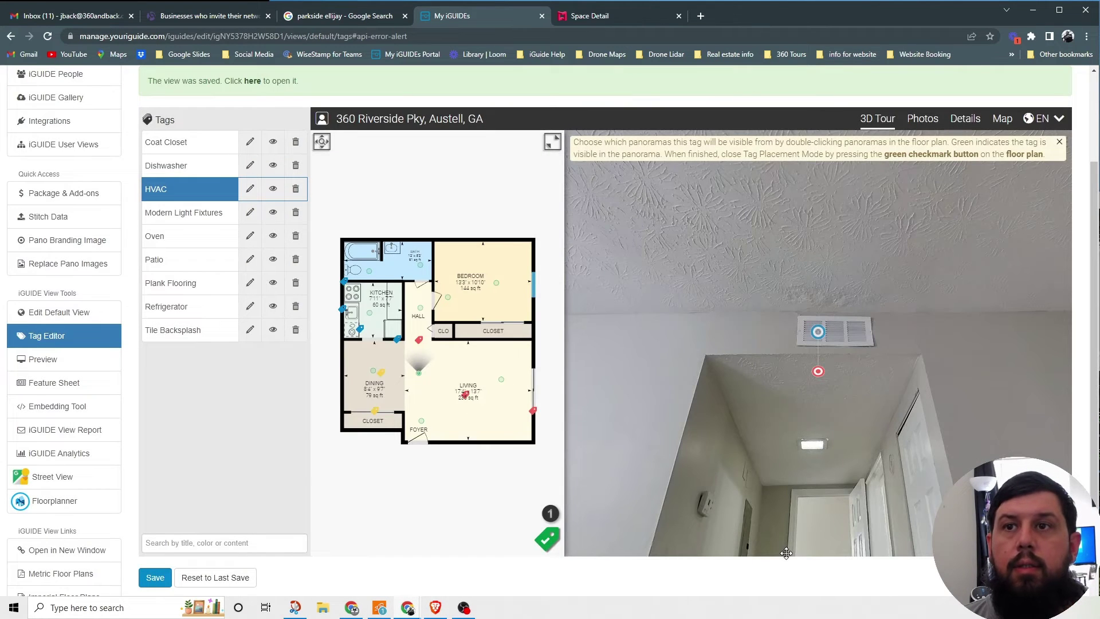
drag(812, 495, 784, 420)
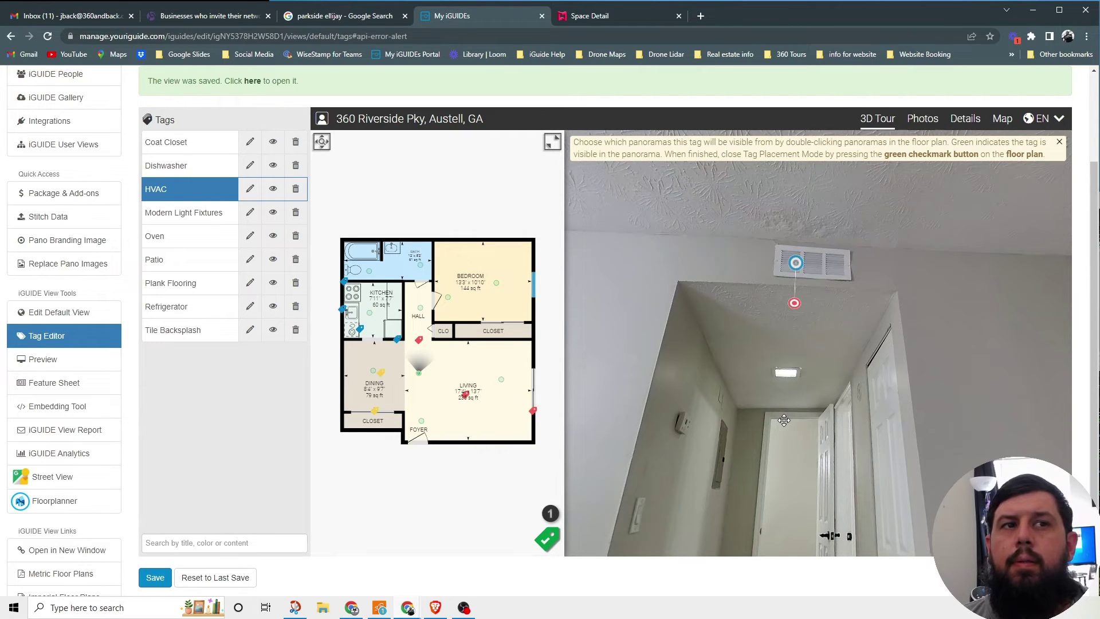
scroll(809, 308, up, 5)
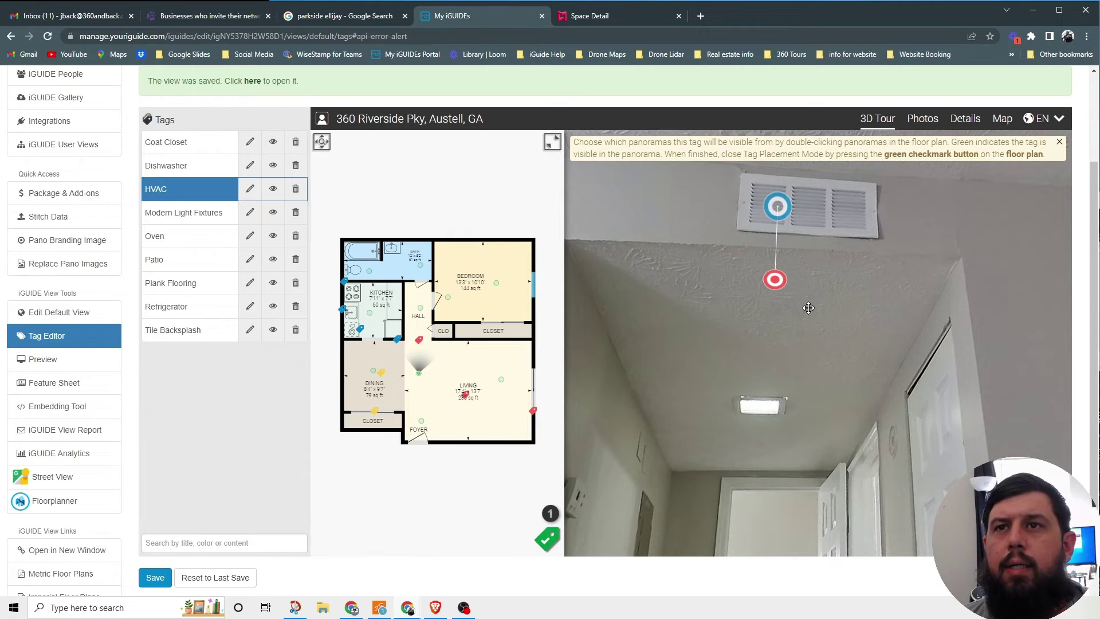
scroll(808, 308, up, 1)
scroll(809, 308, down, 5)
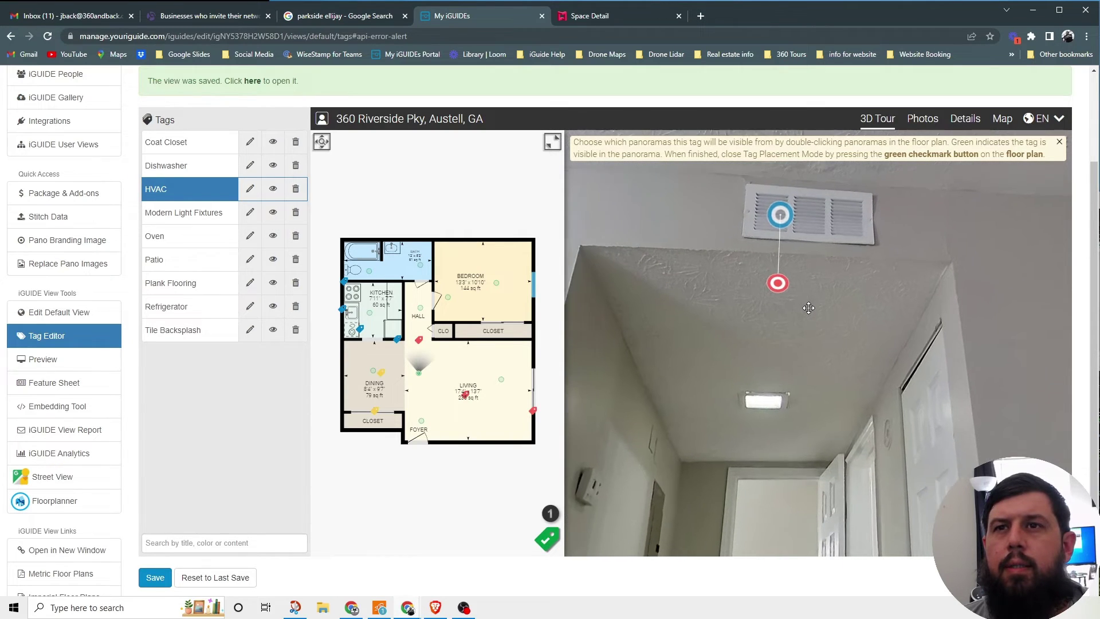
drag(818, 397, 766, 273)
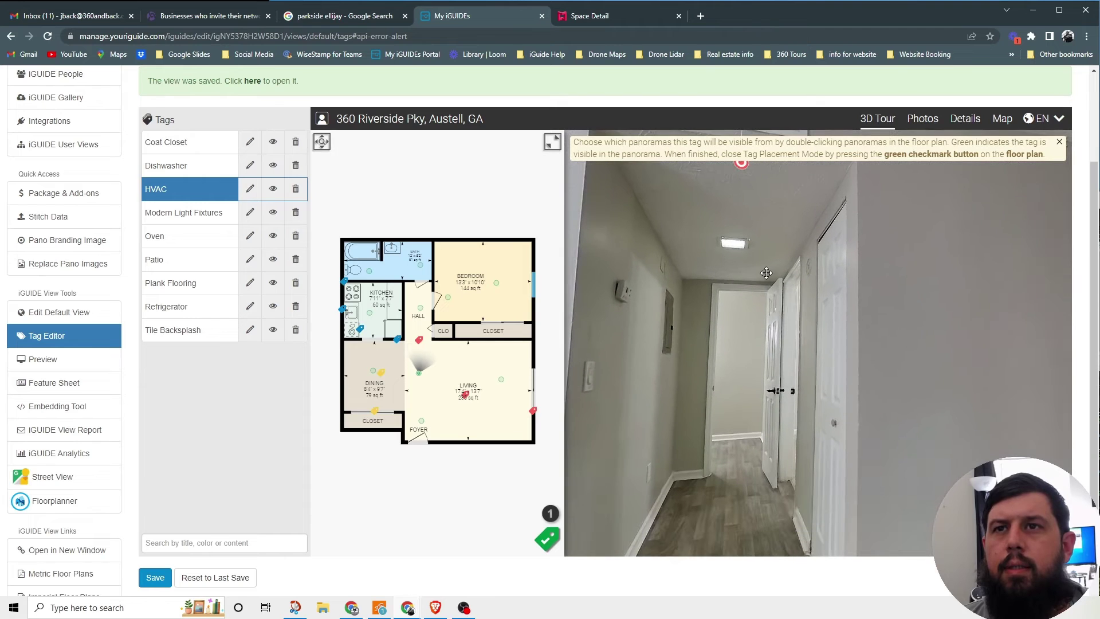
- Check how the HVAC tag and its description look from the foyer panorama
drag(900, 329, 656, 338)
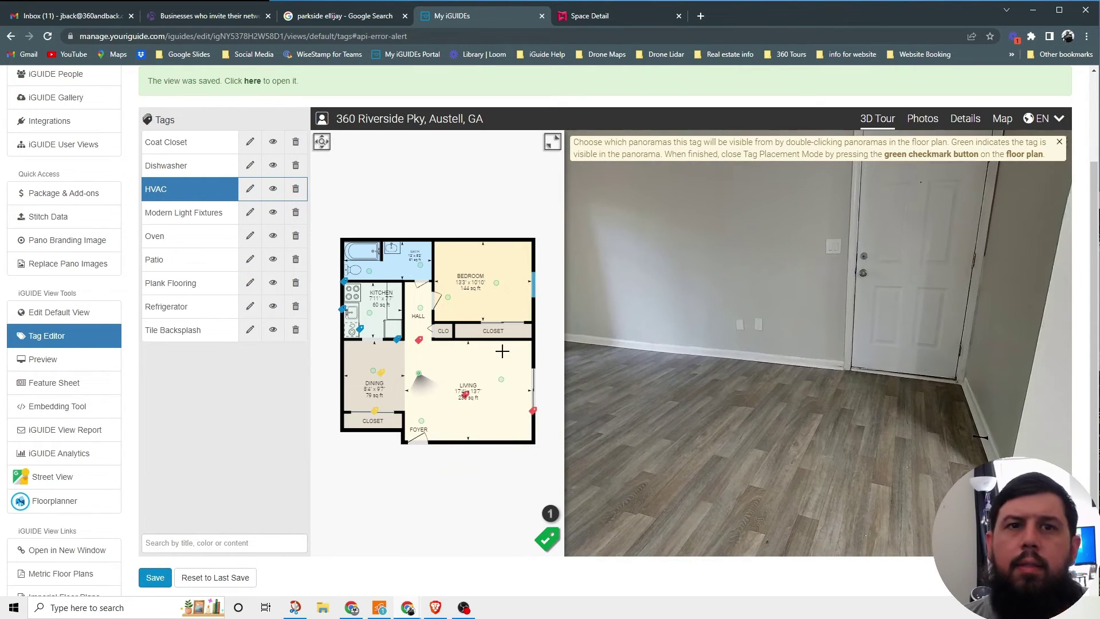
click(421, 425)
click(423, 427)
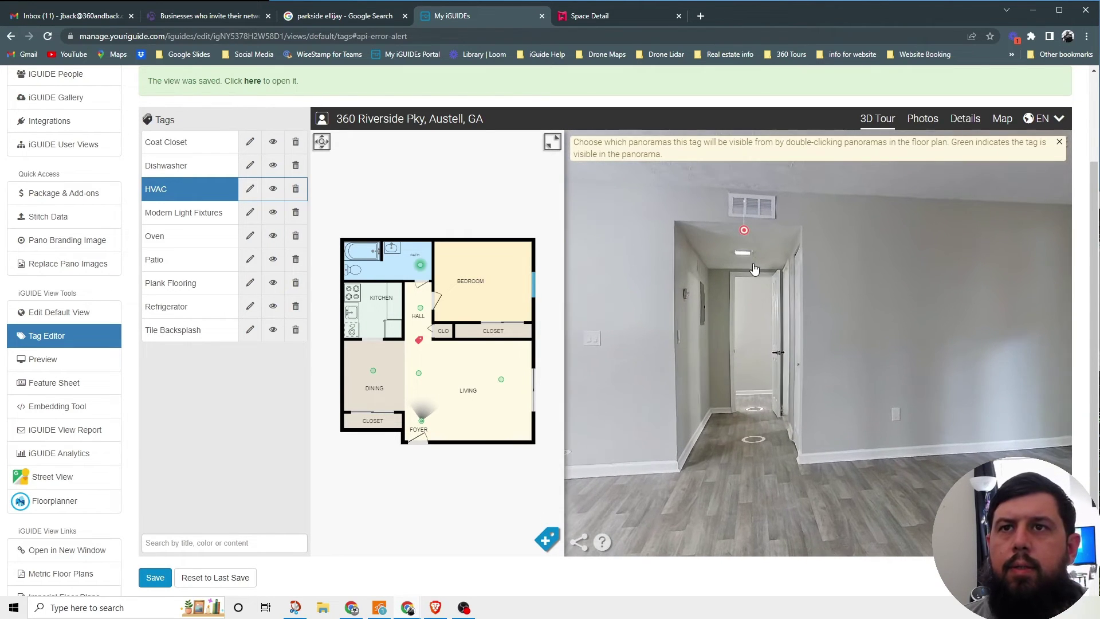
scroll(737, 344, up, 3)
drag(737, 296, 737, 367)
click(733, 307)
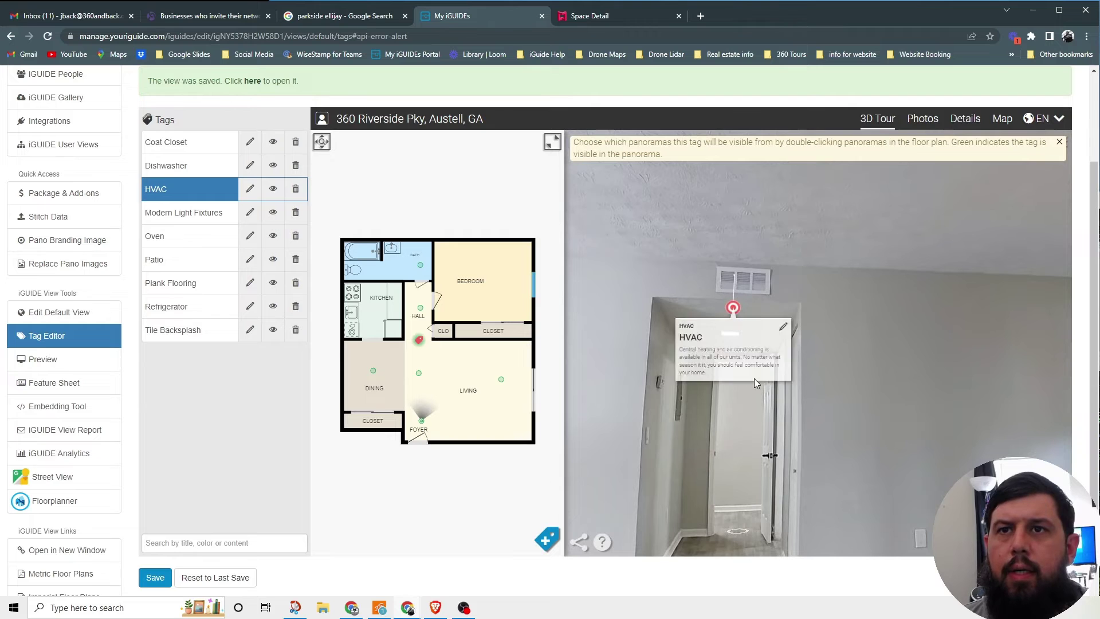
click(866, 429)
scroll(876, 442, down, 3)
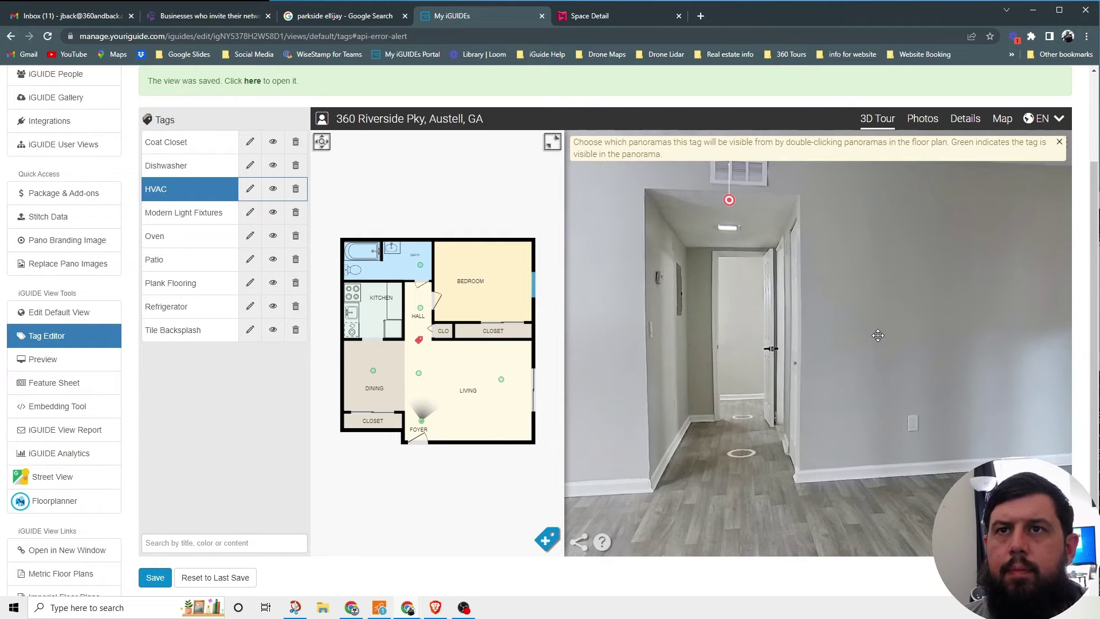
- Walk through the hall into the bedroom in the iGUIDE tour to view its carpet
click(750, 446)
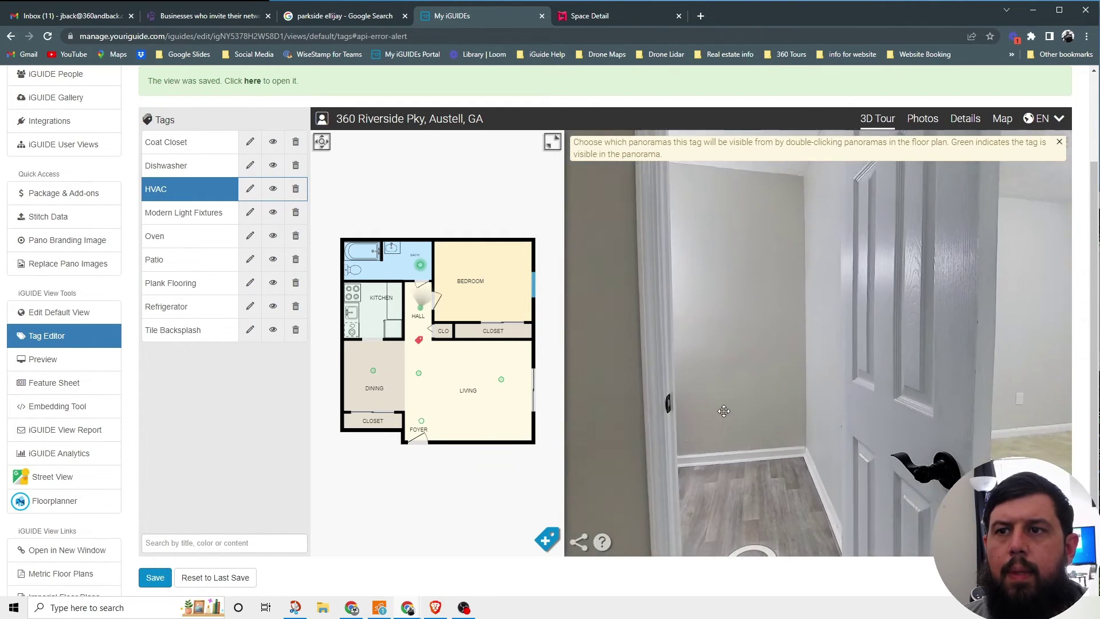
drag(858, 312, 855, 373)
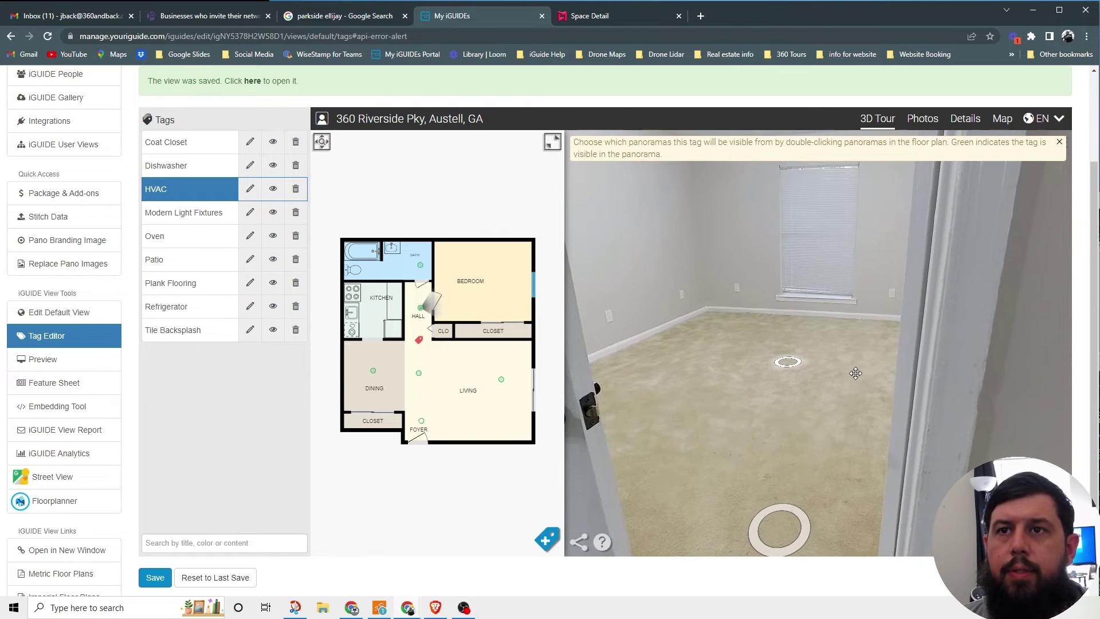
click(783, 524)
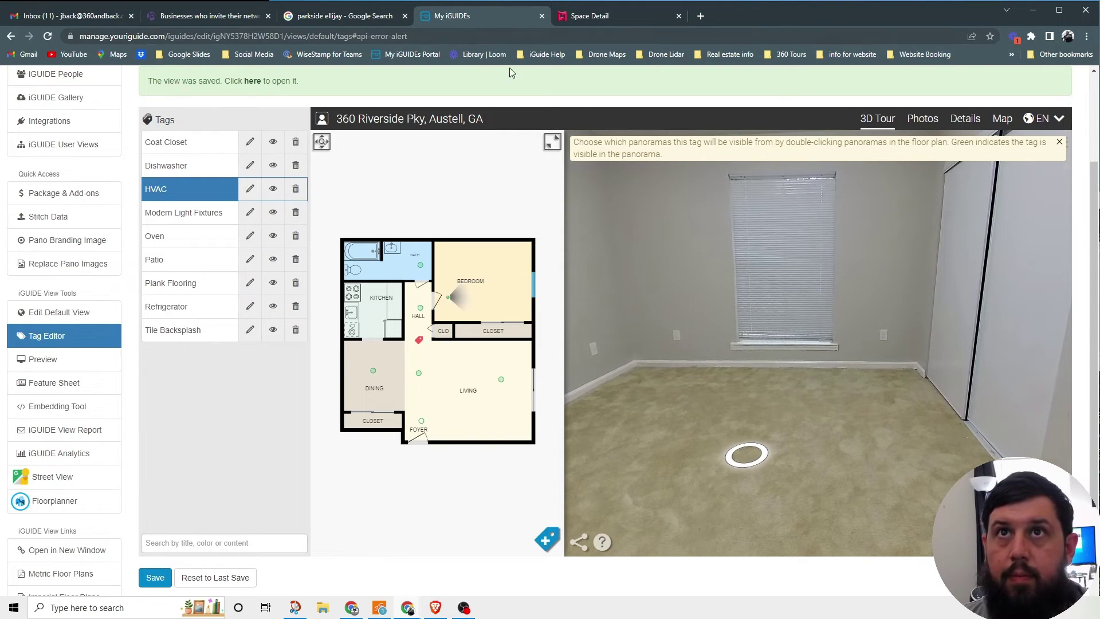
- Switch to the Matterport tour and examine the tag on the bedroom carpet
click(598, 21)
drag(704, 353, 680, 205)
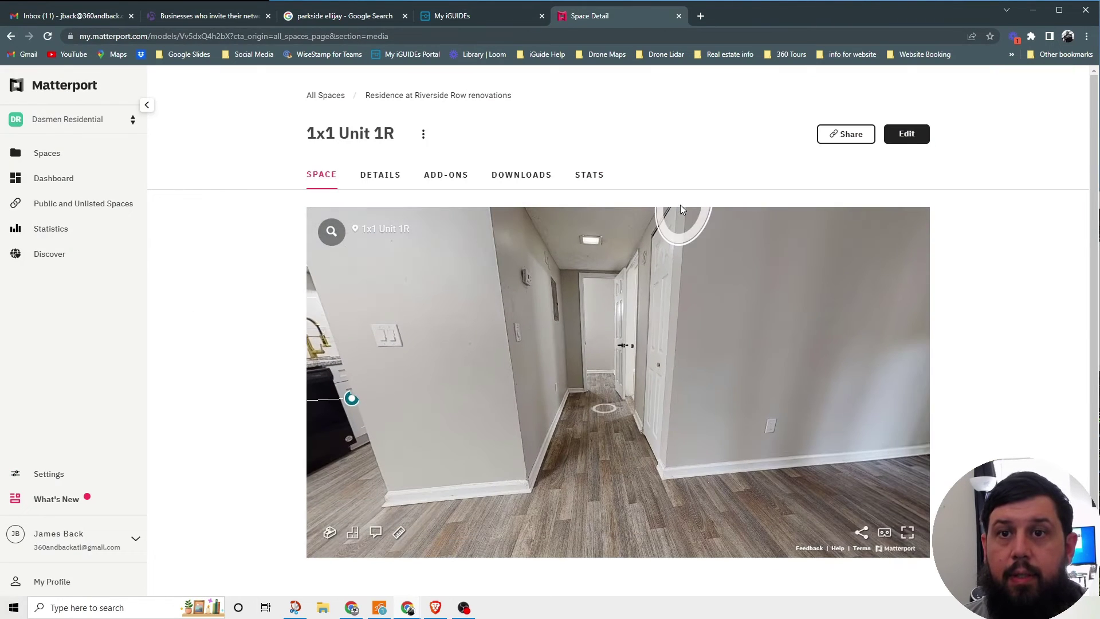
click(629, 397)
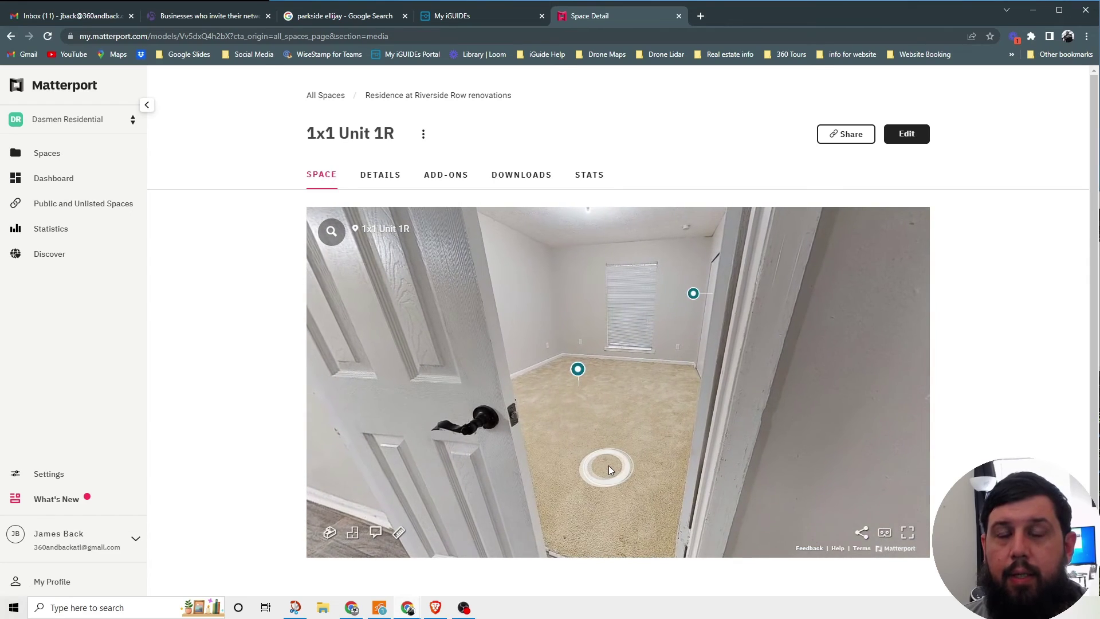
click(610, 474)
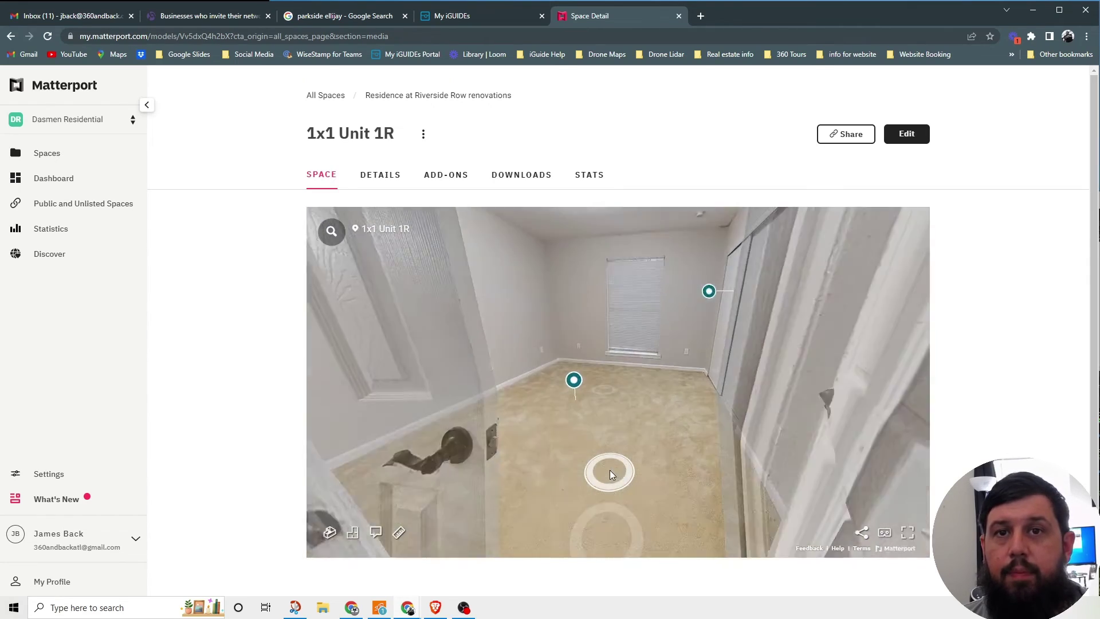
mouse_move(658, 339)
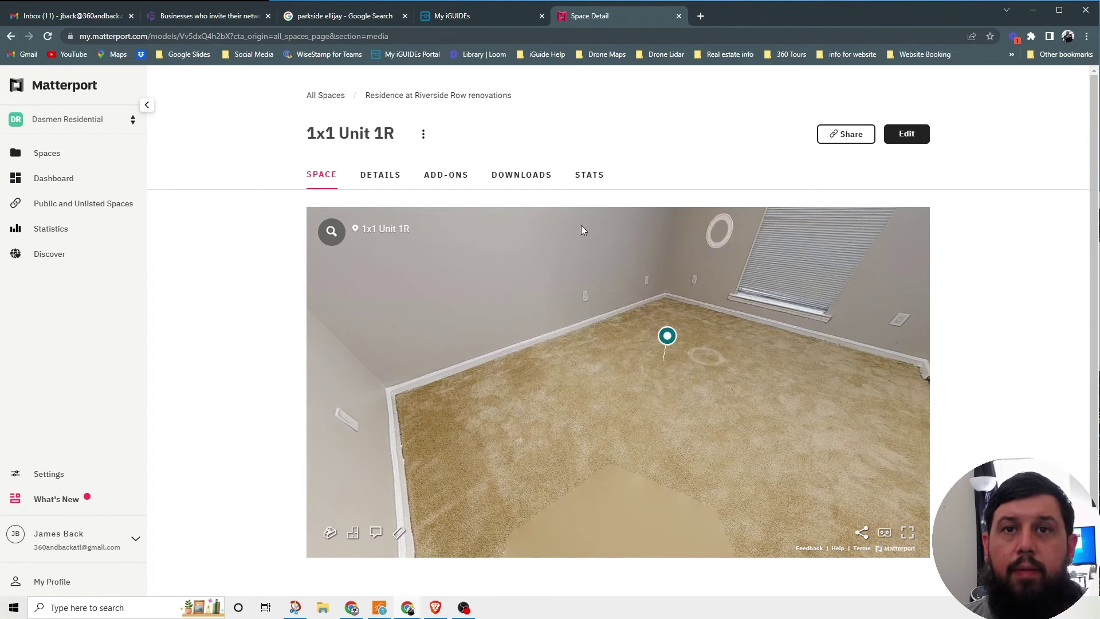
click(482, 267)
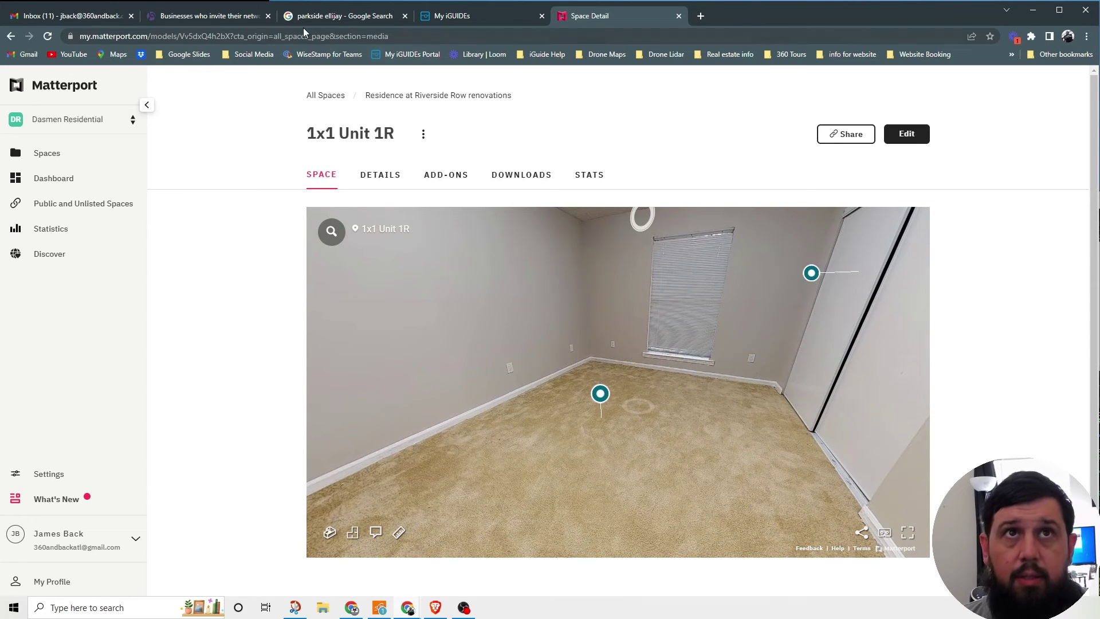
- Return to the iGUIDE tag editor and save the view with the HVAC tag
click(484, 16)
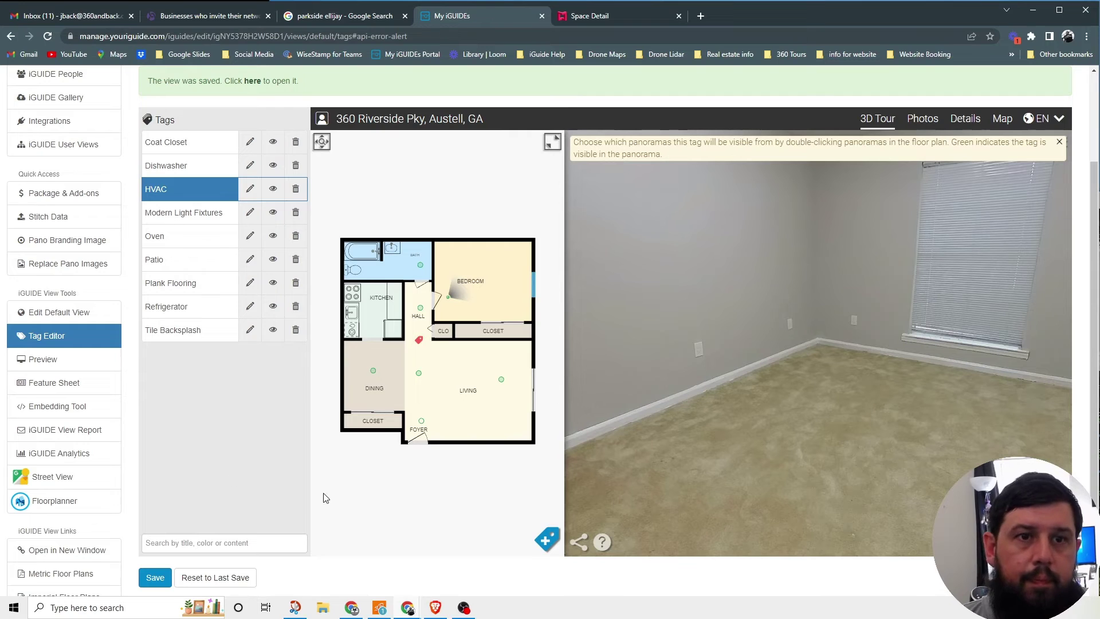
click(154, 576)
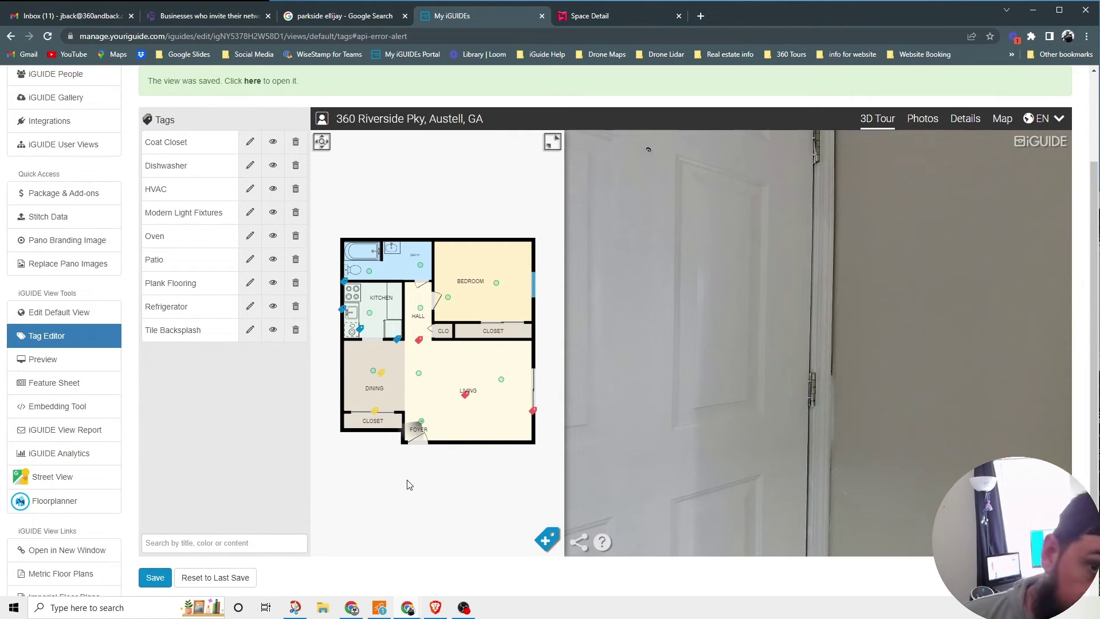
- Try to place a new tag on the bedroom carpet with tag placement mode 1, and delete that tag
click(546, 540)
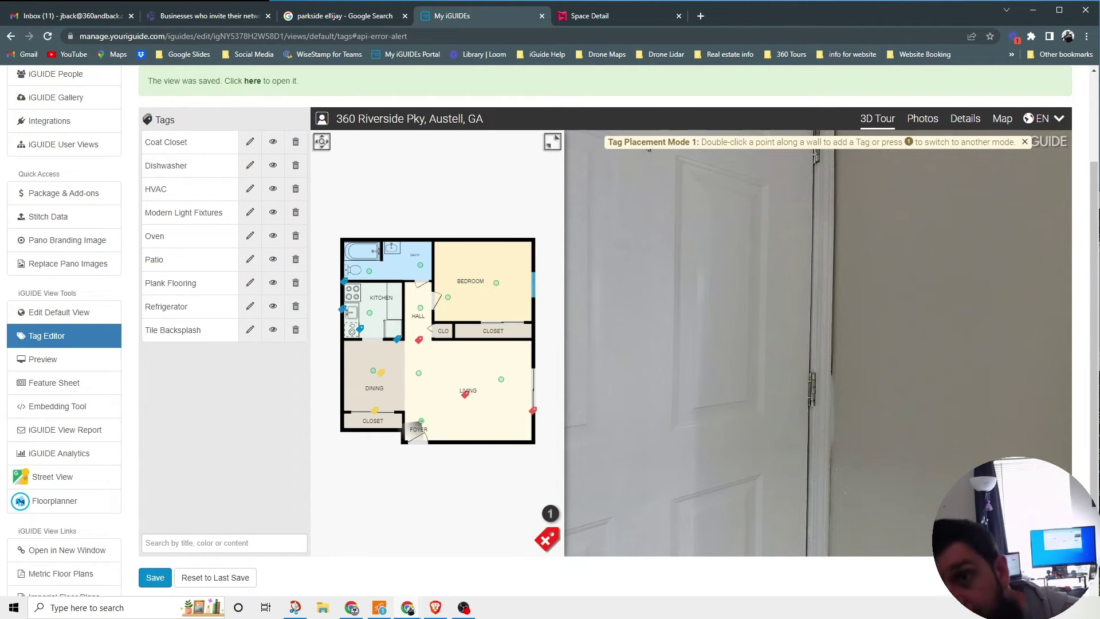
click(659, 430)
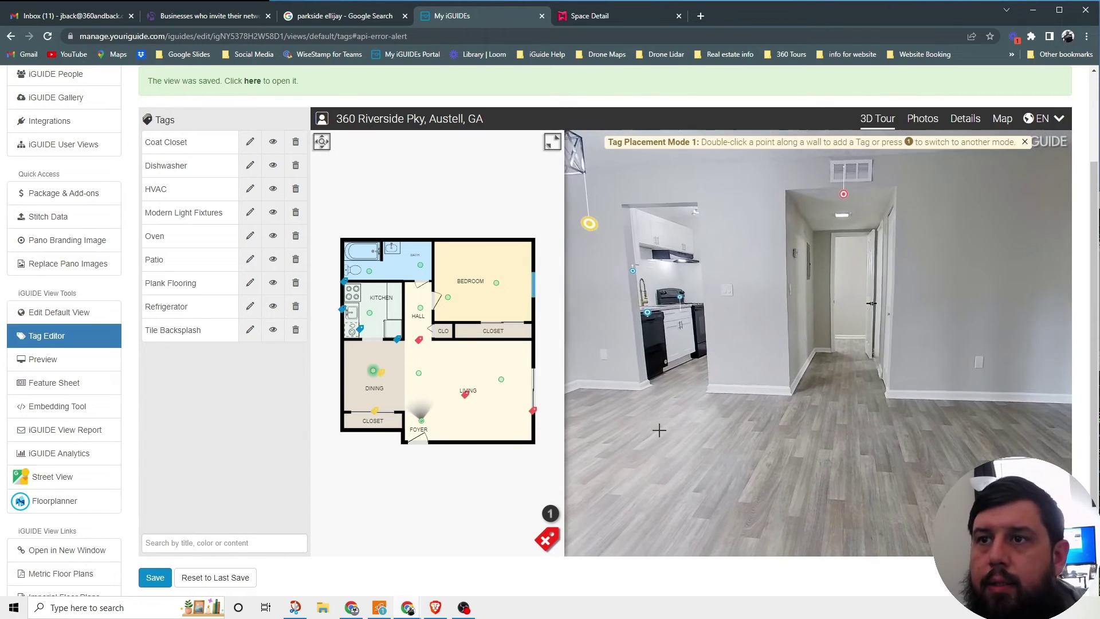
click(447, 298)
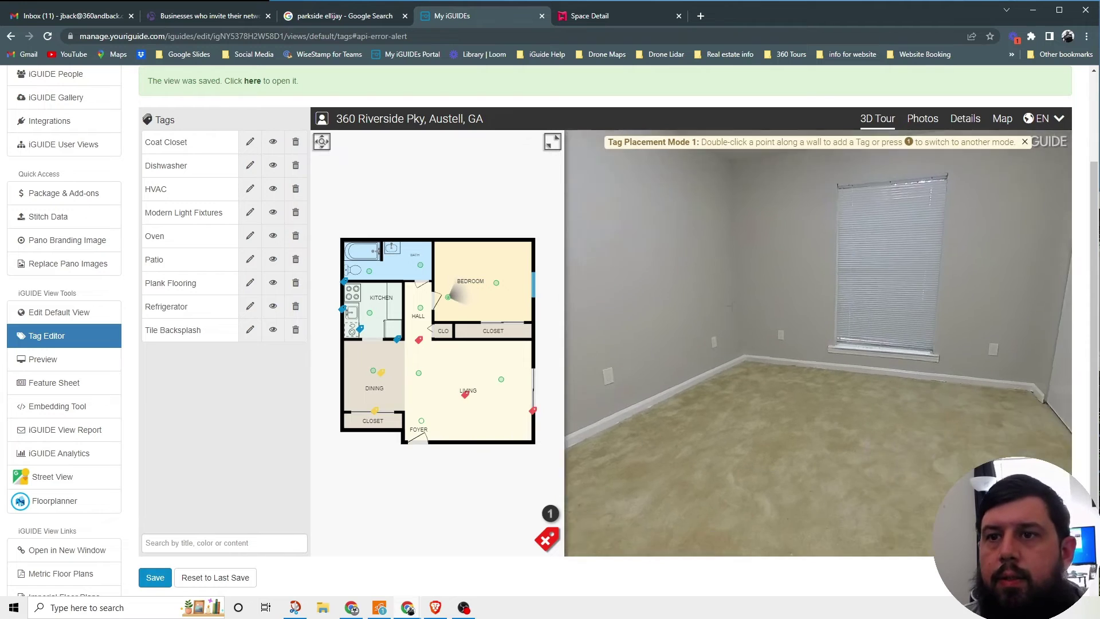
double_click(759, 407)
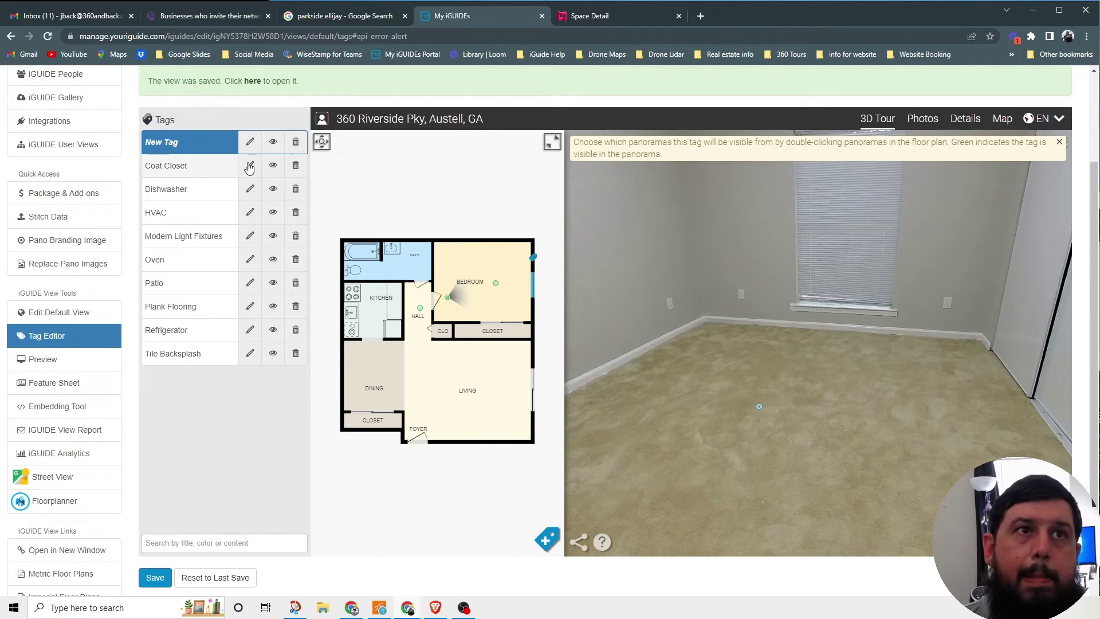
click(295, 142)
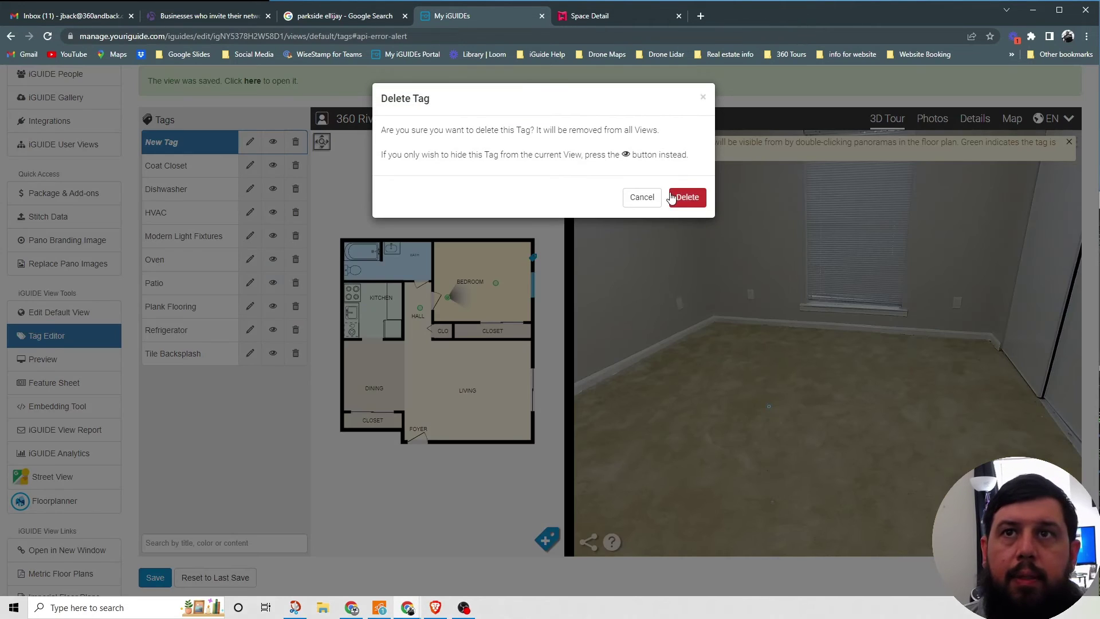
click(682, 197)
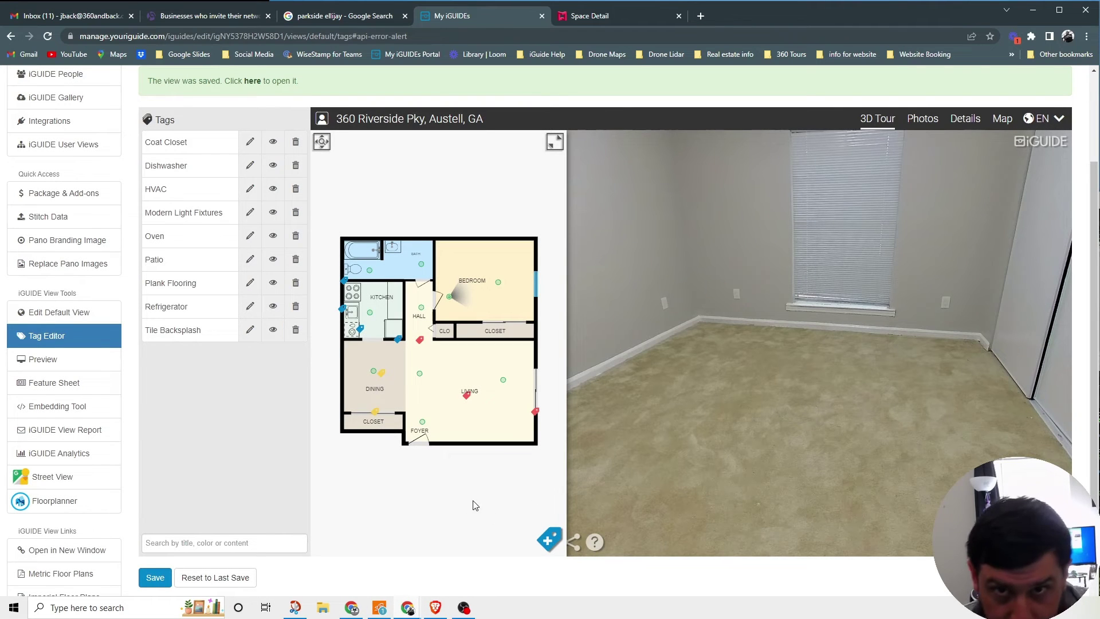
- Start a new tag in tag placement mode 3 and mark its point on the bedroom carpet from the panorama near the door
click(550, 540)
click(553, 516)
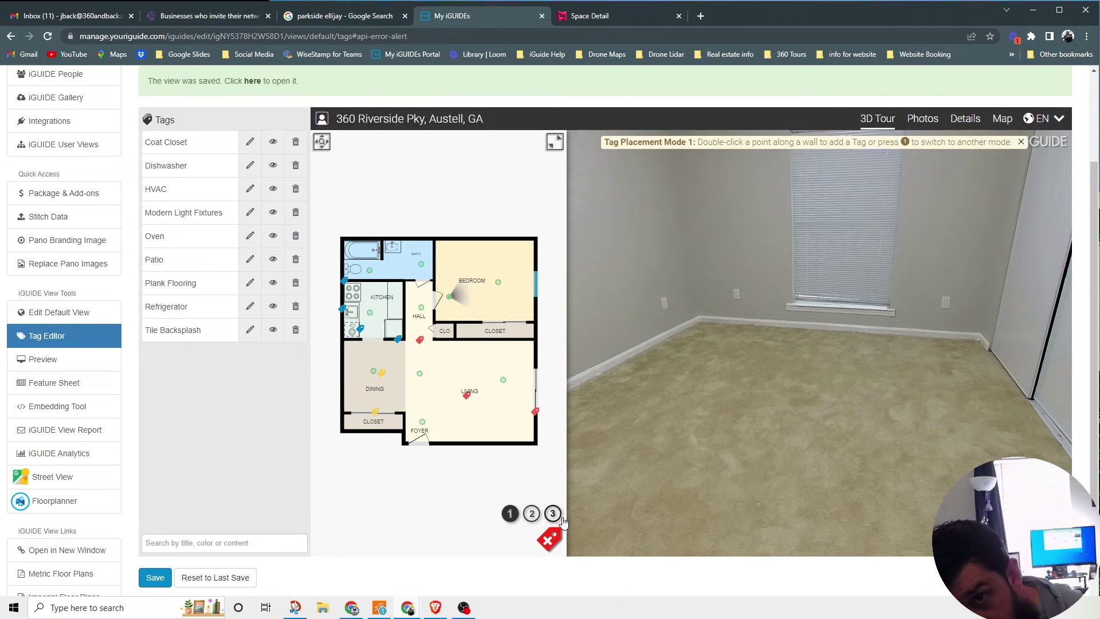
click(553, 514)
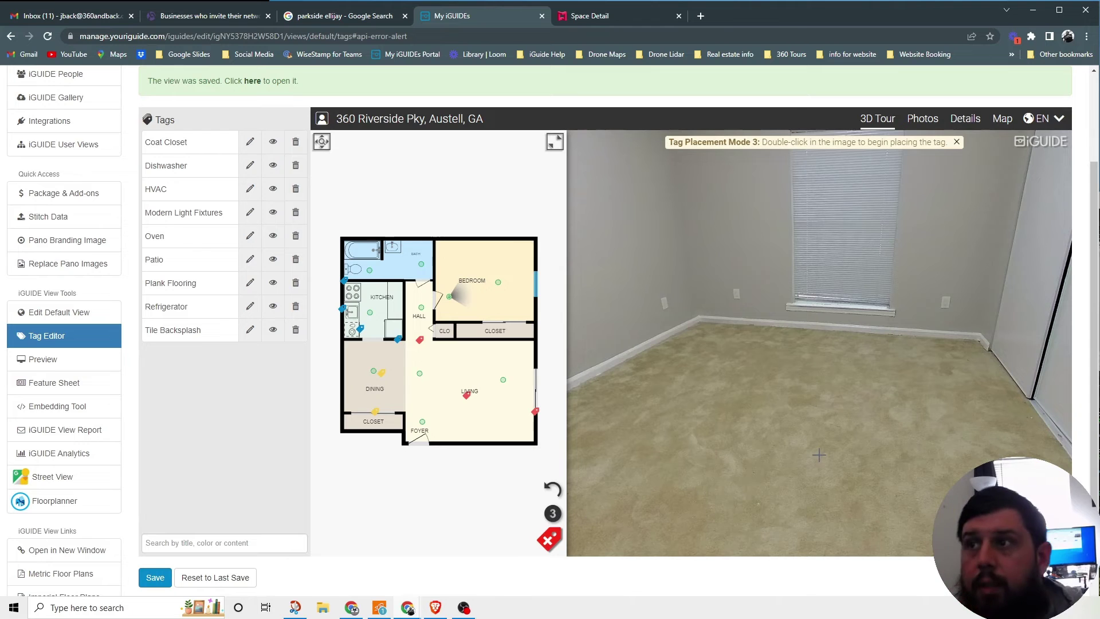
drag(882, 384, 829, 365)
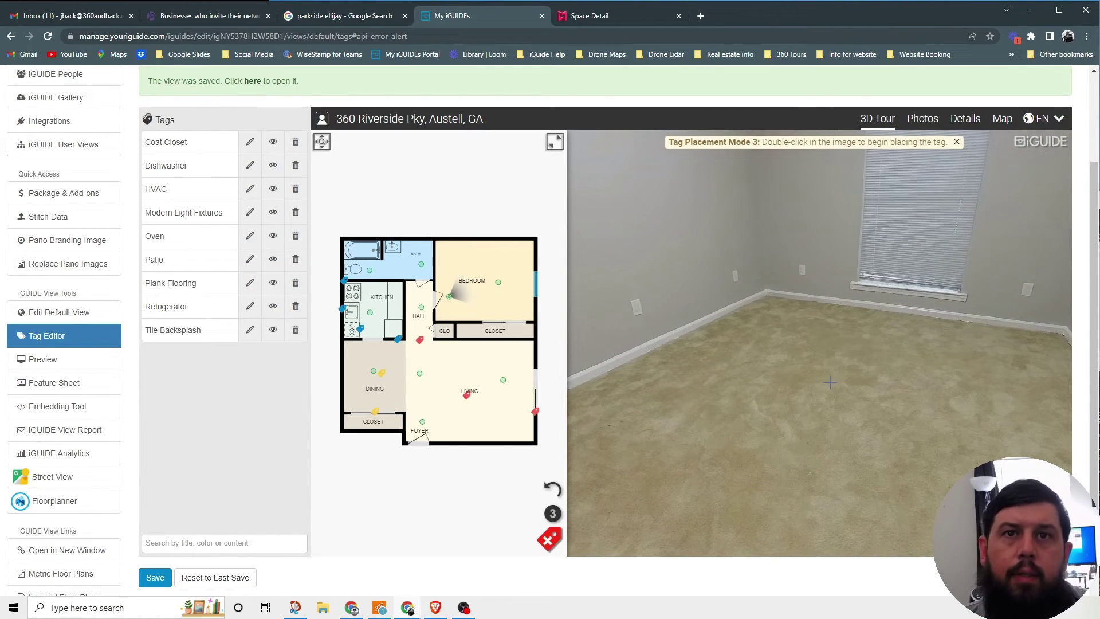
drag(827, 391, 913, 392)
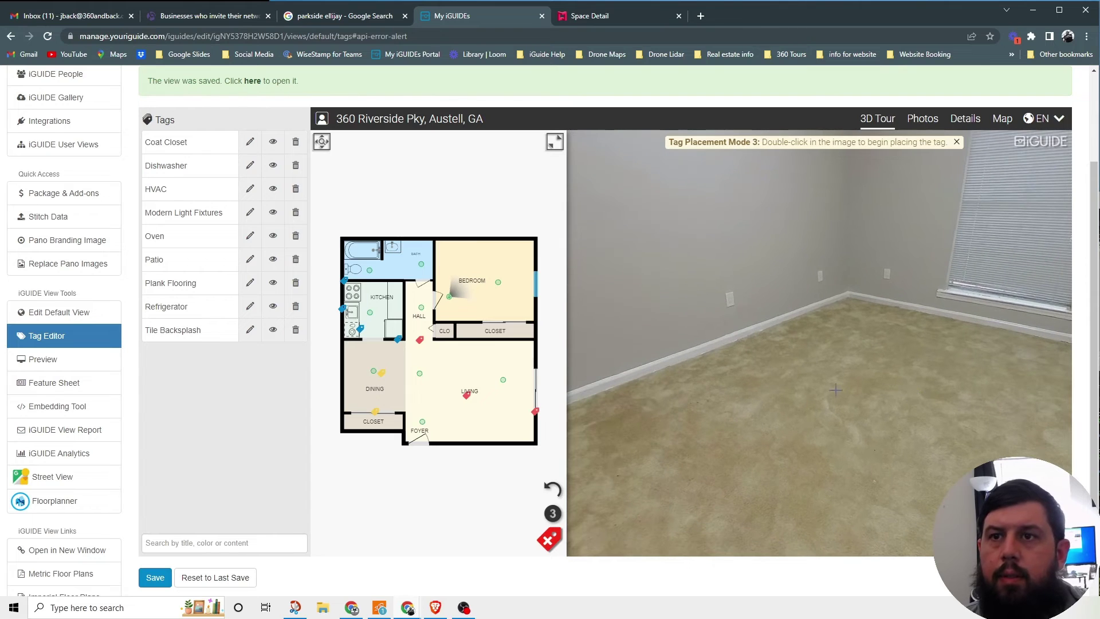
double_click(796, 392)
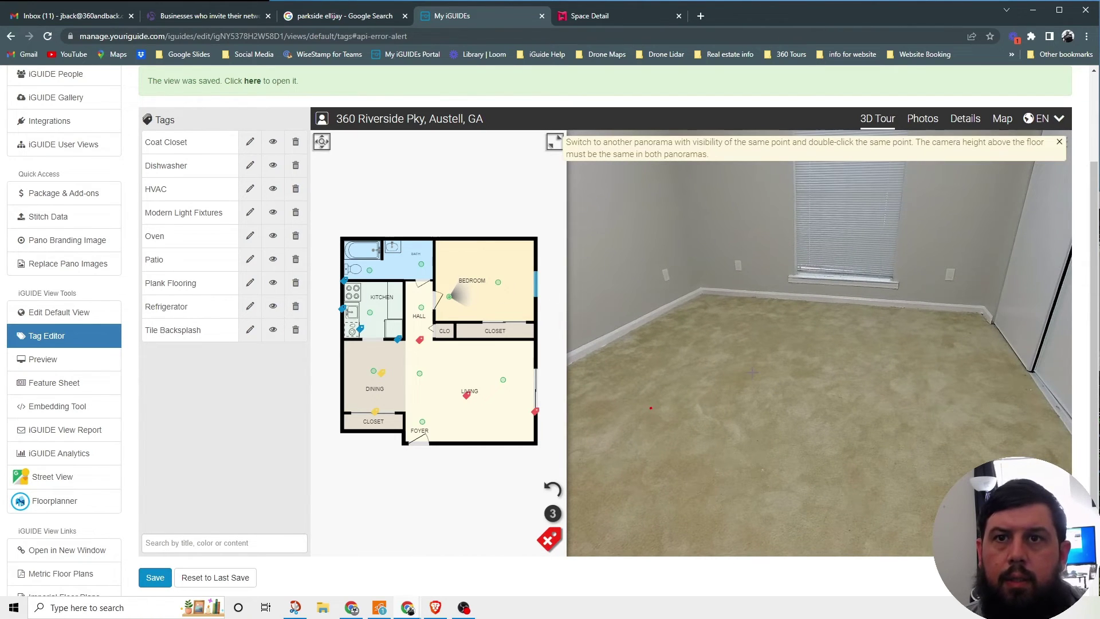
- Mark the same carpet point from the bedroom's other panorama to place the new tag
click(497, 285)
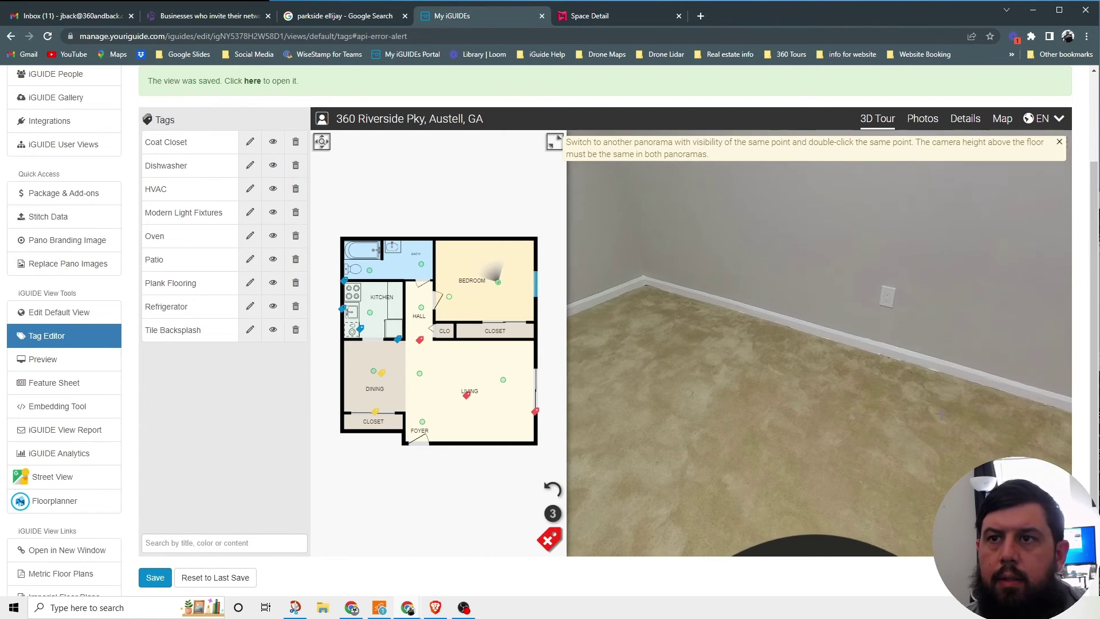
double_click(820, 397)
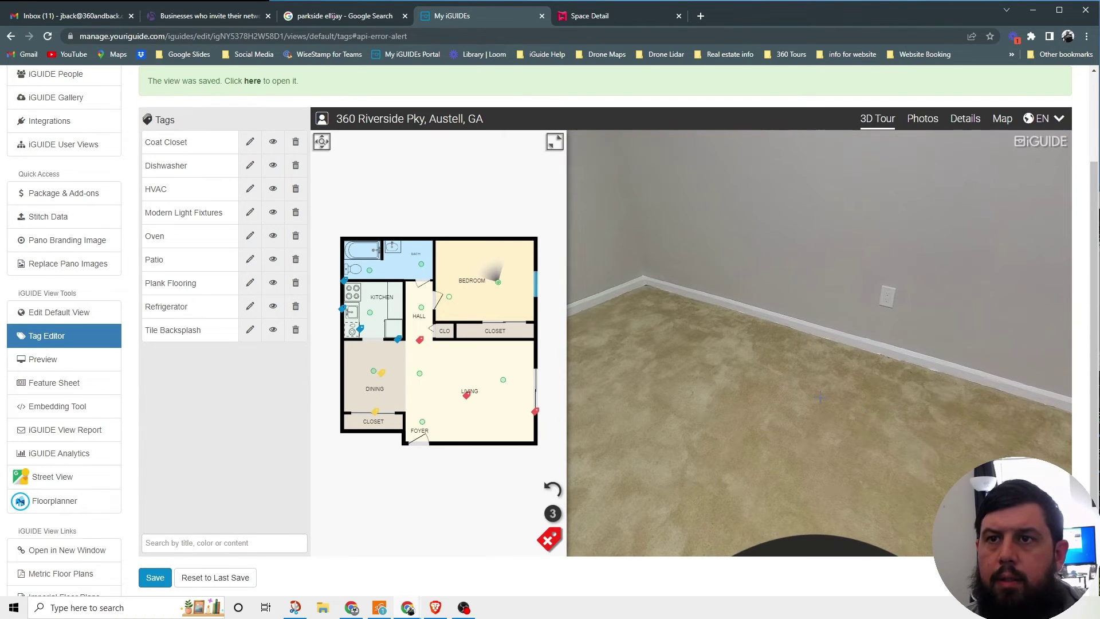
double_click(774, 417)
drag(773, 418, 885, 346)
double_click(827, 359)
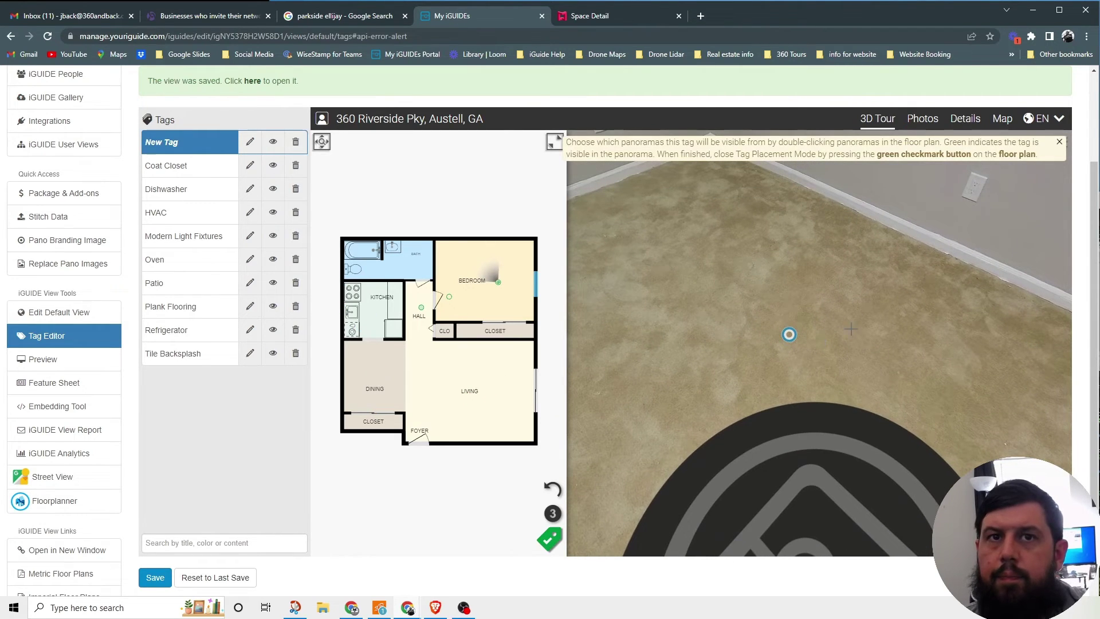
drag(666, 323, 700, 397)
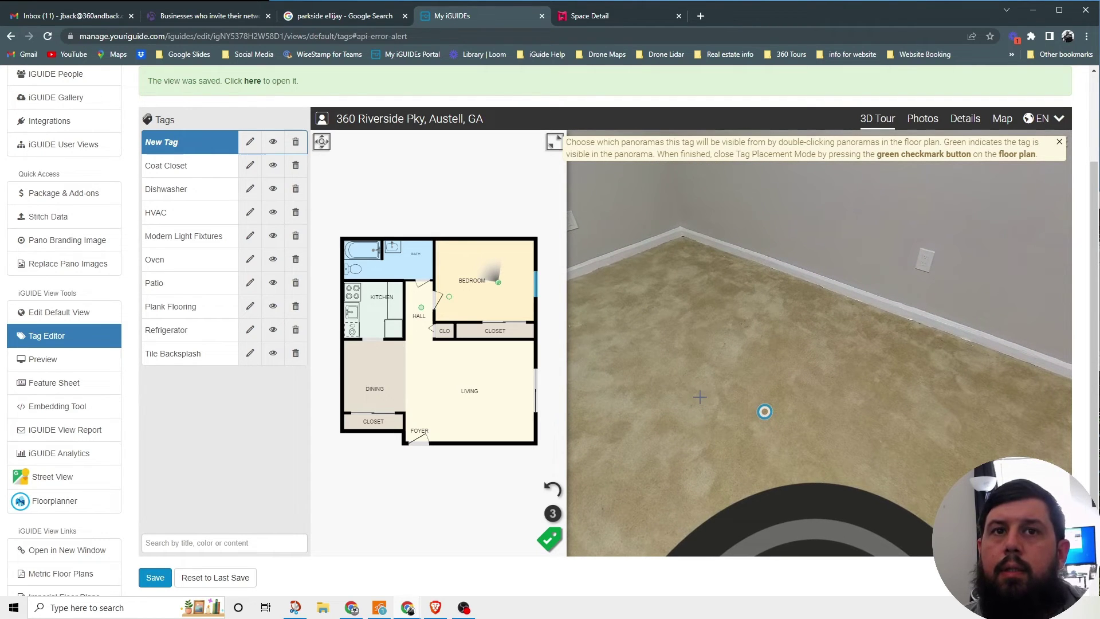
- Title the new tag "Carpeting", with a "Carpeting" heading and the description "Our Spacious bedrooms offer carpeting for your convenience!"
click(246, 146)
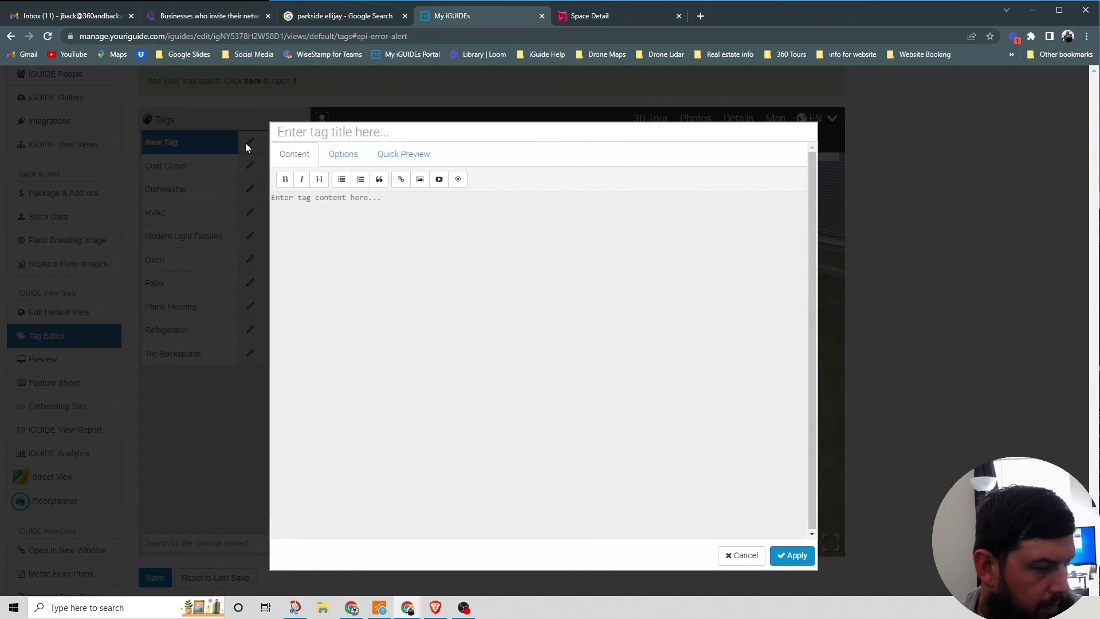
click(321, 132)
text(Carpeting)
click(292, 217)
text(Our Spaci)
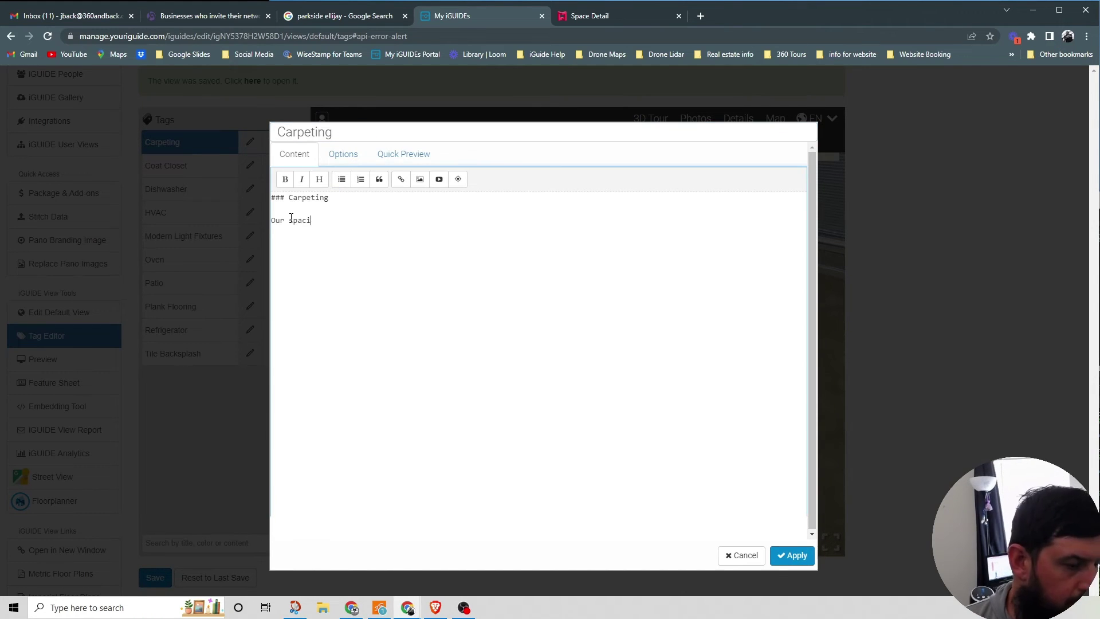
text(ous bedrooms offer carpeting for your convenience!)
- Give the Carpeting tag an opaque green hotspot at 100% opacity with an upward stem, apply it and save the view
click(343, 154)
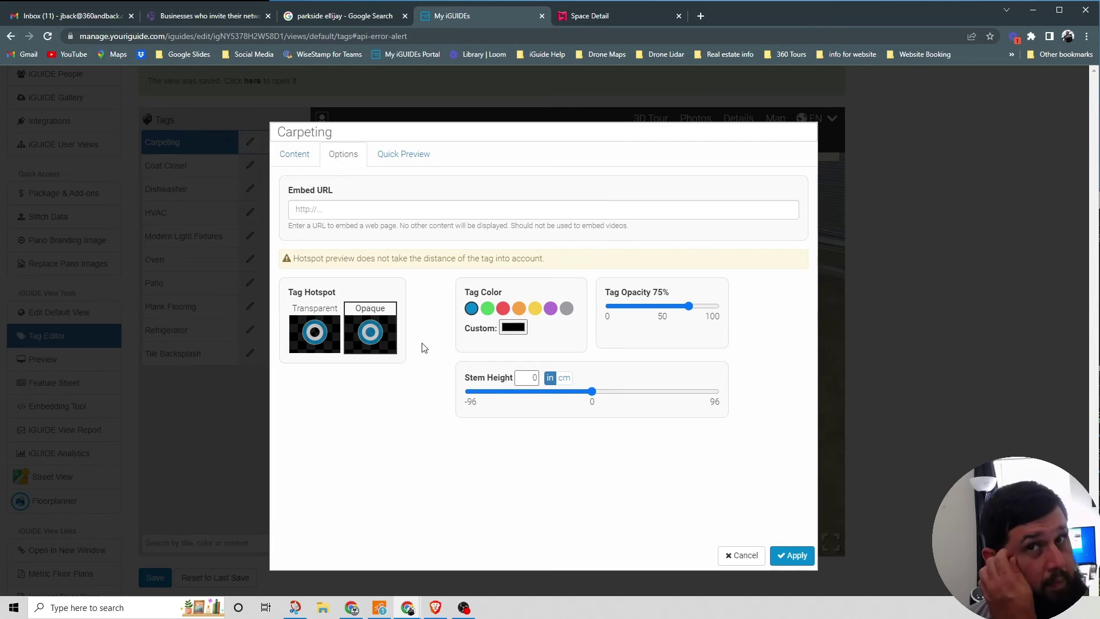
click(487, 308)
click(370, 337)
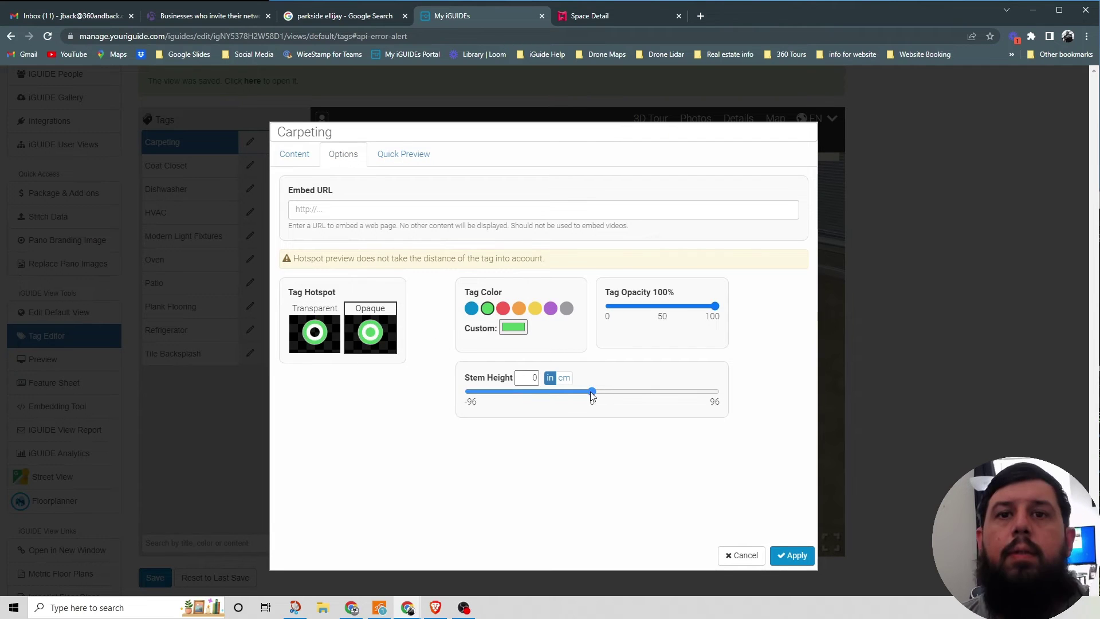
click(792, 556)
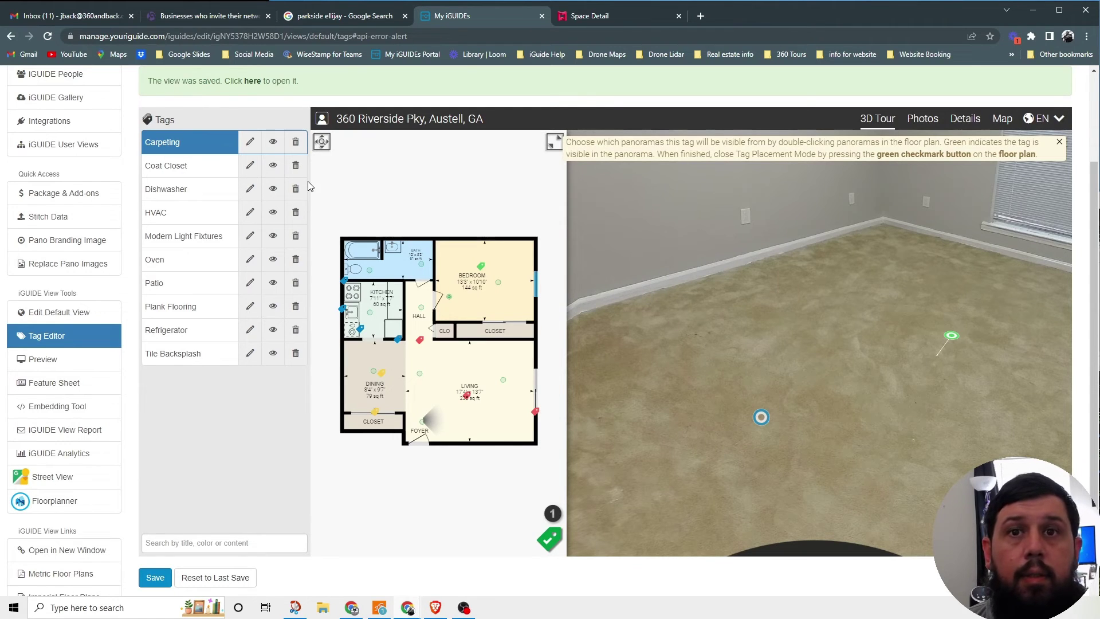
click(150, 578)
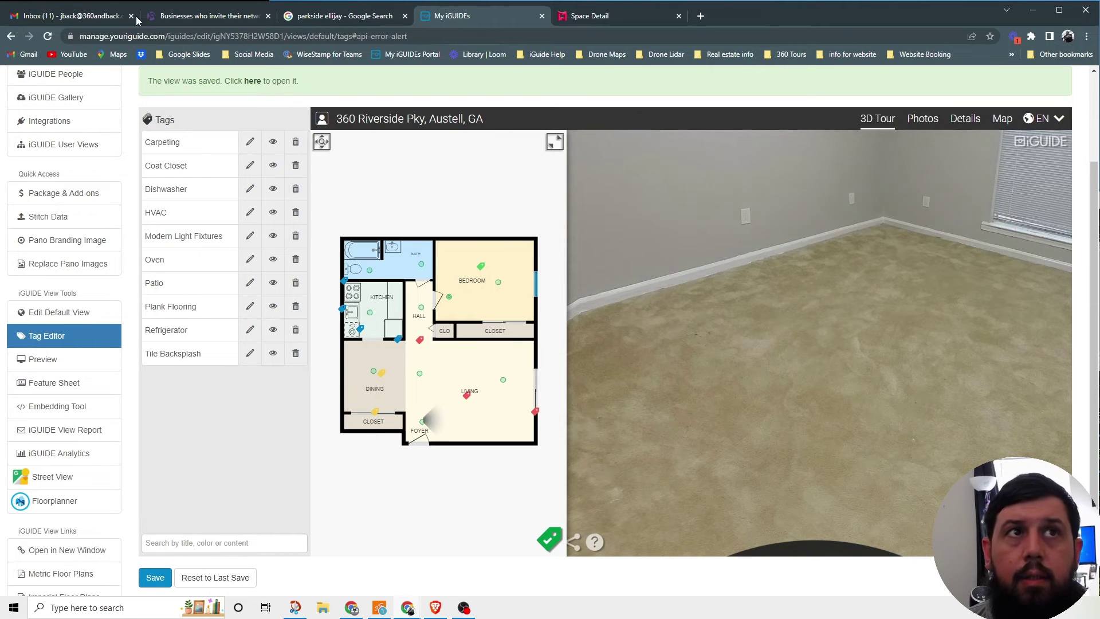
- Reload the tag editor and check how the Carpeting tag looks from both bedroom panoramas
click(48, 36)
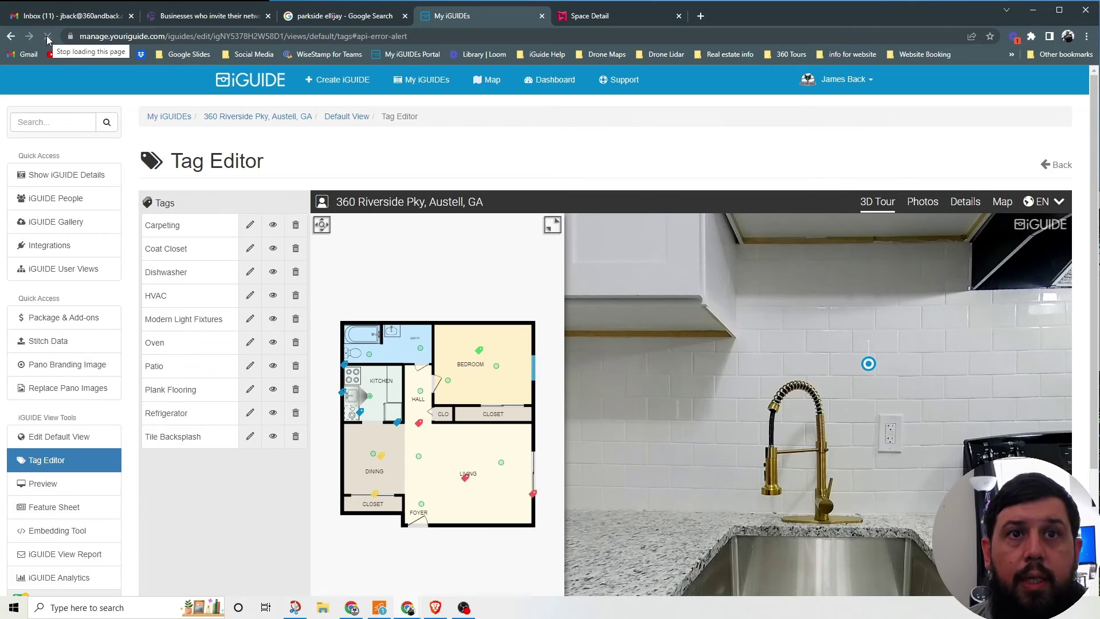
click(447, 380)
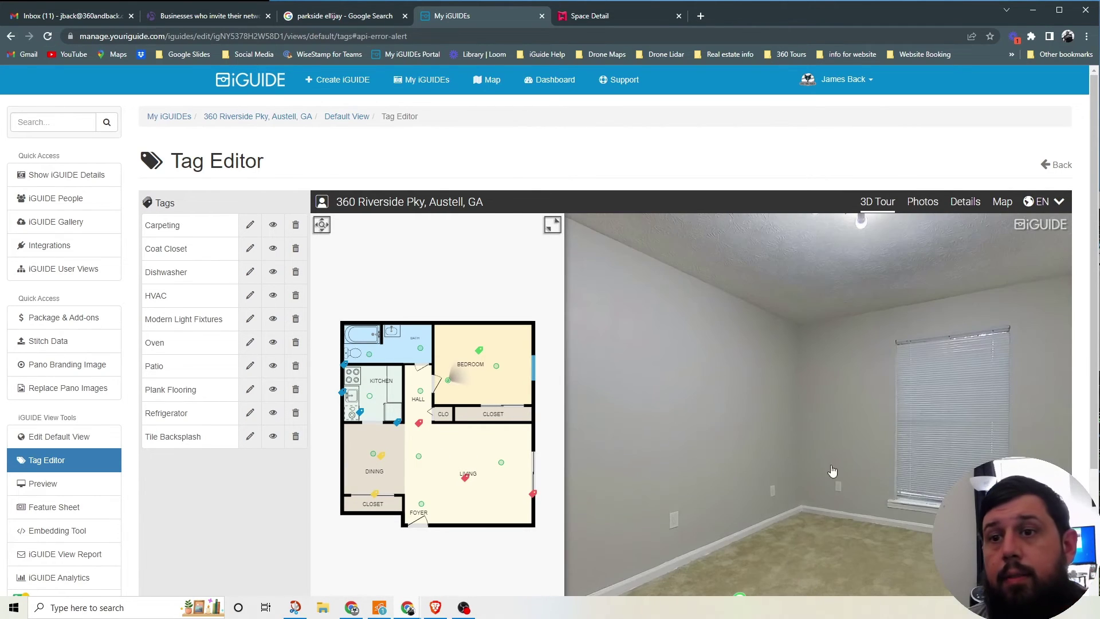
drag(1002, 420, 927, 468)
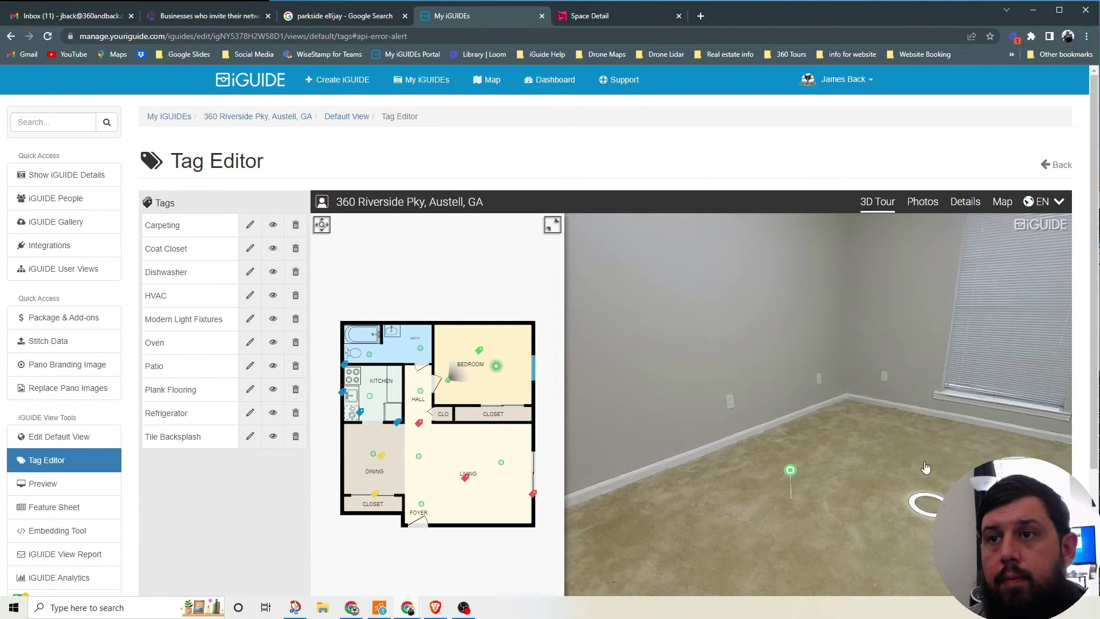
click(928, 506)
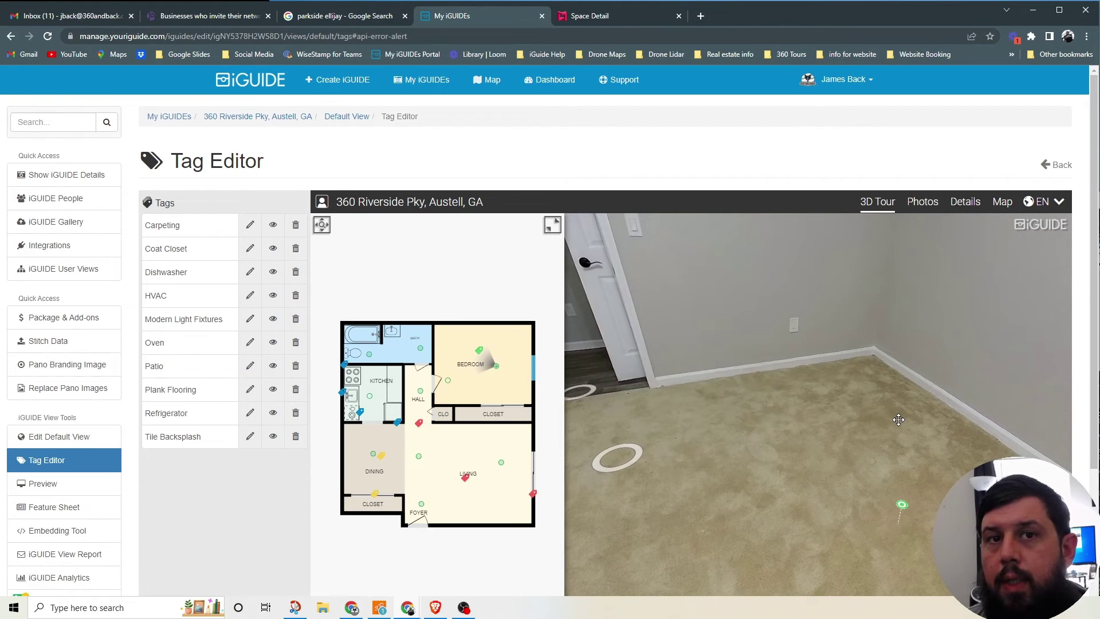
click(681, 461)
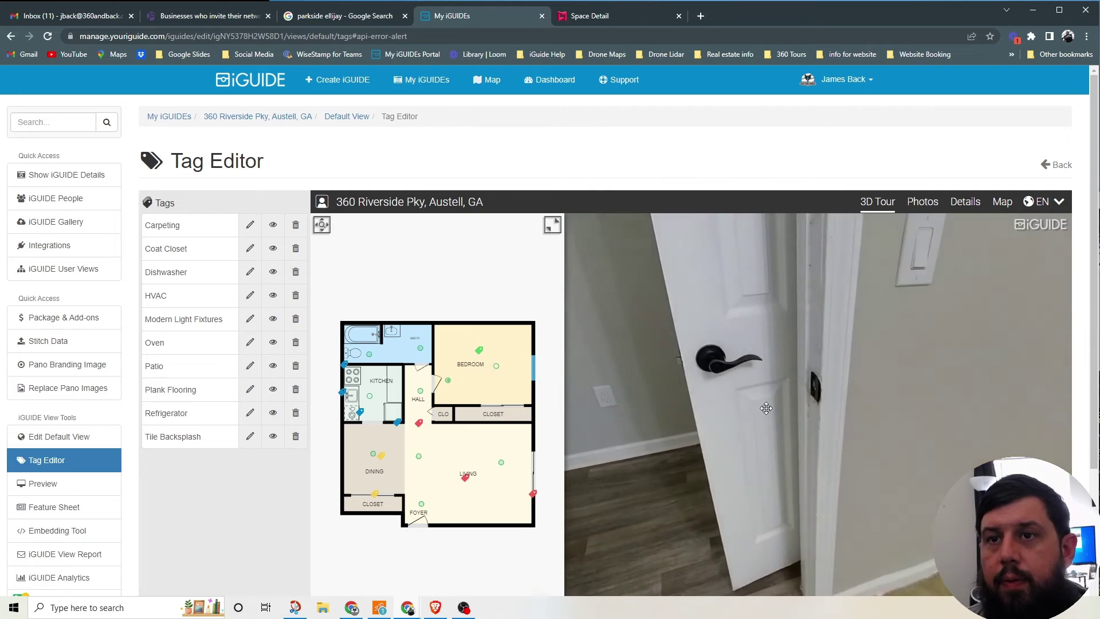
click(767, 409)
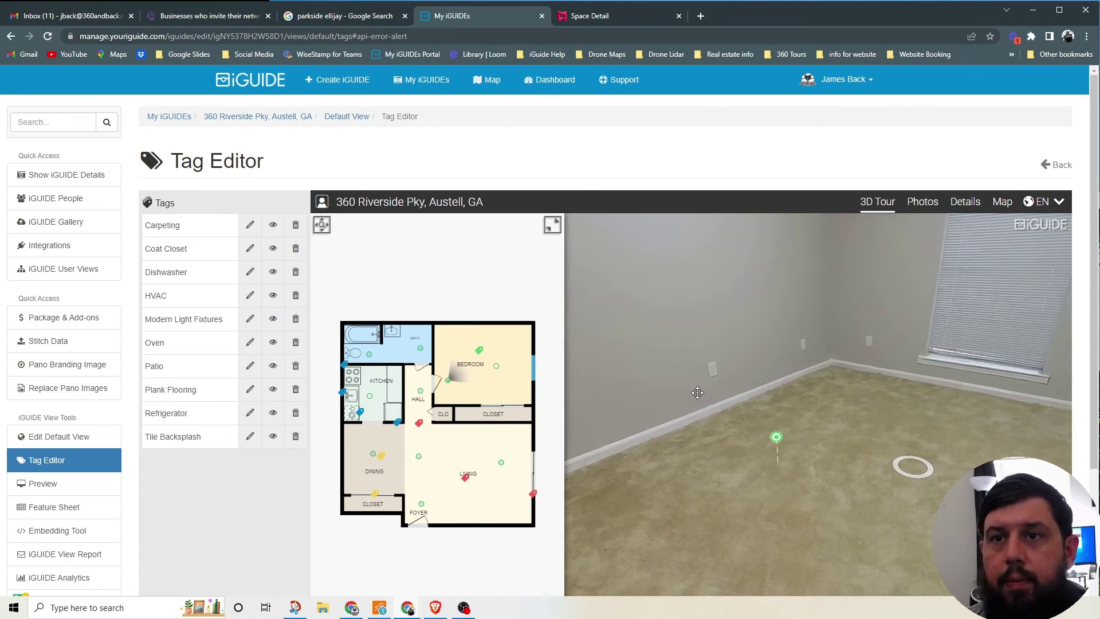
- Set the Carpeting tag's stem height to 12 inches, apply the change and save the view
click(252, 228)
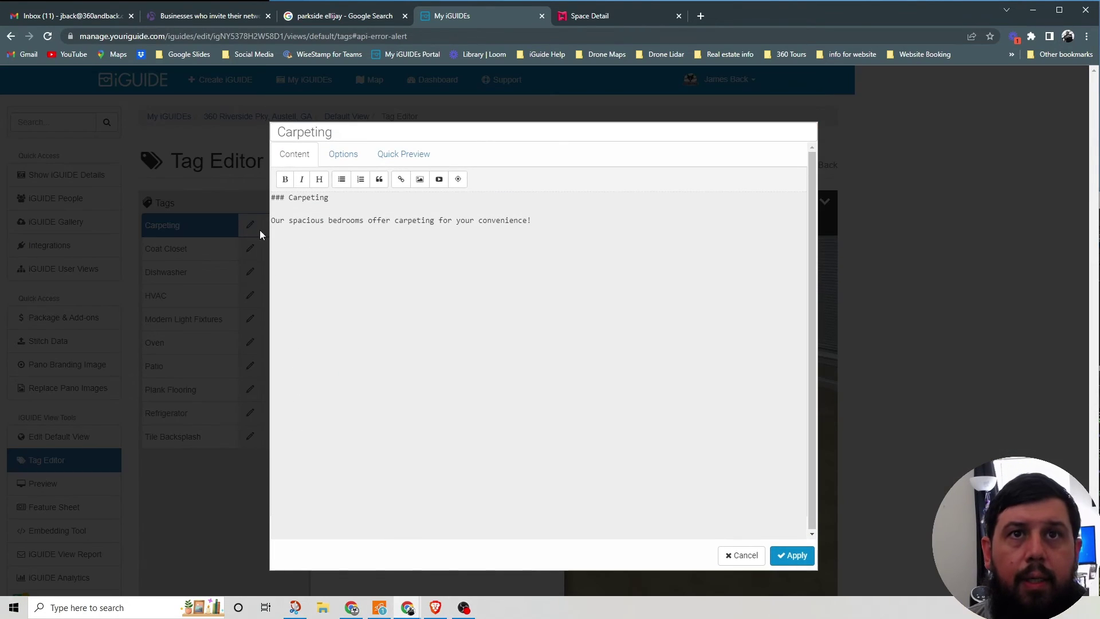
click(342, 160)
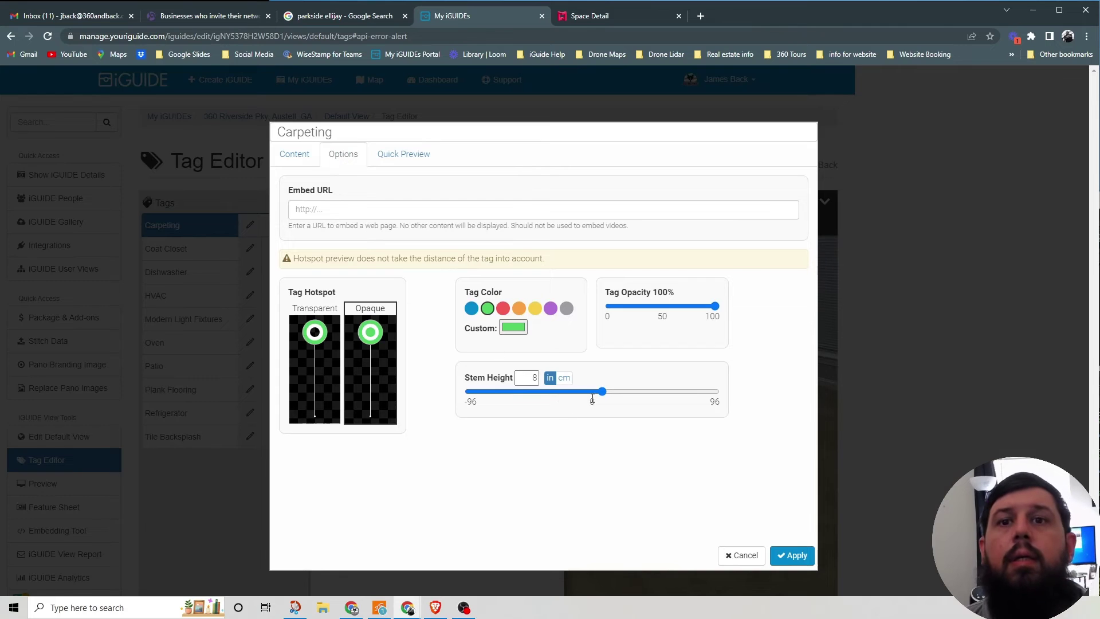
click(536, 379)
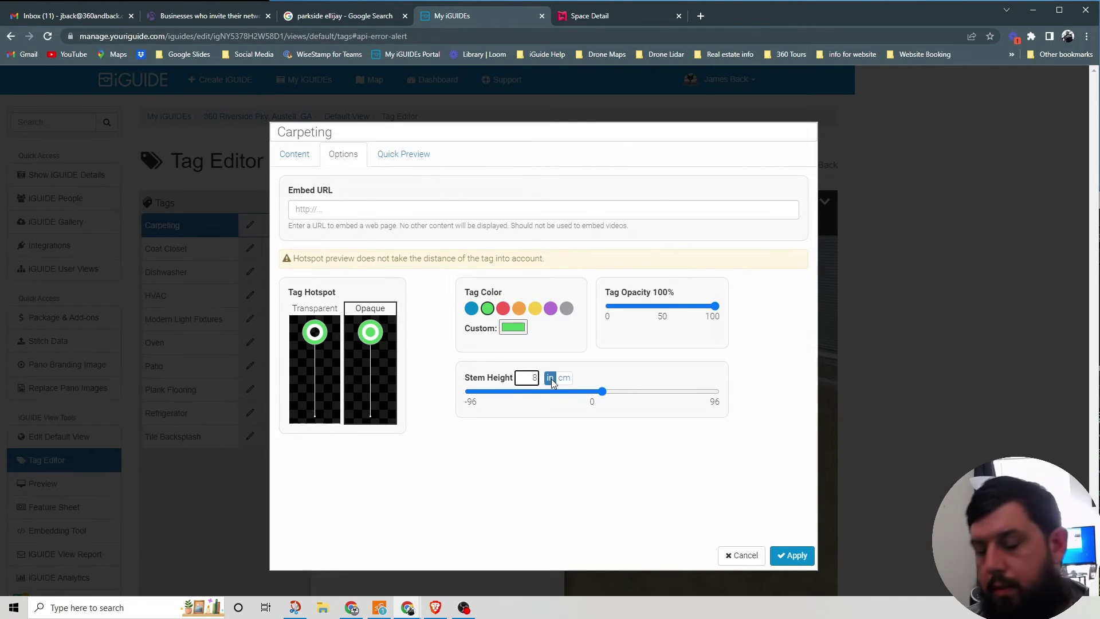
key(BackSpace)
text(0)
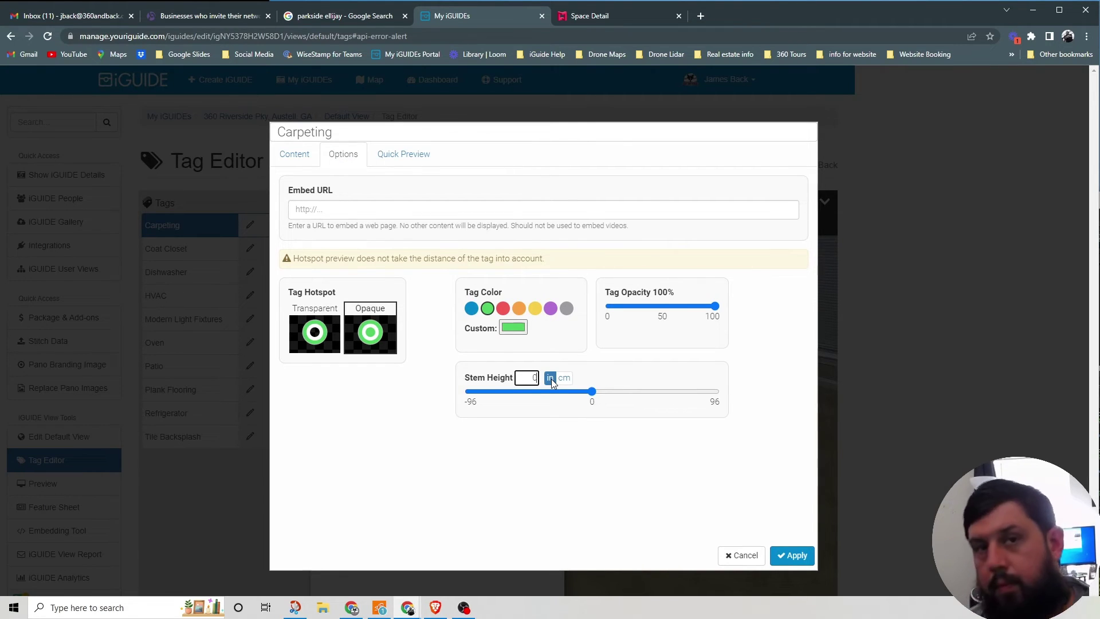
text(12)
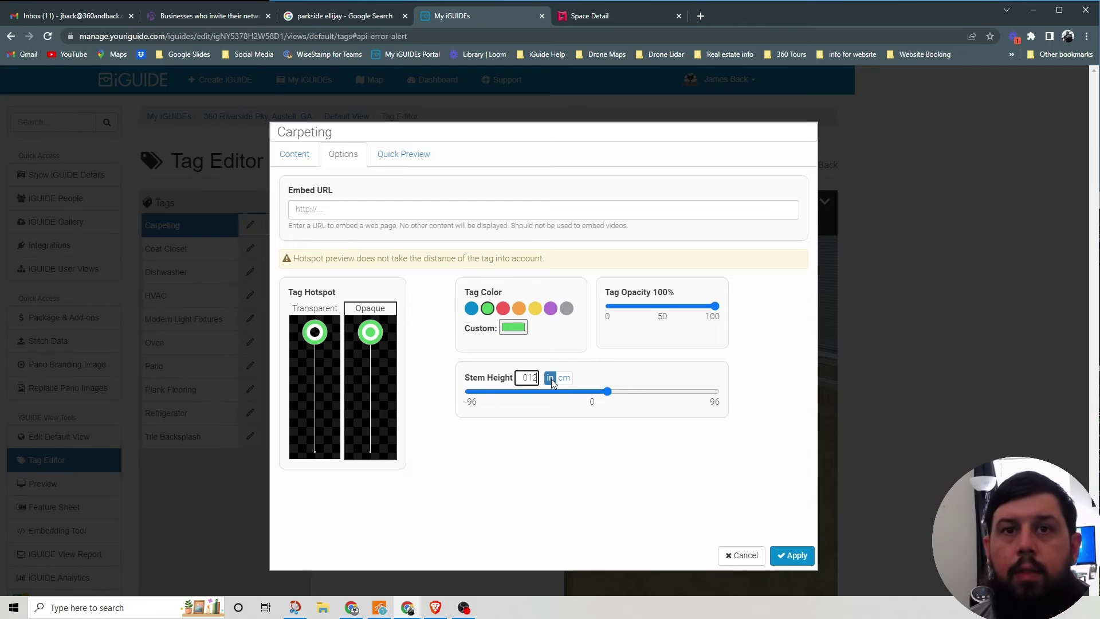
click(792, 556)
drag(791, 551, 713, 490)
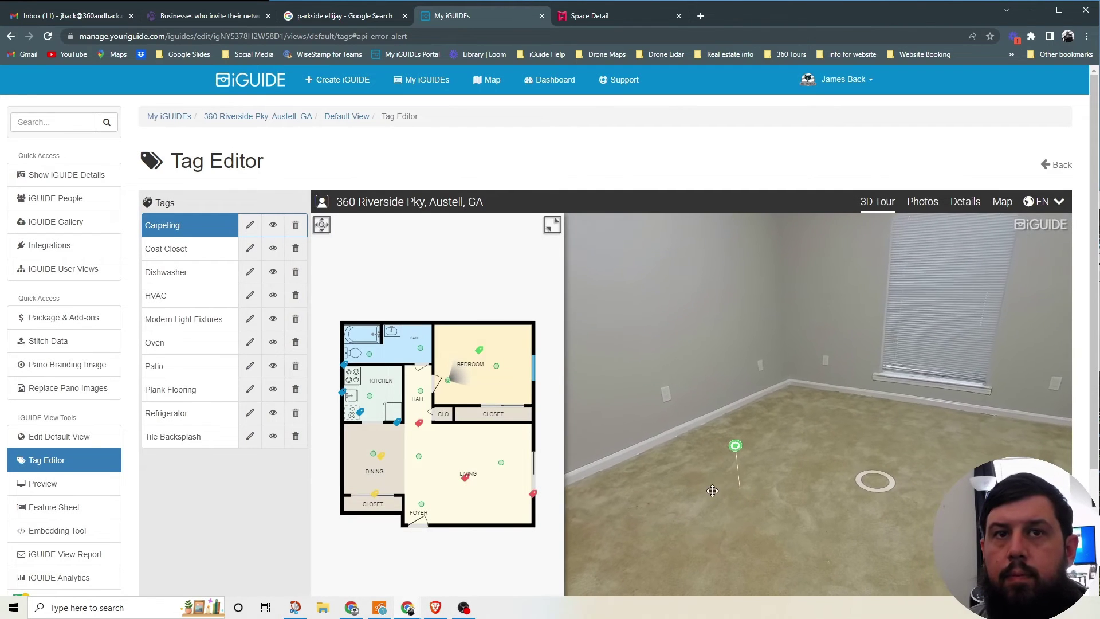
scroll(197, 533, down, 3)
click(164, 491)
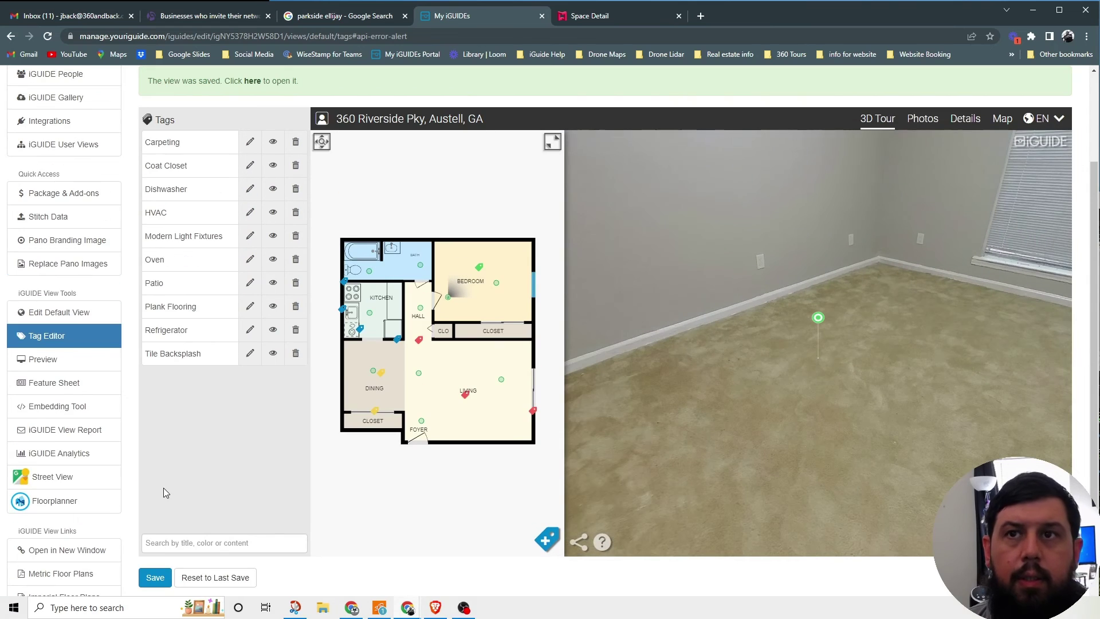
- Switch to the Matterport tour and read the tag on the bedroom closet
click(901, 375)
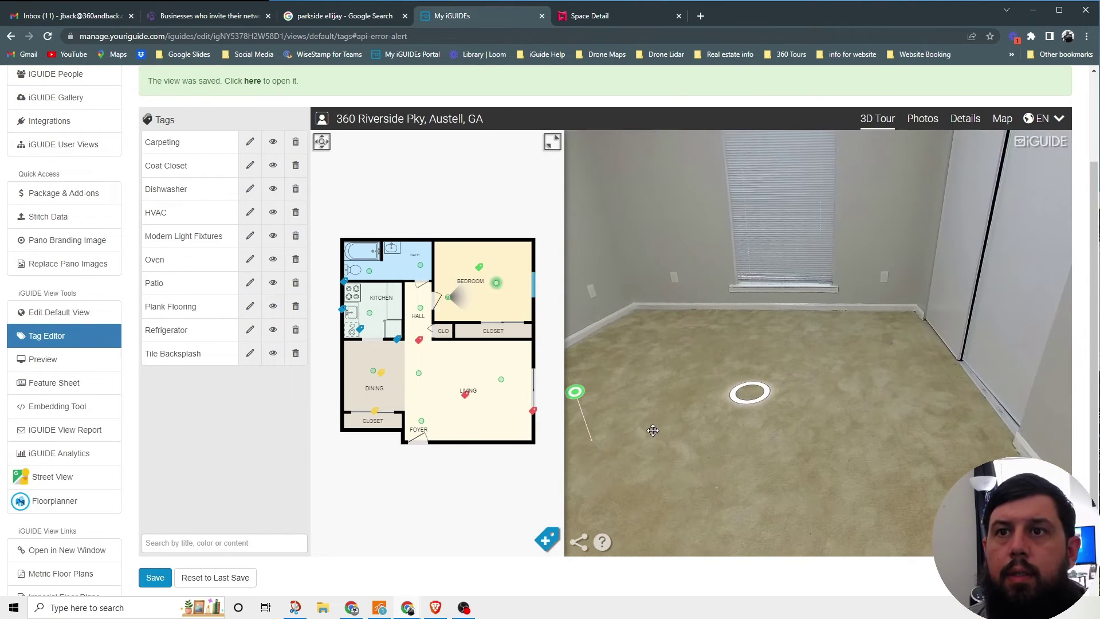
click(631, 16)
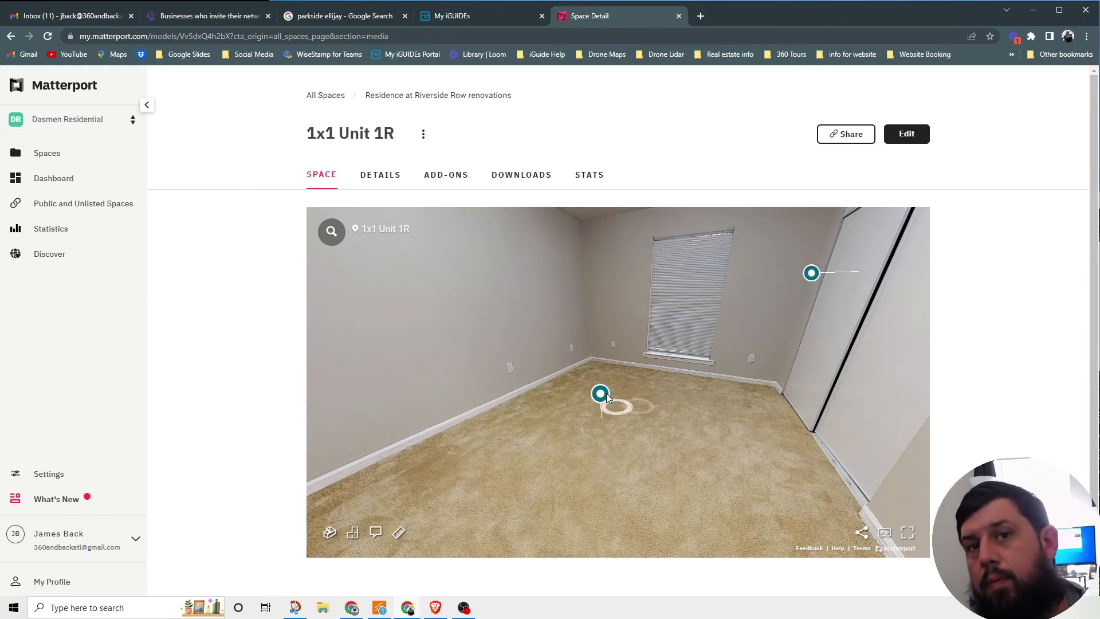
click(767, 369)
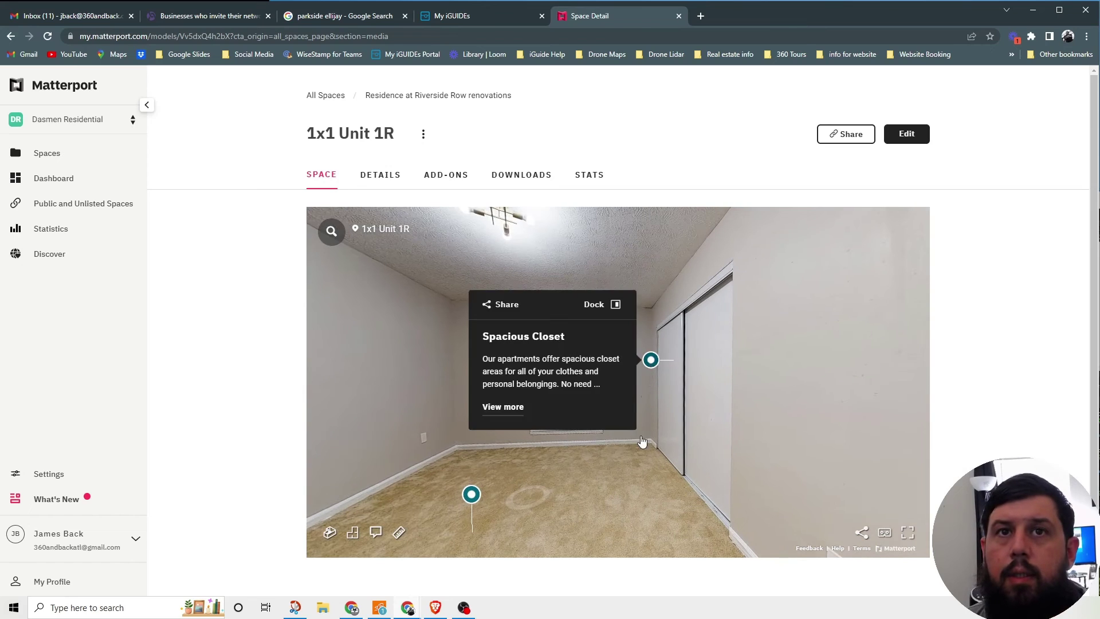
mouse_move(649, 368)
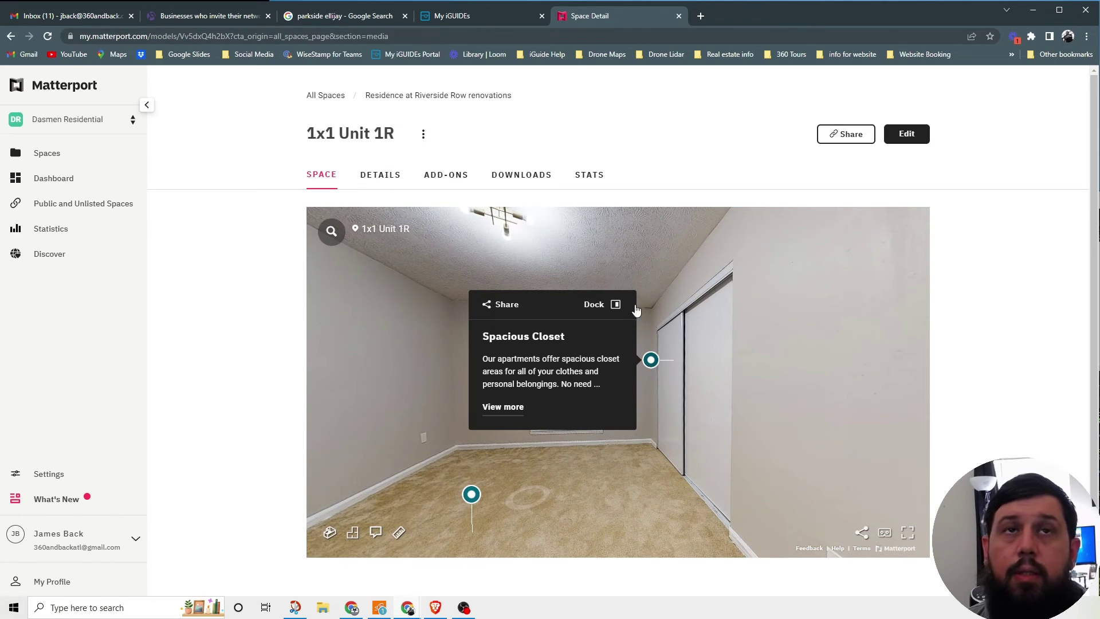
- Return to the iGUIDE editor, start a new tag in placement mode 3 and mark its point on the bedroom closet door
click(480, 16)
drag(803, 355, 652, 383)
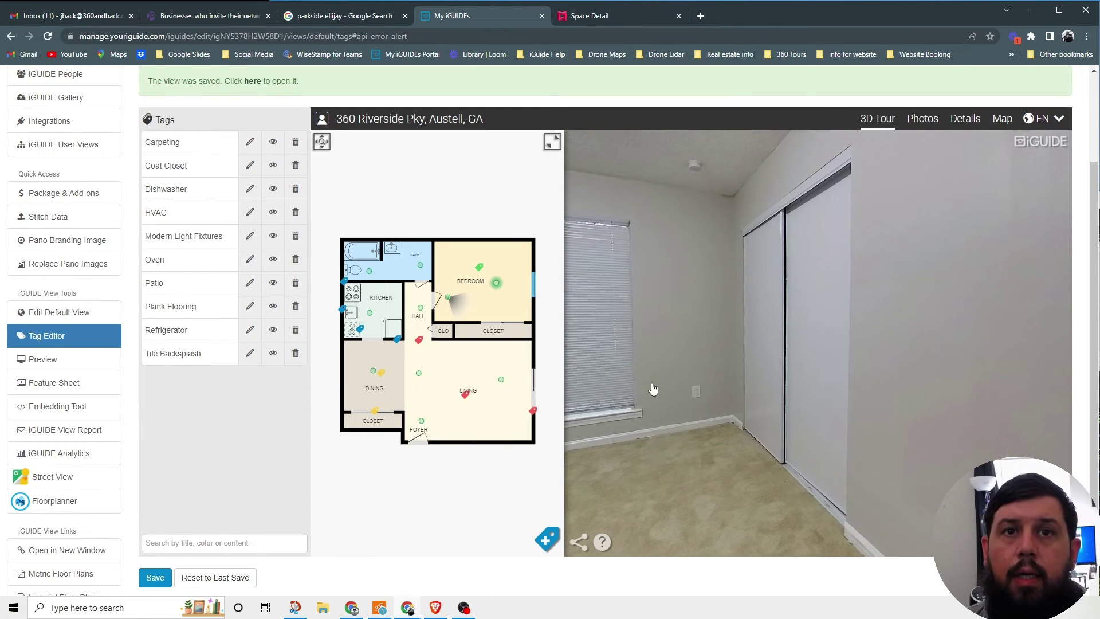
click(547, 540)
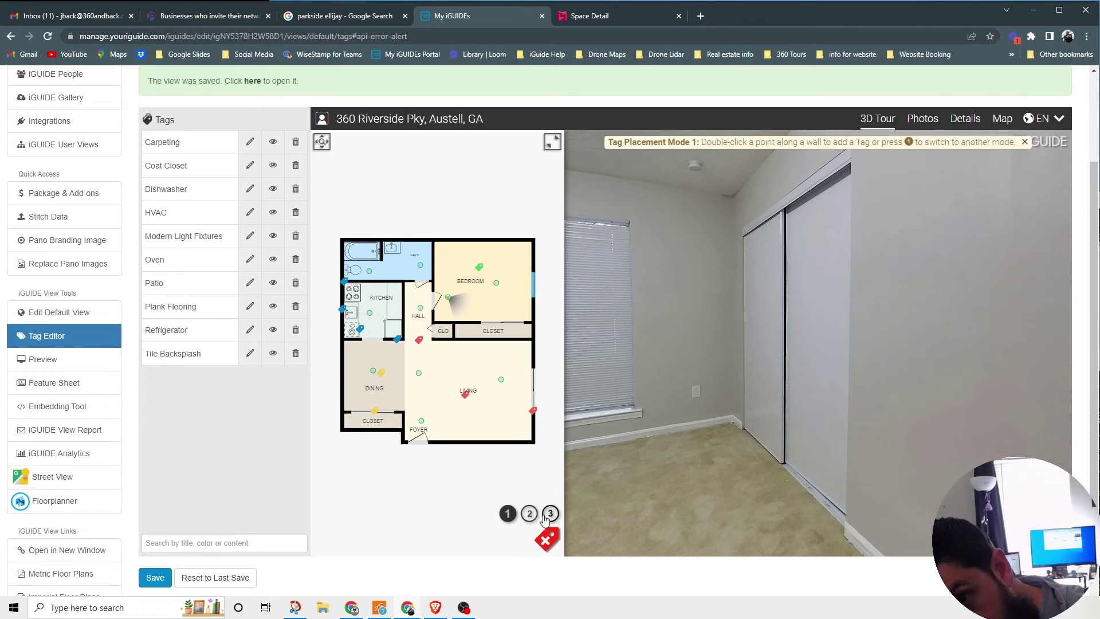
click(547, 515)
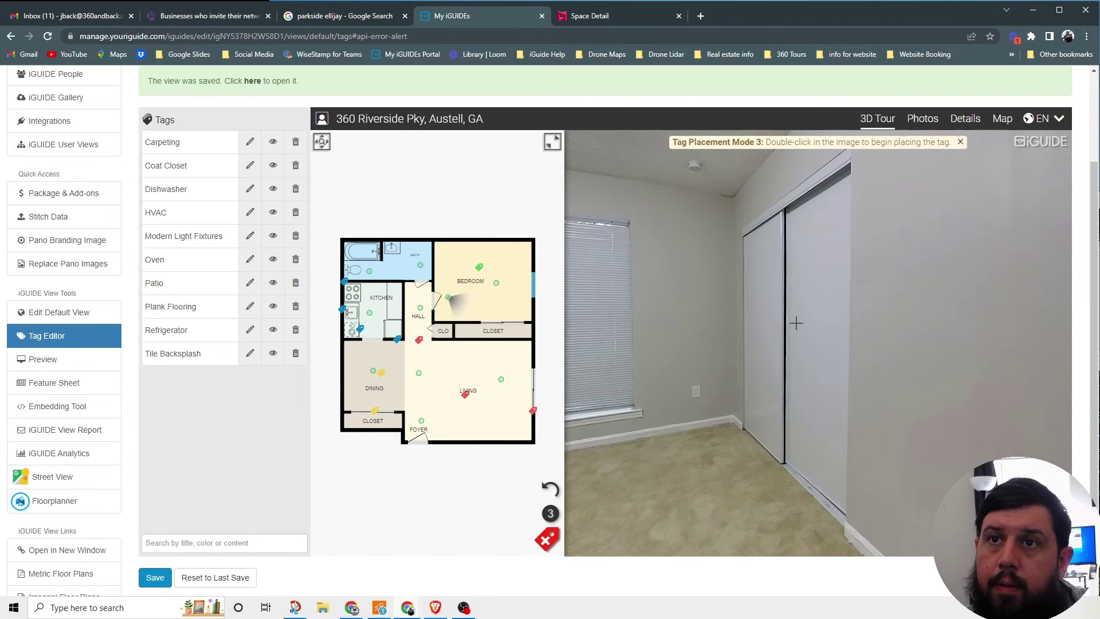
double_click(794, 327)
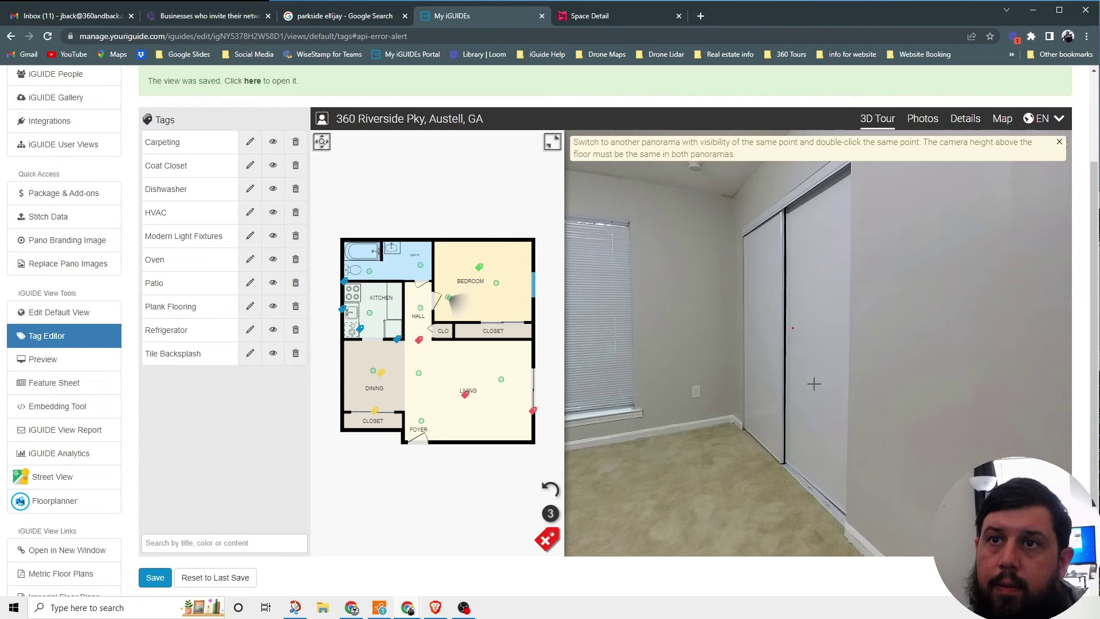
- Mark the same closet door point from the bedroom's other panorama to place the new tag
drag(721, 423, 750, 382)
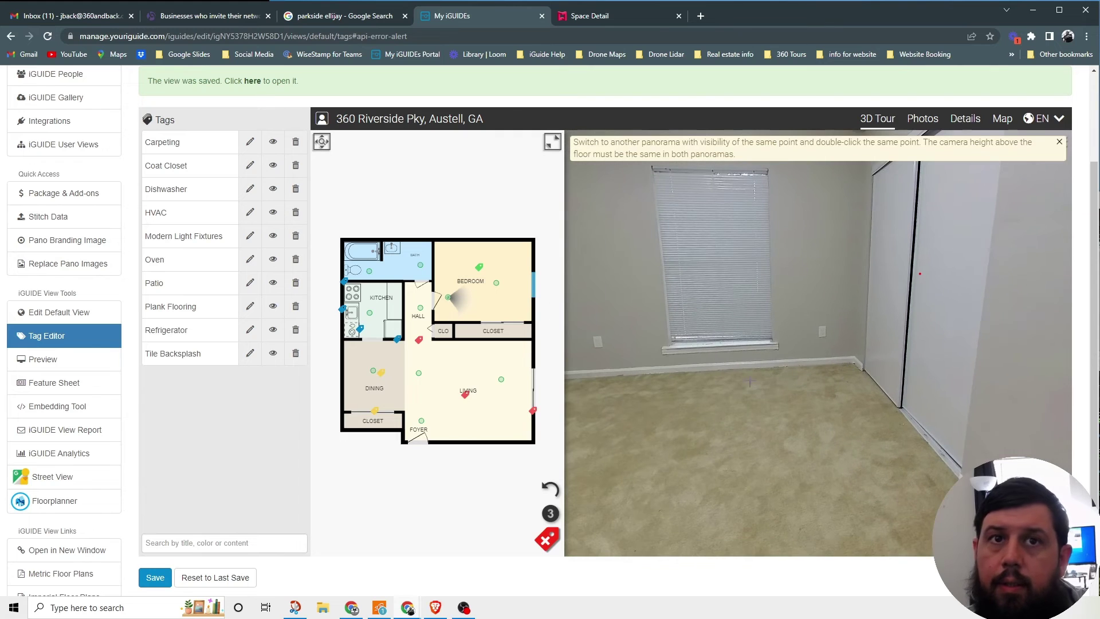
click(495, 283)
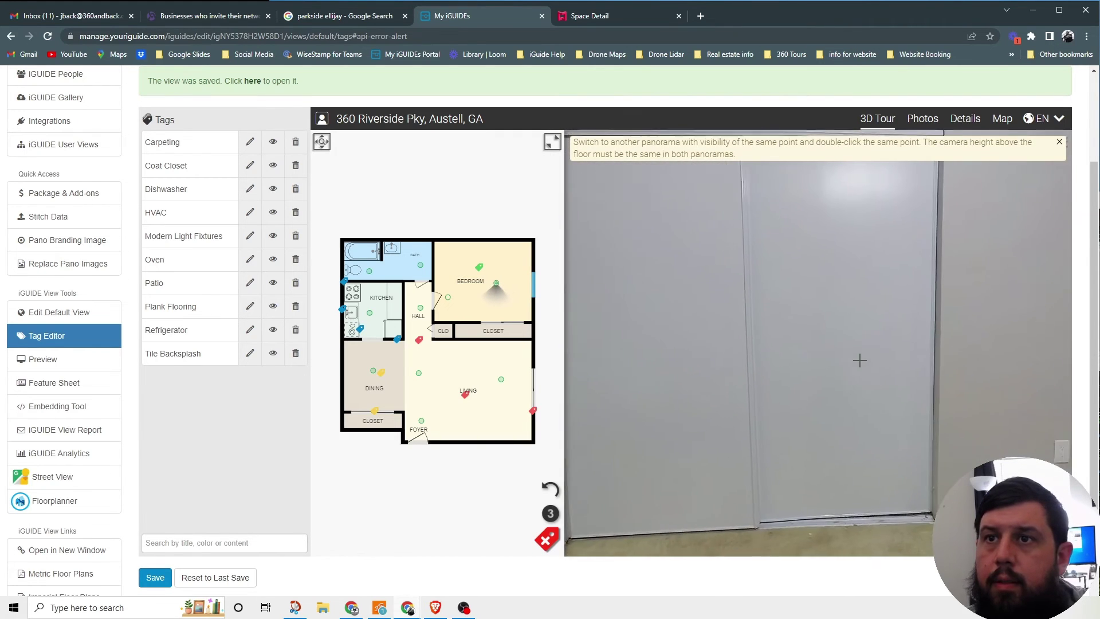
double_click(793, 390)
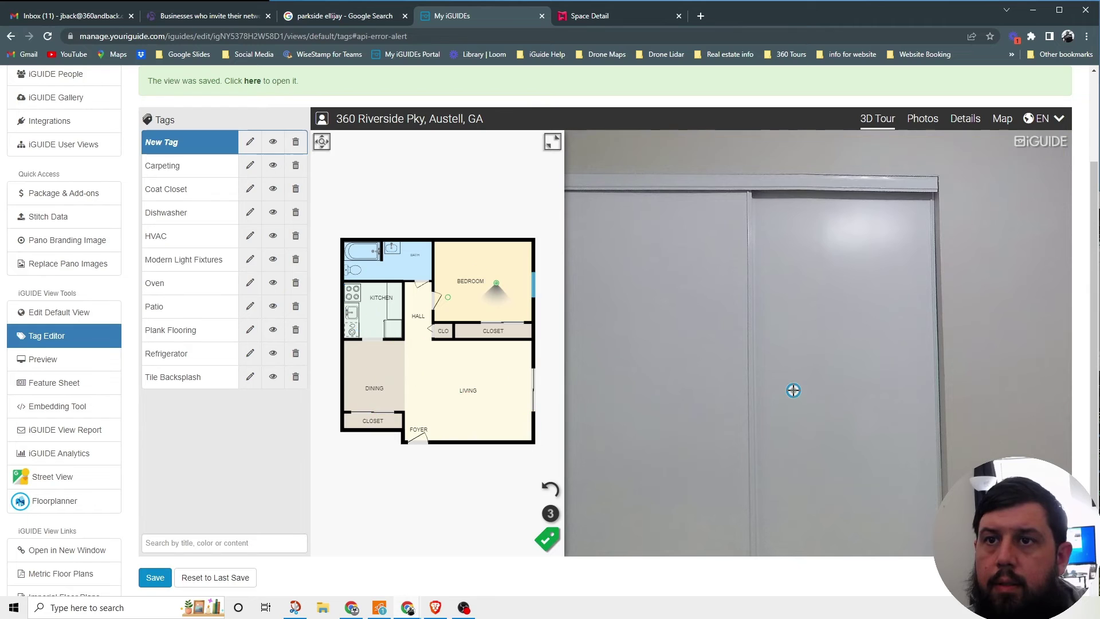
drag(830, 437, 833, 384)
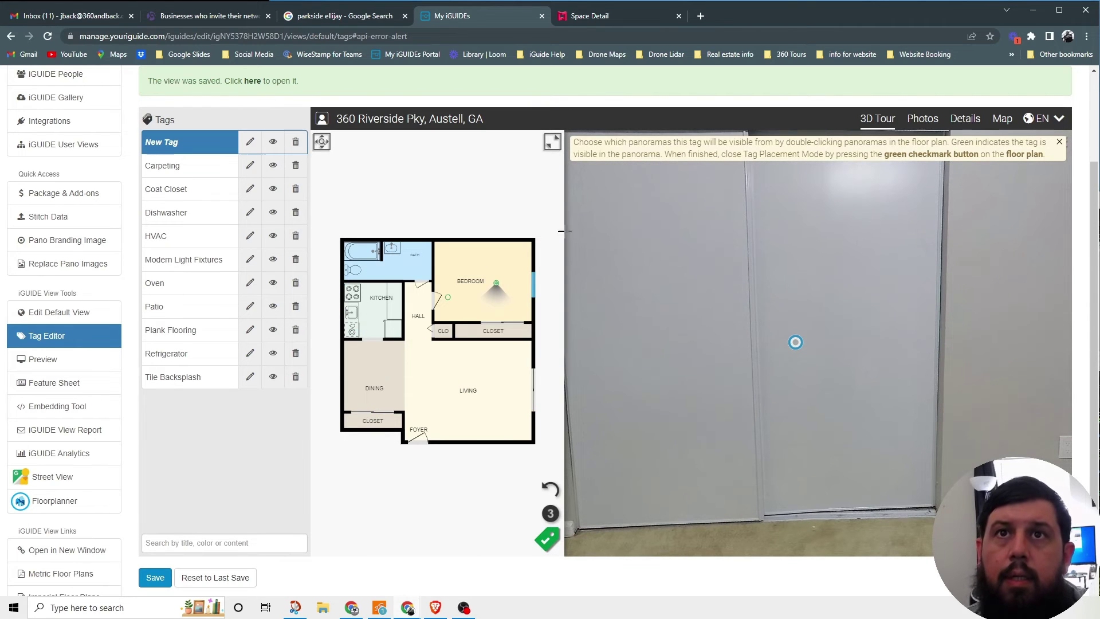
- Title the new tag "Spacious Closet", with a matching heading and a description of spacious closets for clothes and belongings, without bending or straining
click(250, 142)
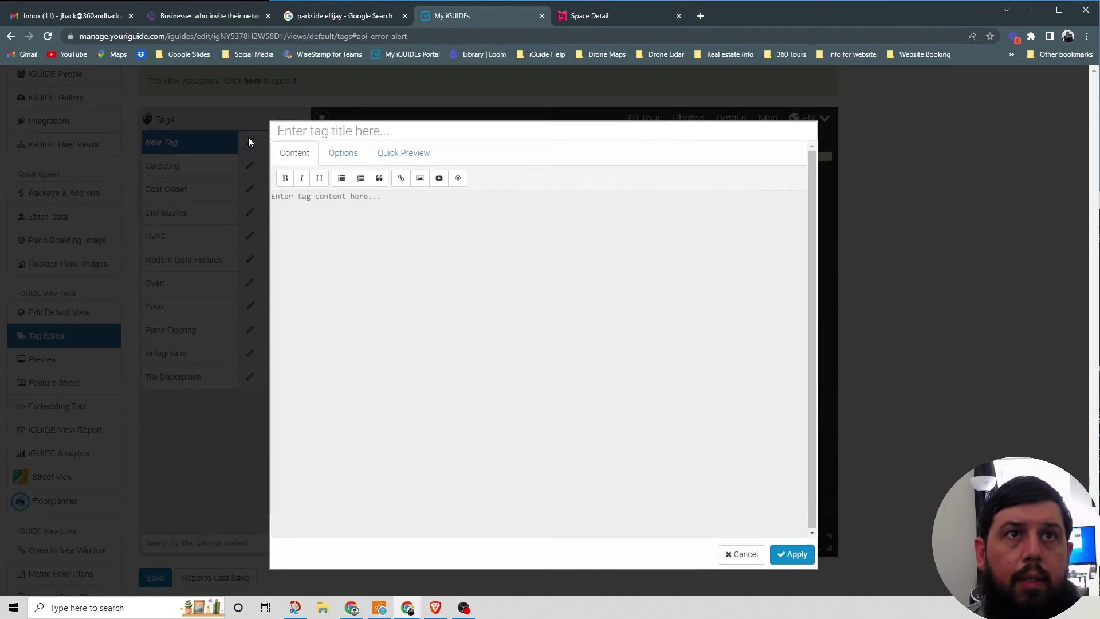
text(Spacious Closet)
click(300, 179)
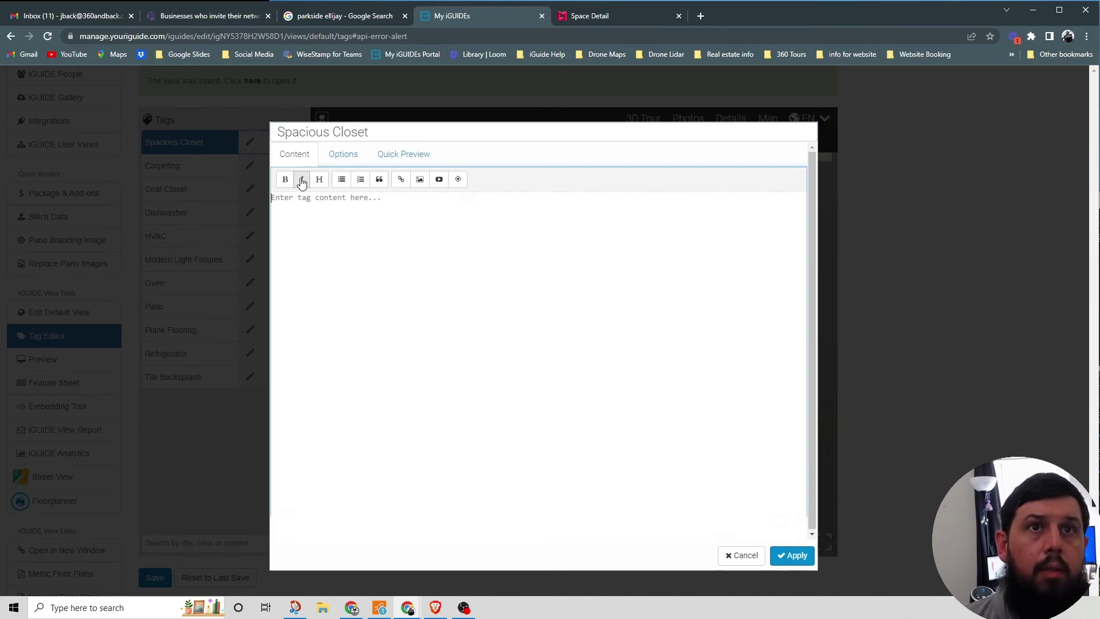
text(Spacious Closet)
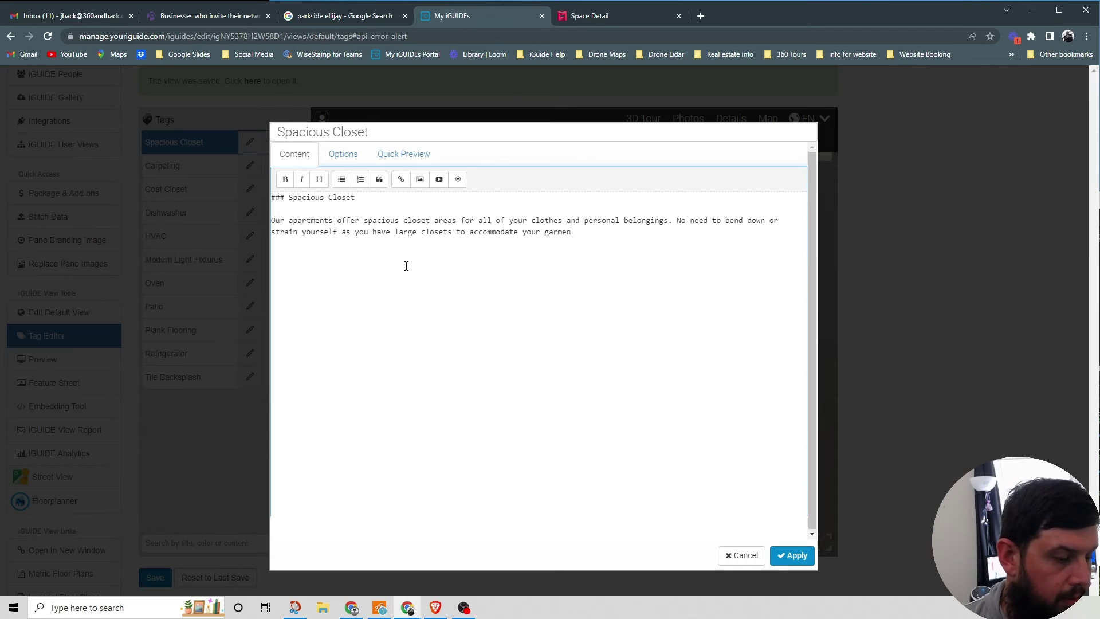
- Give the Spacious Closet tag an opaque green hotspot and apply it
click(343, 154)
click(488, 308)
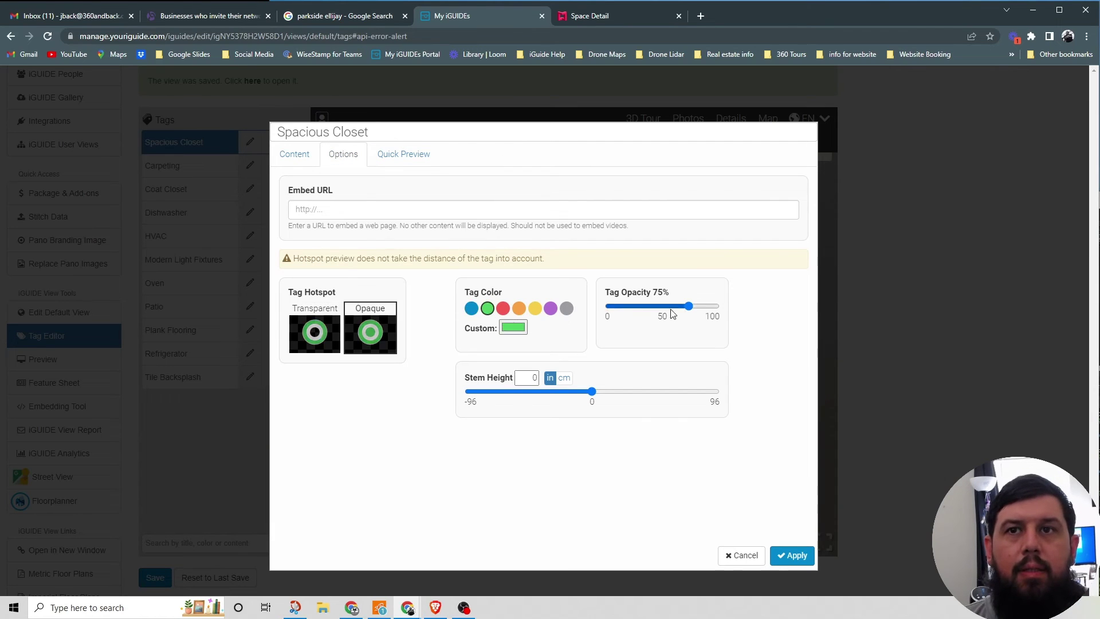
click(792, 556)
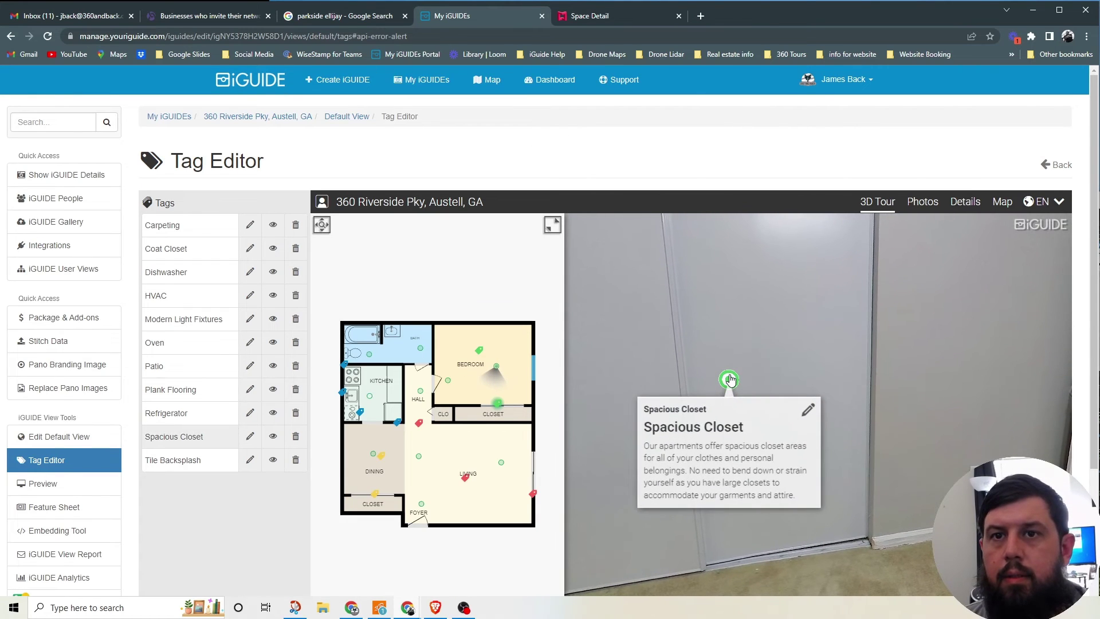
- Walk through the iGUIDE tour from the bedroom closet via the hall into the bathroom
click(772, 378)
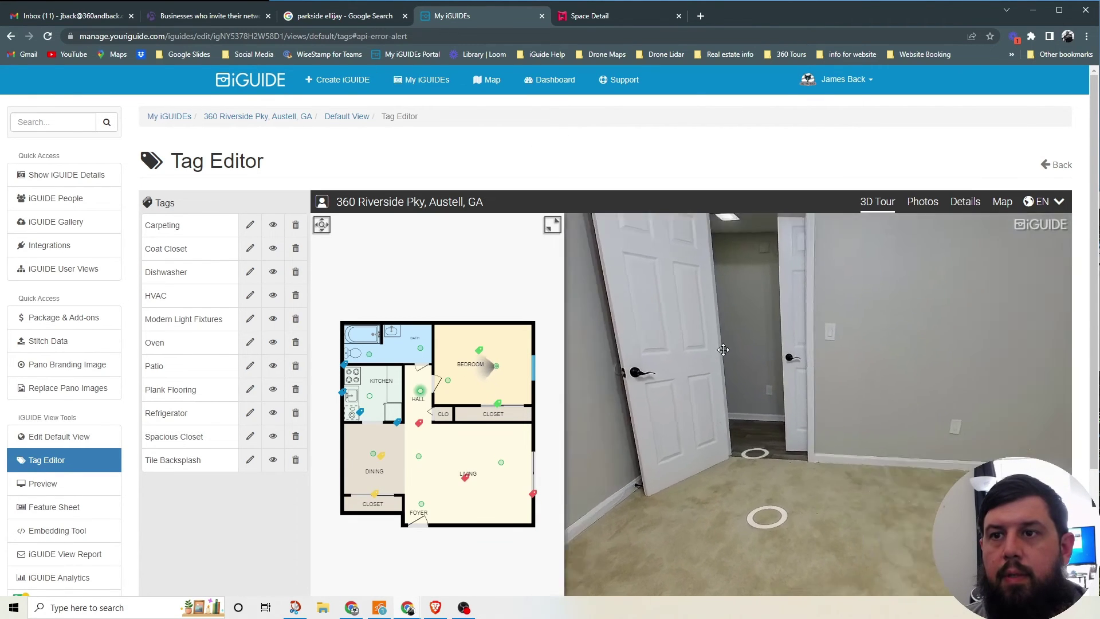
click(669, 445)
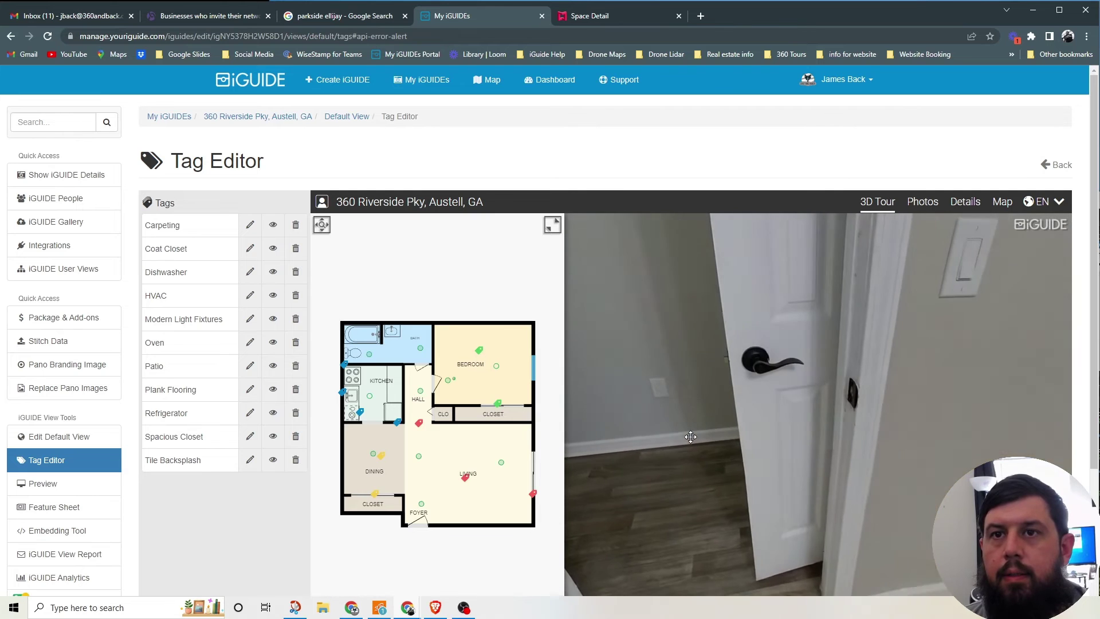
click(729, 453)
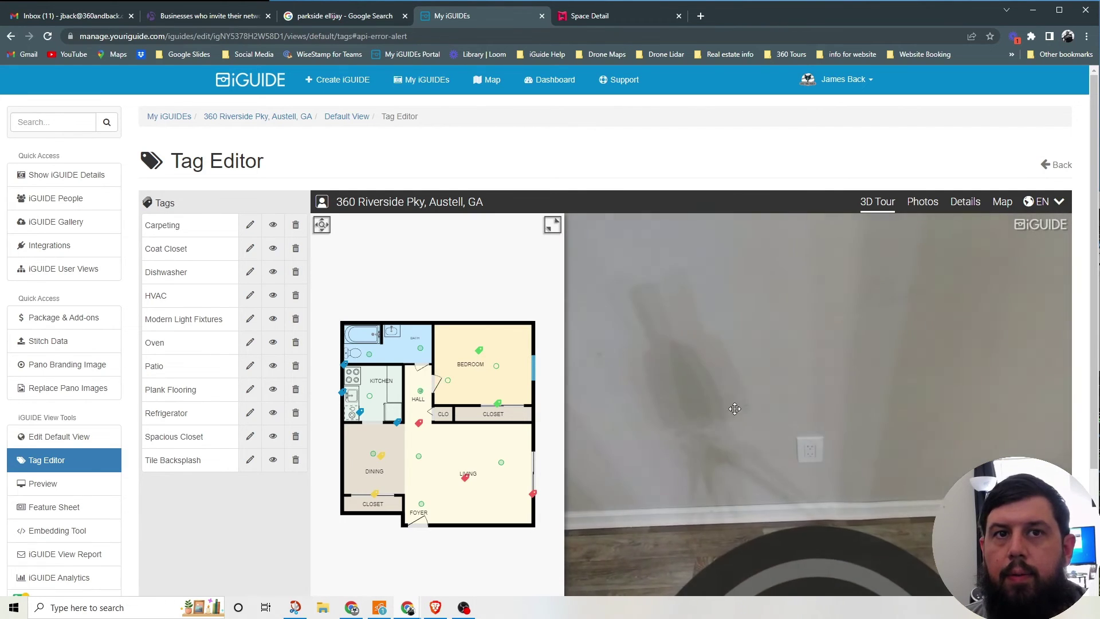
click(860, 494)
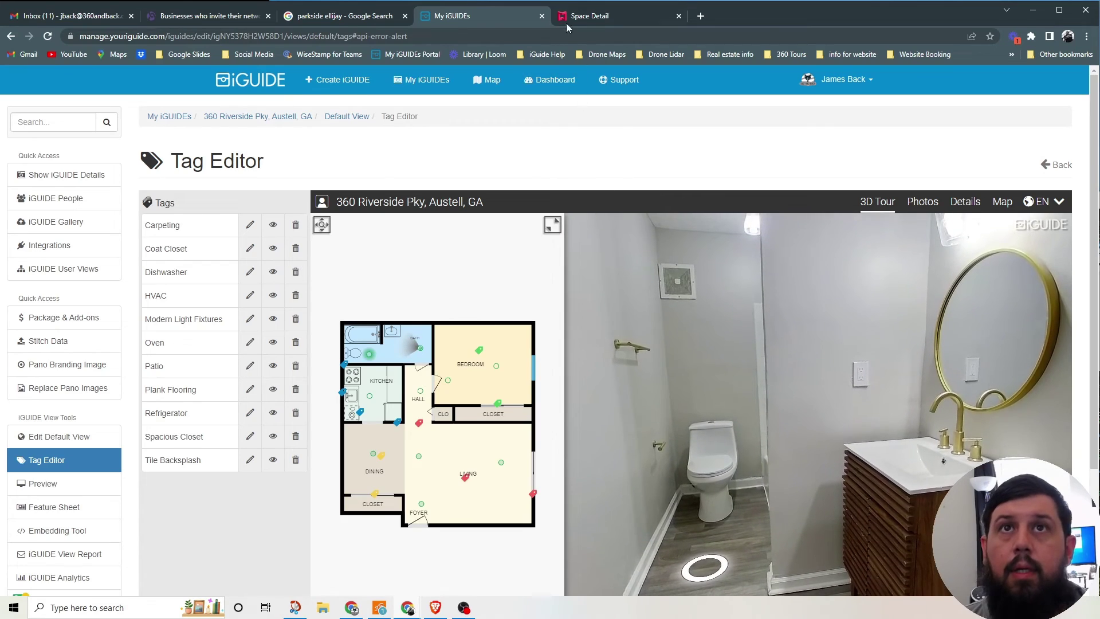
- Switch to the Matterport tour and walk from the bedroom to the bathroom entrance, facing the vanity and toilet
click(591, 16)
drag(553, 394, 679, 353)
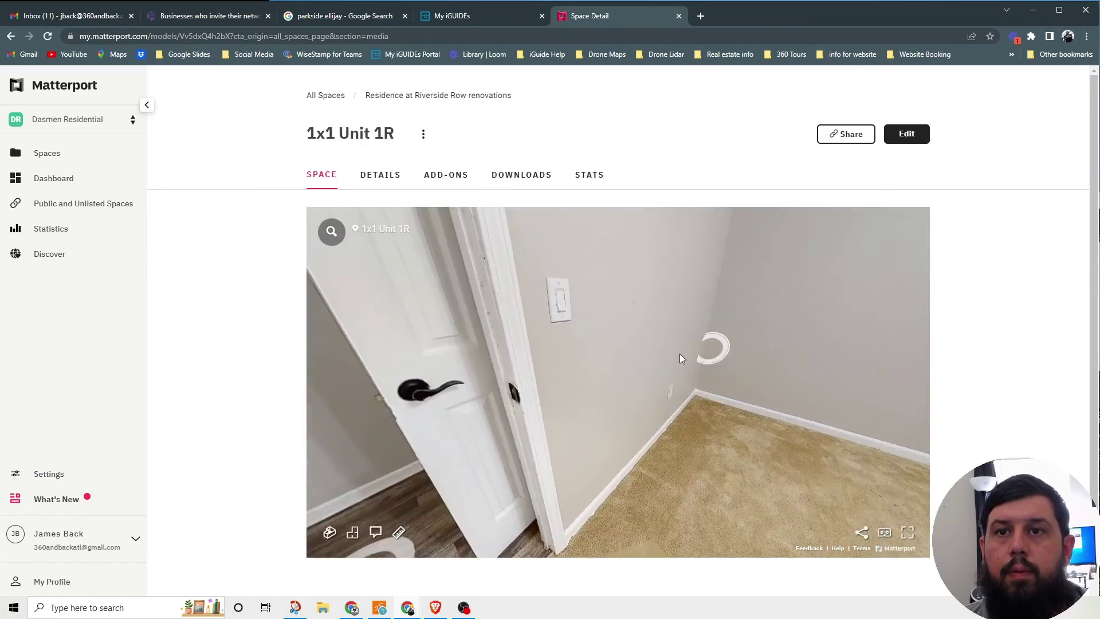
click(642, 402)
drag(616, 384, 673, 377)
click(614, 369)
click(628, 374)
click(670, 373)
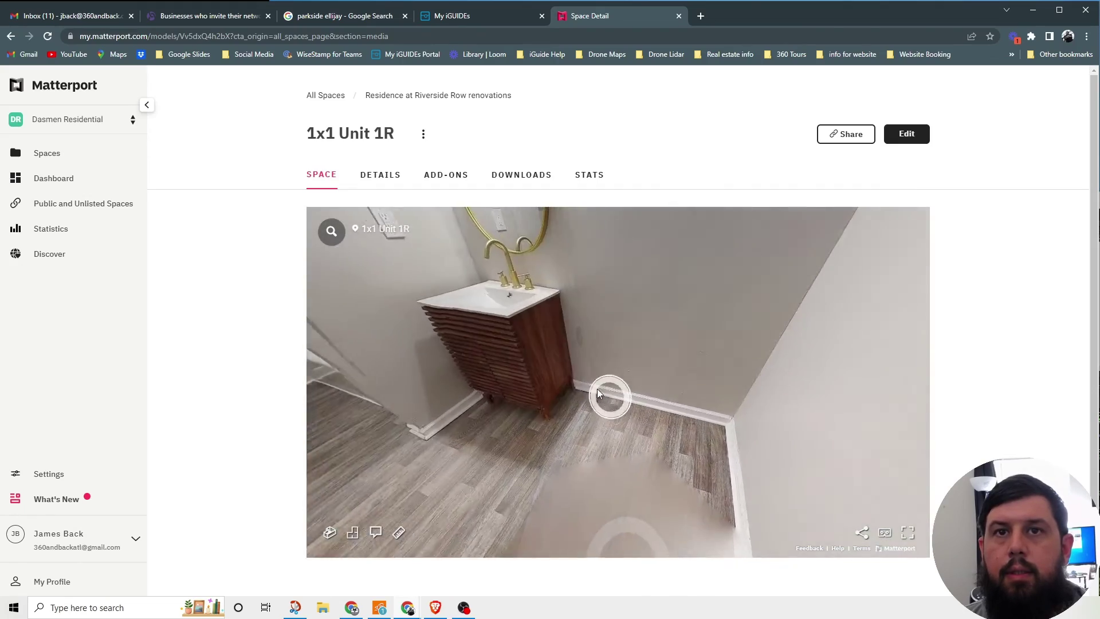
drag(597, 389, 626, 455)
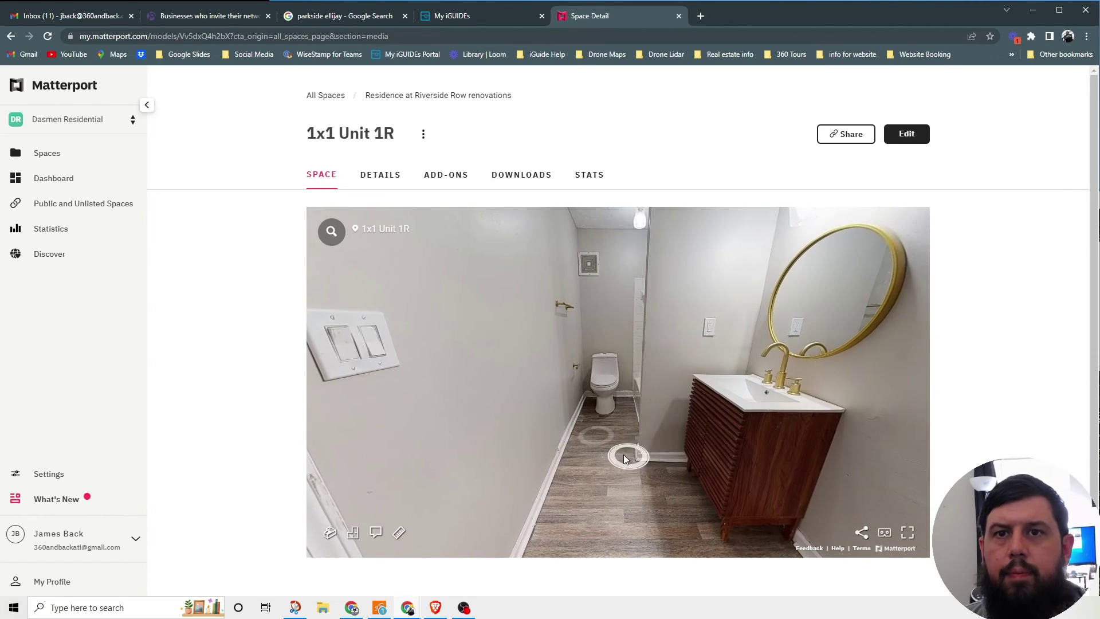
- Examine the Matterport bathroom's shower, ceiling and tub area for tags and preview the text of the bathtub's tag
click(590, 437)
drag(775, 425, 704, 363)
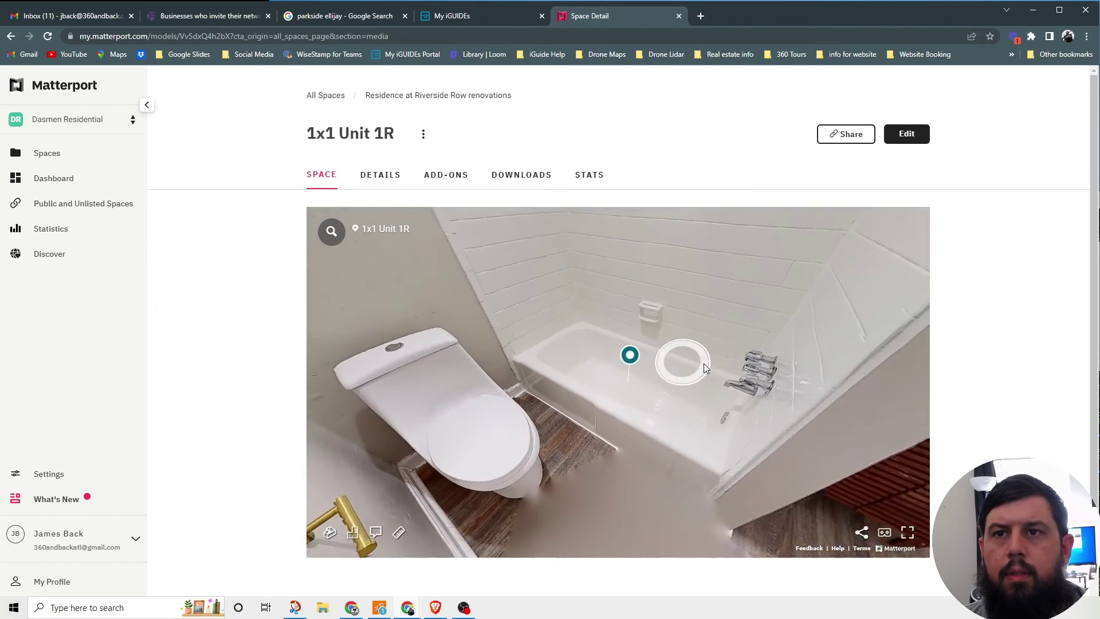
click(795, 342)
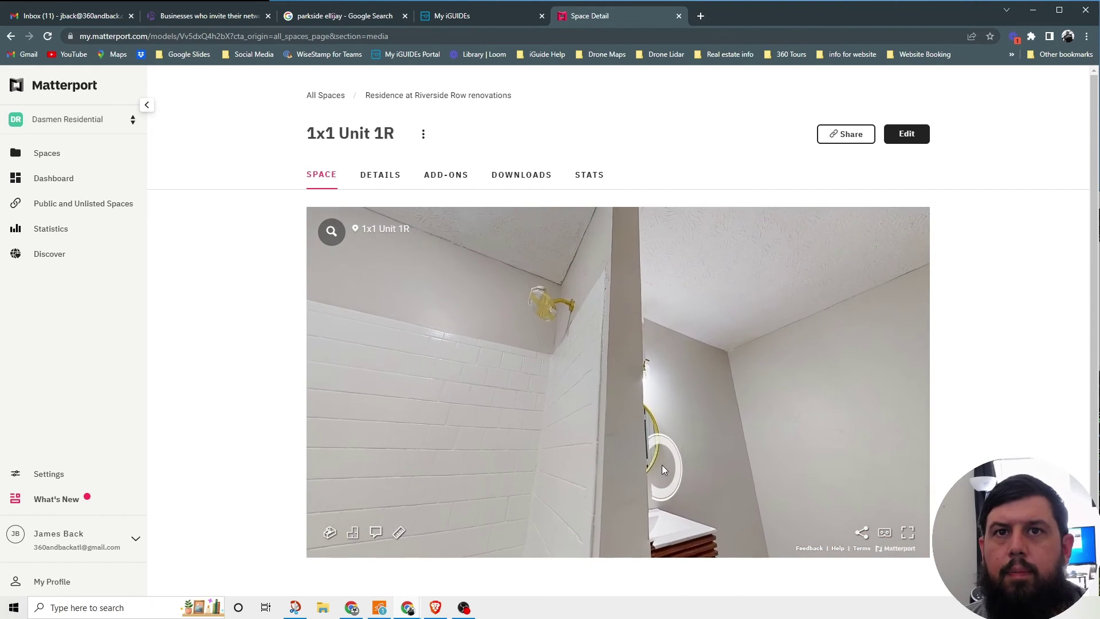
drag(658, 463, 603, 381)
click(711, 383)
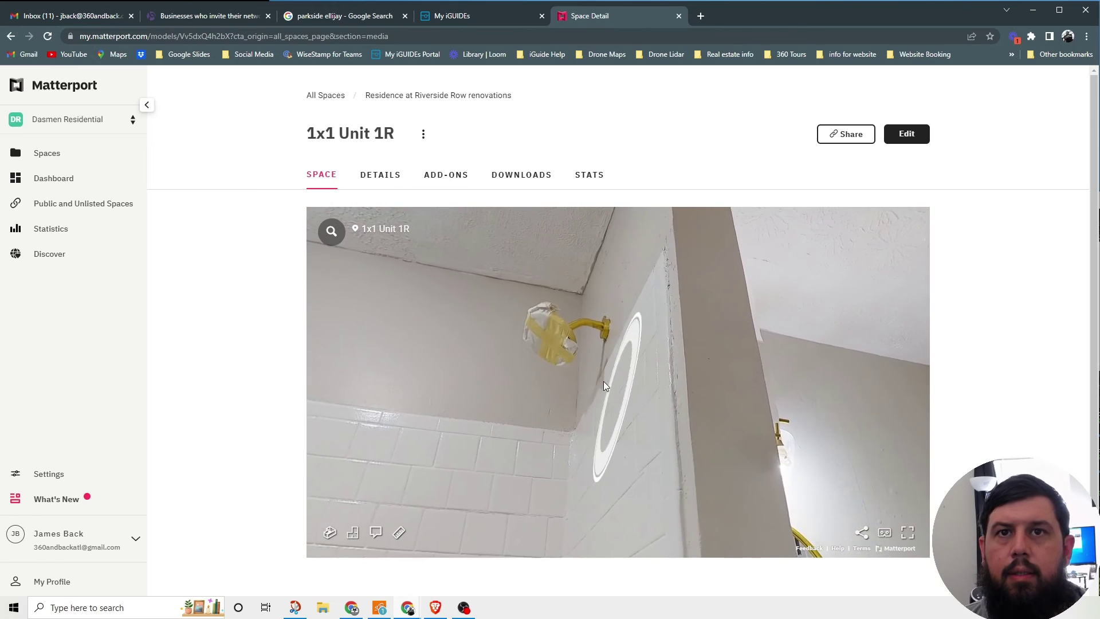
click(589, 430)
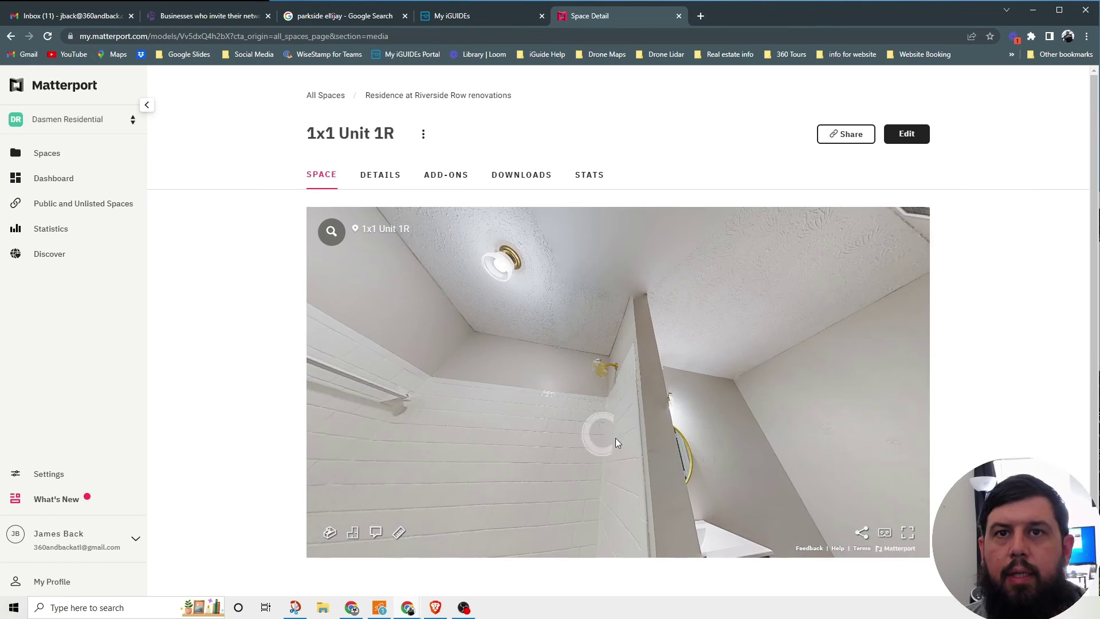
drag(615, 438, 750, 340)
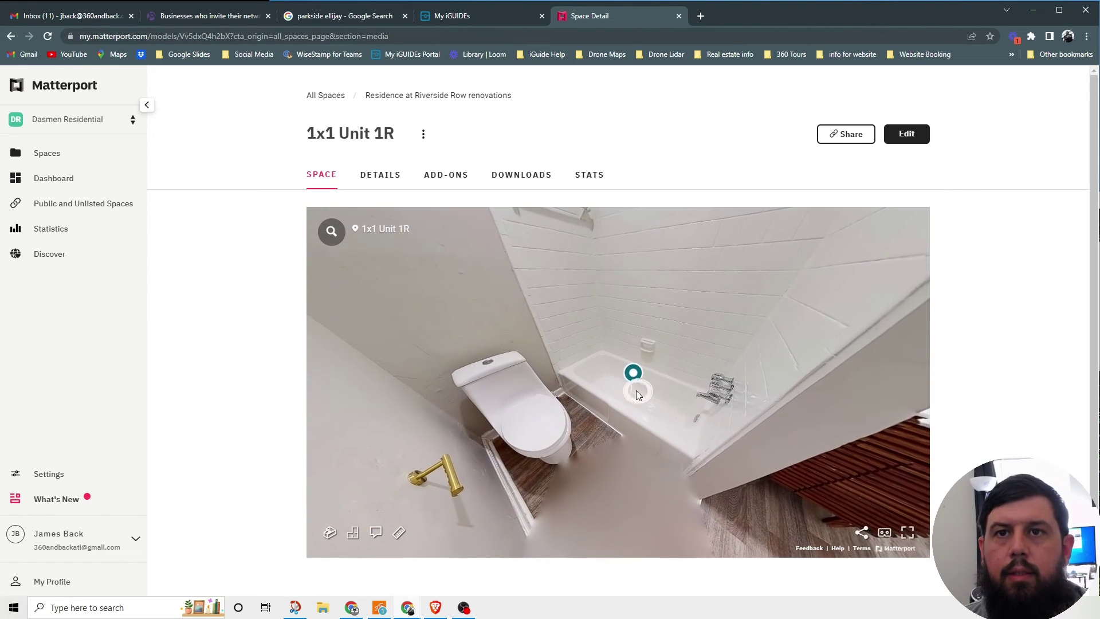
mouse_move(634, 375)
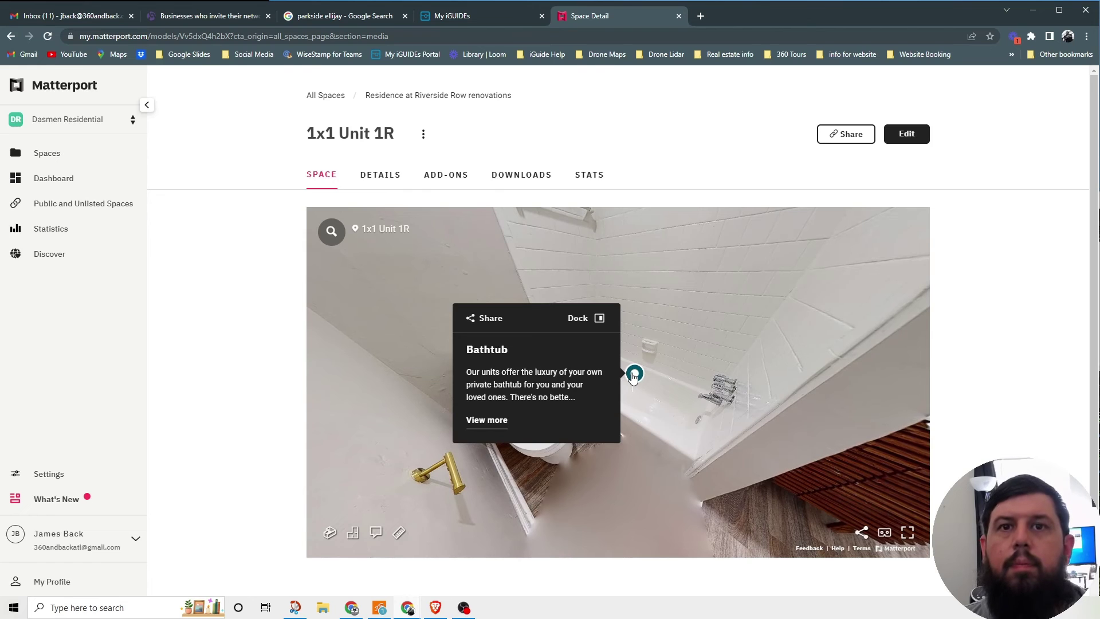
- Return to the iGUIDE editor and place a new tag in placement mode 1 on the wall end beside the bathtub
click(477, 17)
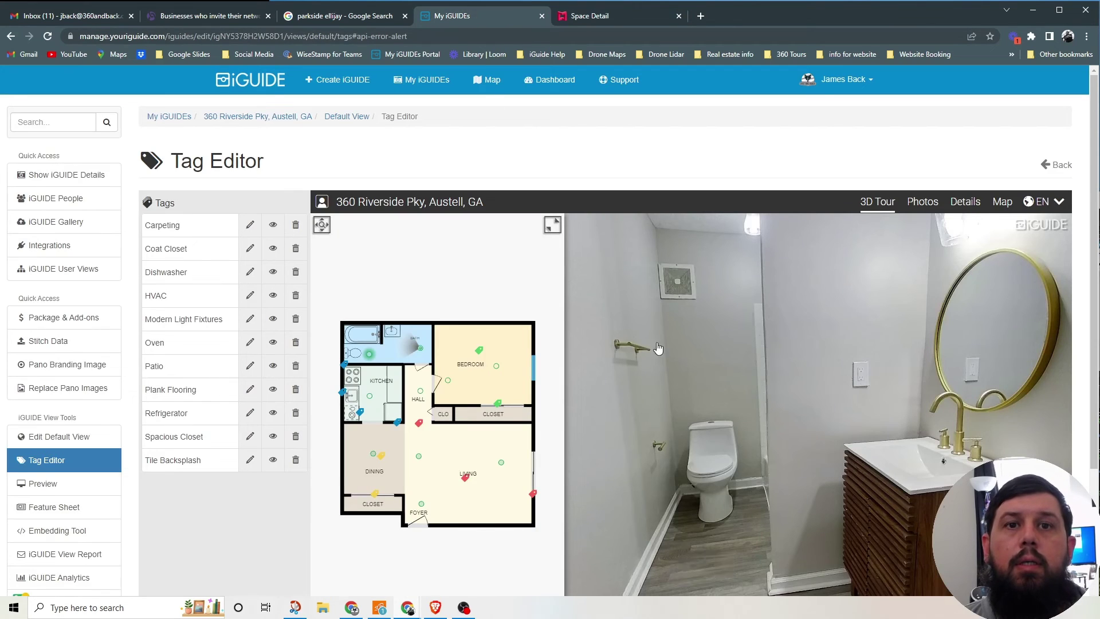
click(705, 559)
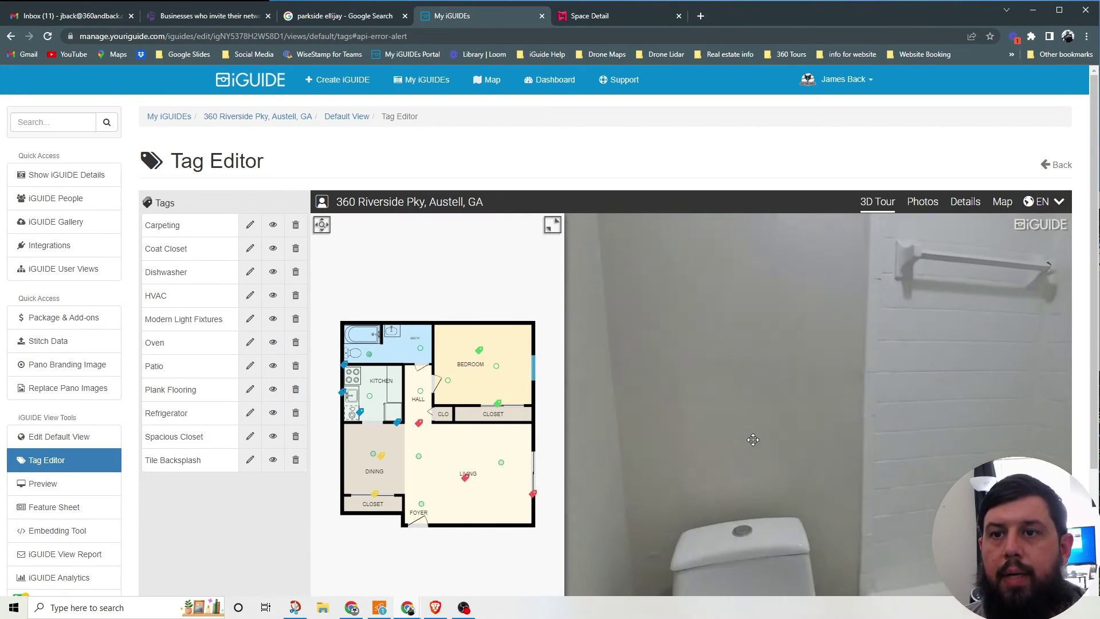
drag(704, 401, 894, 326)
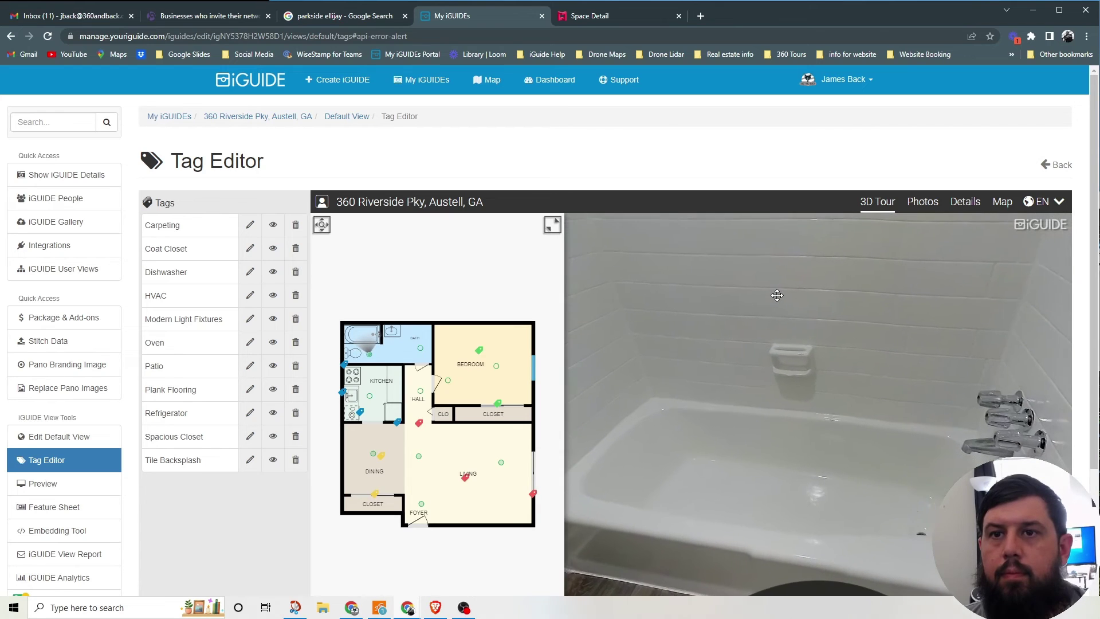
scroll(559, 573, down, 2)
click(549, 506)
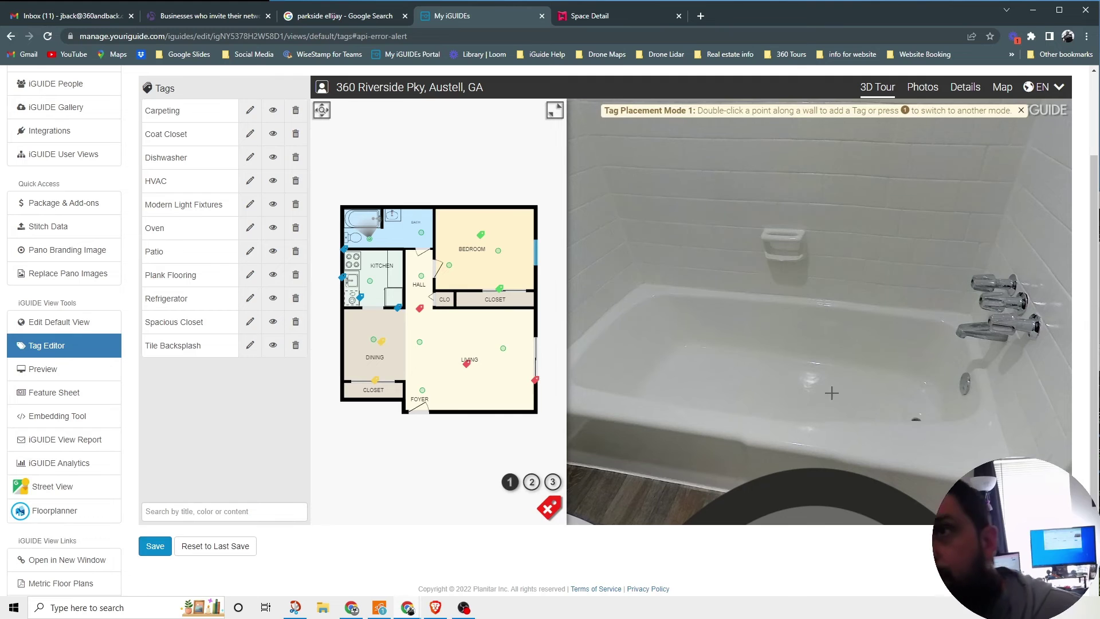
drag(947, 337, 928, 296)
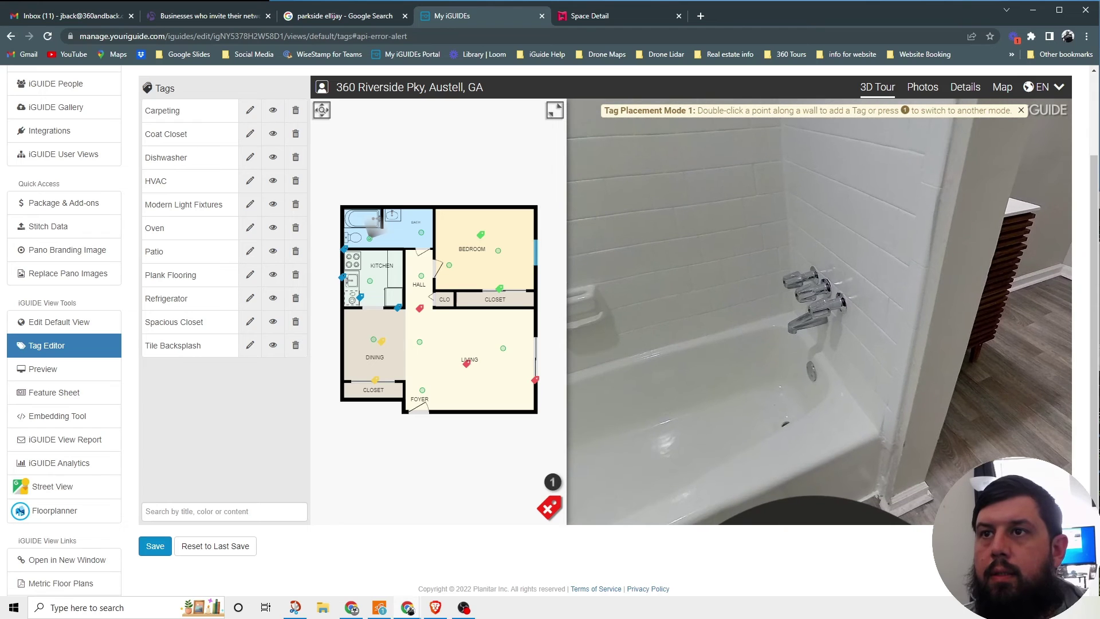
double_click(950, 280)
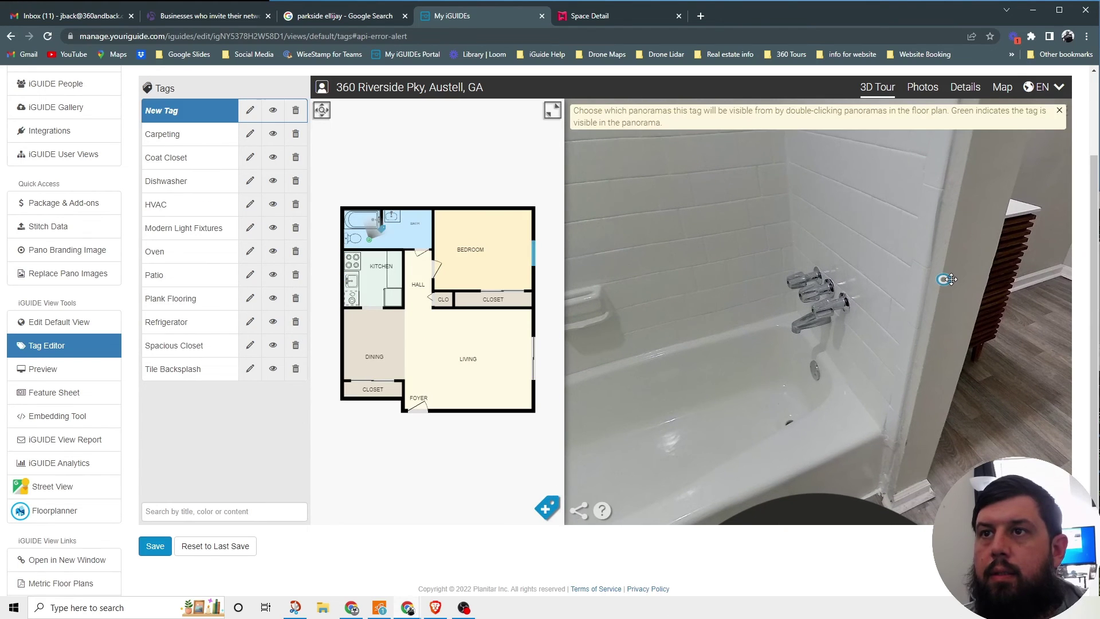
drag(940, 287, 782, 324)
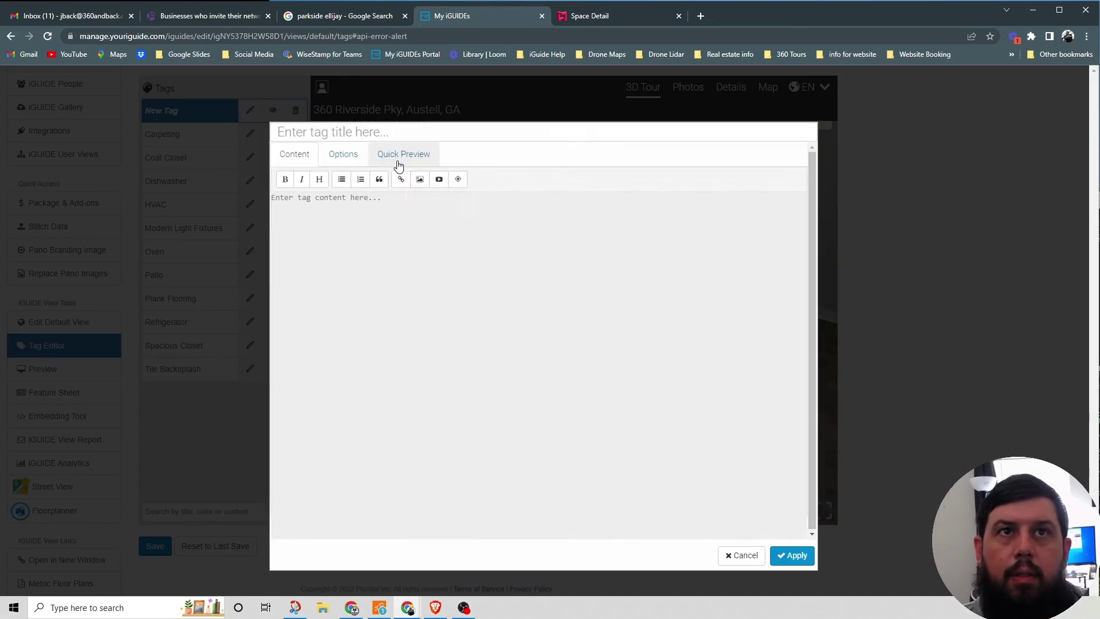
- Give the new bathroom tag a purple hotspot and adjust its opacity
click(343, 154)
click(551, 309)
drag(687, 305, 710, 306)
- Title the tag "Bathtub", add a matching heading and a description of the private bathtub for relaxing and little ones, and apply it
click(345, 133)
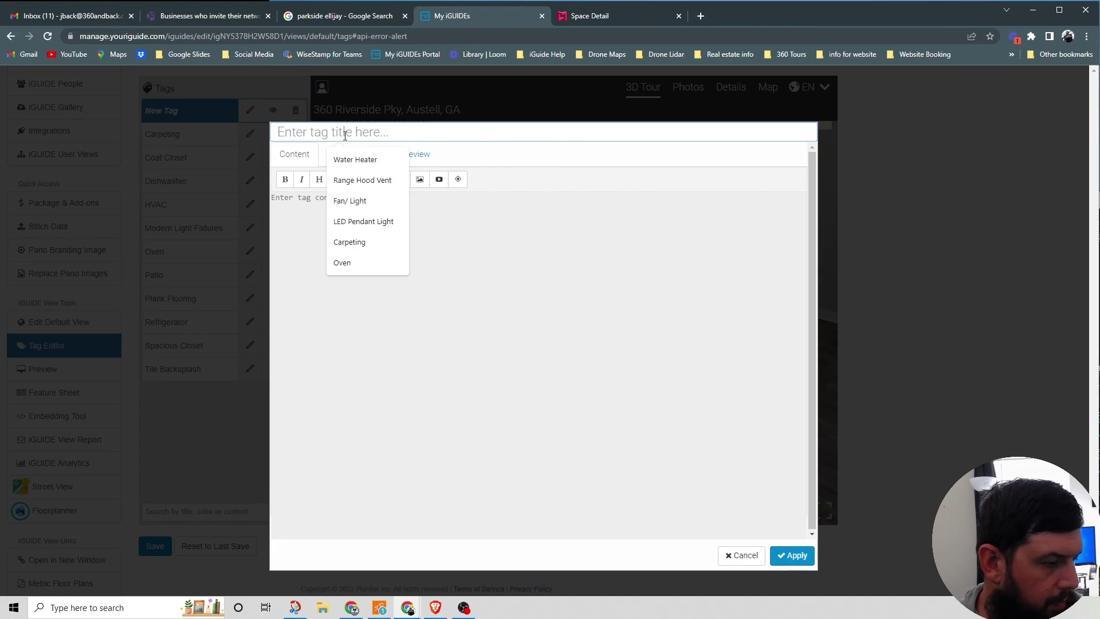
text(Bathtub)
click(410, 232)
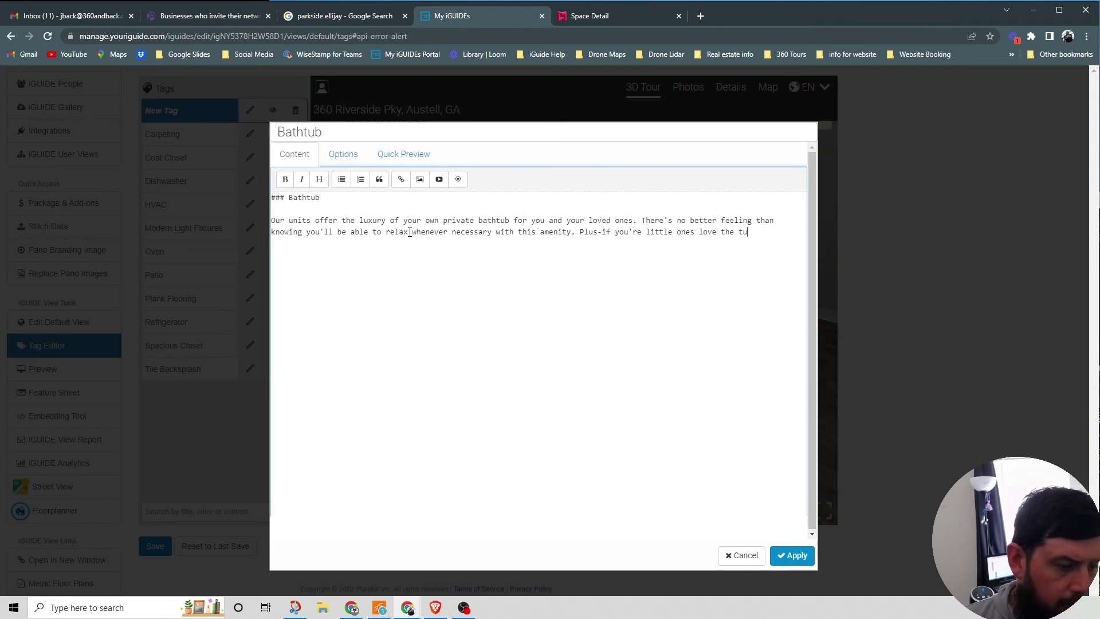
click(343, 154)
click(793, 555)
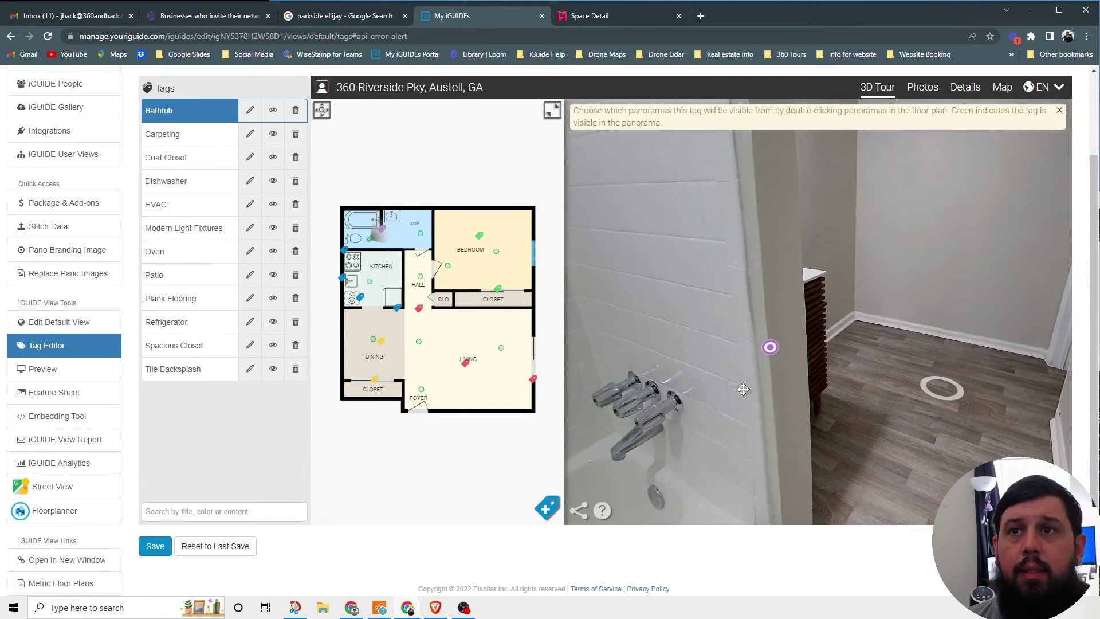
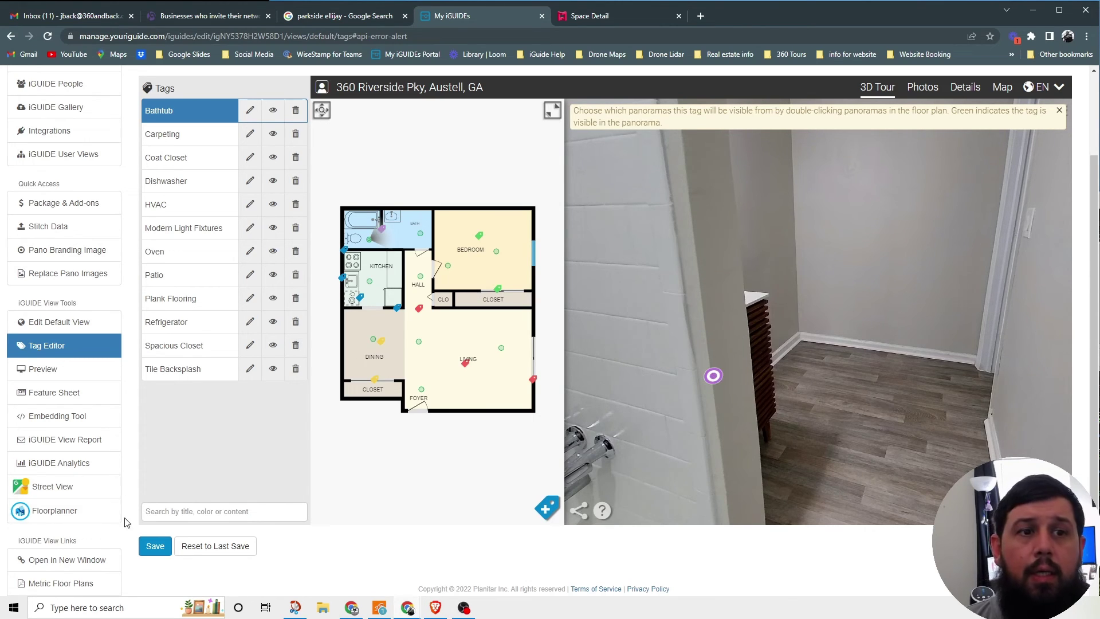
- Save the tour view with the new Bathtub tag, checking the view from the bathroom towards the hall
click(154, 546)
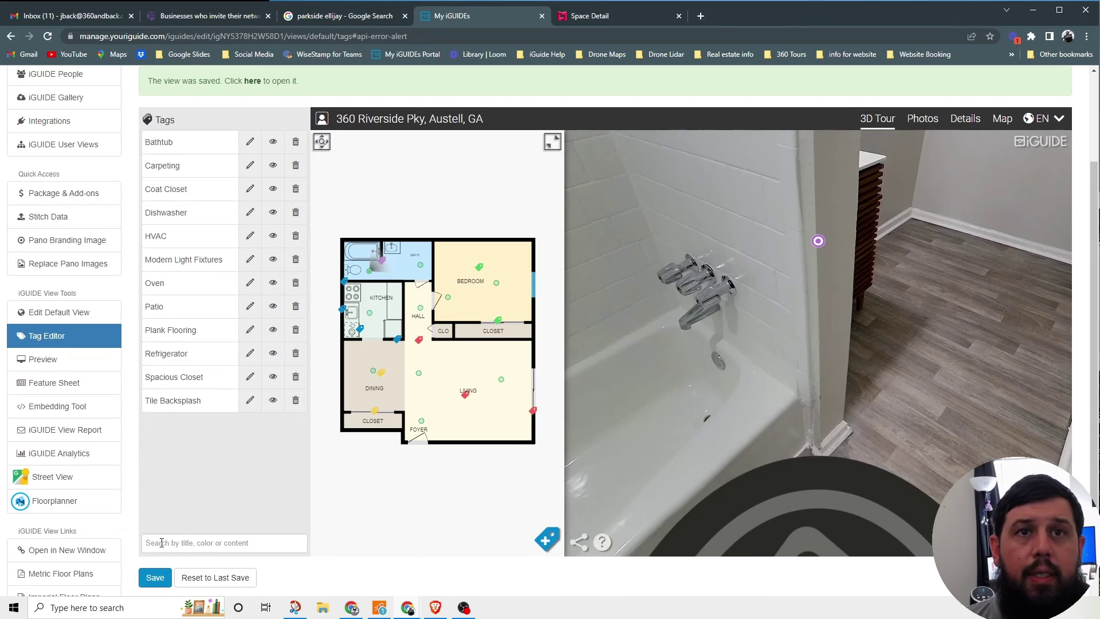
click(715, 319)
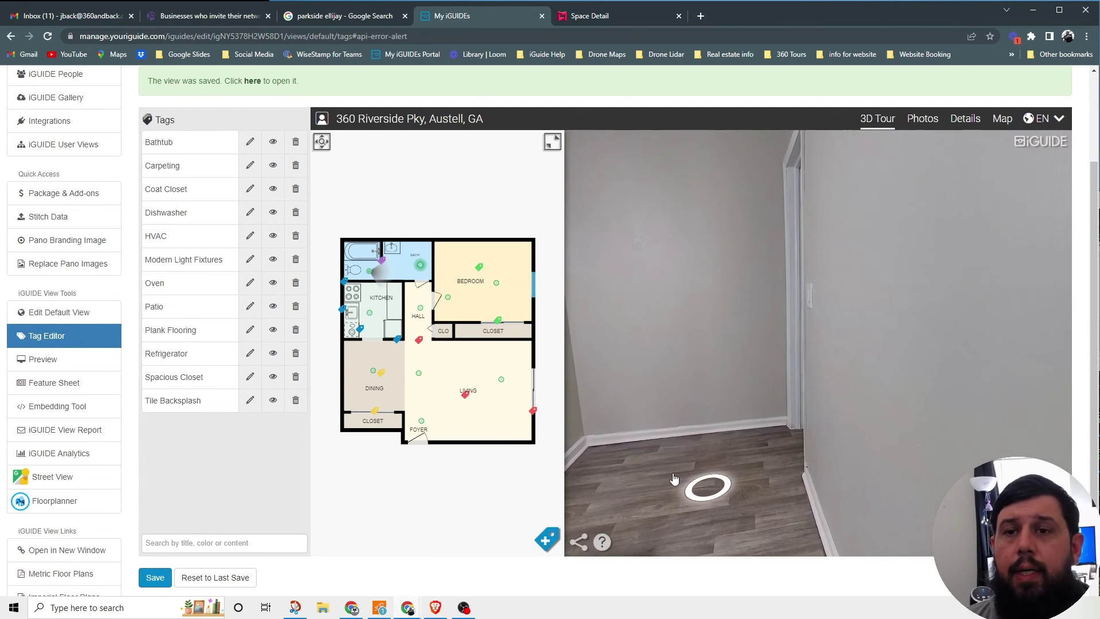
click(709, 487)
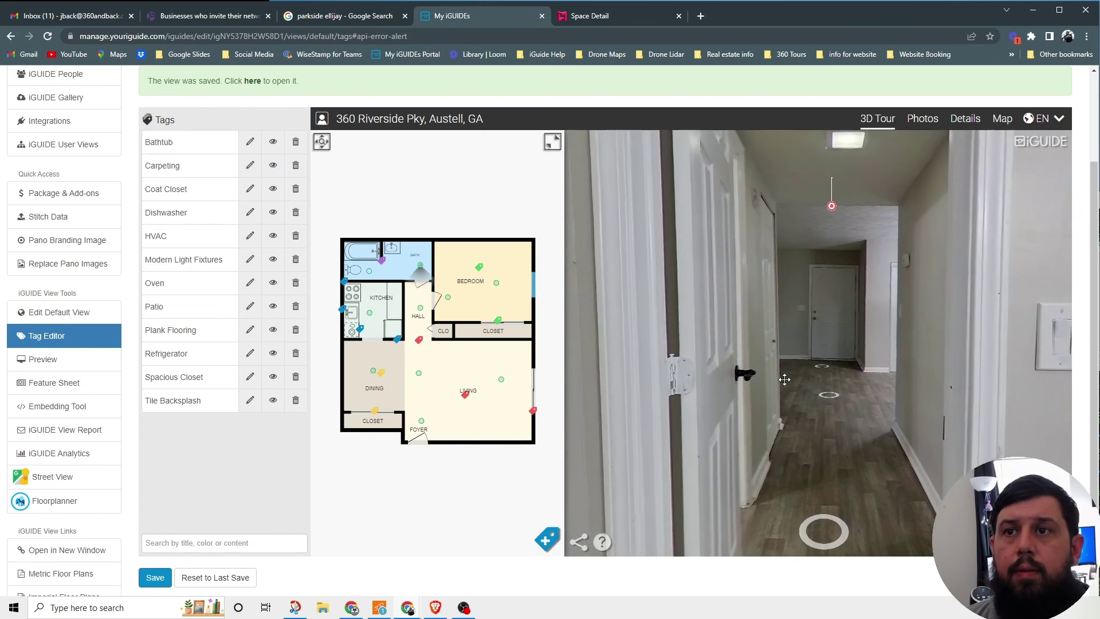
scroll(237, 460, down, 2)
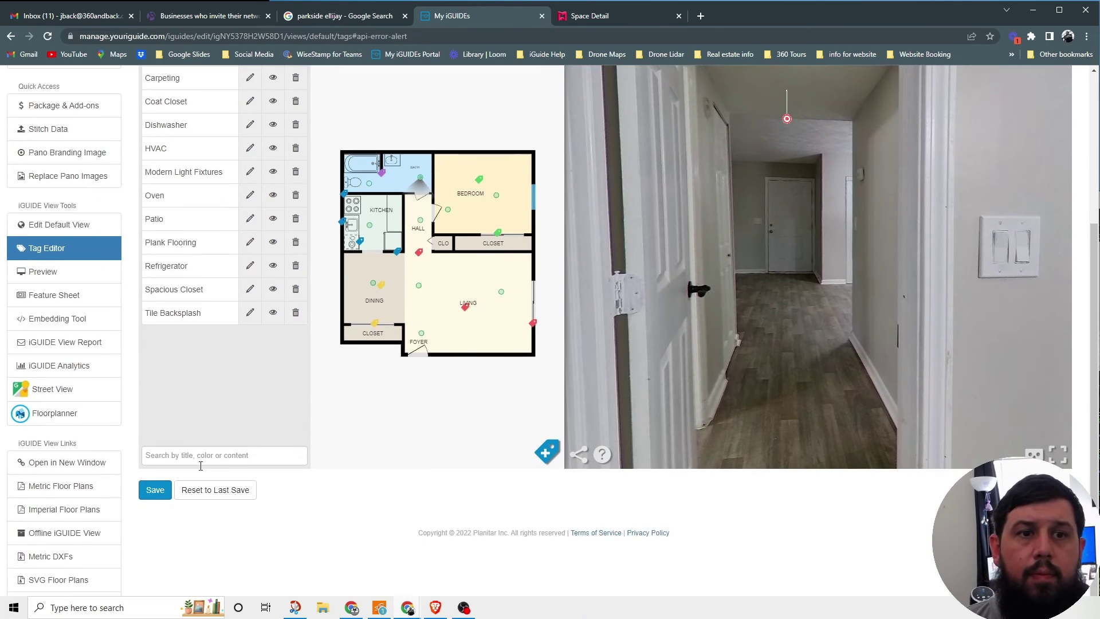
click(155, 490)
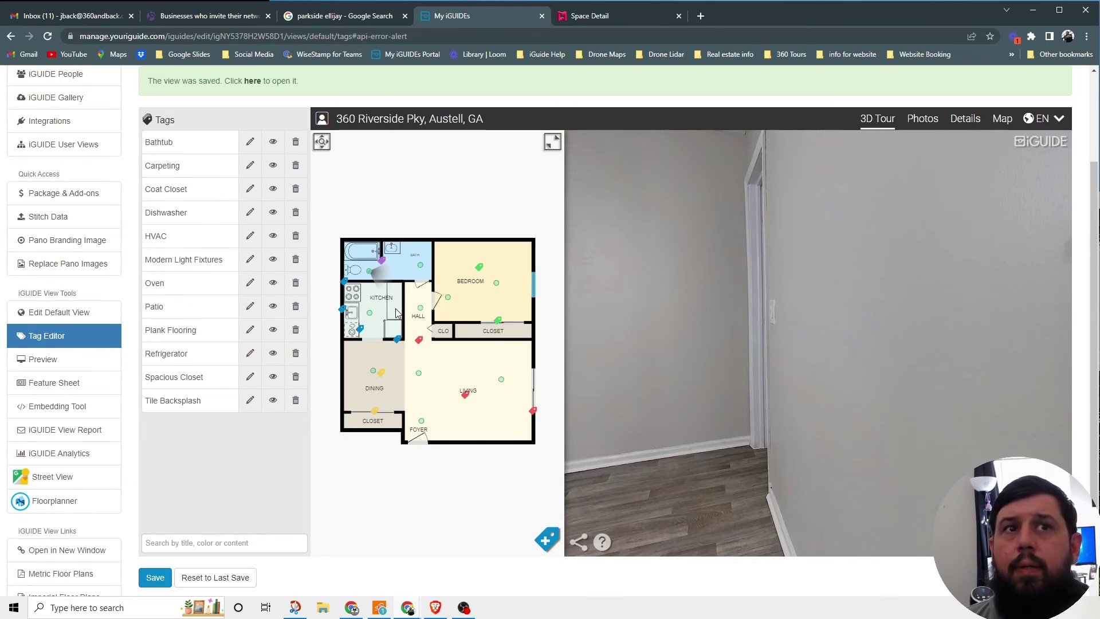
- Open the saved iGUIDE tour, compare its kitchen tags with the Matterport tour's kitchen, and return to the tag editor
click(251, 78)
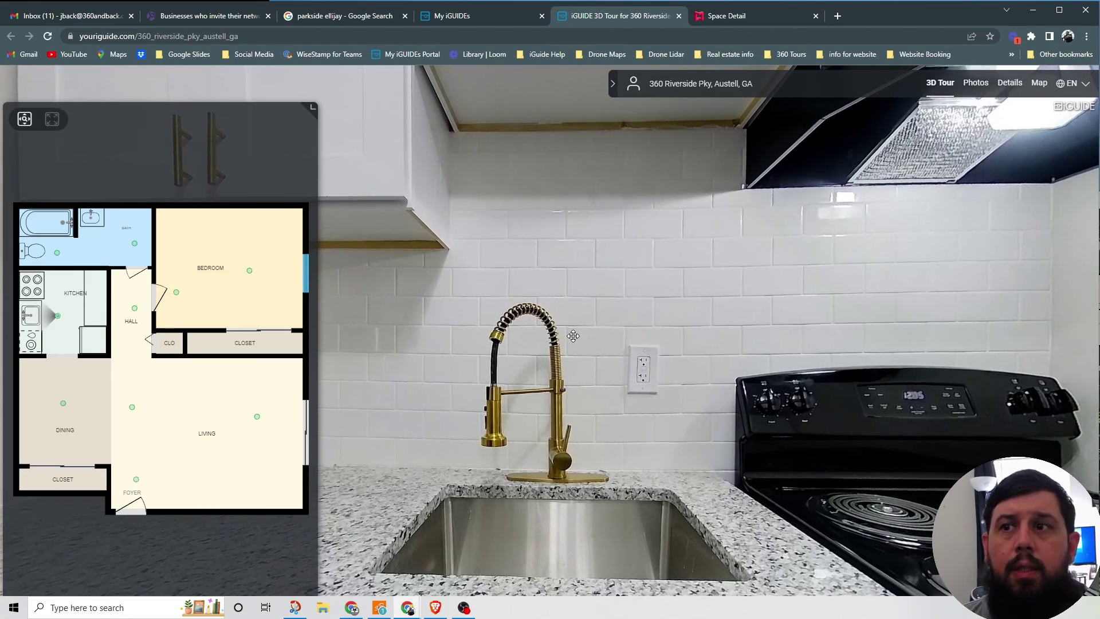
click(739, 16)
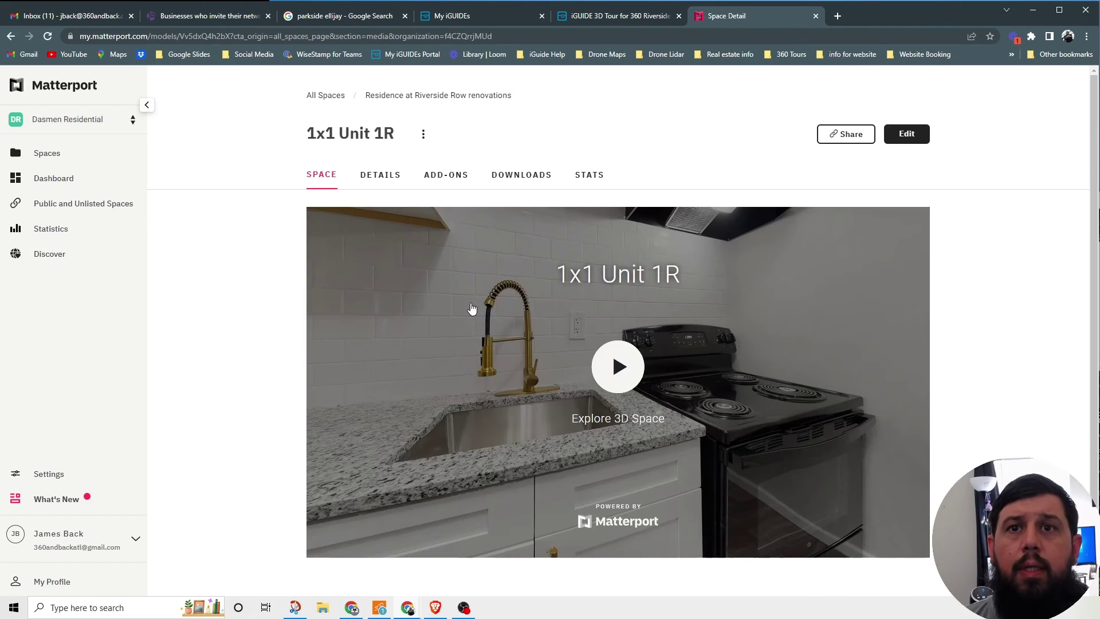
click(631, 379)
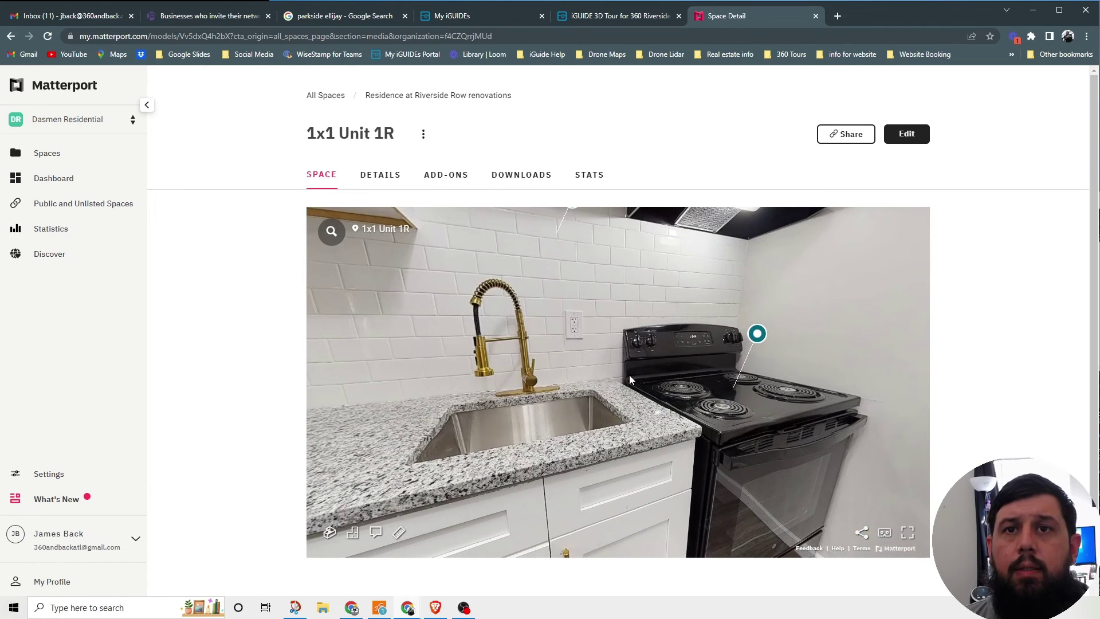
click(476, 13)
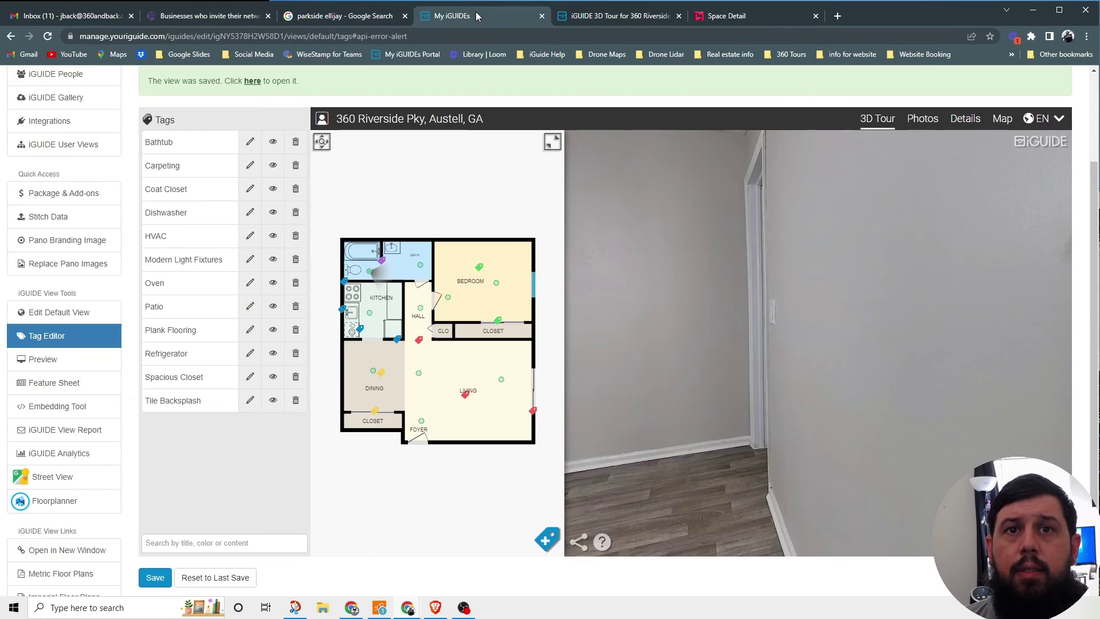
click(581, 17)
drag(826, 427, 669, 399)
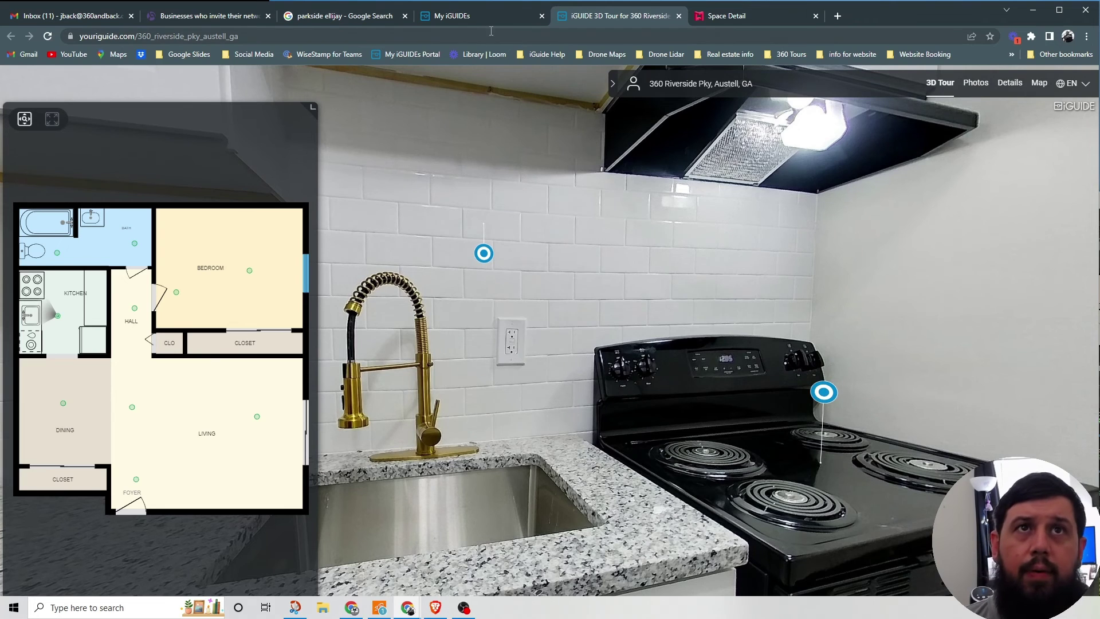
click(486, 15)
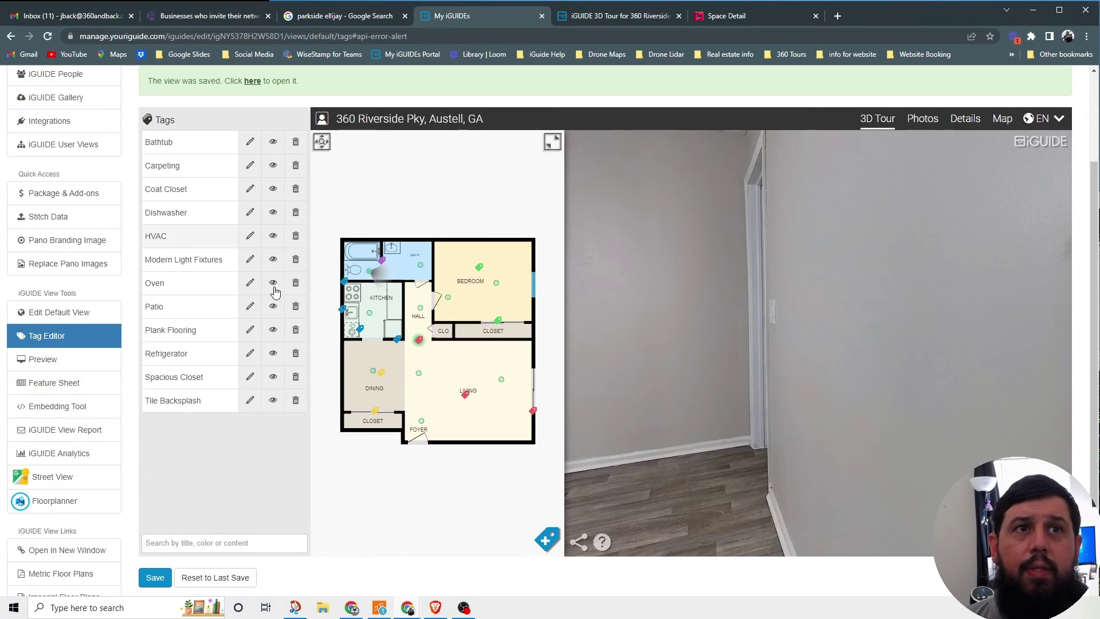
- Open the apartment iGUIDE's default view for editing and go to its floor plan and 3D tour editor
scroll(232, 409, up, 3)
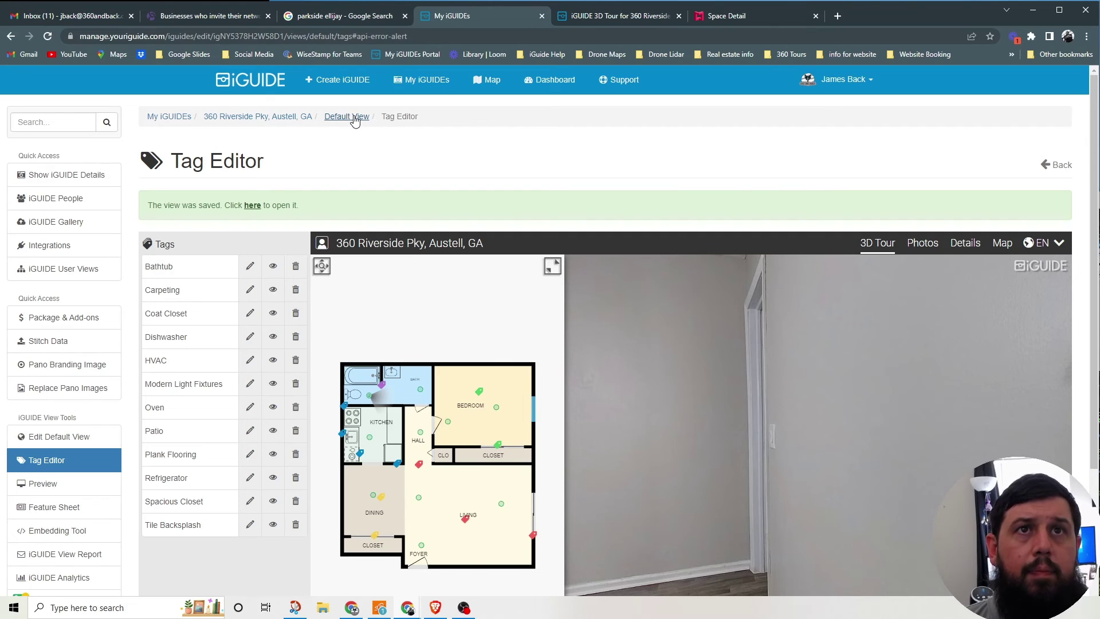
click(268, 117)
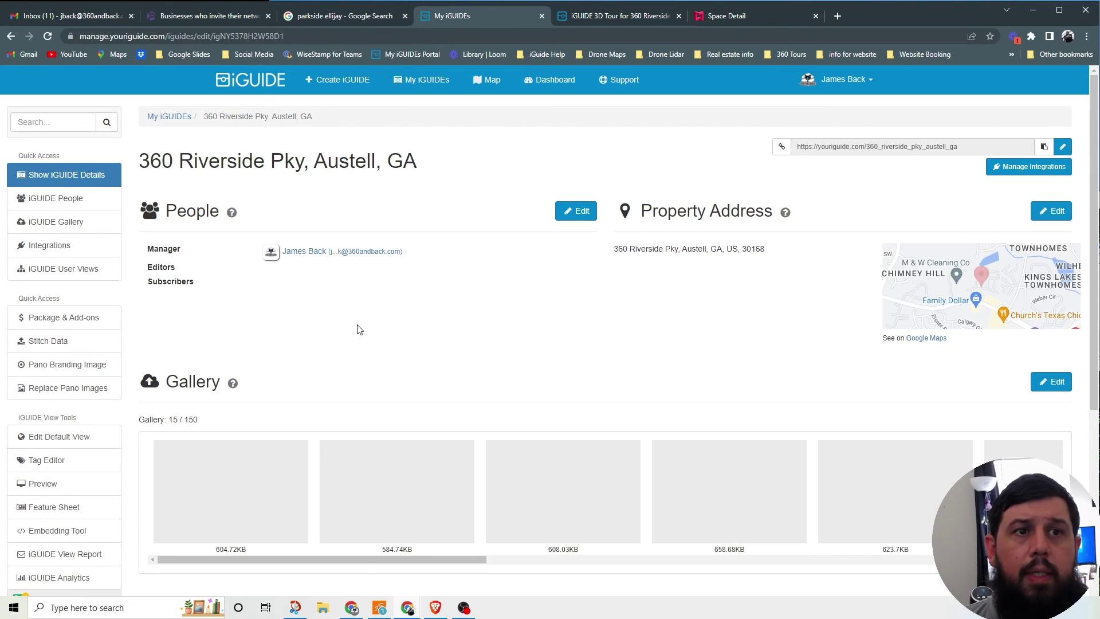
click(169, 117)
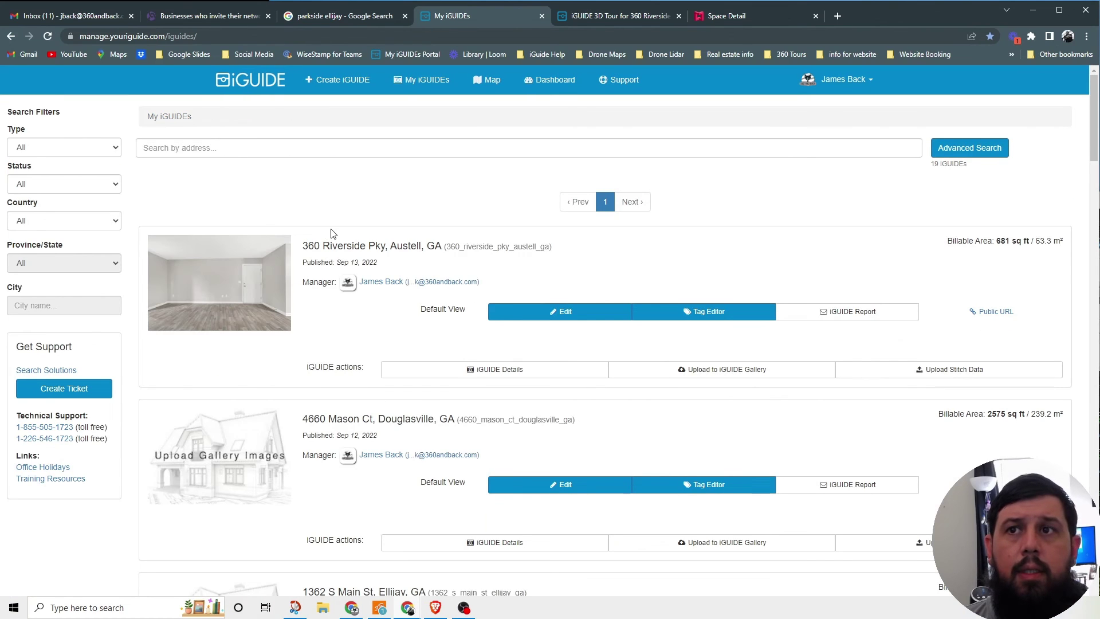
click(565, 312)
scroll(307, 353, down, 5)
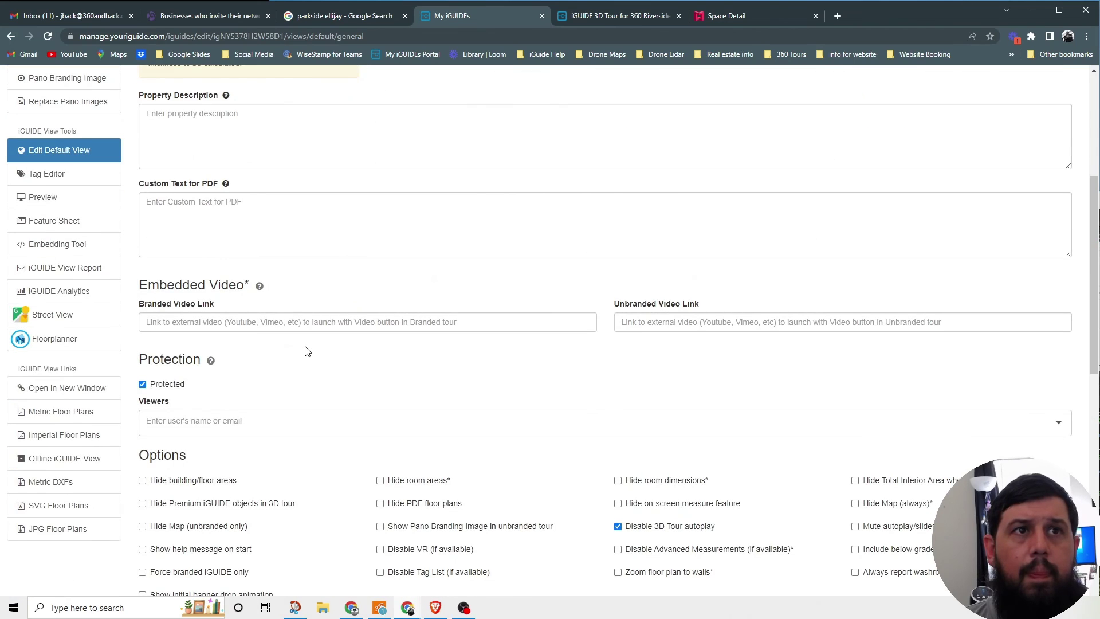
scroll(306, 350, down, 10)
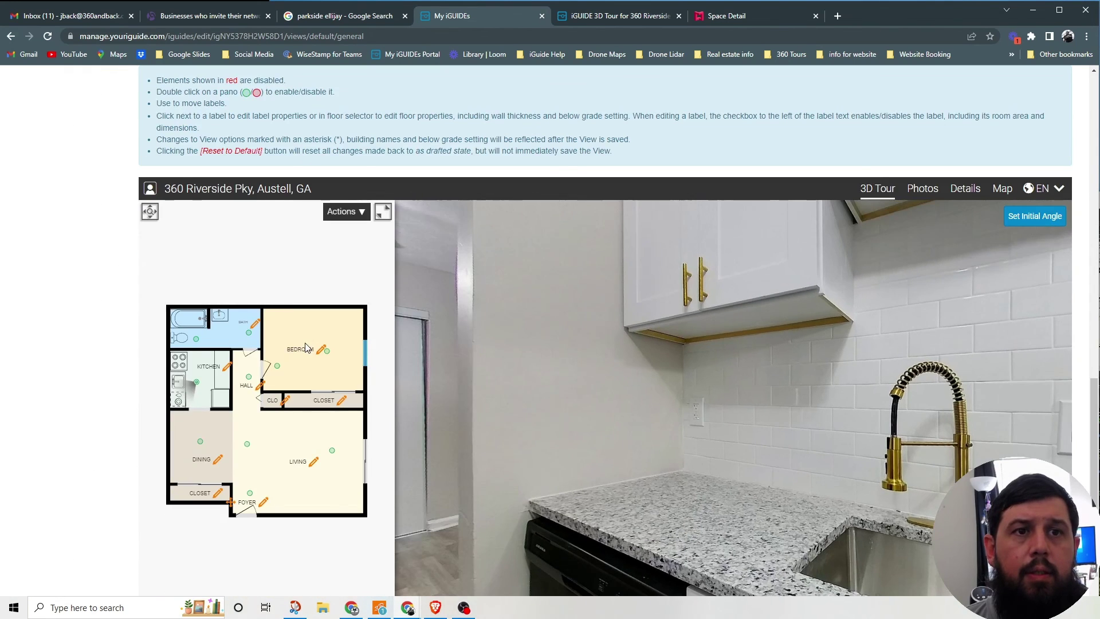
scroll(107, 314, down, 2)
scroll(109, 315, up, 3)
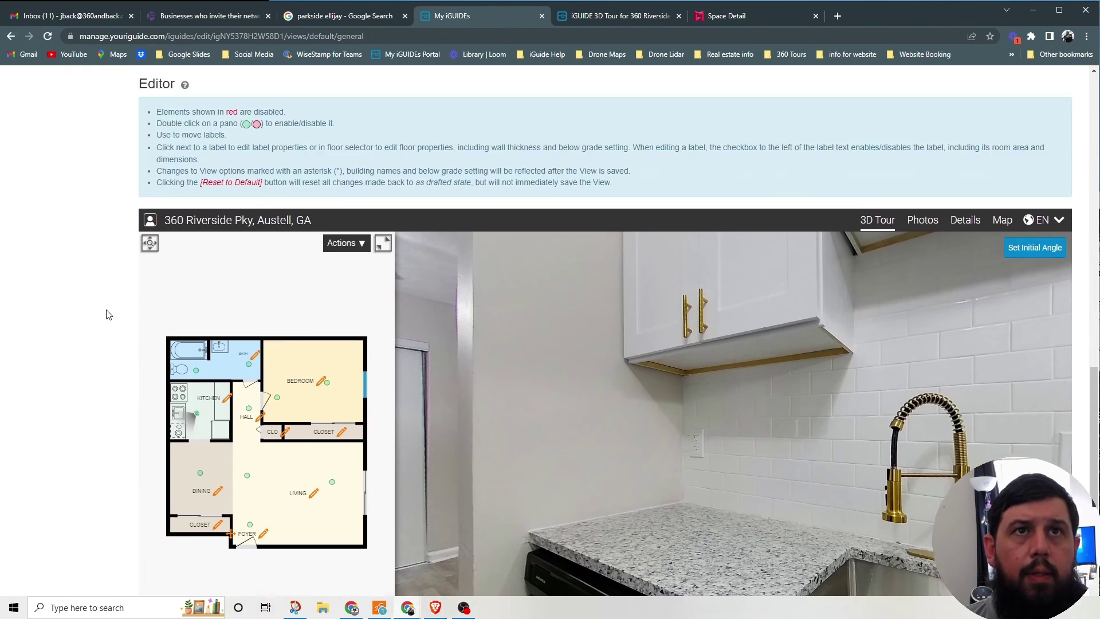
scroll(109, 314, down, 2)
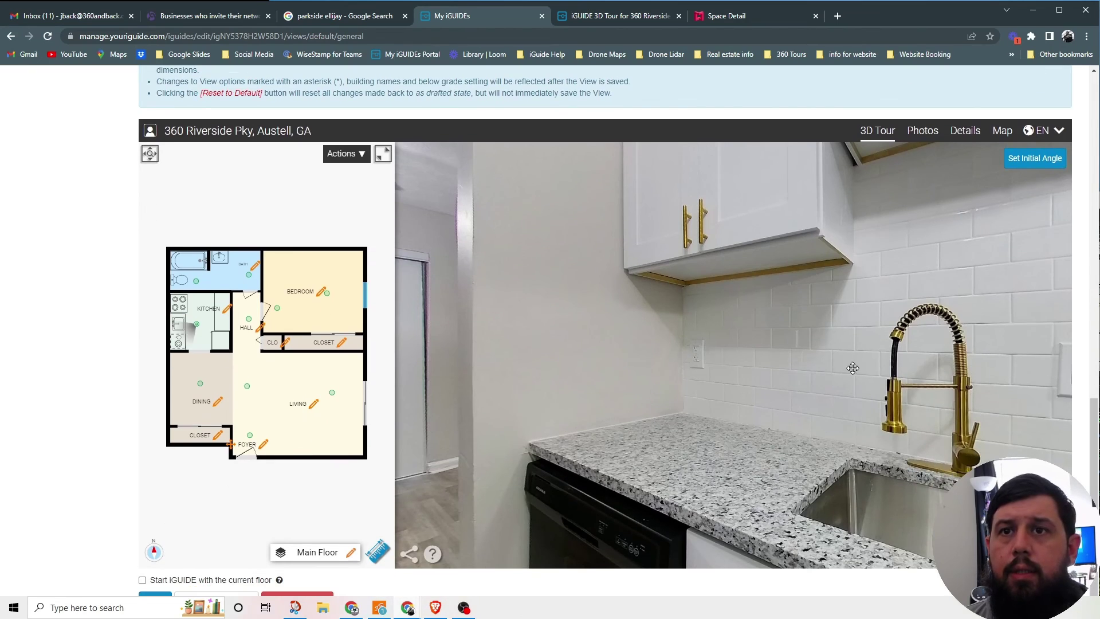
- Aim the kitchen panorama at the sink and stove to match the Matterport opening view, and set it as the initial angle
drag(854, 368, 770, 413)
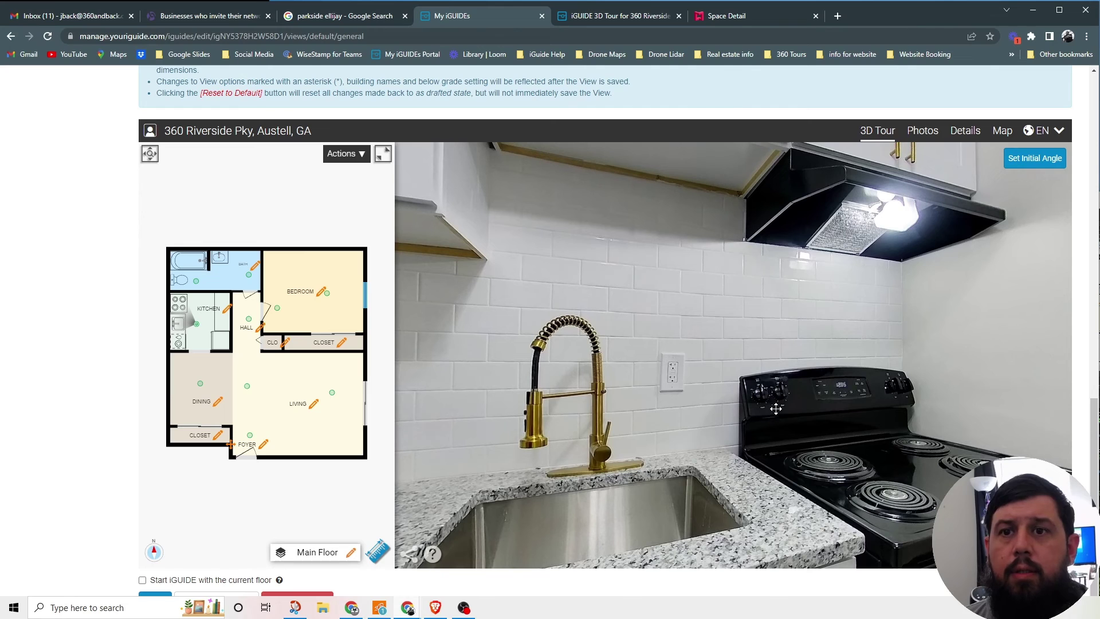
click(737, 16)
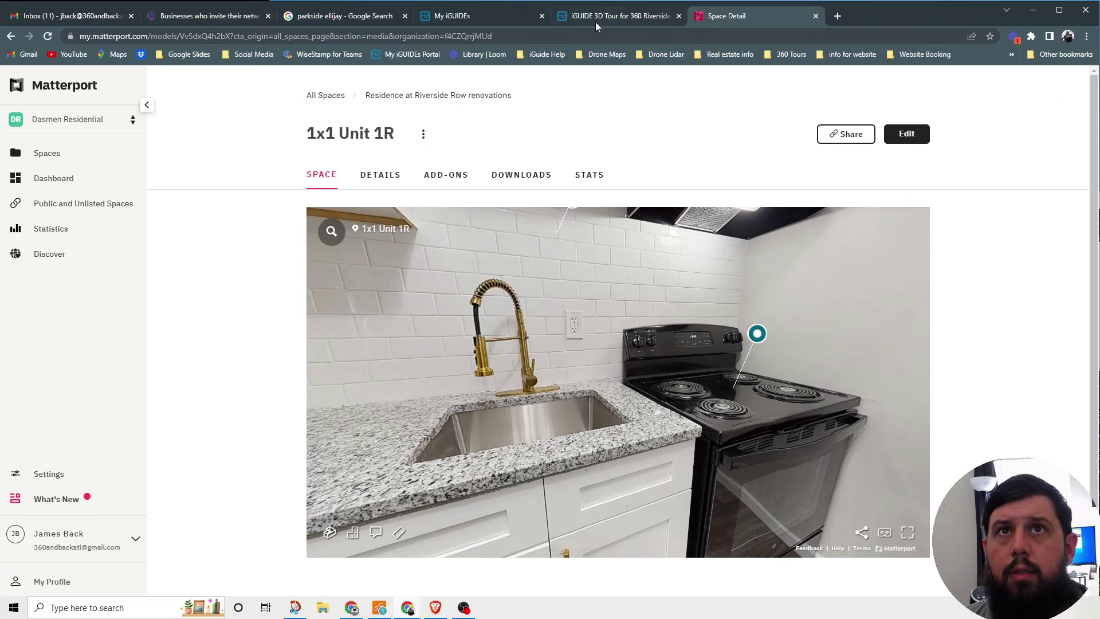
click(498, 18)
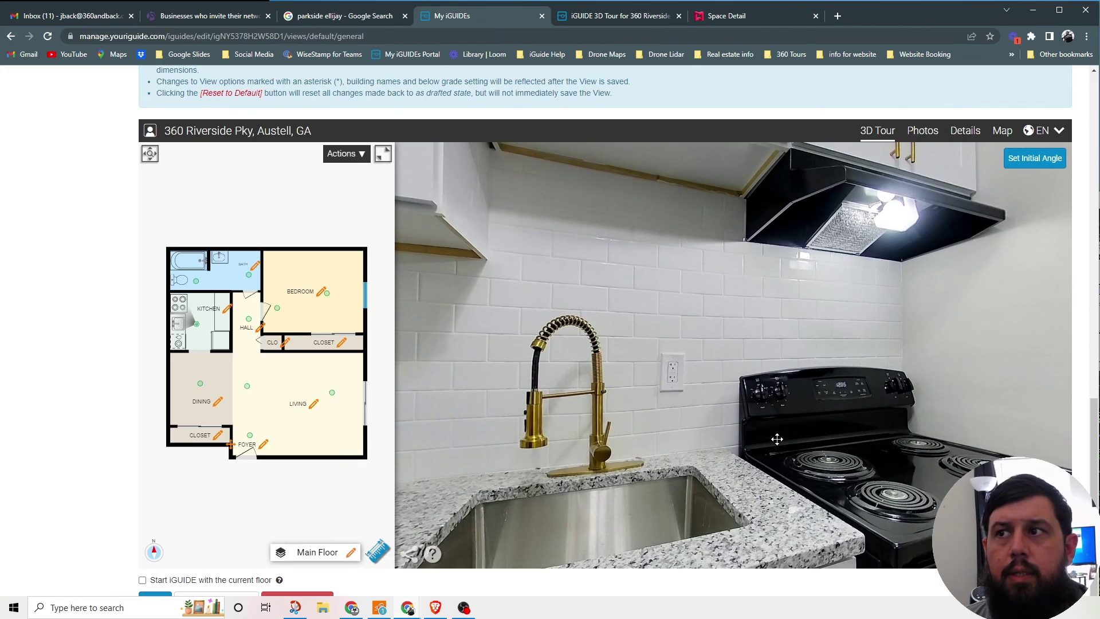
click(718, 13)
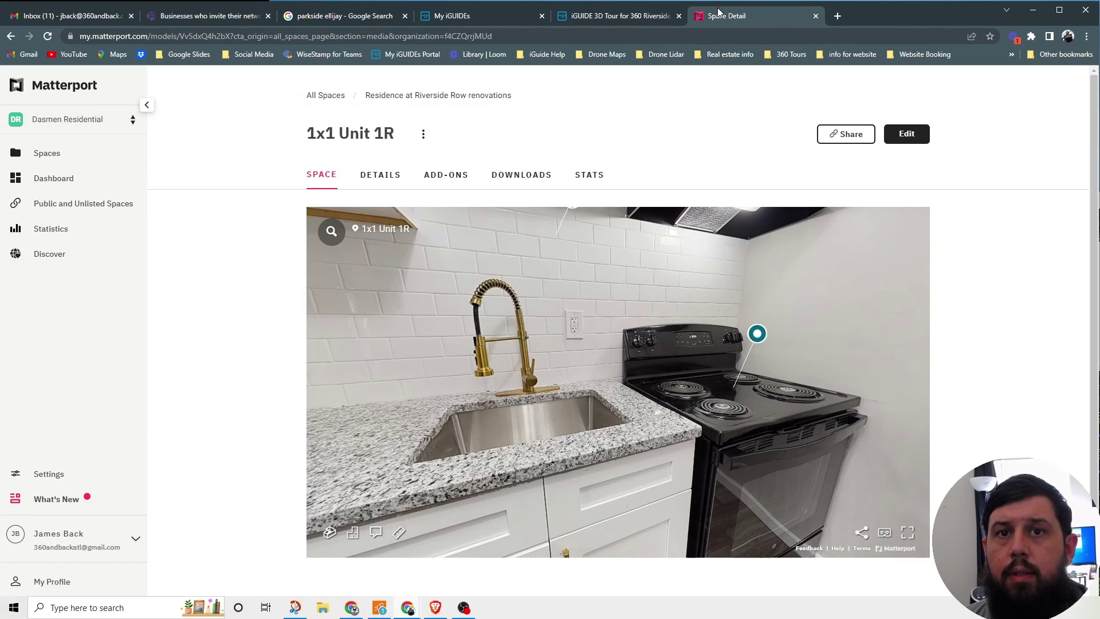
click(501, 15)
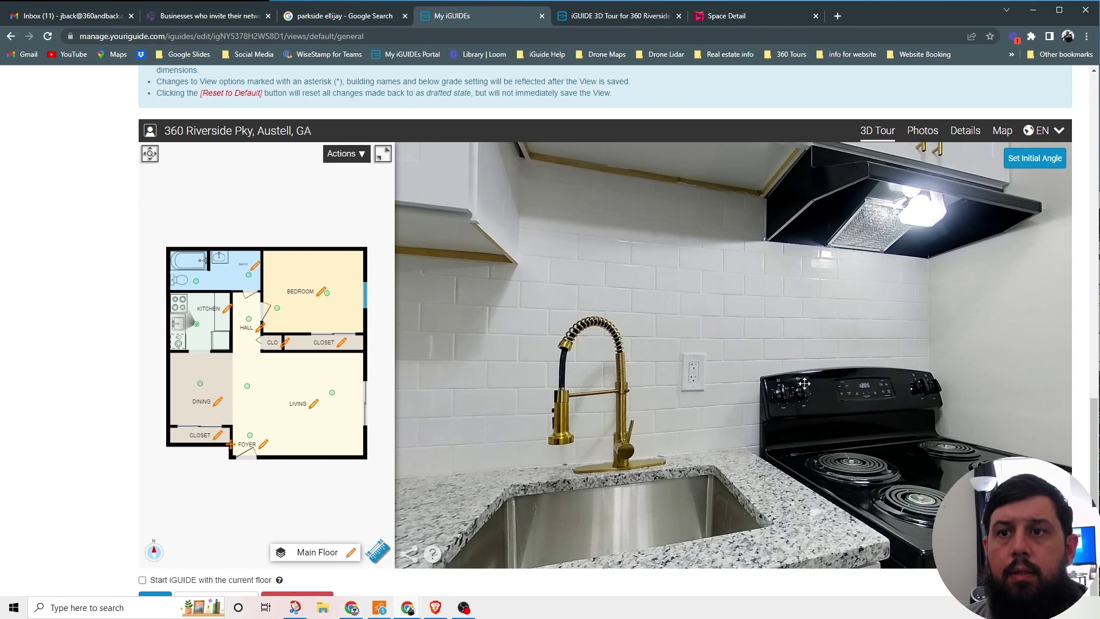
drag(805, 384, 776, 380)
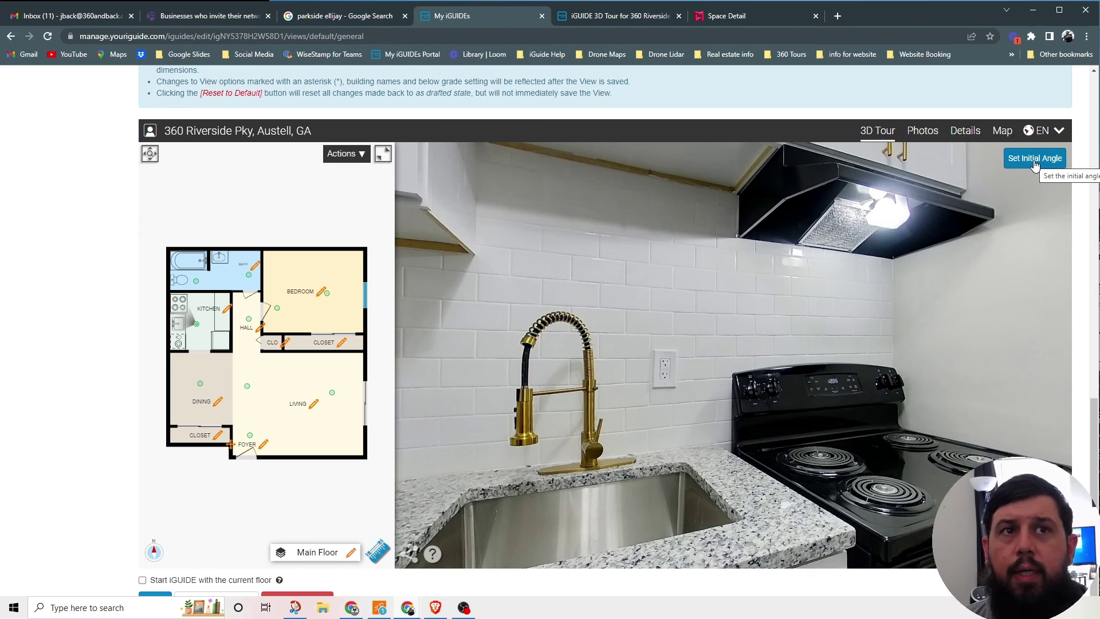
drag(857, 358, 858, 375)
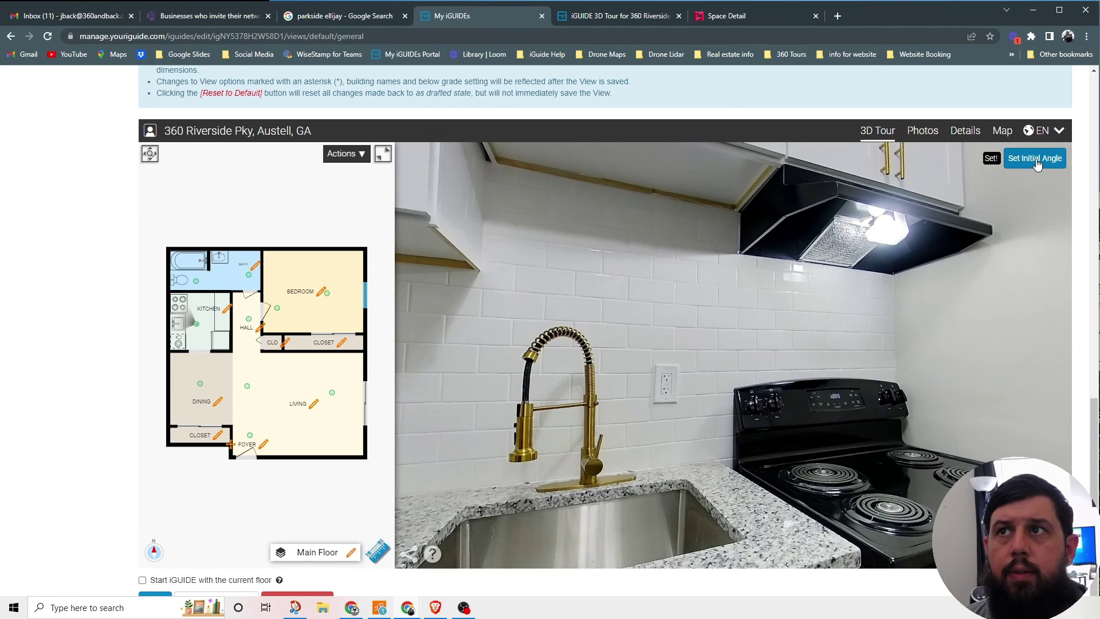
- Save the default view with the new initial kitchen angle
click(361, 152)
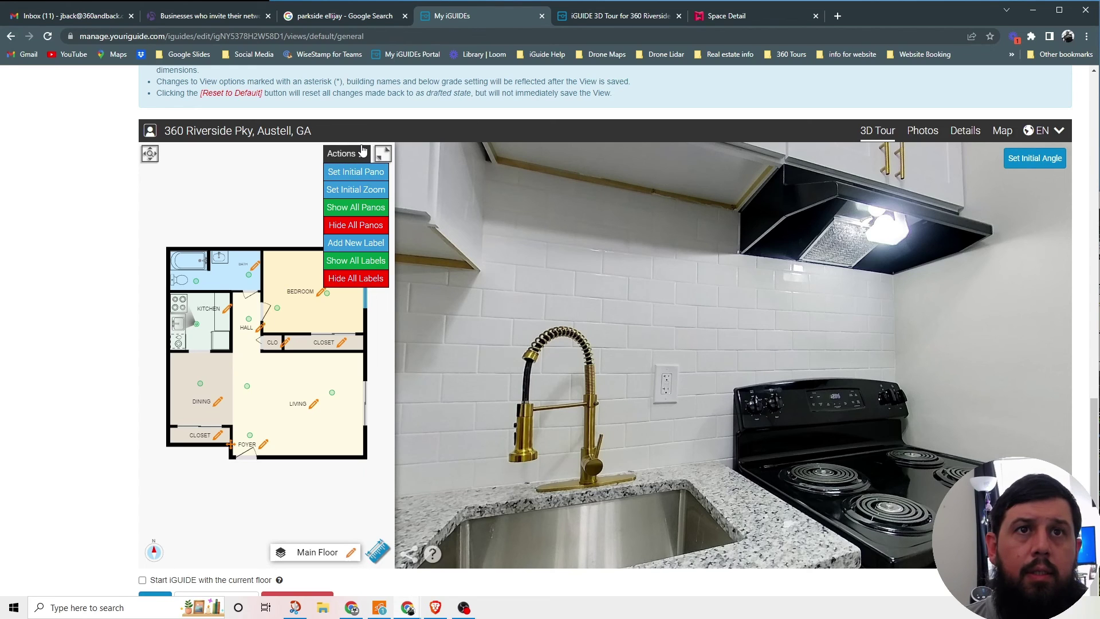
click(363, 151)
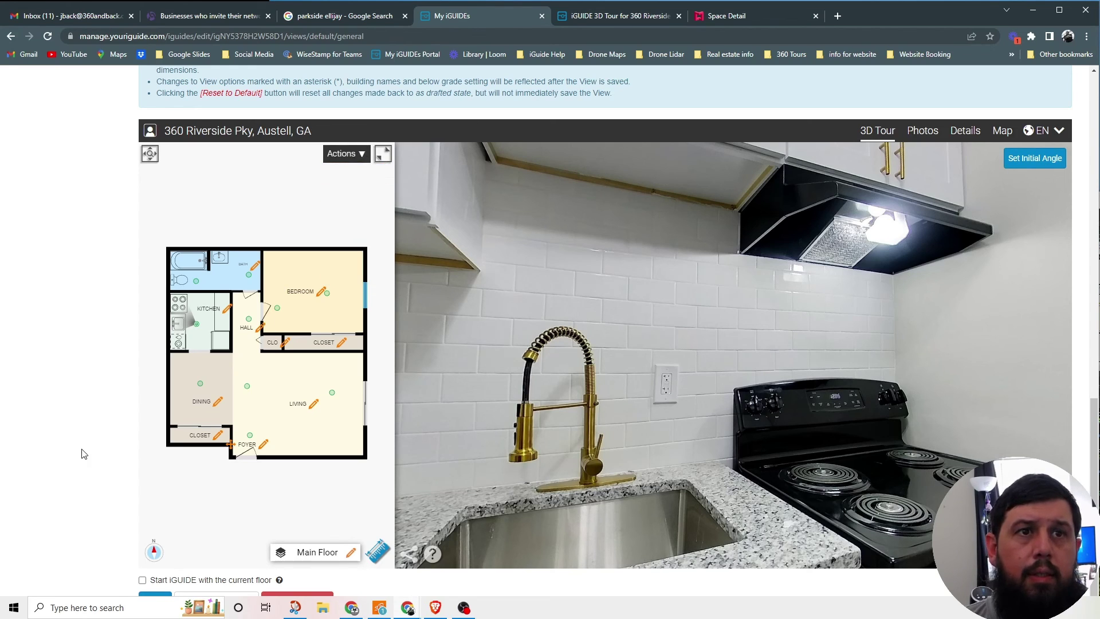
scroll(92, 467, down, 1)
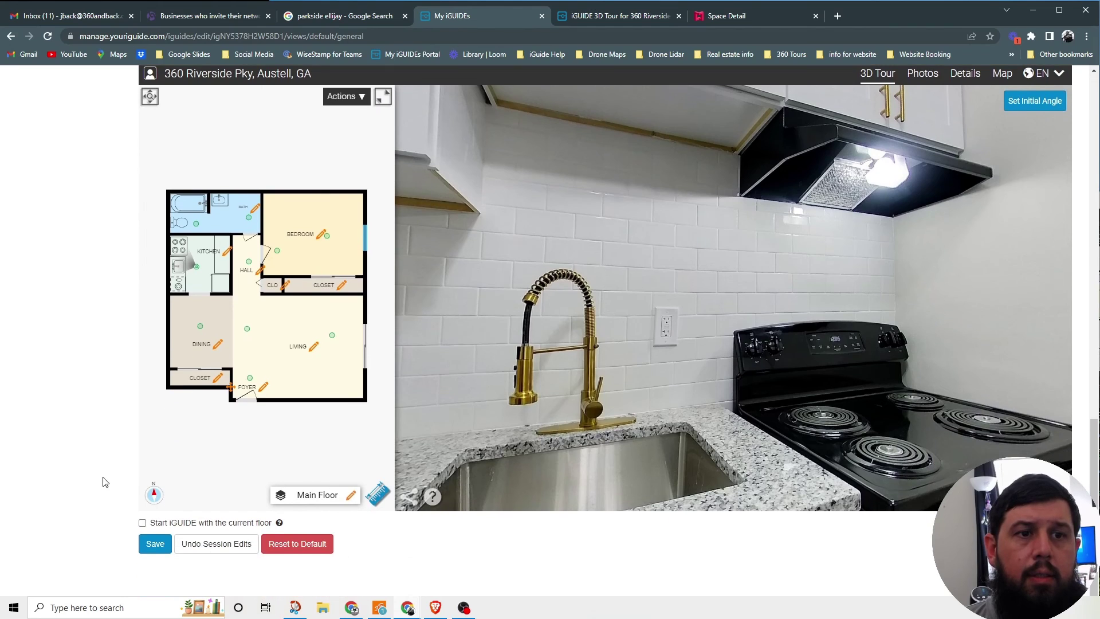
click(155, 545)
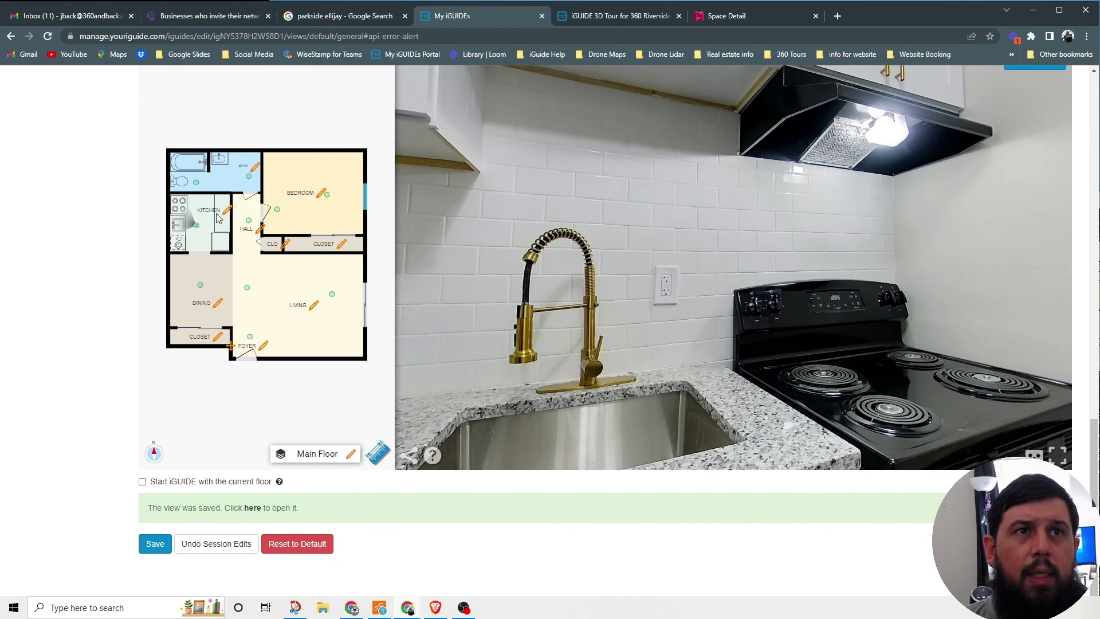
- Set the font size of the floor plan's BATH label to Large and save the view
click(254, 168)
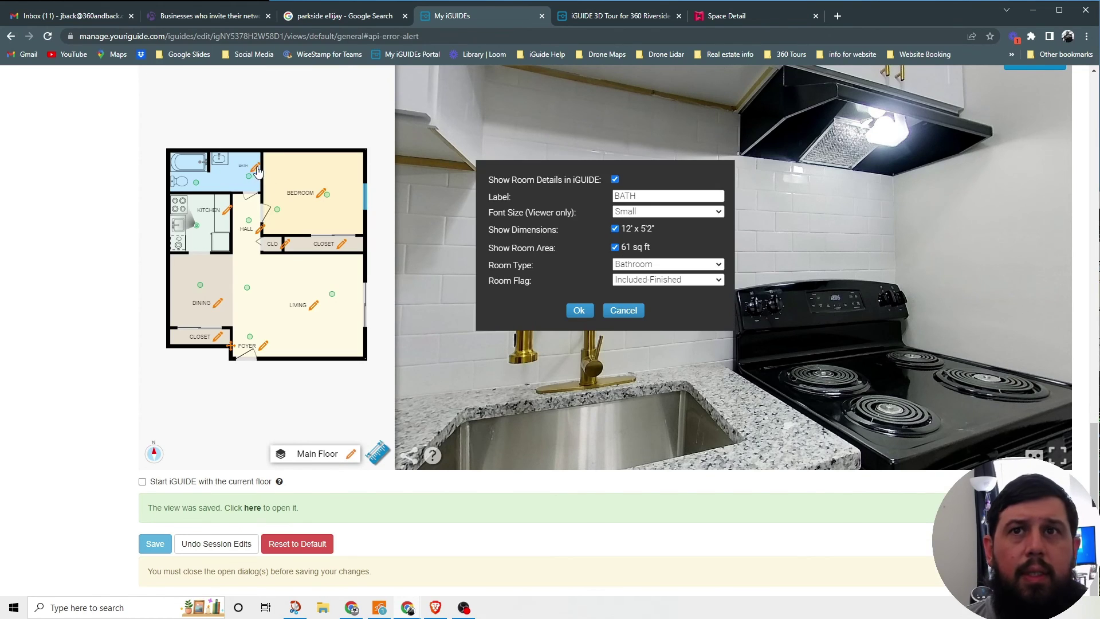
click(688, 212)
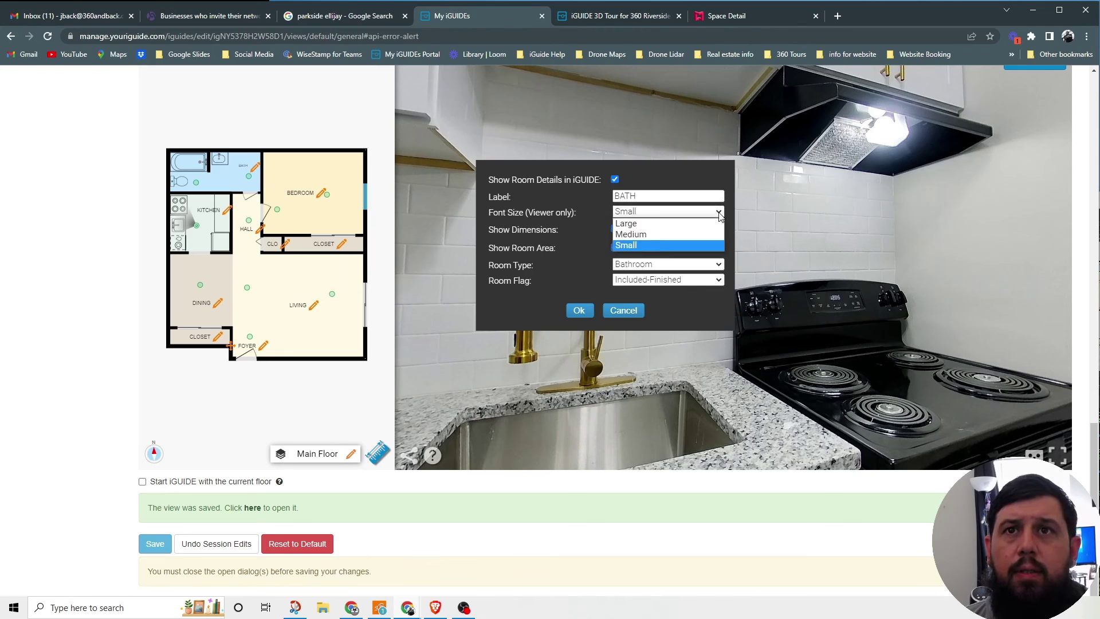
click(686, 228)
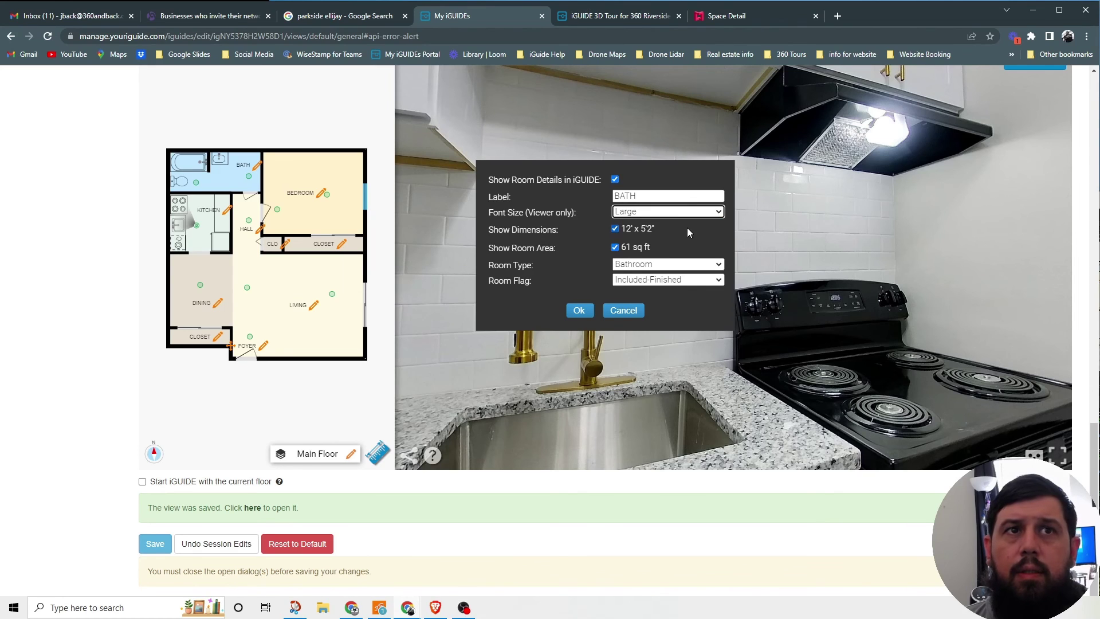
click(579, 311)
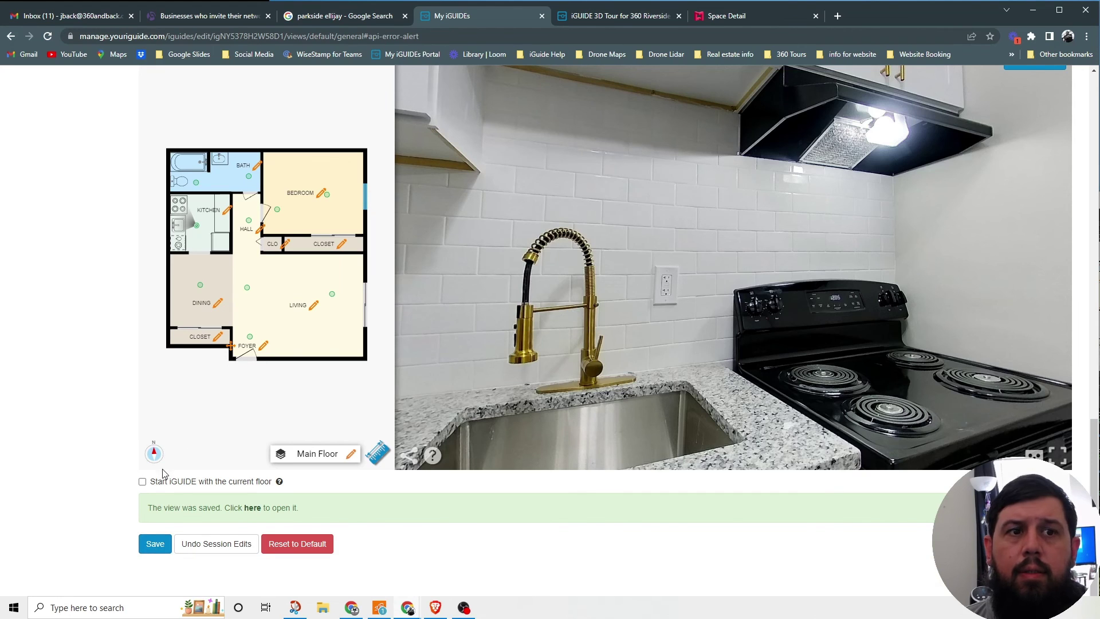
click(149, 546)
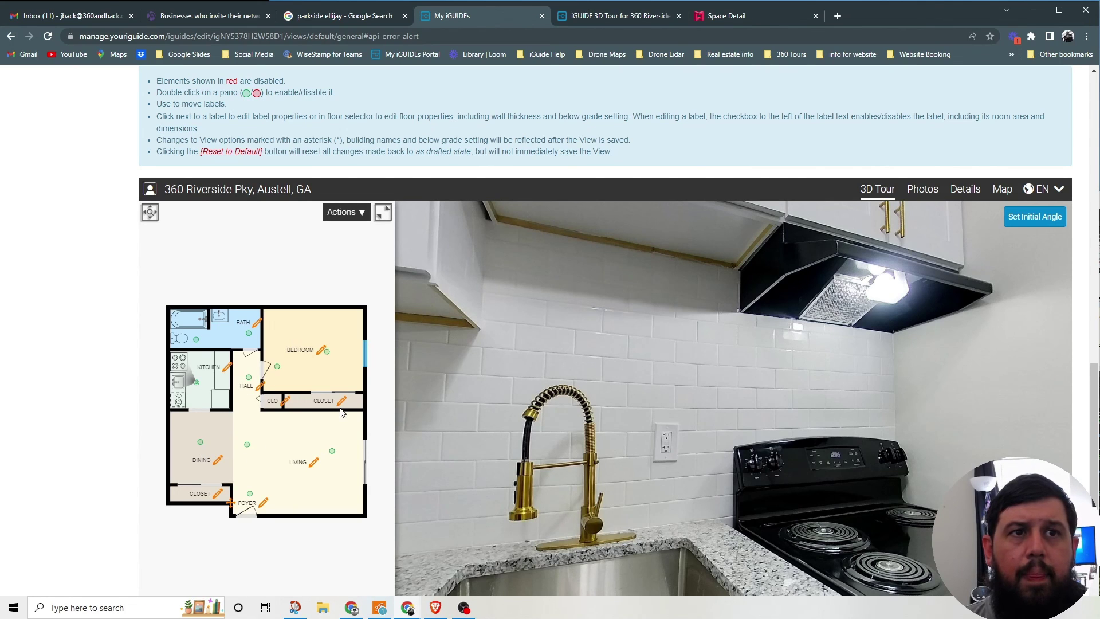
- Close the previously opened public iGUIDE tour and return from the view editor to the list of iGUIDEs
click(619, 19)
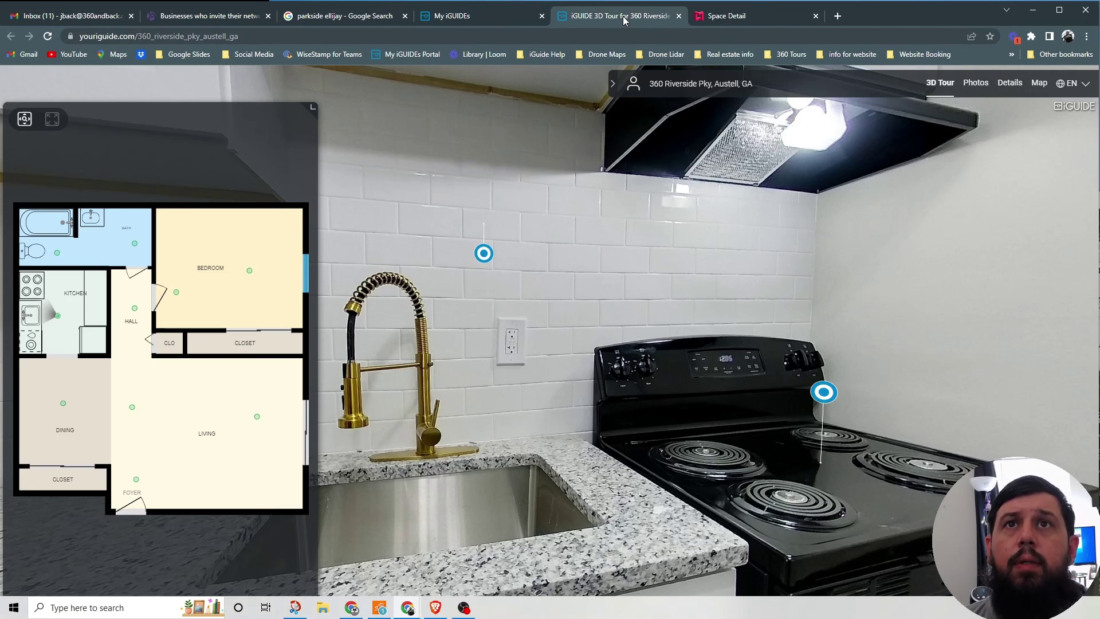
click(679, 16)
click(464, 17)
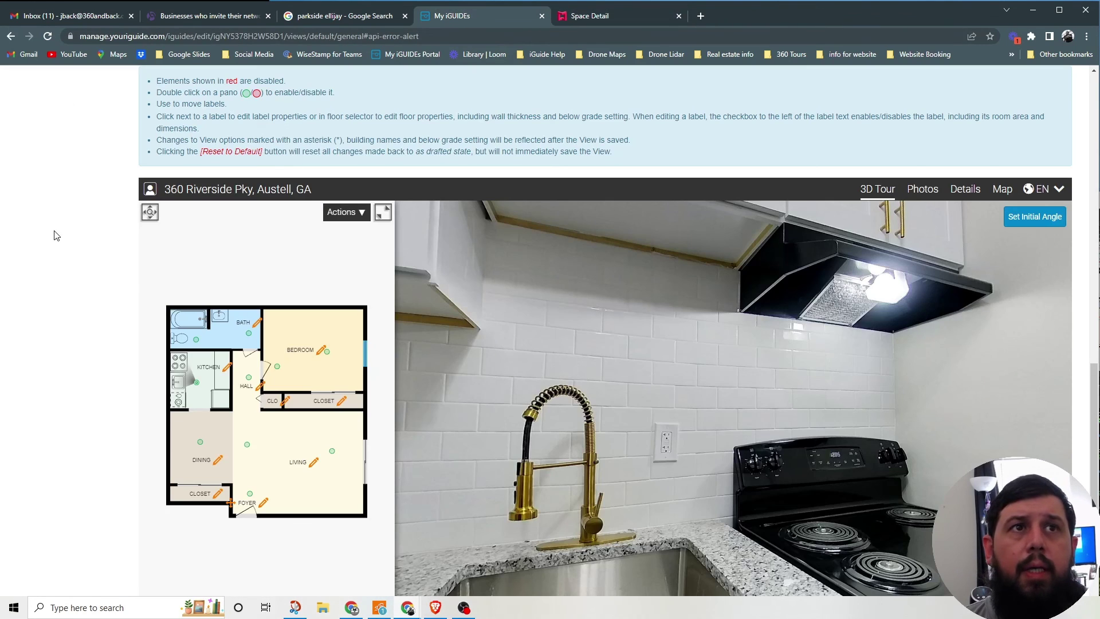
scroll(55, 236, up, 15)
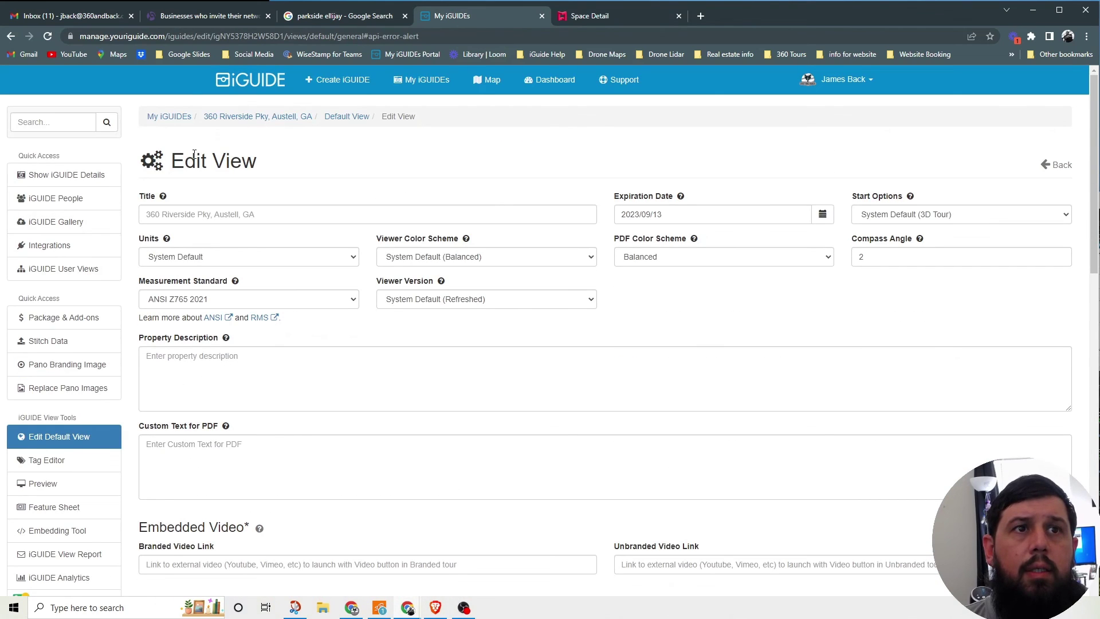
click(169, 117)
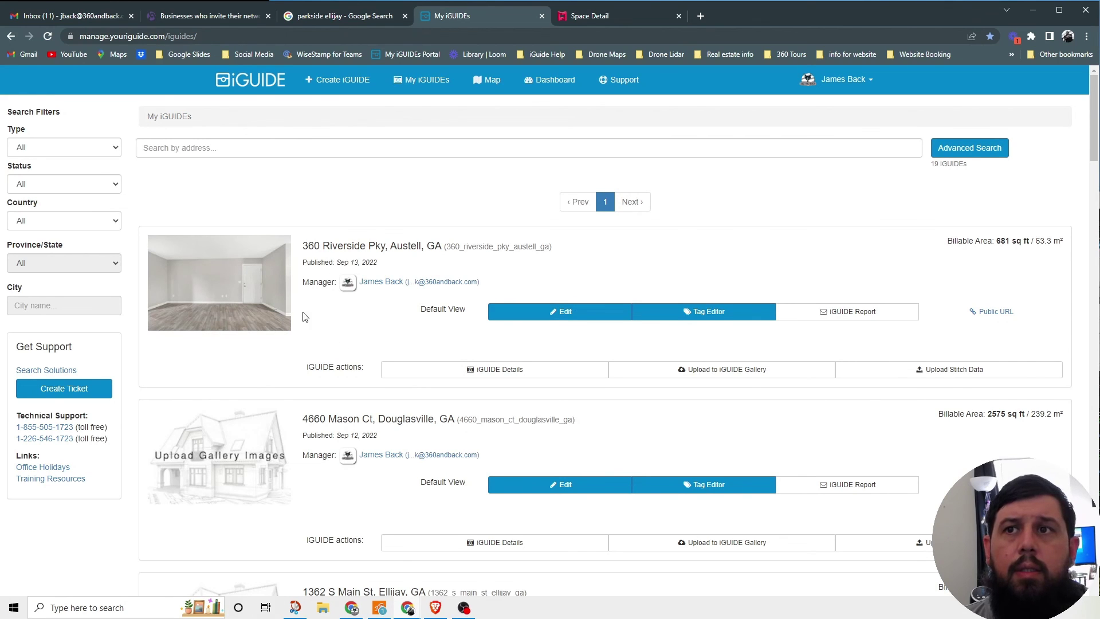
- Examine the images included in the apartment's default user view gallery and return to the iGUIDE's details page
click(218, 287)
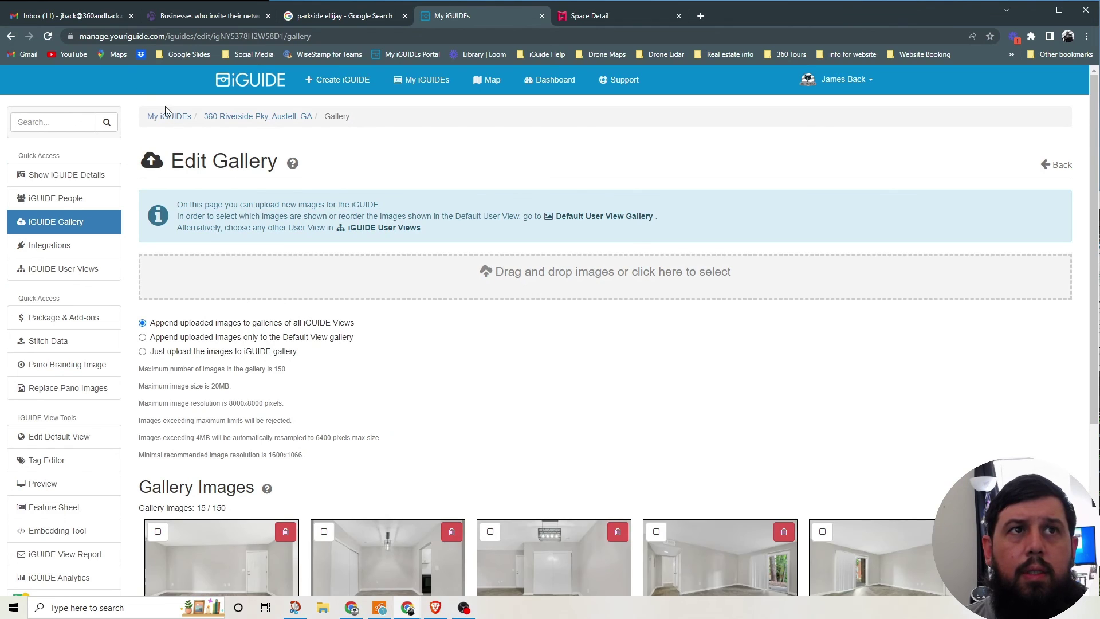
click(169, 116)
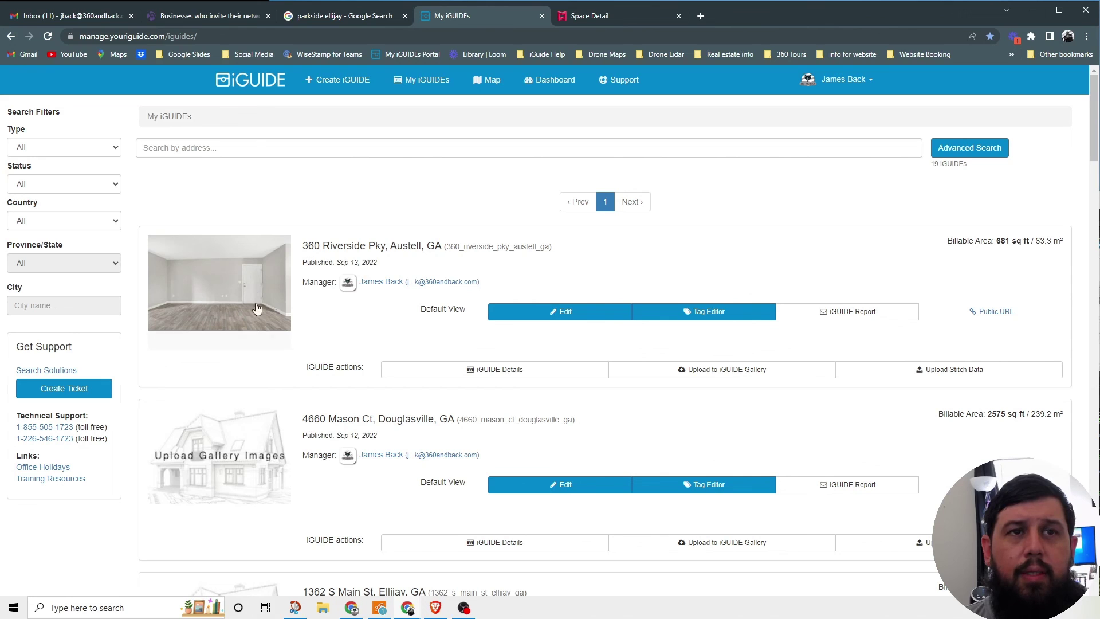
click(236, 288)
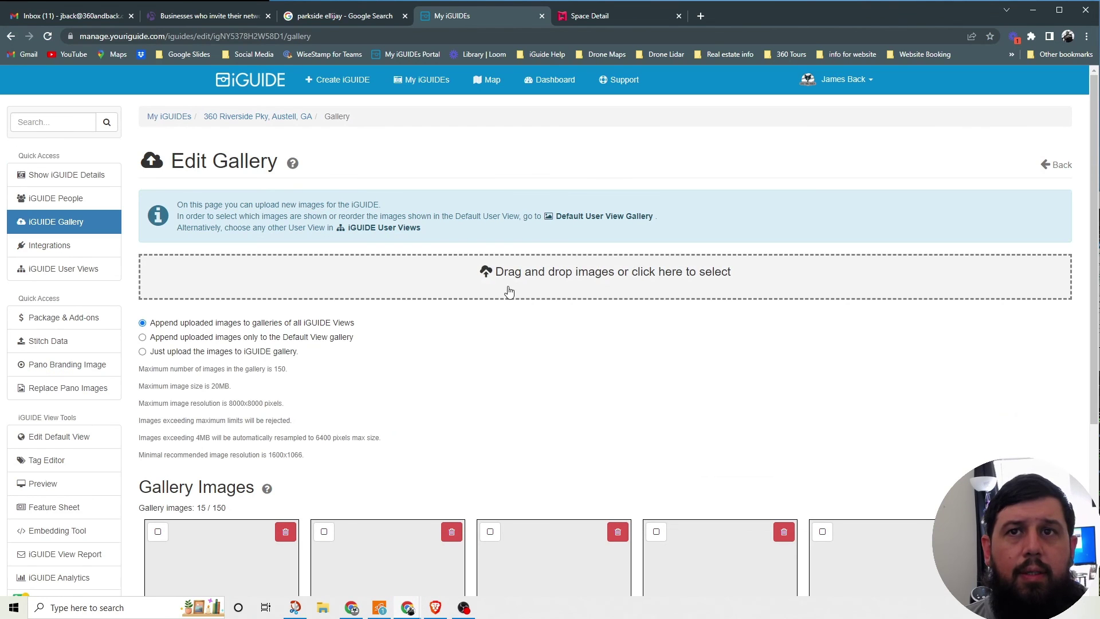
click(590, 222)
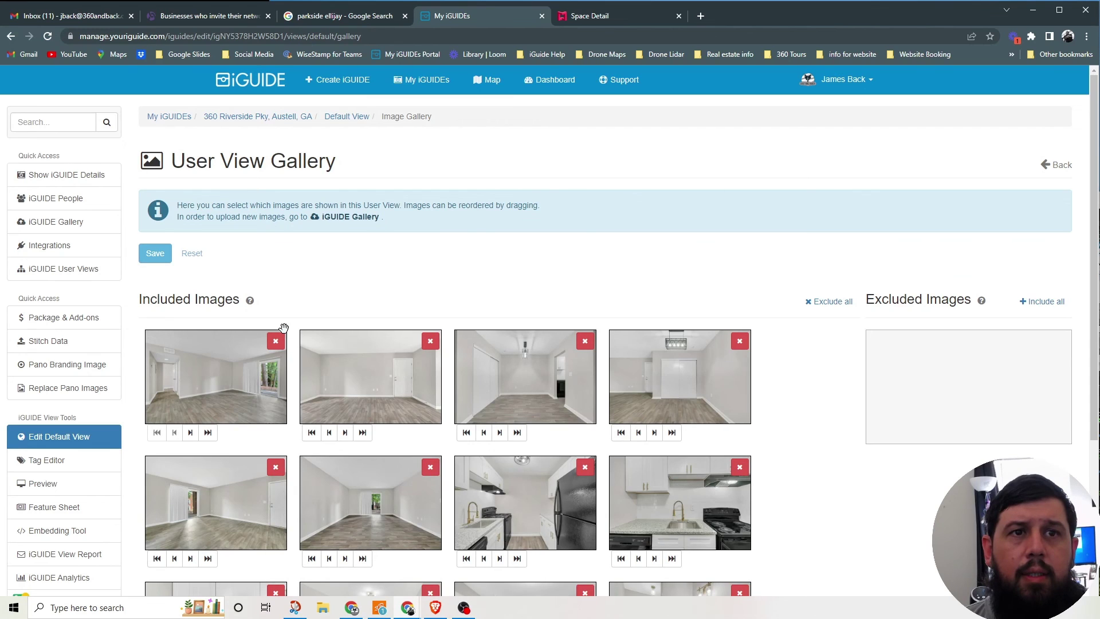
scroll(281, 329, down, 2)
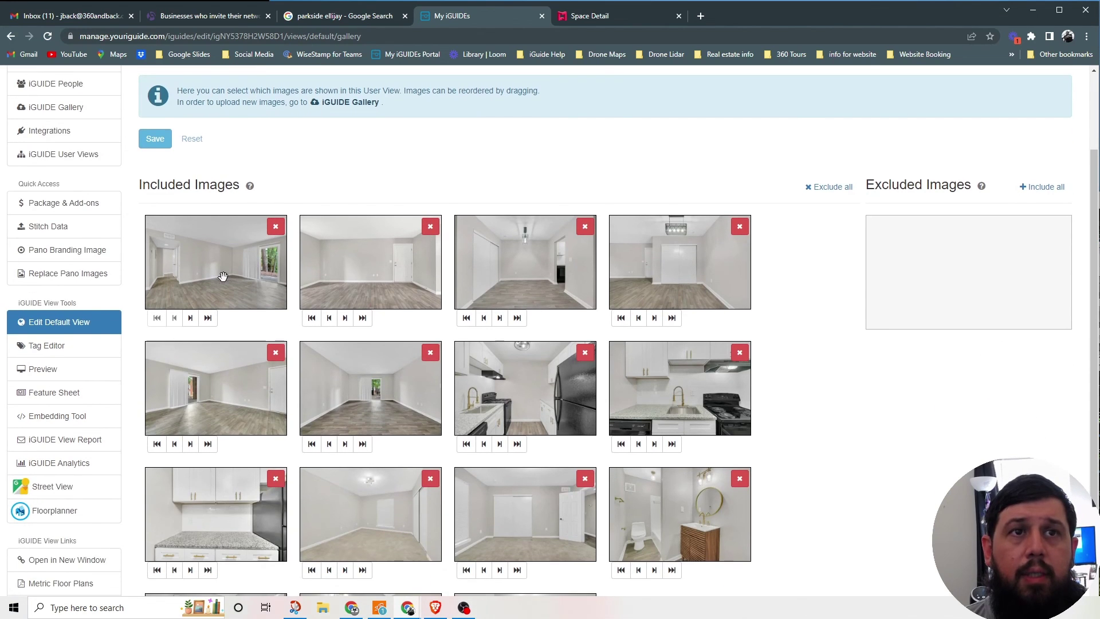
scroll(223, 278, down, 3)
scroll(223, 277, up, 5)
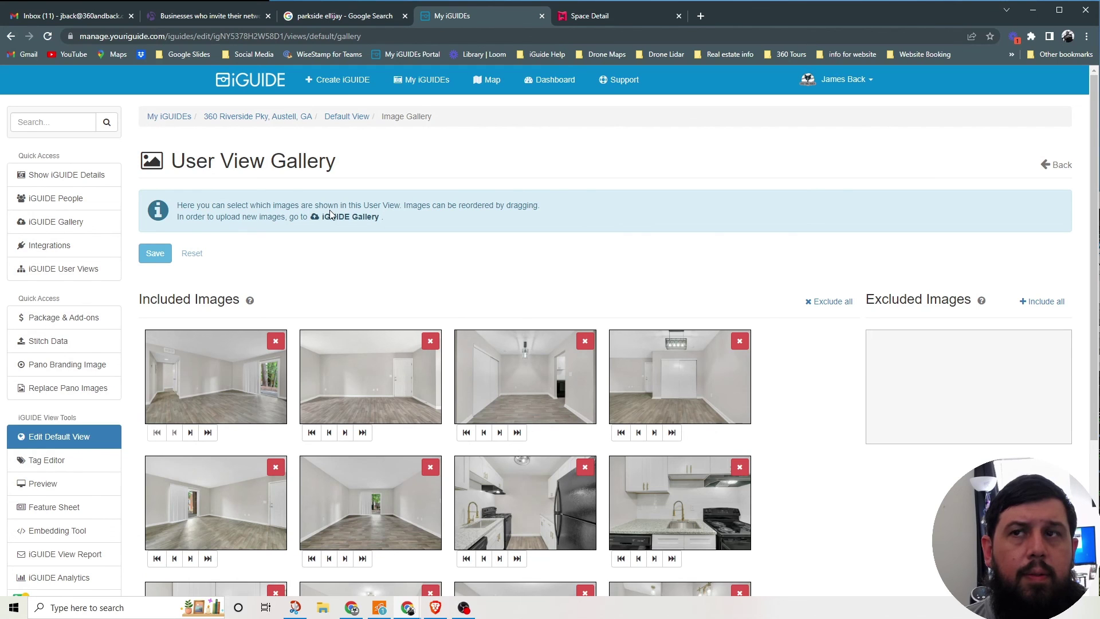
scroll(336, 297, down, 5)
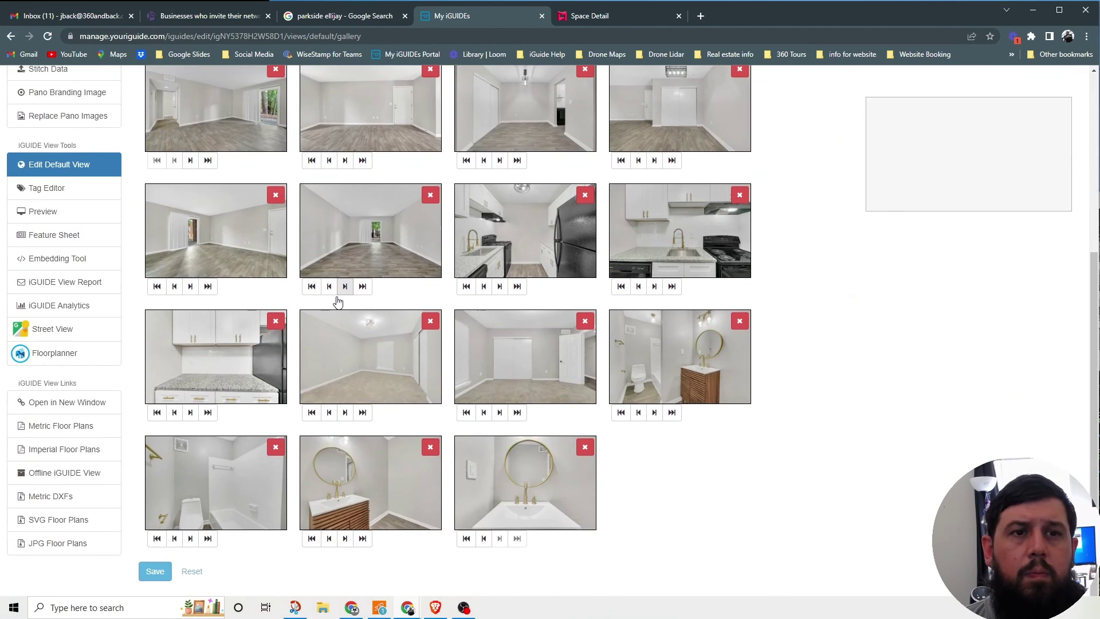
scroll(336, 295, up, 5)
click(260, 116)
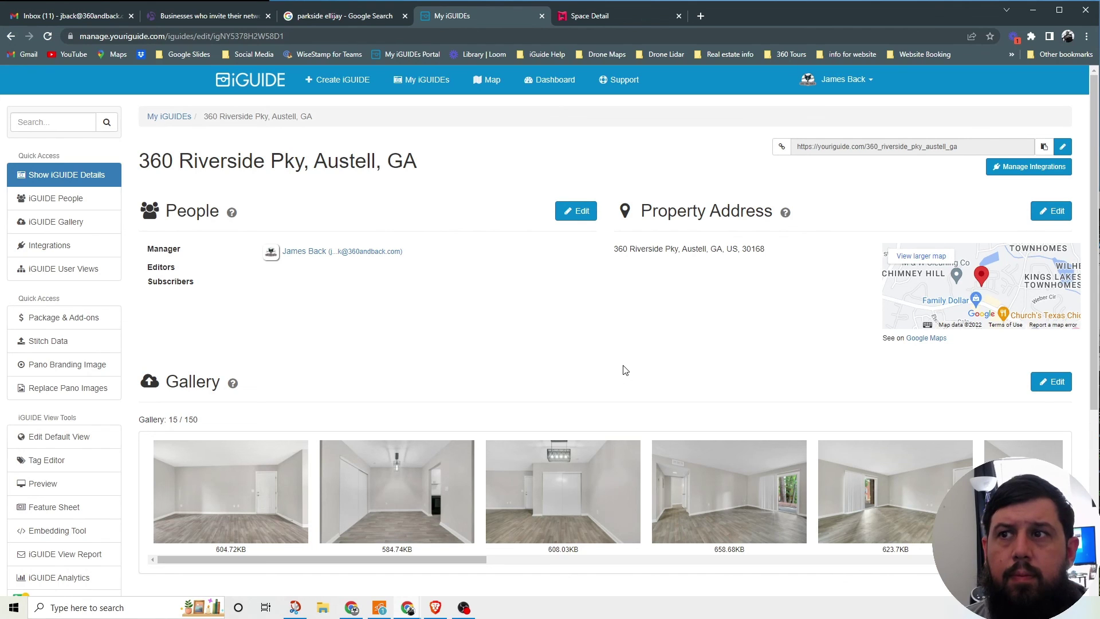
- Open the iGUIDE's gallery for editing and examine its upload options, image limits and gallery images
click(1052, 383)
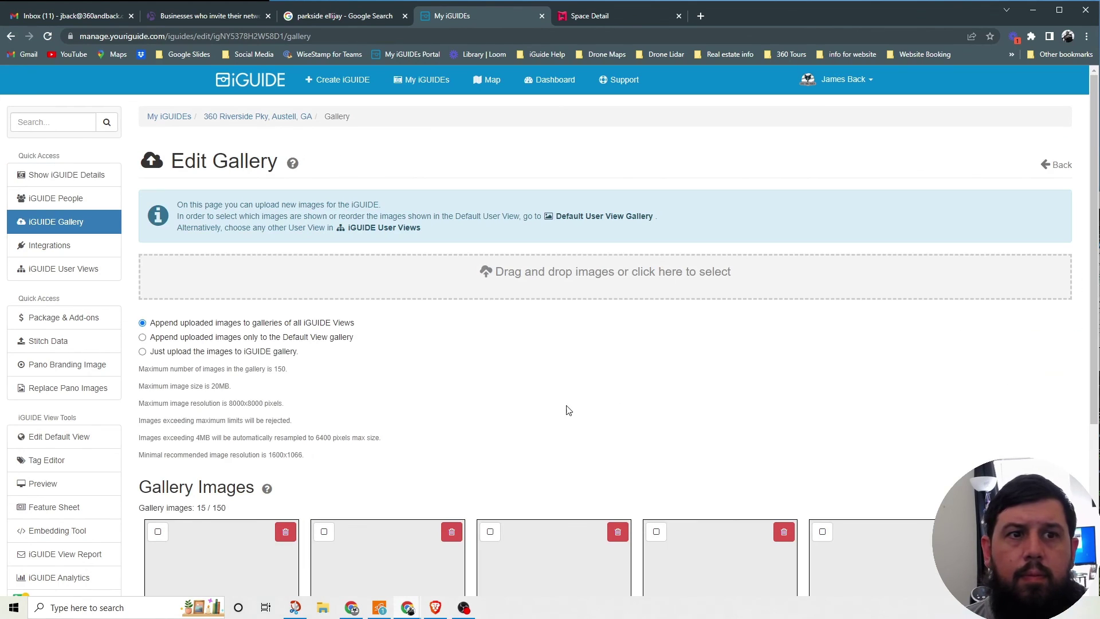
scroll(567, 408, down, 2)
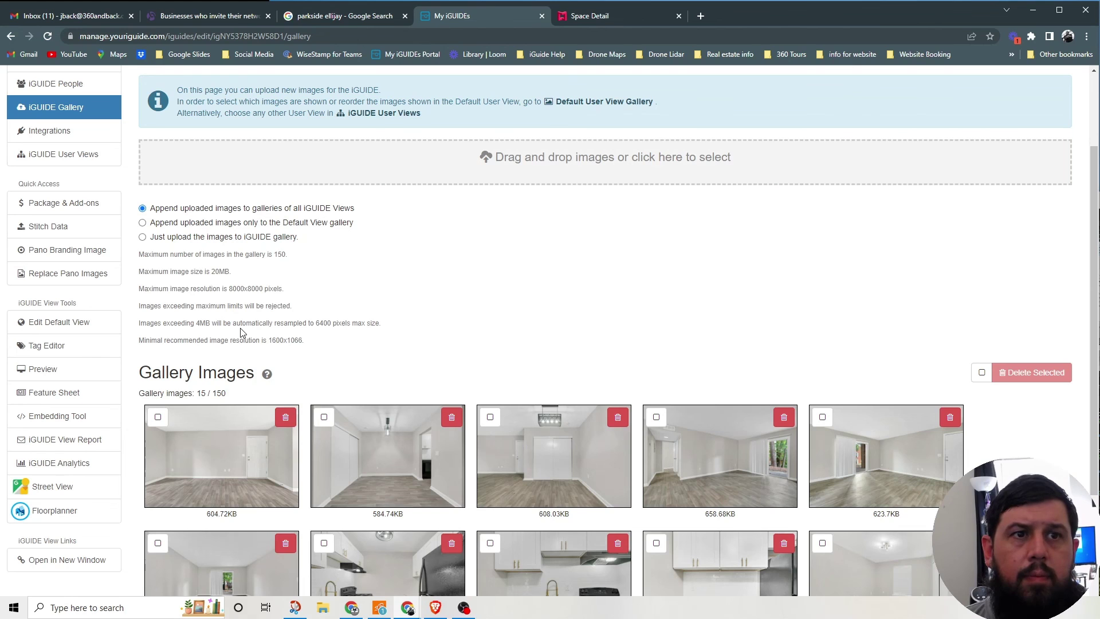
scroll(240, 332, down, 2)
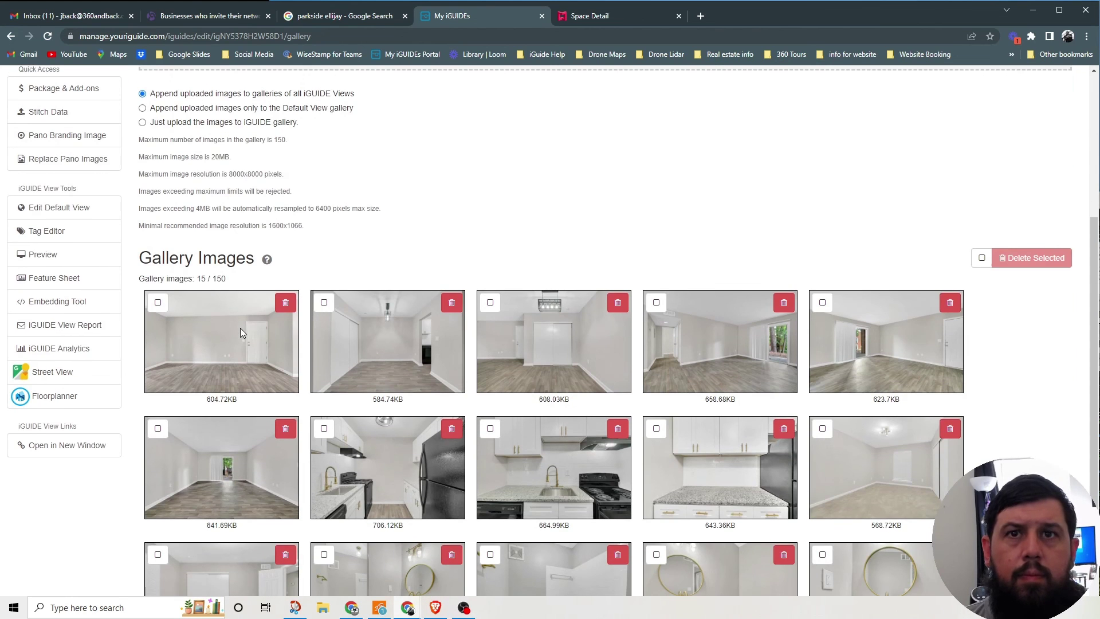
scroll(241, 332, down, 1)
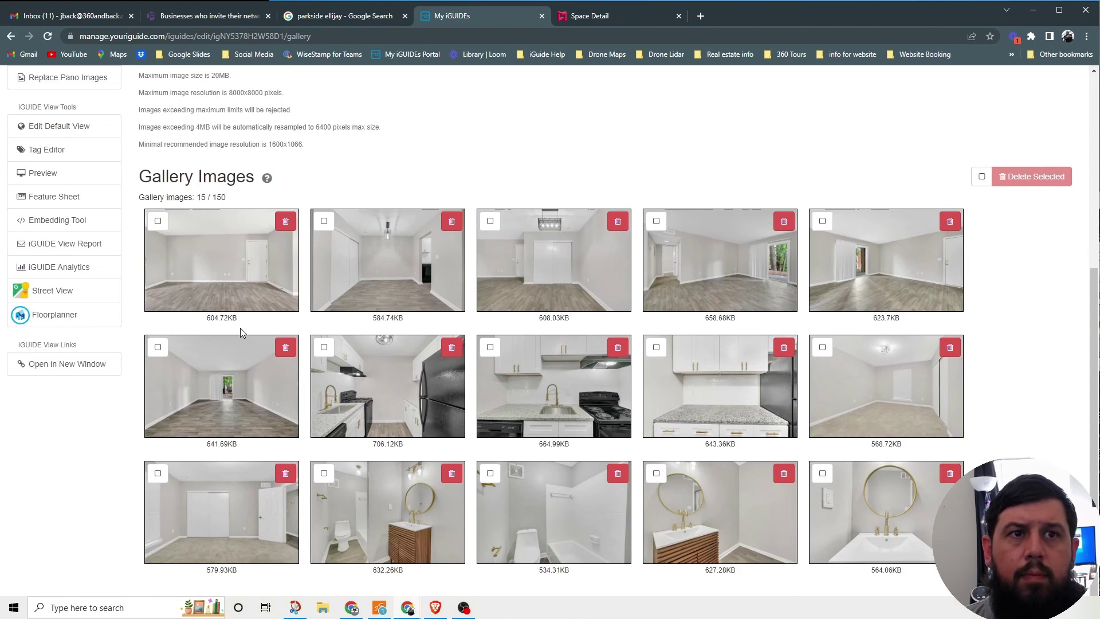
scroll(241, 333, up, 4)
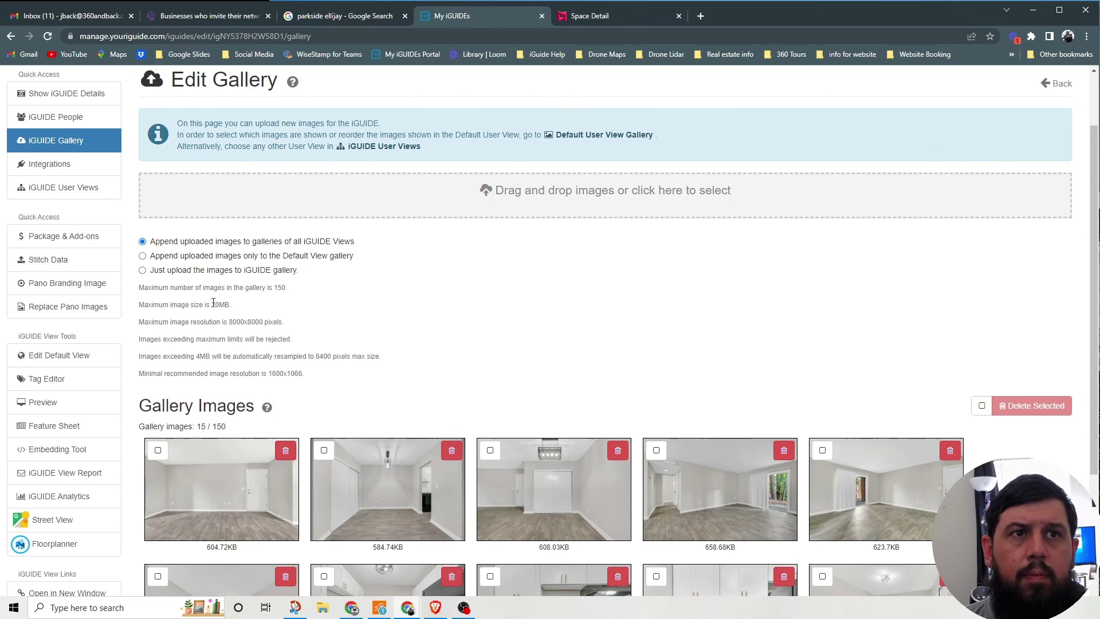
scroll(213, 302, down, 4)
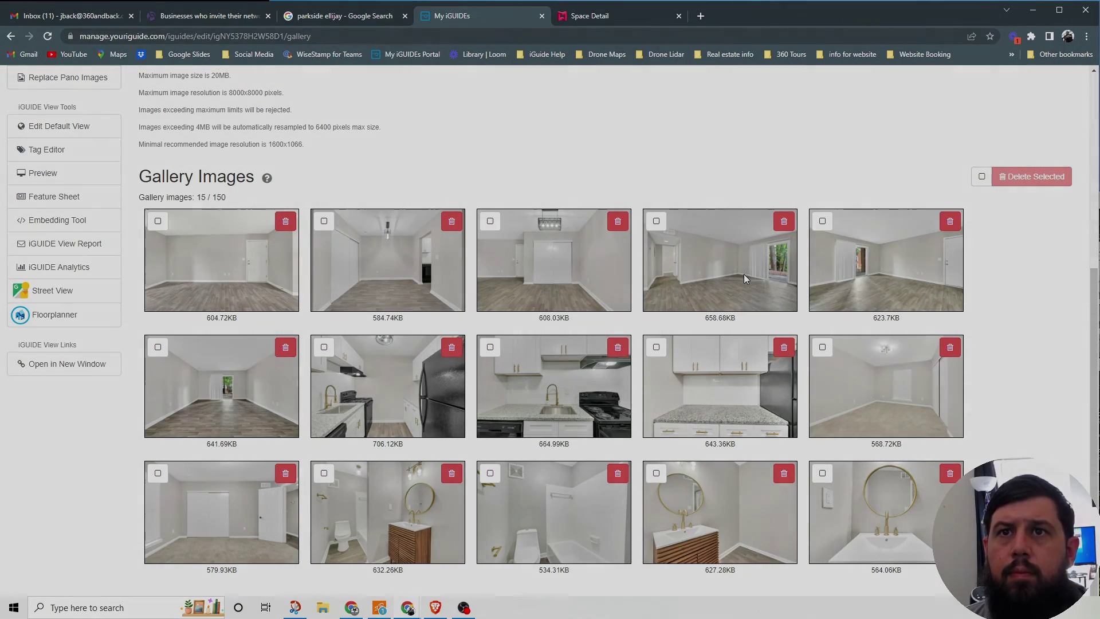
- Select and deselect the fourth gallery image, and open the iGUIDE's default view settings
click(657, 222)
click(656, 221)
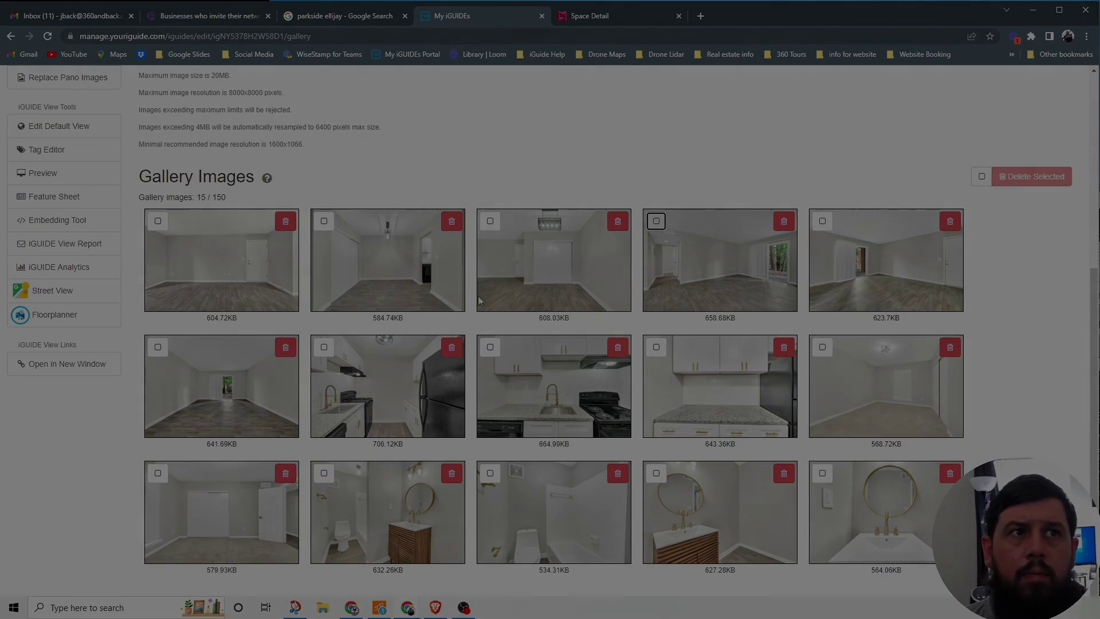
scroll(328, 374, up, 4)
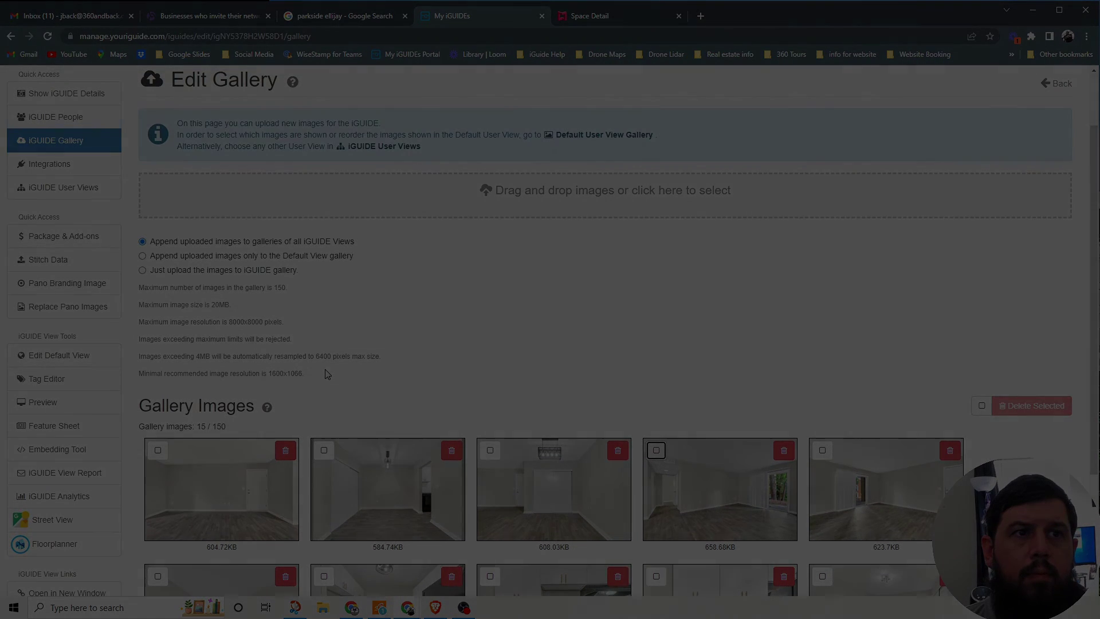
click(51, 355)
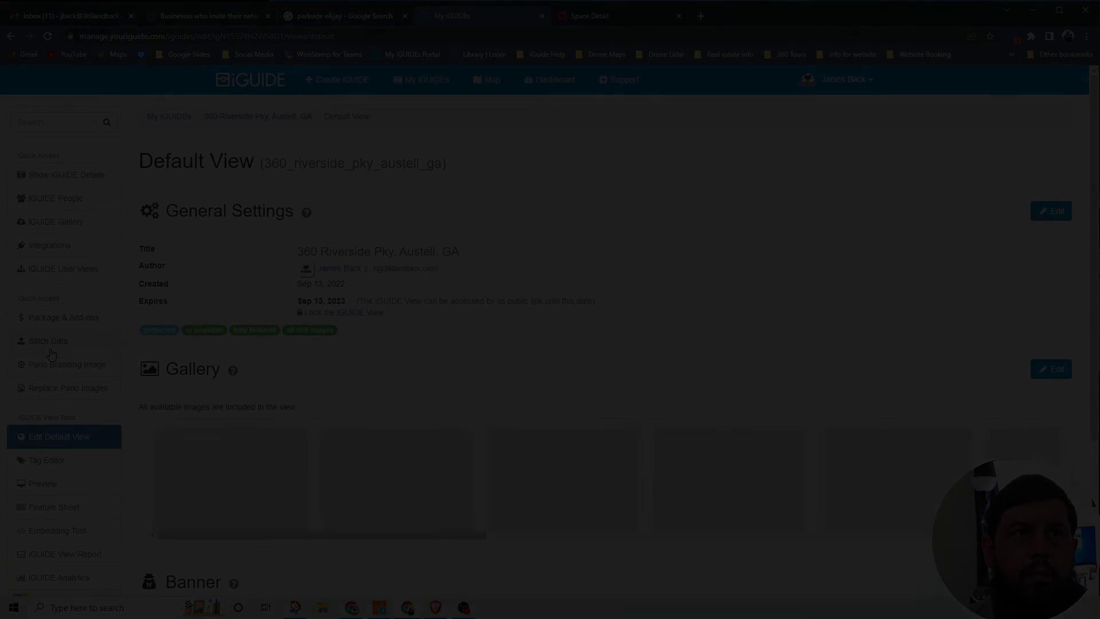